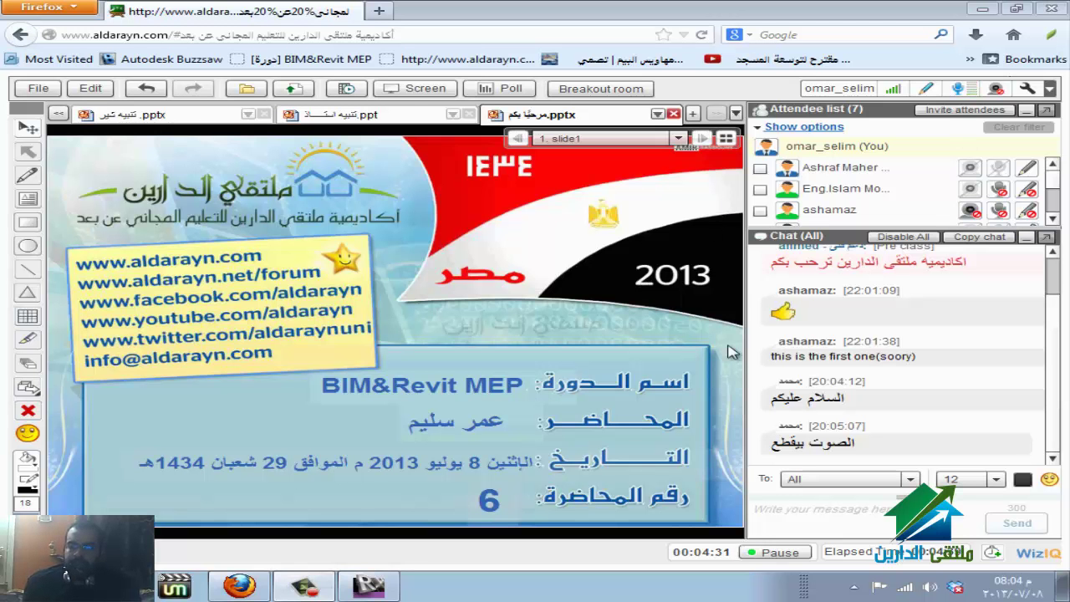
Show the تنبيه شير .pptx slide with tips for avoiding audio and screen-share problems
click(125, 116)
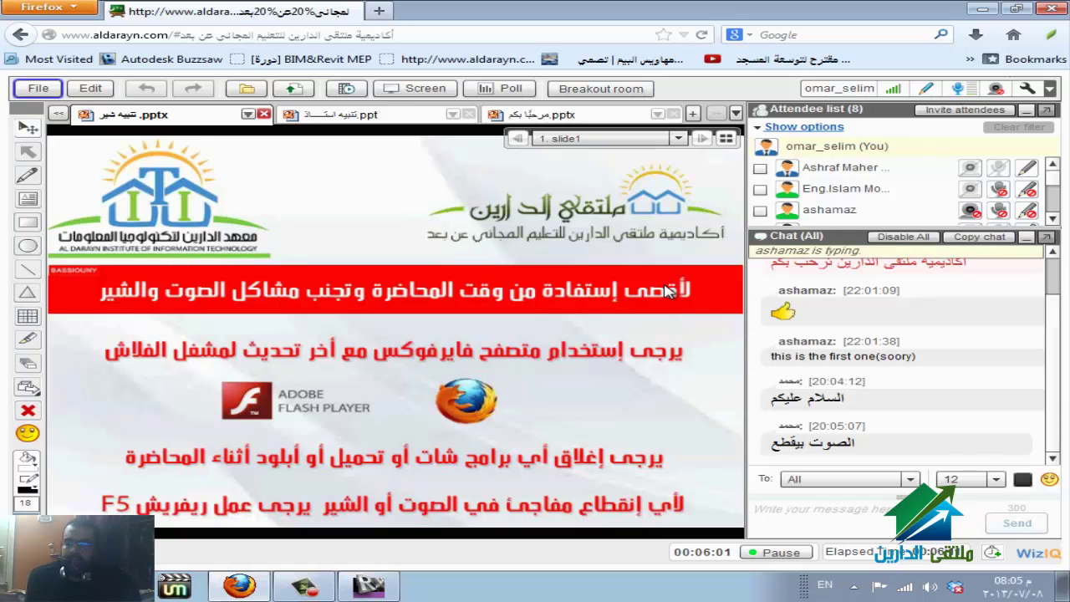
Switch to the مرحبا بكم .pptx deck showing the BIM&Revit MEP lecture 6 title slide
click(547, 115)
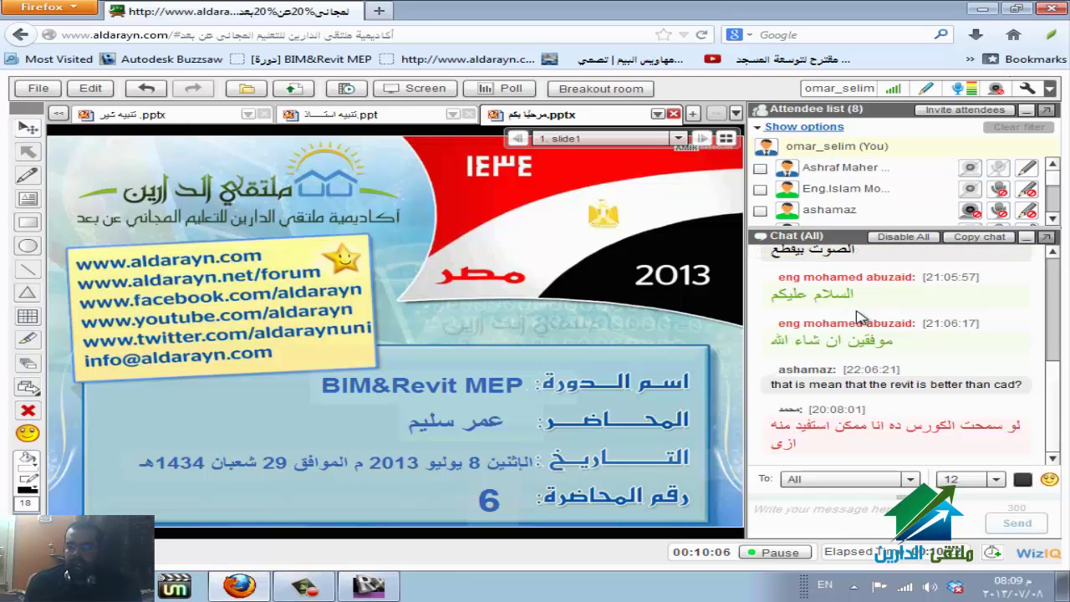
Start desktop screen sharing by accepting the risk, running the WiZiQ applet, and choosing Don't Block
click(403, 93)
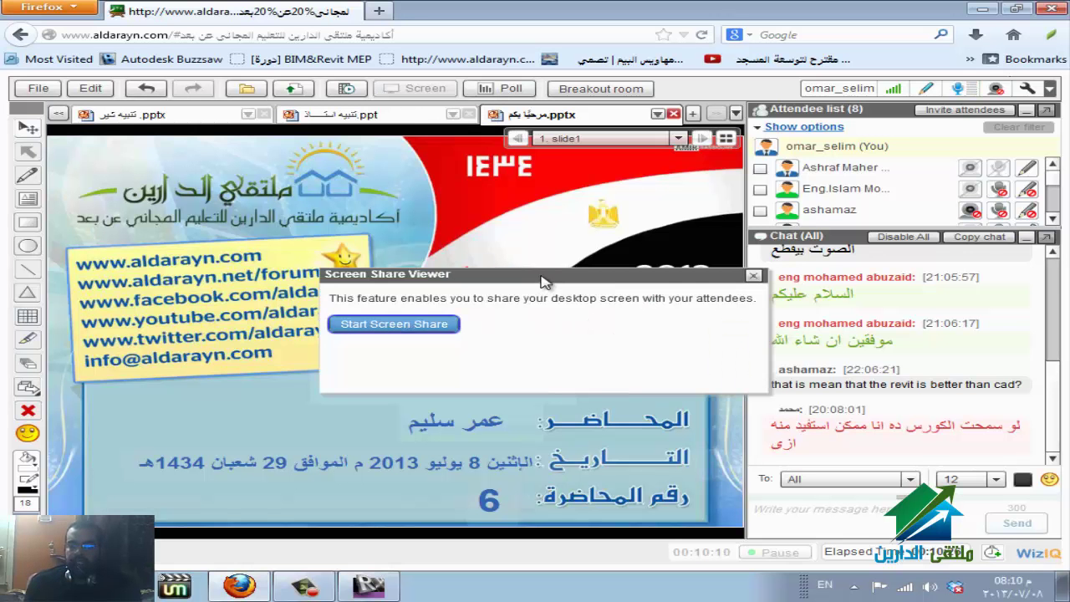
click(395, 326)
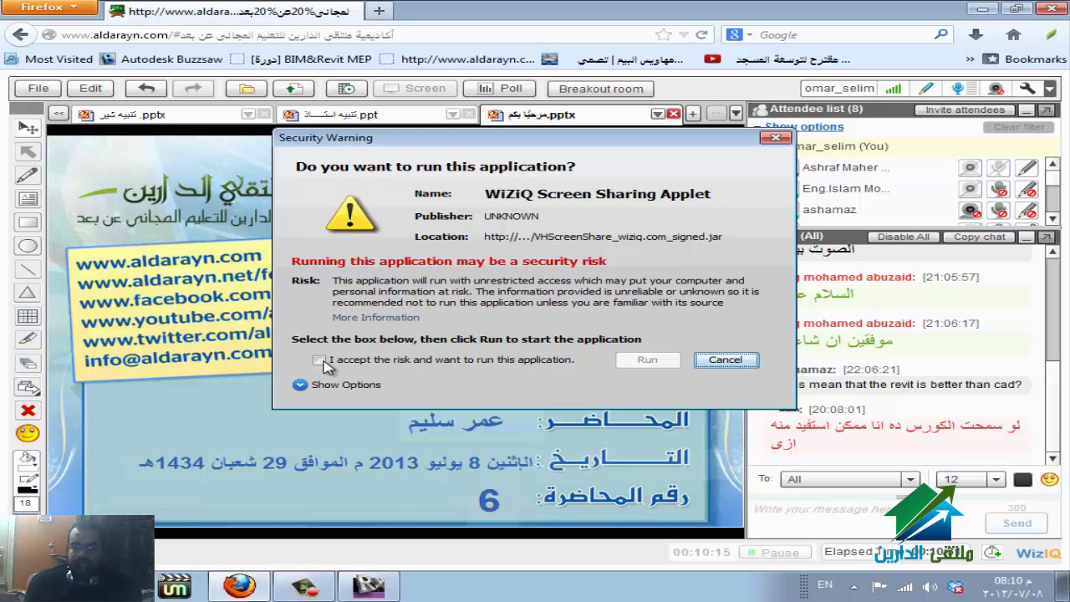
click(320, 360)
click(320, 360)
click(240, 588)
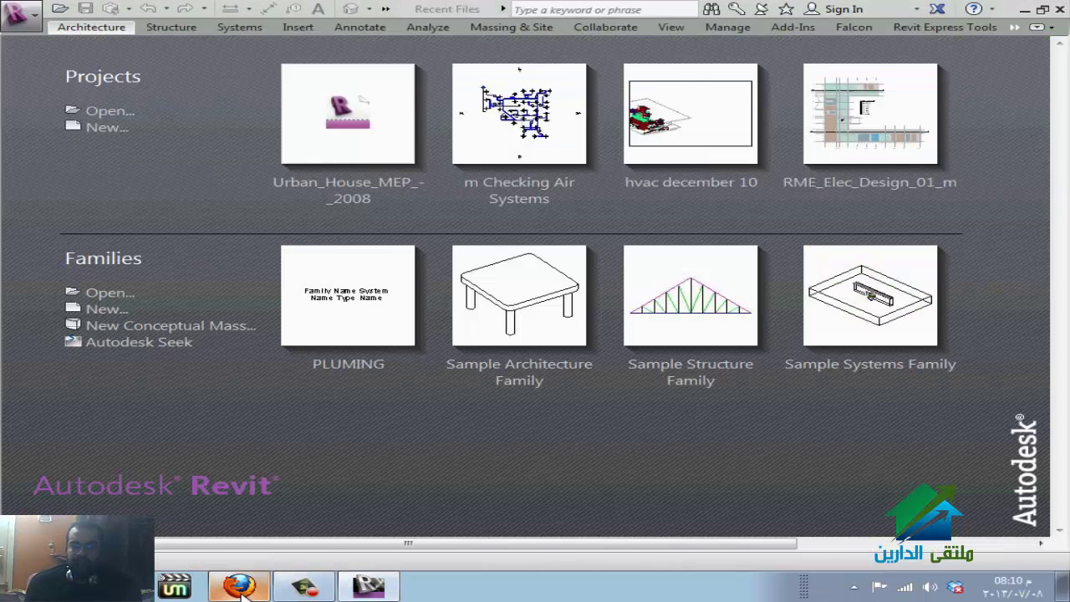
click(251, 589)
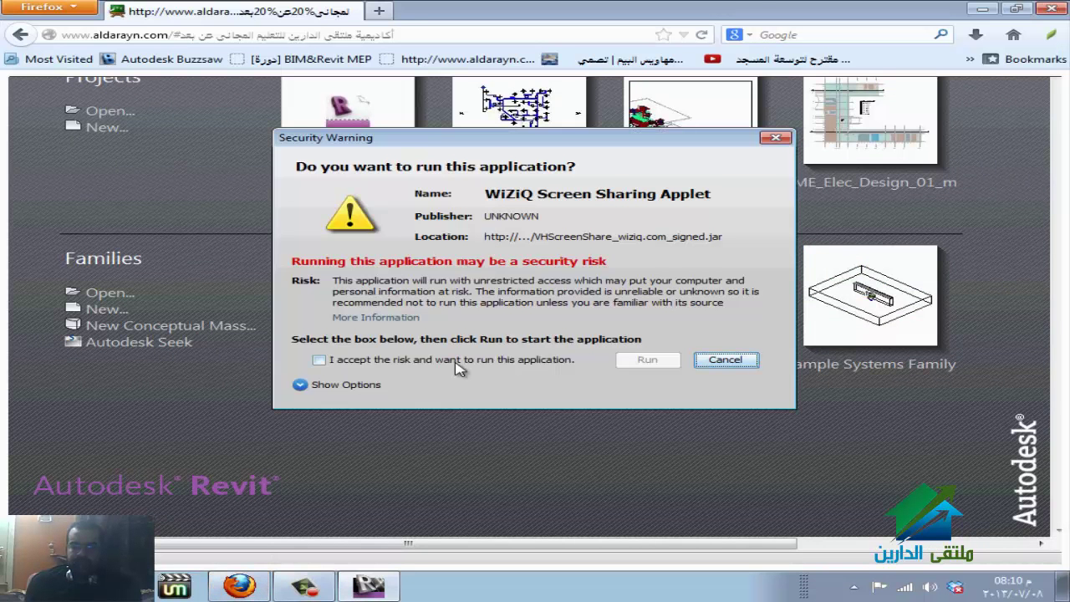
click(458, 363)
click(658, 369)
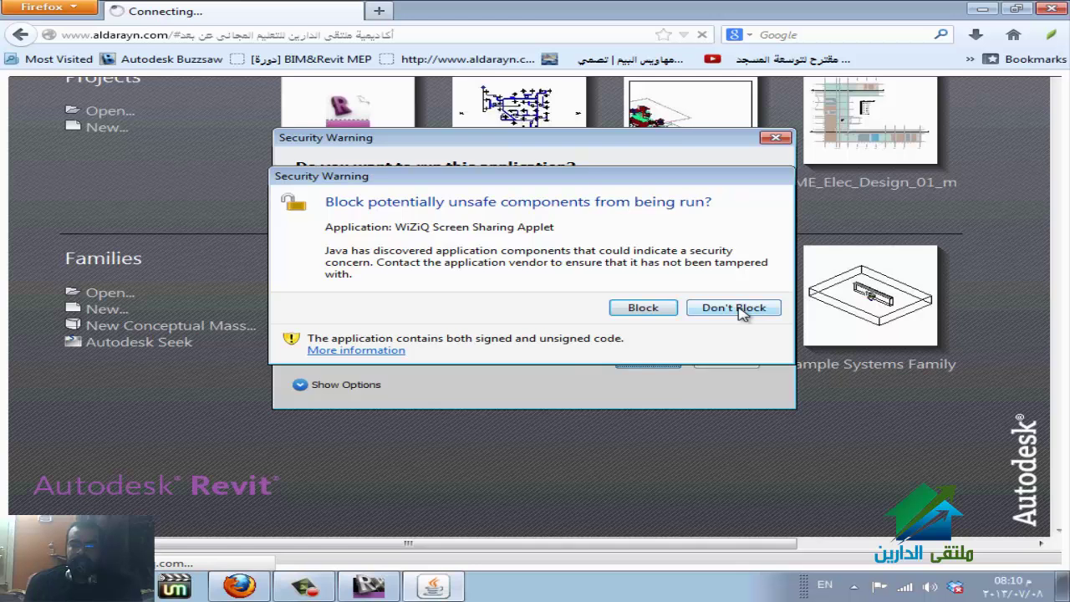
click(736, 309)
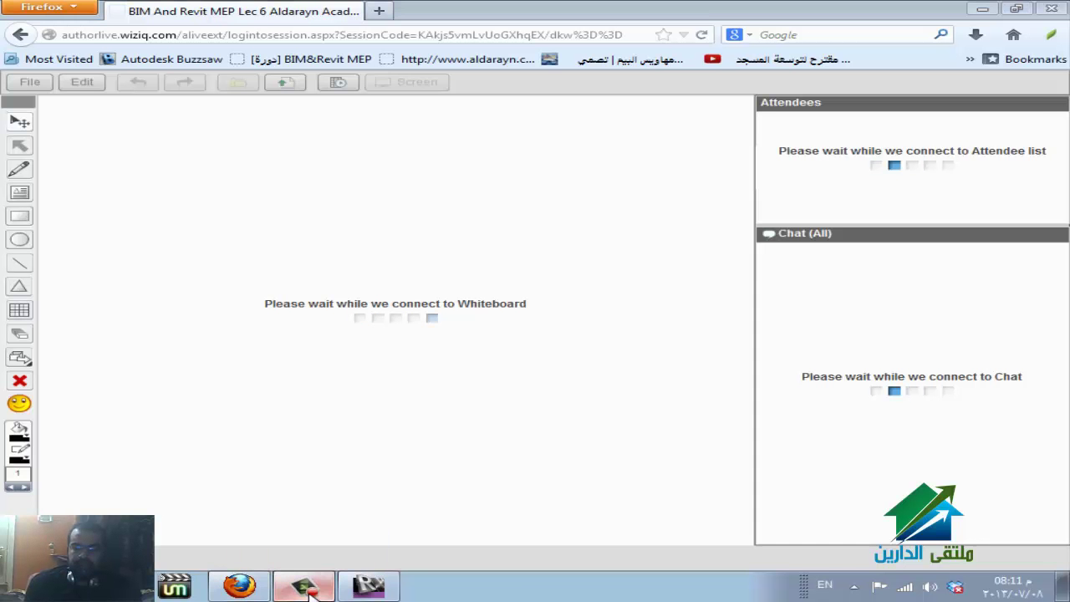
Hide the 'Your audio/video' popup, then select and deselect the chat question about Revit's future
click(305, 588)
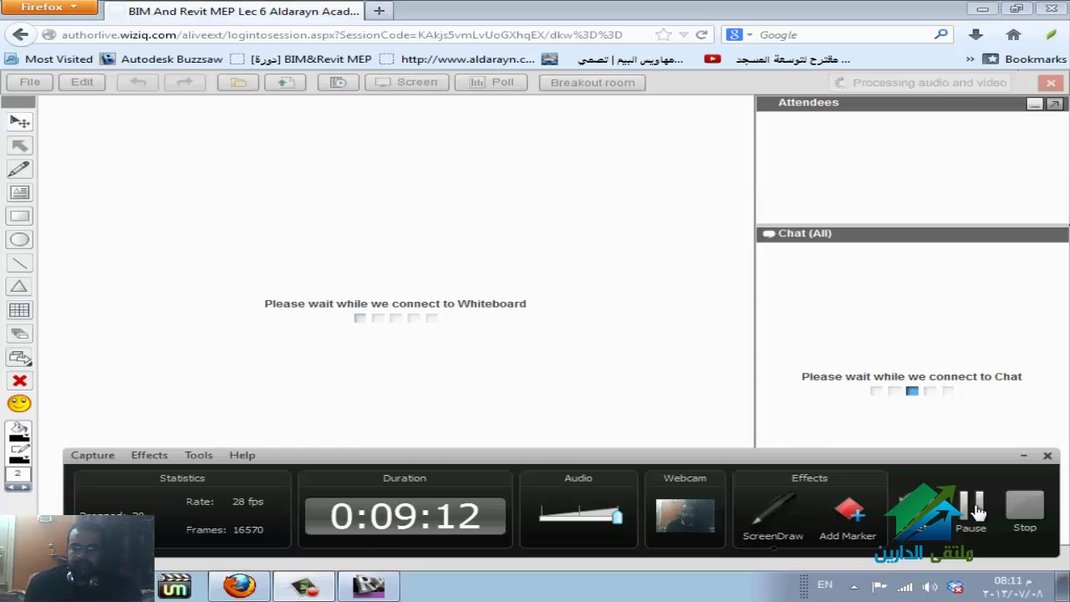
click(967, 506)
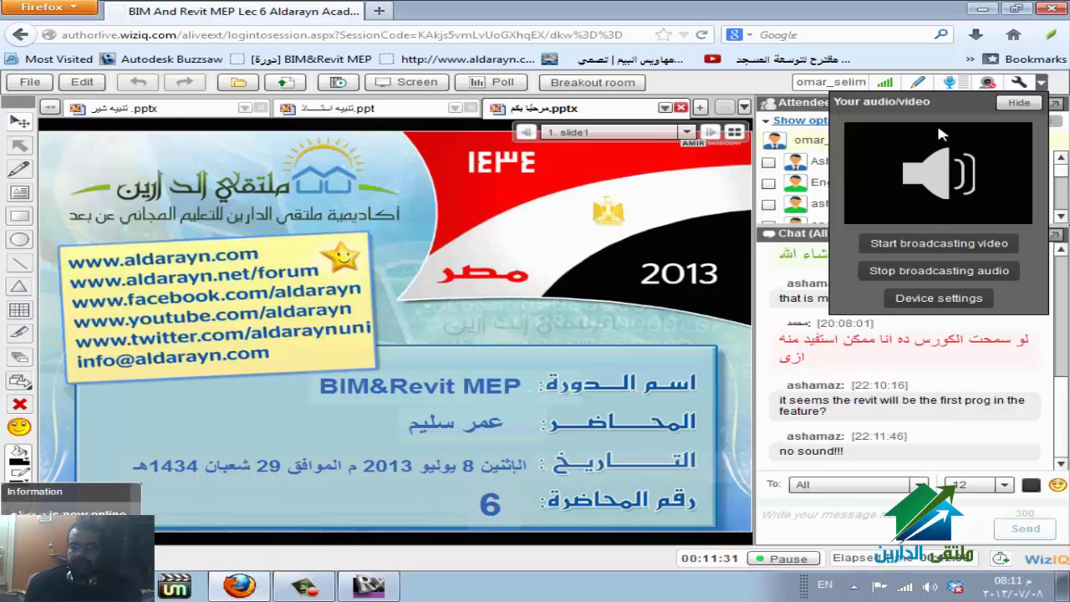
click(1016, 103)
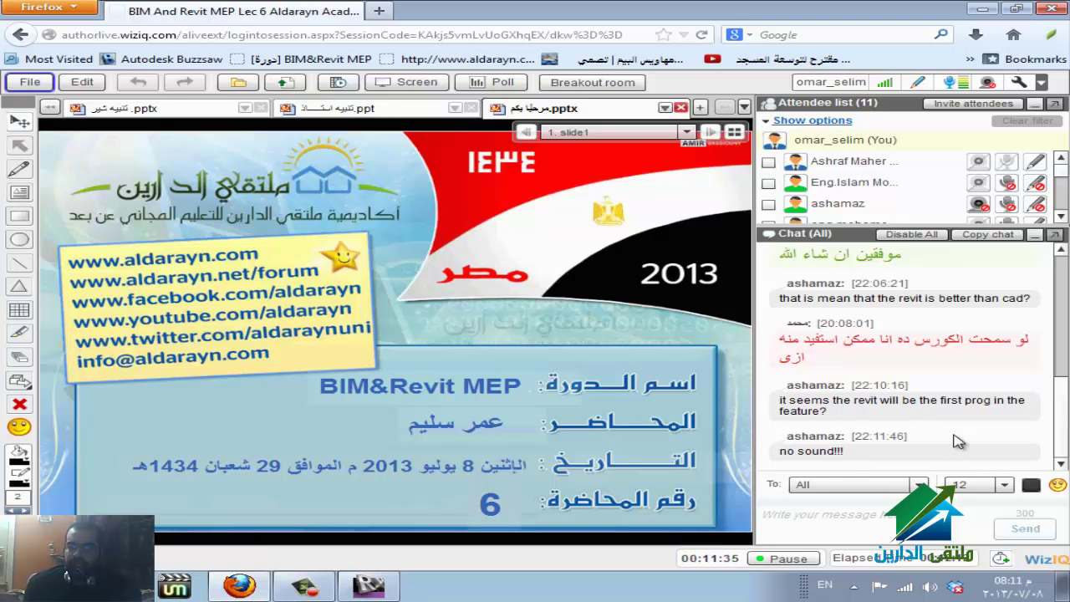
drag(848, 409, 774, 399)
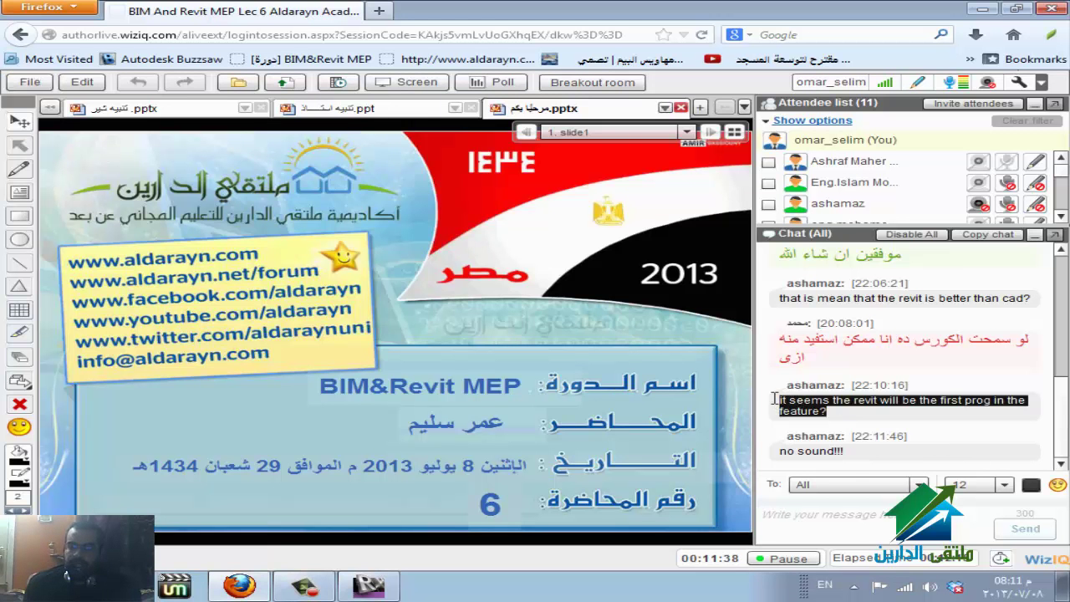
click(849, 409)
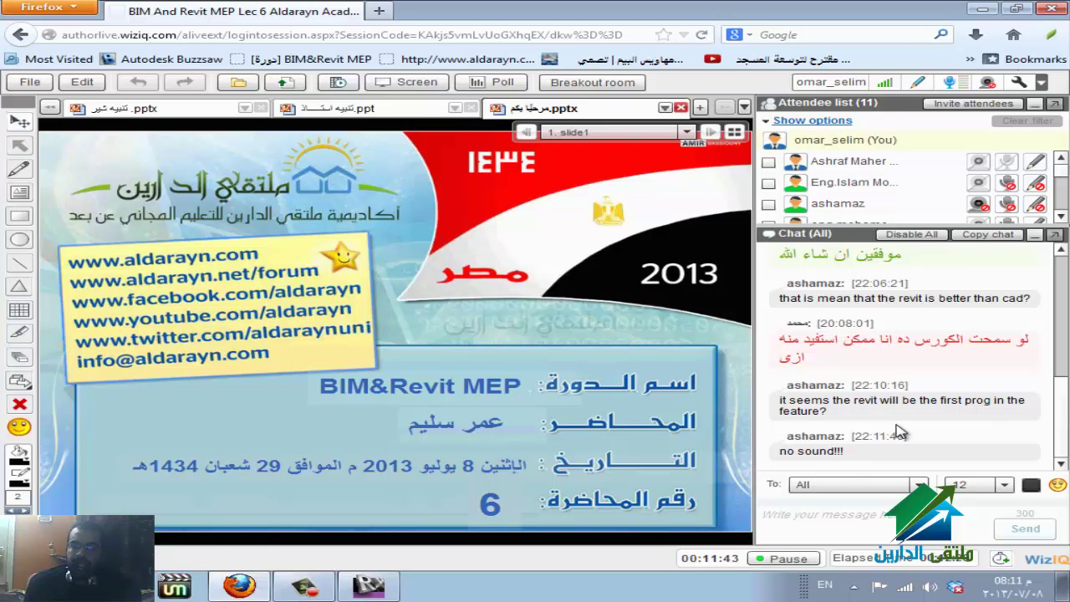
Open the مهاويس البيم WordPress blog in a new Firefox tab
click(379, 11)
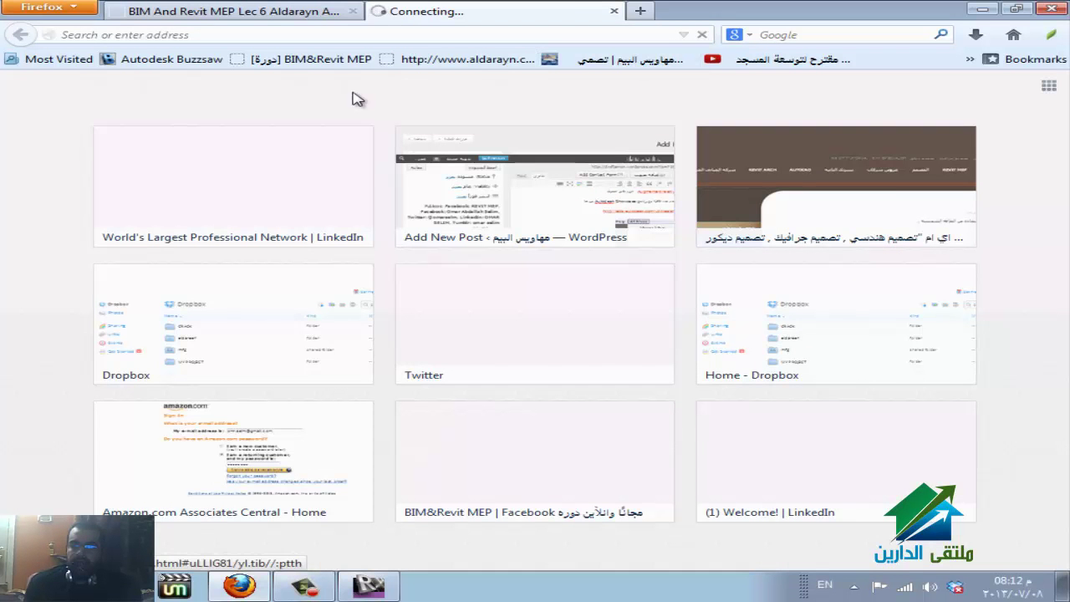
click(366, 12)
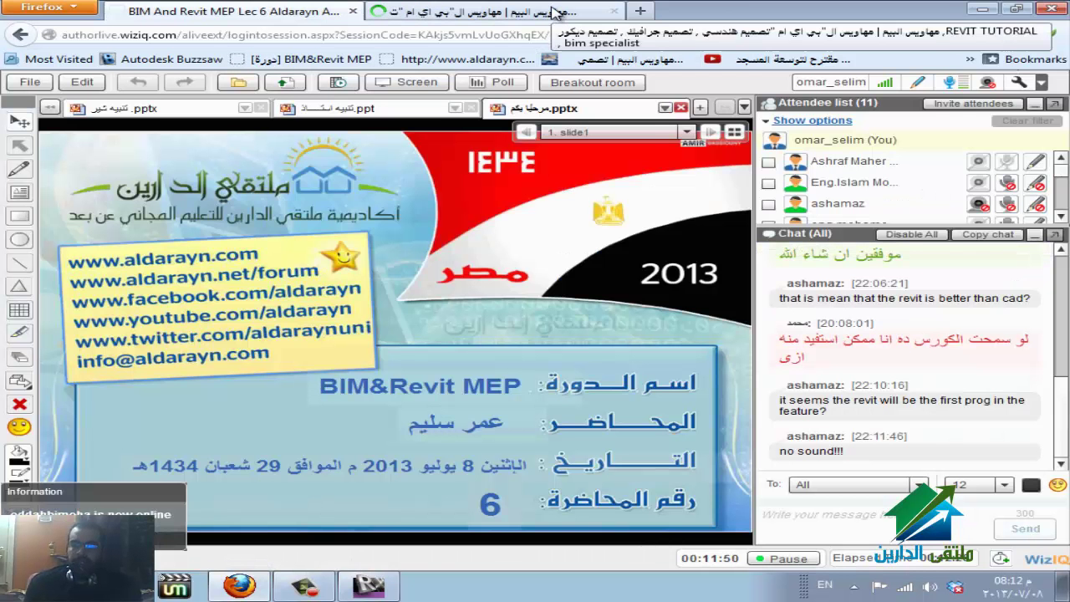
click(551, 11)
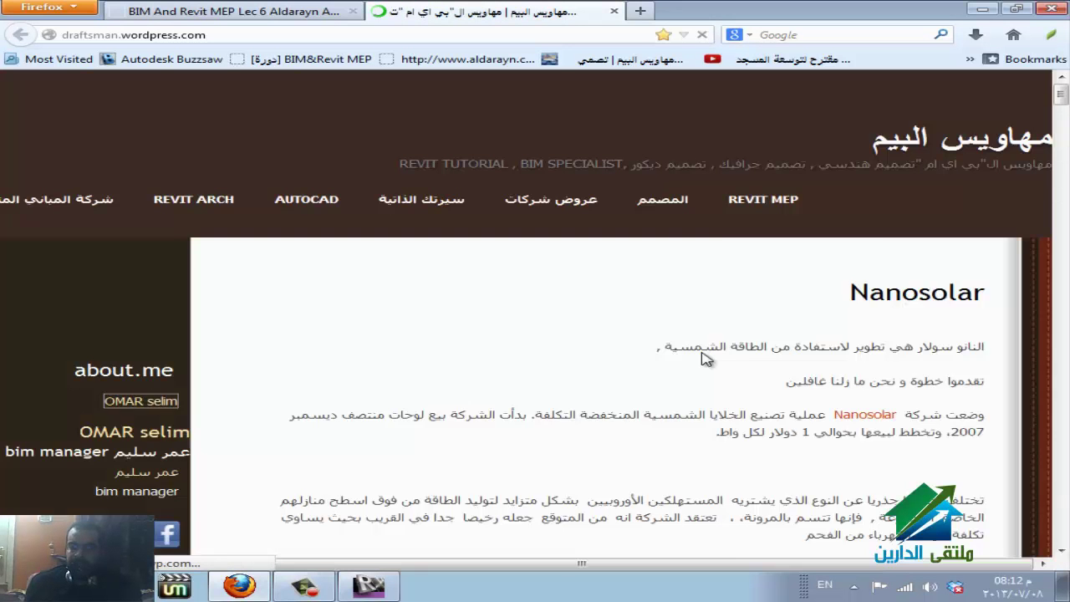
Read down the blog posts to Augmented reality in dubai, then return to the WizIQ tab
scroll(705, 352, down, 2)
scroll(711, 303, down, 3)
scroll(569, 284, down, 5)
scroll(502, 276, down, 4)
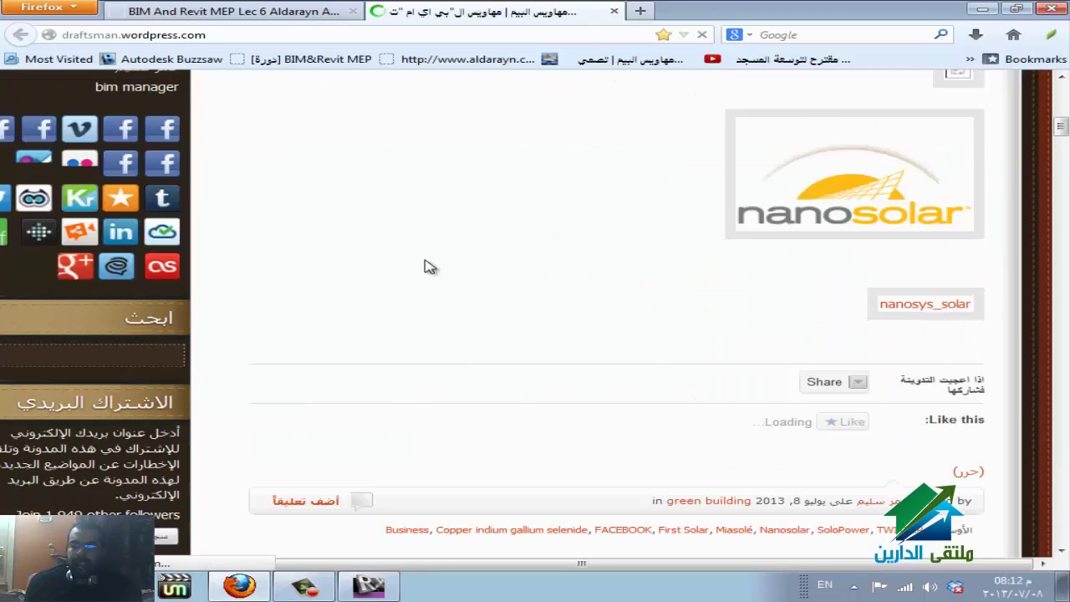
scroll(425, 266, down, 6)
scroll(535, 297, down, 1)
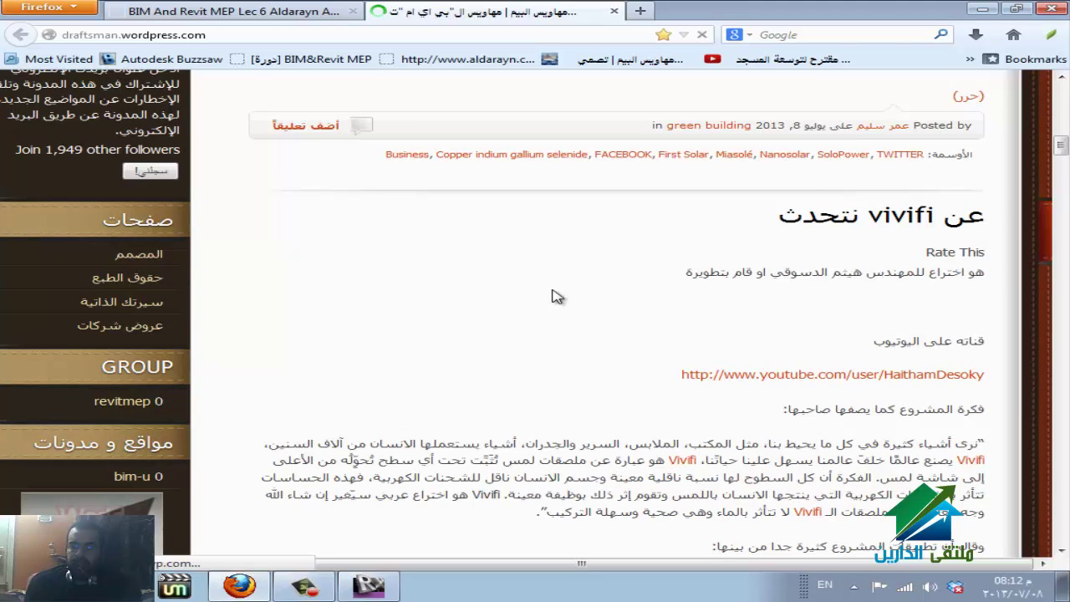
scroll(557, 296, down, 4)
scroll(902, 289, down, 5)
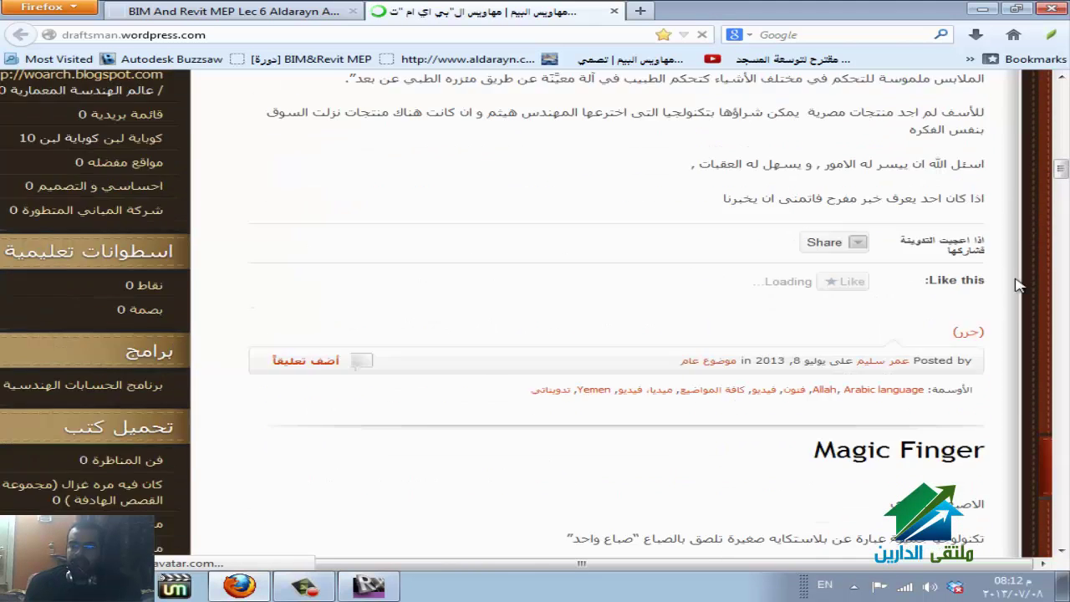
scroll(1035, 278, down, 5)
scroll(1035, 278, down, 1)
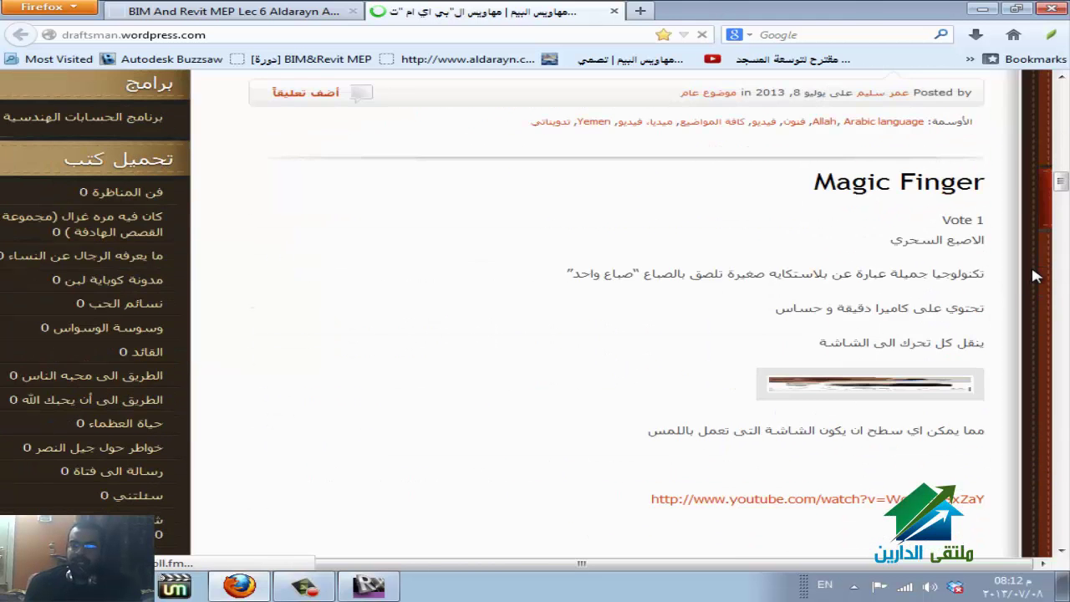
scroll(1035, 277, down, 1)
scroll(1034, 276, down, 2)
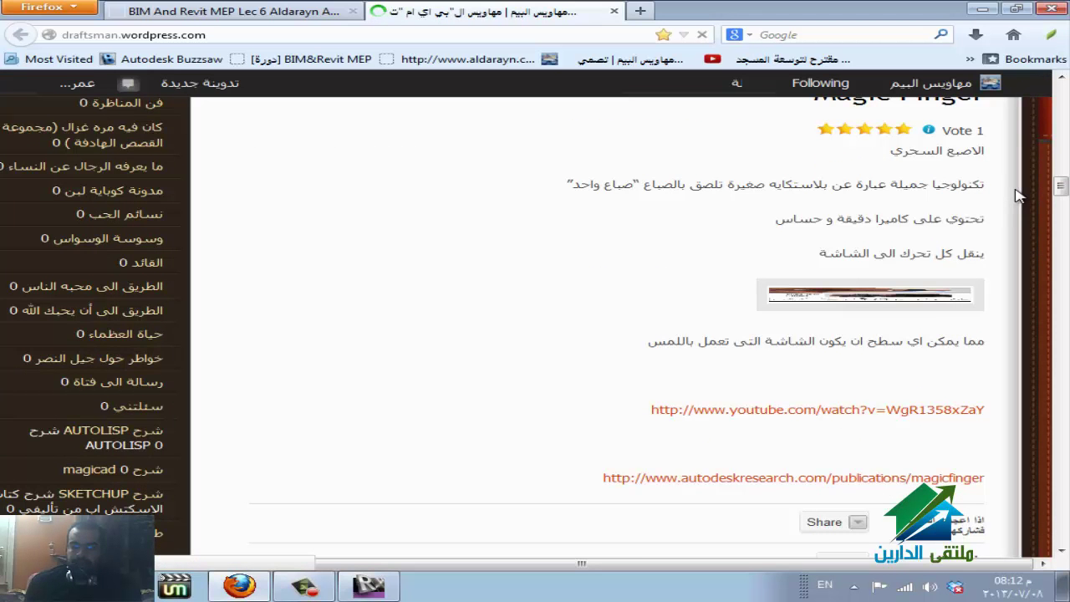
scroll(1018, 195, down, 3)
scroll(1018, 194, down, 4)
scroll(1018, 195, down, 4)
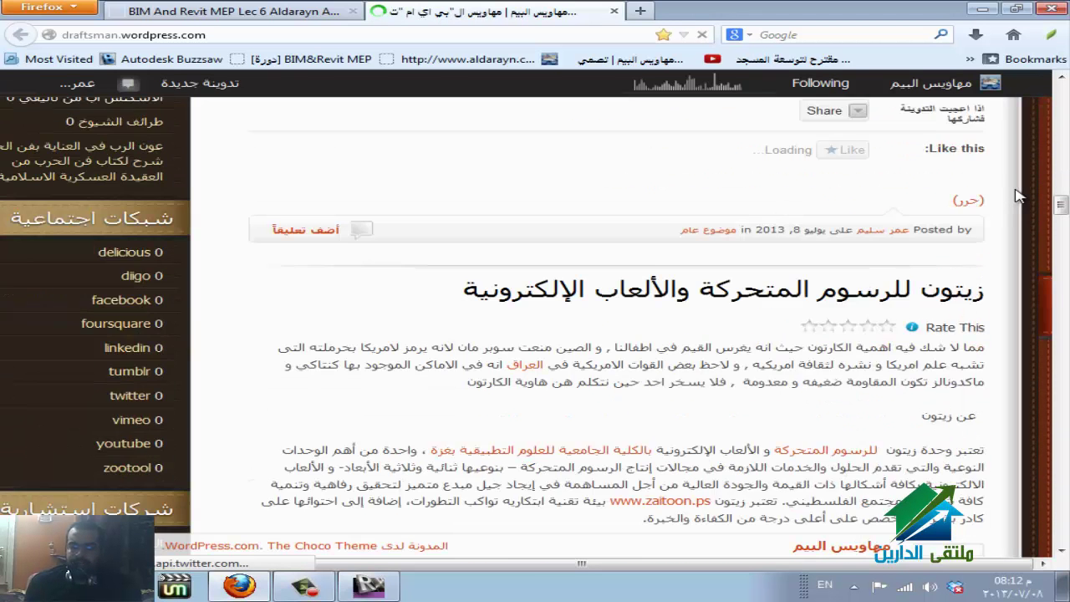
scroll(1019, 194, down, 6)
scroll(1019, 195, down, 3)
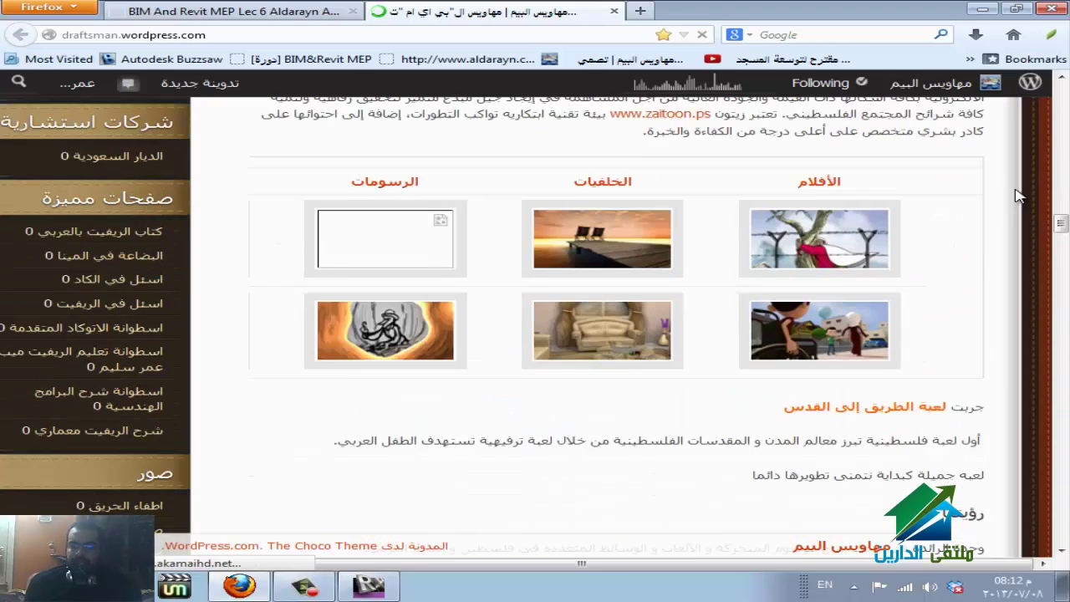
scroll(1018, 194, down, 8)
scroll(1019, 195, down, 4)
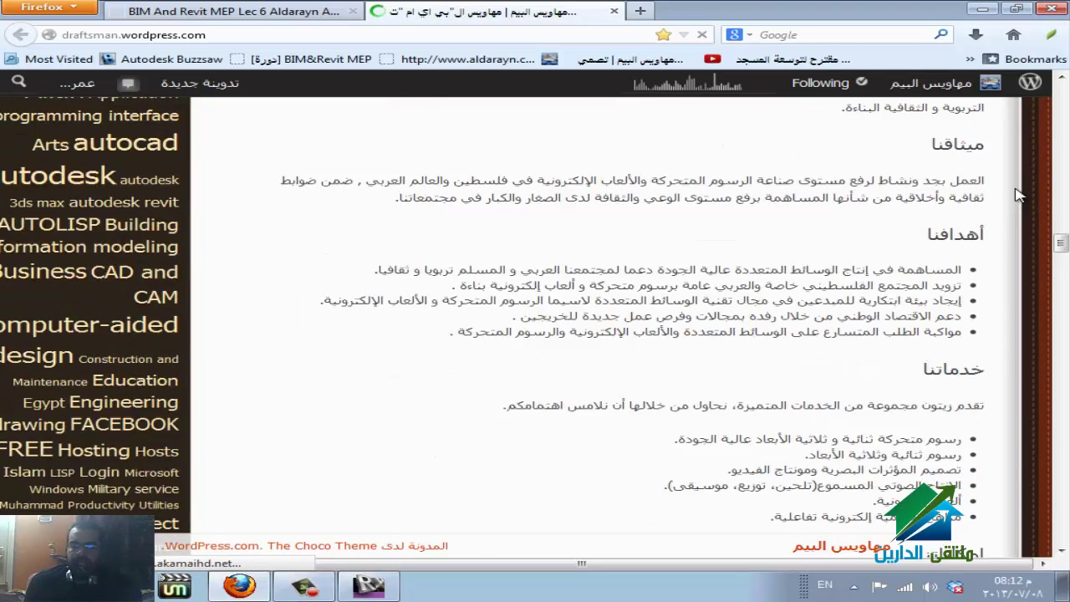
scroll(1019, 195, down, 5)
scroll(1019, 194, down, 8)
scroll(1019, 195, down, 6)
scroll(1018, 209, down, 4)
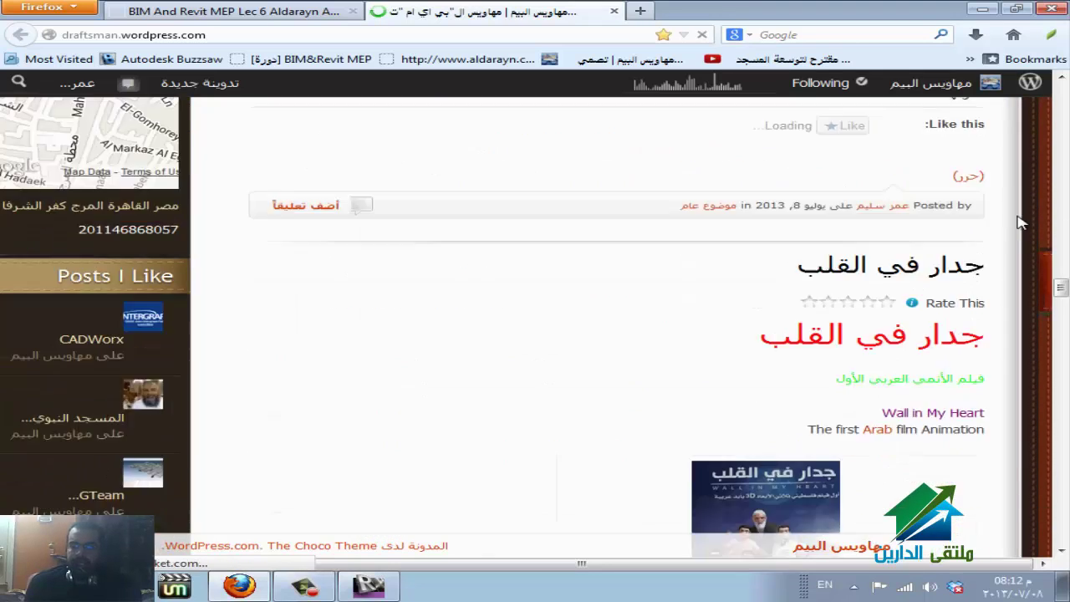
scroll(1018, 226, down, 8)
scroll(1018, 225, down, 3)
scroll(1019, 221, down, 6)
scroll(1018, 218, down, 5)
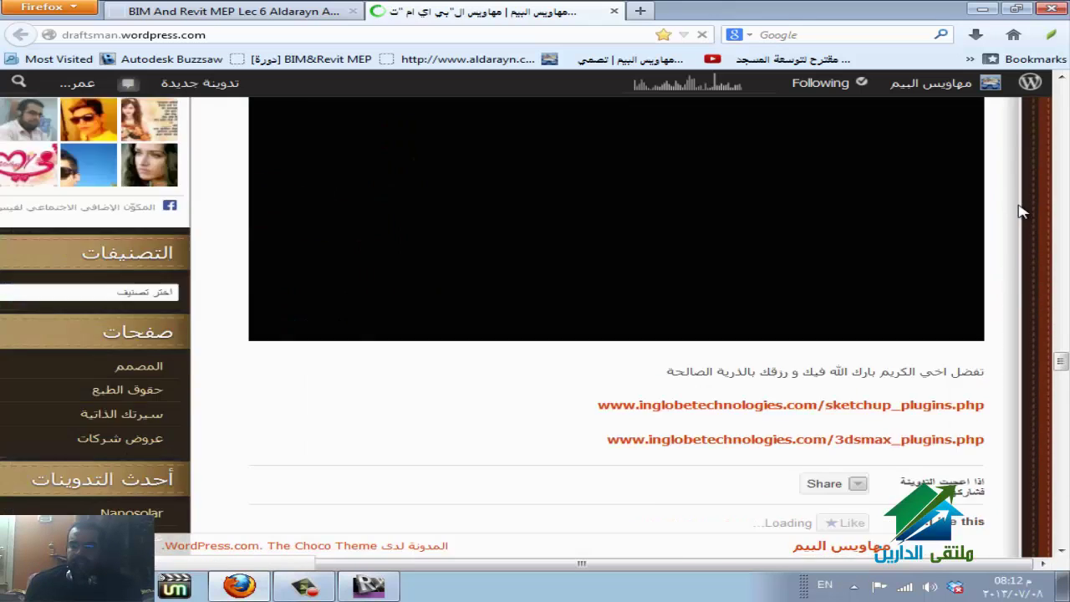
scroll(1019, 212, down, 3)
scroll(1020, 209, down, 10)
scroll(1025, 201, up, 14)
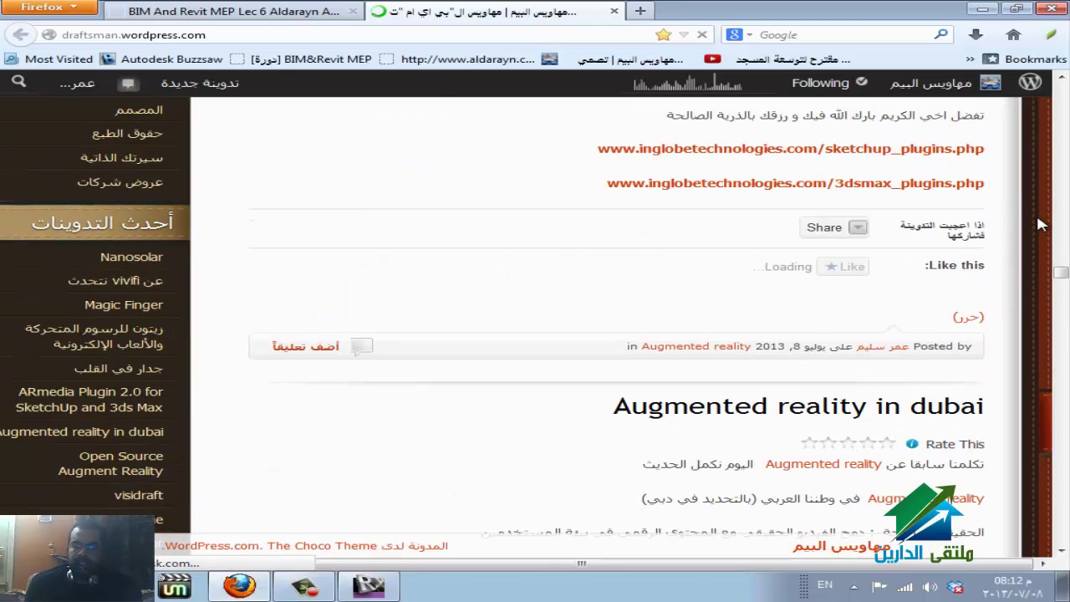
scroll(1037, 222, down, 4)
scroll(1041, 225, down, 1)
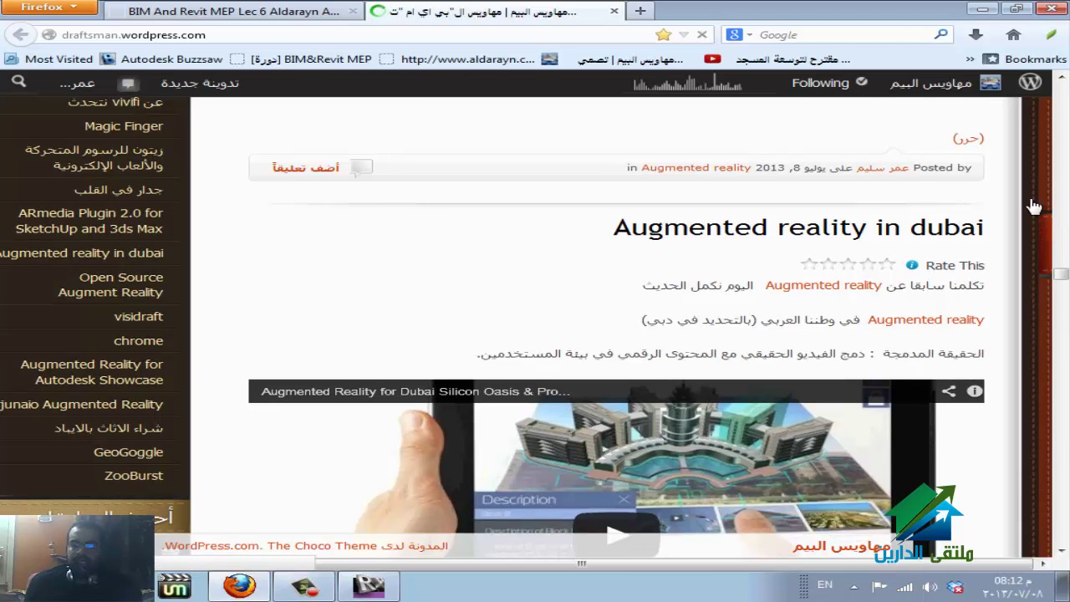
click(226, 8)
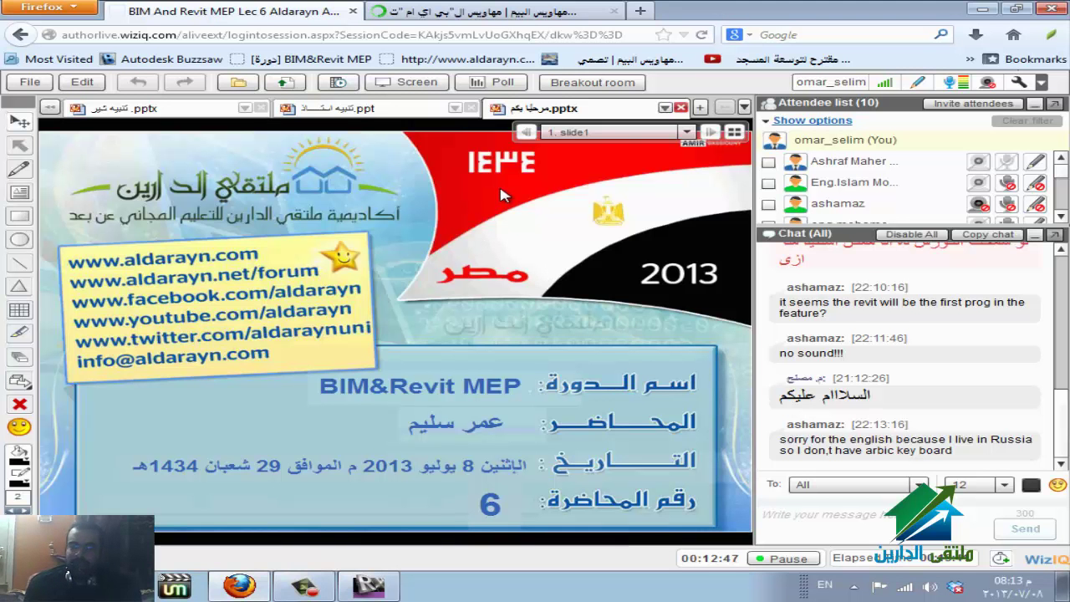
Start desktop screen sharing, accepting the risk and letting the applet run unblocked
click(415, 82)
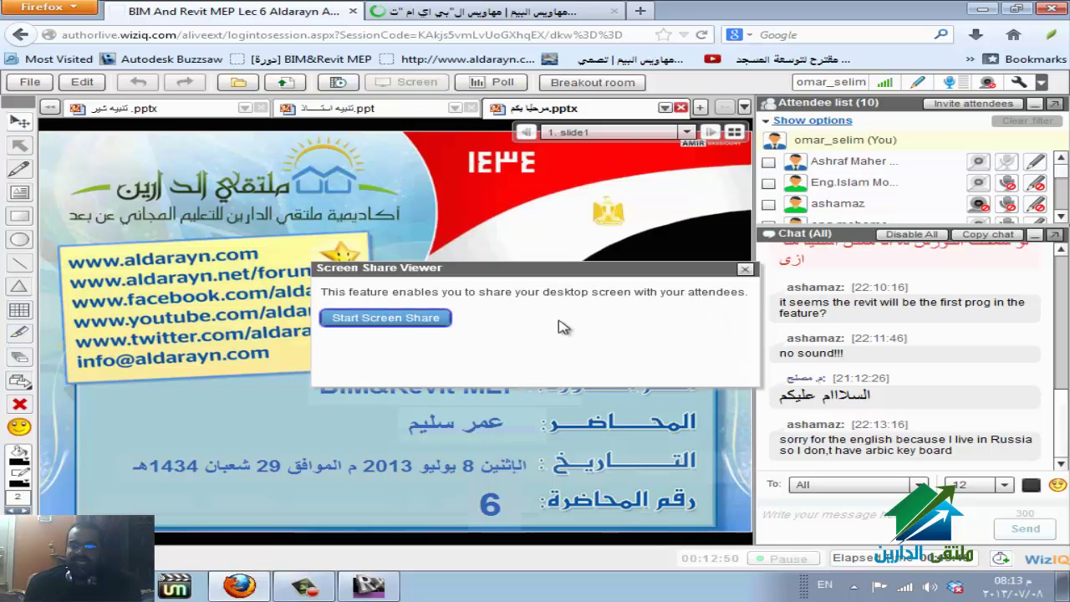
click(406, 324)
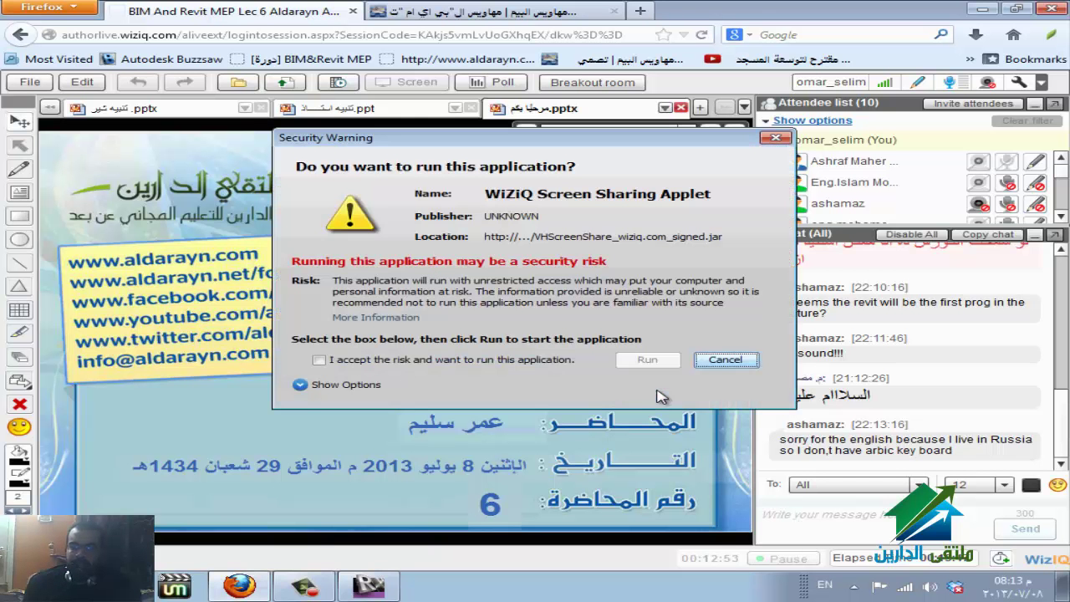
click(483, 361)
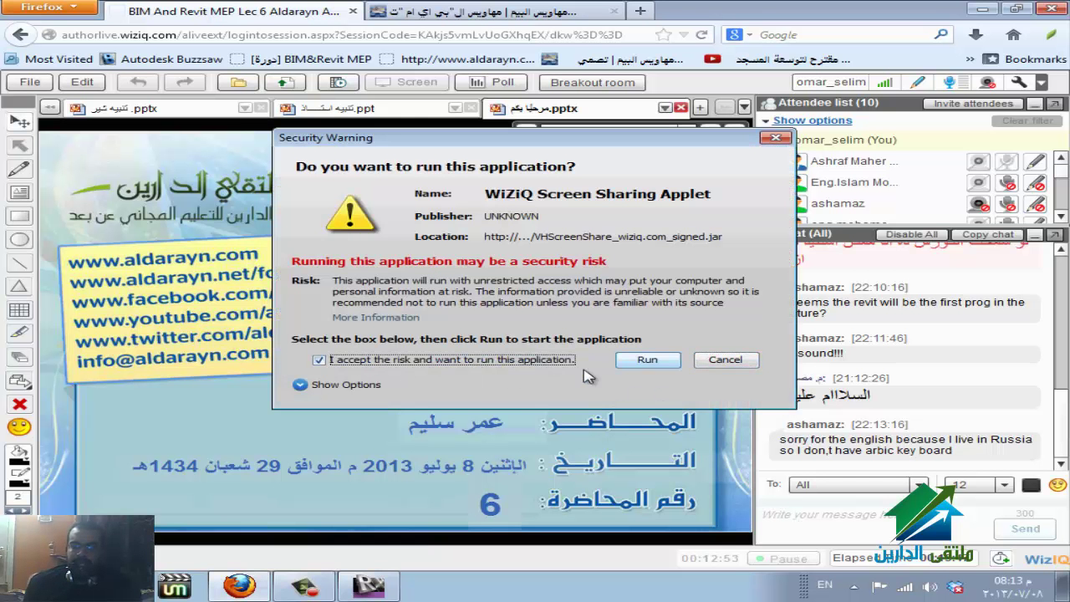
click(648, 359)
click(733, 310)
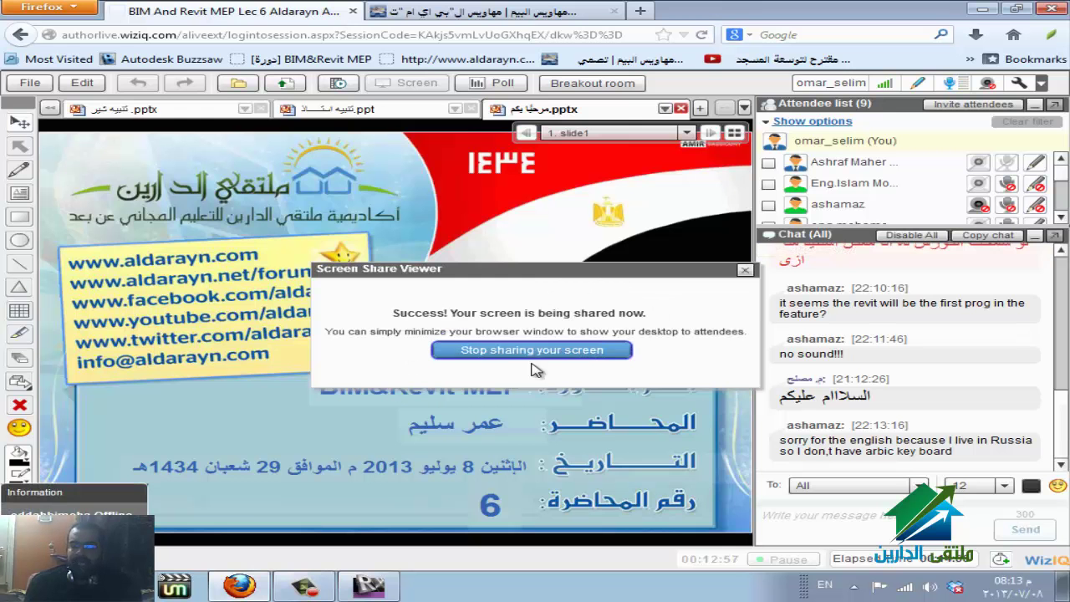
In Revit, begin a new project and check the Template list, leaving it at <None>
click(372, 586)
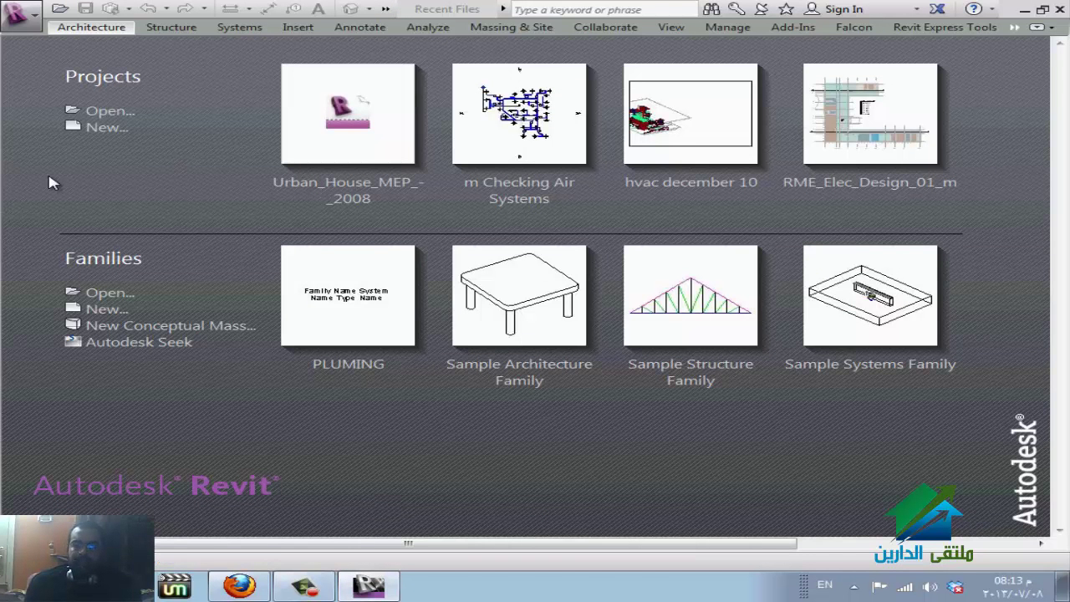
click(107, 128)
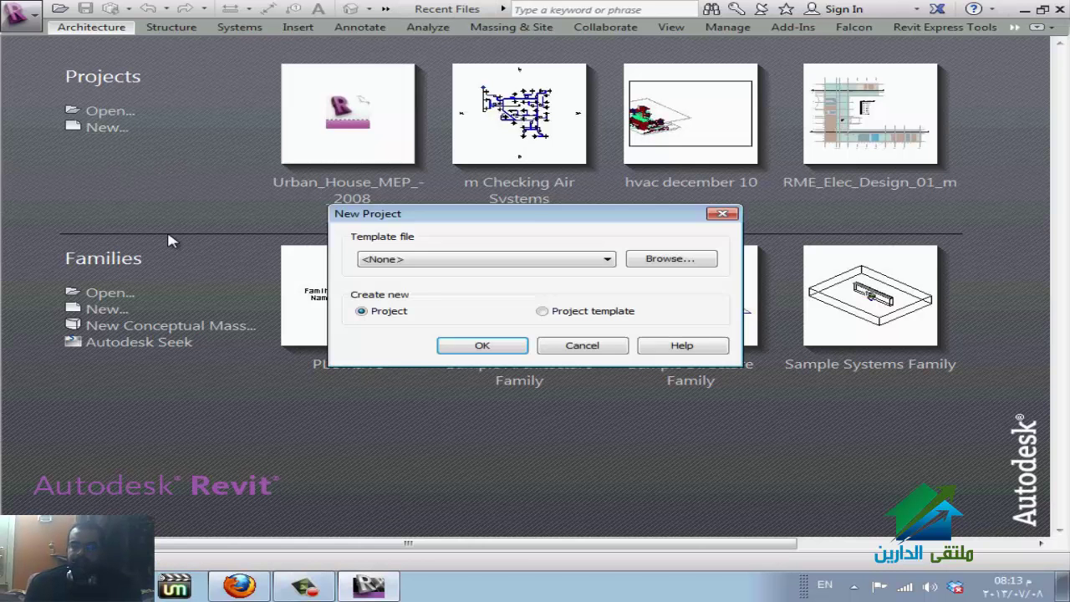
click(440, 259)
click(441, 260)
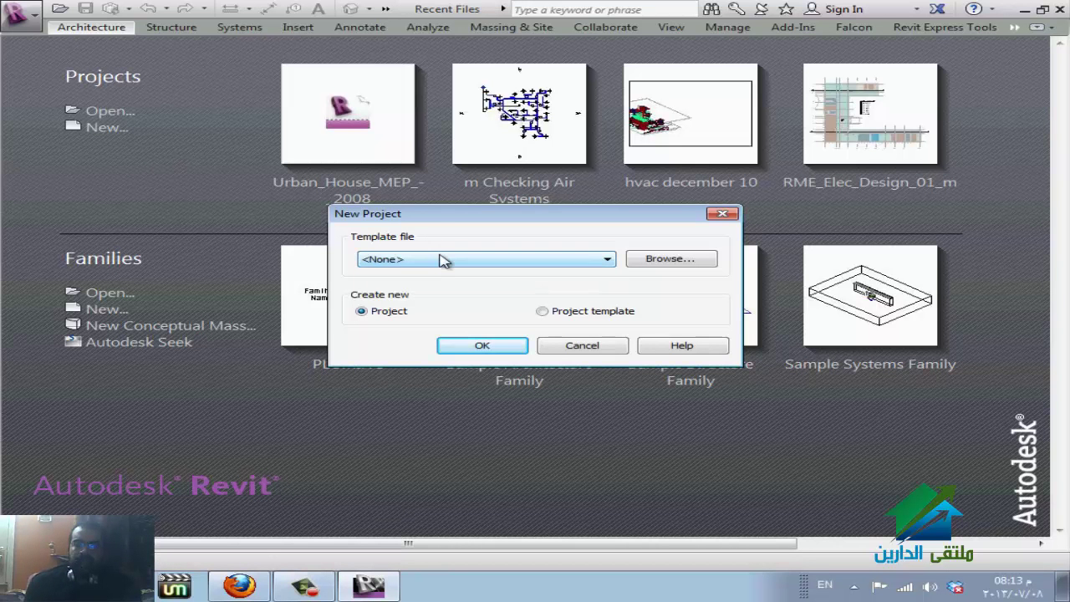
Choose E:\REVIT\eldareen\ELDAREEN.RTE as the new project's template file
click(686, 261)
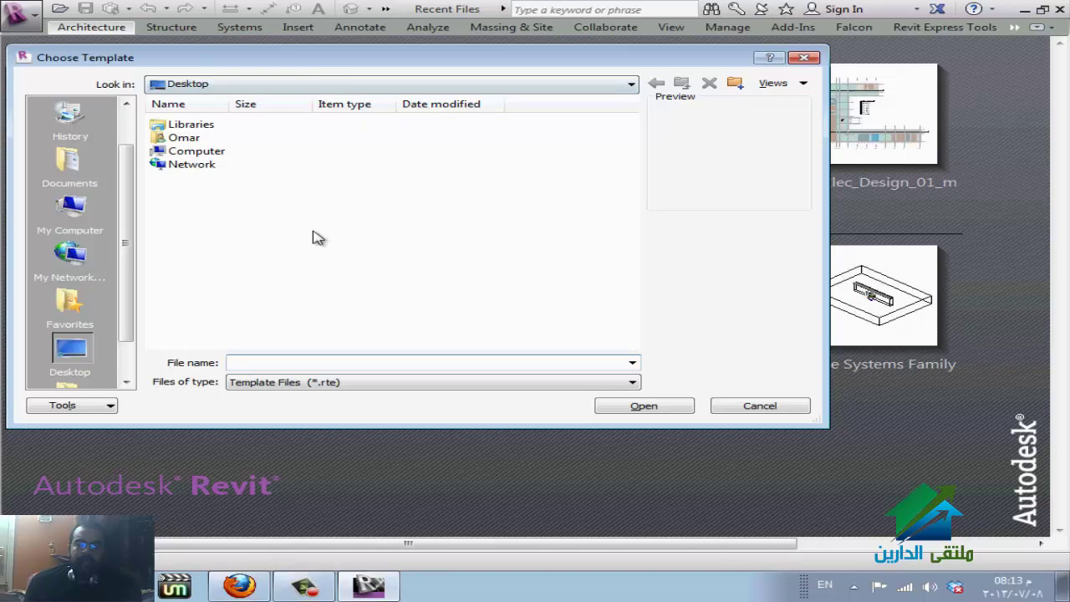
click(337, 81)
click(318, 166)
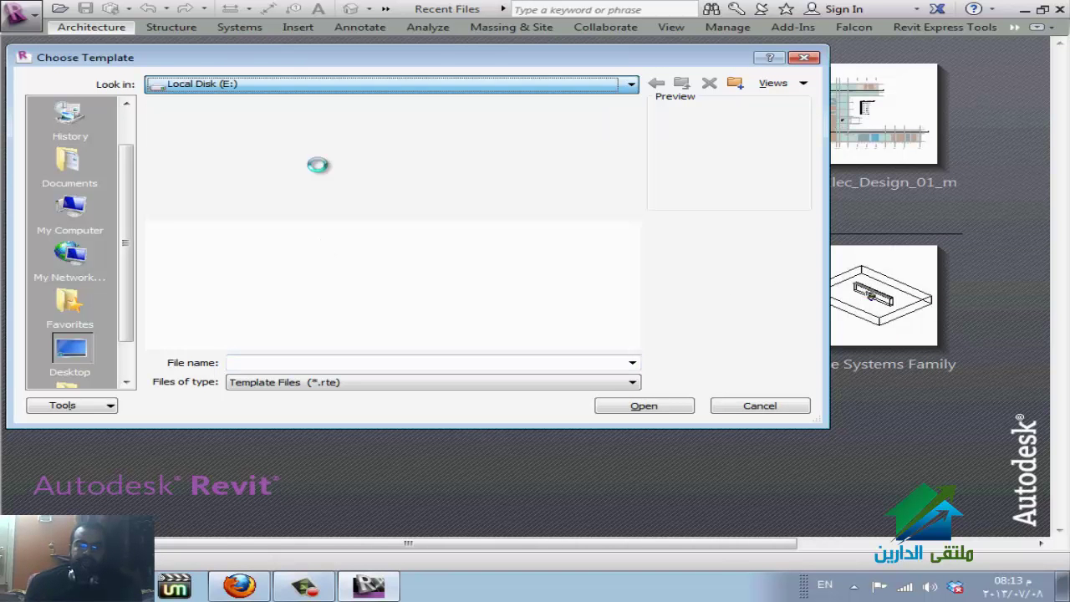
double_click(185, 297)
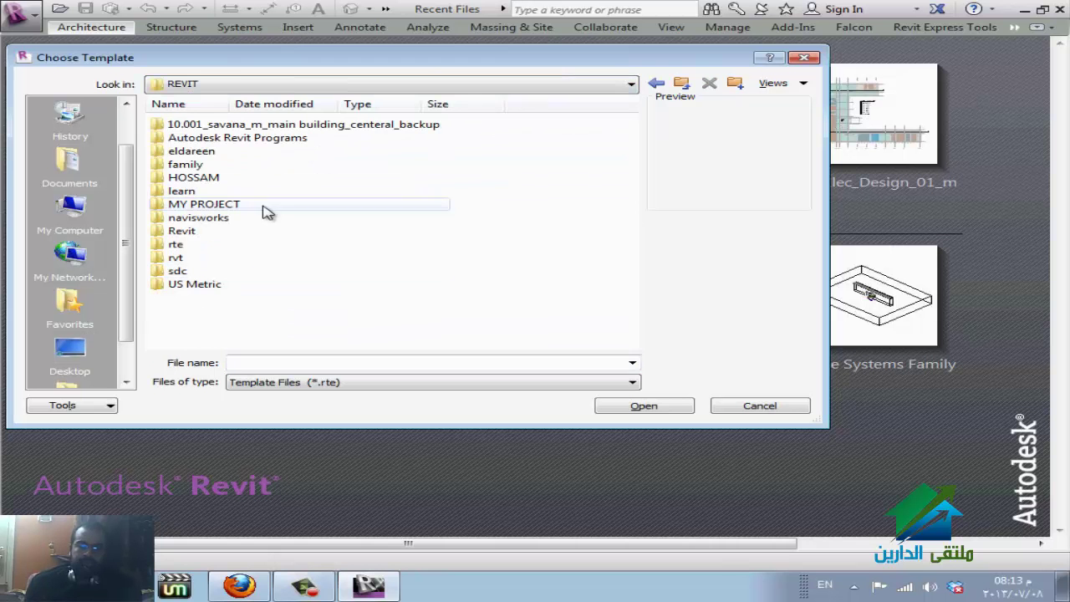
double_click(200, 154)
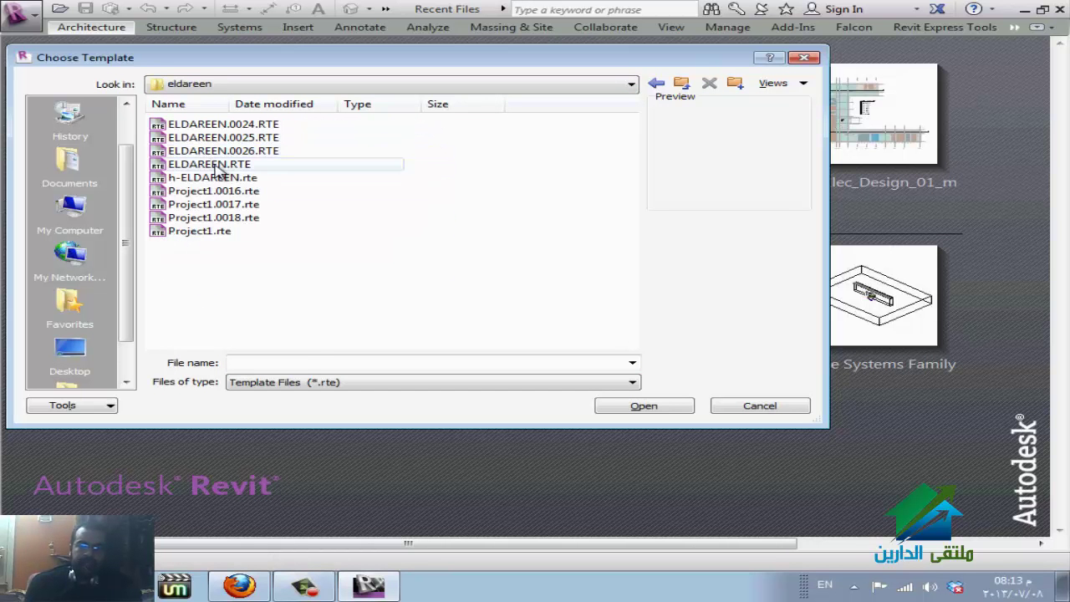
click(219, 166)
click(201, 232)
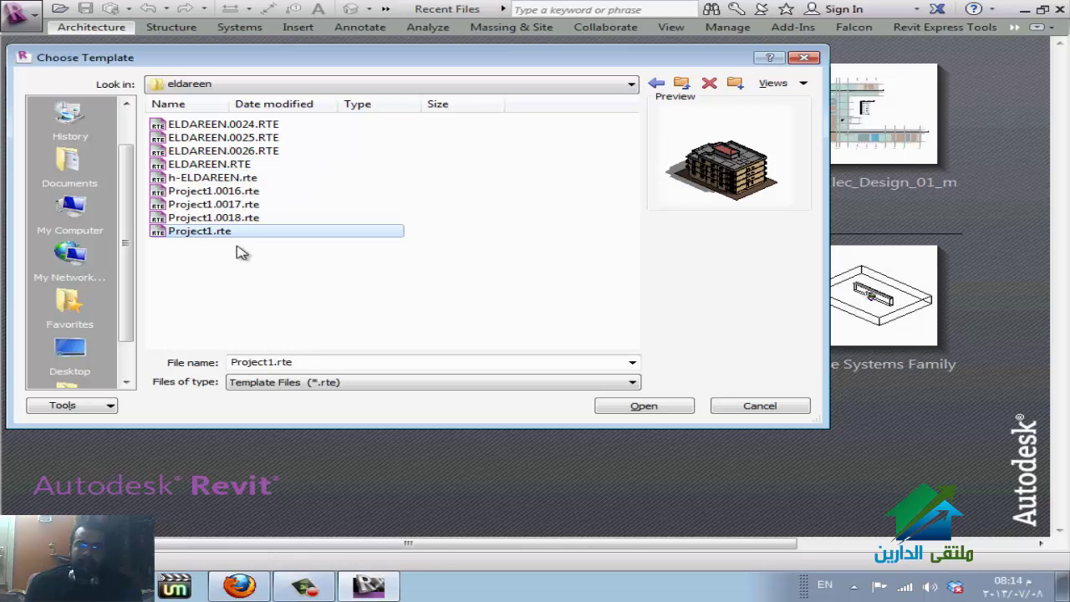
click(244, 166)
click(637, 409)
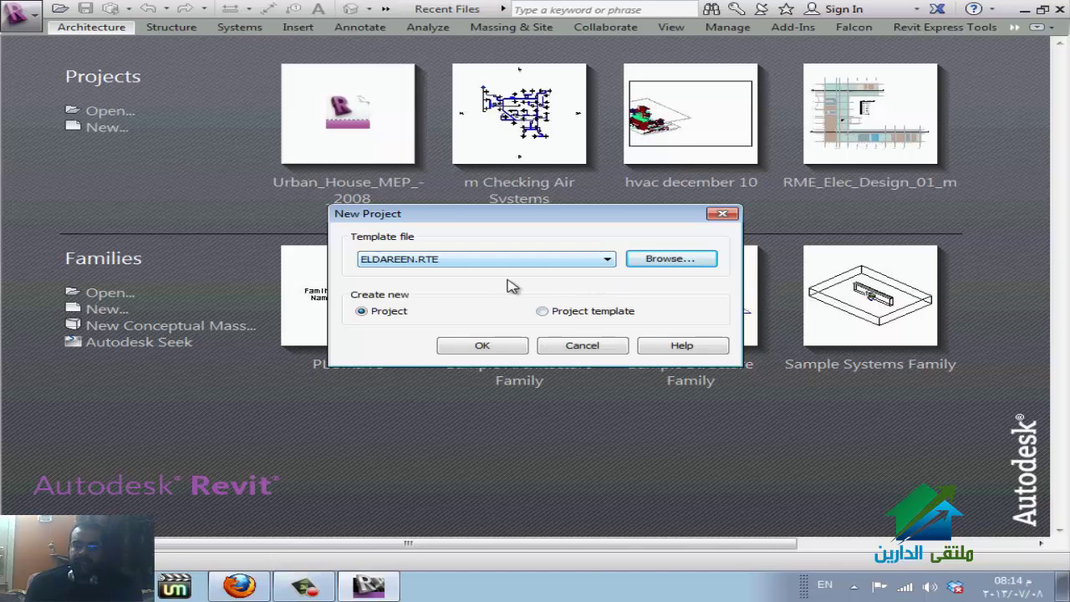
Create the project with Metric units, then return to the WizIQ session in Firefox
click(465, 355)
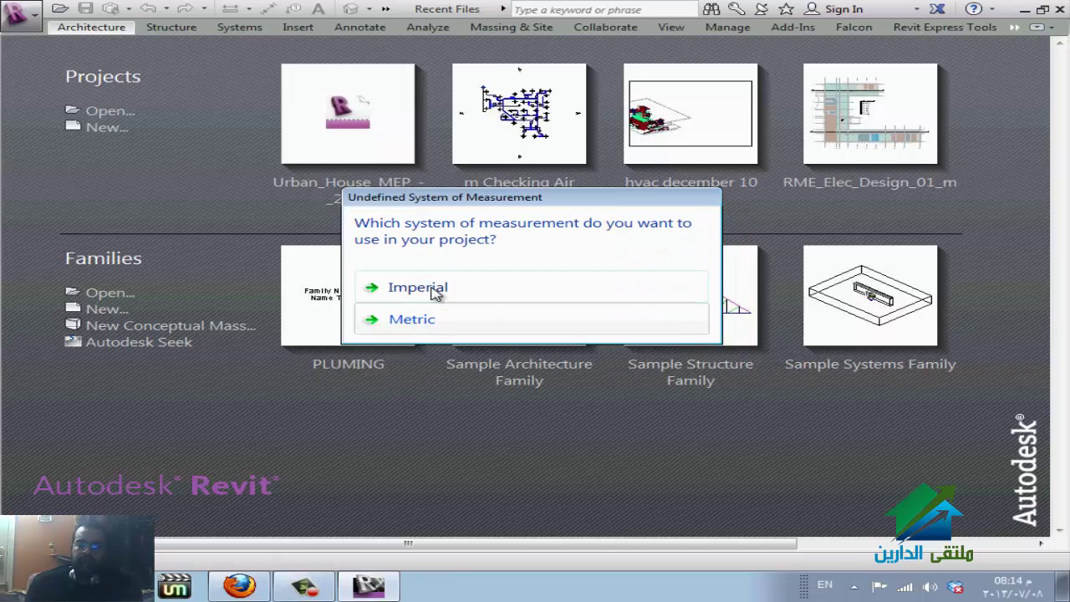
click(428, 319)
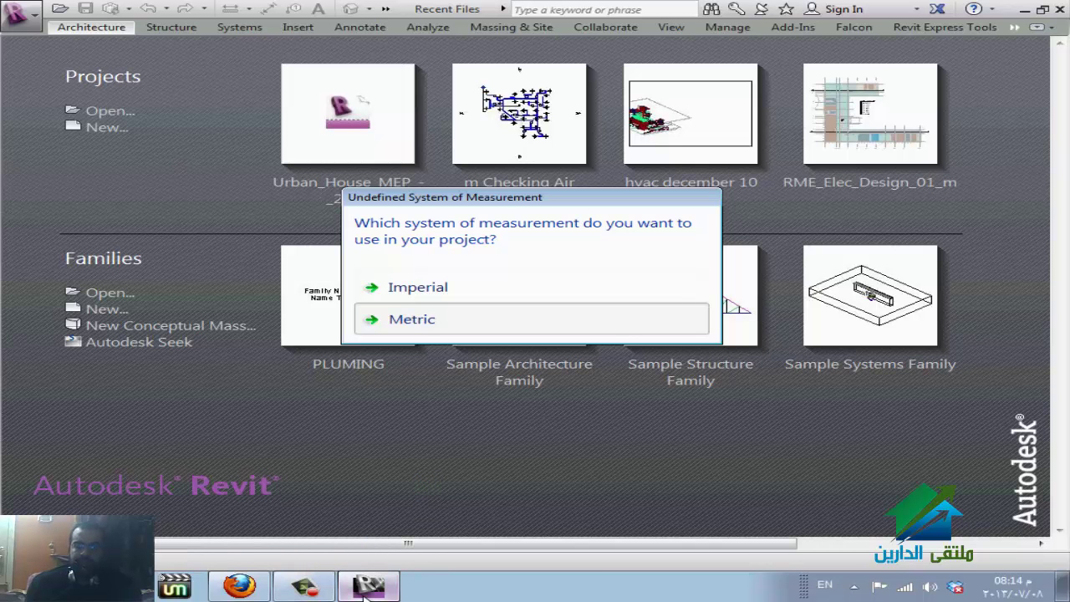
click(239, 586)
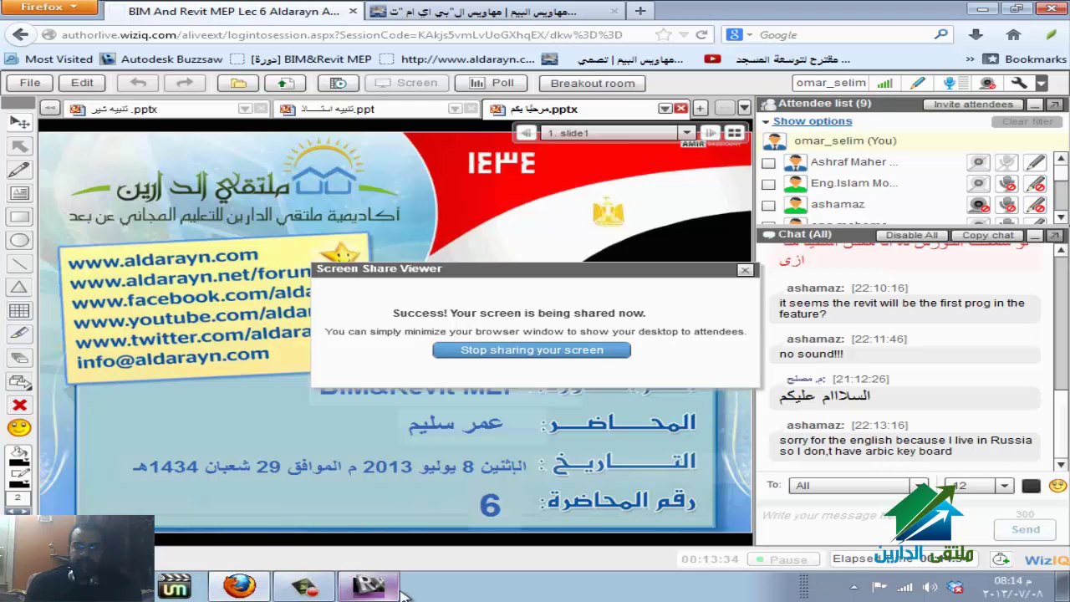
Bring Revit to the front, showing Project1's empty Level 1 floor plan at 1:100
click(368, 586)
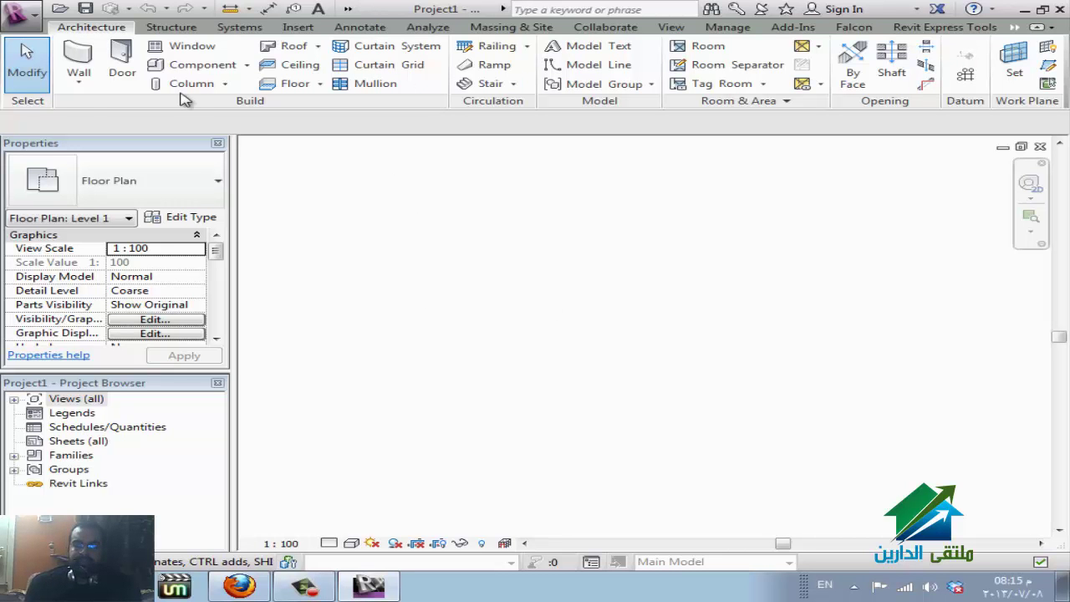
Draw four architectural Basic Wall 1 walls, 4000 high, as a closed rectangle on Level 1
click(80, 77)
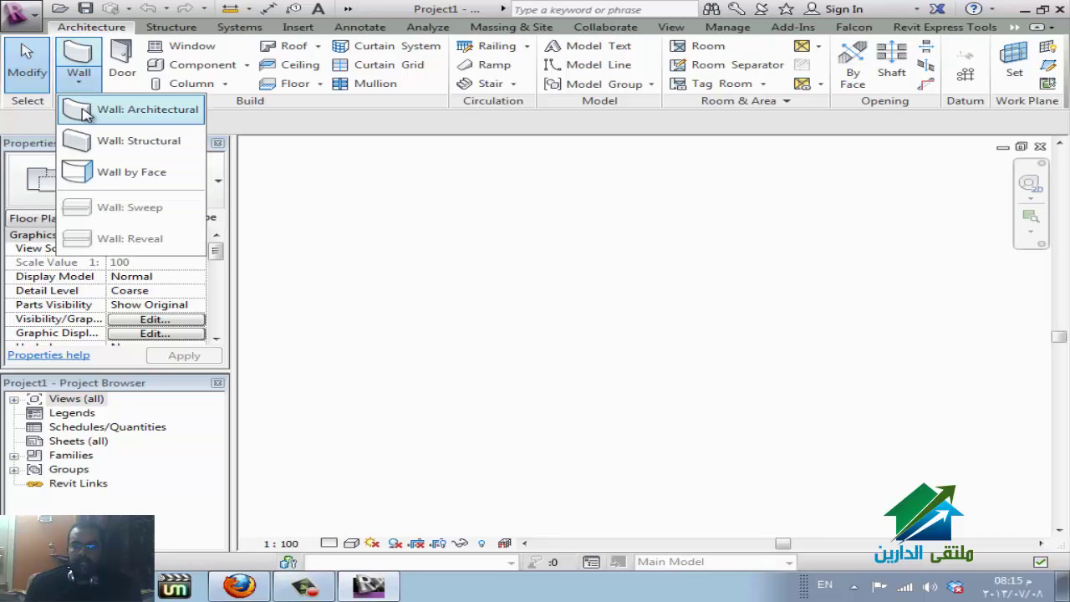
click(181, 115)
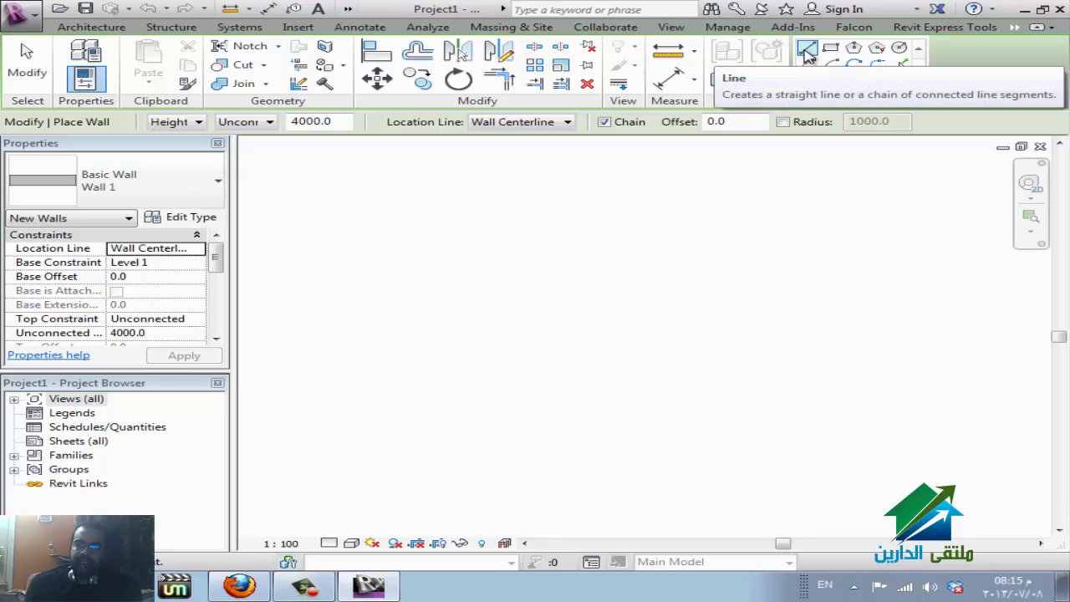
click(423, 503)
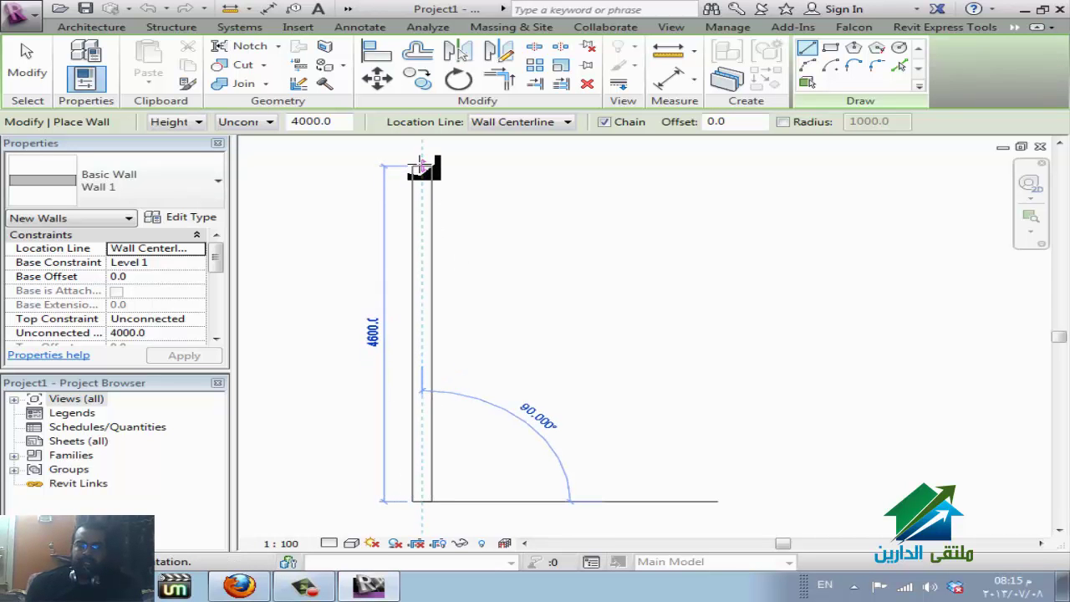
click(422, 166)
click(489, 175)
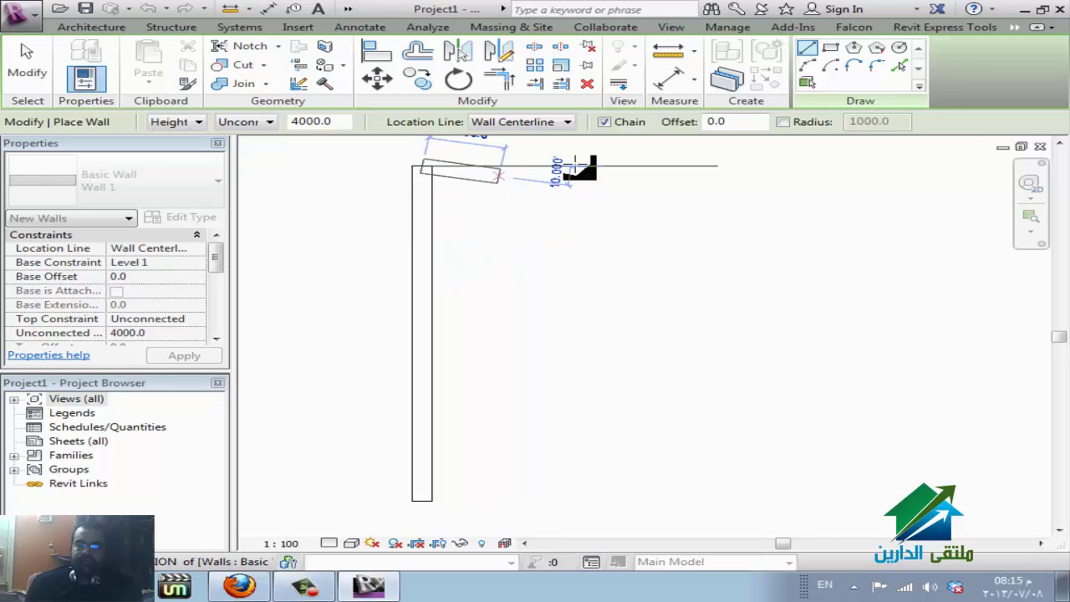
click(724, 166)
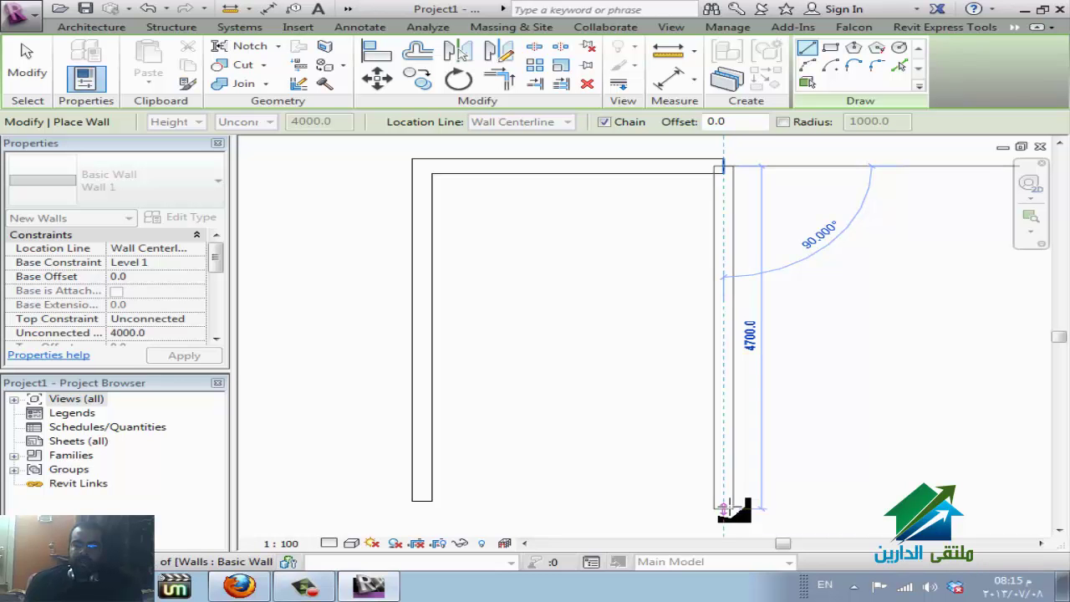
click(724, 501)
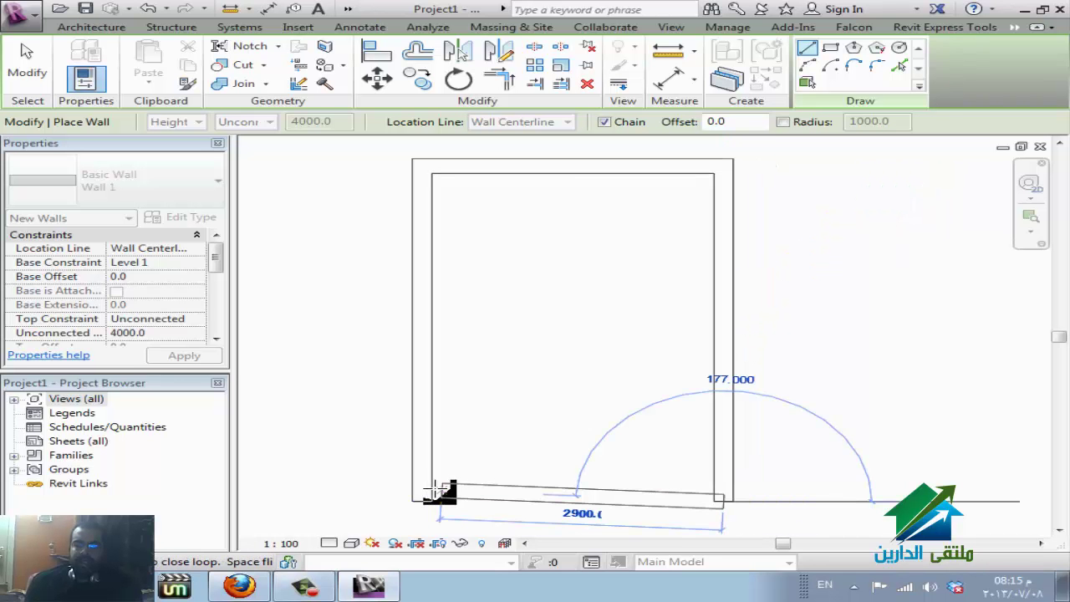
click(409, 520)
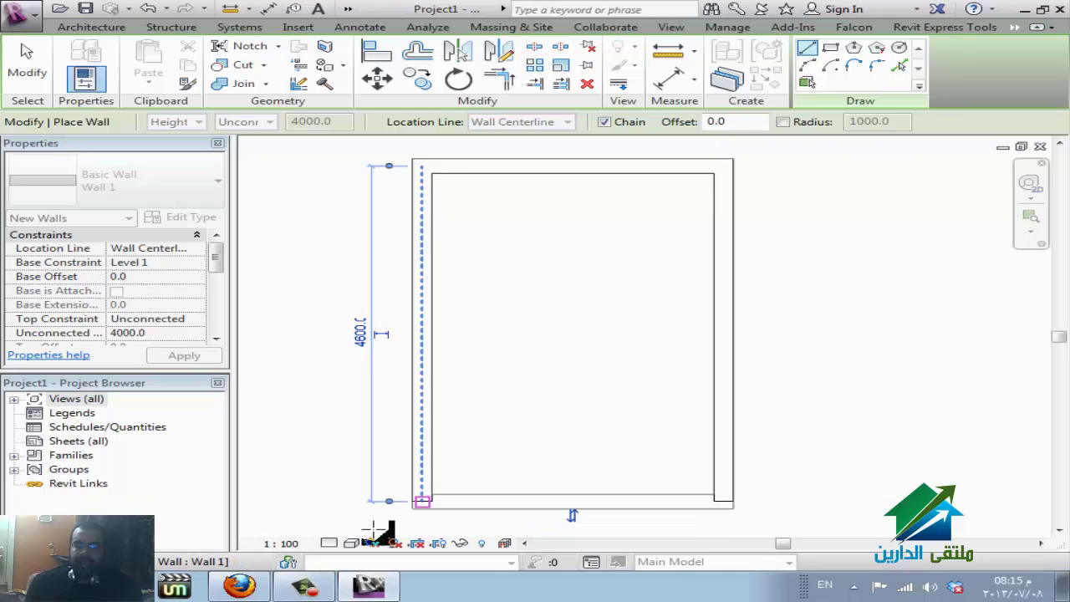
click(520, 373)
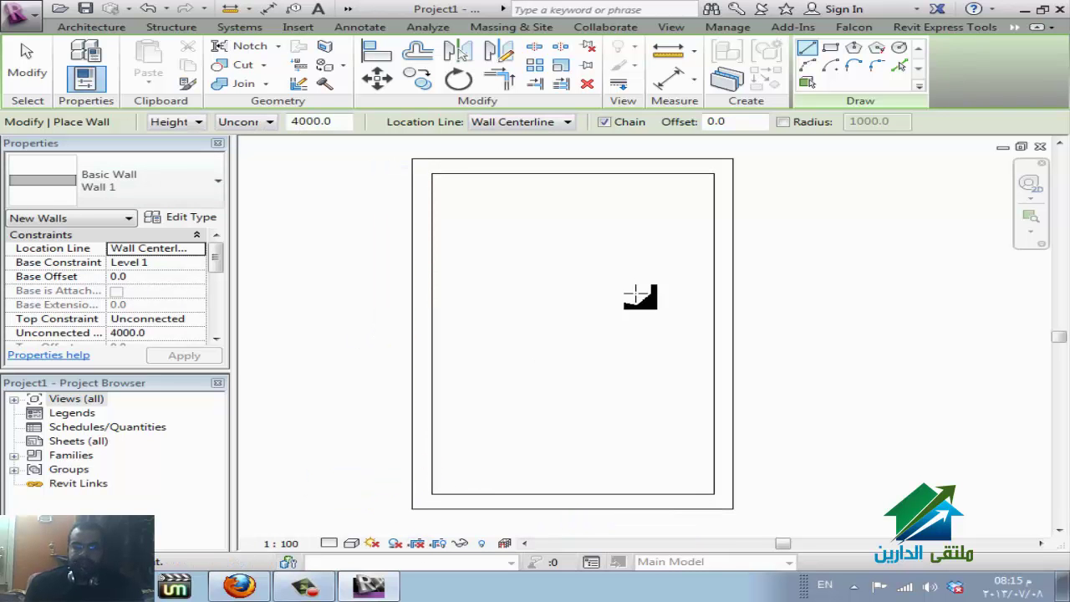
click(350, 10)
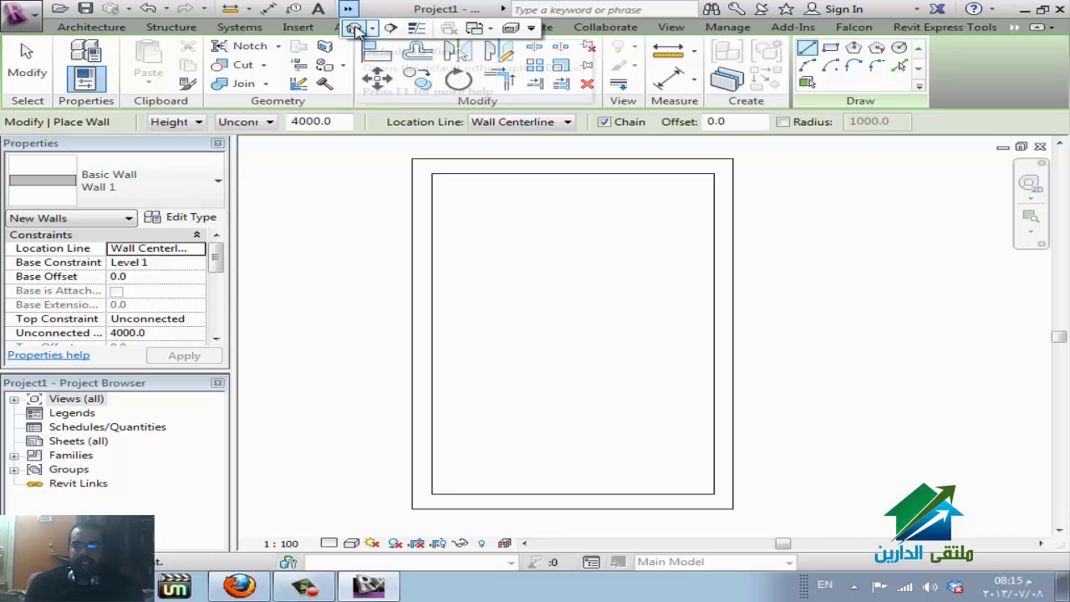
View the four-wall box in the default 3D view from above and end wall placement
click(353, 30)
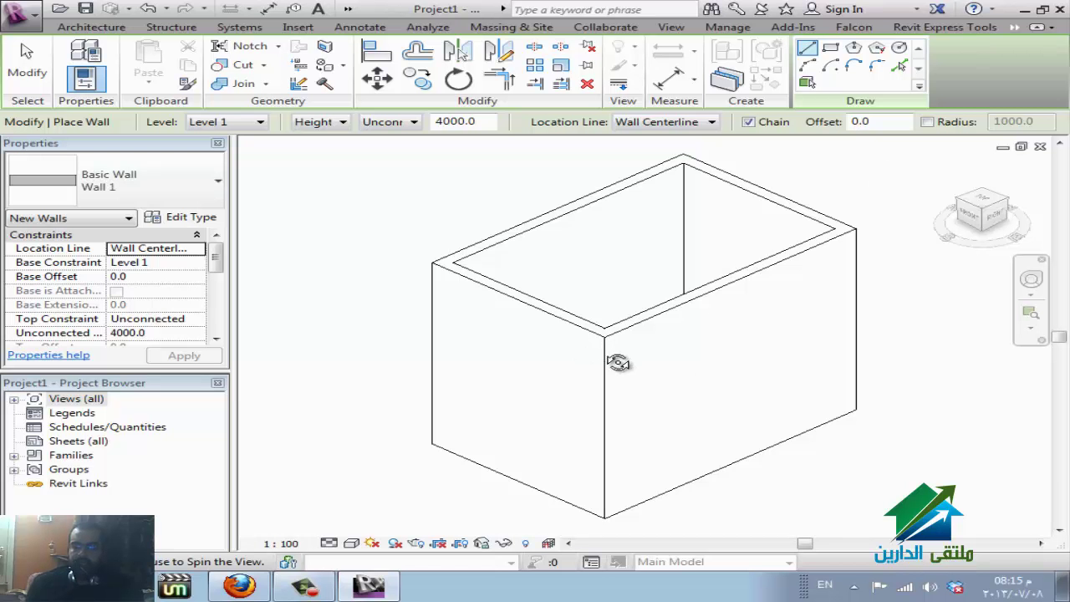
mouse_move(618, 363)
shift+middle_down()
mouse_move(657, 390)
mouse_move(785, 418)
mouse_move(730, 413)
mouse_move(706, 427)
mouse_move(574, 366)
mouse_move(535, 435)
shift+middle_up()
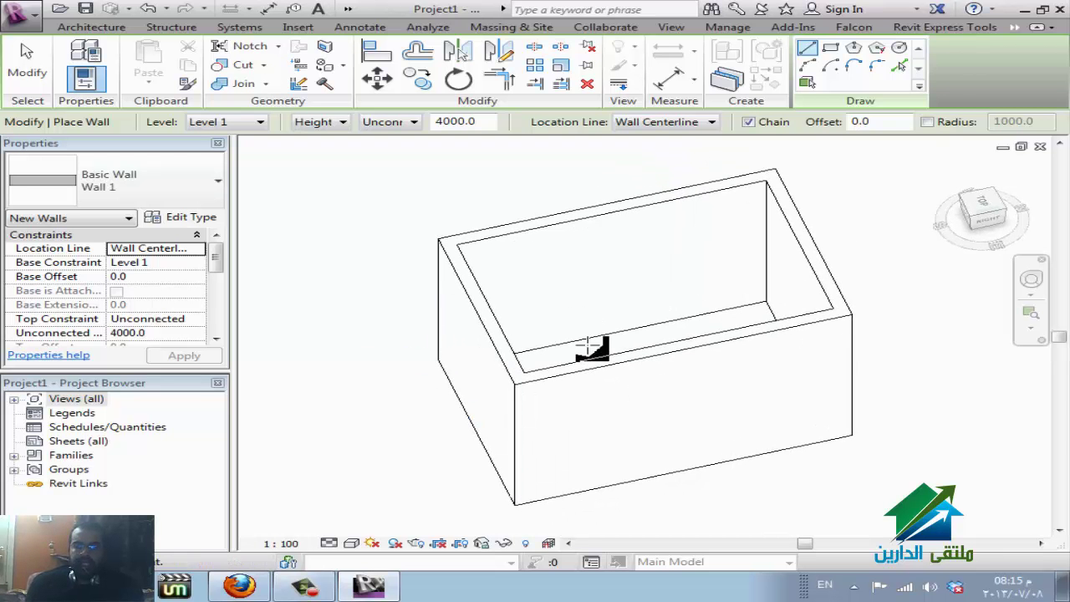
key(Escape)
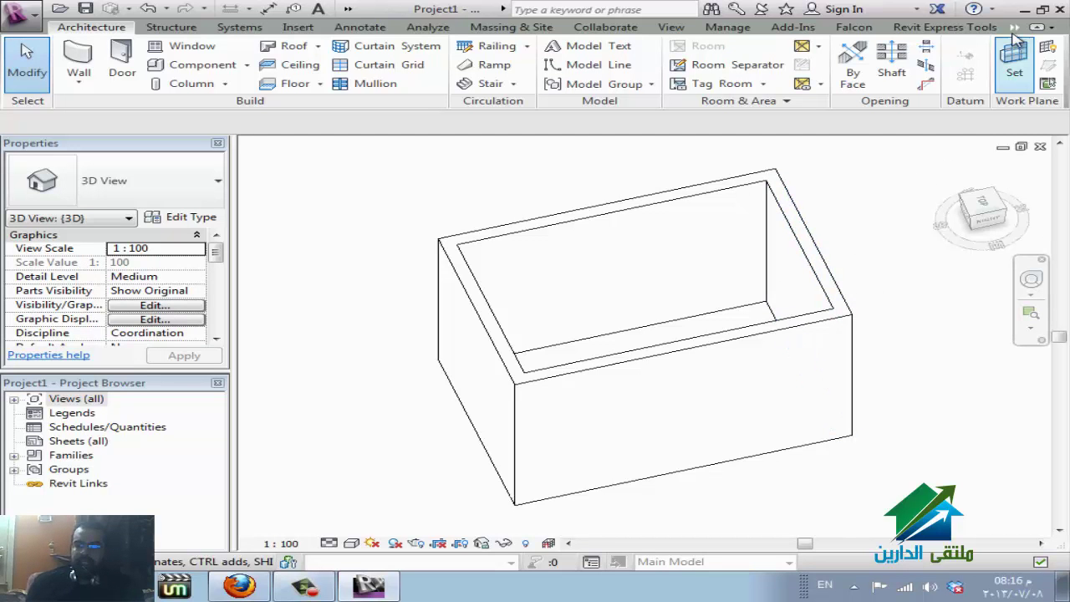
click(1043, 10)
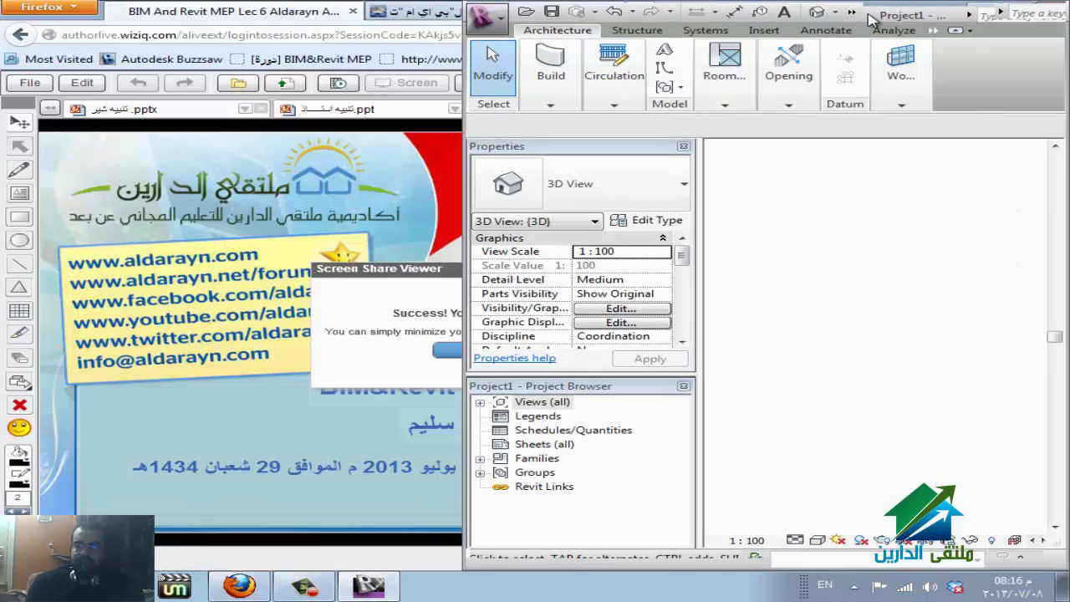
mouse_move(899, 10)
mouse_down()
mouse_move(520, 7)
mouse_move(458, 49)
mouse_move(447, 28)
mouse_up()
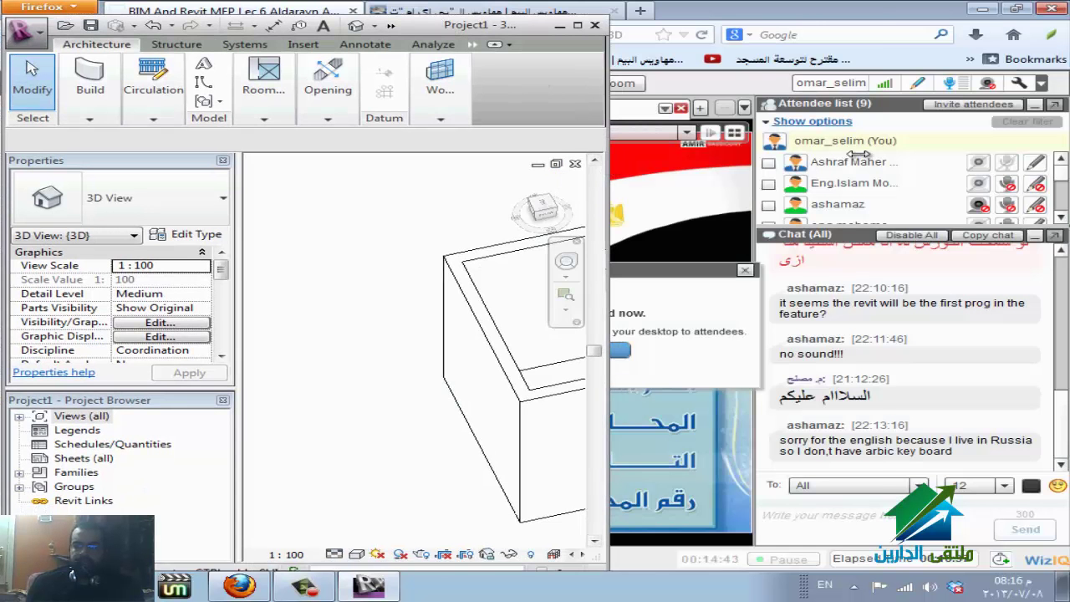
mouse_move(612, 171)
mouse_down()
mouse_move(969, 139)
mouse_move(936, 133)
mouse_up()
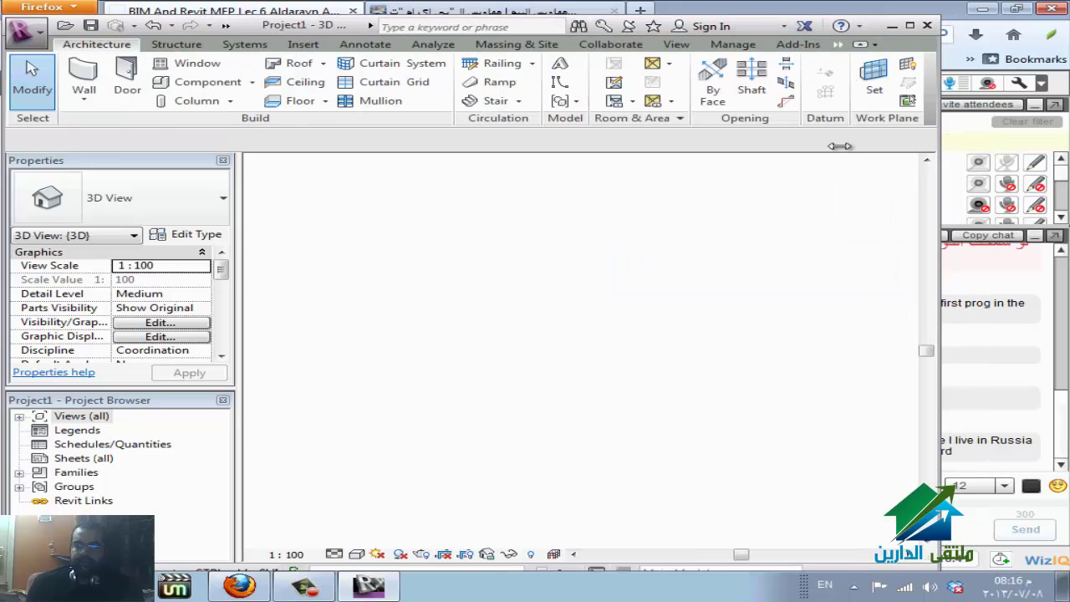
click(911, 28)
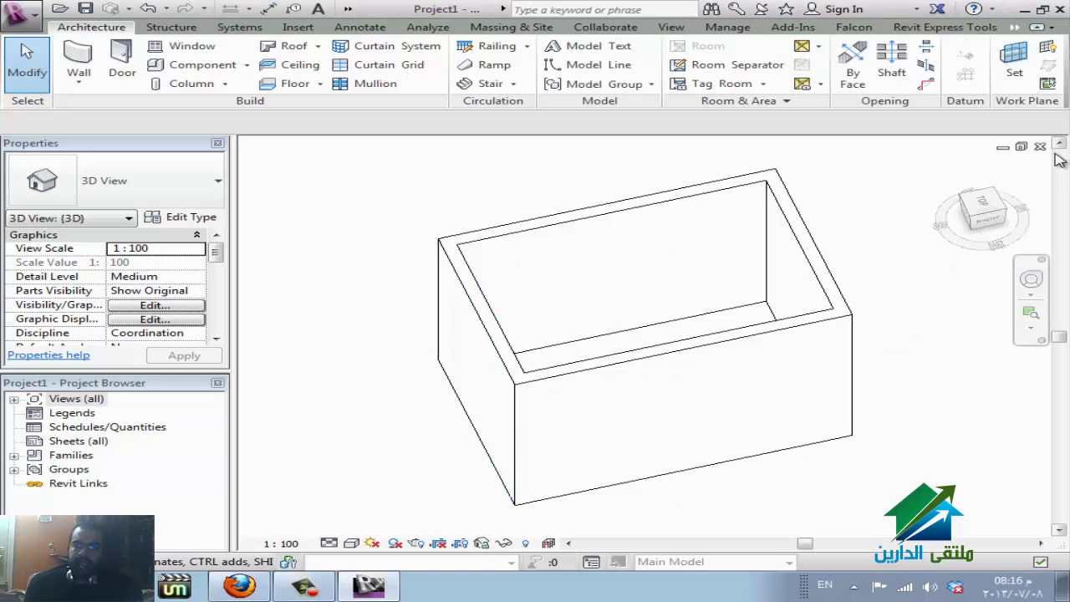
Close the 3D view, zoom out on the Level 1 plan and start the Section tool
click(1042, 146)
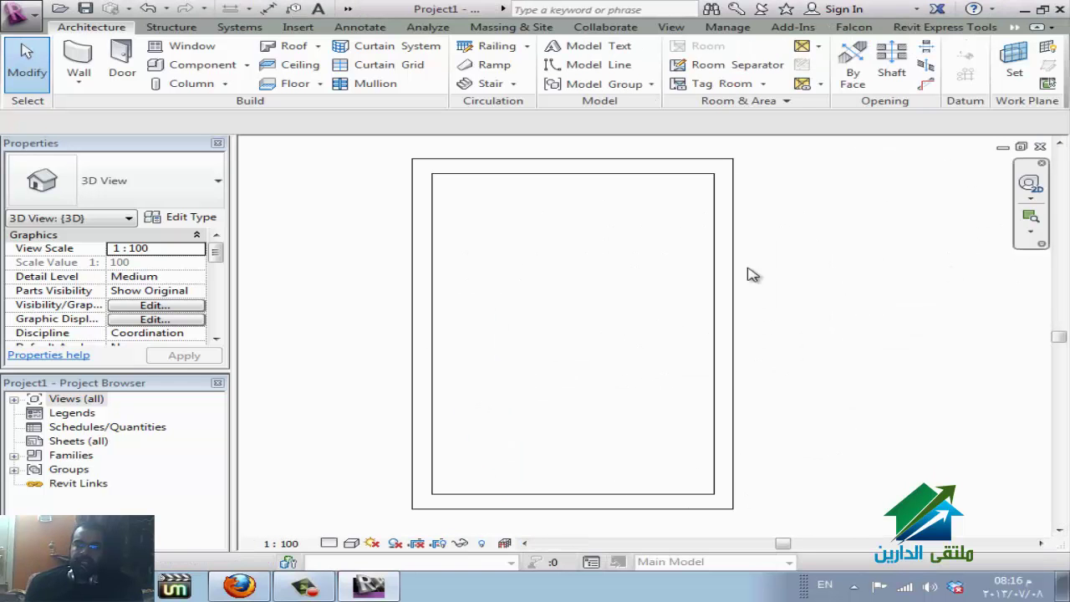
scroll(420, 297, down, 1)
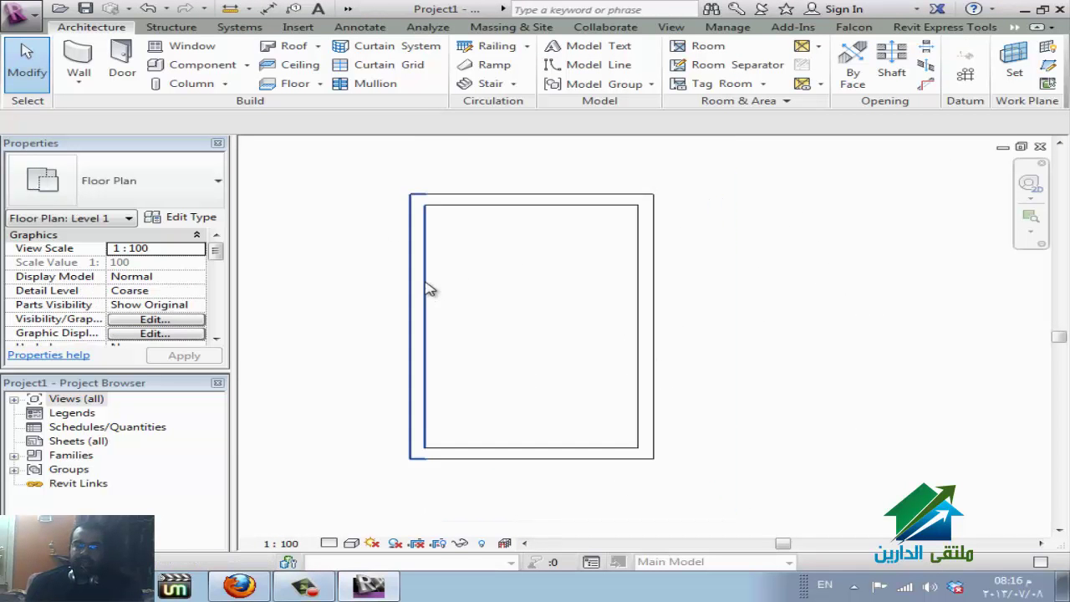
scroll(426, 288, down, 1)
click(348, 8)
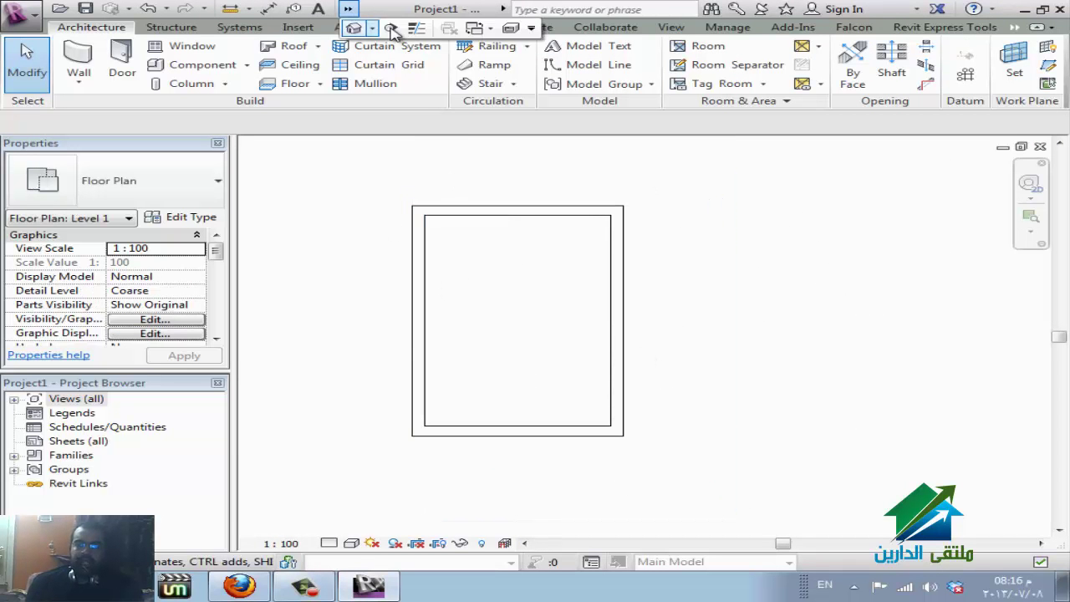
click(392, 29)
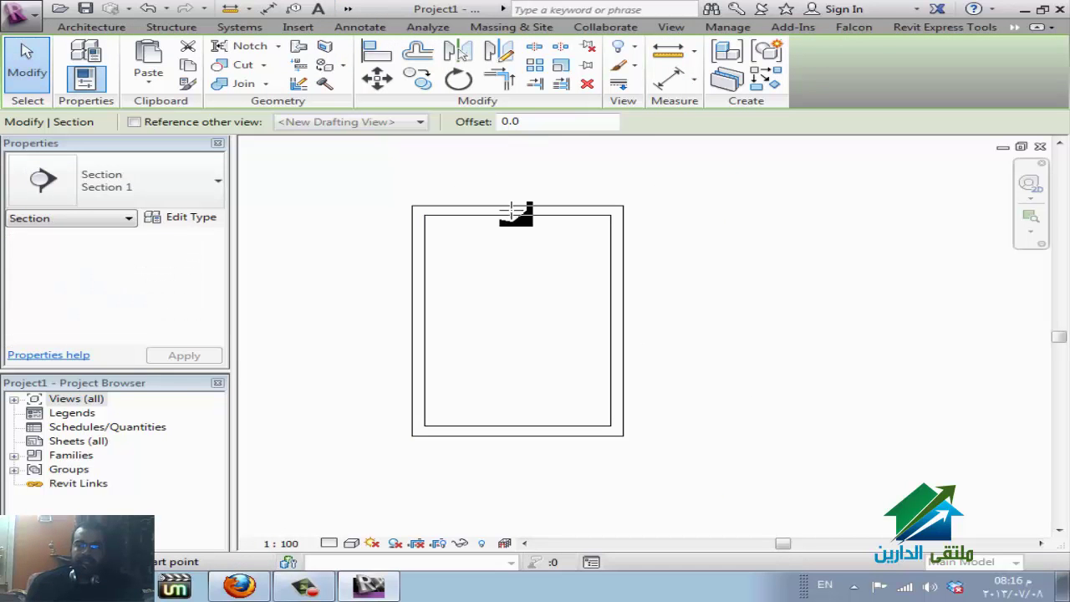
Draw a vertical section across the wall rectangle and view Section 1 before closing it
click(516, 149)
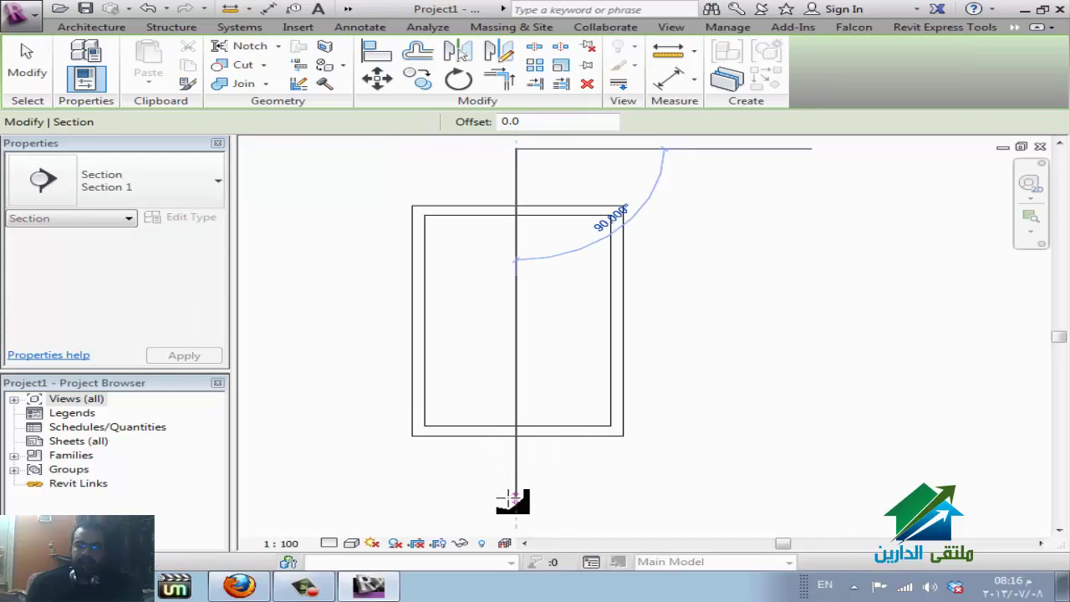
click(516, 498)
click(516, 356)
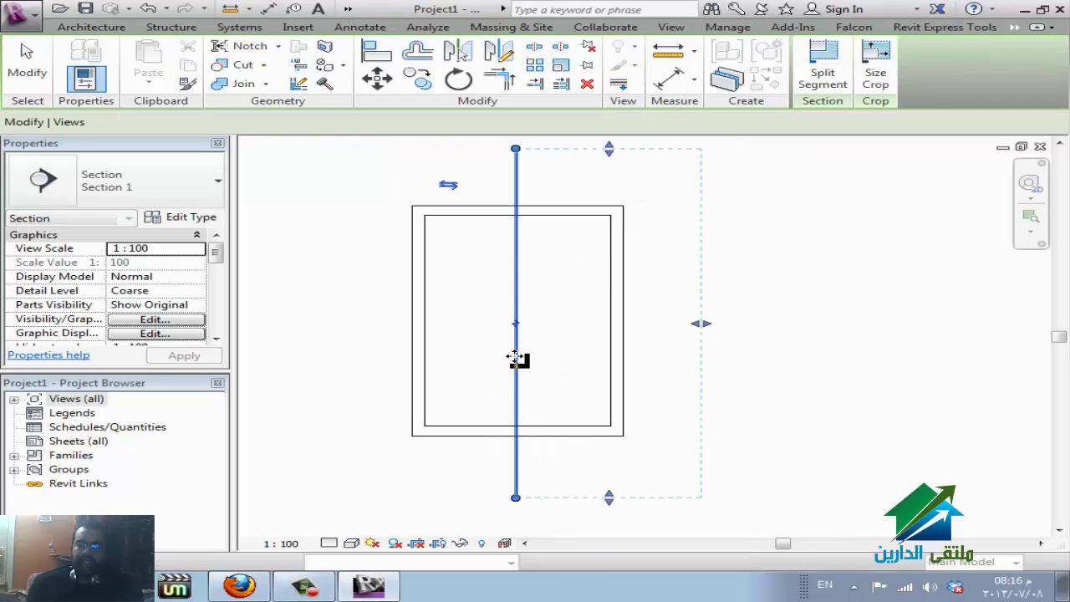
right_click(516, 359)
click(631, 267)
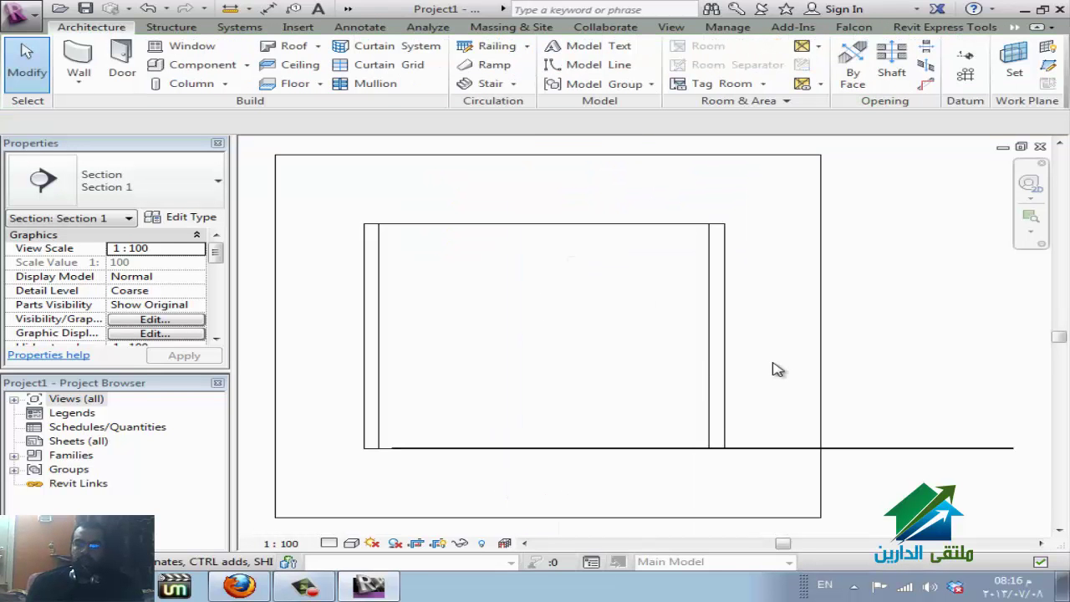
click(1041, 147)
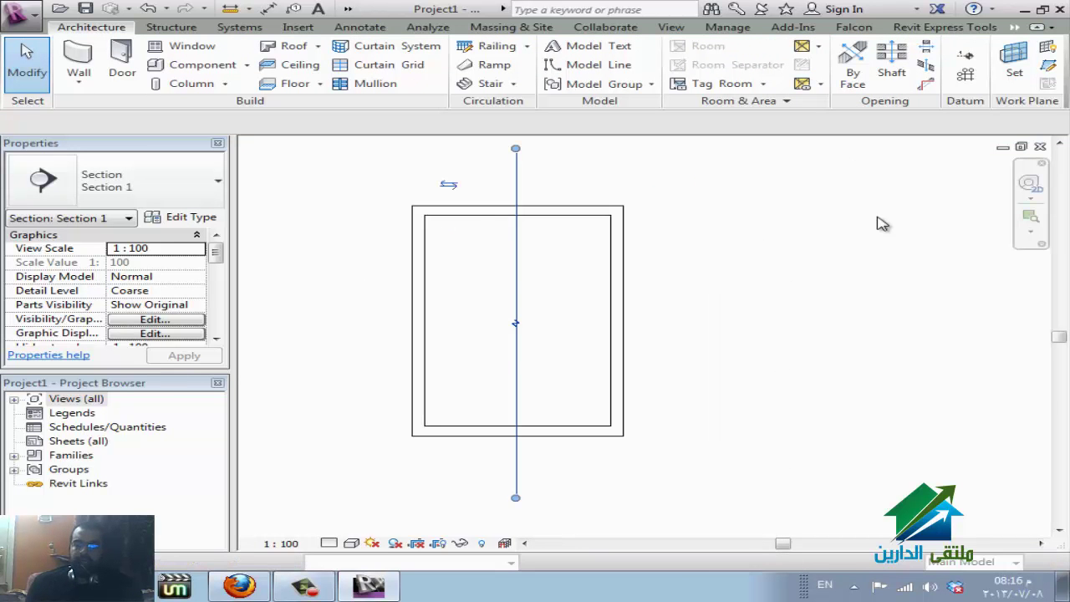
Delete the Section 1 section and expand the Views (all) list in the Project Browser
key(Escape)
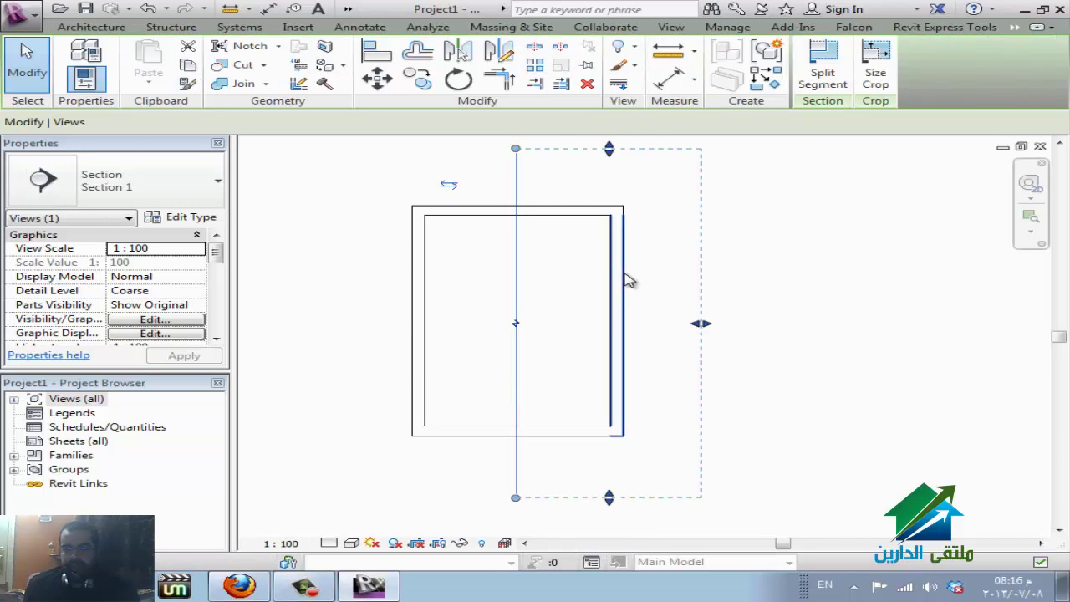
key(Delete)
click(653, 348)
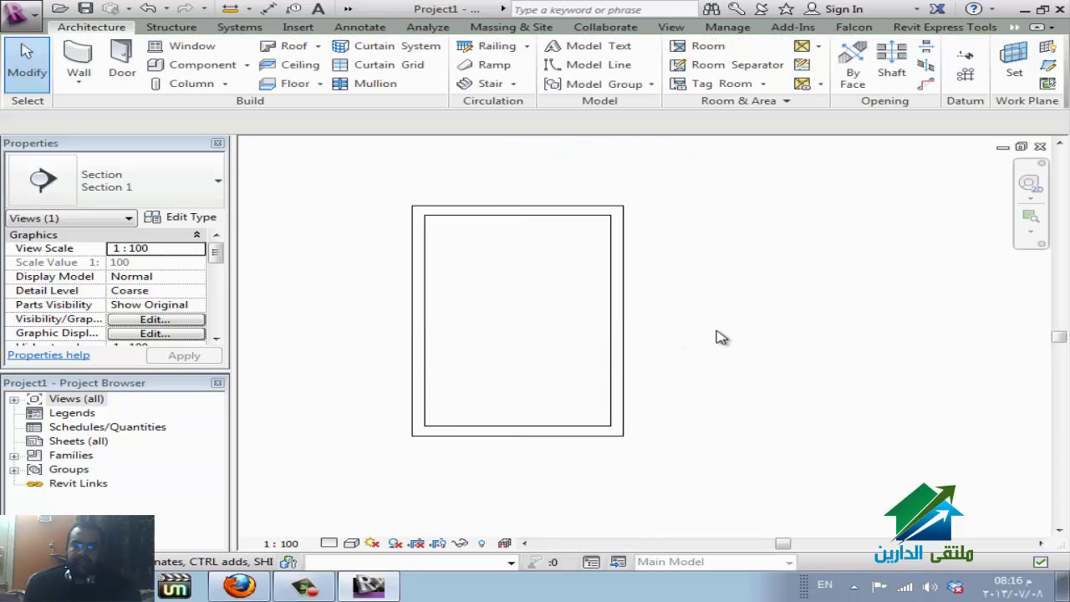
click(12, 400)
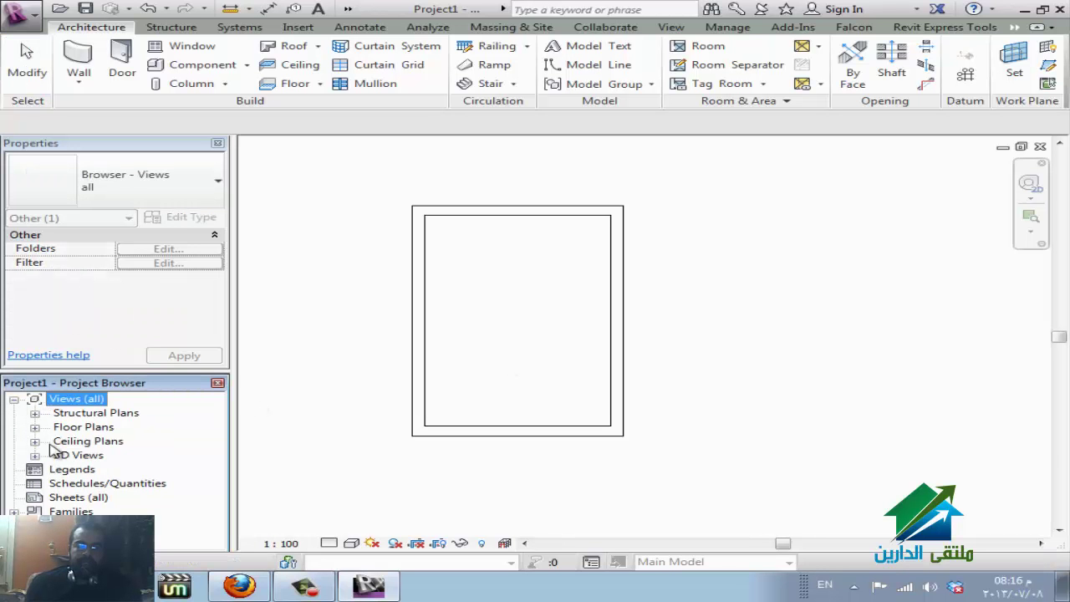
Show Level 1 under Floor Plans, then window-select and delete all four walls
click(67, 413)
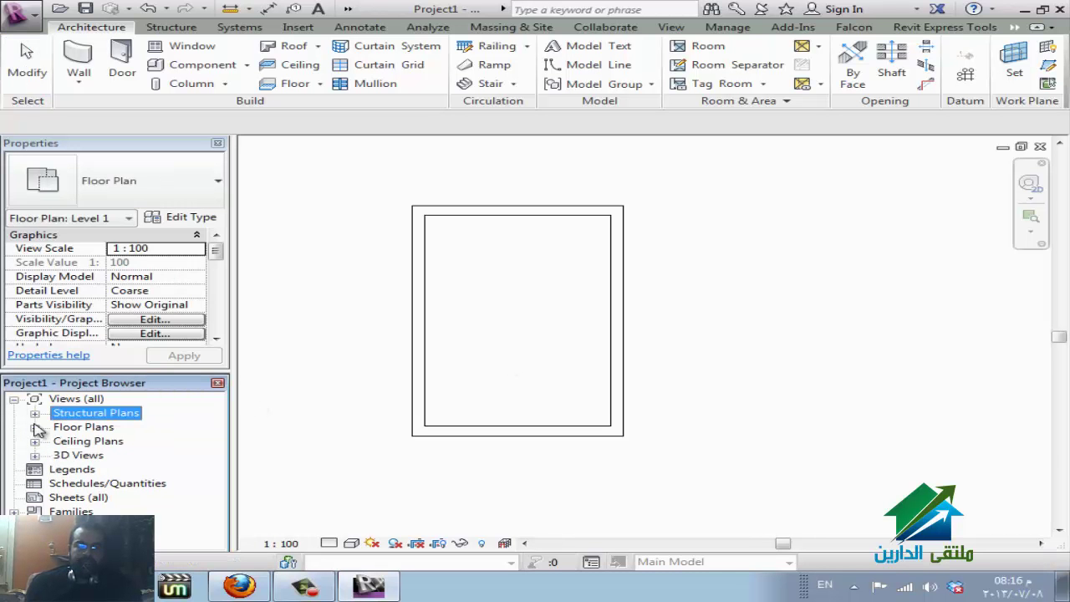
click(34, 427)
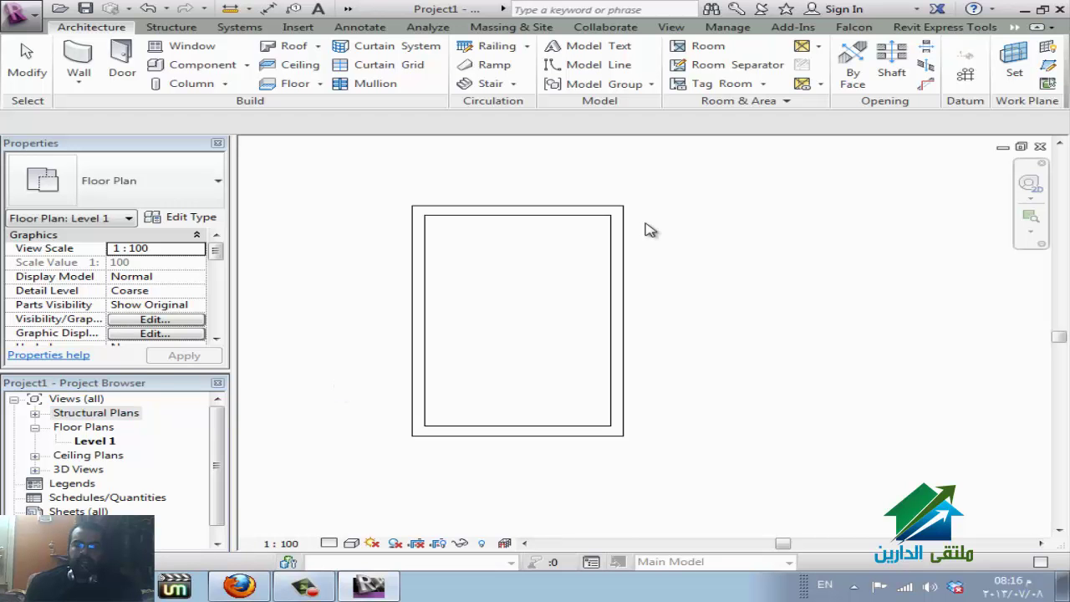
click(473, 298)
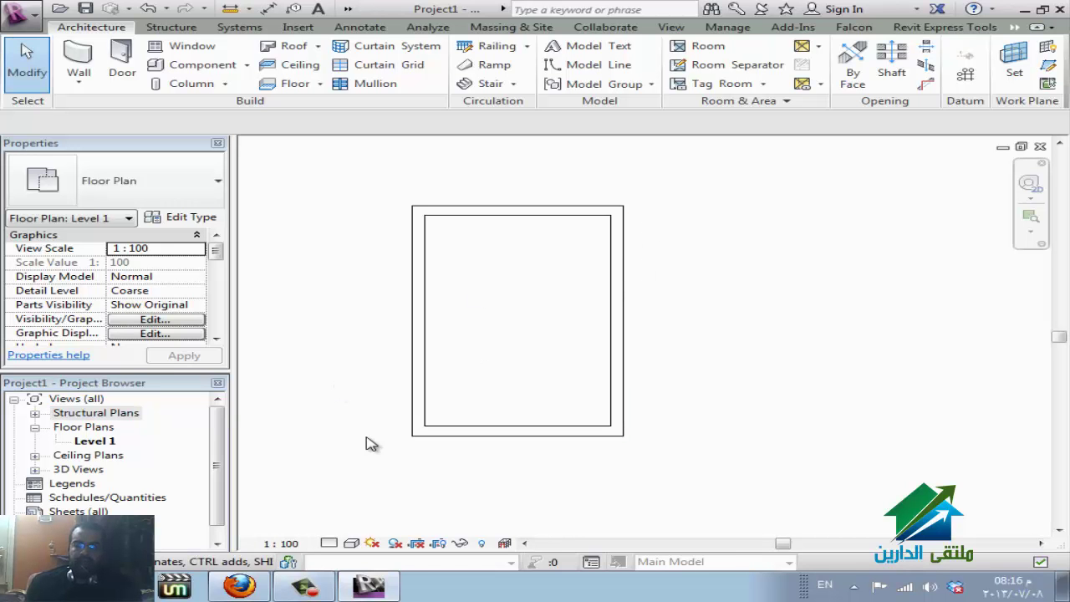
drag(365, 458, 679, 171)
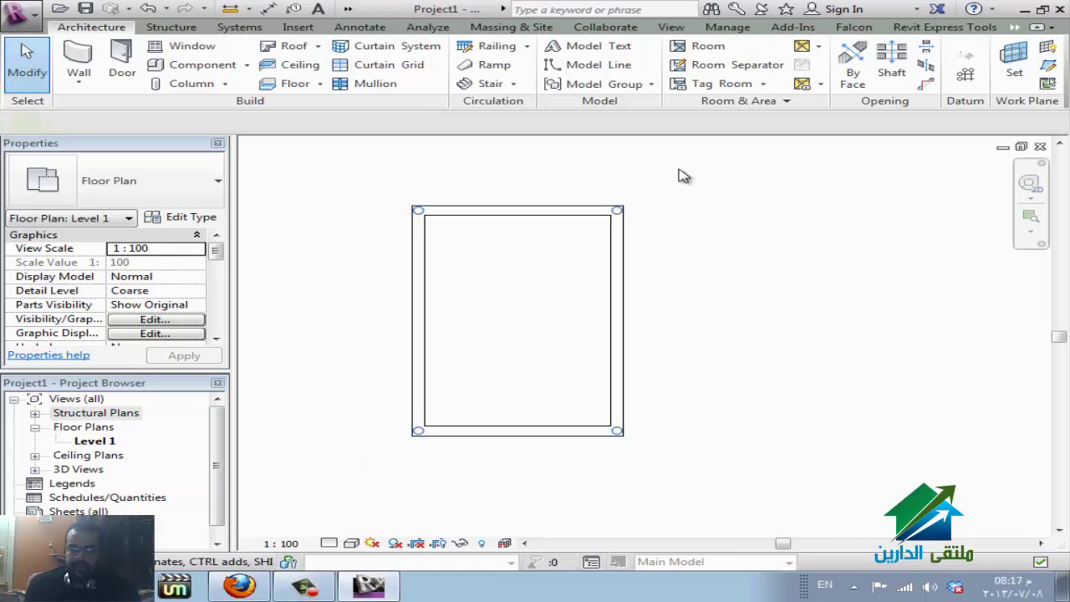
key(Delete)
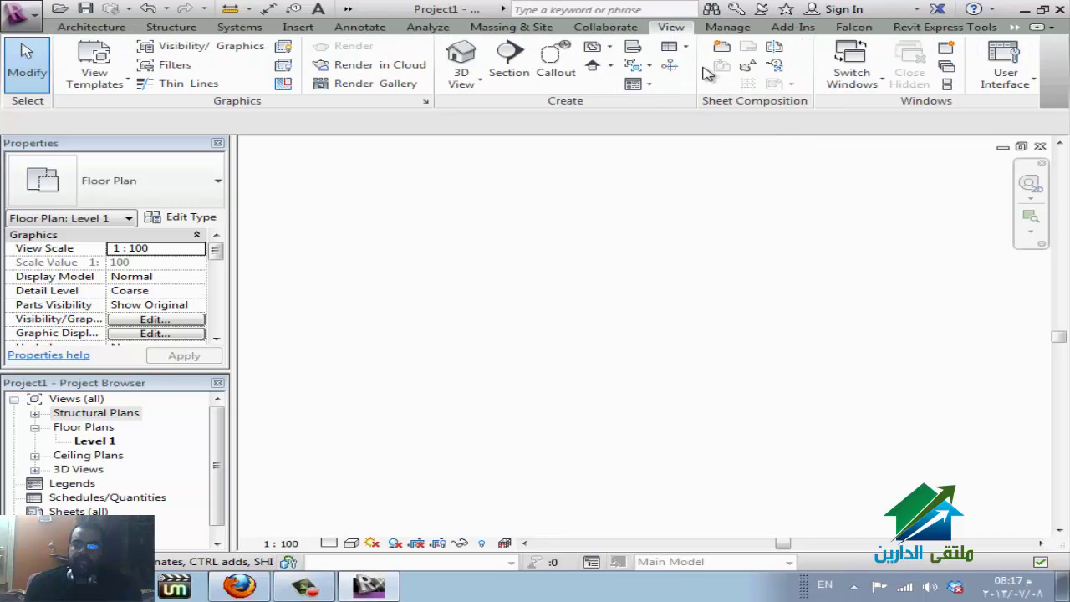
click(592, 68)
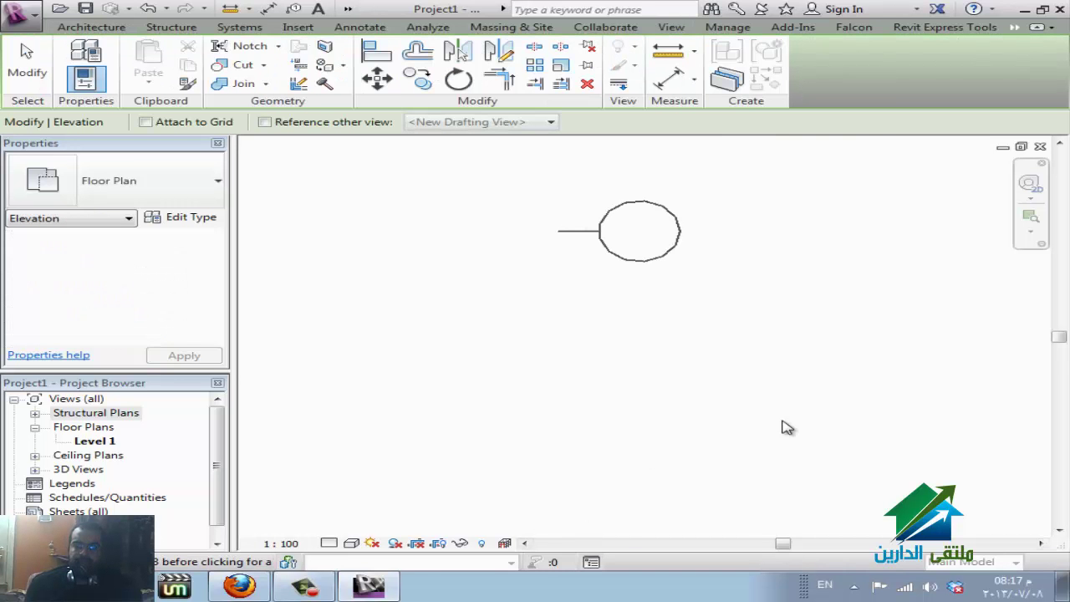
click(900, 314)
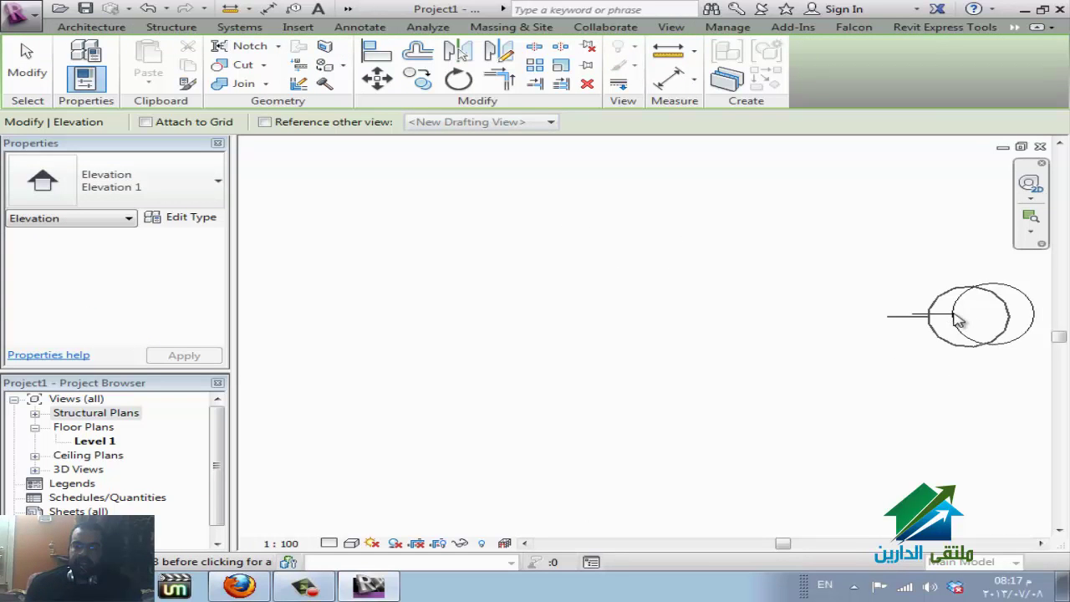
key(Escape)
key(Escape)
click(942, 322)
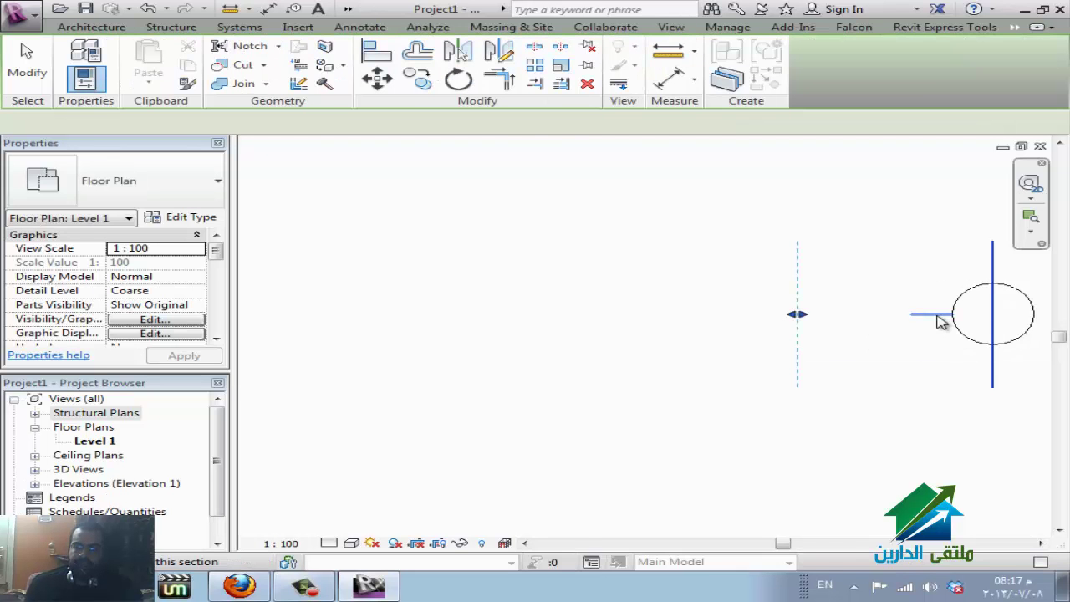
right_click(941, 322)
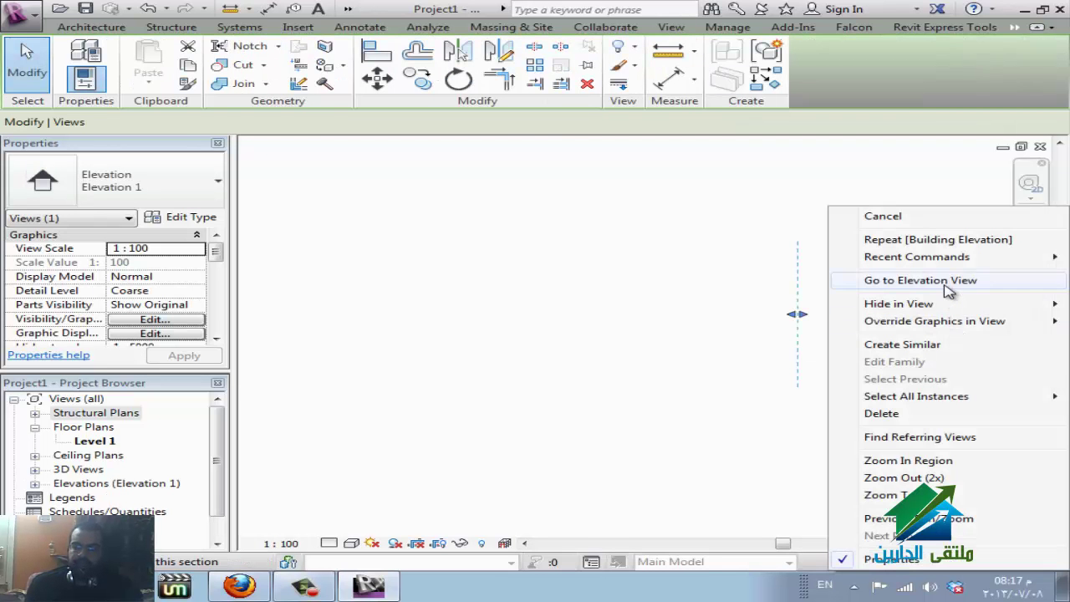
click(949, 288)
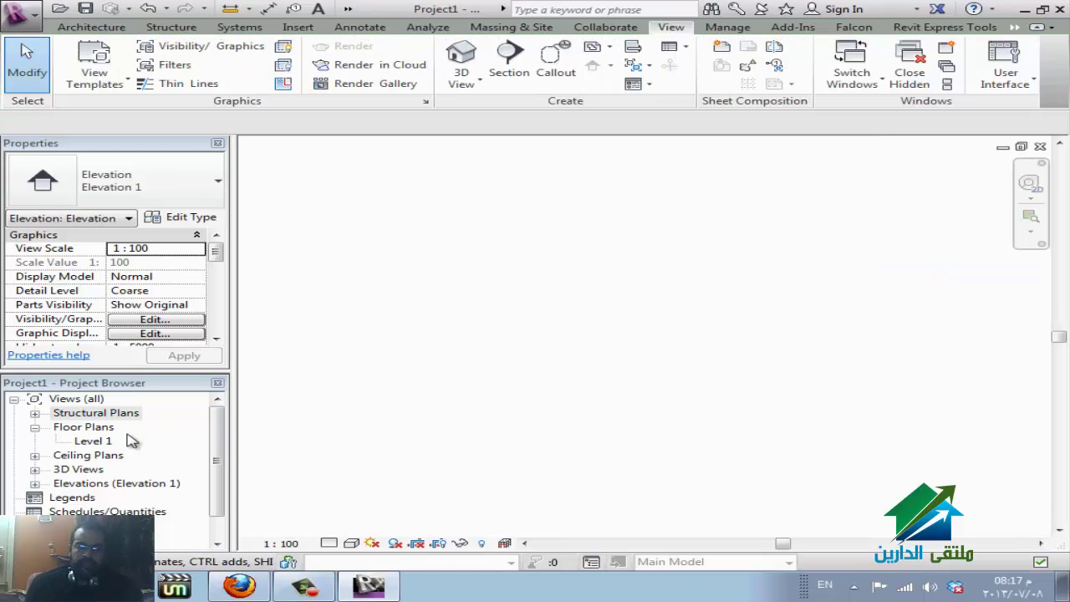
double_click(93, 441)
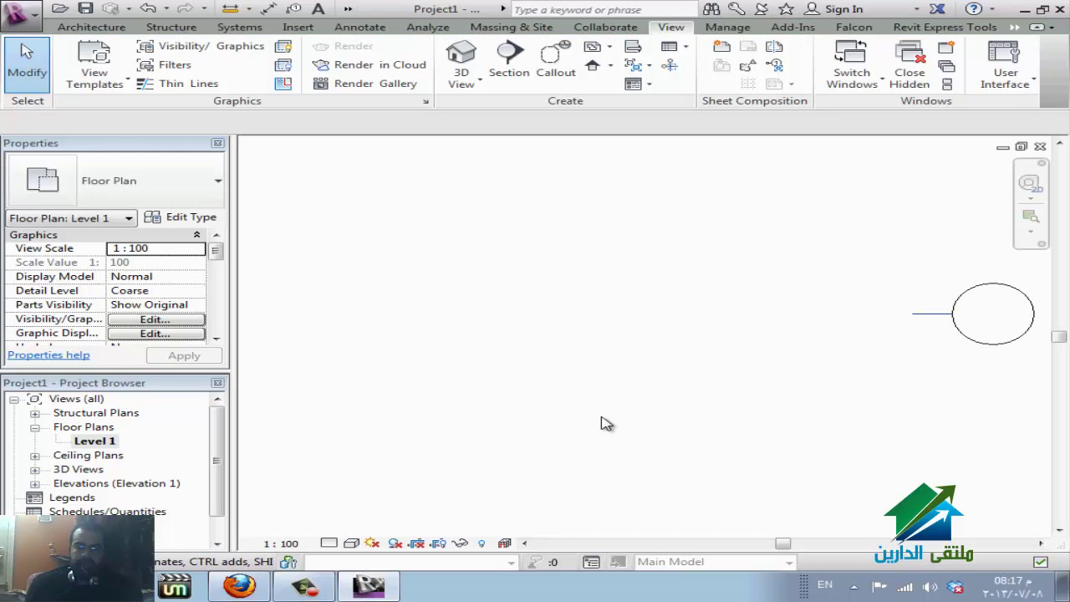
click(952, 321)
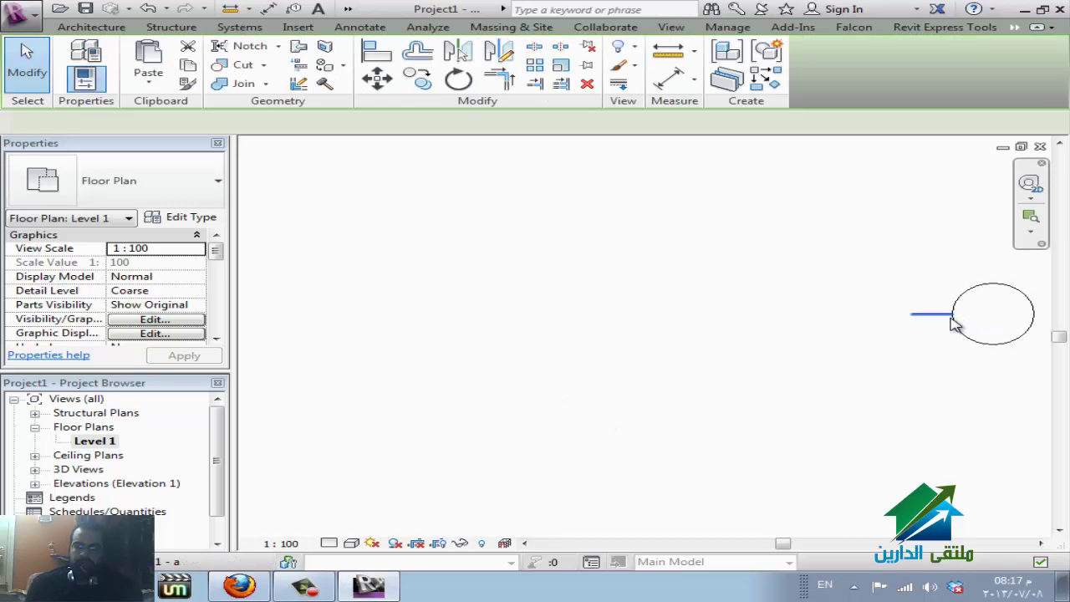
right_click(953, 324)
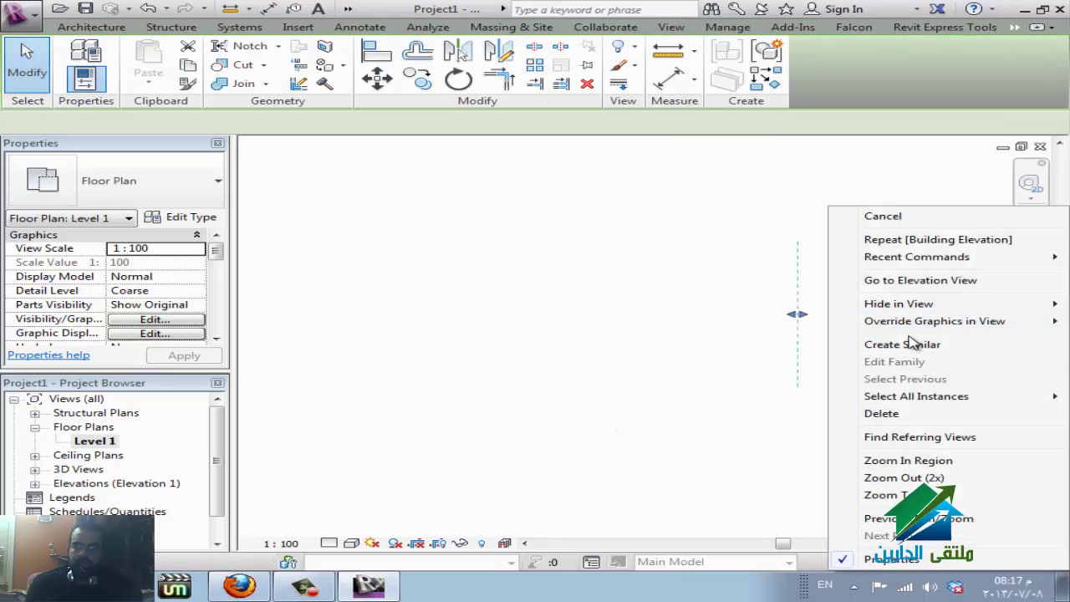
click(911, 281)
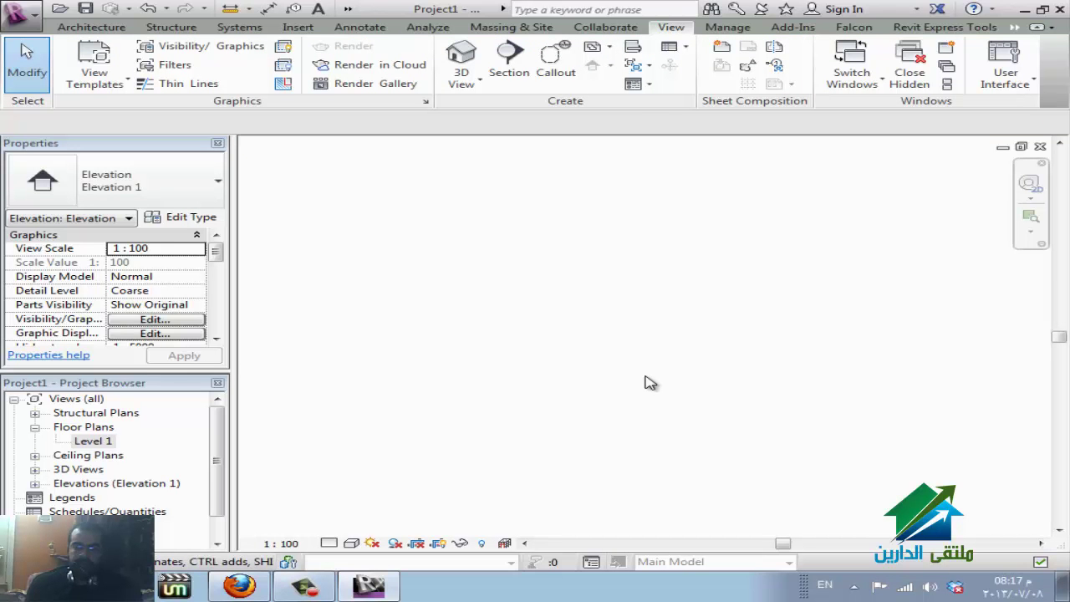
click(1040, 146)
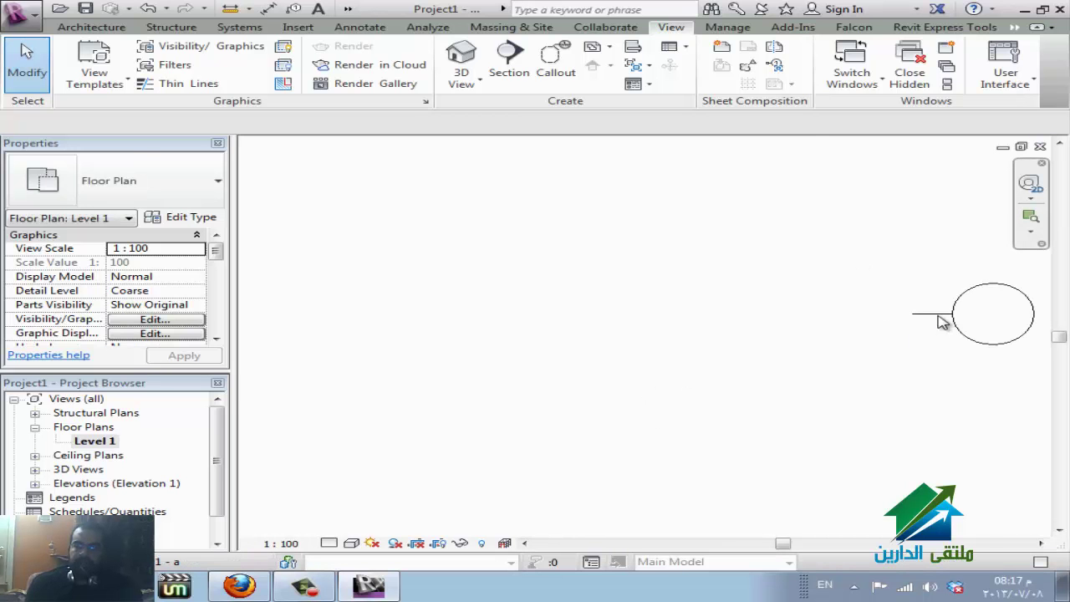
double_click(940, 319)
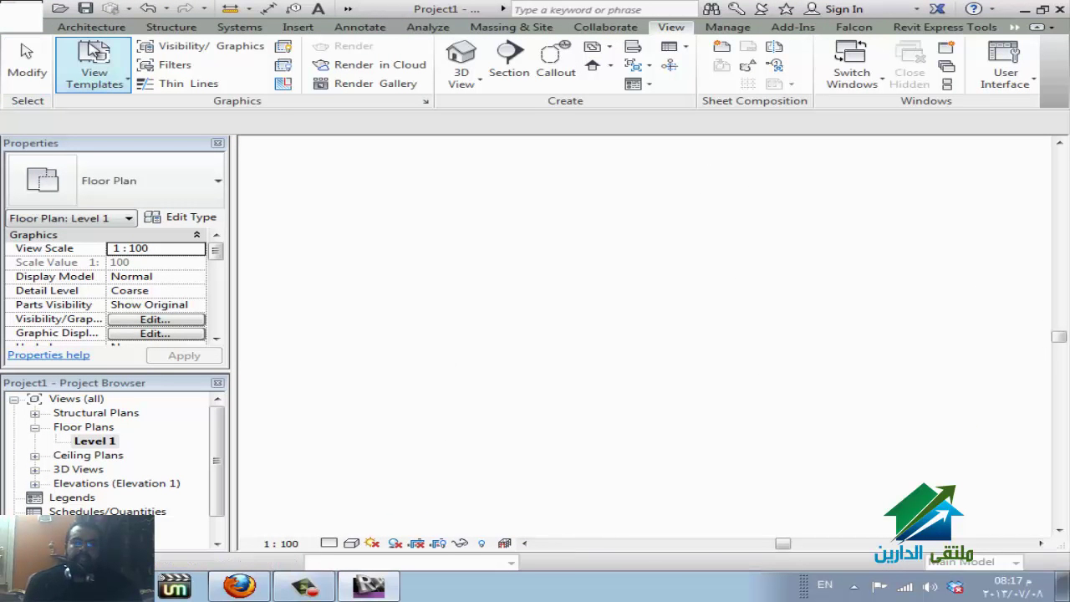
click(27, 63)
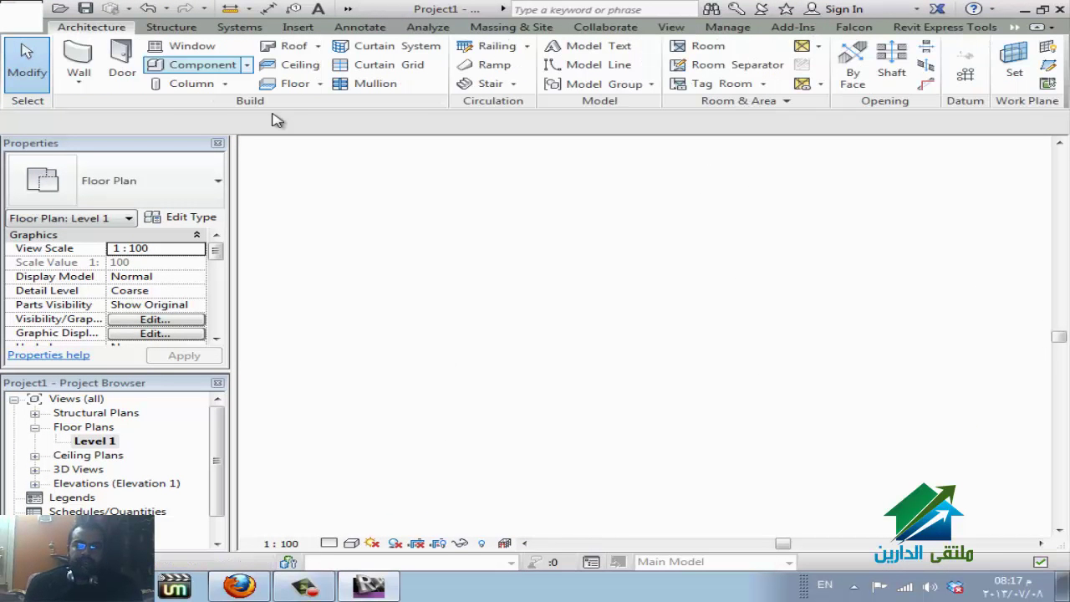
click(99, 82)
click(95, 107)
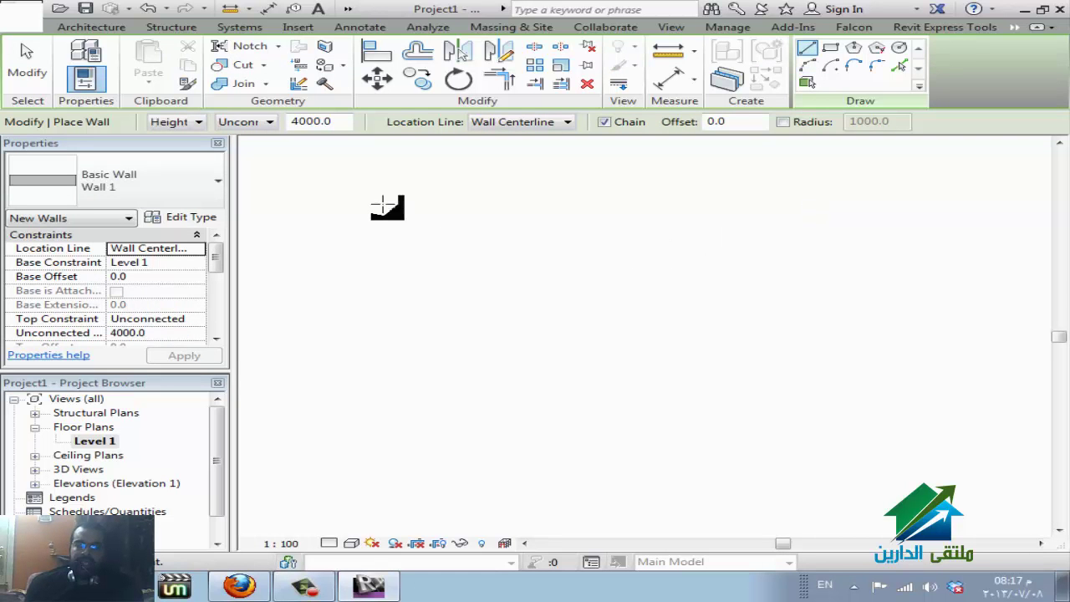
click(244, 125)
click(244, 124)
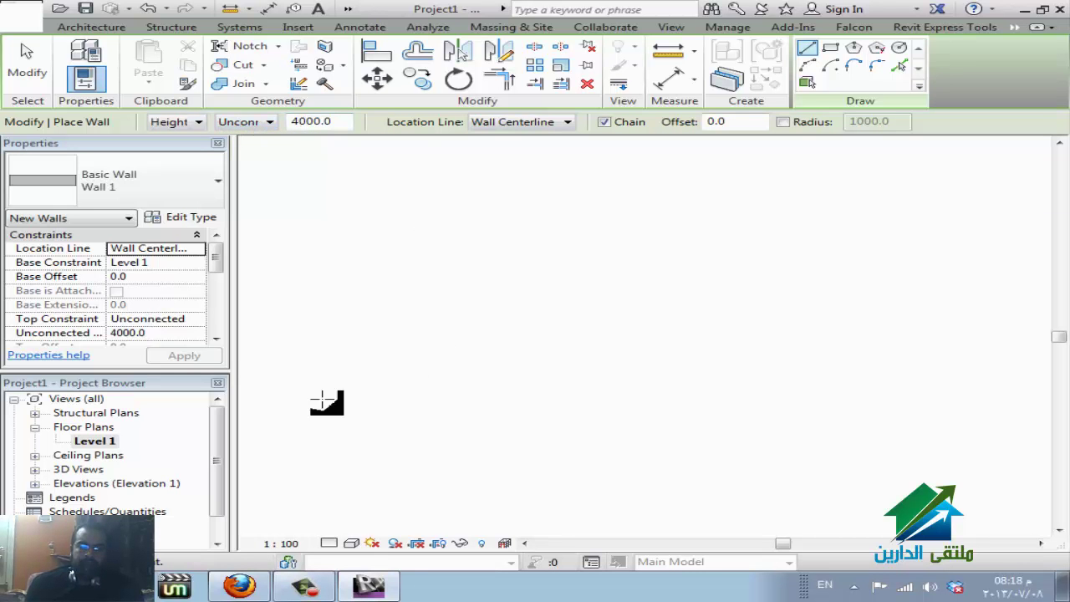
double_click(161, 485)
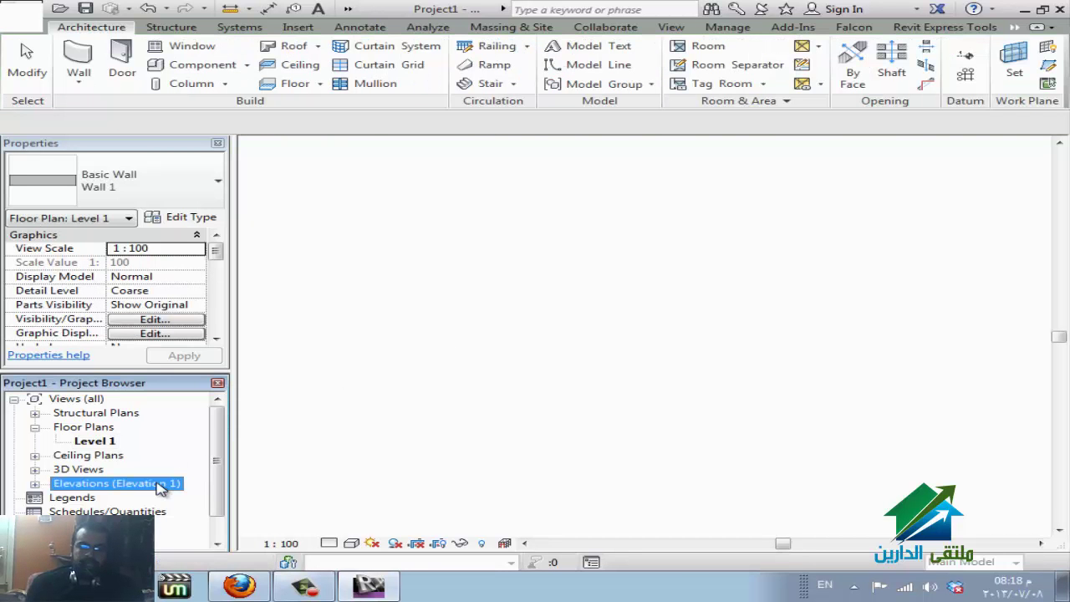
Open the Elevation 1 - a view and set its detail level to Fine
click(147, 498)
double_click(147, 498)
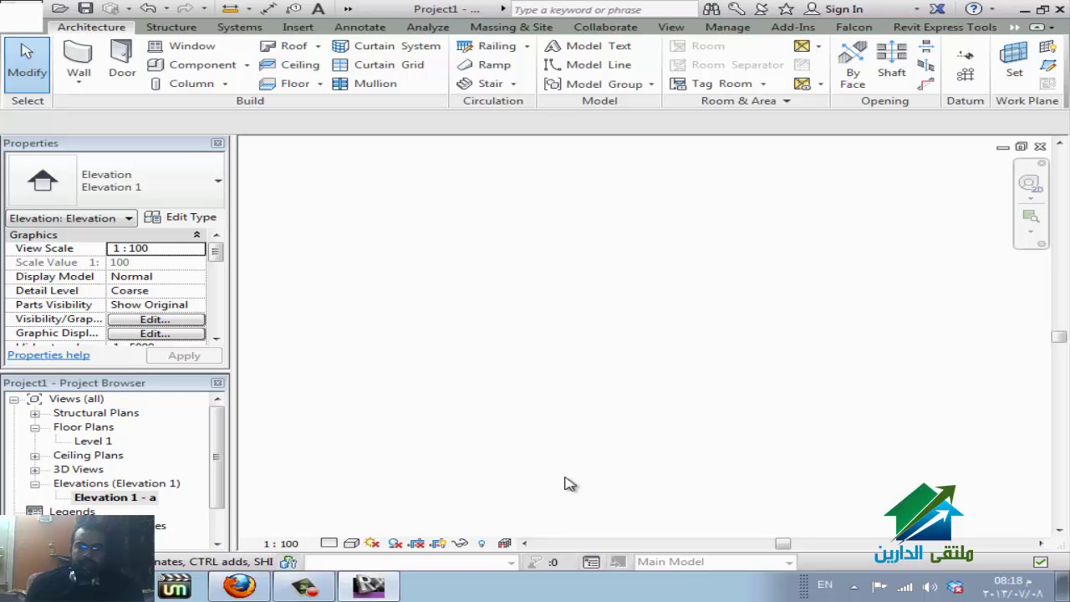
click(328, 544)
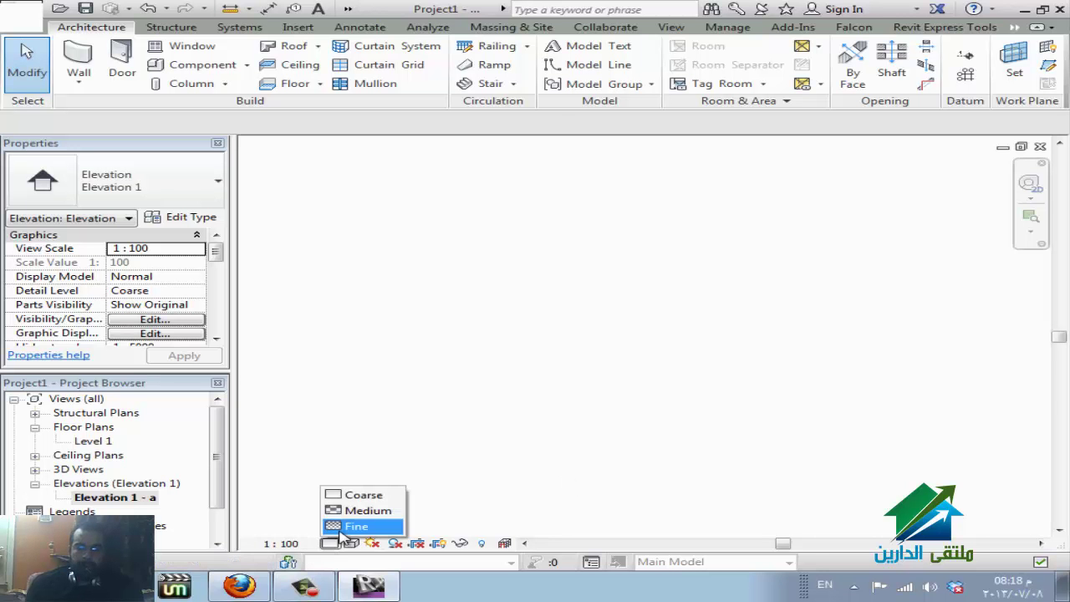
click(358, 526)
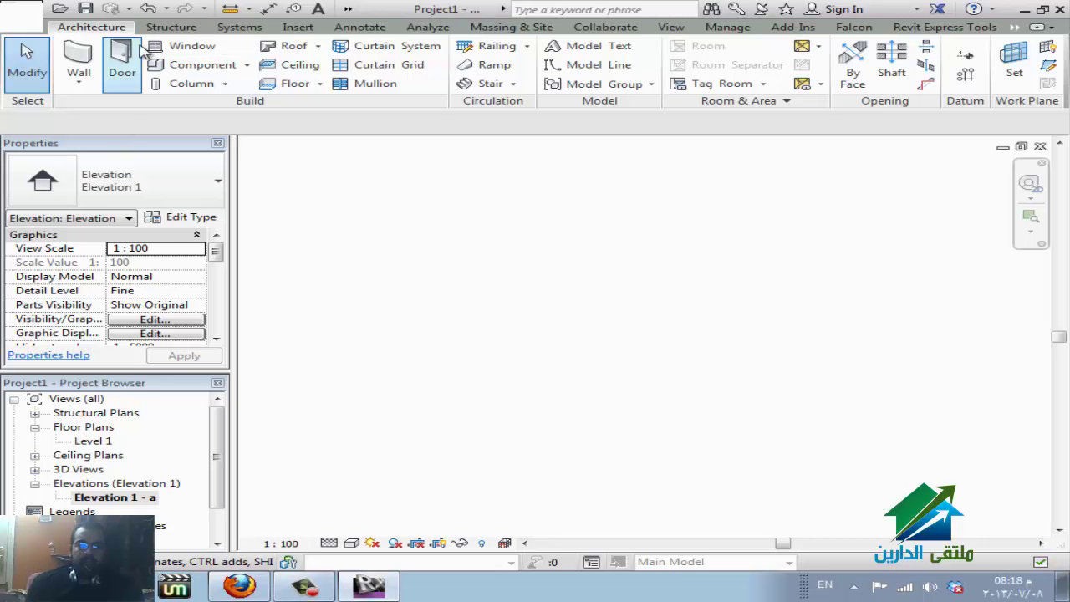
Draw a new Level 2 line 1700 above Level 1
click(967, 58)
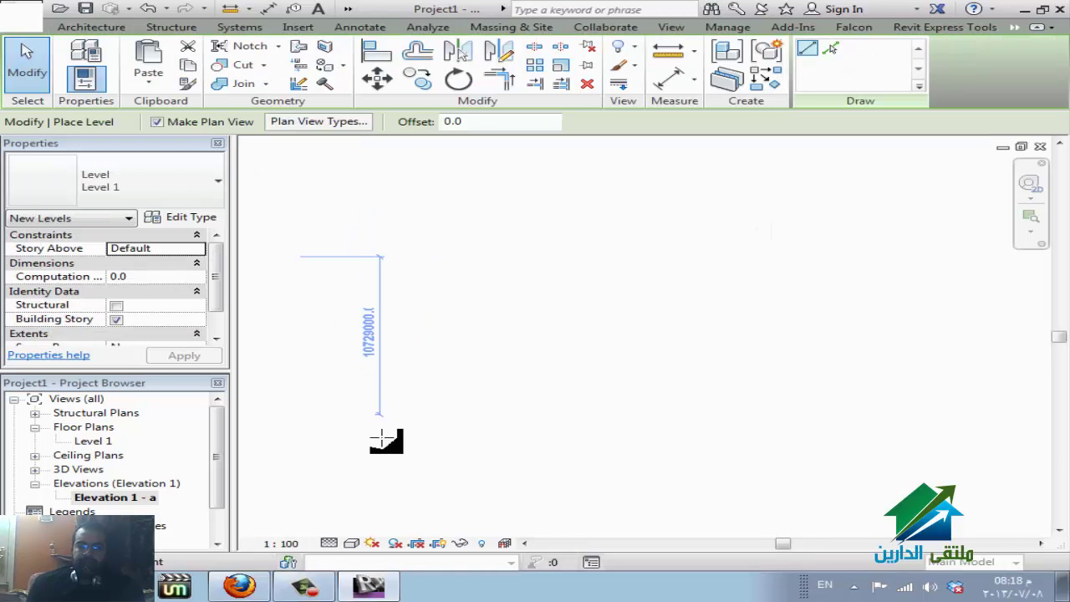
middle_drag(318, 306, 491, 430)
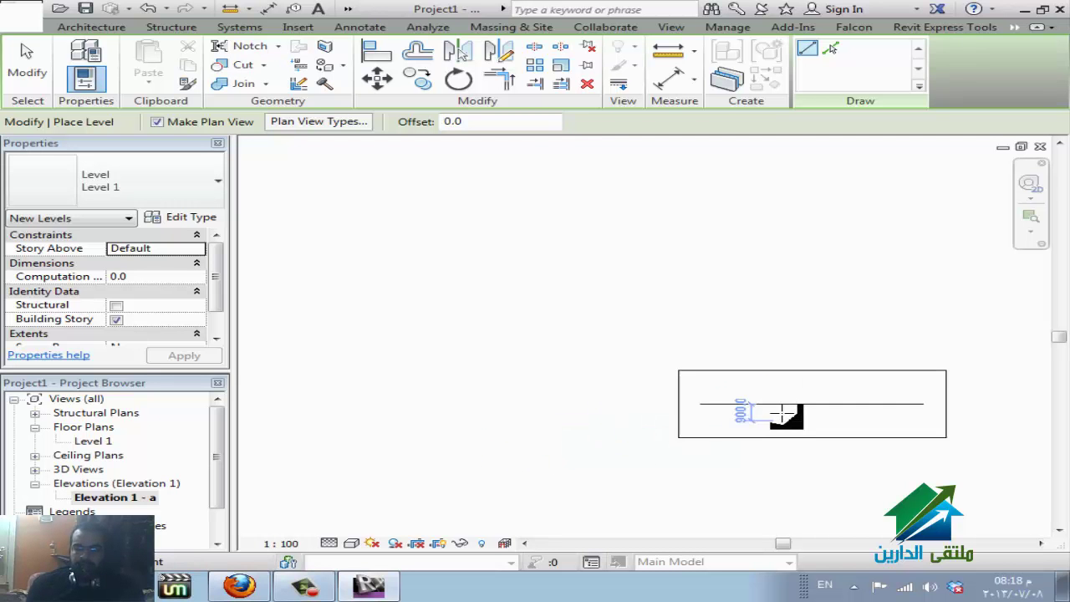
scroll(782, 416, up, 2)
scroll(736, 406, up, 2)
scroll(693, 401, up, 2)
scroll(574, 383, up, 2)
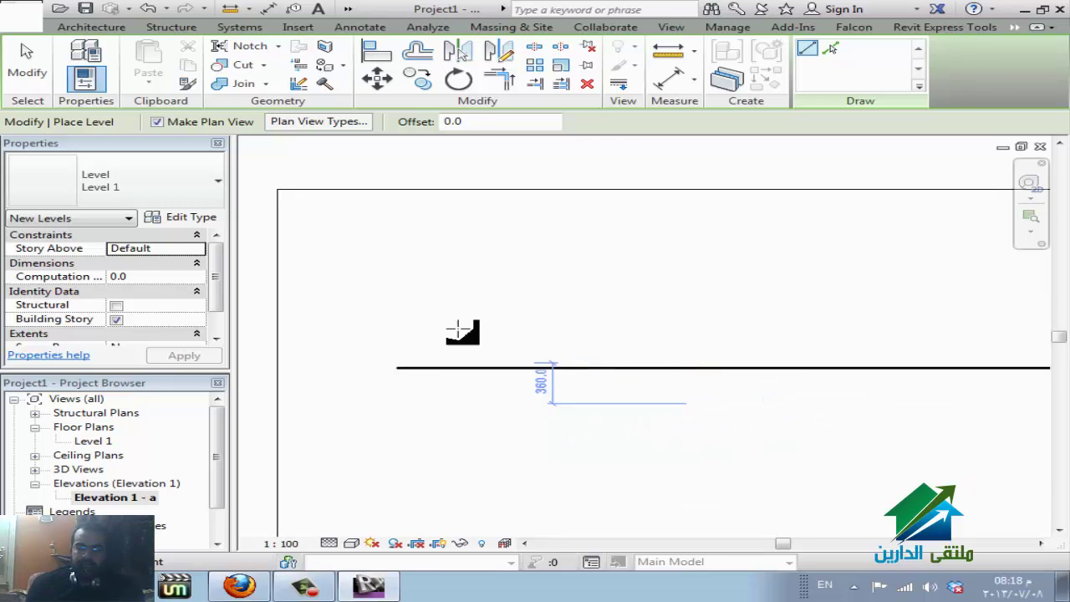
scroll(458, 332, up, 2)
scroll(577, 387, down, 2)
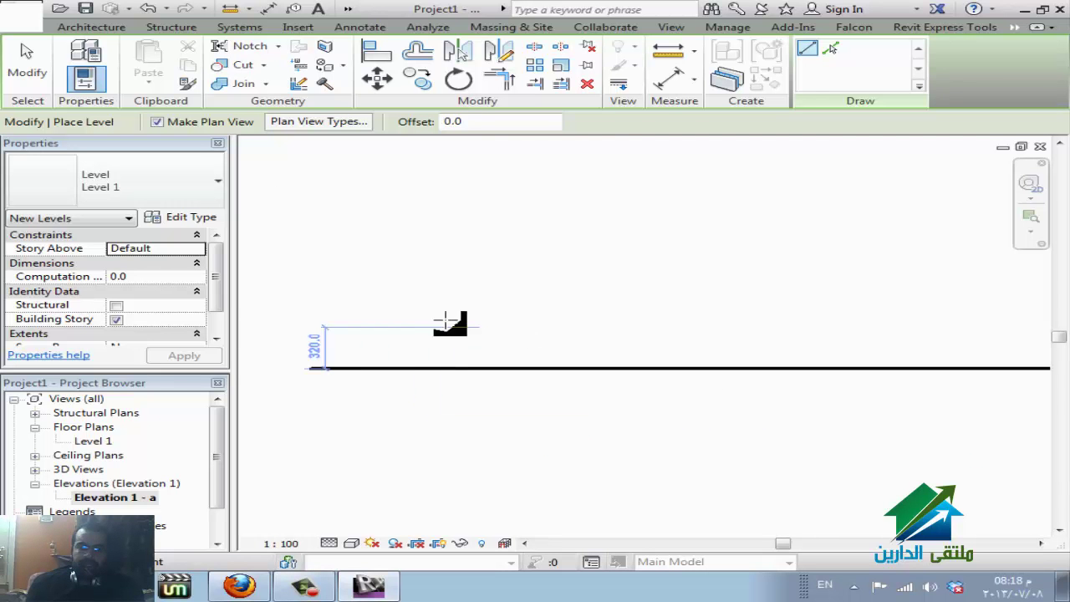
scroll(401, 313, down, 1)
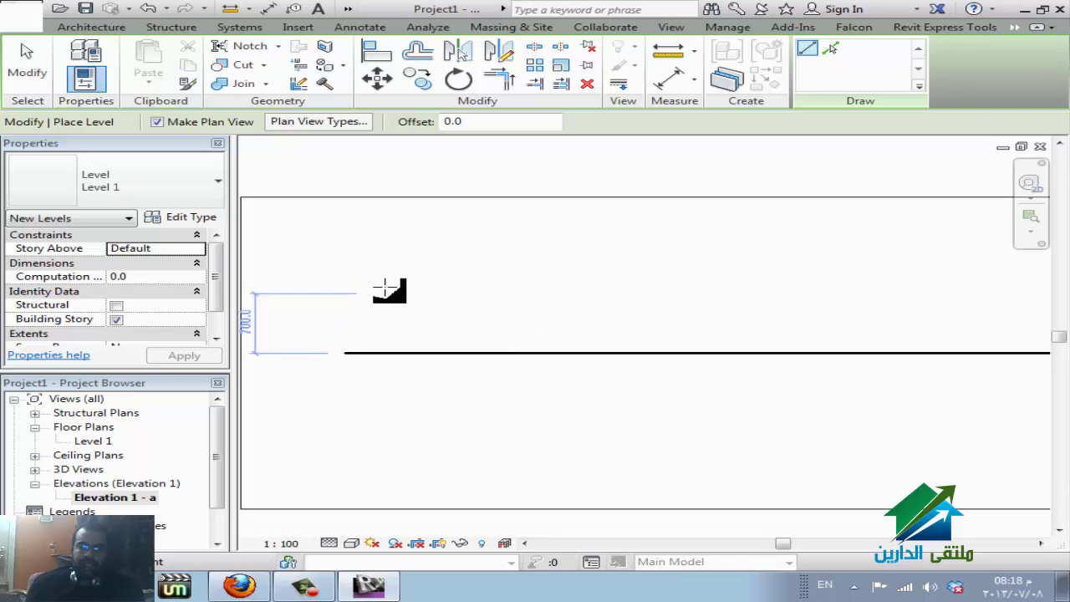
scroll(384, 219, down, 1)
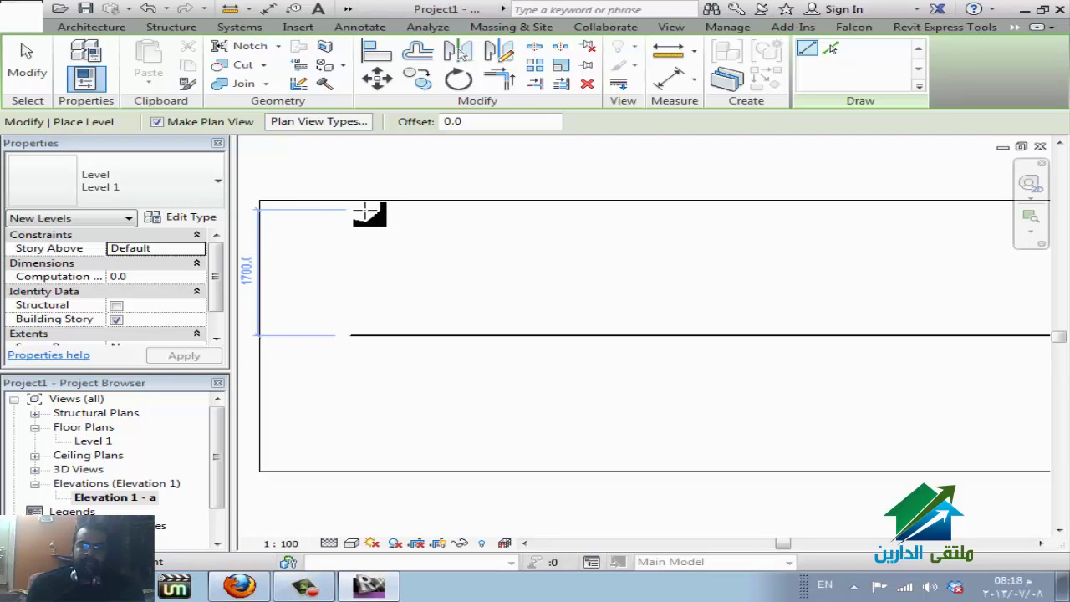
click(355, 210)
scroll(430, 223, down, 2)
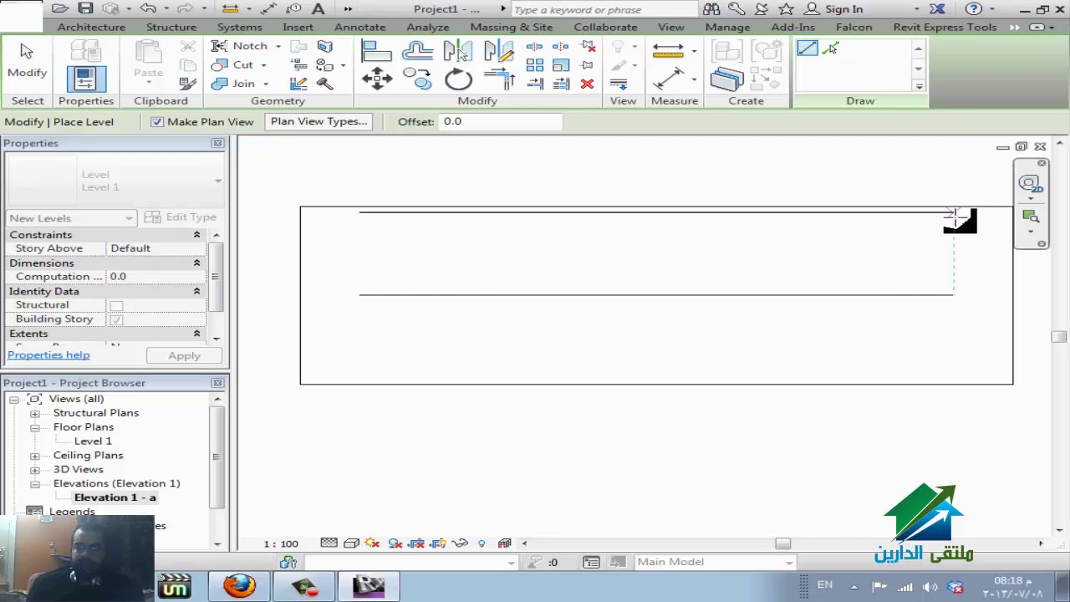
click(953, 214)
key(Escape)
key(Escape)
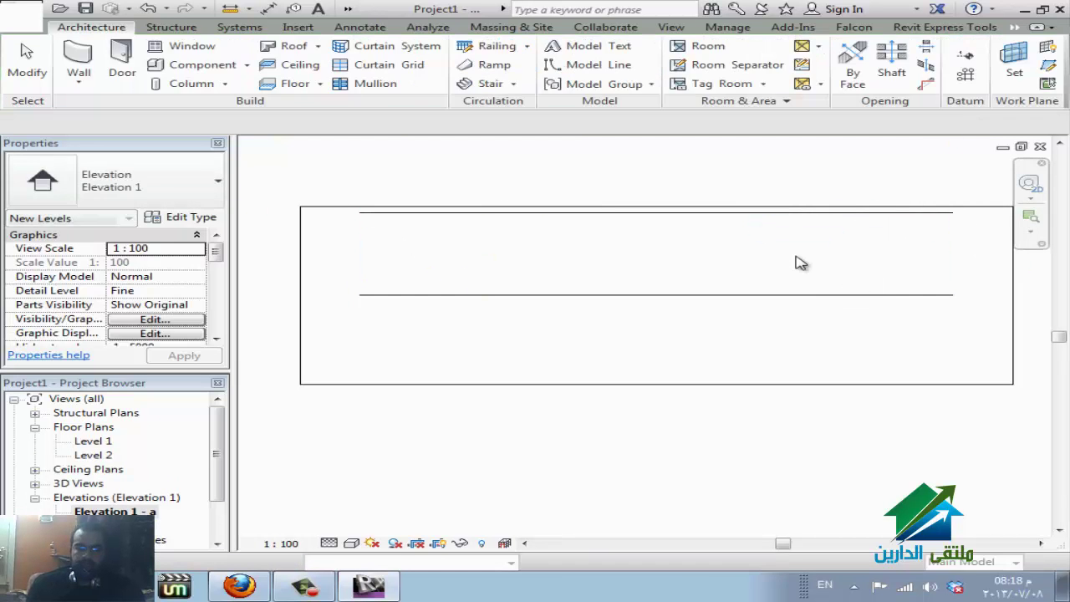
Check the project units, then dimension the 1700 gap between the two level lines
key(u)
key(n)
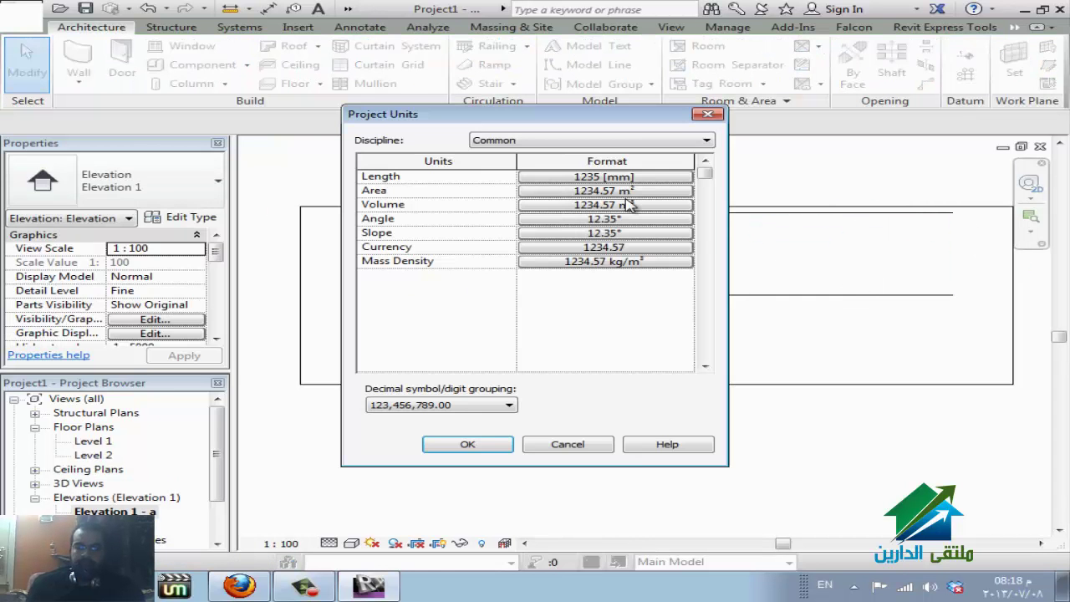
key(Return)
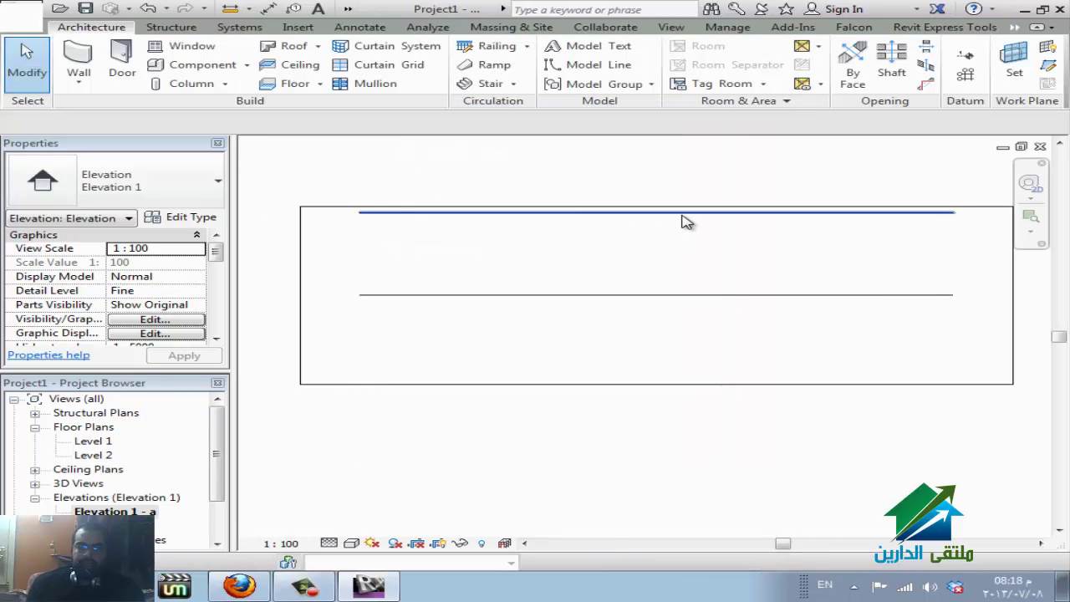
click(270, 10)
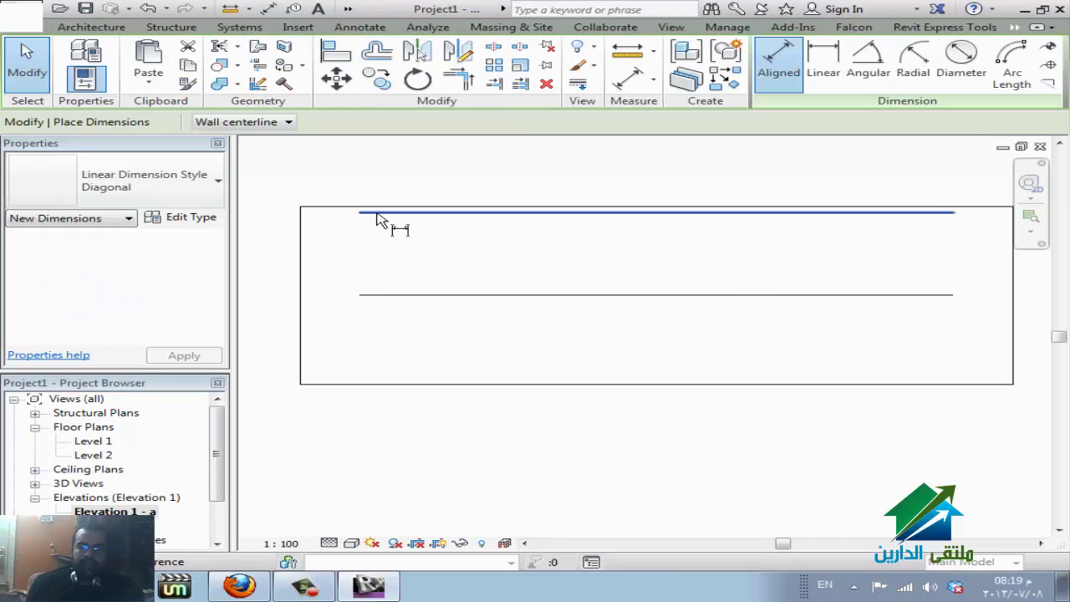
click(378, 295)
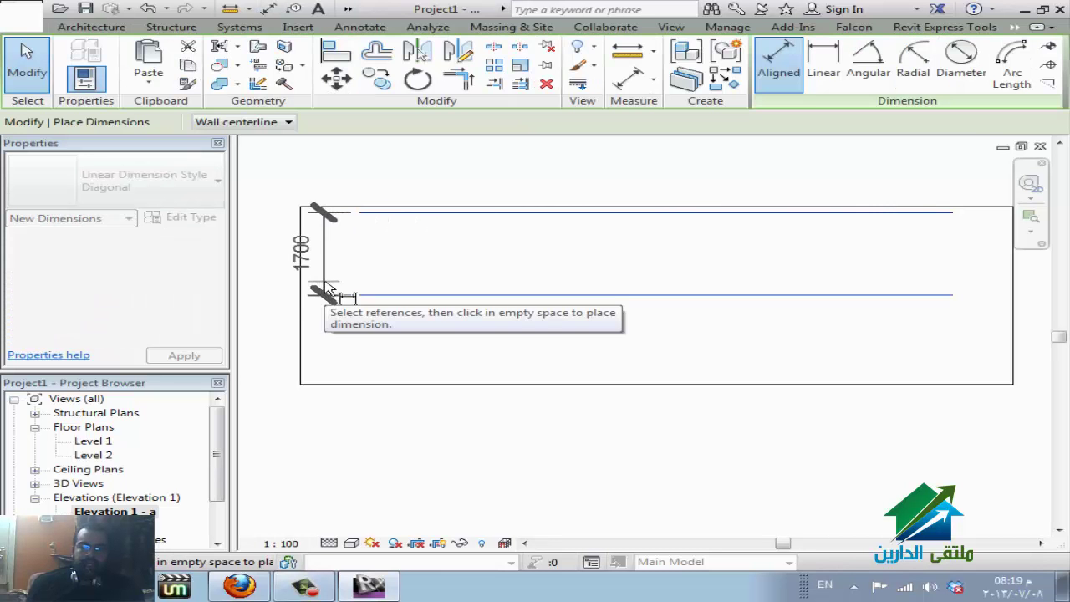
click(328, 290)
key(Escape)
key(Escape)
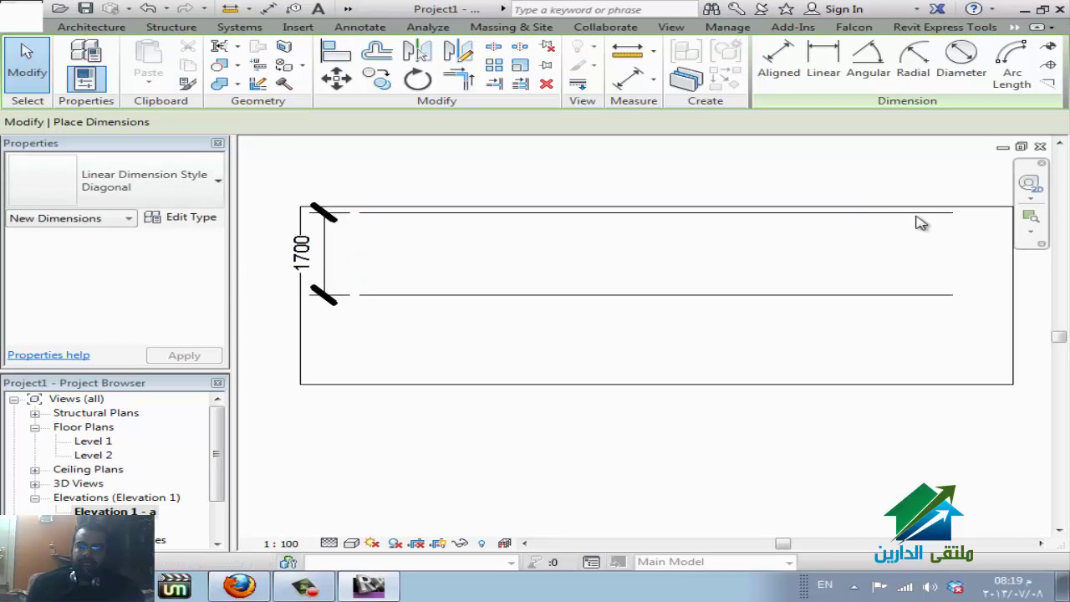
key(Escape)
Adjust the crop region's top edge so it sits above the level lines
scroll(616, 468, down, 1)
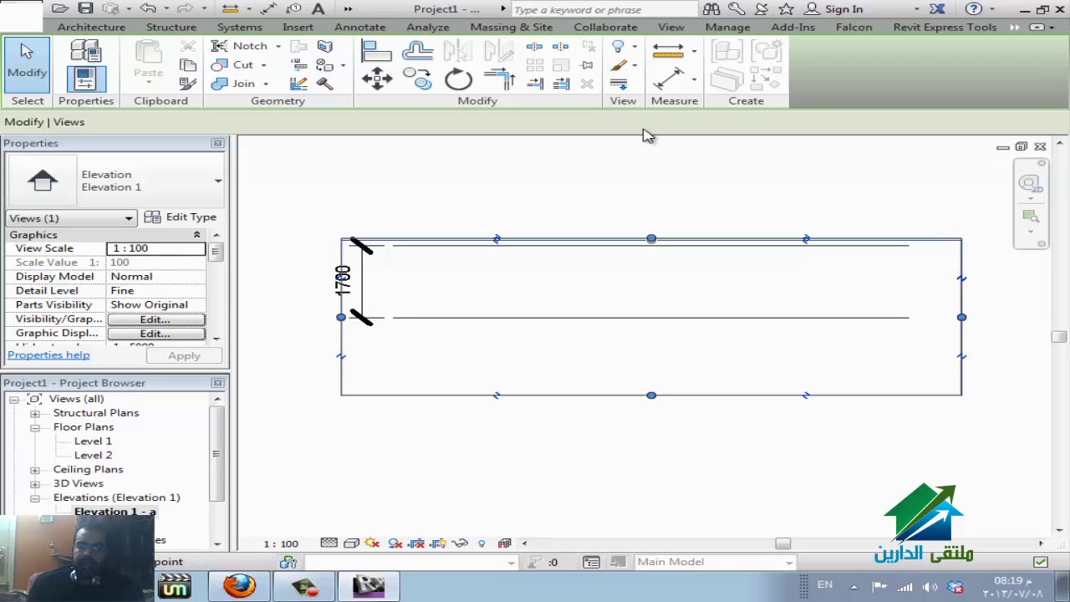
drag(538, 258, 368, 289)
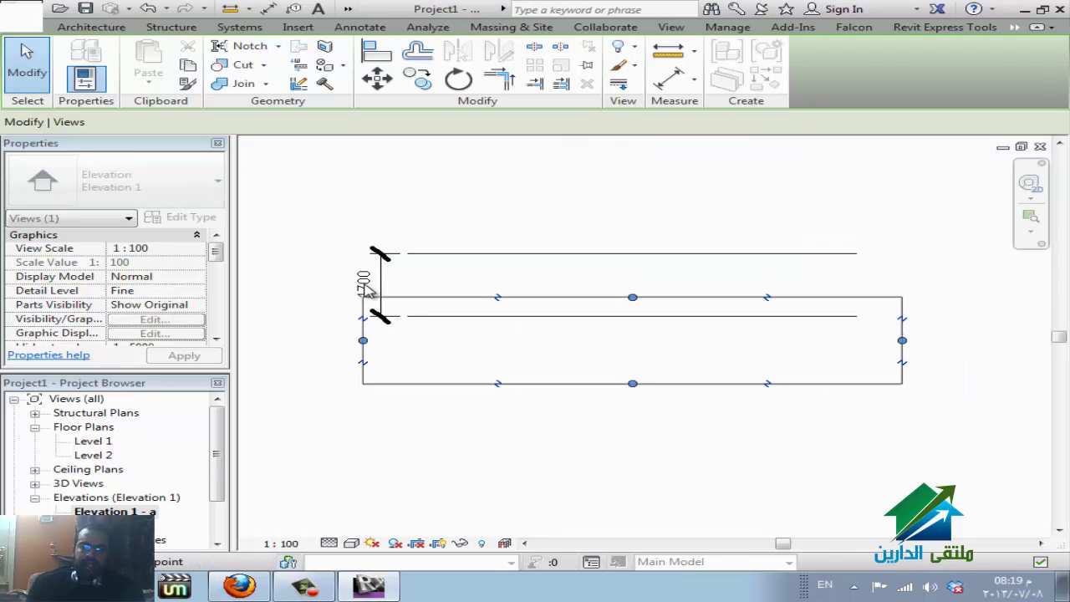
scroll(368, 288, up, 2)
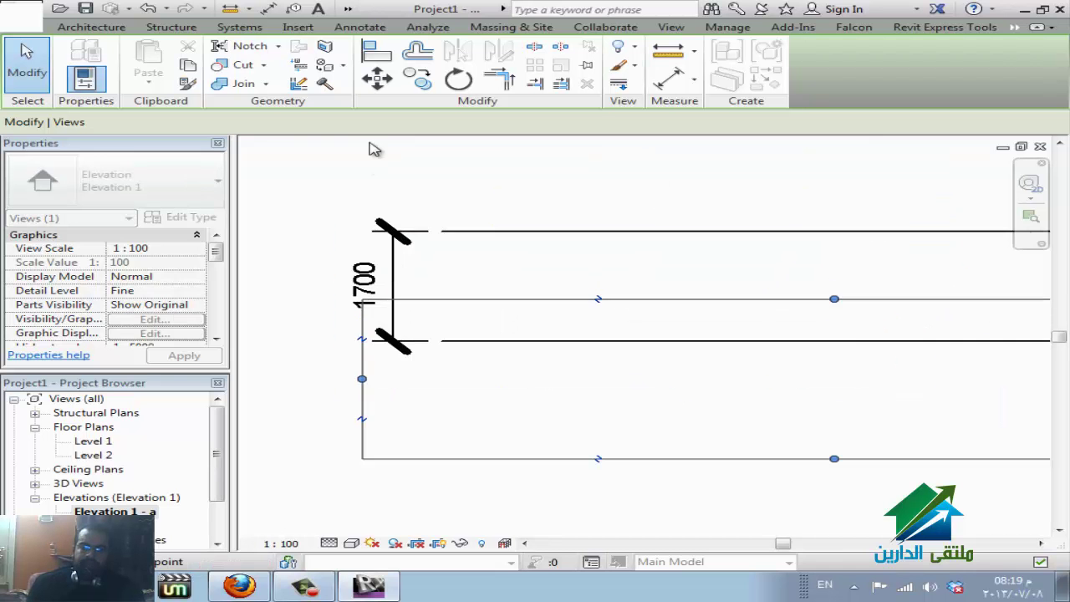
drag(373, 149, 365, 143)
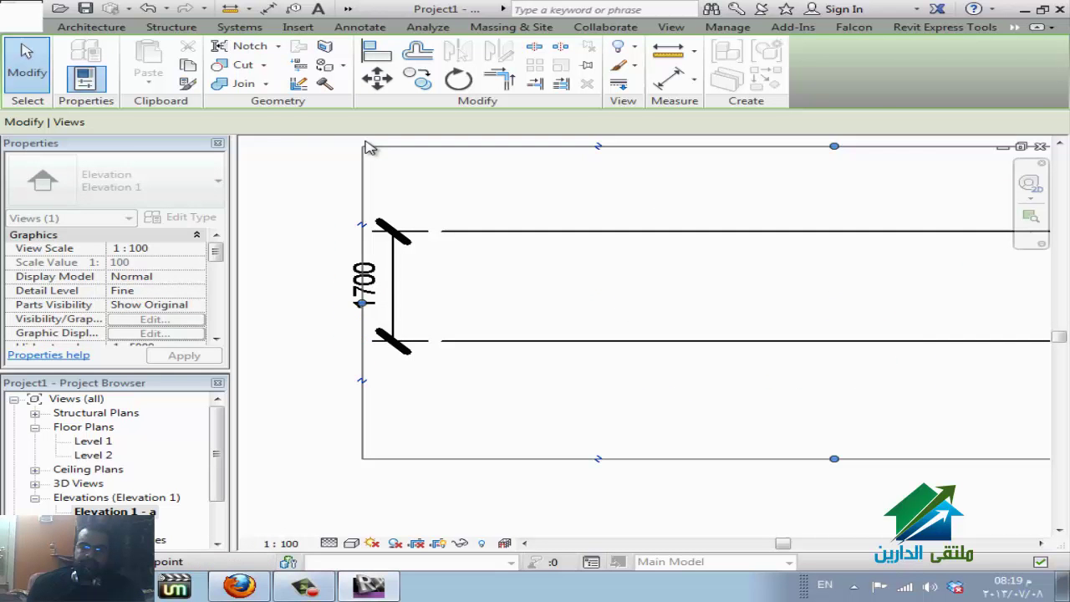
Inspect the 1700 dimension's text settings, then delete the dimension
click(376, 308)
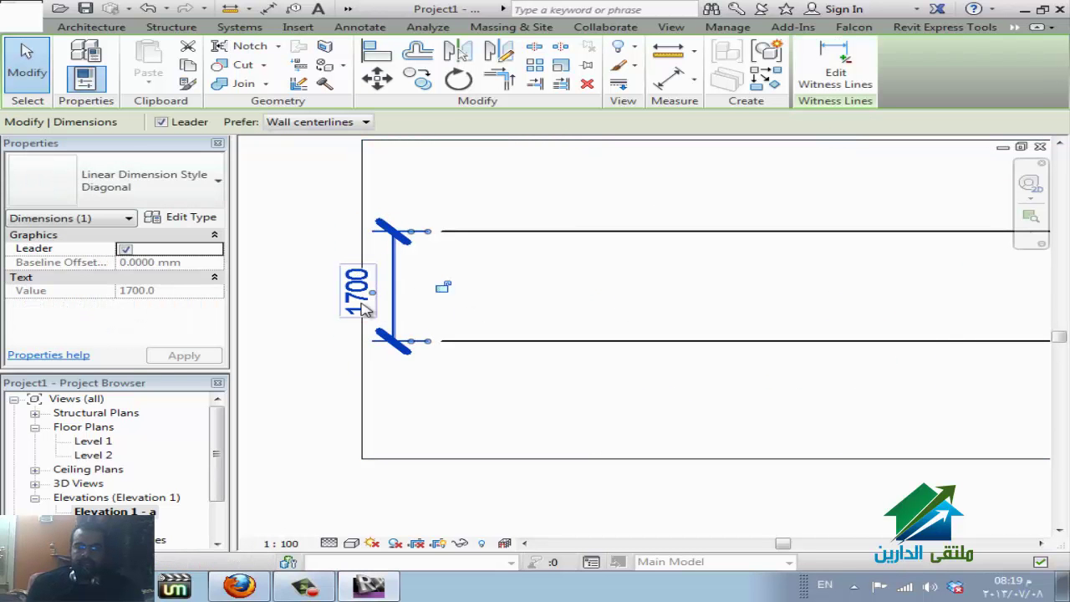
double_click(358, 322)
click(554, 437)
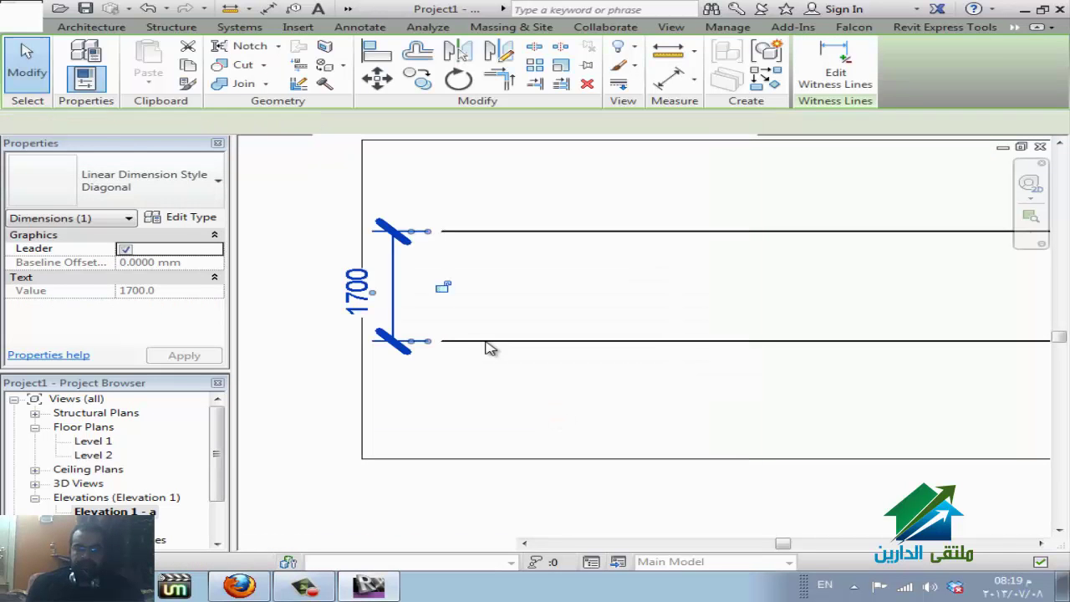
key(Escape)
key(Delete)
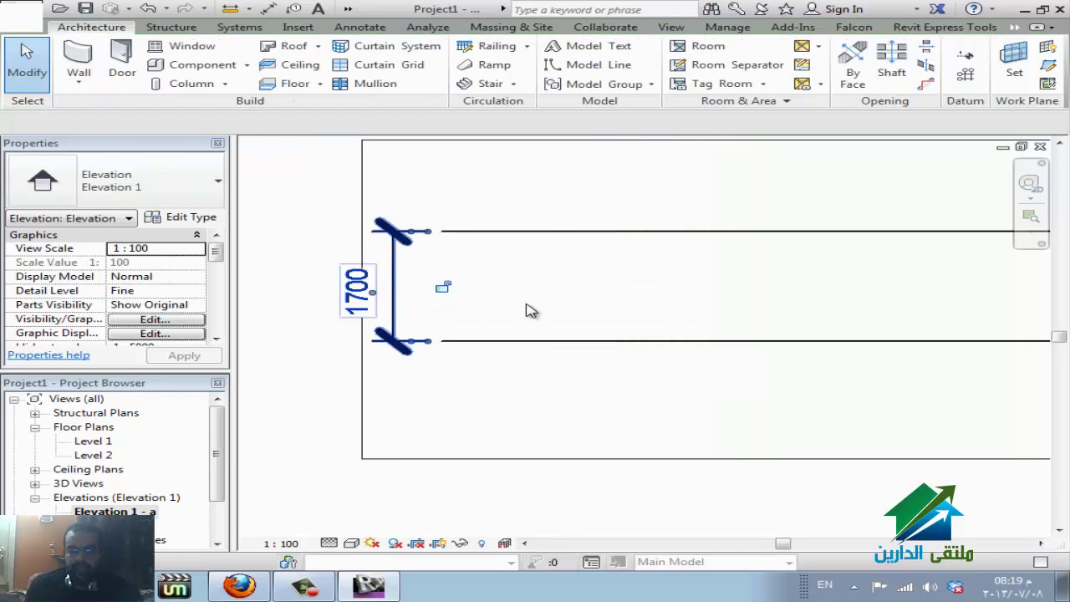
Change the Level 2 elevation to 4000 in Properties
click(545, 231)
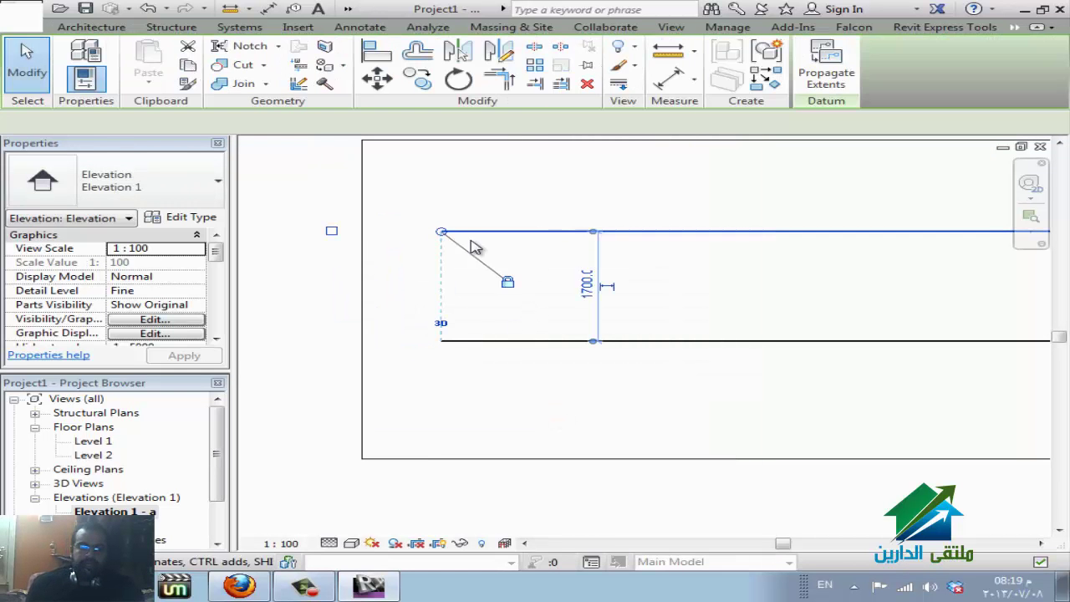
click(174, 253)
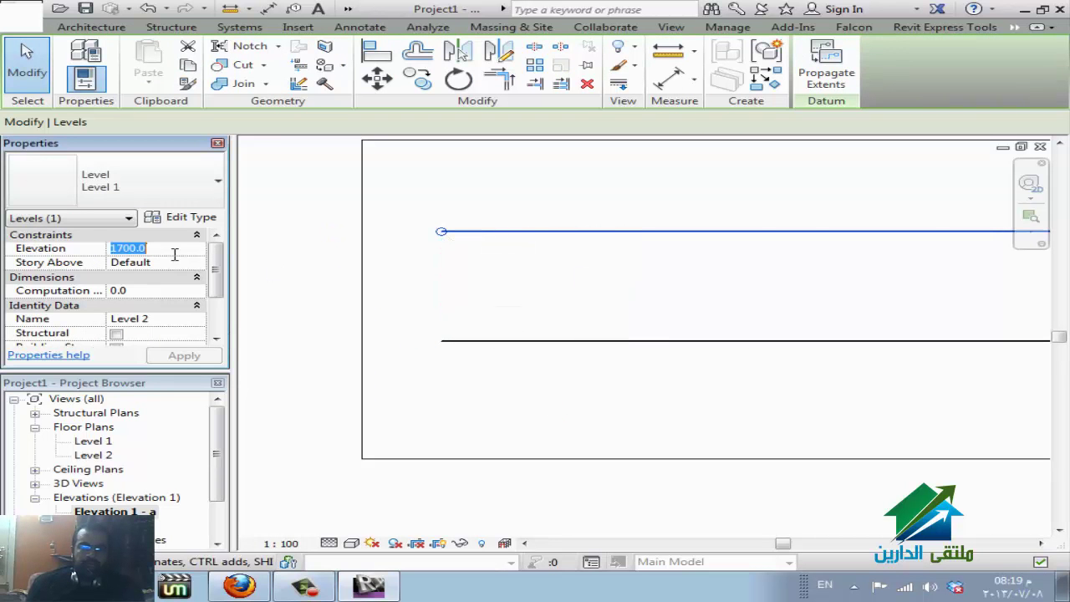
text(4)
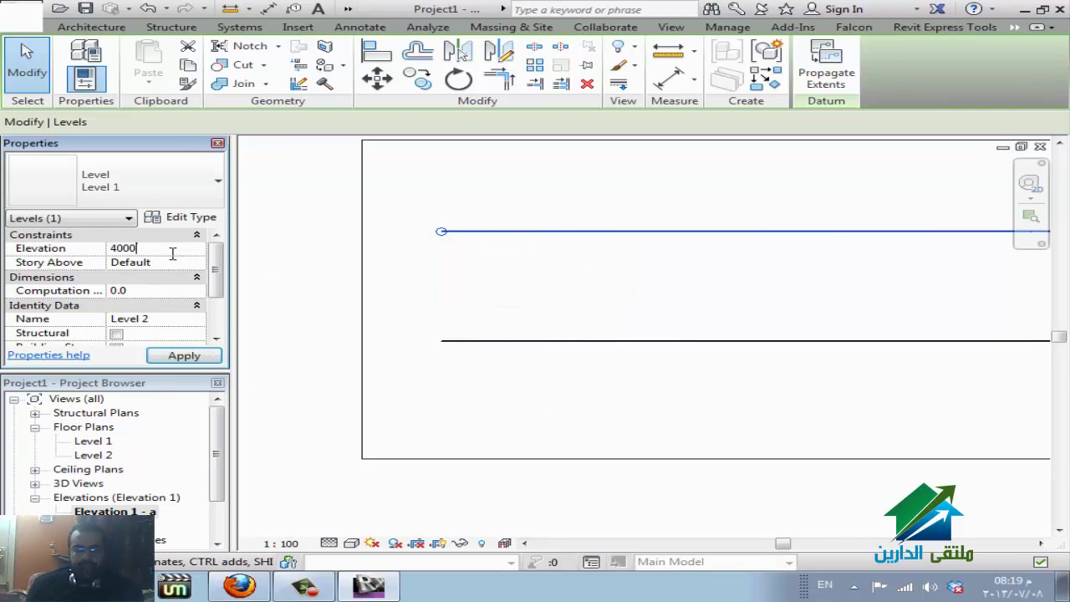
key(Return)
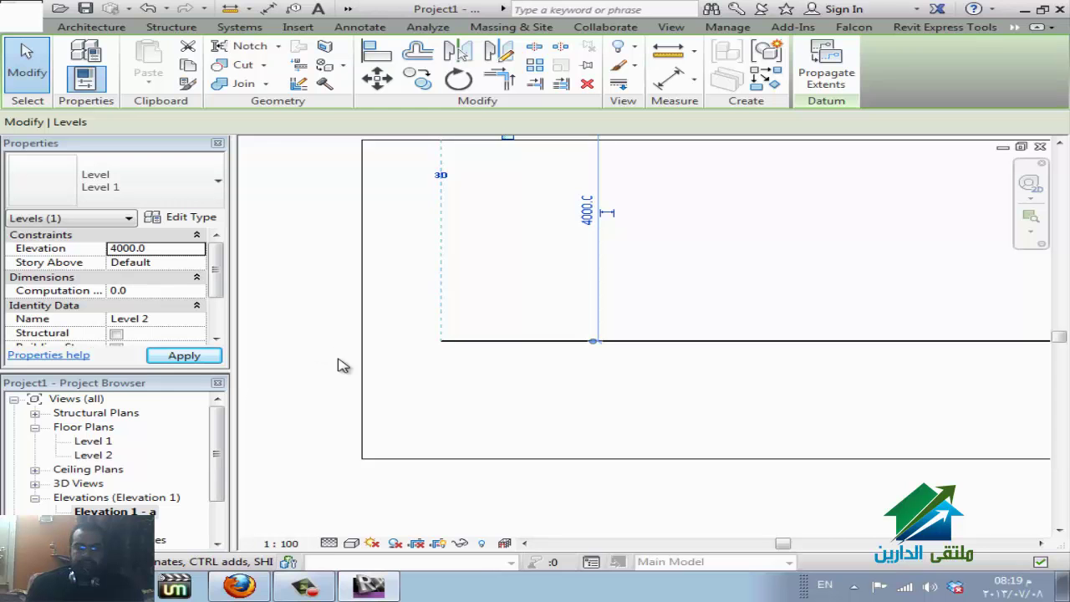
Check the WizIQ session, return to Revit, and reselect Level 2 while zooming out
click(250, 587)
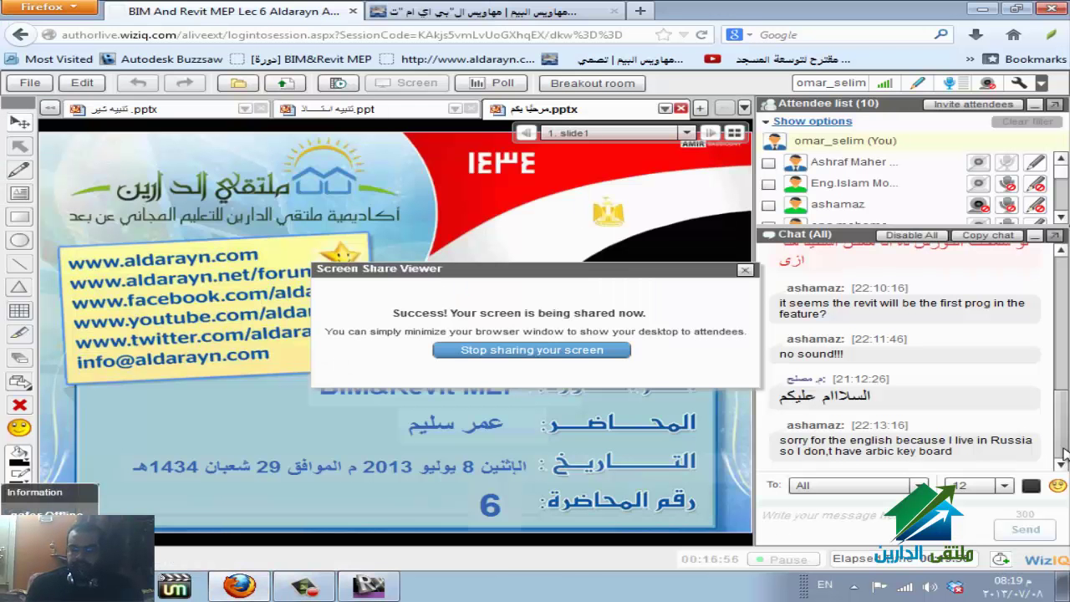
key(alt+Tab)
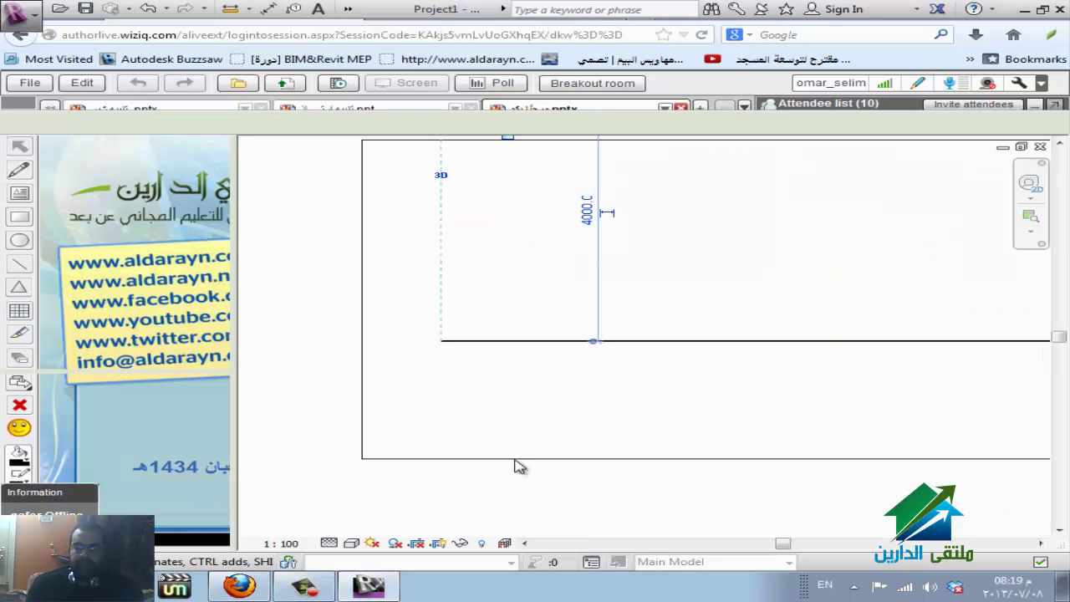
scroll(493, 435, down, 3)
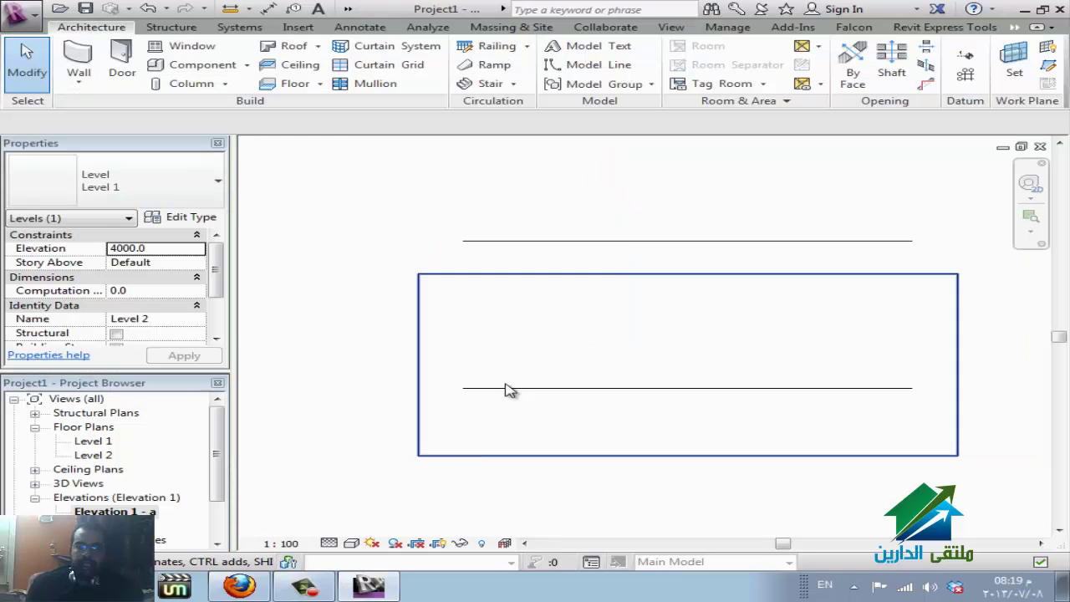
click(621, 242)
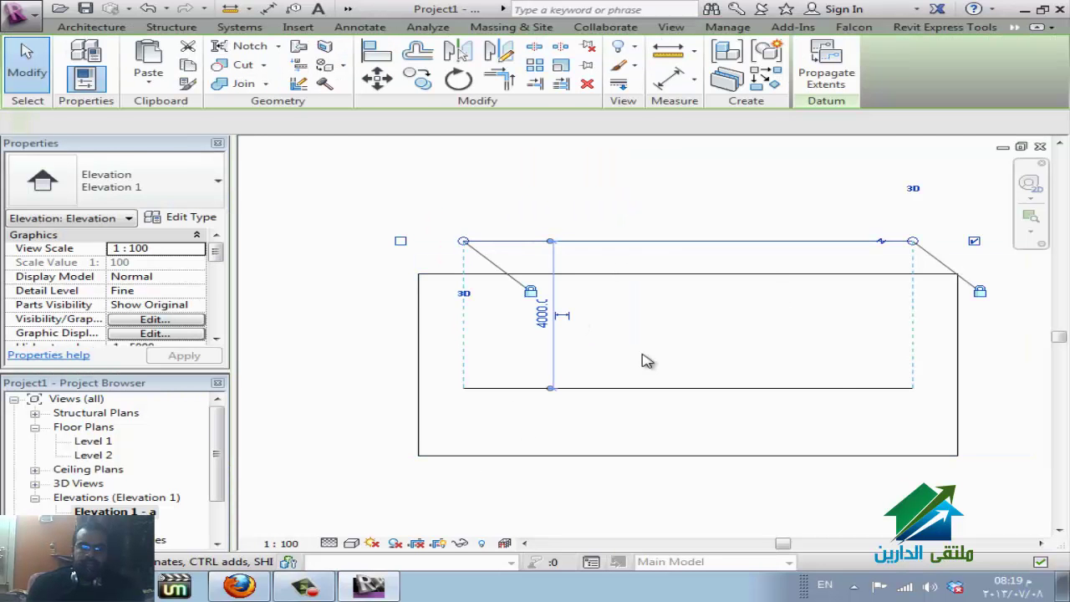
scroll(403, 433, down, 1)
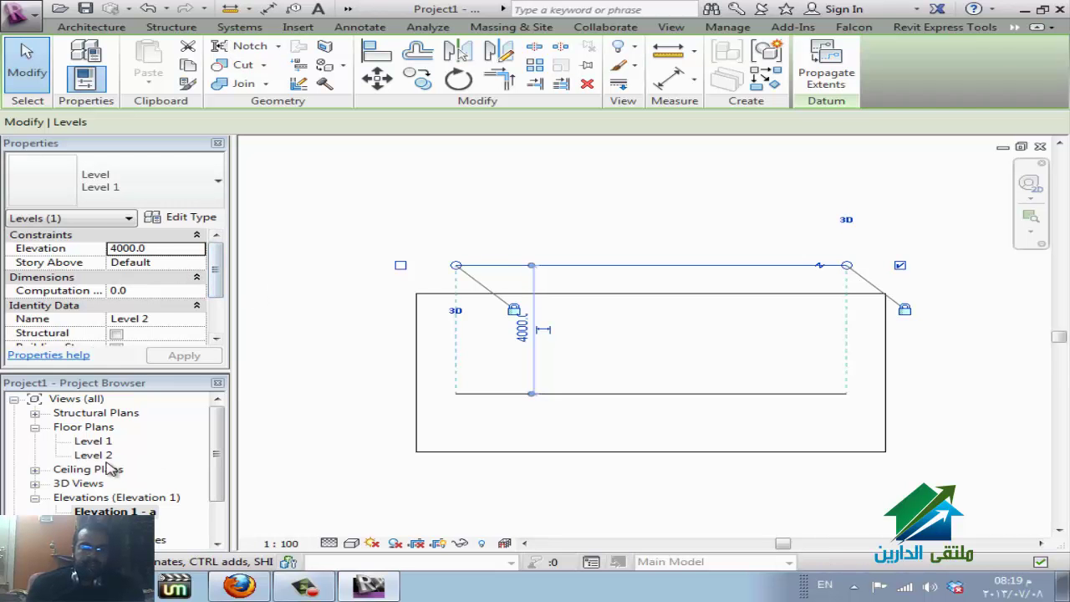
Create a similar Level 3 line 3600 above Level 2, then open the Level 1 floor plan
click(399, 245)
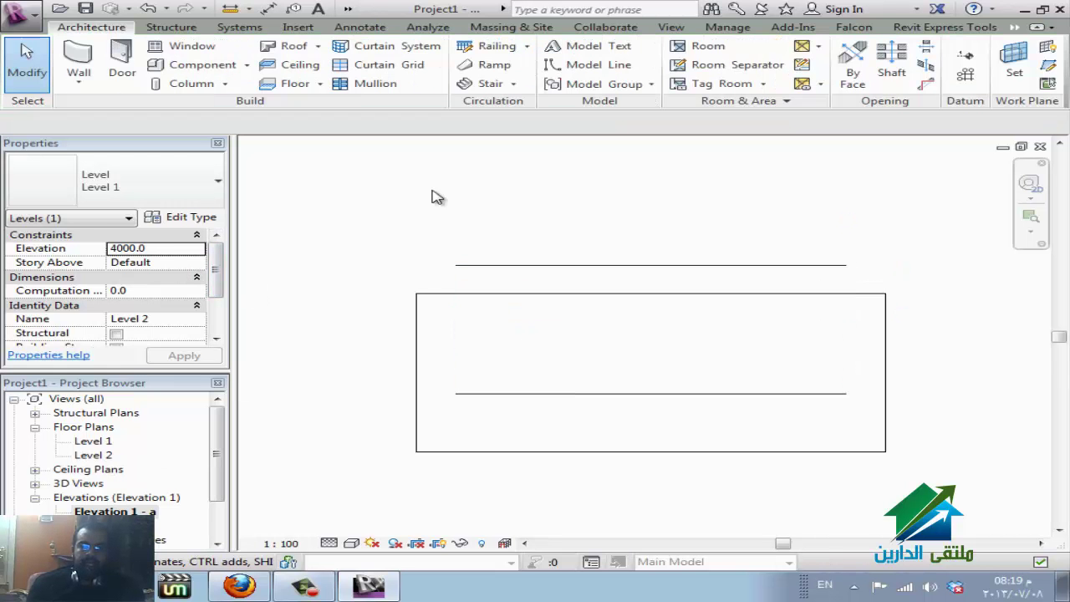
click(566, 267)
right_click(566, 267)
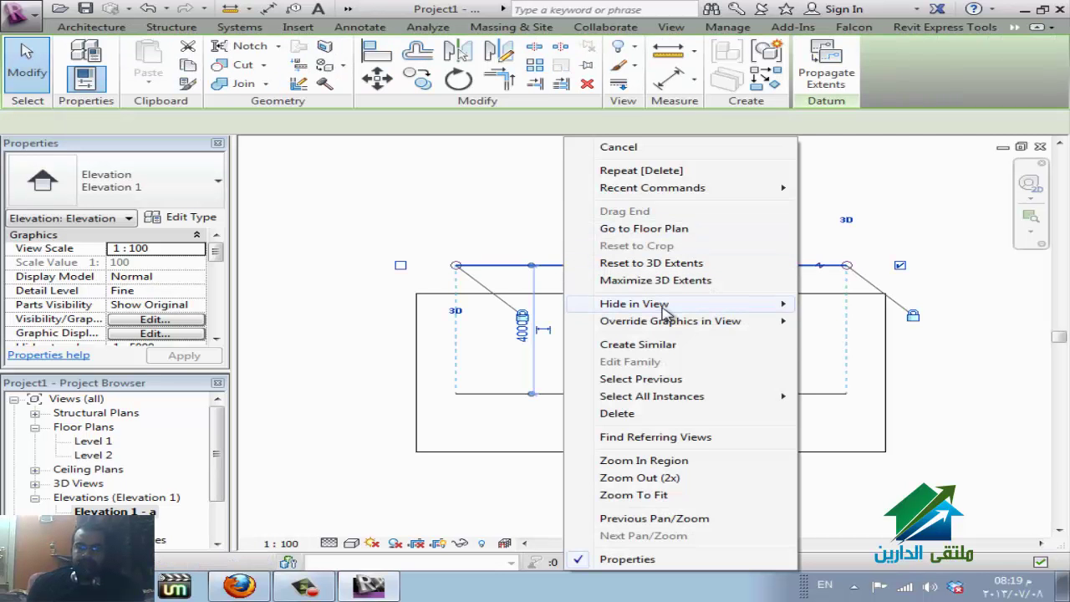
click(667, 347)
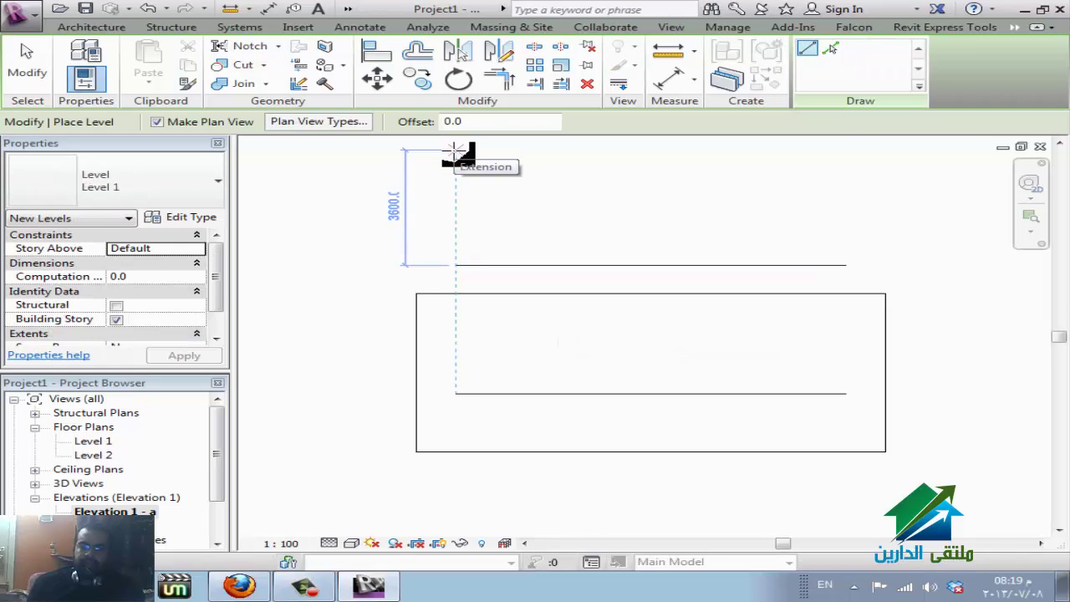
click(455, 150)
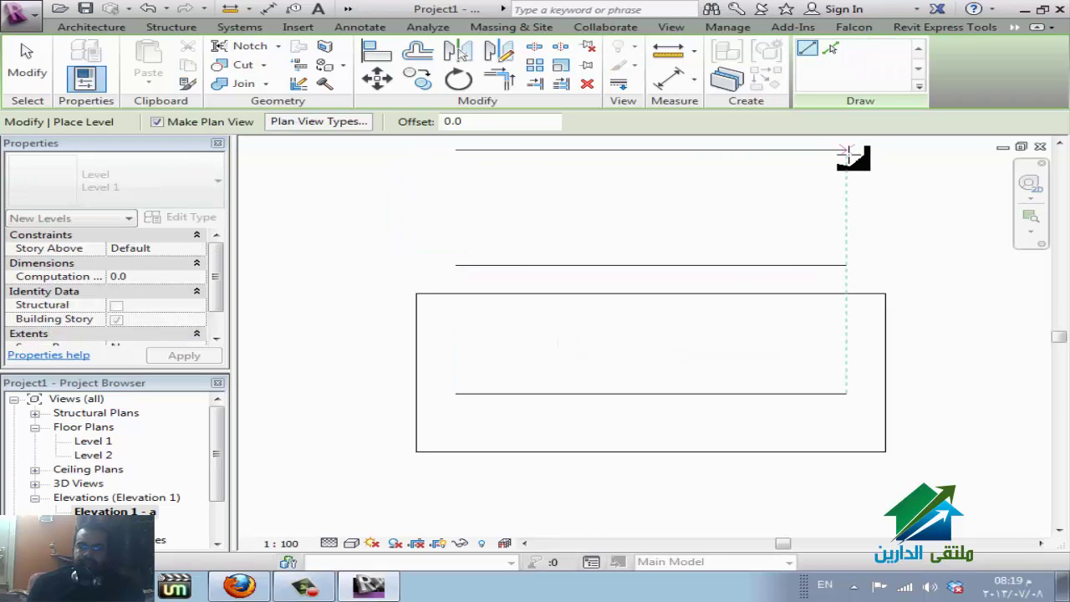
click(847, 151)
key(Escape)
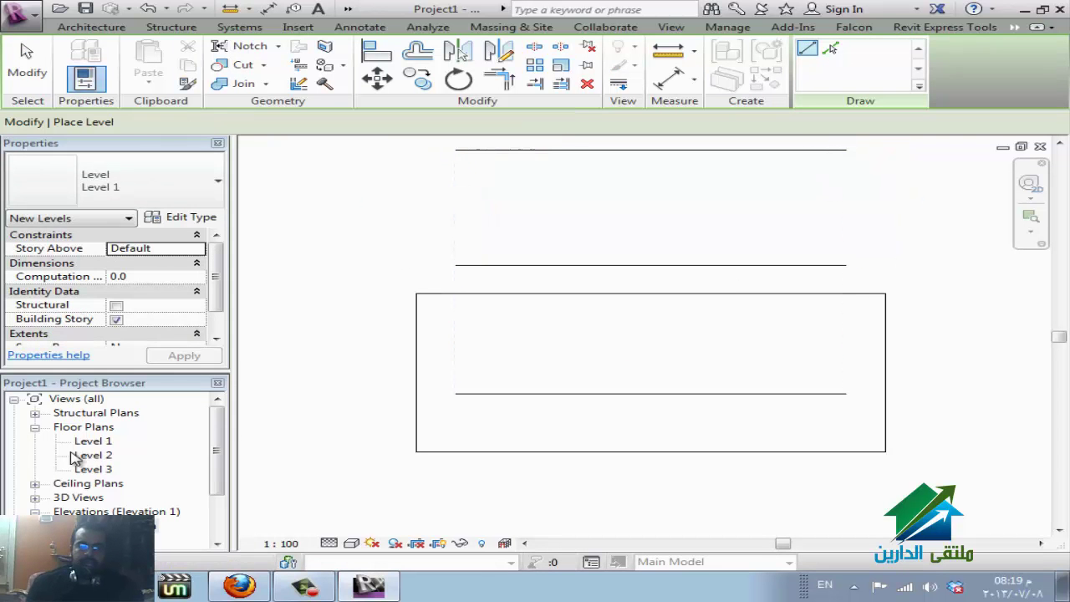
double_click(88, 441)
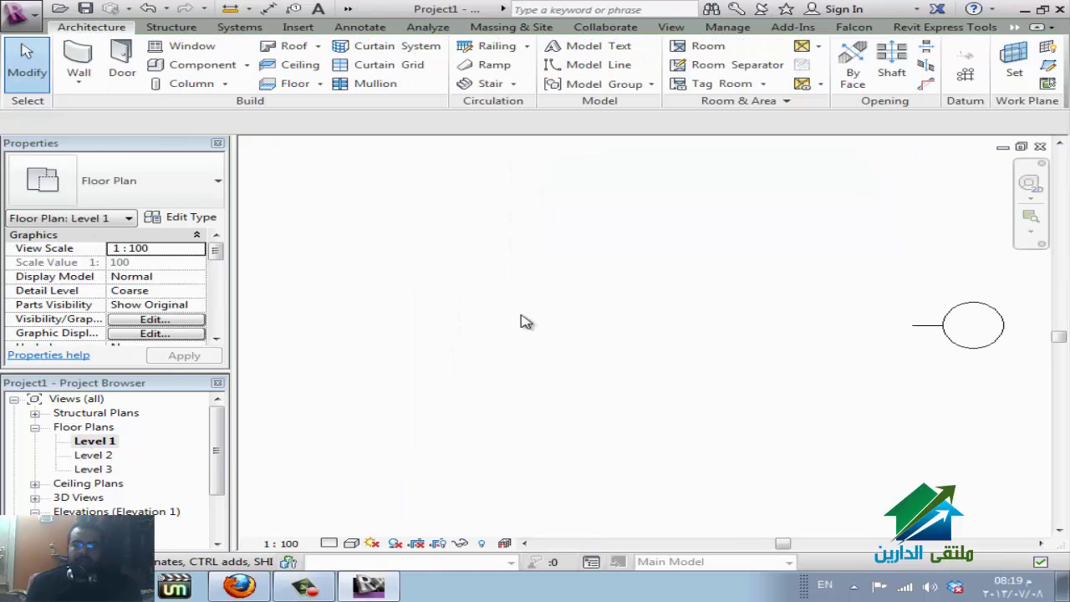
Draw a single vertical 8000-long wall on the Level 1 plan
click(78, 82)
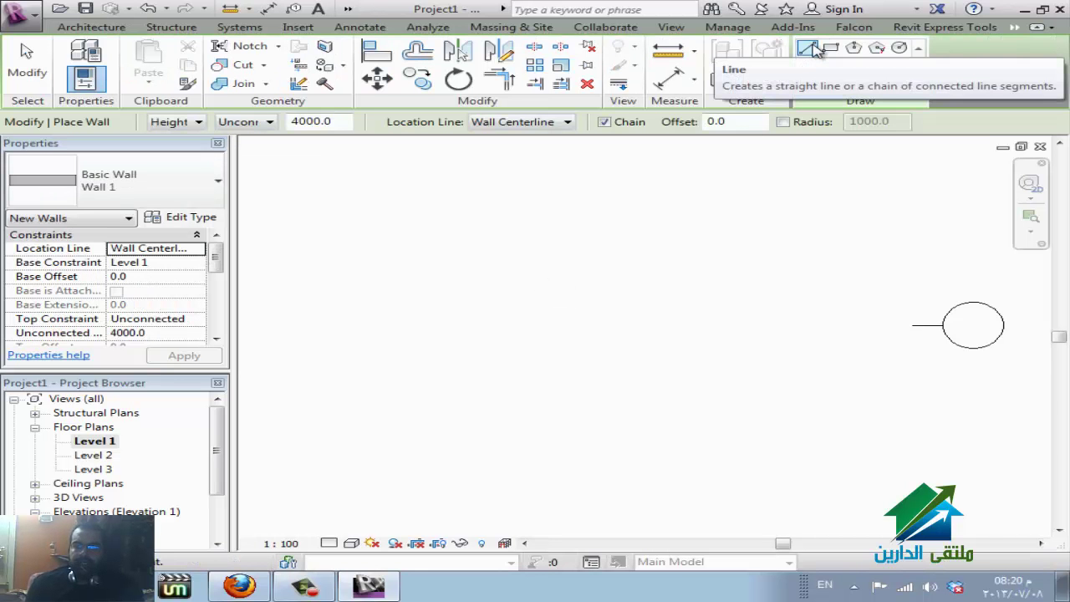
click(360, 508)
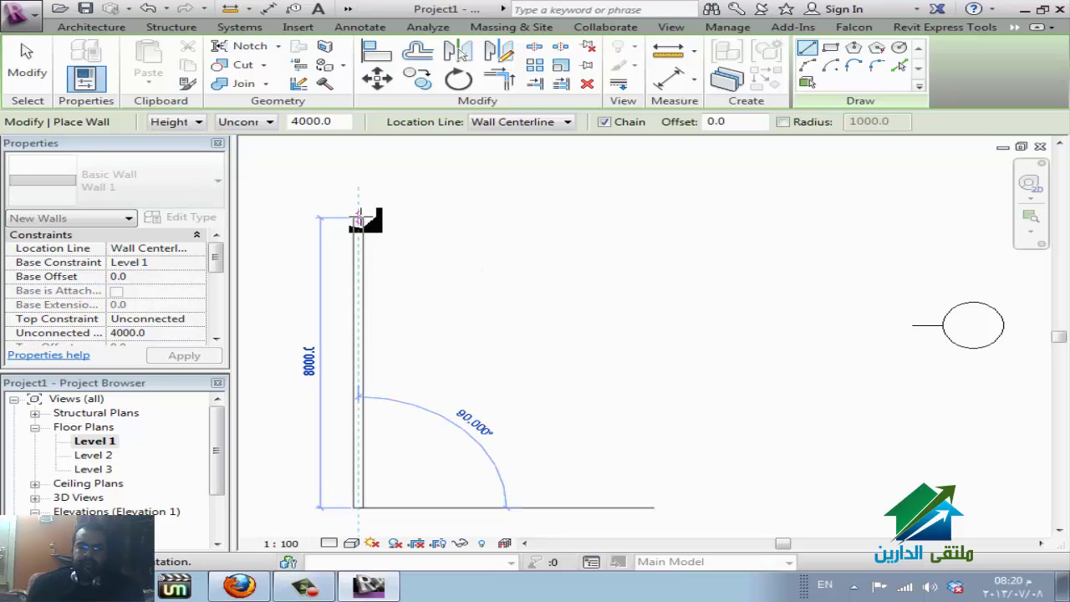
click(359, 219)
key(Escape)
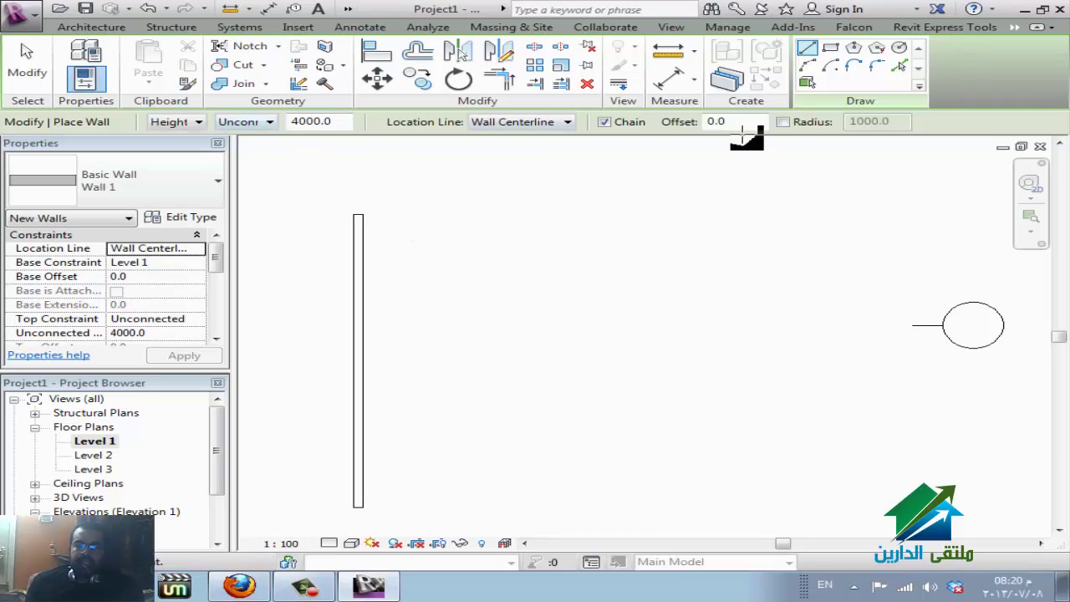
click(198, 123)
Set new walls to Height with their top constrained to Level 2
click(194, 125)
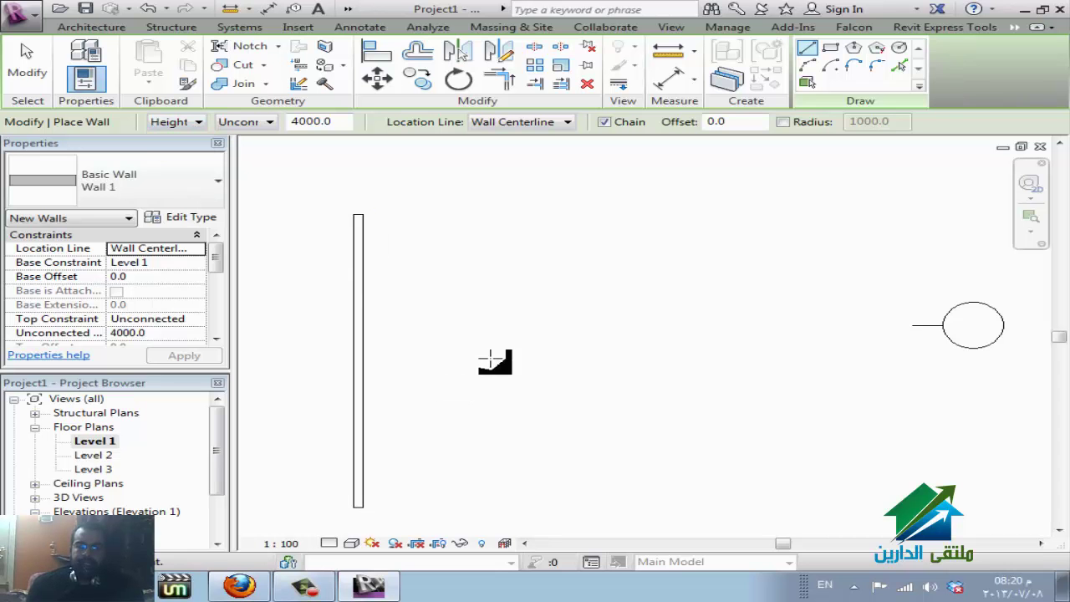
click(198, 136)
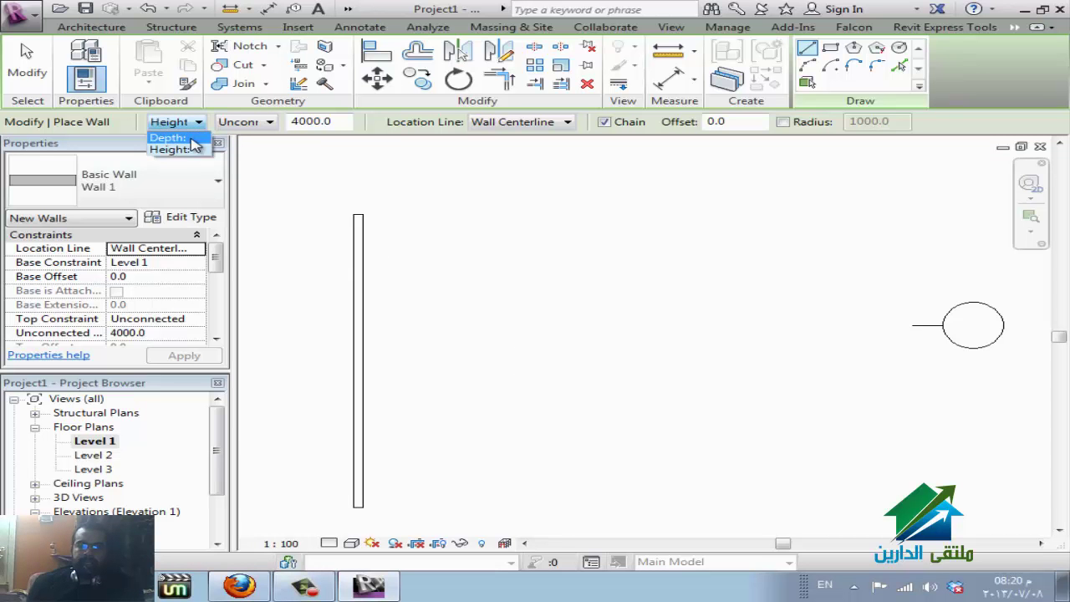
click(189, 137)
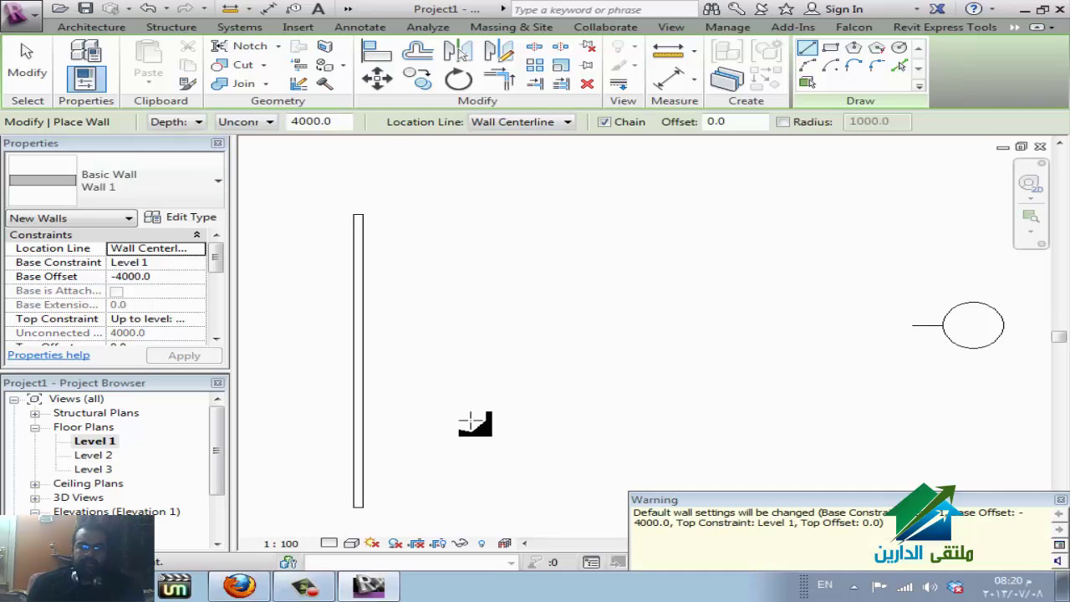
click(189, 122)
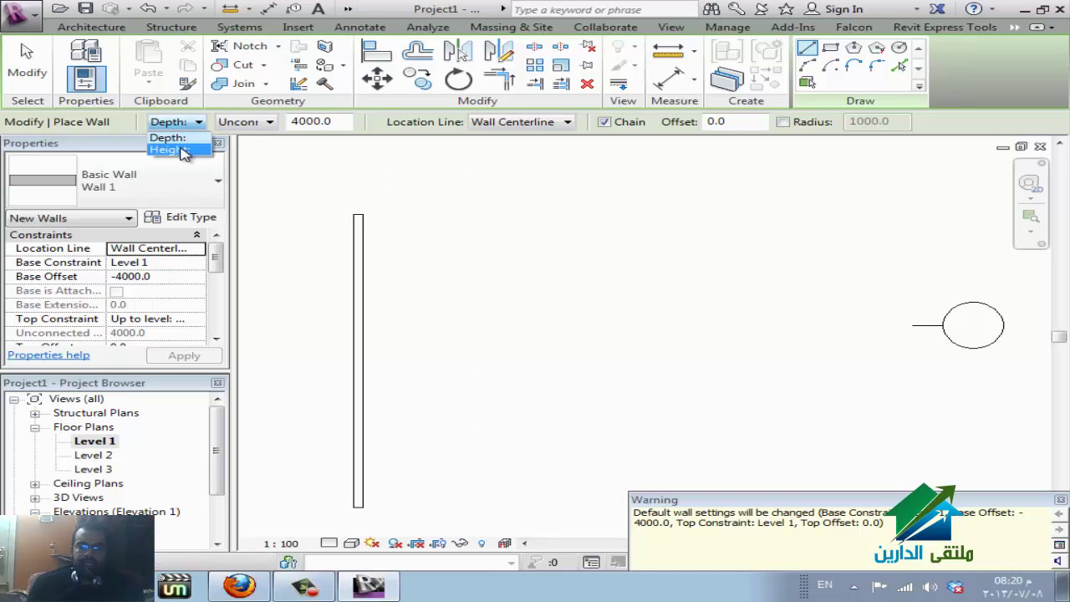
click(184, 151)
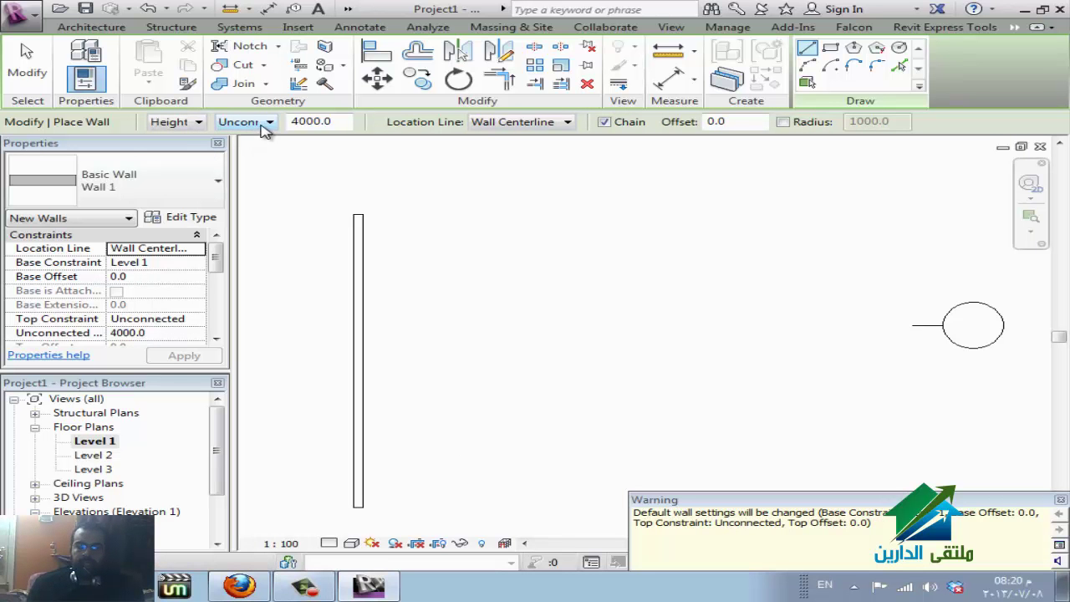
click(266, 123)
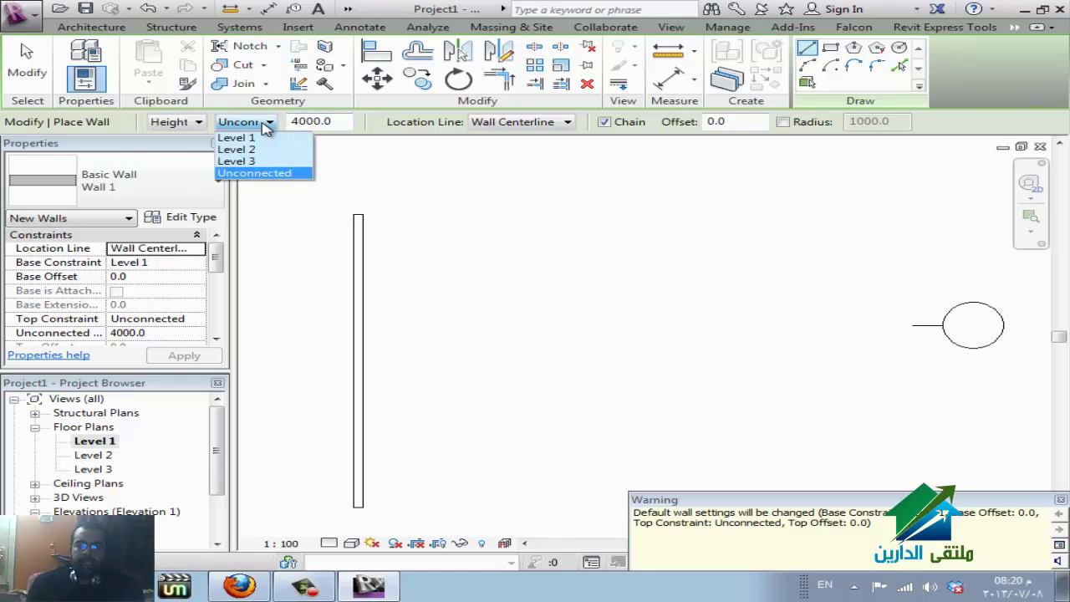
click(316, 121)
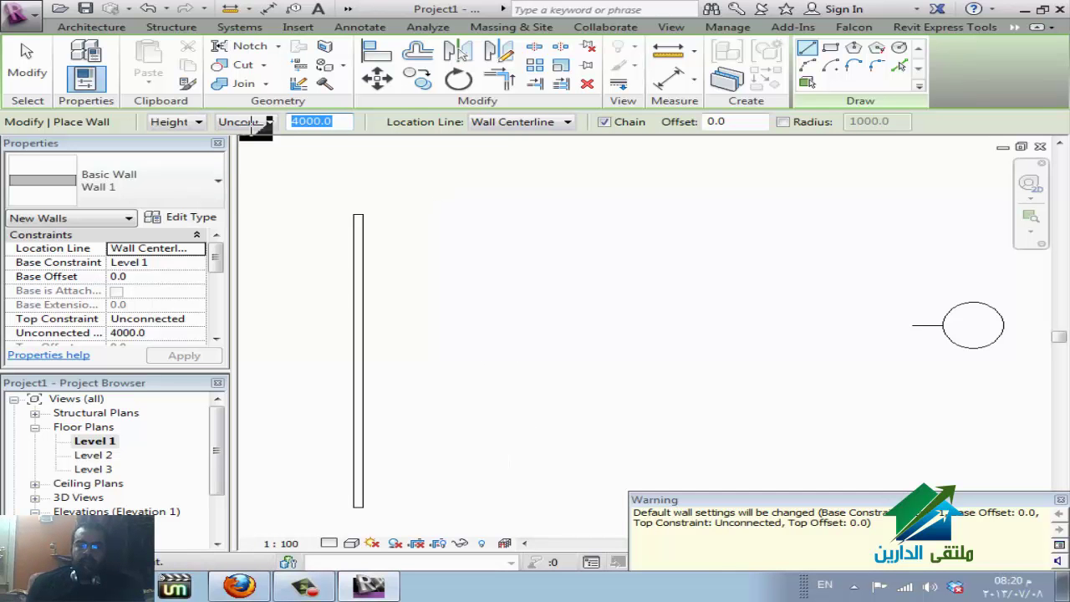
click(251, 123)
click(237, 149)
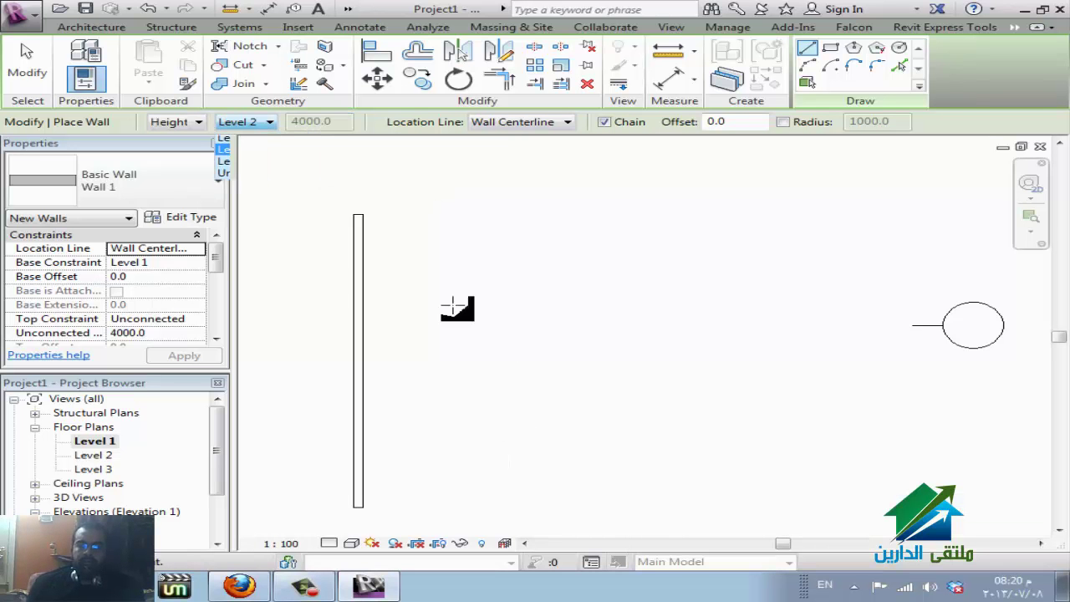
Draw a second vertical wall about 8300 long right of the first and inspect it
click(452, 500)
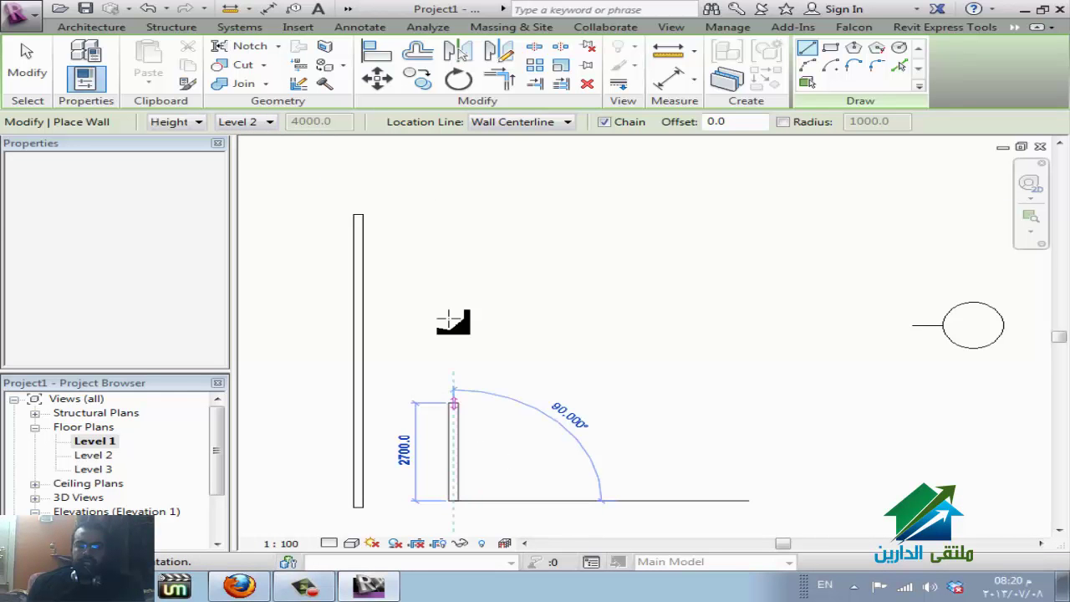
click(458, 199)
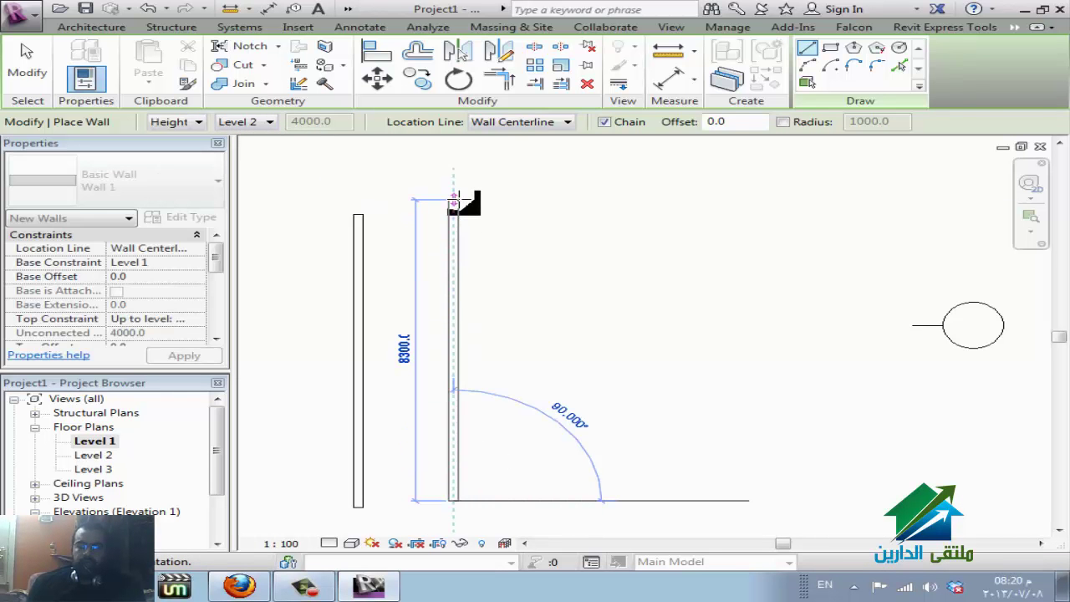
key(Escape)
key(Escape)
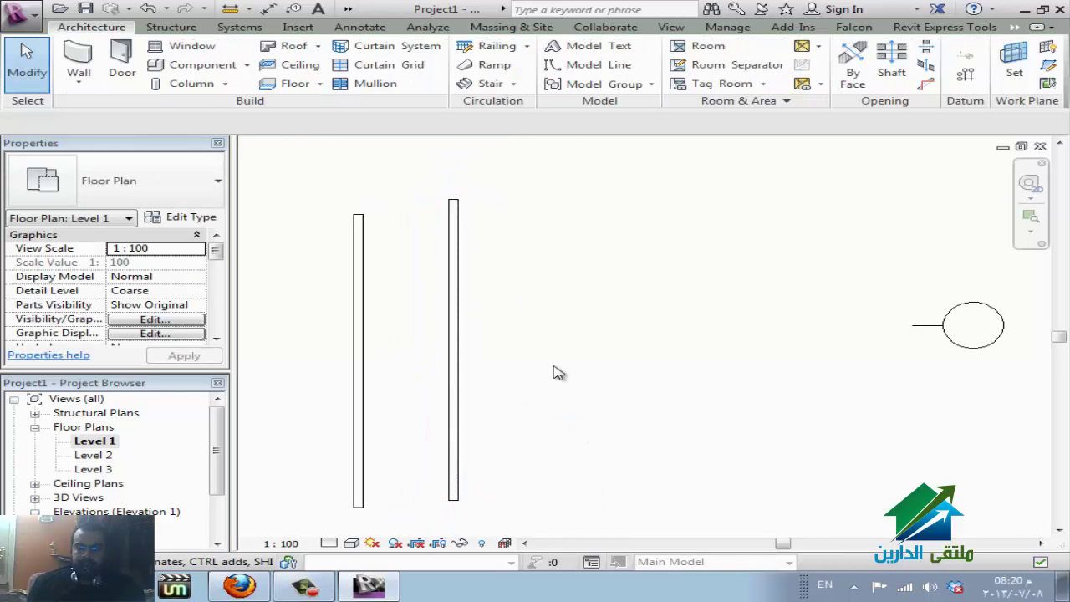
scroll(559, 373, down, 2)
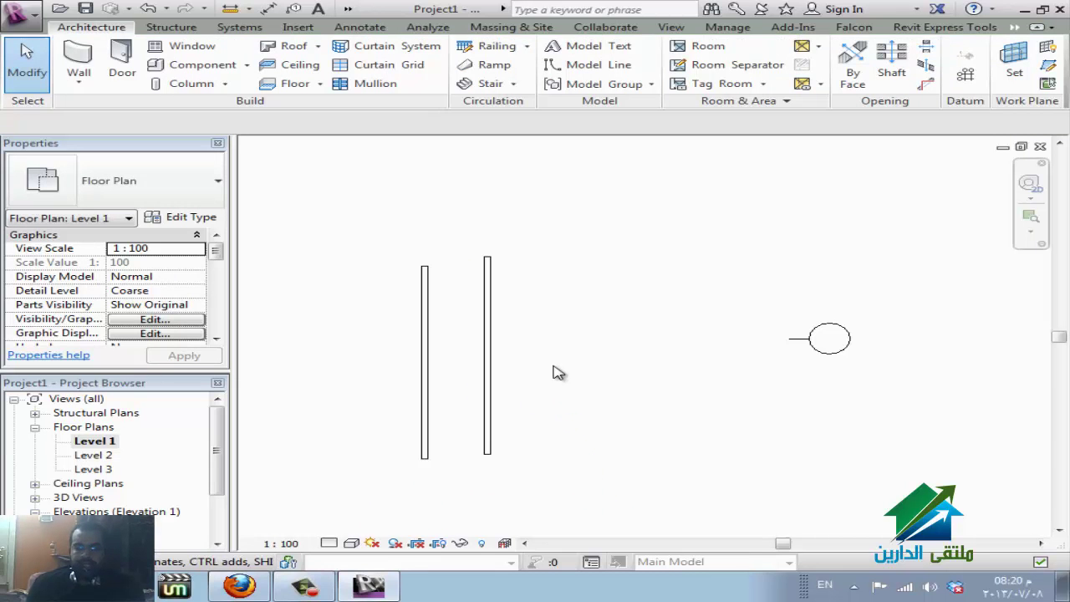
click(487, 295)
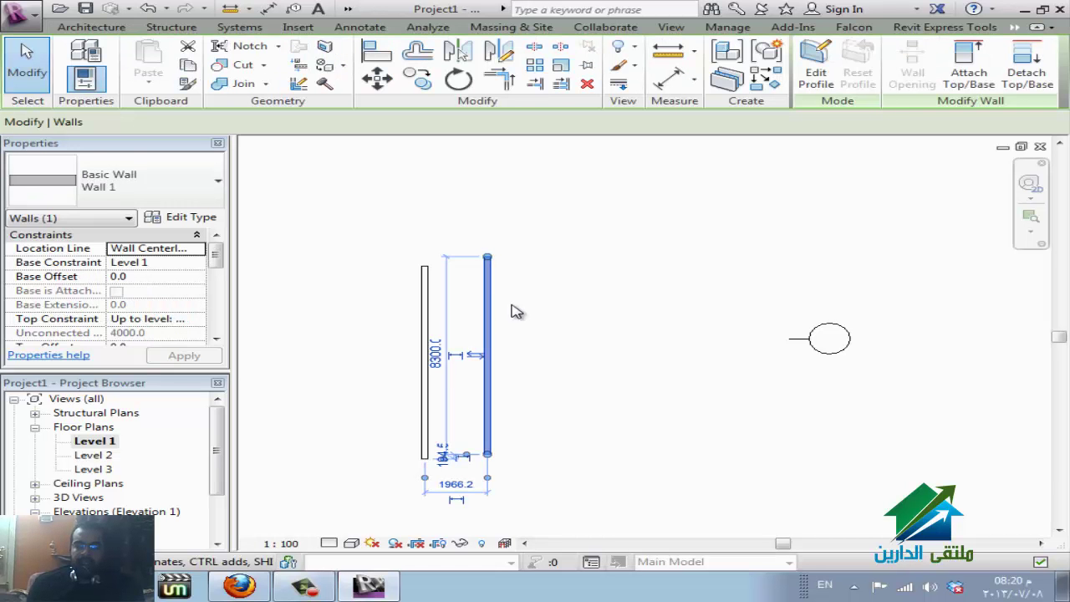
click(354, 214)
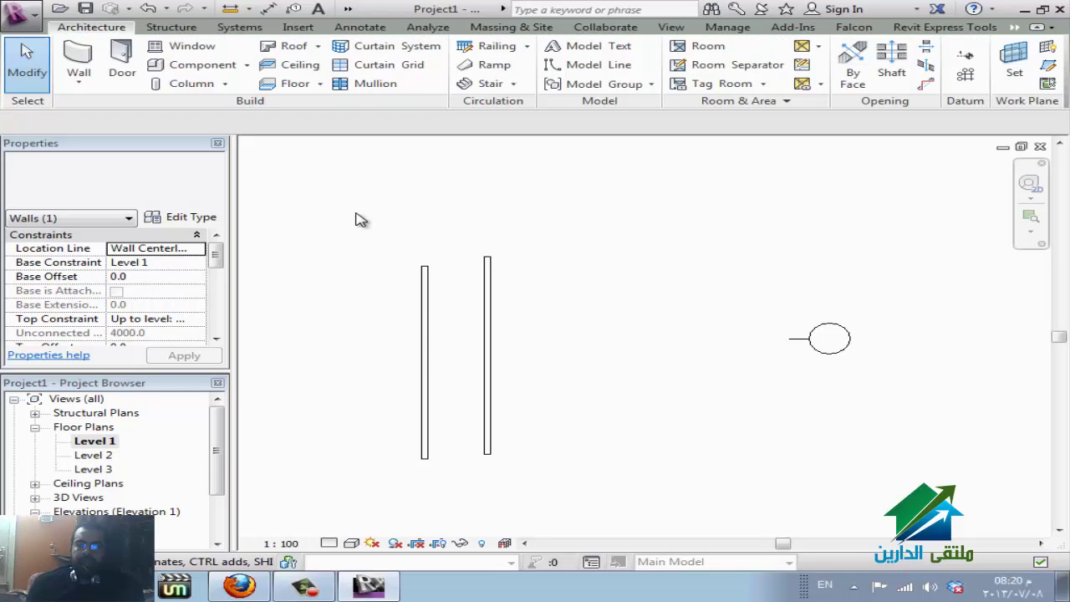
click(352, 7)
Cut a section across both walls and open its view to inspect each wall
click(400, 31)
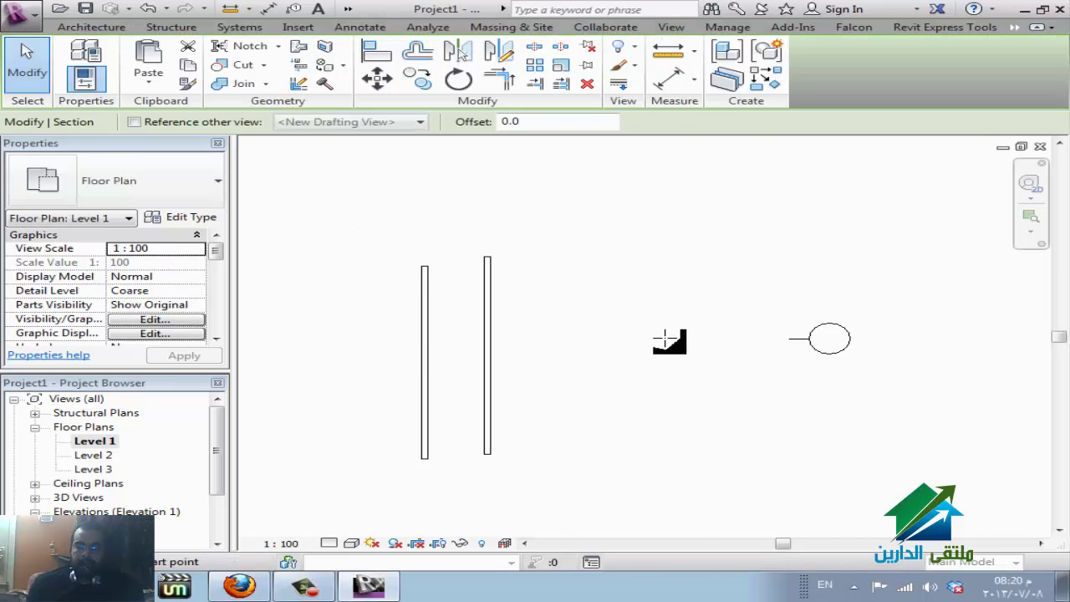
click(664, 340)
click(368, 339)
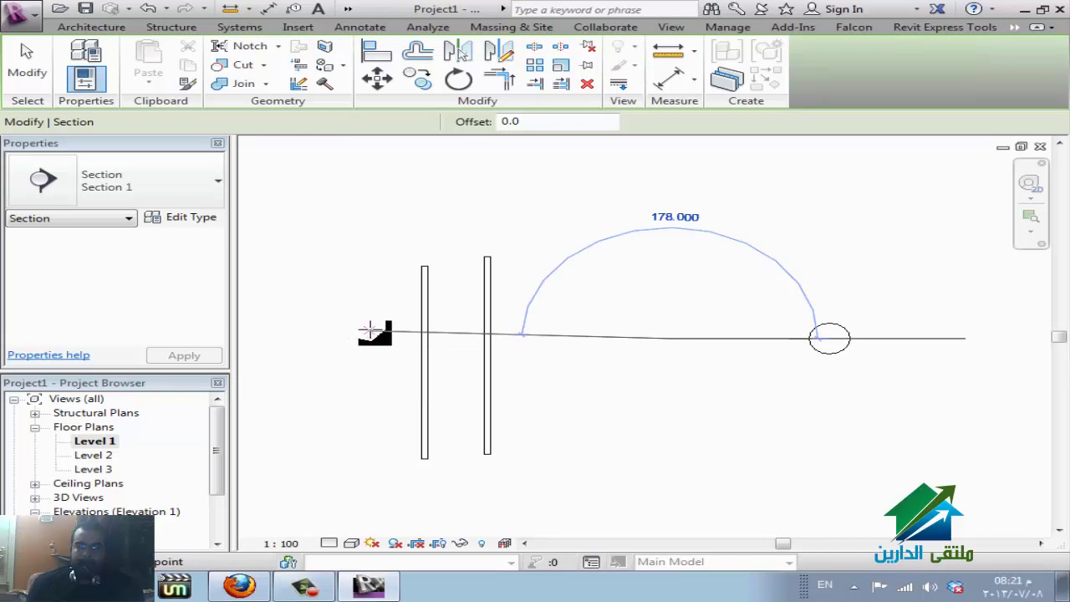
right_click(552, 348)
click(640, 255)
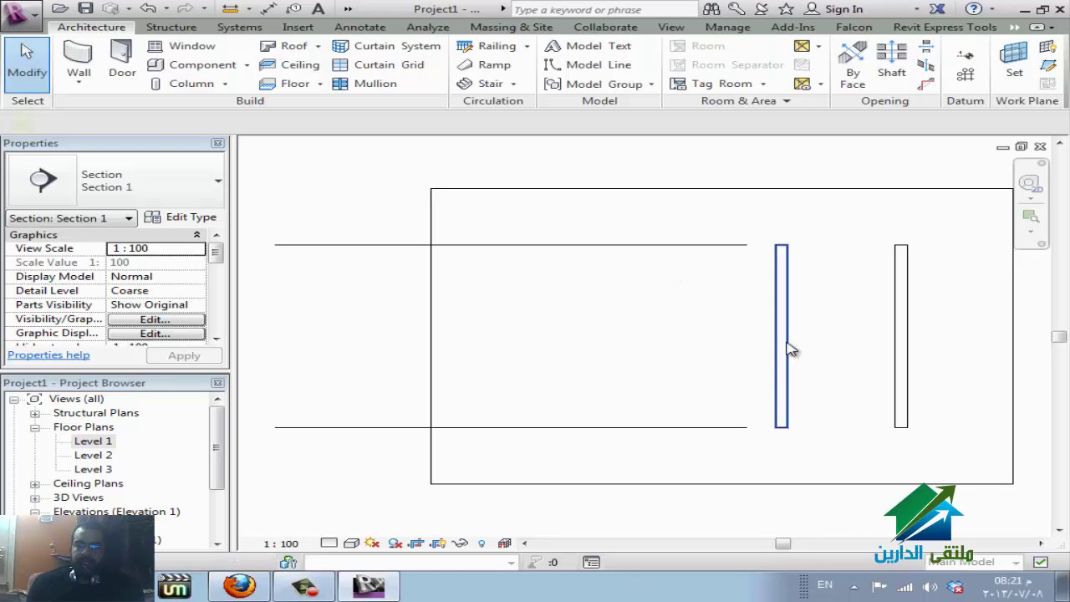
click(787, 350)
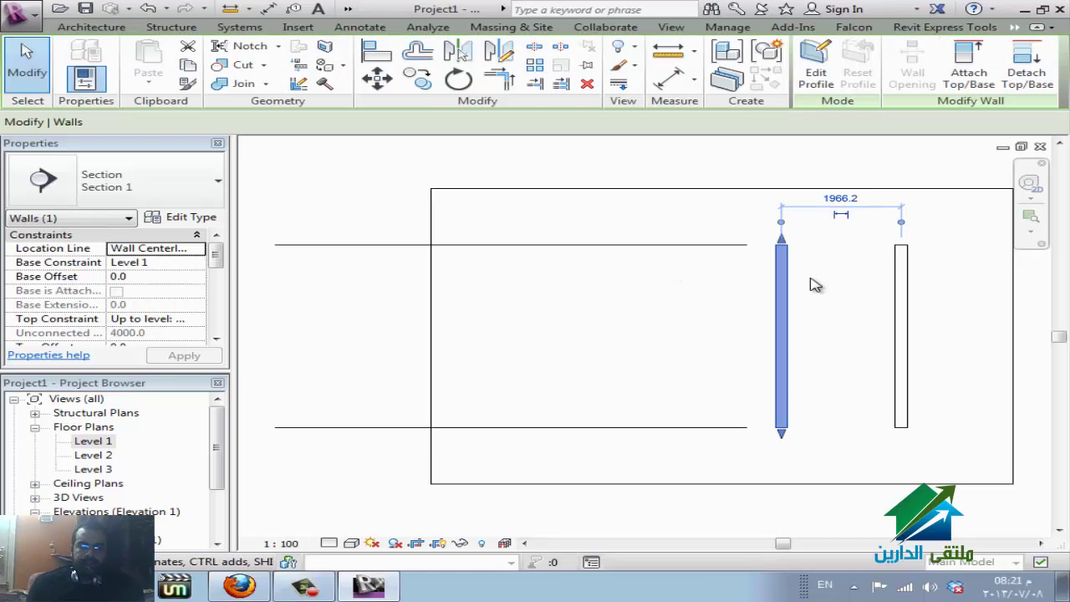
drag(219, 266, 220, 272)
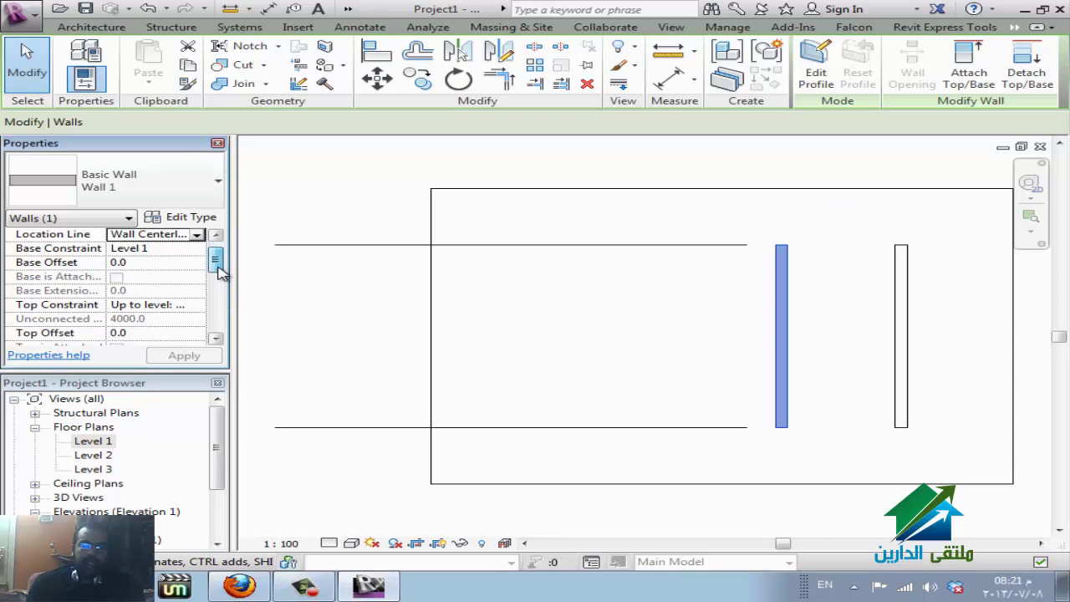
click(908, 314)
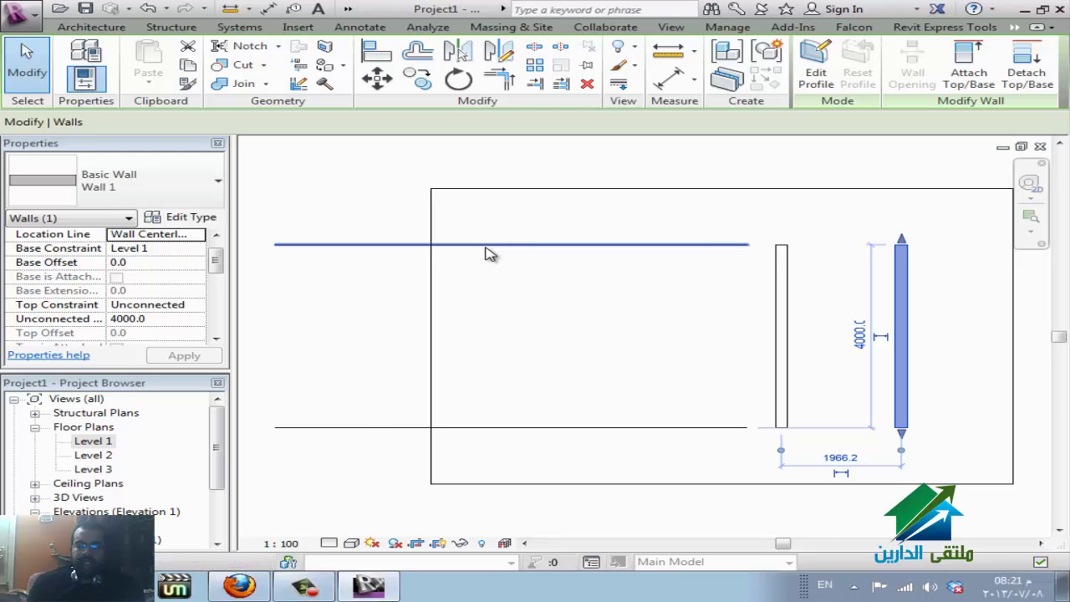
Raise Level 2 to an elevation of 5000
click(490, 249)
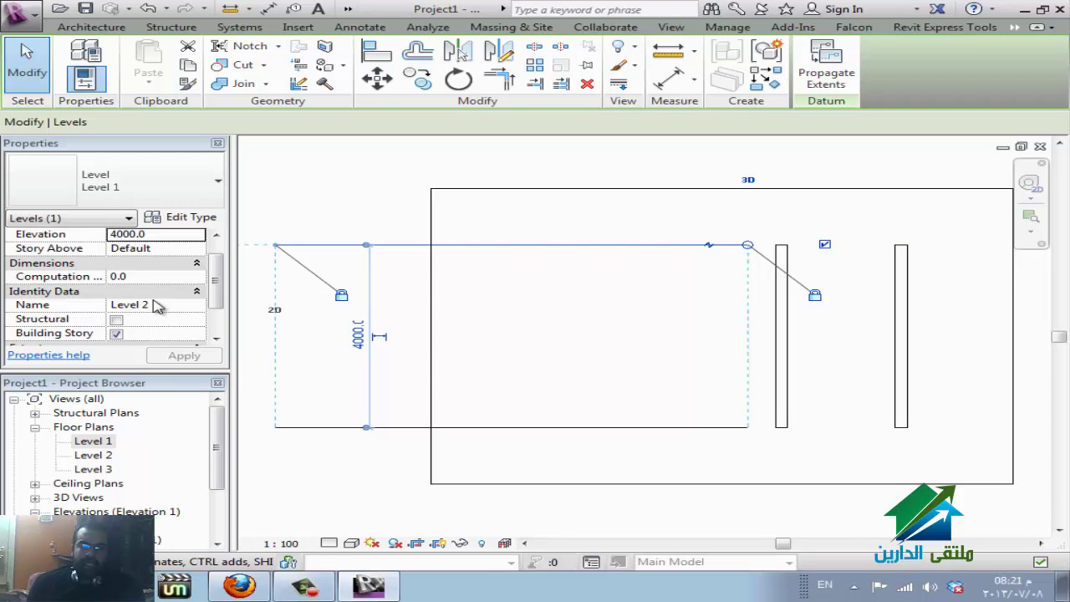
click(175, 238)
text(5000)
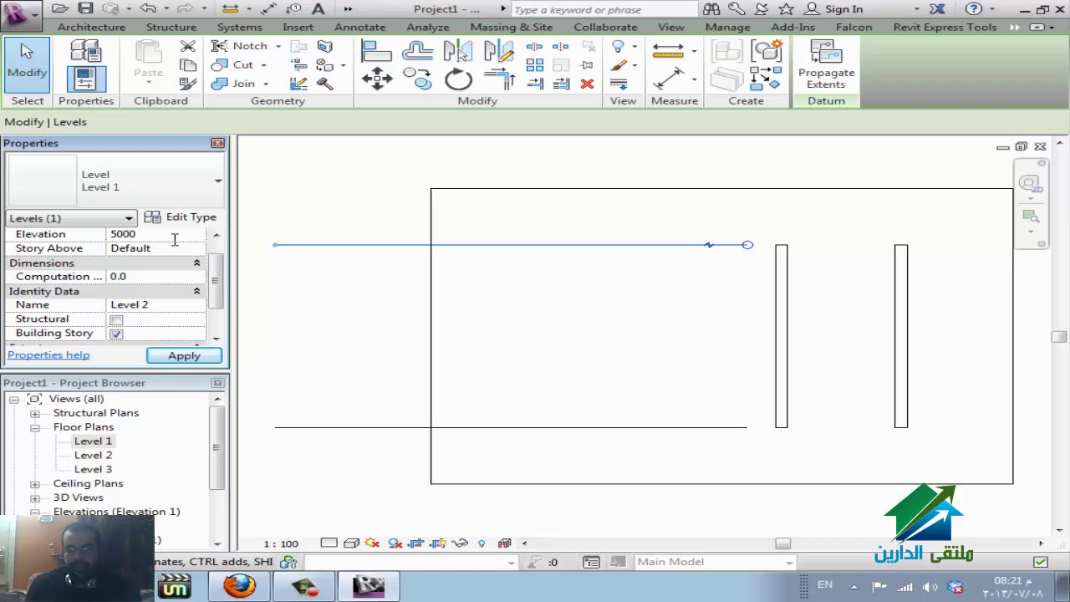
key(Return)
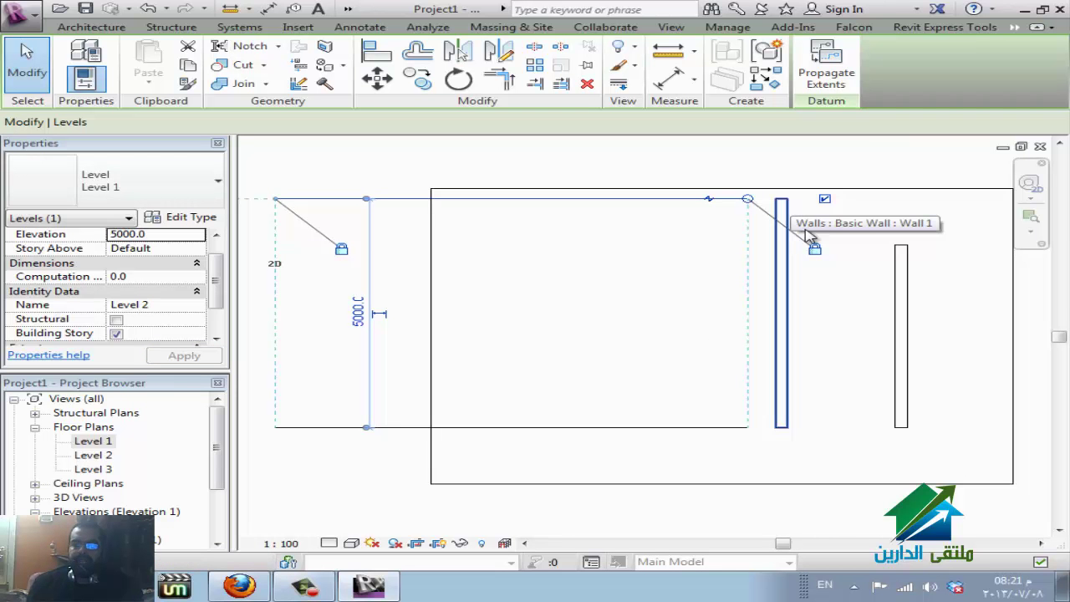
click(950, 330)
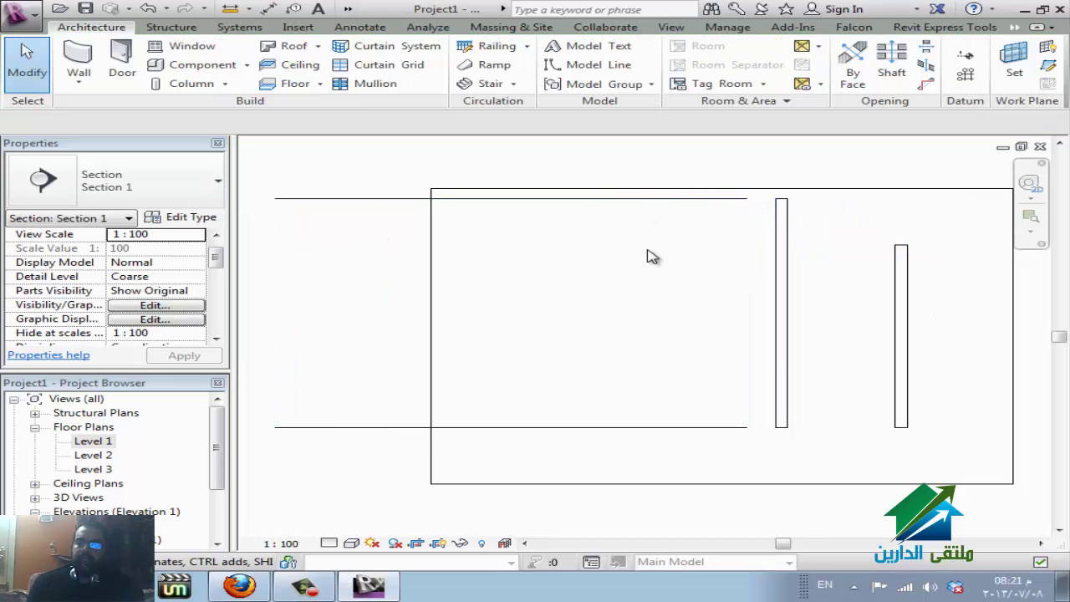
Back on the Level 1 plan, draw a 7400 by 9400 rectangle of walls
key(ctrl+Tab)
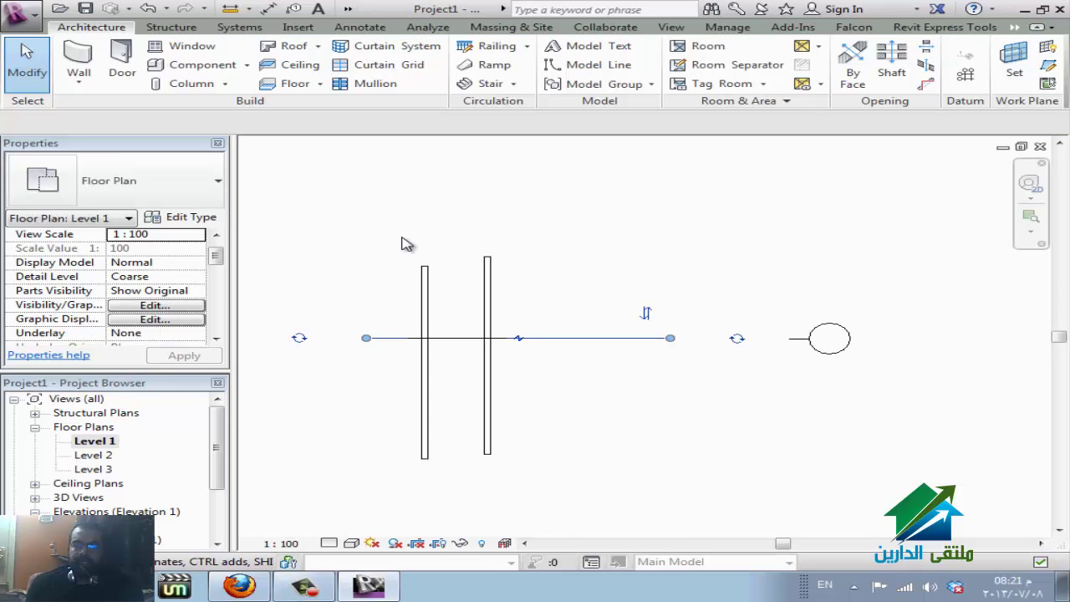
click(633, 363)
scroll(633, 363, down, 1)
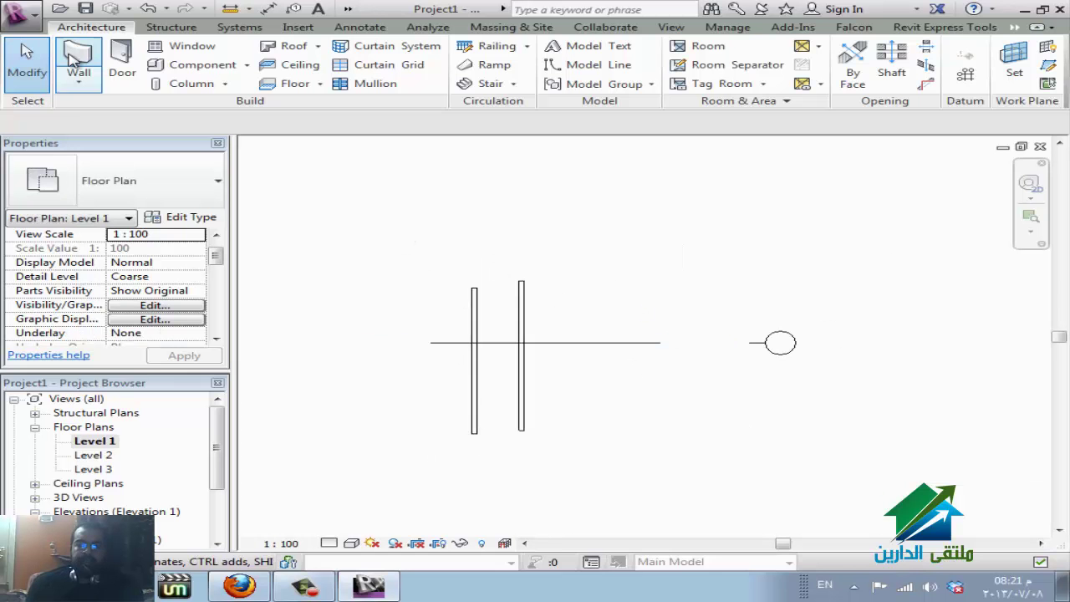
key(w)
key(a)
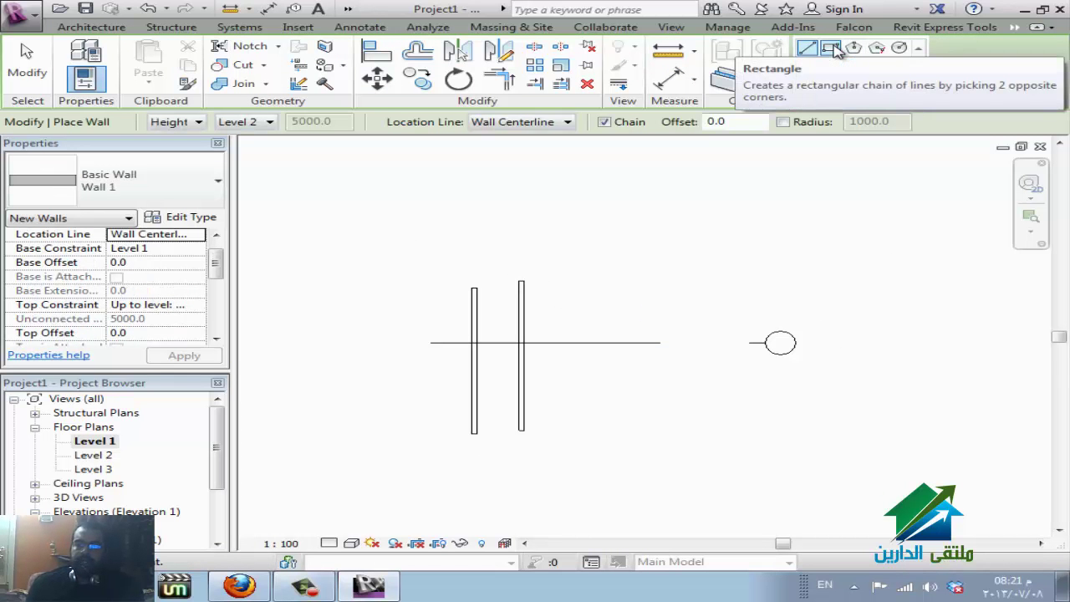
click(832, 48)
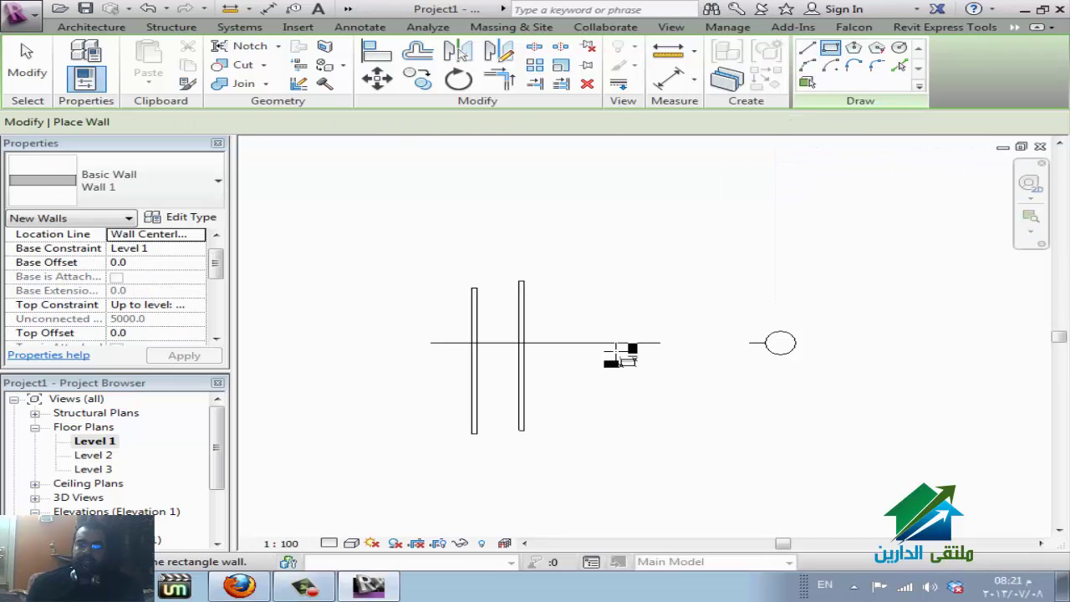
click(545, 432)
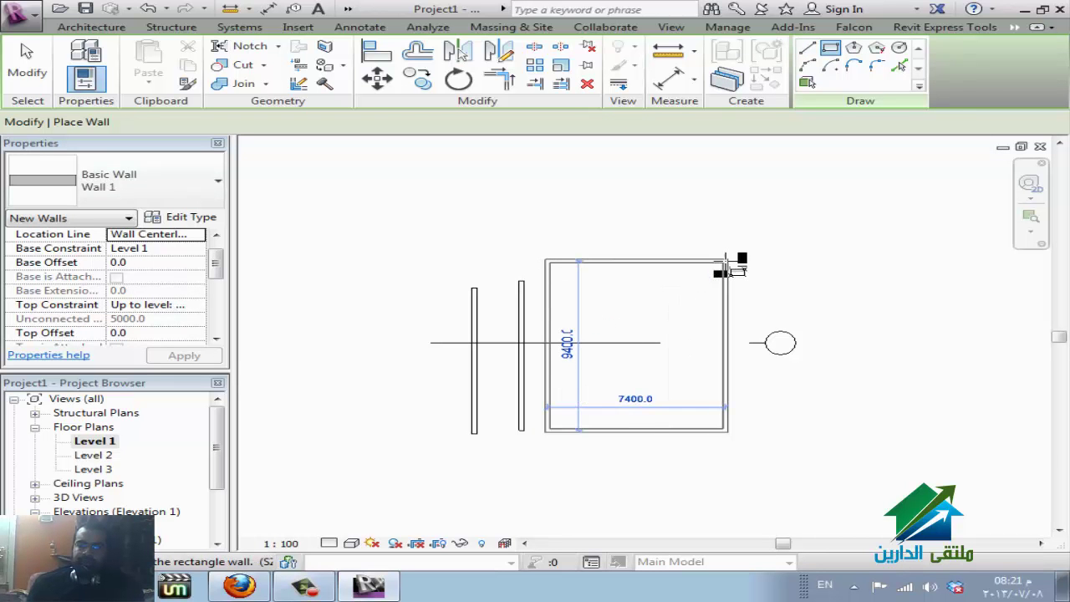
click(726, 262)
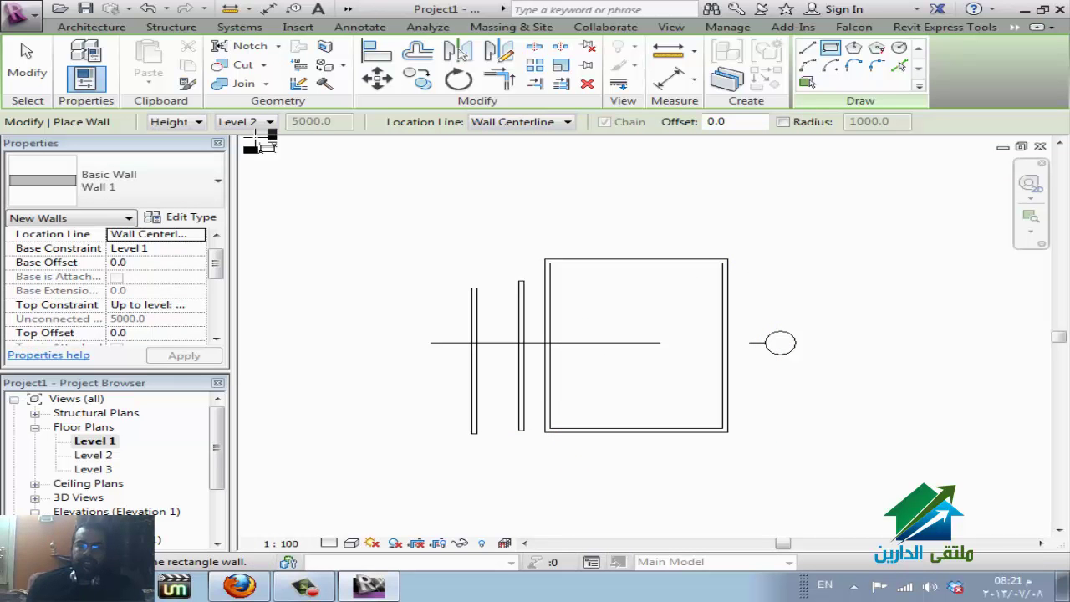
Set the walls' top constraint to Level 3, keeping the location line at Wall Centerline
click(199, 121)
click(196, 122)
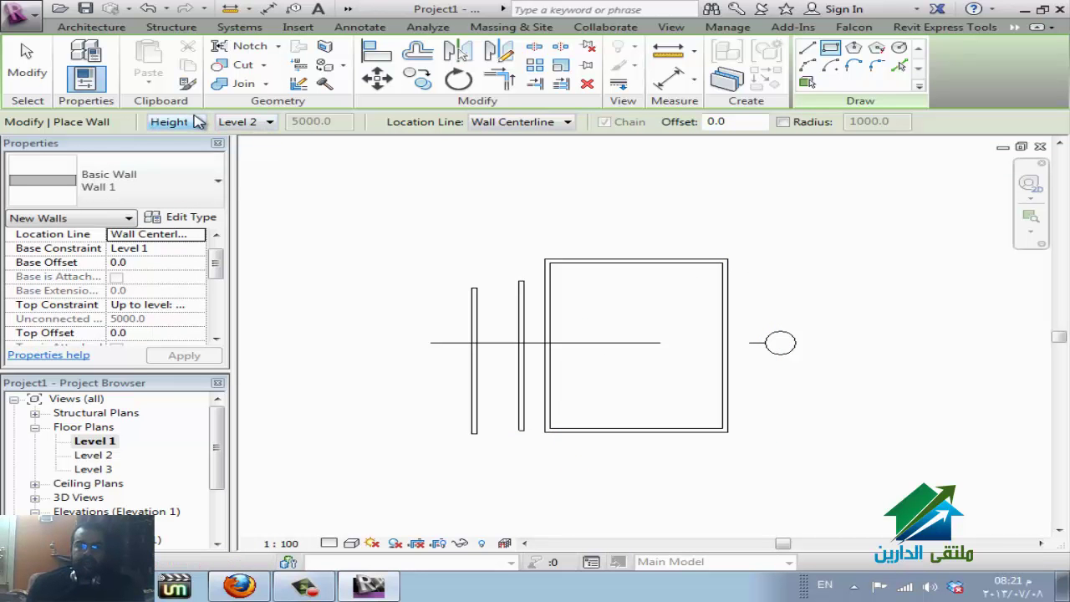
click(251, 125)
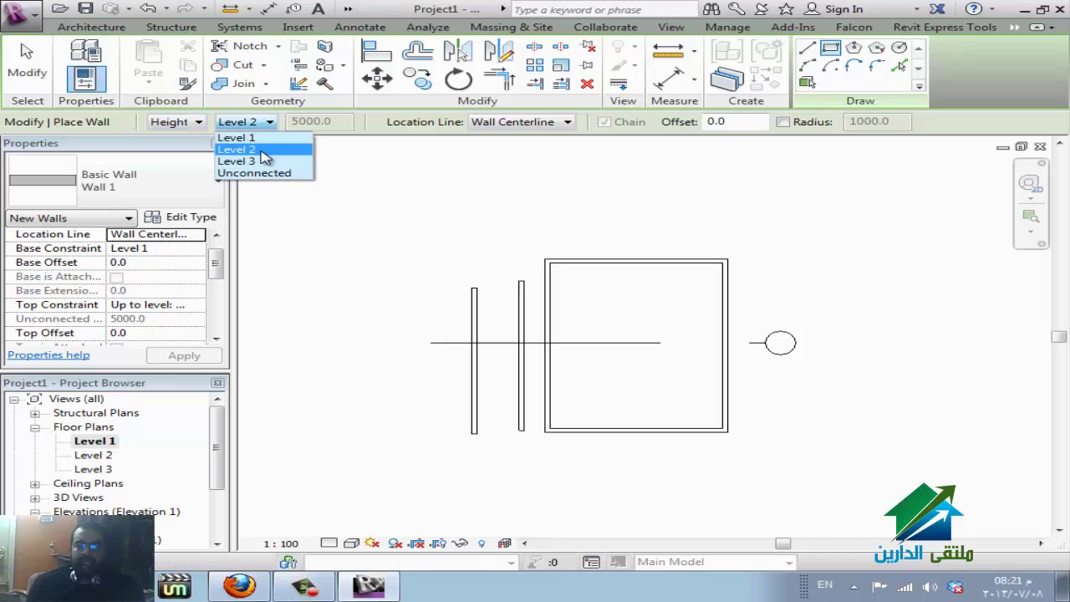
click(276, 173)
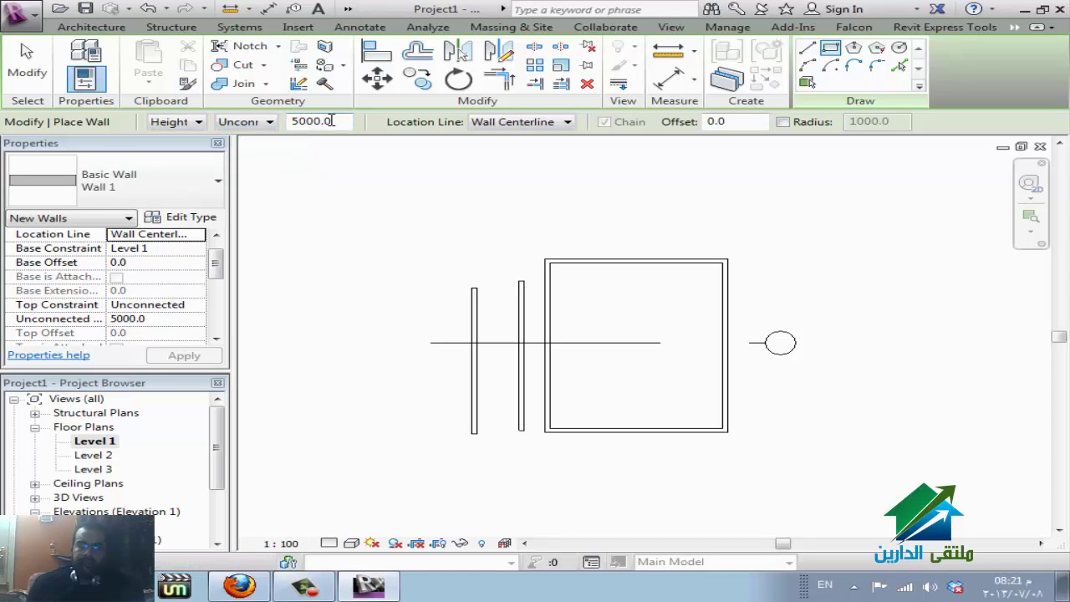
click(263, 125)
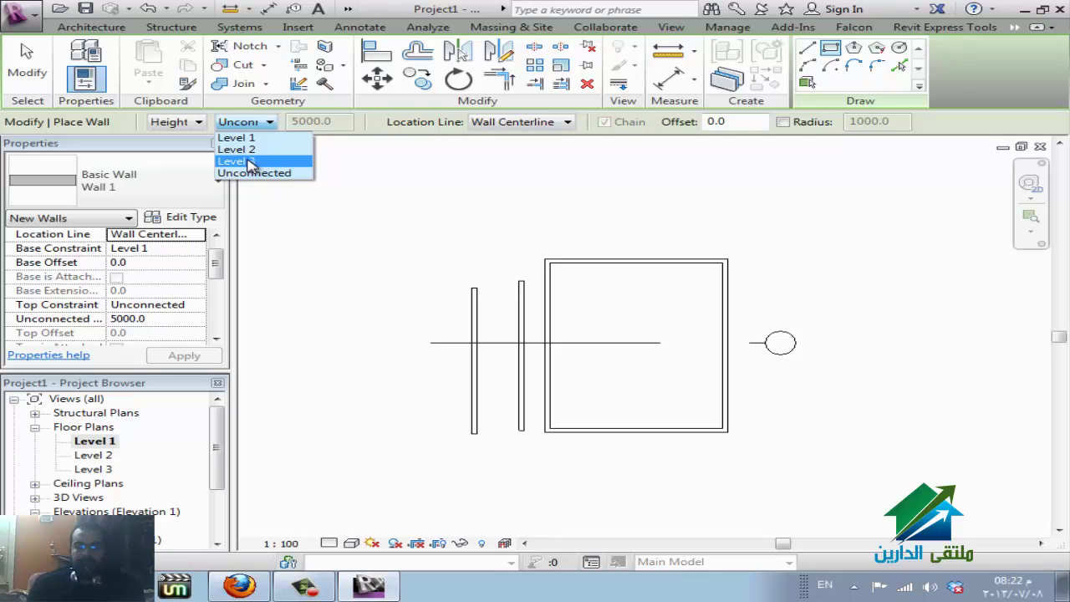
click(249, 161)
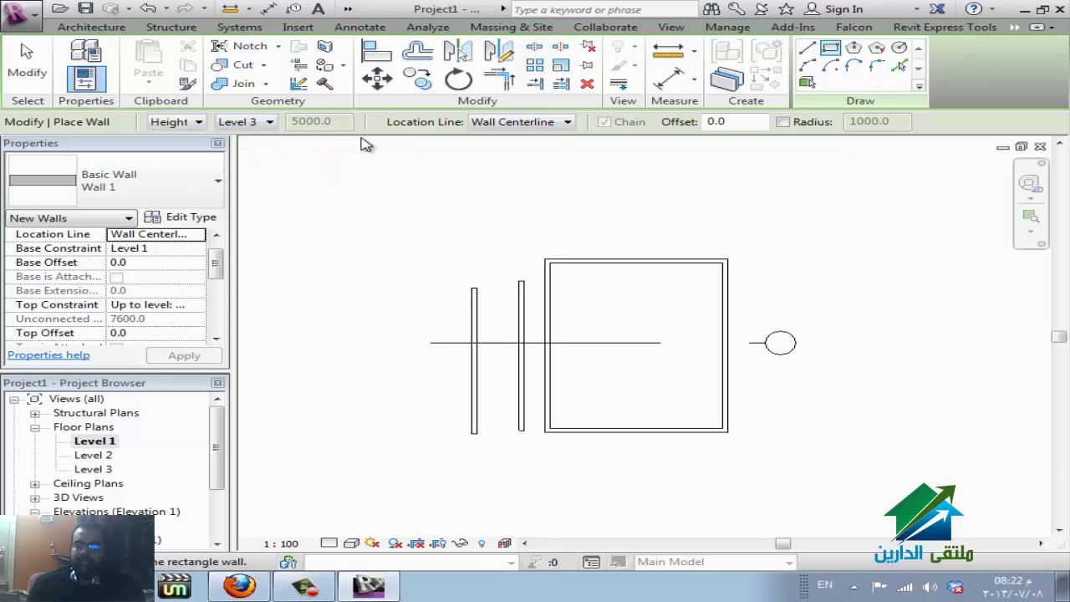
click(559, 126)
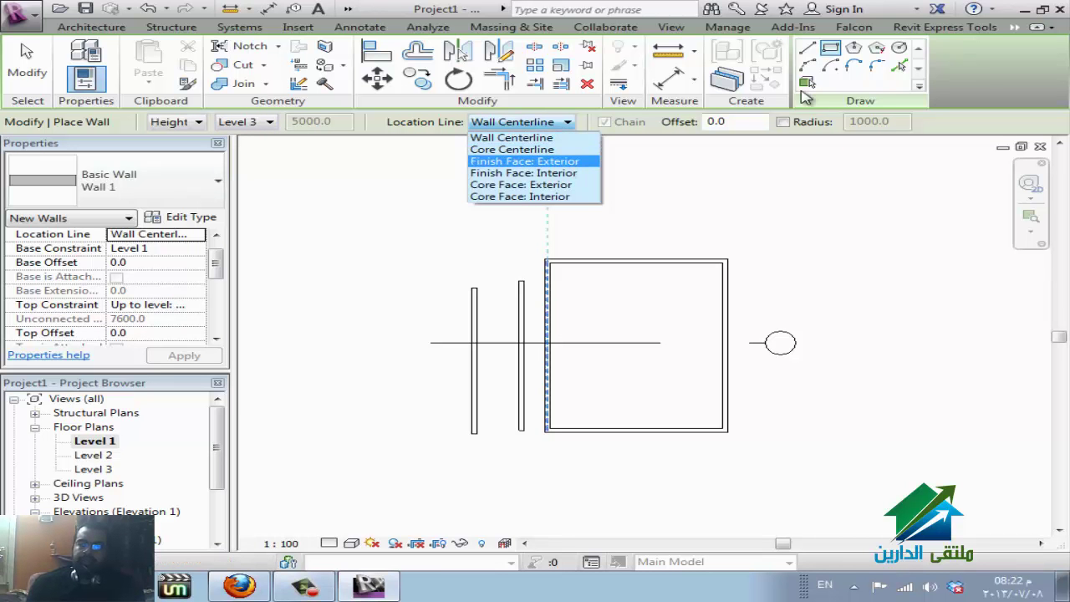
Draw a long straight vertical wall to the left of the earlier walls
click(807, 47)
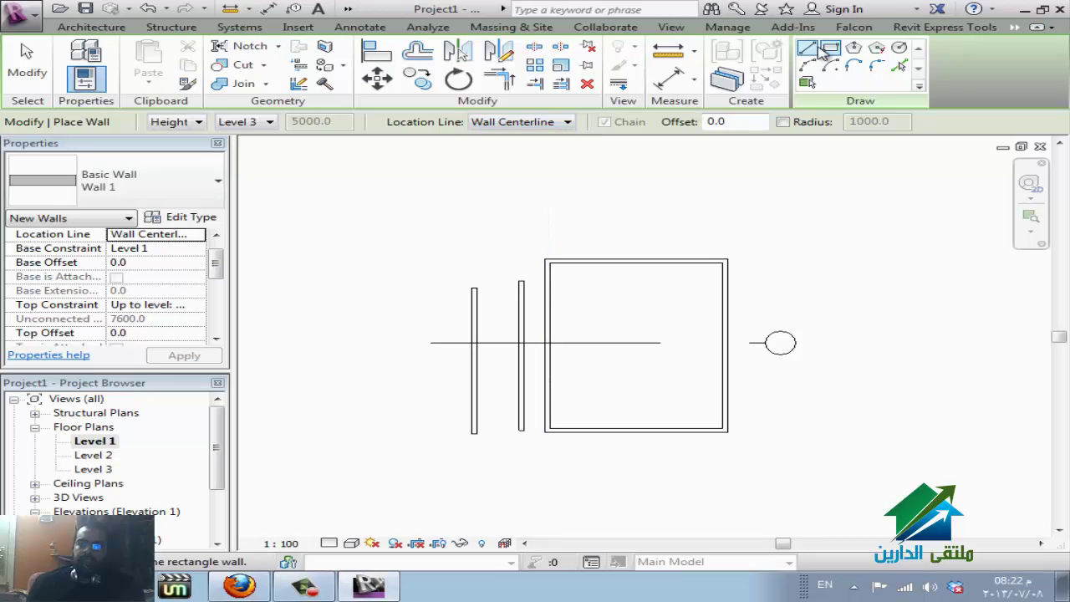
click(330, 445)
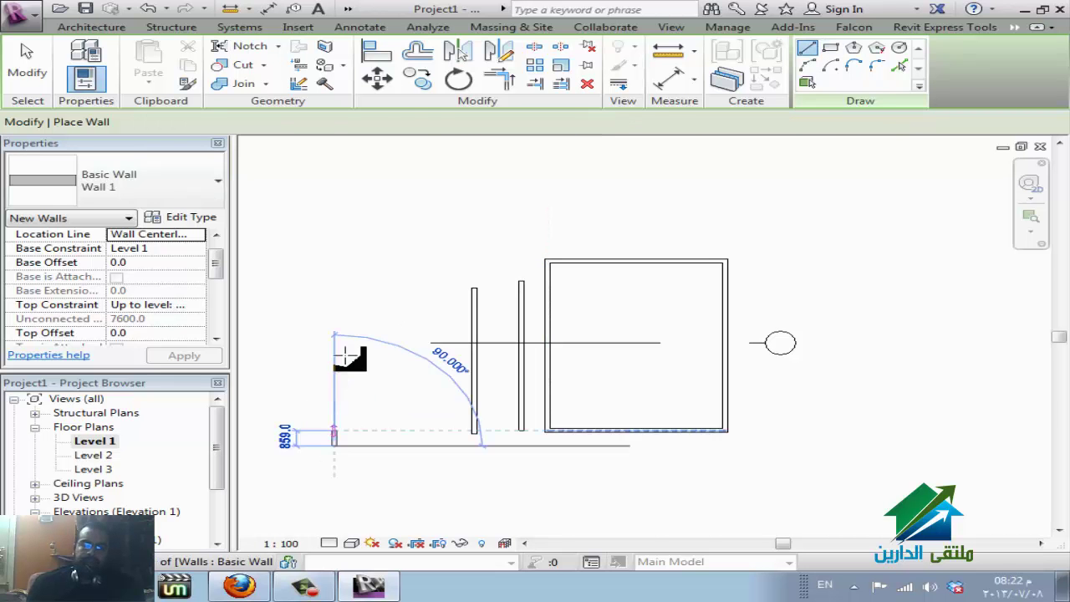
scroll(331, 251, up, 2)
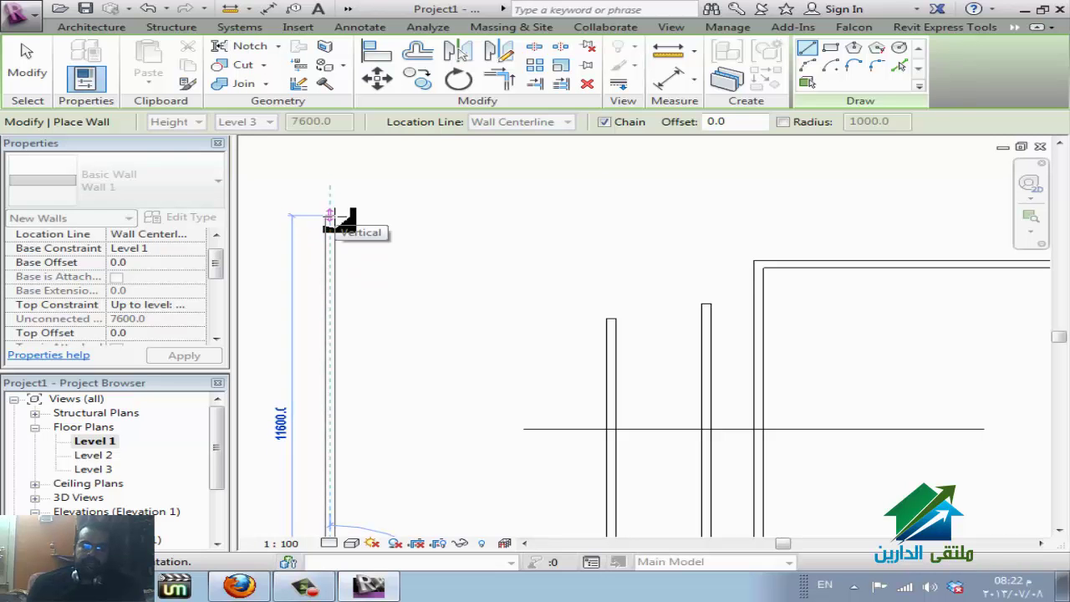
click(330, 216)
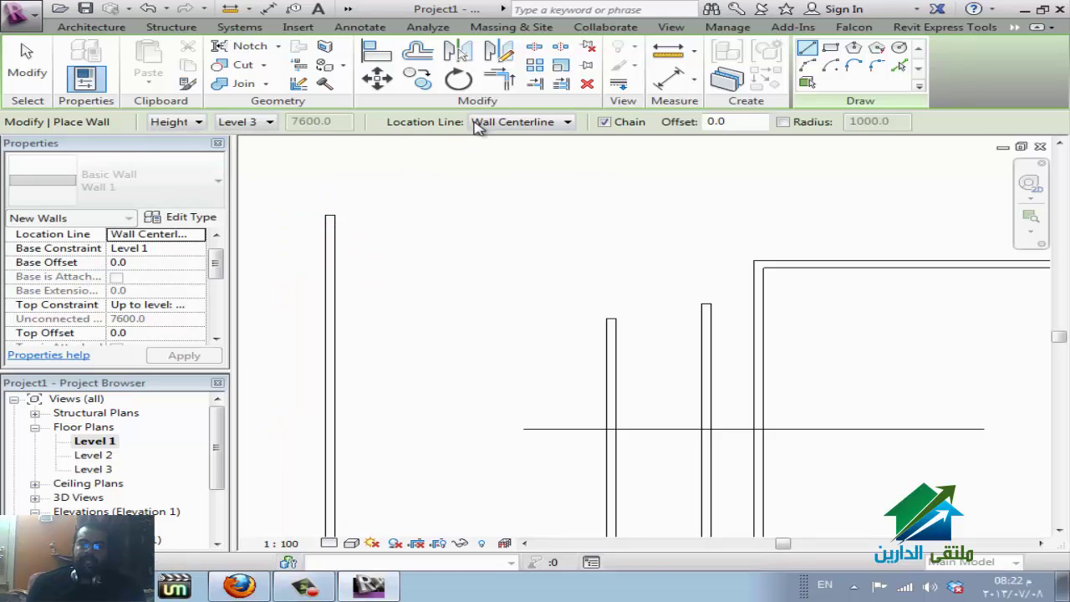
Switch the location line to Finish Face: Exterior and draw a second vertical wall
click(475, 123)
click(540, 164)
click(417, 530)
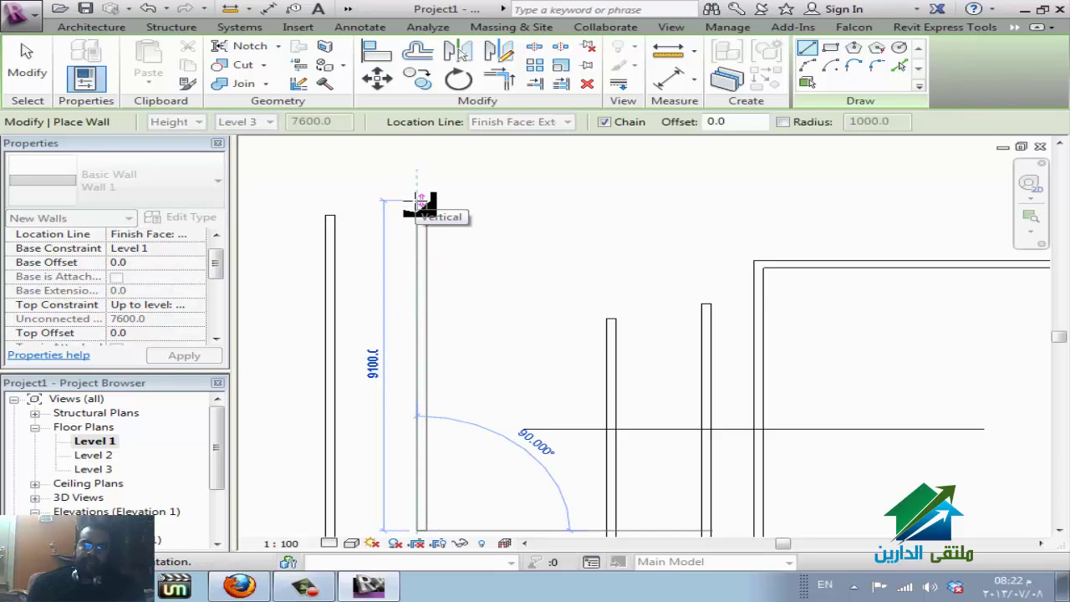
click(420, 201)
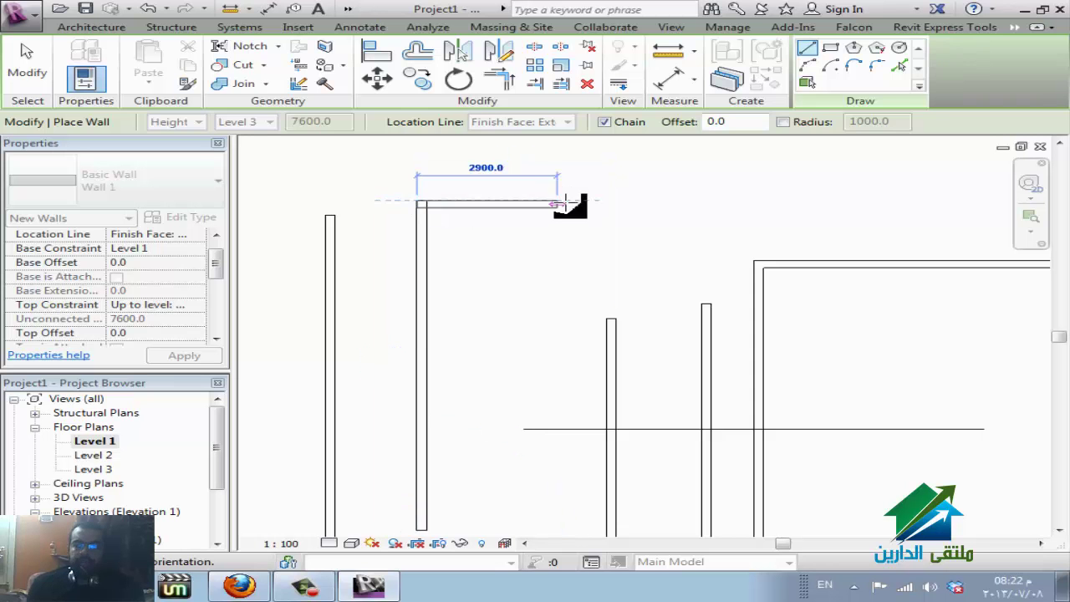
key(Escape)
key(Escape)
scroll(502, 243, down, 2)
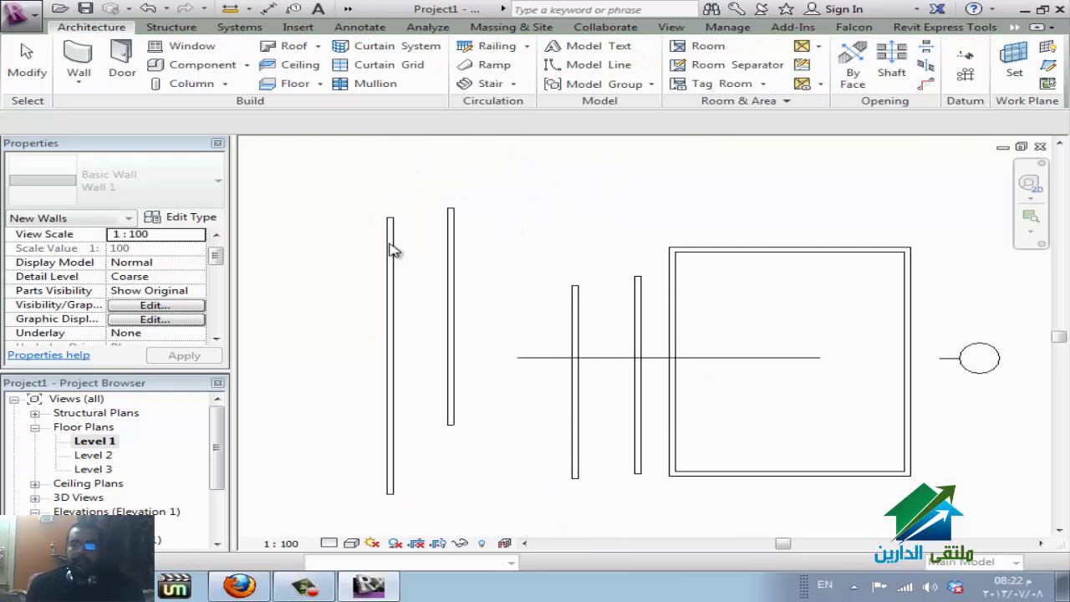
scroll(390, 245, down, 1)
Draw an inscribed six-sided polygon of walls, radius about 7000, below the room
click(78, 63)
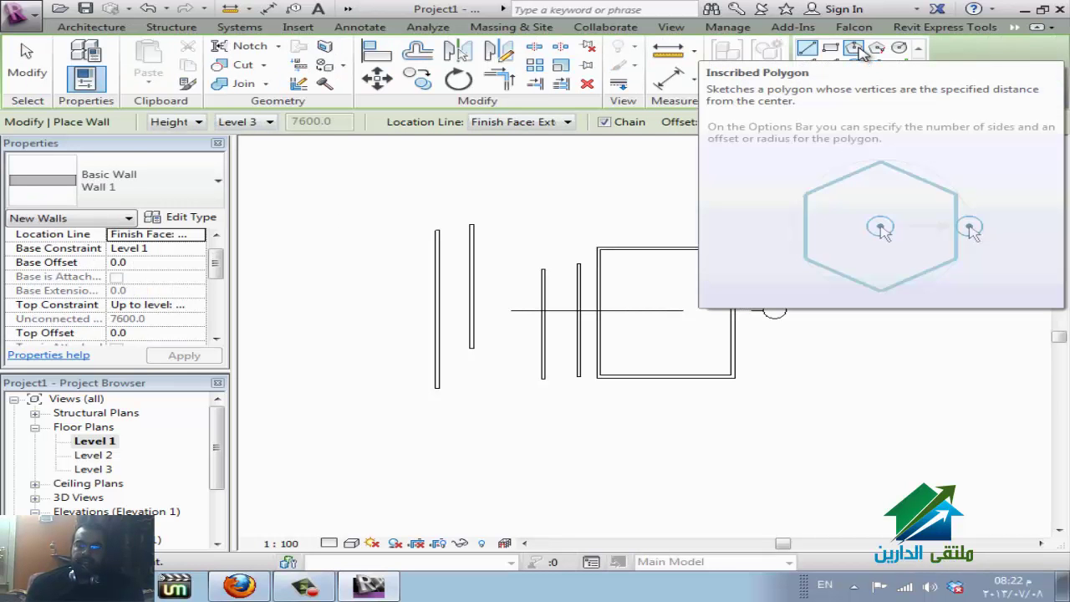
mouse_move(853, 48)
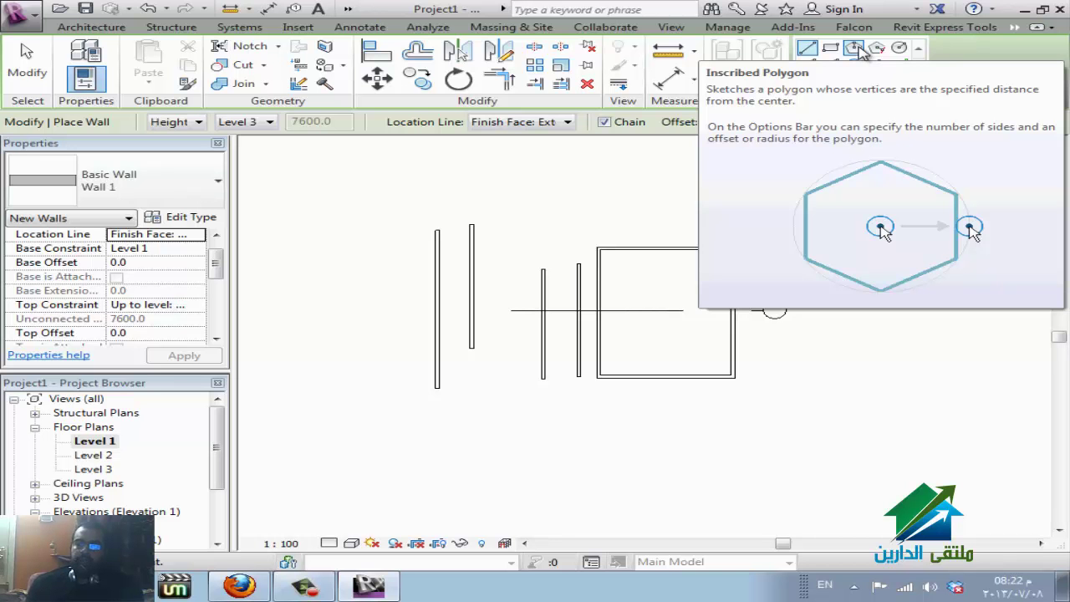
click(861, 51)
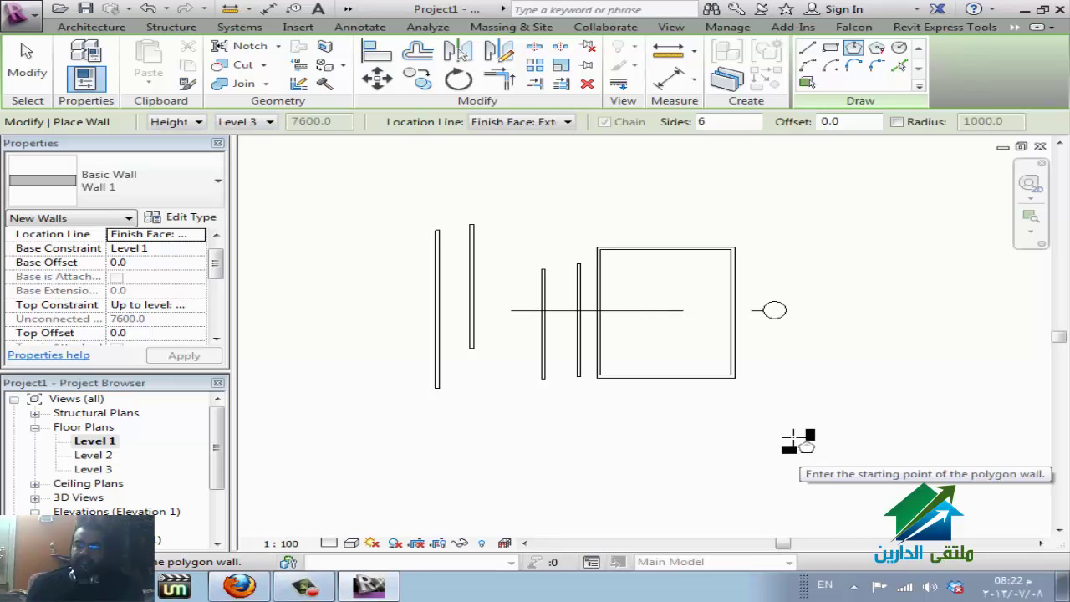
click(705, 490)
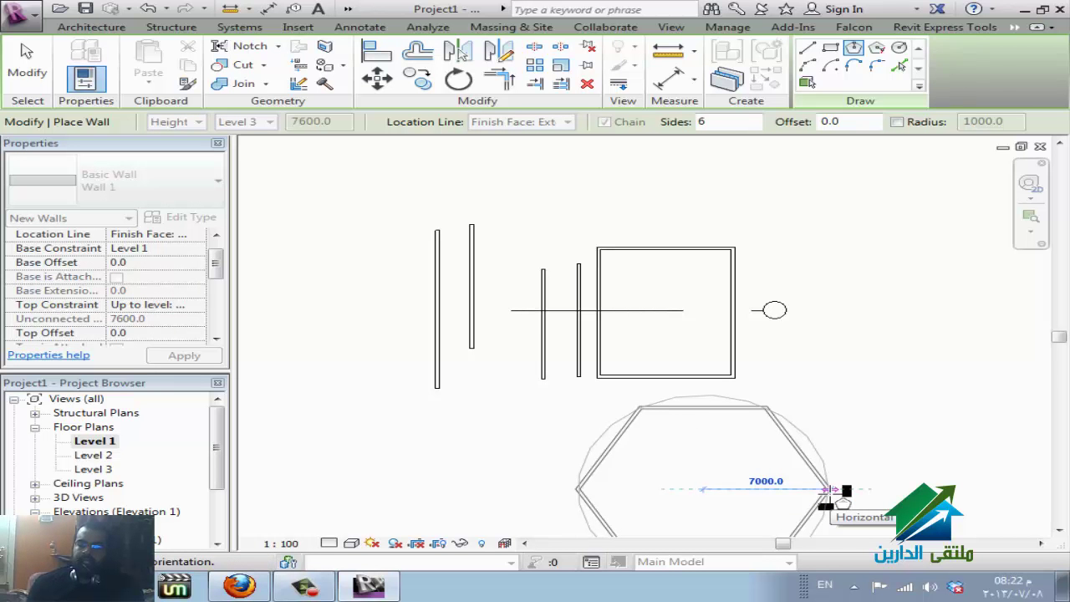
click(829, 490)
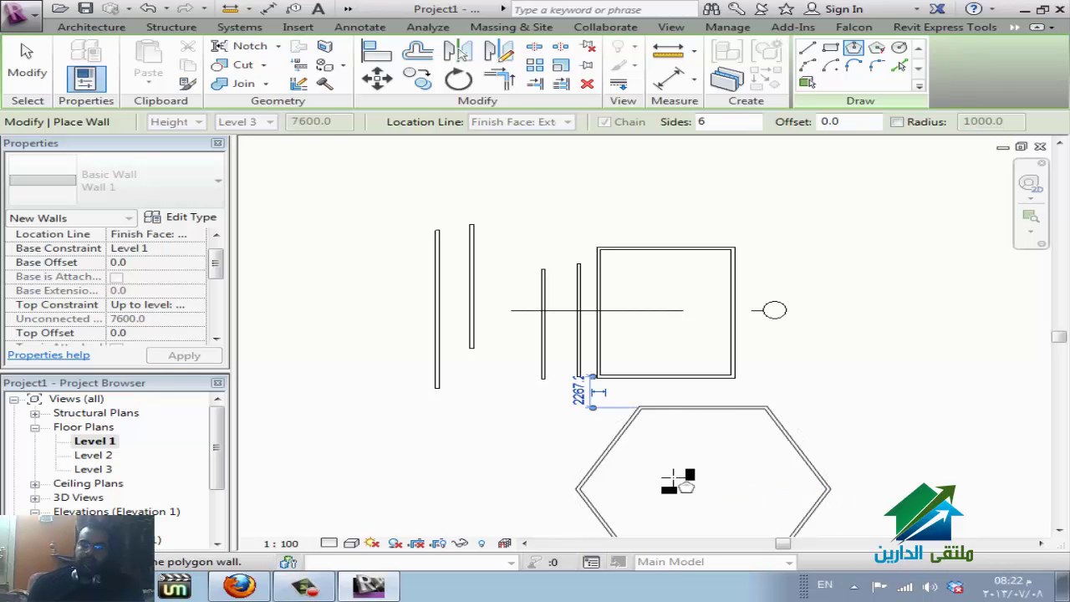
Draw a circumscribed hexagon of walls beside the right side of the room
click(876, 50)
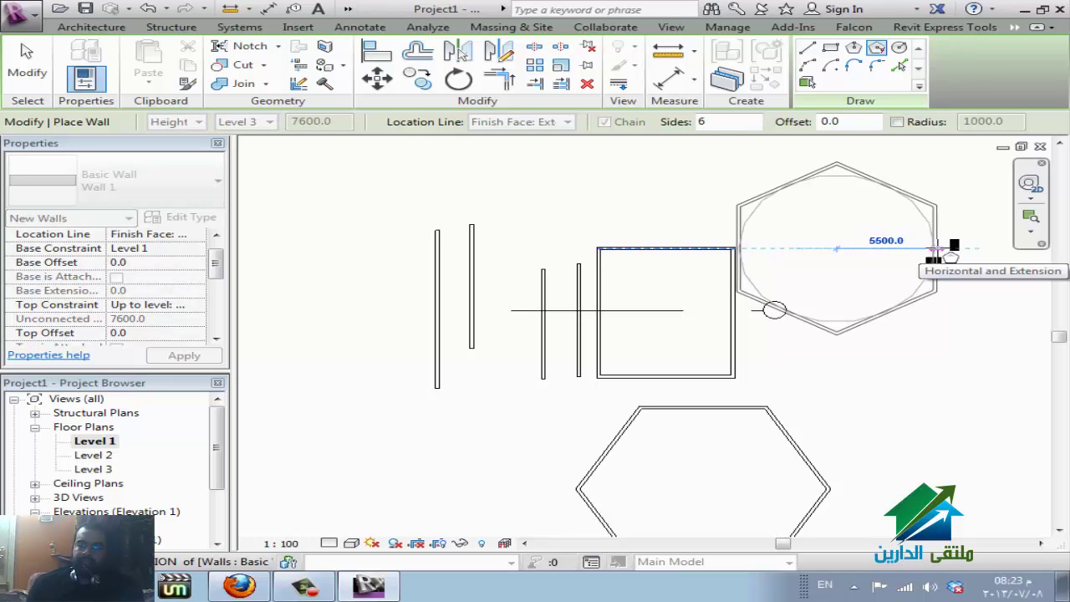
click(937, 248)
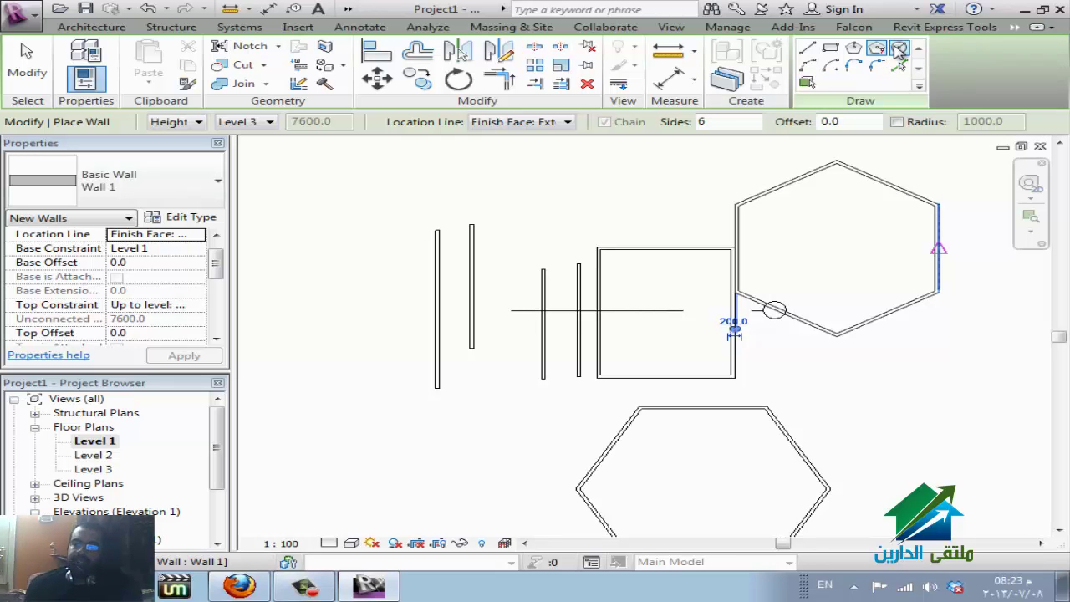
Draw a circular wall lower right of the room, between the two hexagons
click(898, 50)
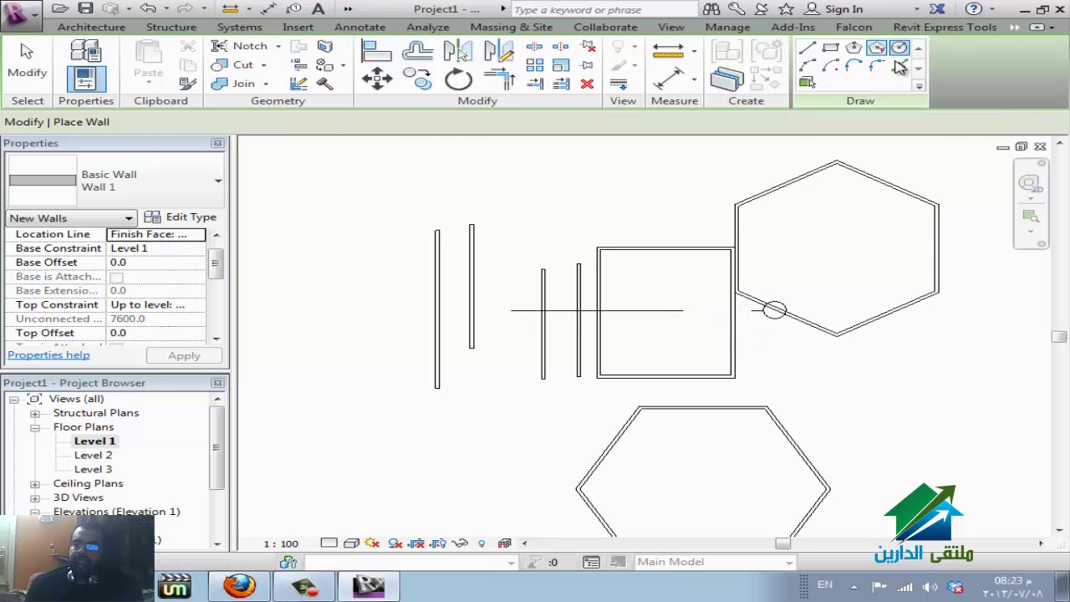
click(896, 409)
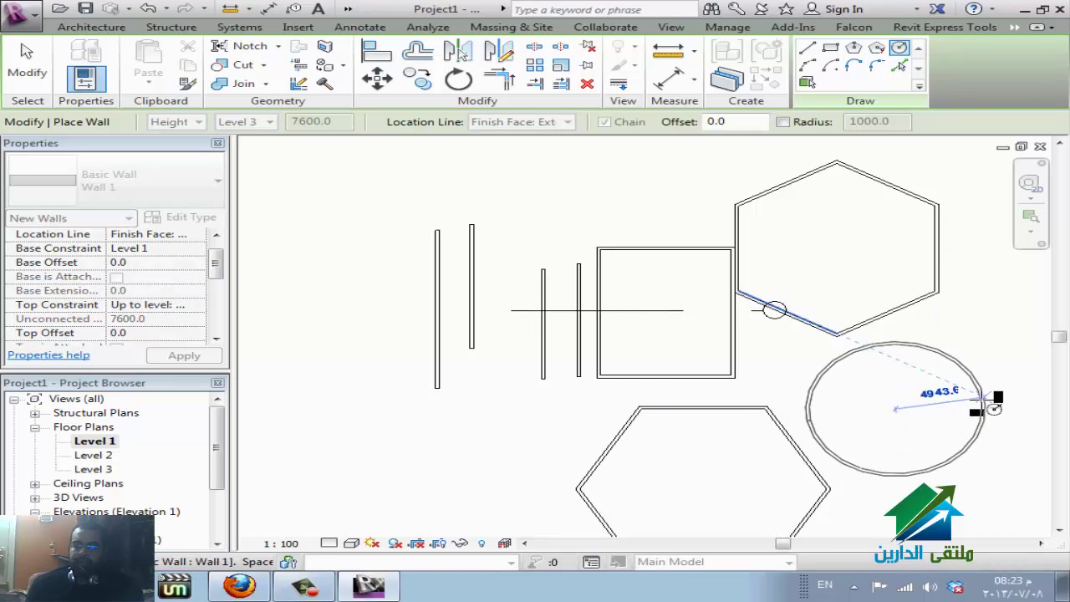
click(987, 410)
key(Escape)
key(Escape)
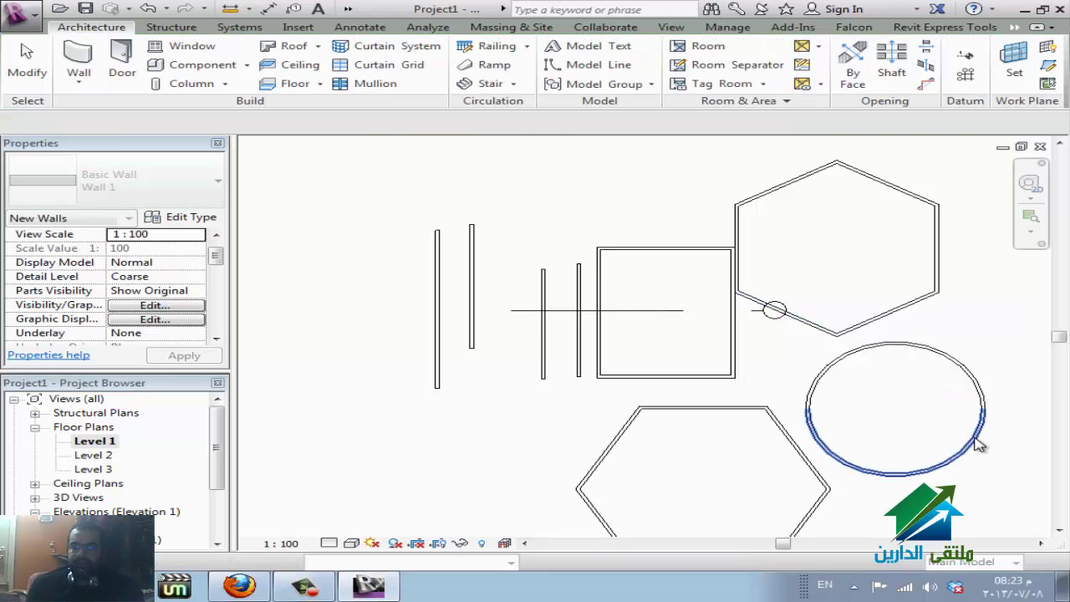
Change the circular wall's radius to 5000
click(979, 445)
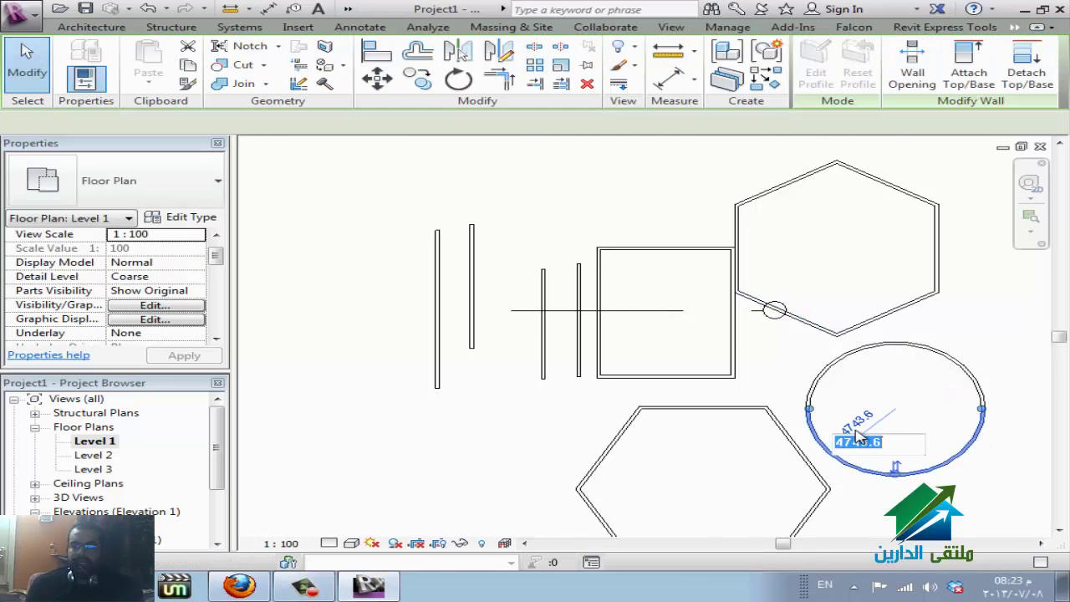
click(855, 430)
text(5000)
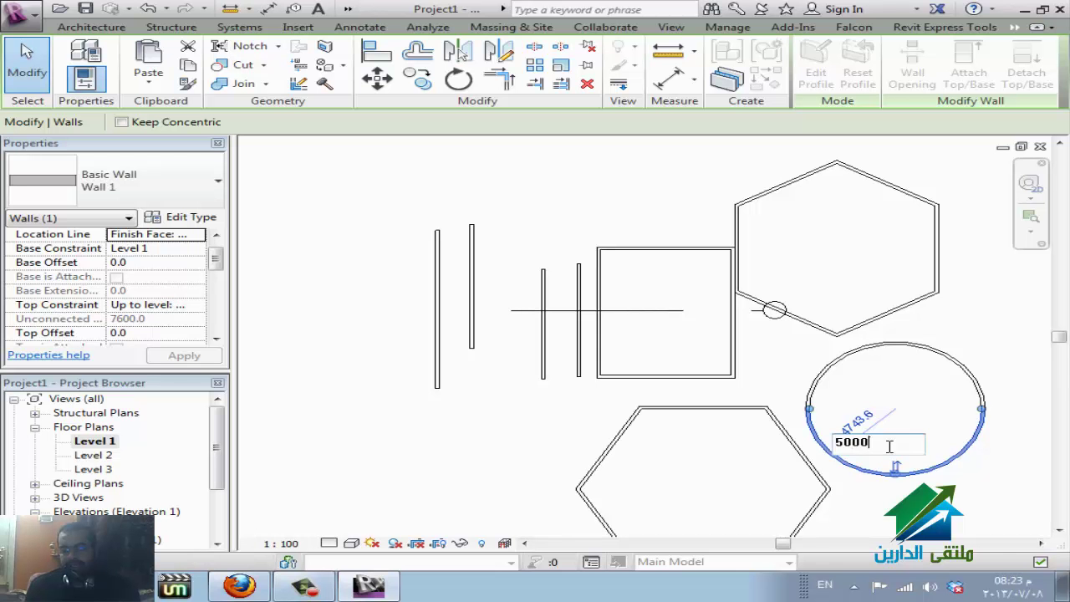
key(Return)
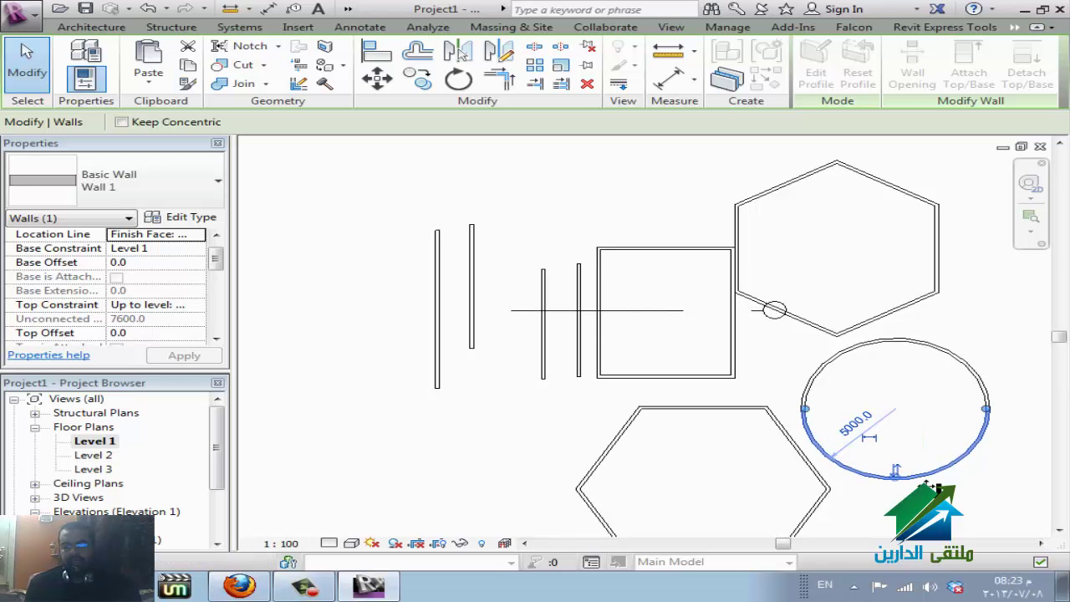
click(779, 328)
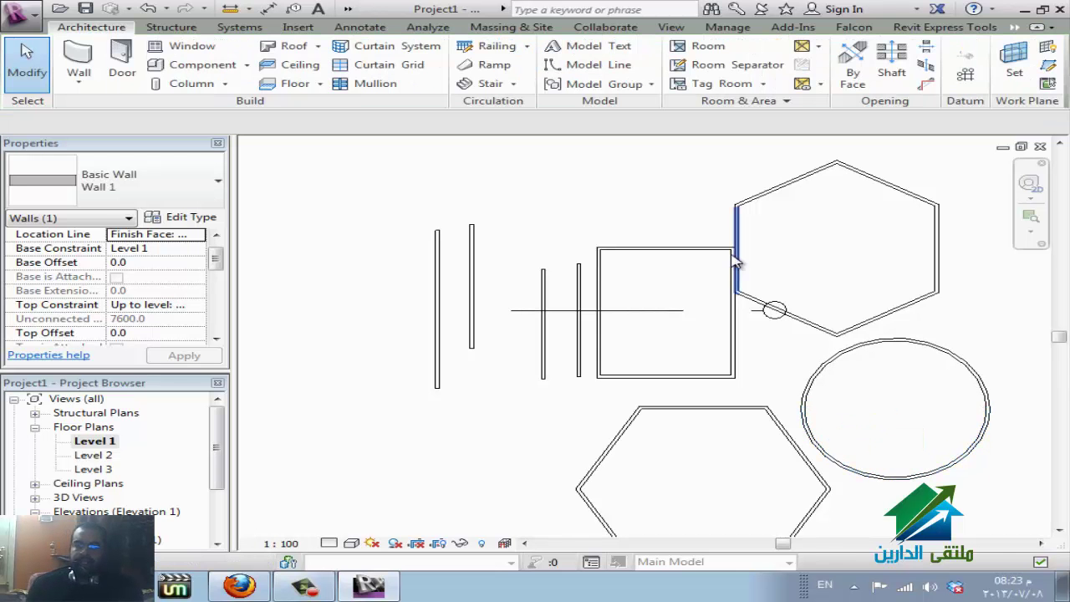
scroll(757, 276, down, 3)
click(883, 423)
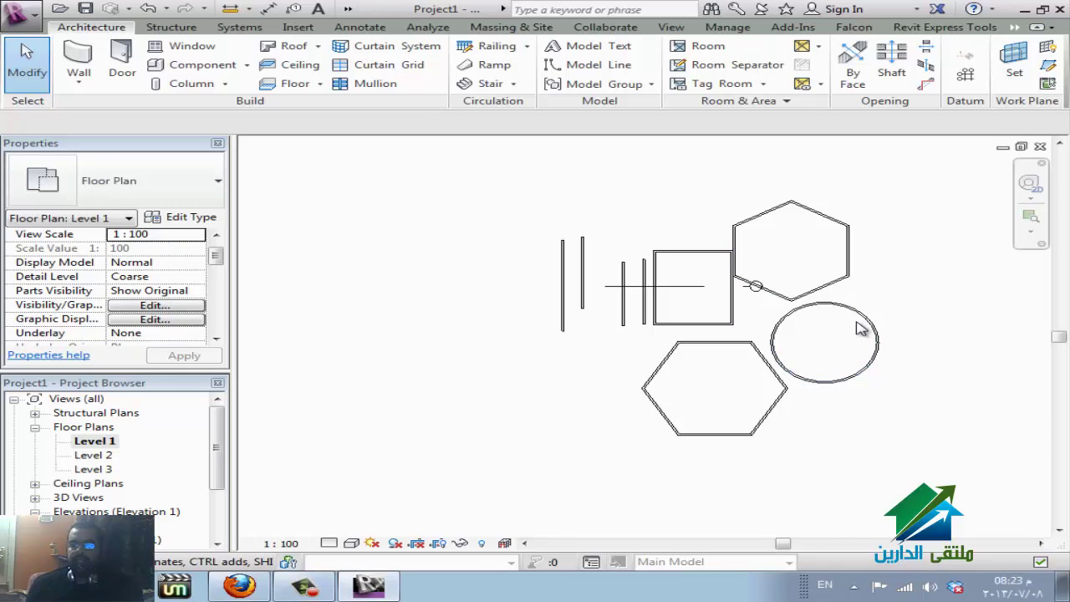
click(78, 65)
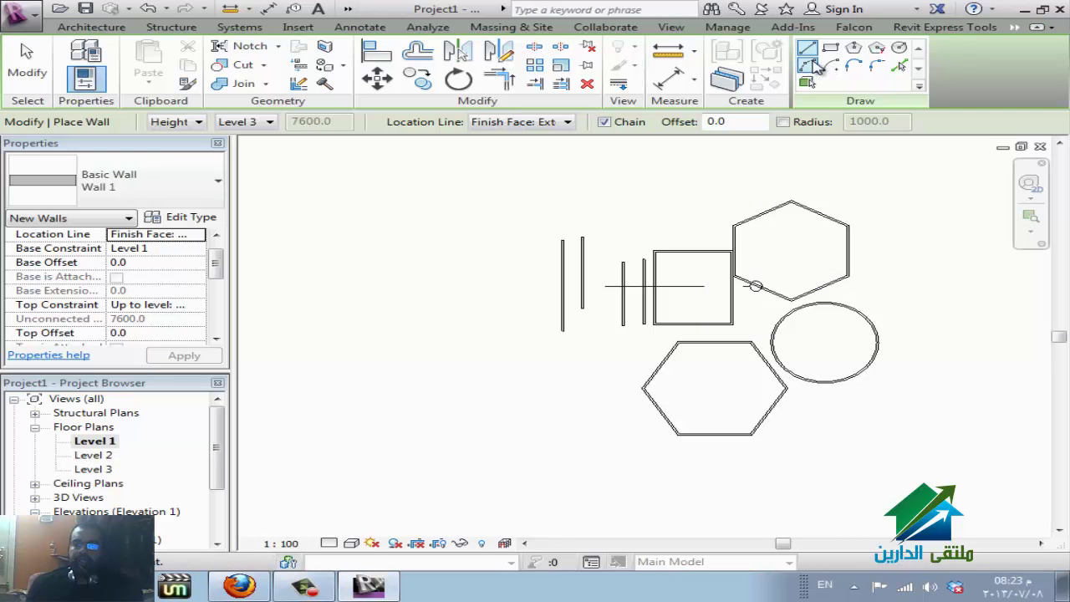
click(810, 65)
click(368, 261)
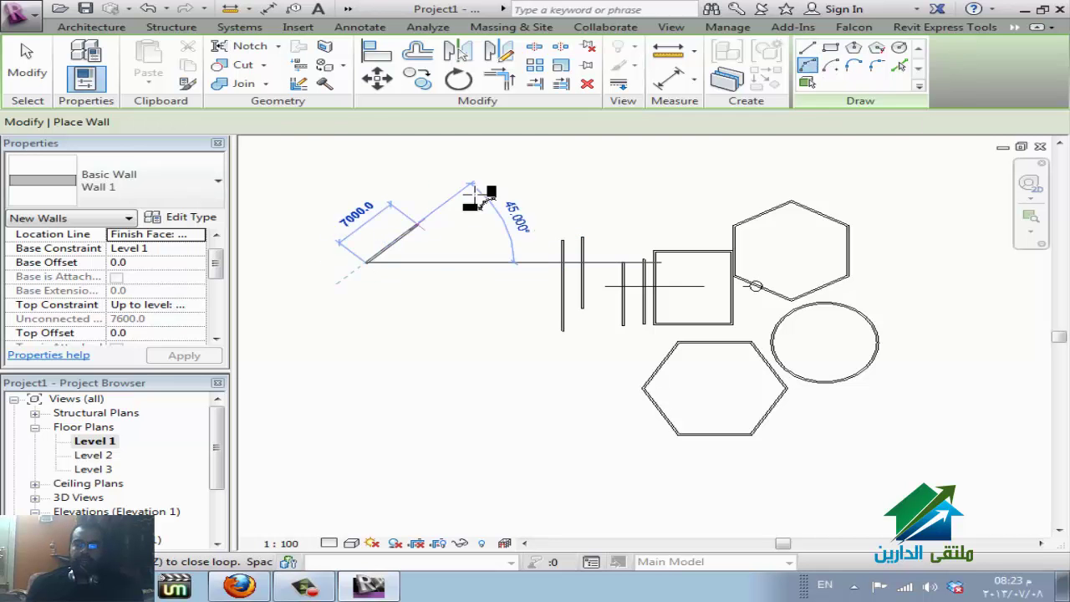
click(502, 172)
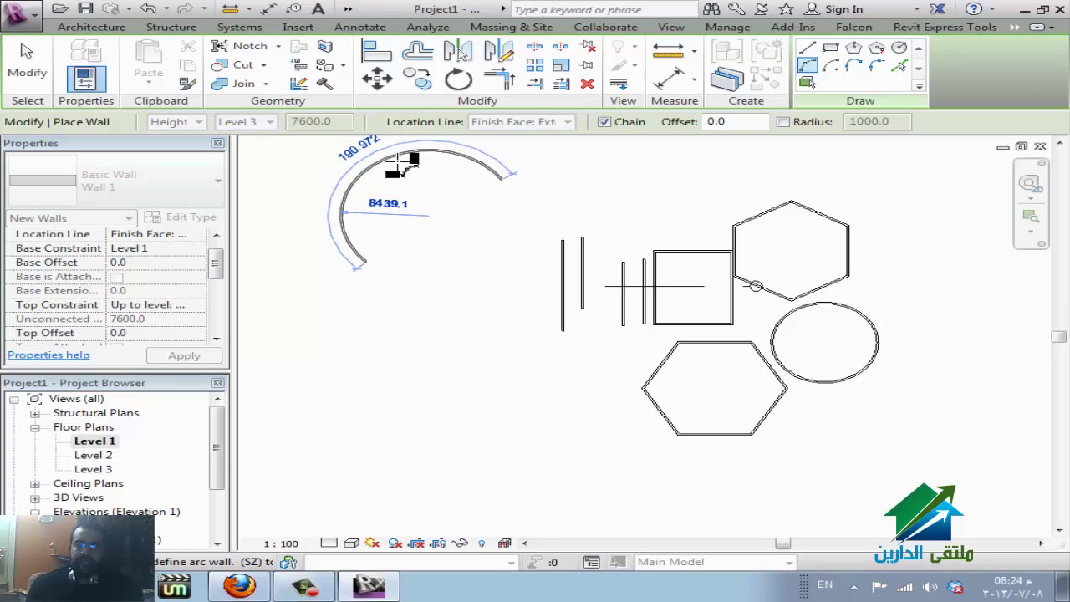
click(405, 172)
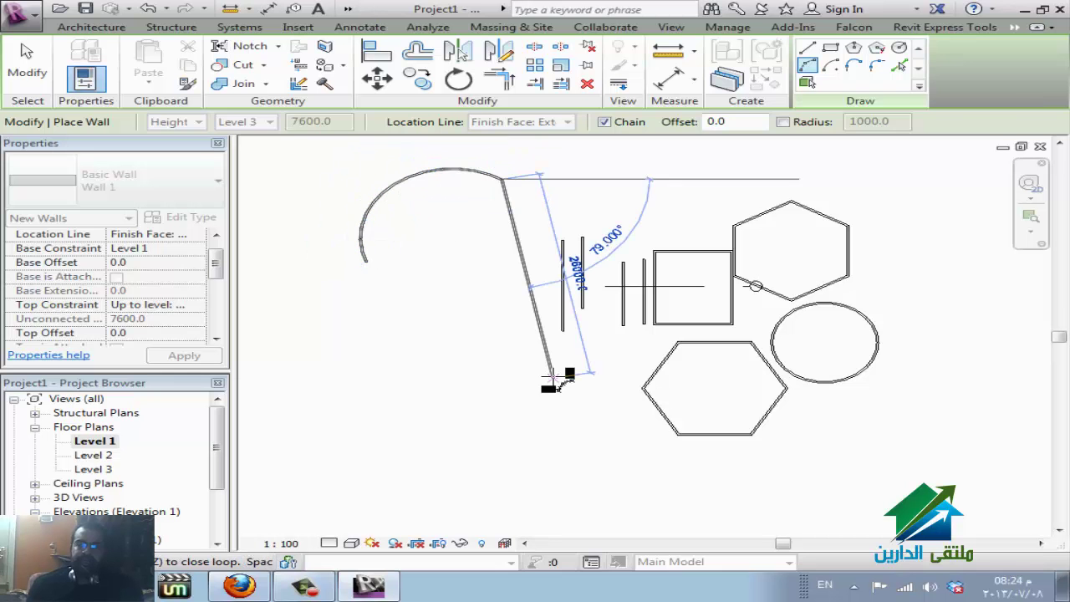
key(Escape)
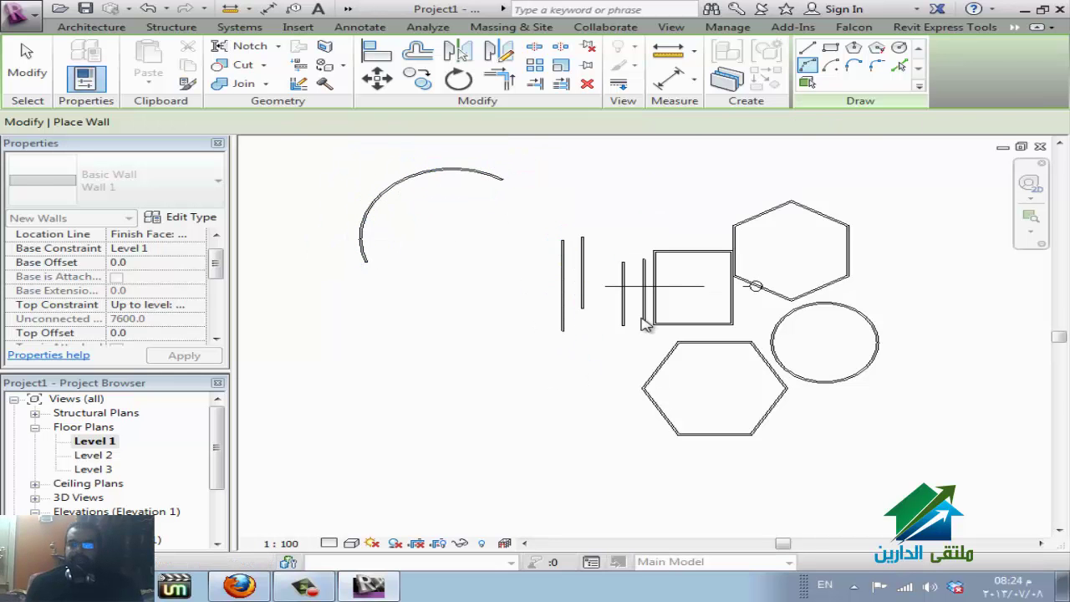
key(Escape)
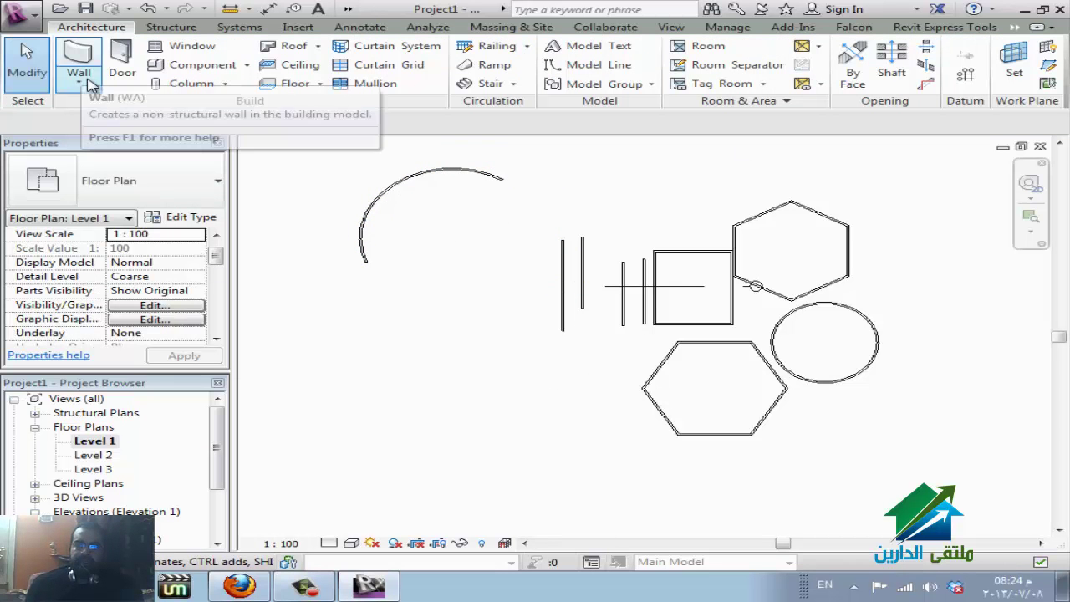
click(87, 80)
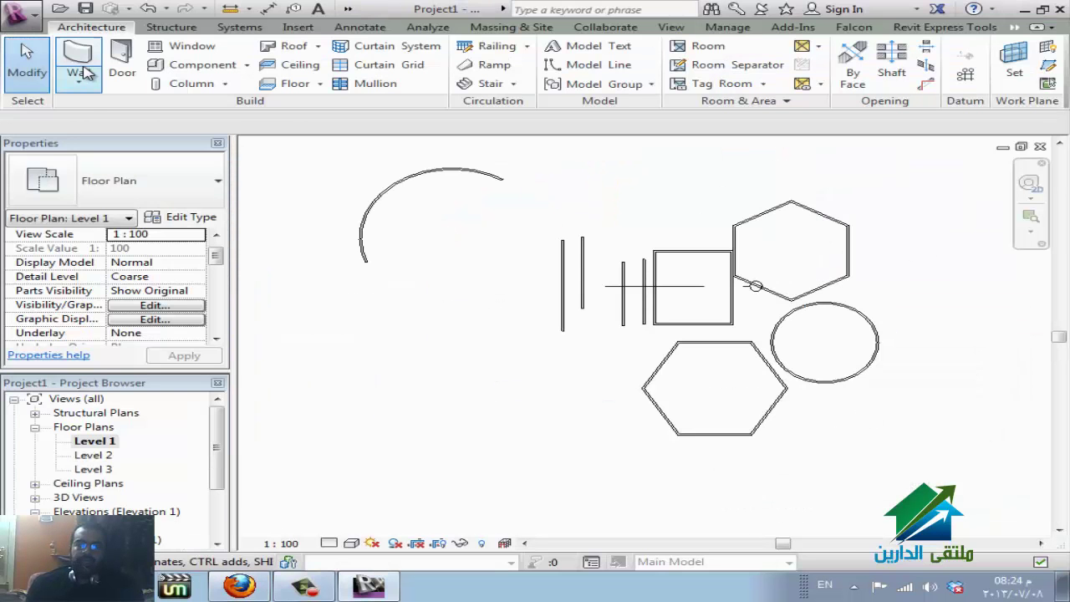
click(79, 71)
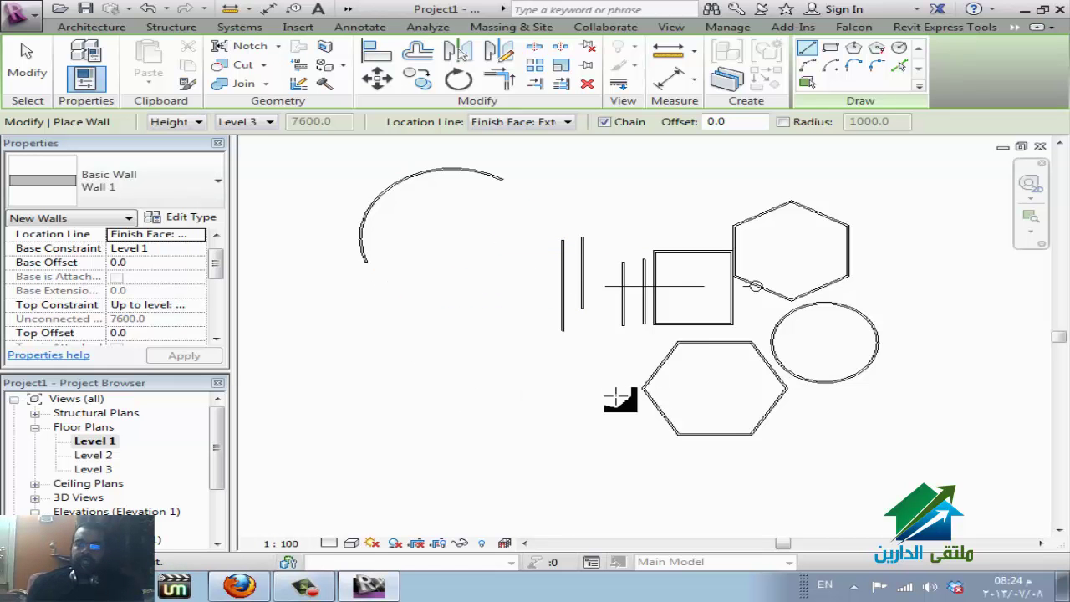
scroll(619, 399, down, 1)
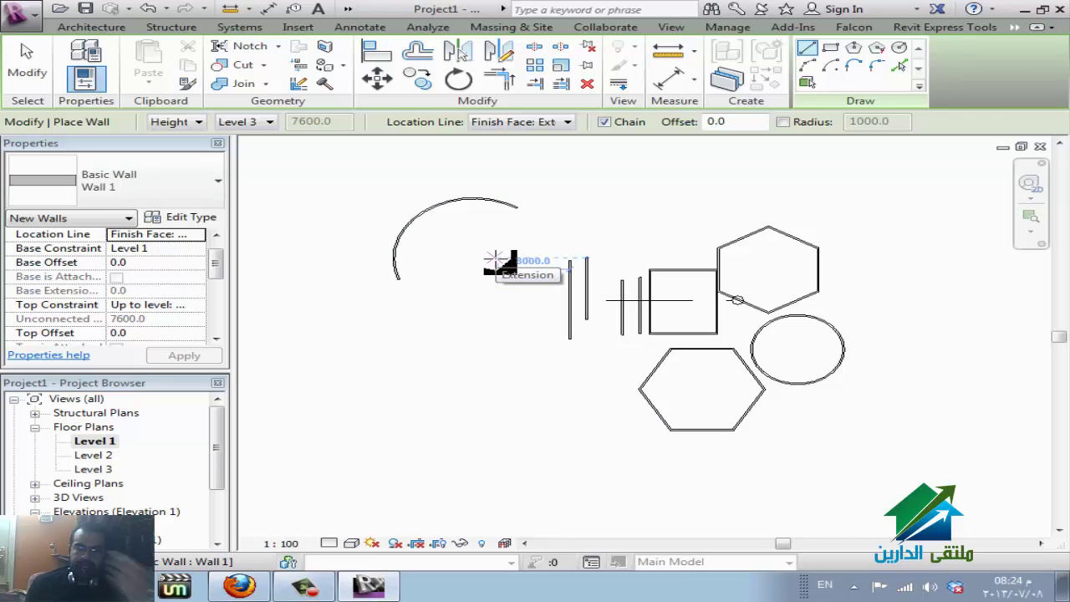
key(Escape)
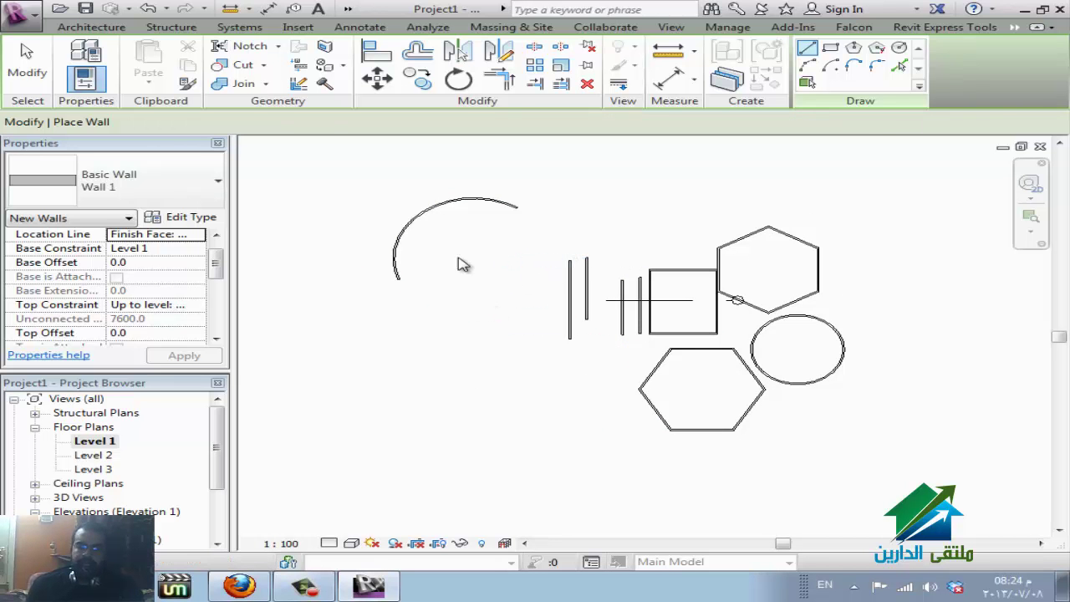
key(Escape)
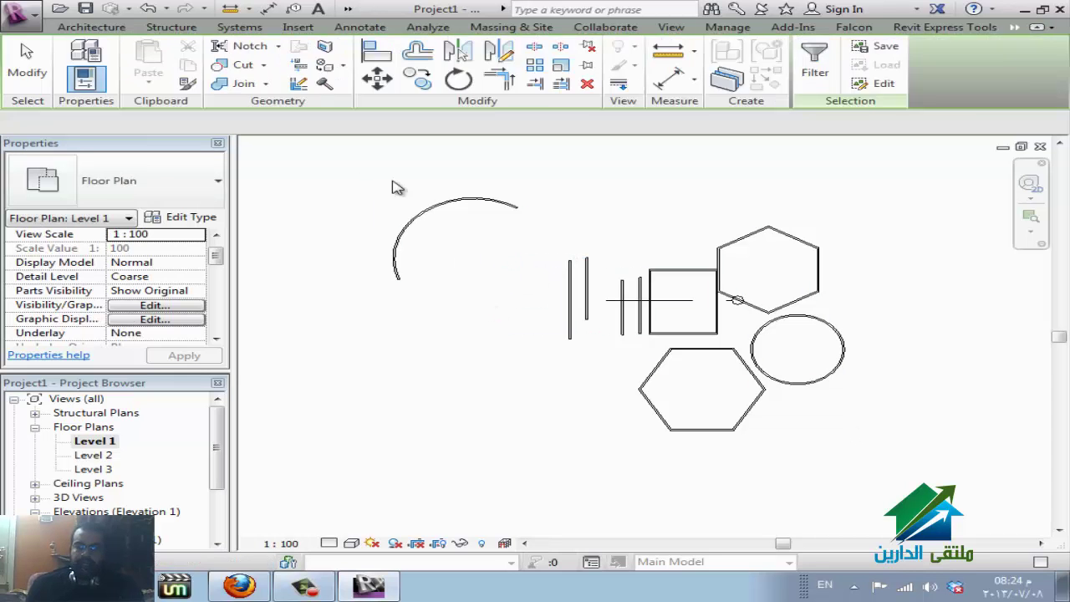
Select all 23 walls visible in the view from the arc wall and delete them
right_click(510, 213)
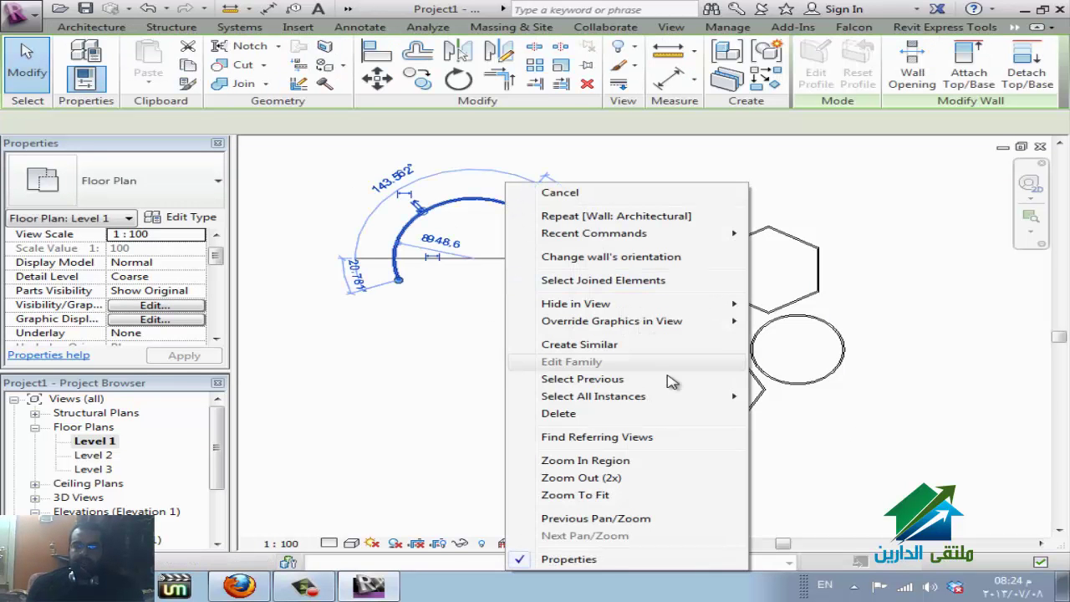
mouse_move(594, 397)
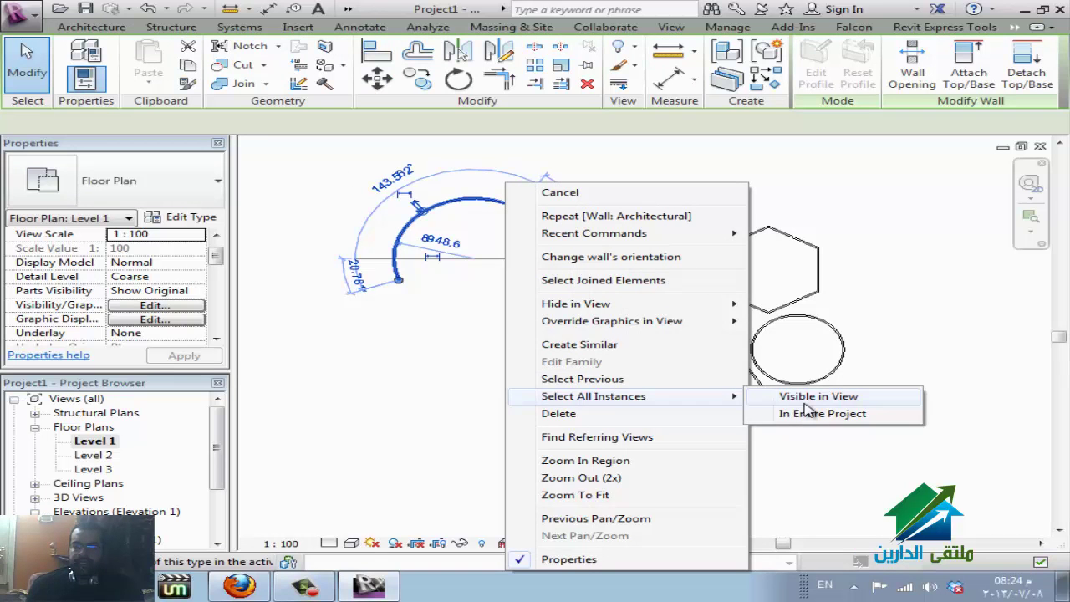
click(817, 398)
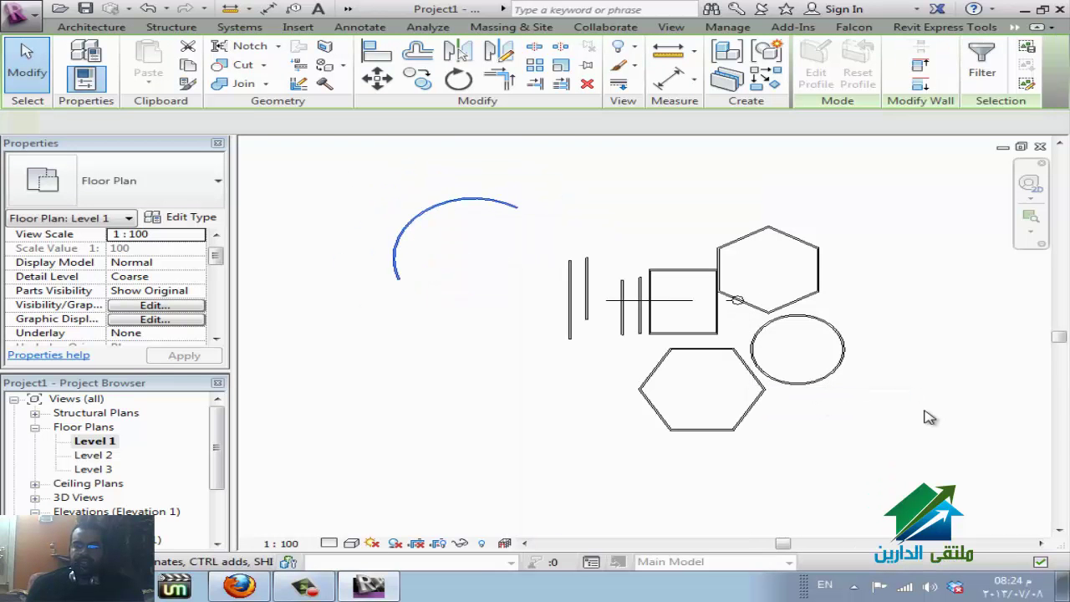
key(Delete)
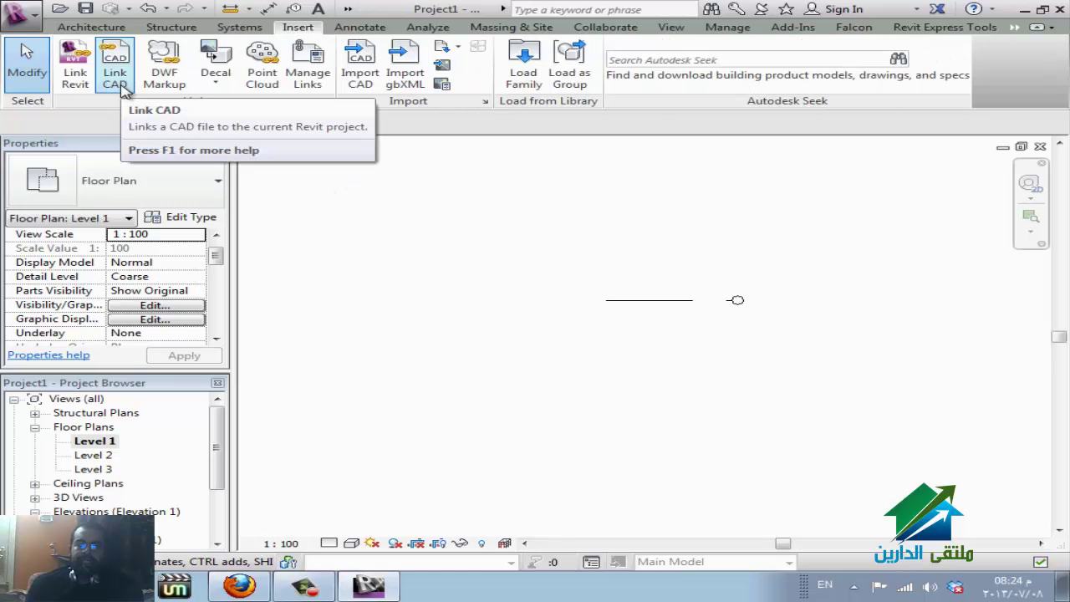
Start Link CAD and choose eldareen_6.dwg from the Desktop
click(122, 88)
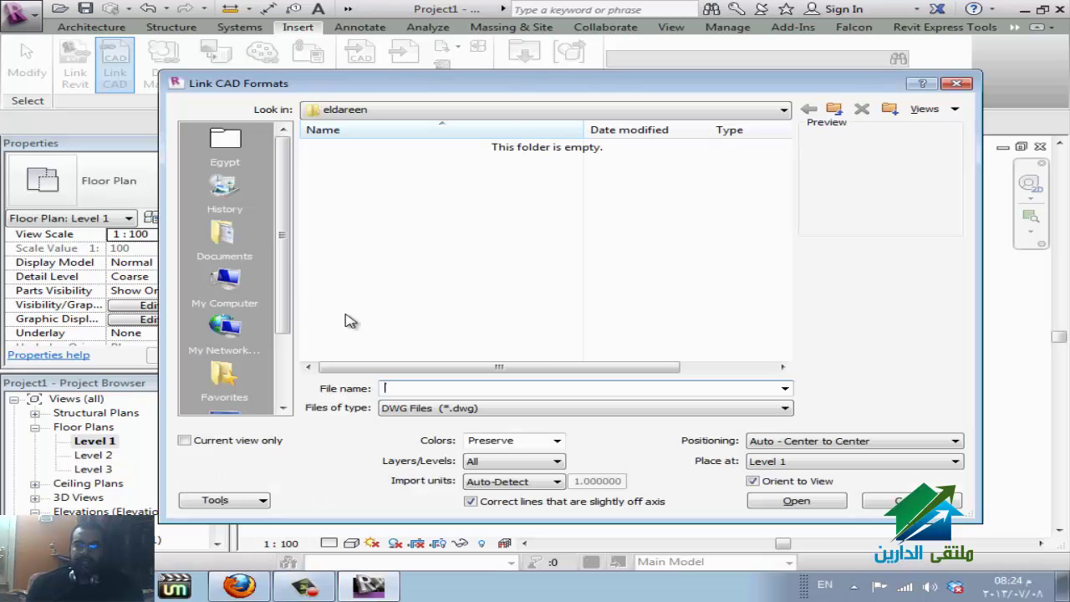
scroll(289, 360, down, 3)
click(224, 327)
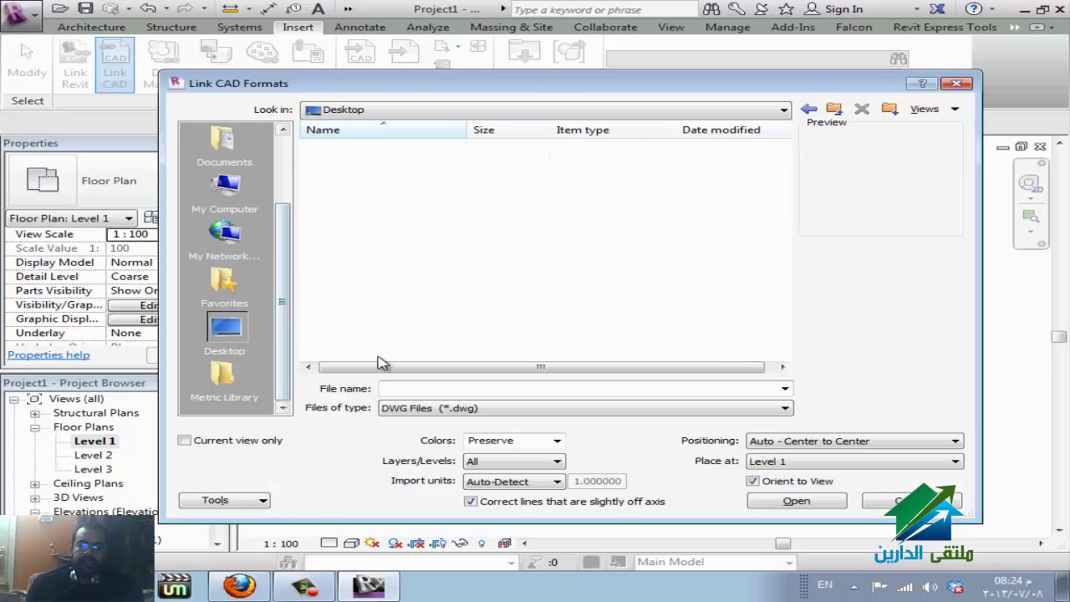
click(397, 207)
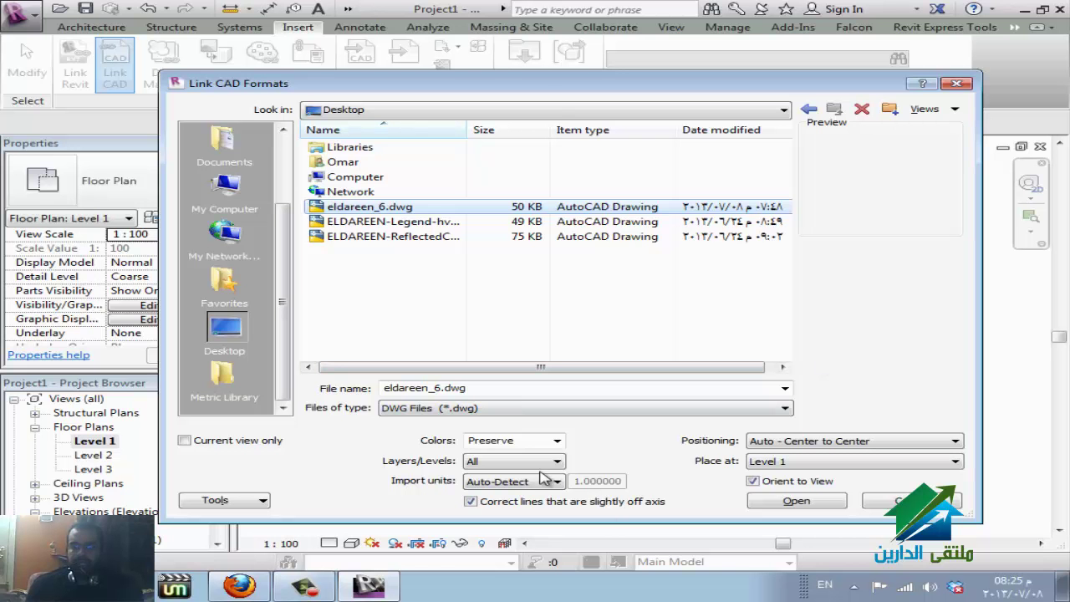
Link it with original colours, Auto - Origin to Origin positioning and millimeter units
click(557, 442)
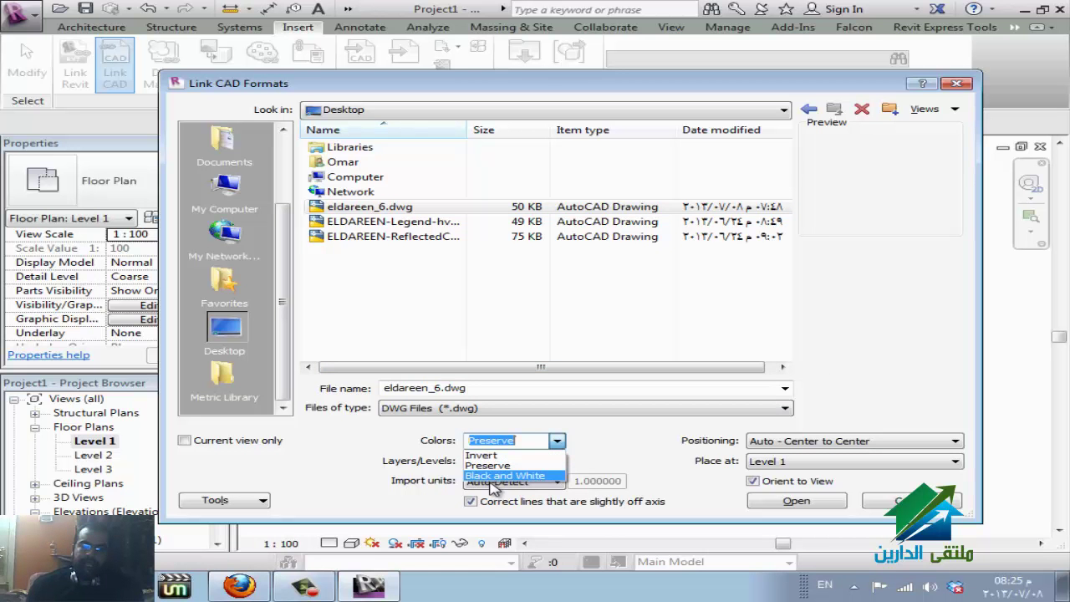
click(637, 453)
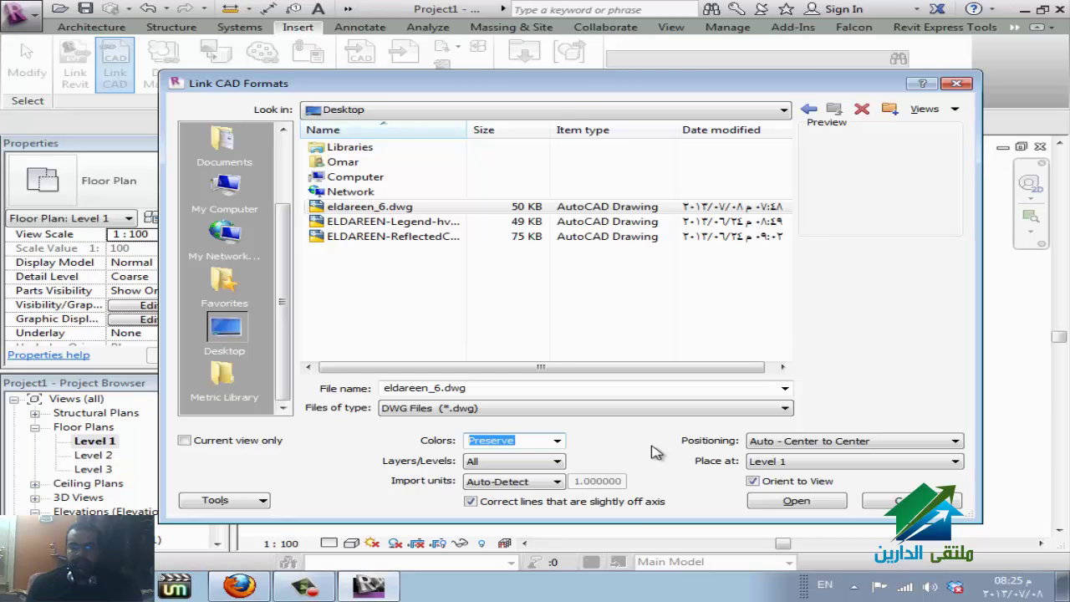
click(847, 448)
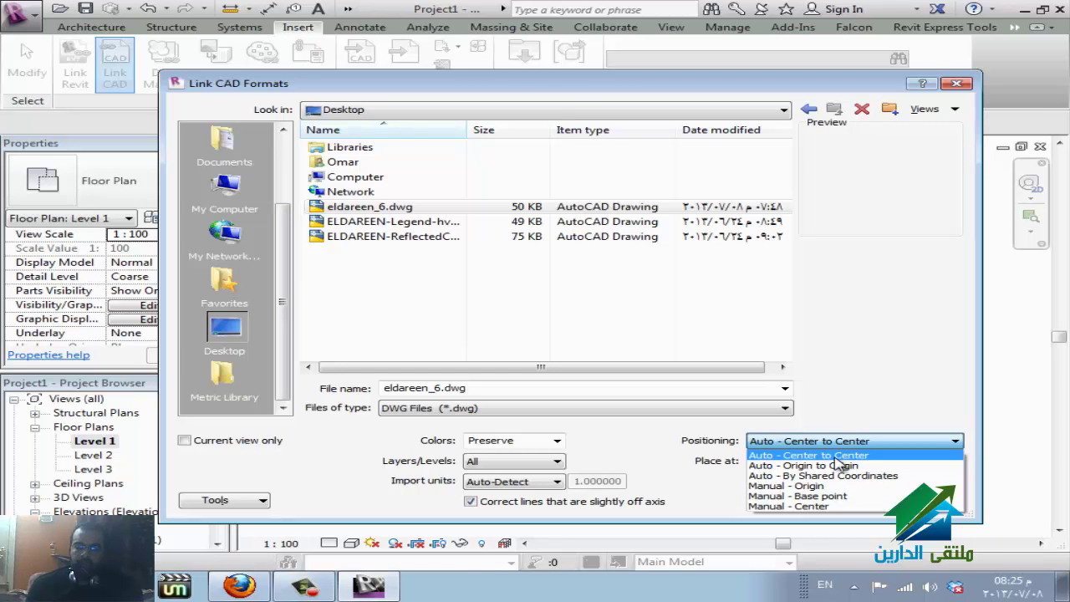
click(841, 466)
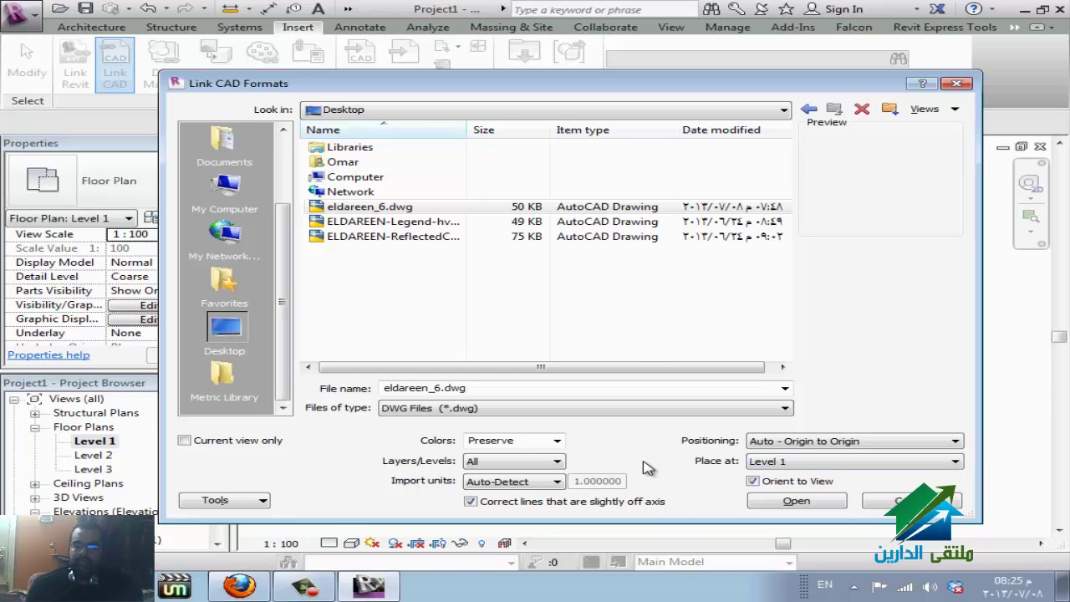
click(502, 486)
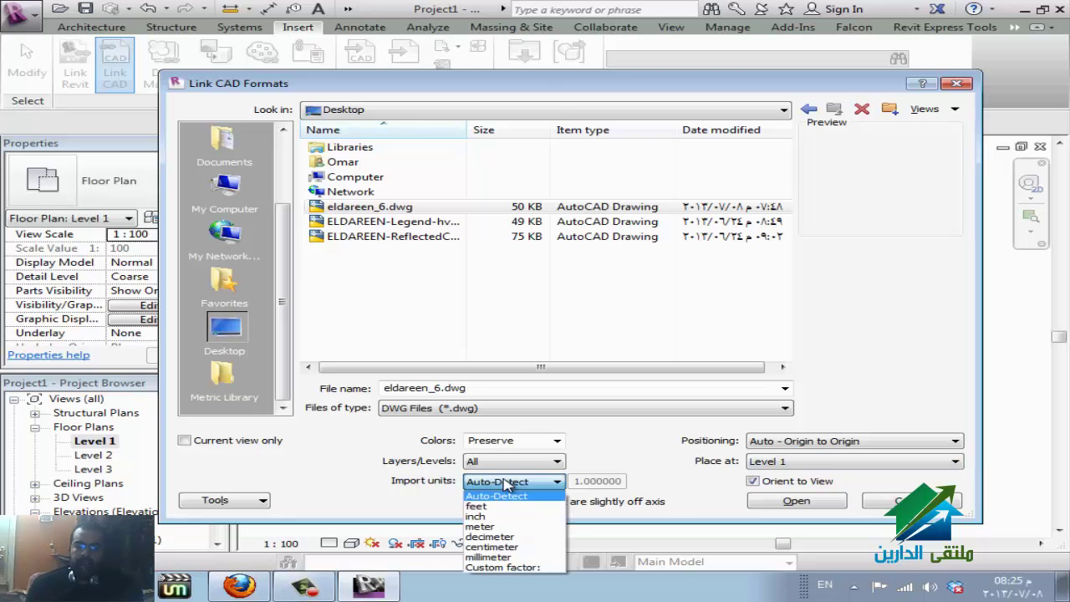
click(534, 557)
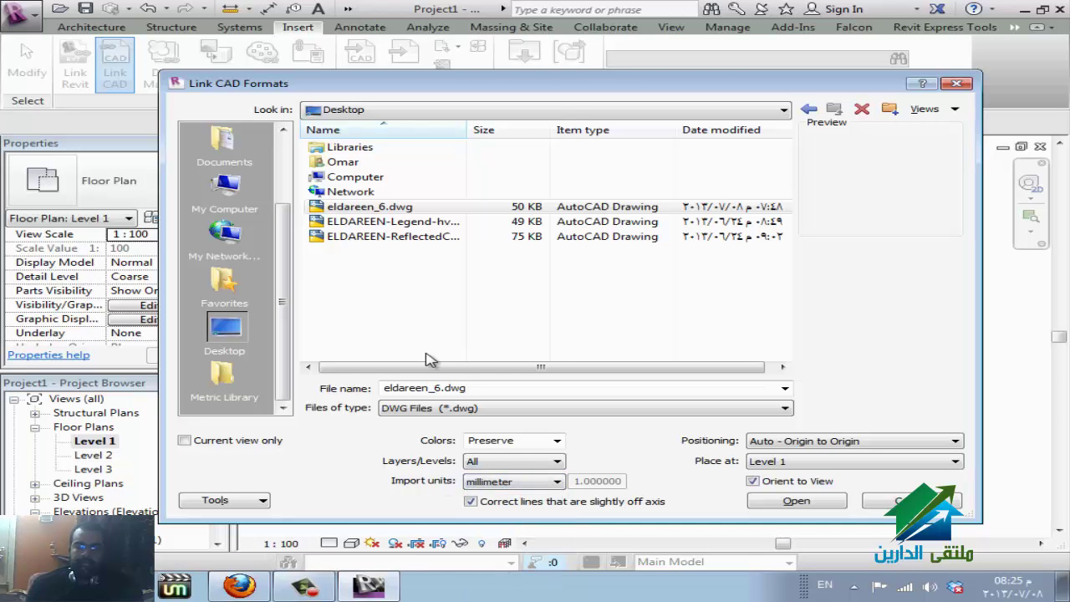
click(797, 501)
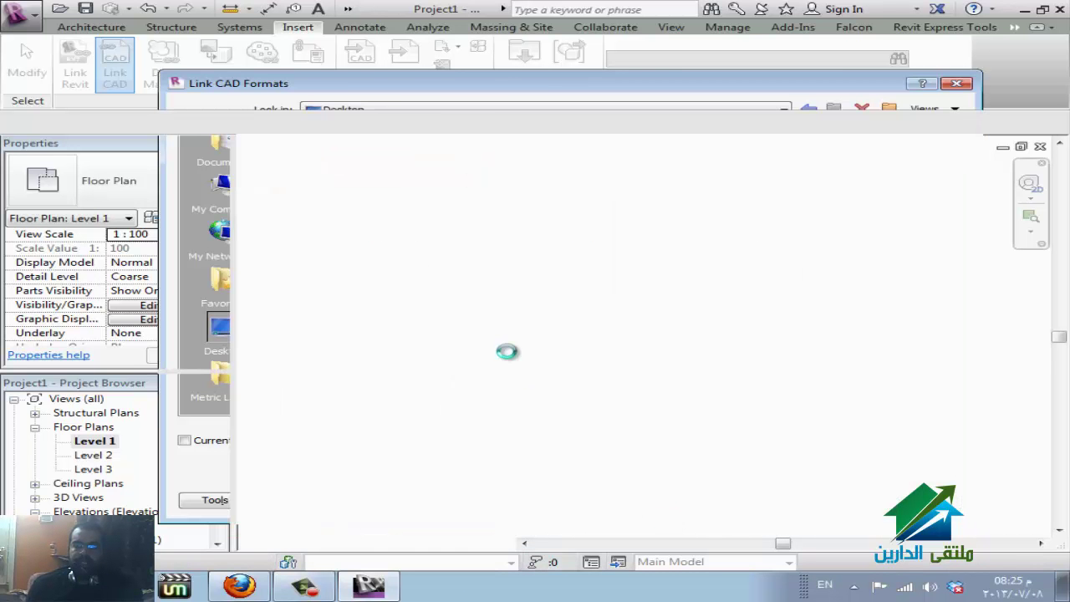
scroll(569, 329, up, 1)
scroll(577, 322, up, 1)
scroll(676, 224, up, 3)
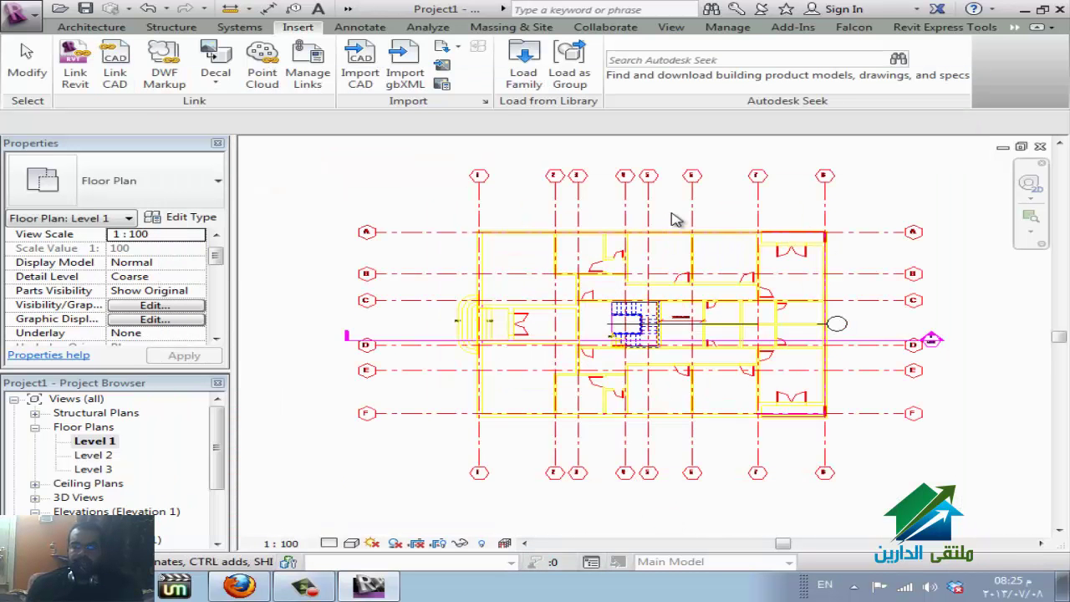
scroll(686, 280, up, 1)
scroll(460, 246, down, 1)
Start the Architecture Wall tool over the linked plan, then cancel the first started wall
scroll(349, 246, up, 2)
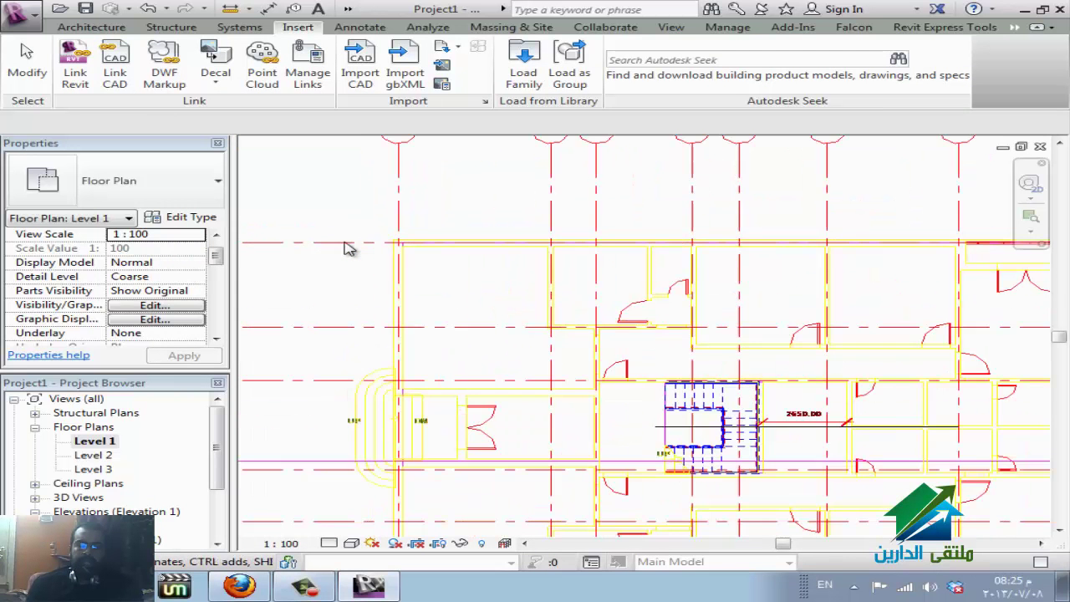
scroll(423, 262, up, 2)
scroll(445, 257, up, 1)
scroll(444, 257, up, 1)
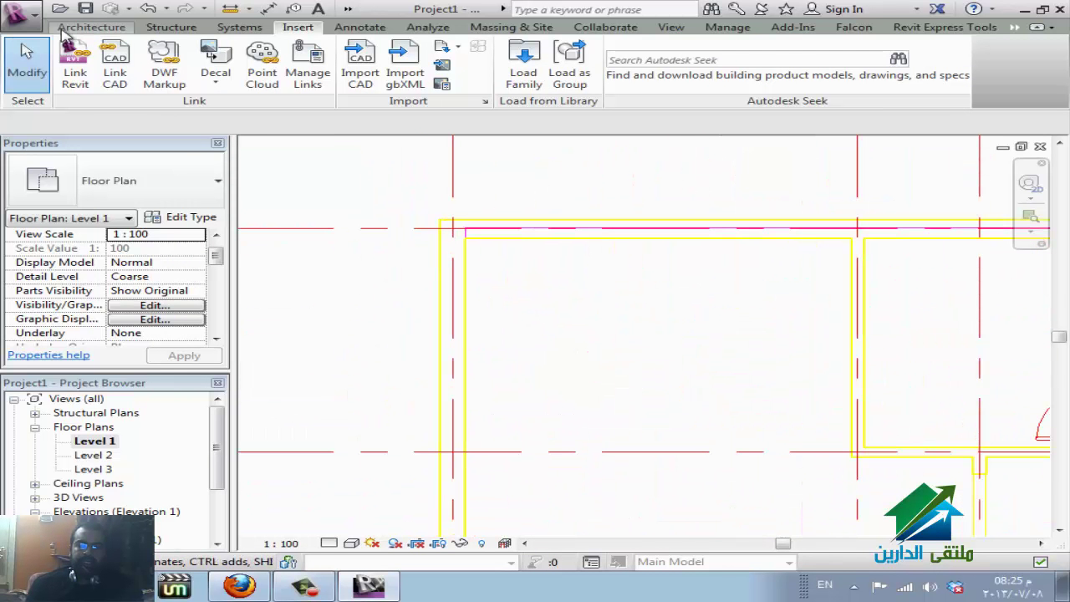
click(88, 27)
click(75, 60)
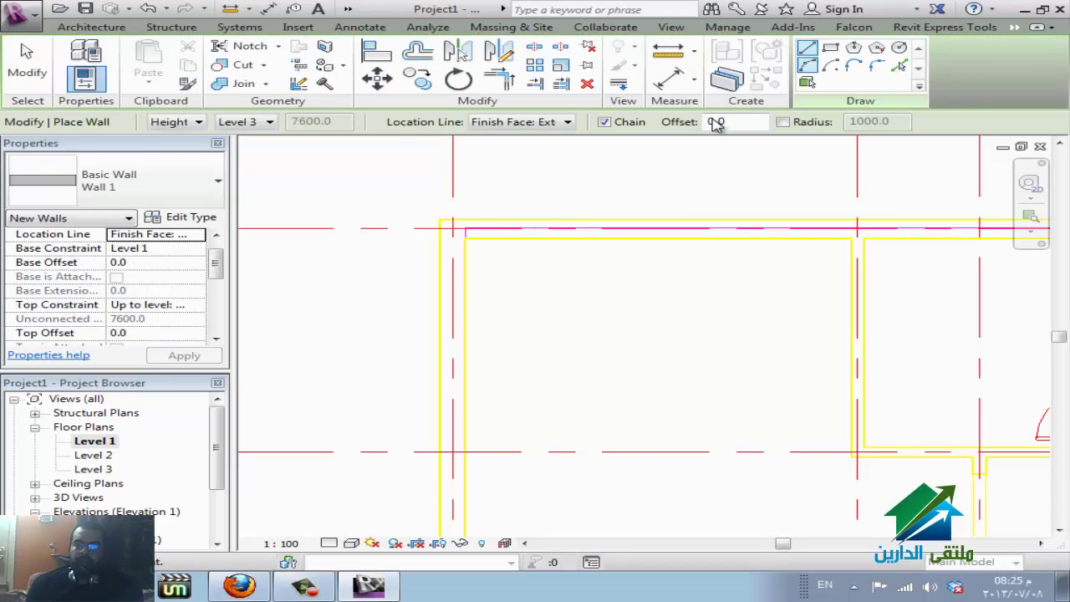
click(456, 233)
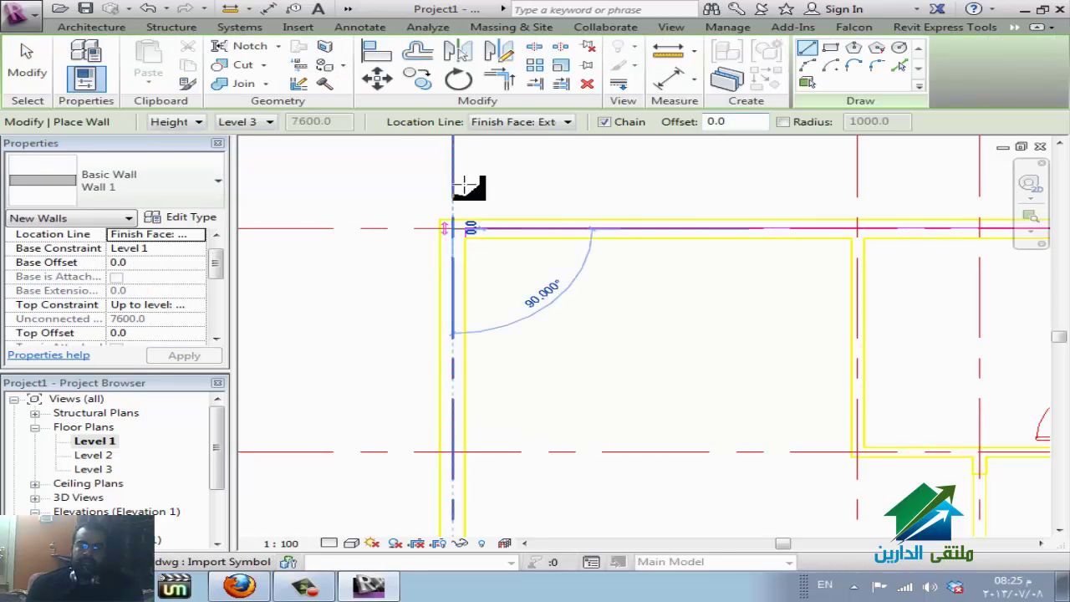
scroll(456, 309, down, 2)
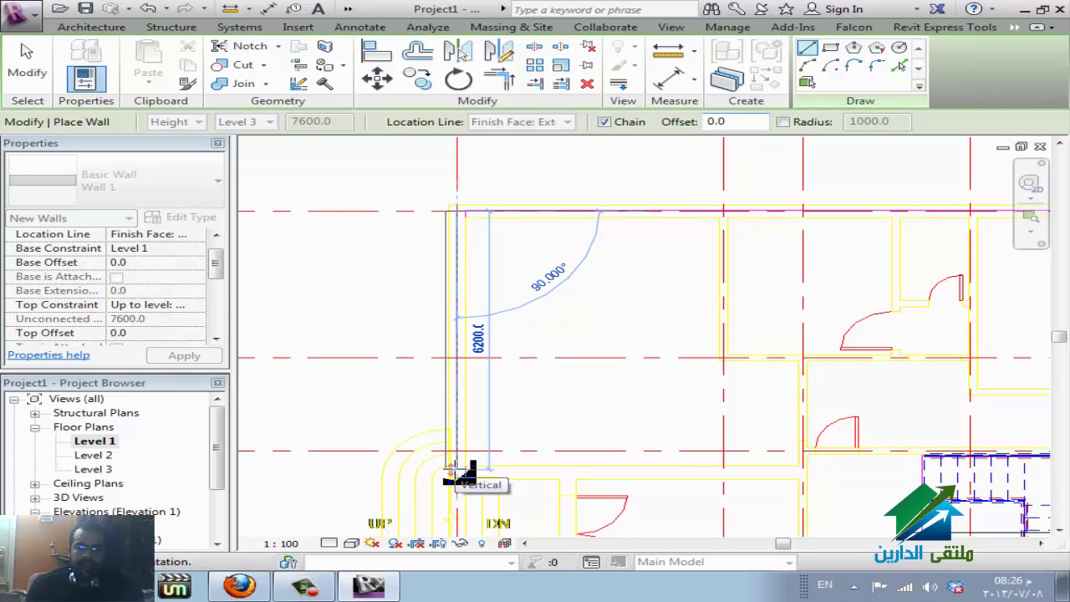
key(Escape)
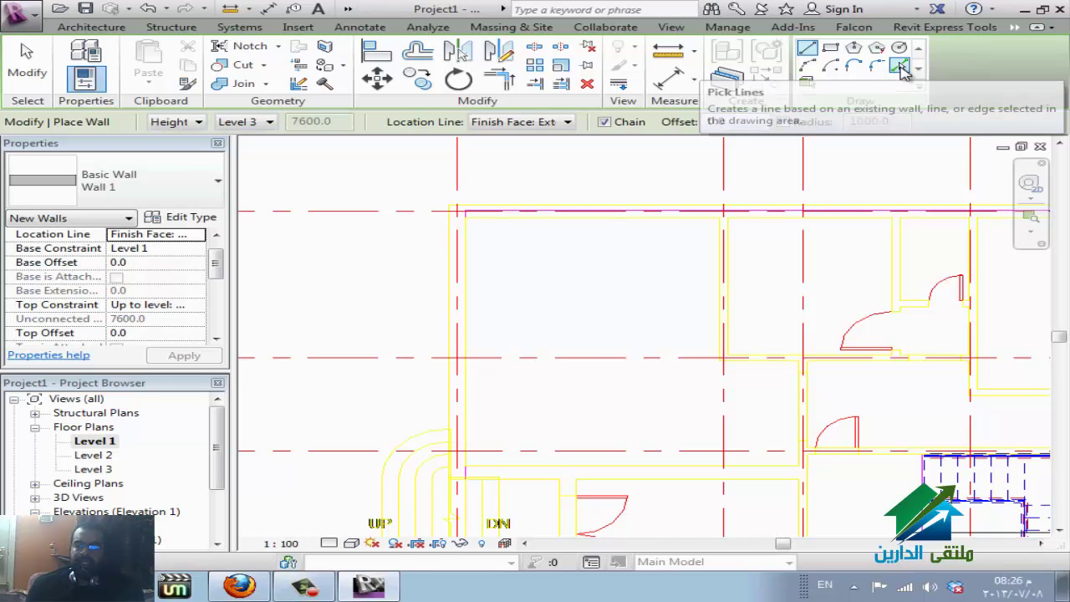
Trace walls along the linked plan's left and top lines using Pick Lines
click(902, 70)
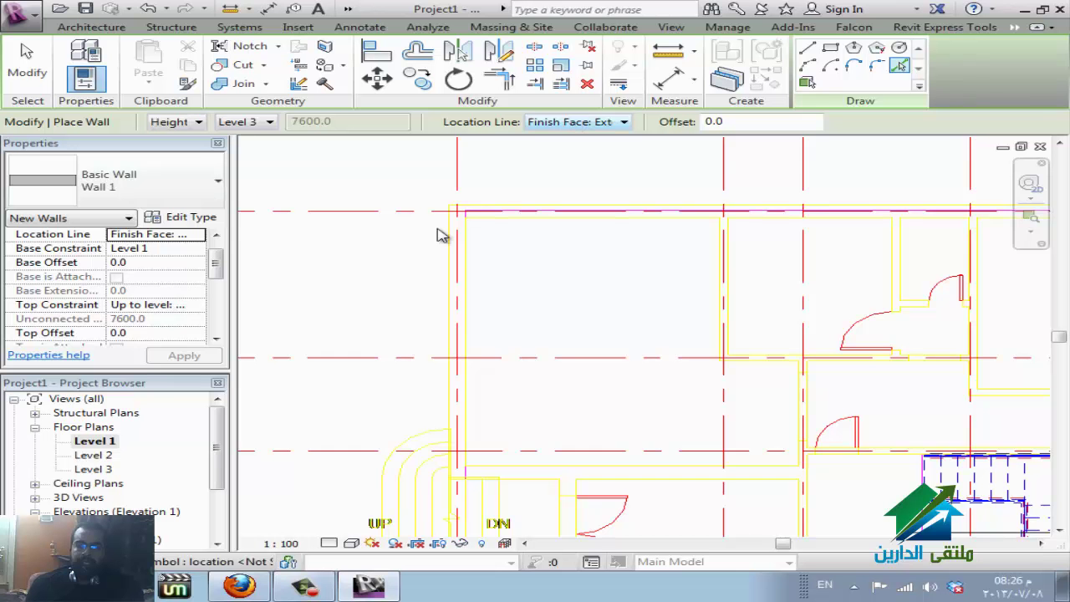
scroll(435, 237, up, 2)
scroll(434, 243, up, 1)
scroll(434, 241, up, 1)
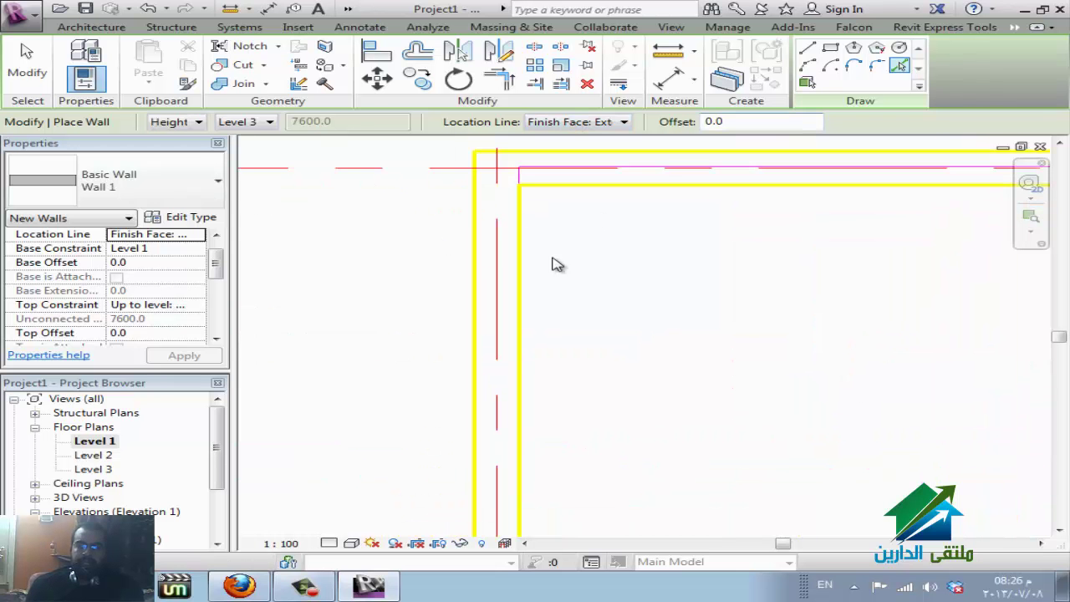
click(522, 294)
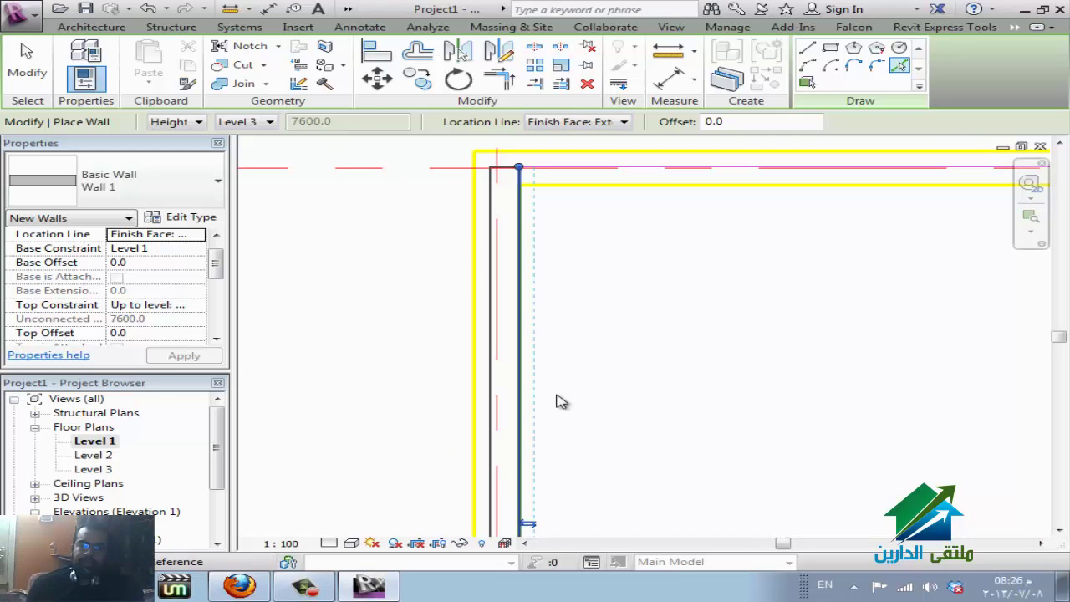
click(604, 184)
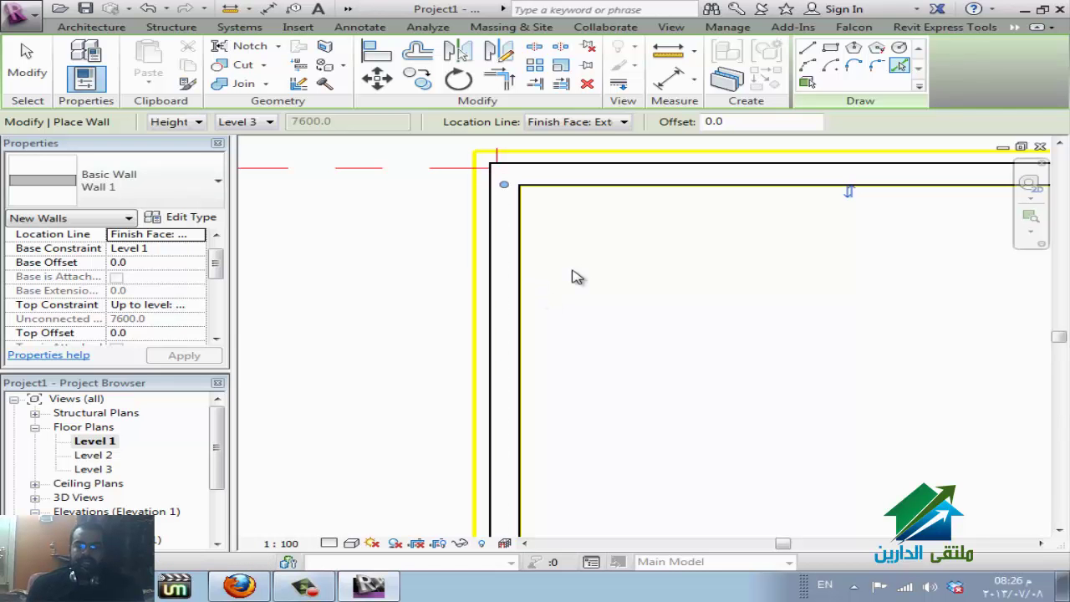
Undo both traced walls, then restart Wall with WA and exit it
key(ctrl+z)
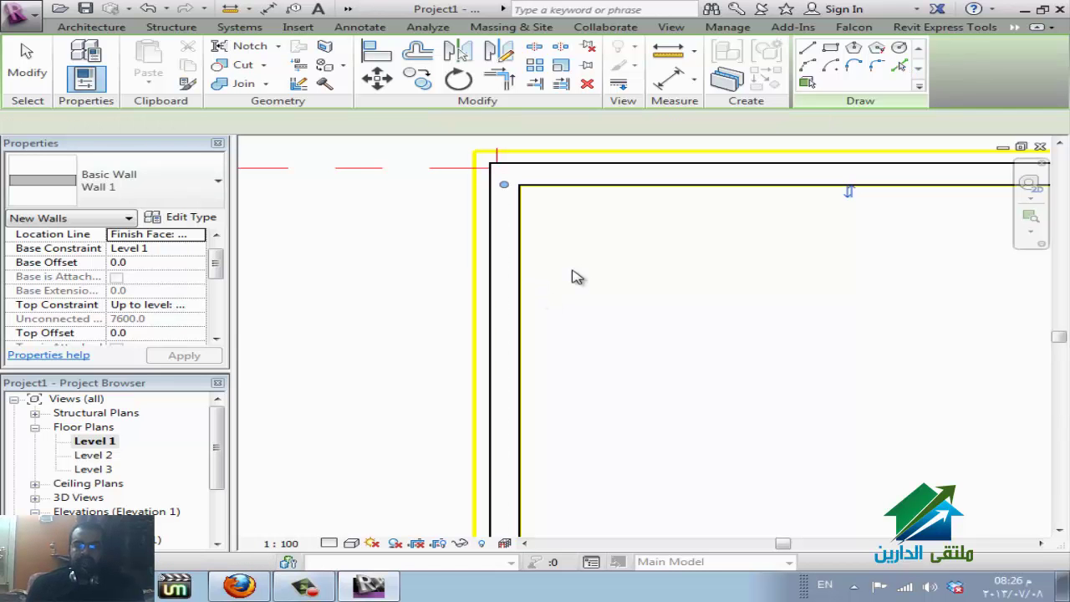
key(ctrl+z)
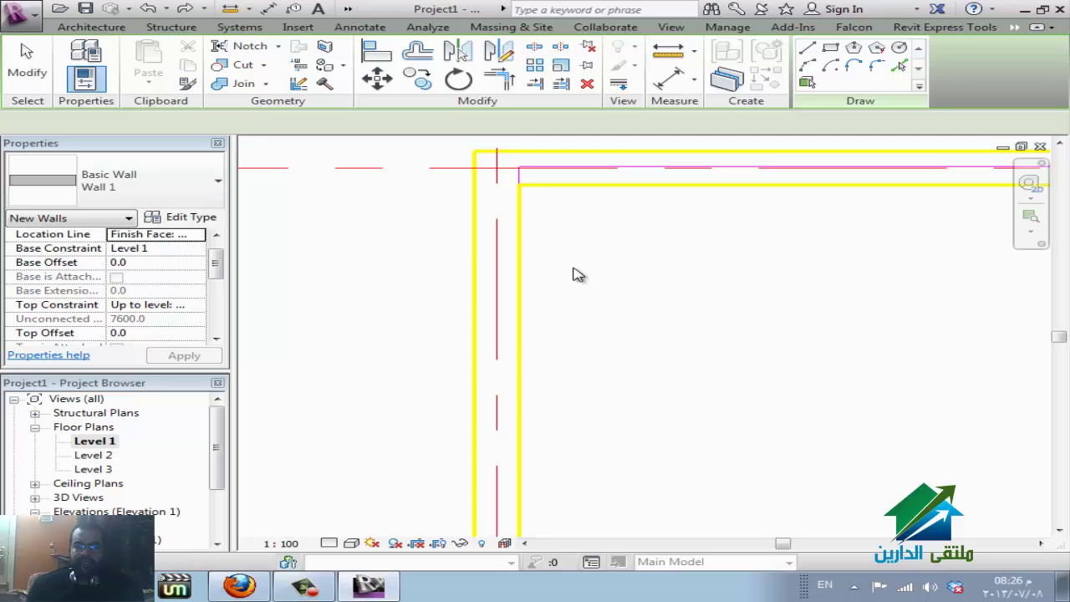
key(w)
key(a)
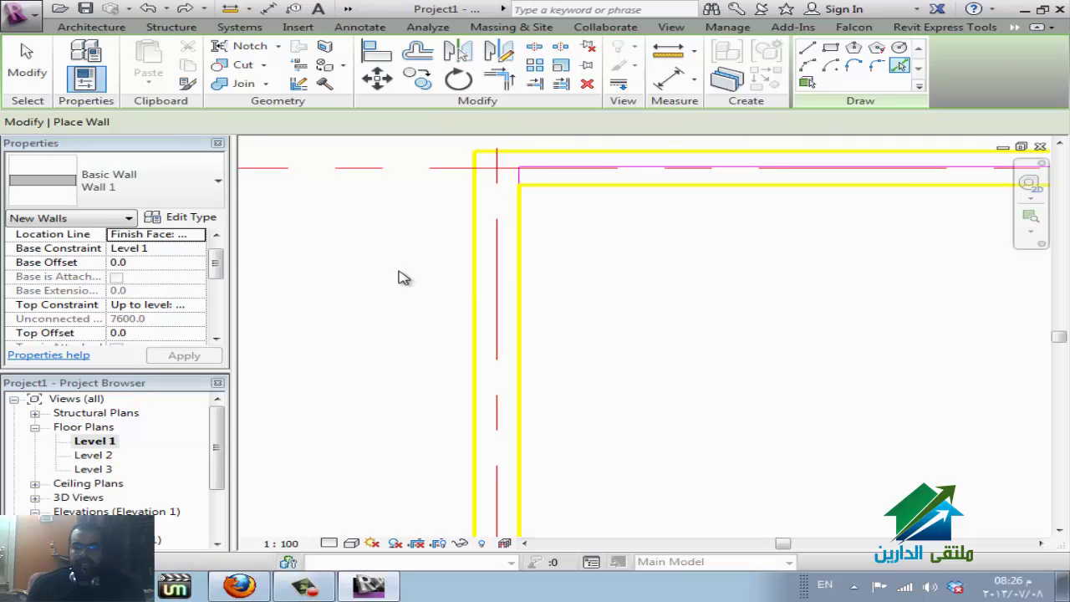
key(Escape)
key(Escape)
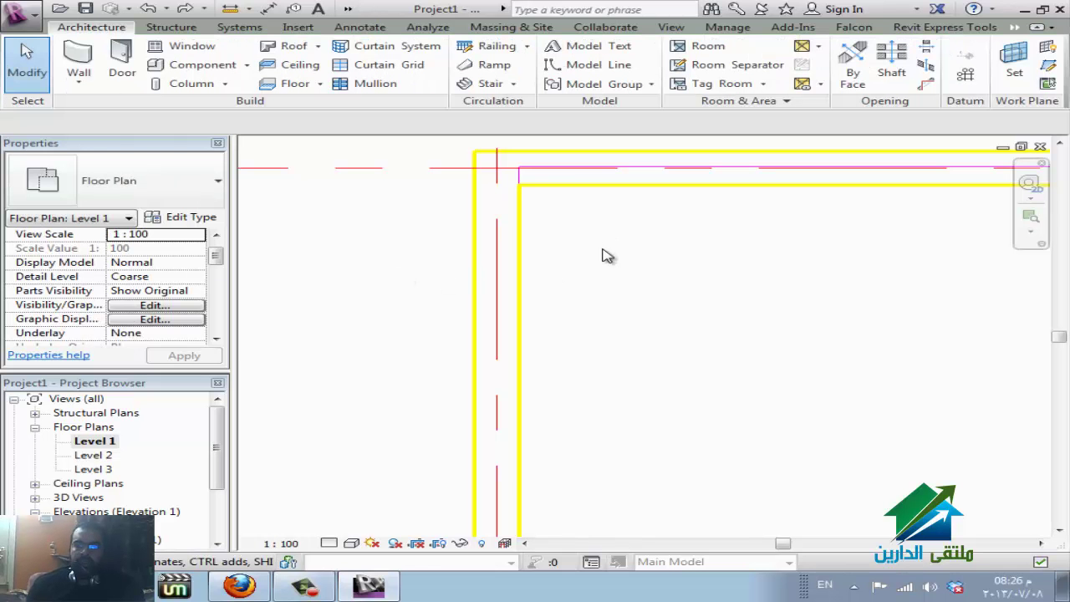
Measure the DWG wall between its two lines with an aligned dimension (303) and discard it
scroll(372, 237, down, 2)
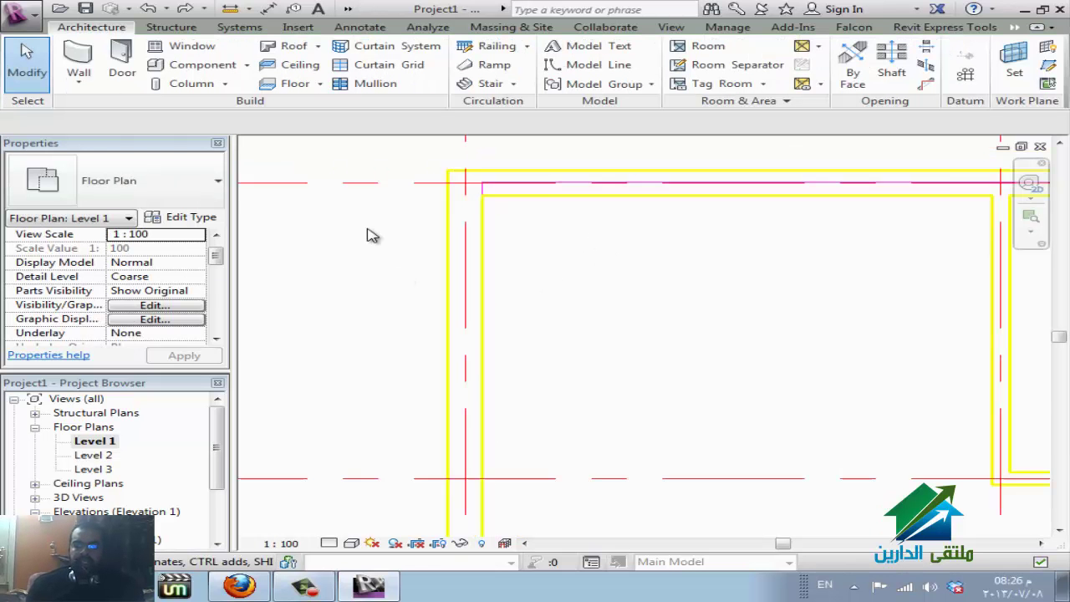
scroll(367, 233, down, 3)
scroll(366, 232, down, 3)
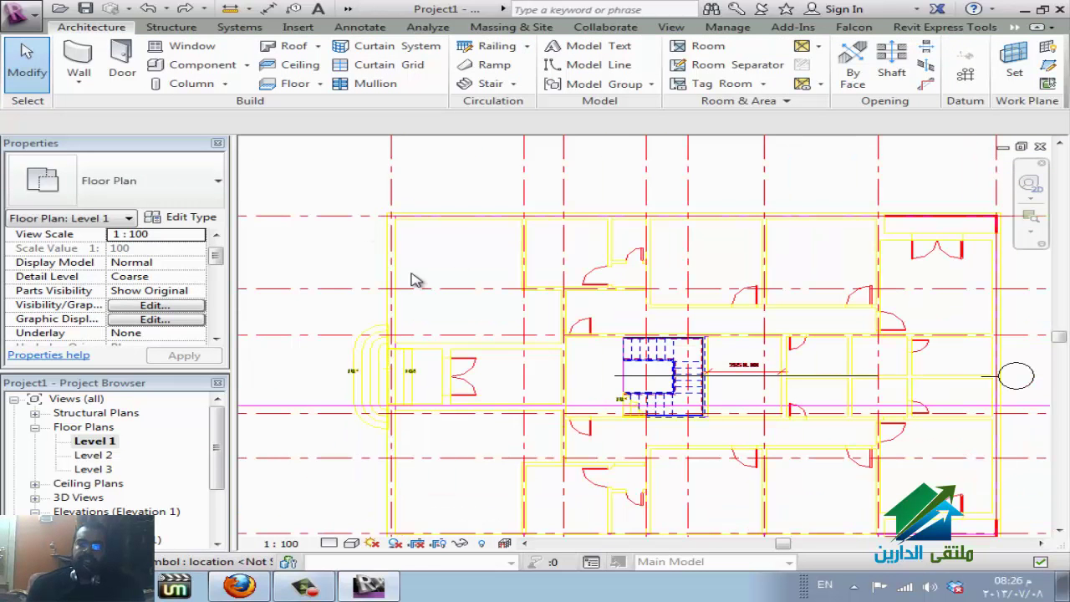
scroll(391, 233, up, 5)
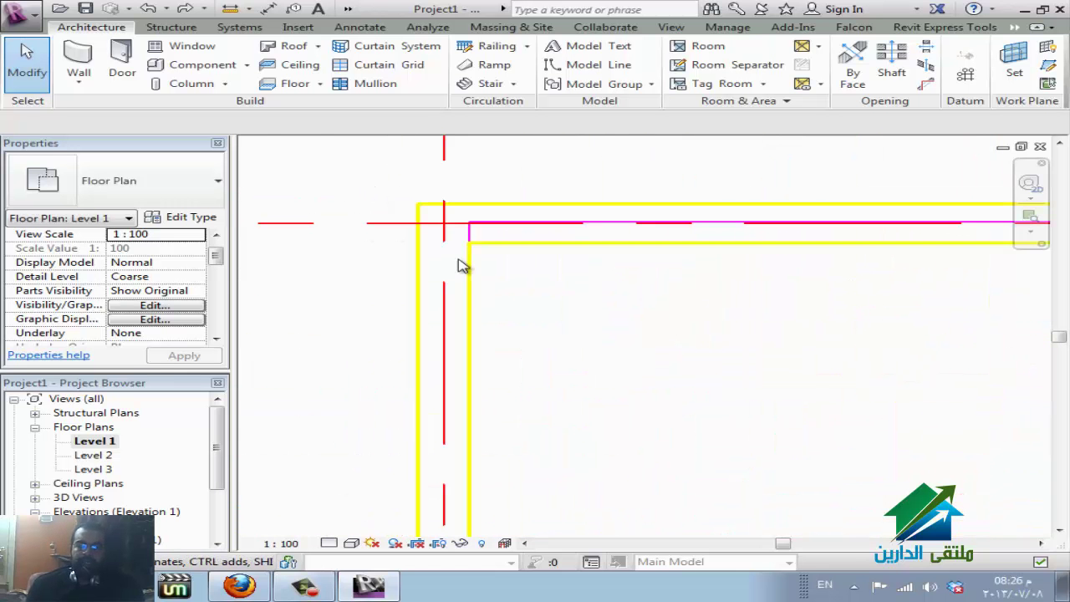
scroll(476, 286, up, 1)
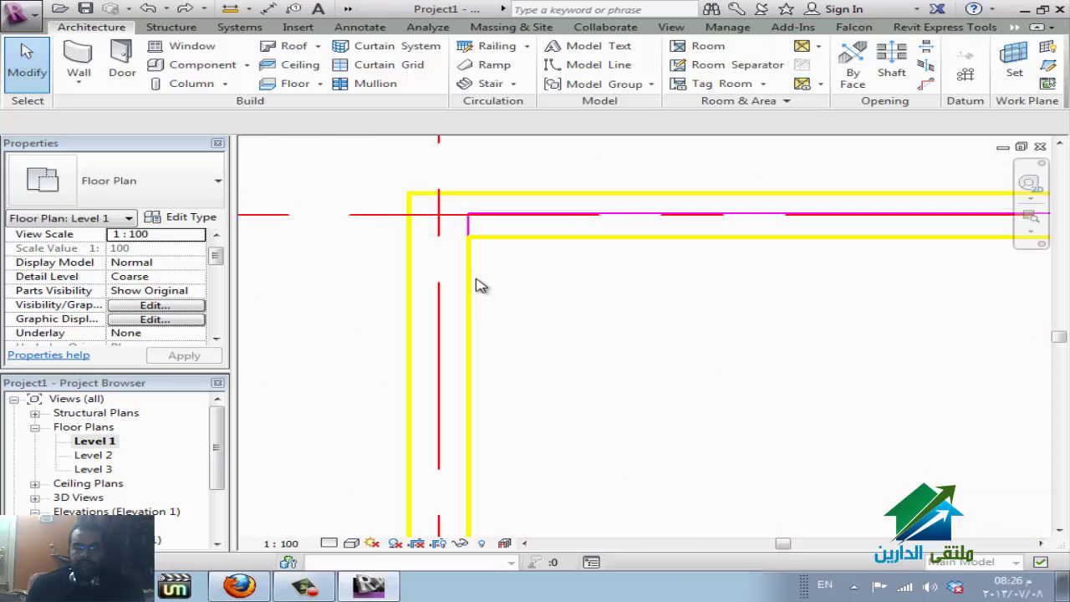
key(d)
key(i)
click(470, 327)
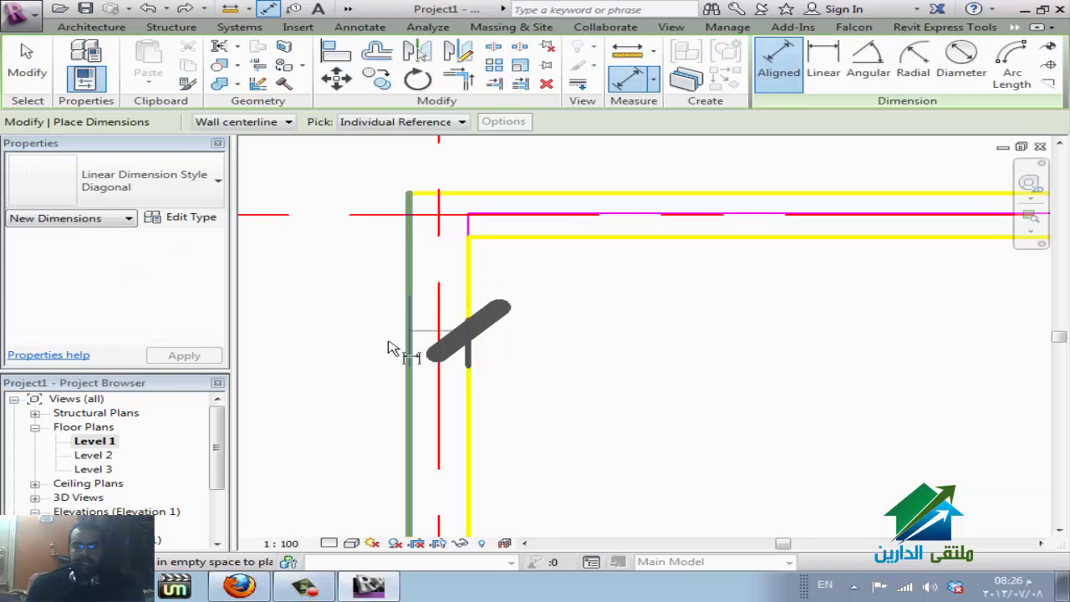
click(407, 357)
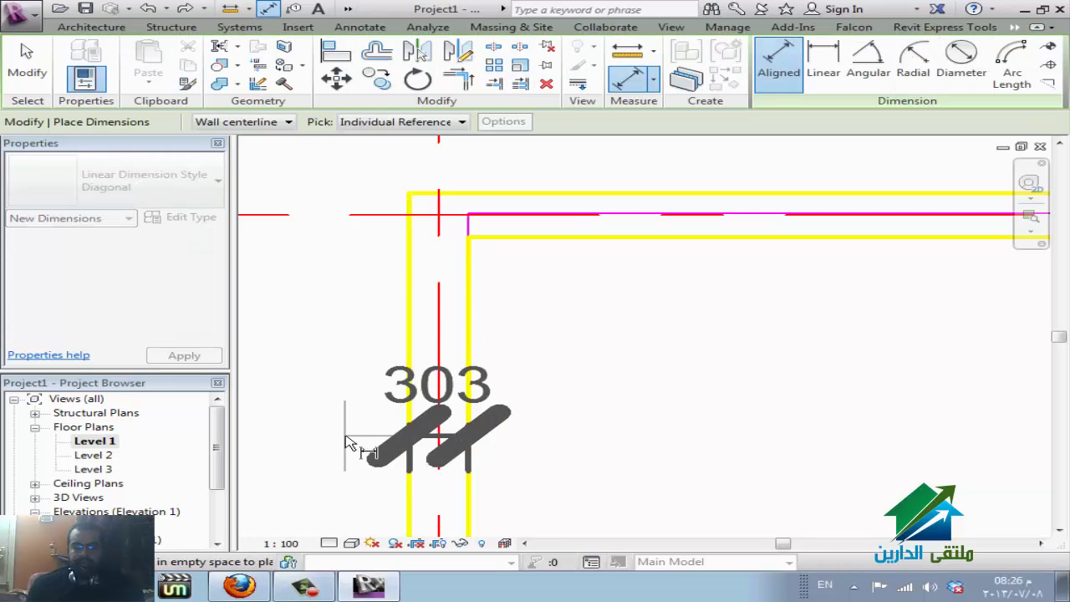
key(Escape)
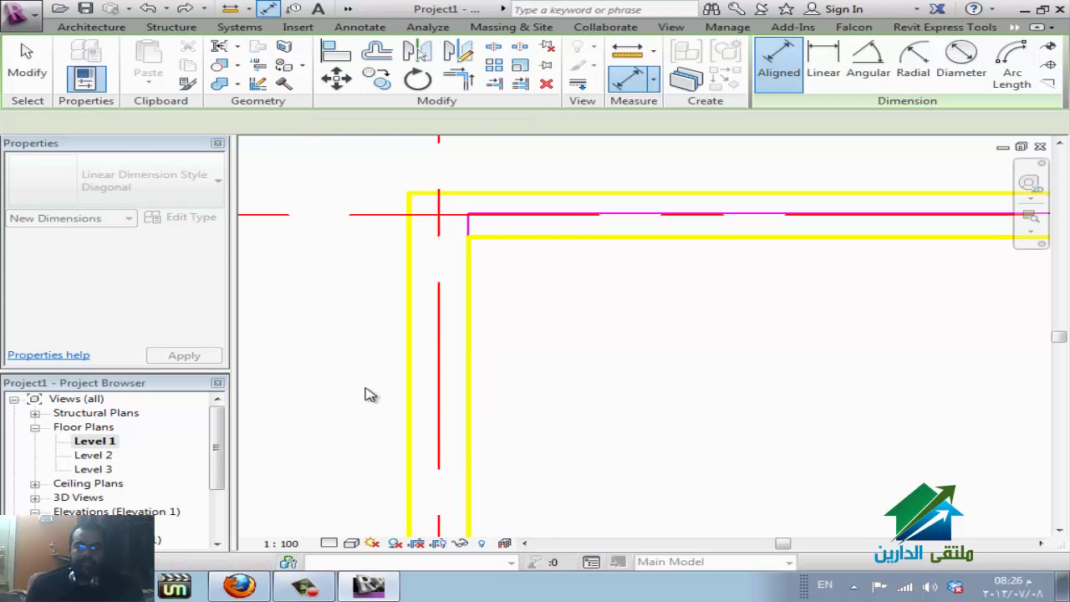
key(Escape)
Check the top wall's thickness with an aligned dimension, discard it, and restart wall placement (WA)
key(d)
key(i)
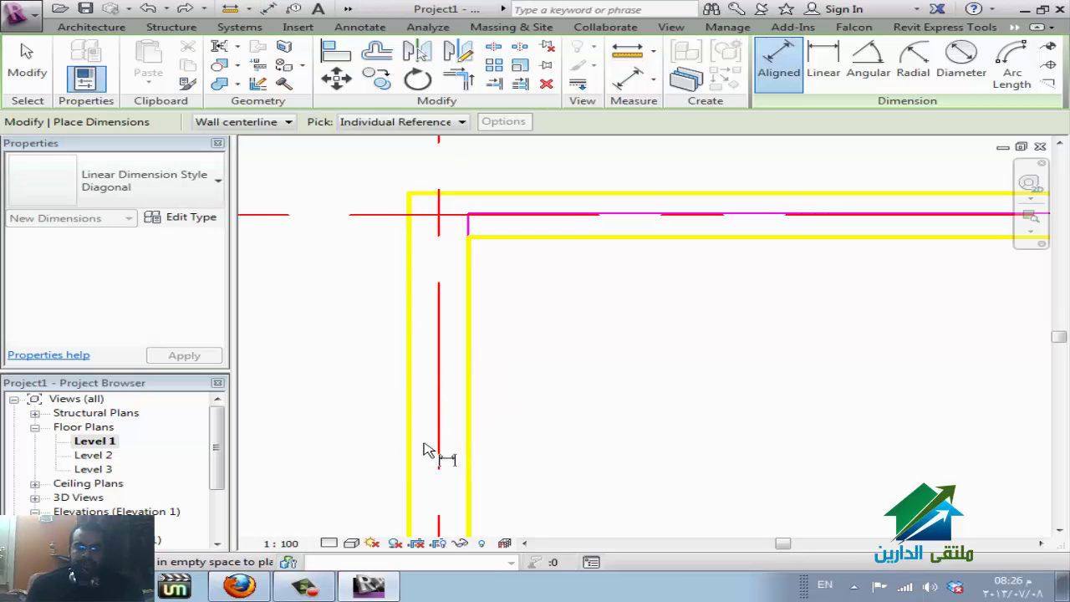
scroll(396, 223, down, 2)
scroll(396, 220, down, 1)
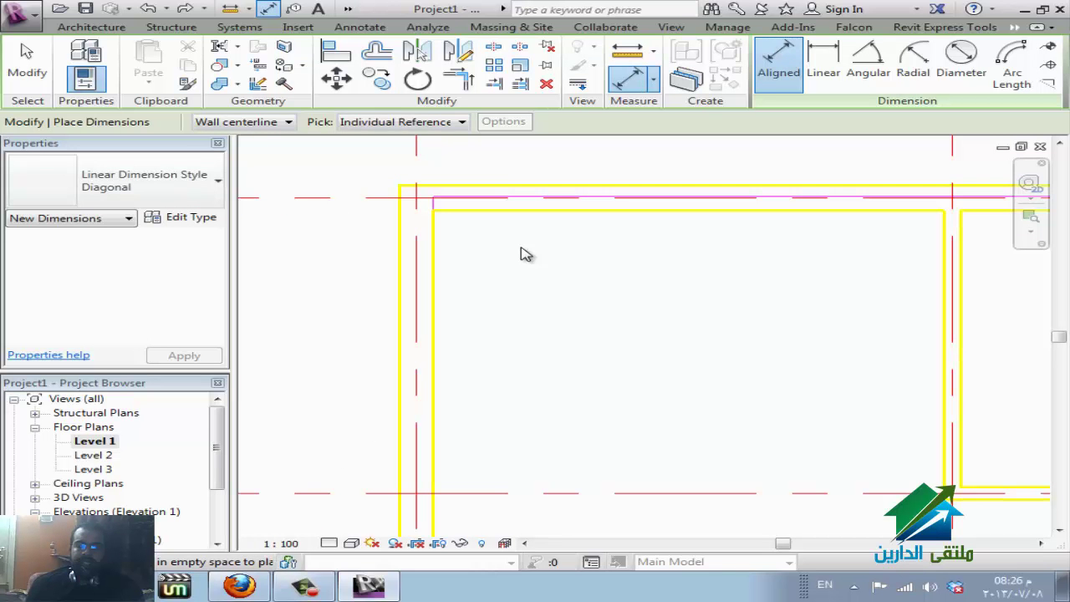
key(Escape)
key(Escape)
scroll(508, 239, up, 1)
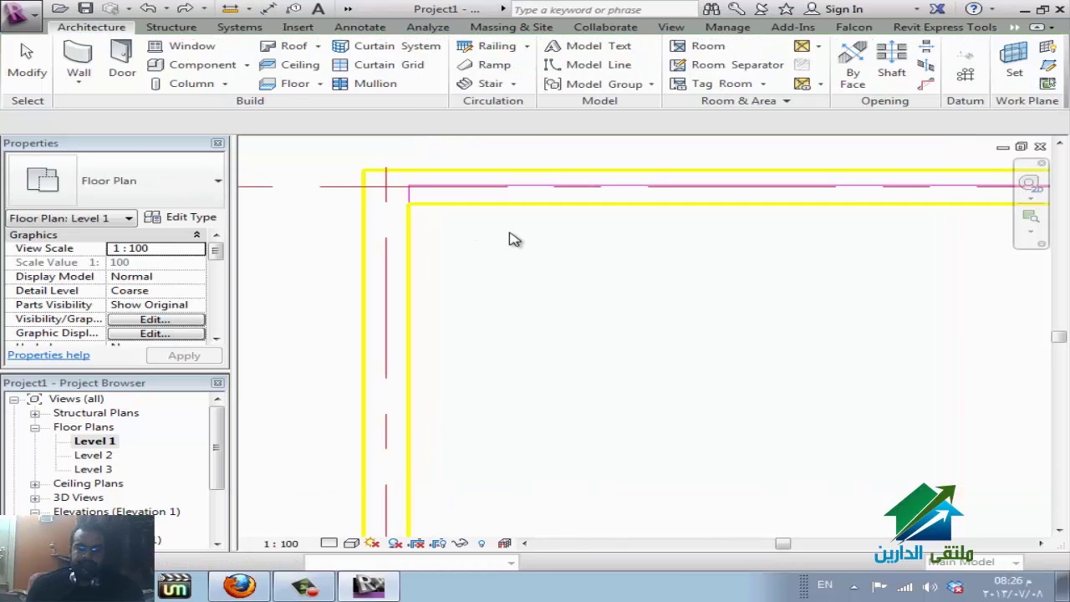
key(d)
key(i)
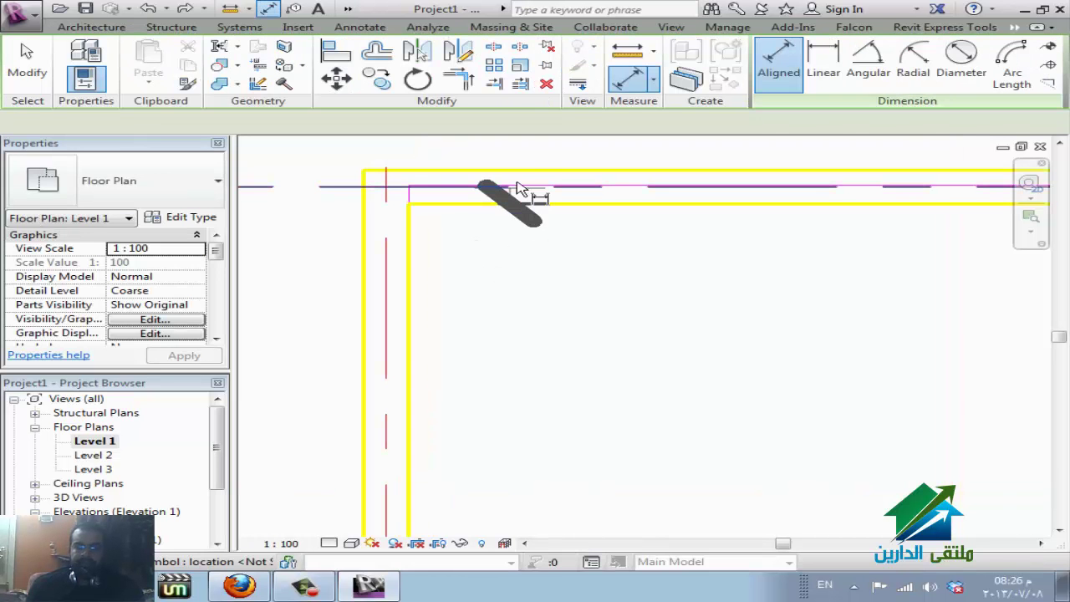
click(530, 172)
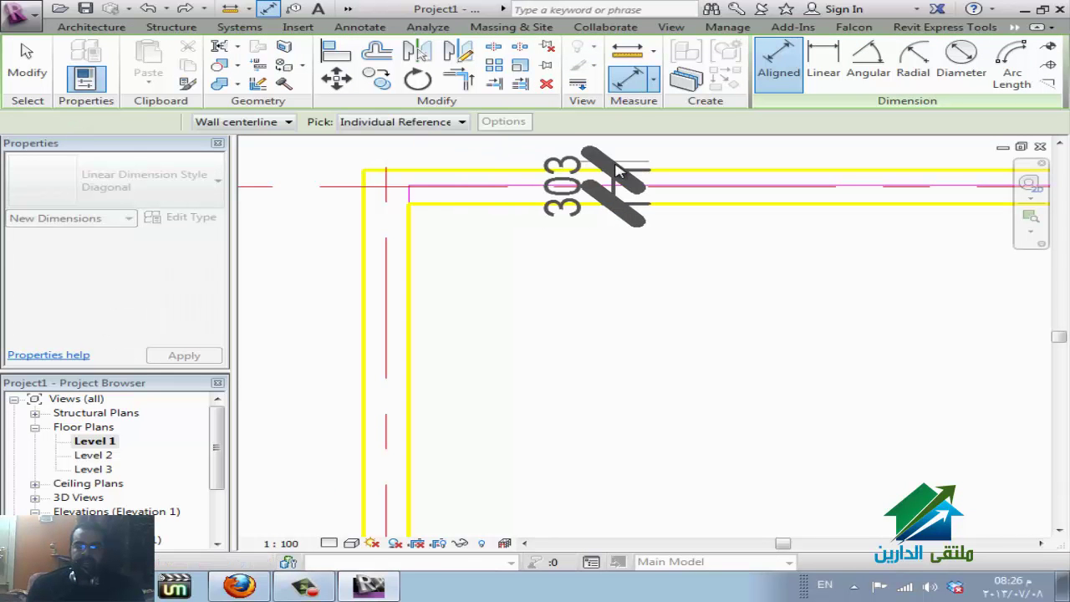
key(Escape)
key(Escape)
scroll(619, 314, down, 1)
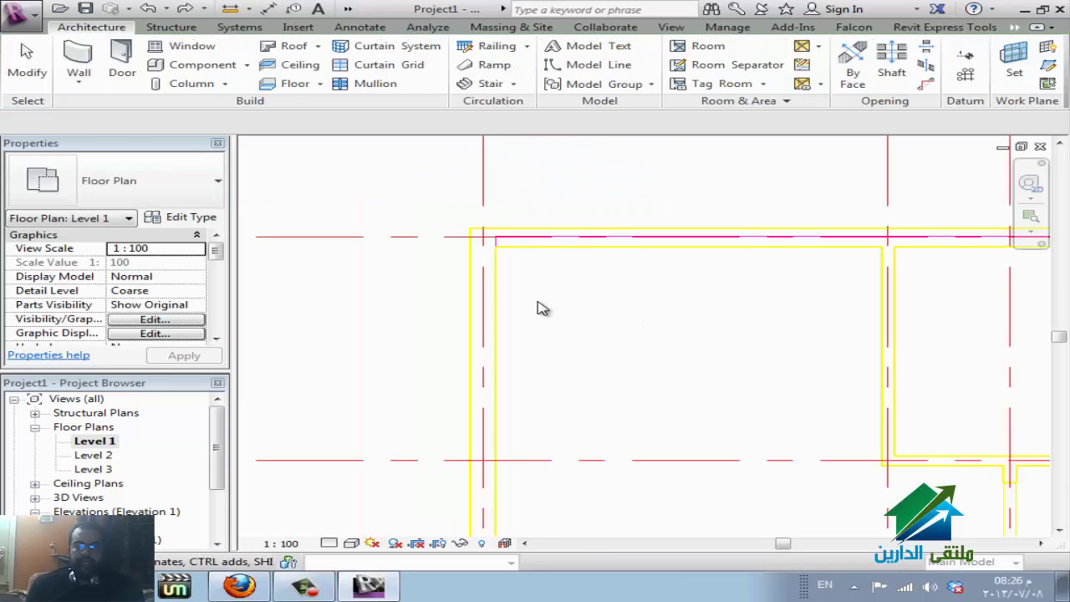
key(w)
key(a)
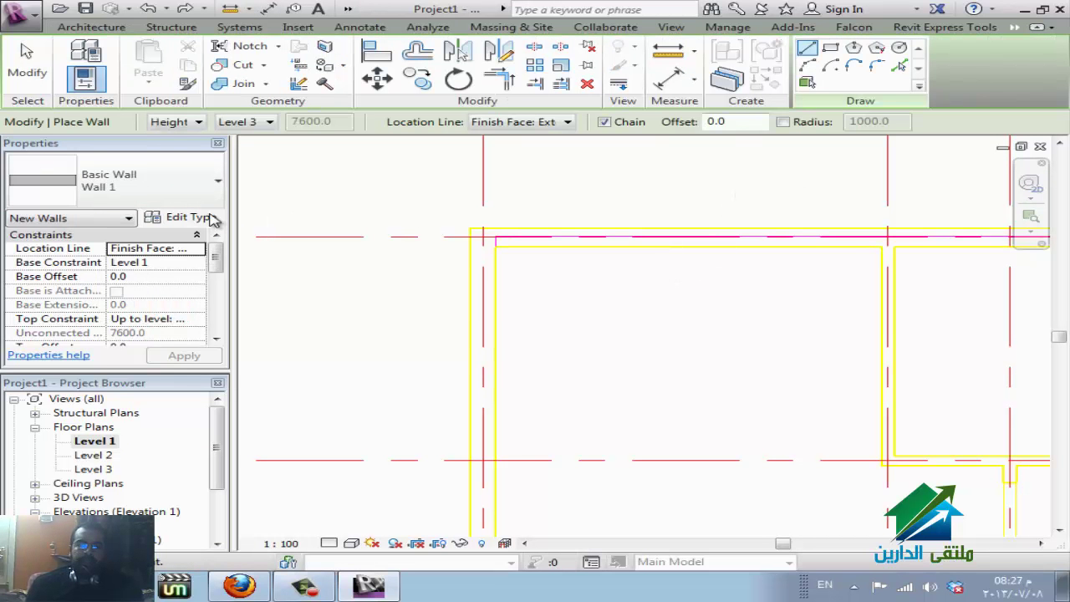
Duplicate Wall 1 as new type 'Wall 300' and edit its structure layer thickness to 300
click(186, 175)
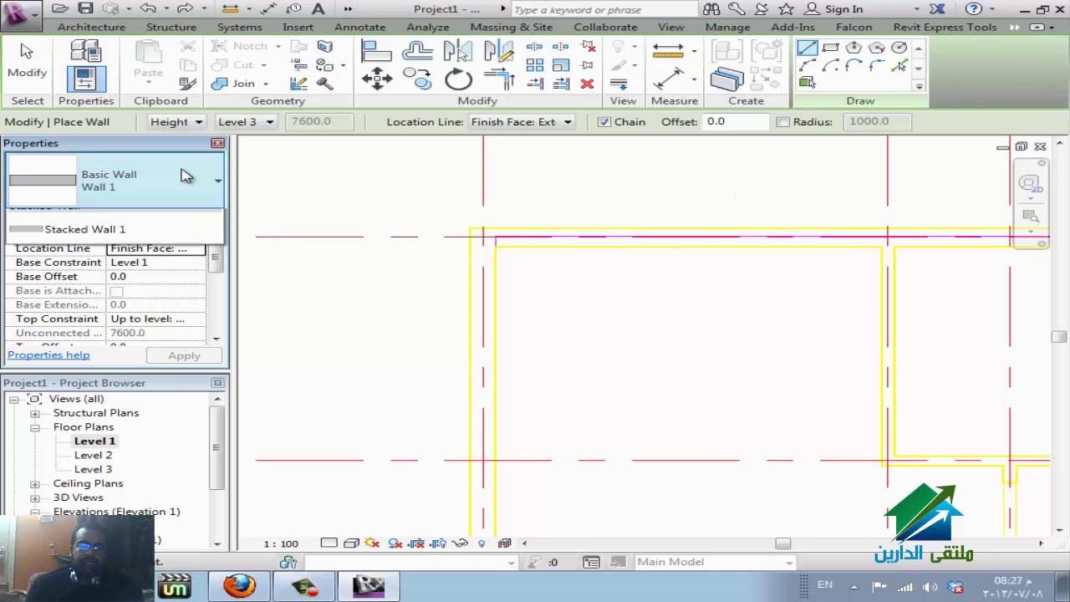
click(189, 241)
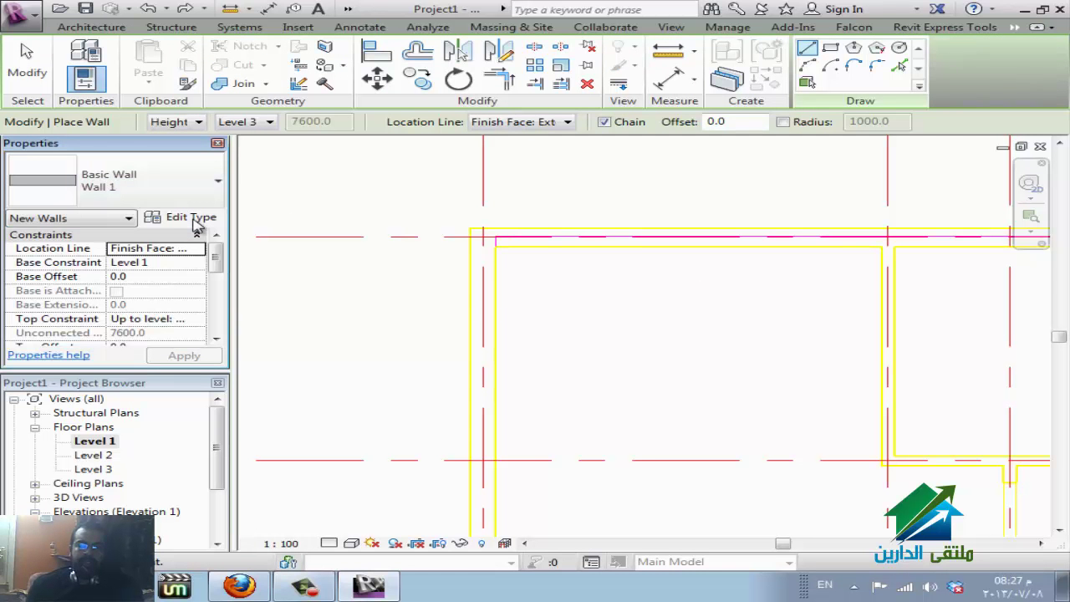
click(193, 219)
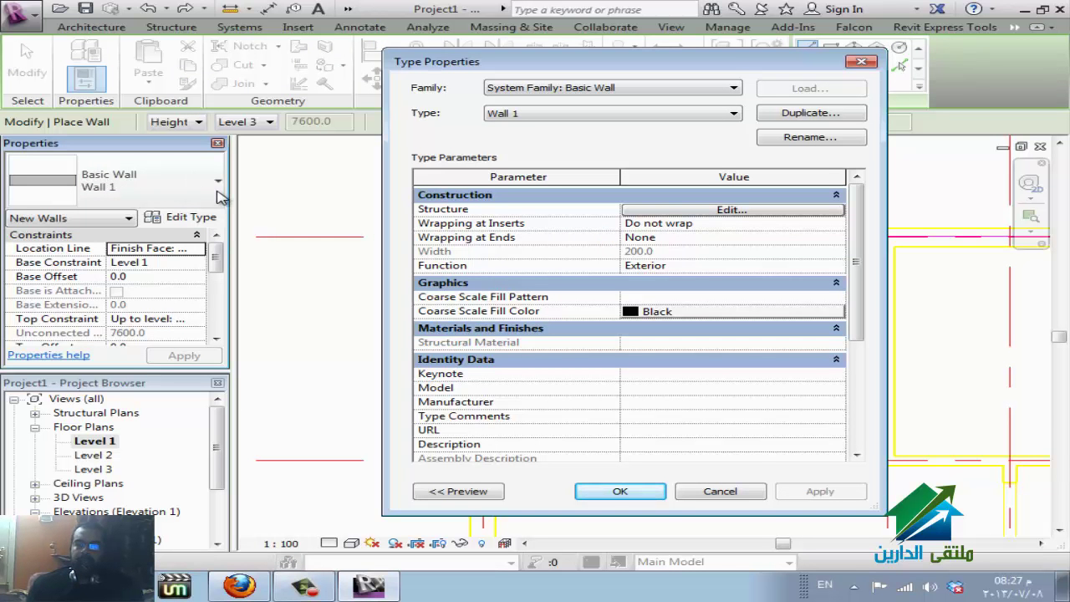
click(834, 115)
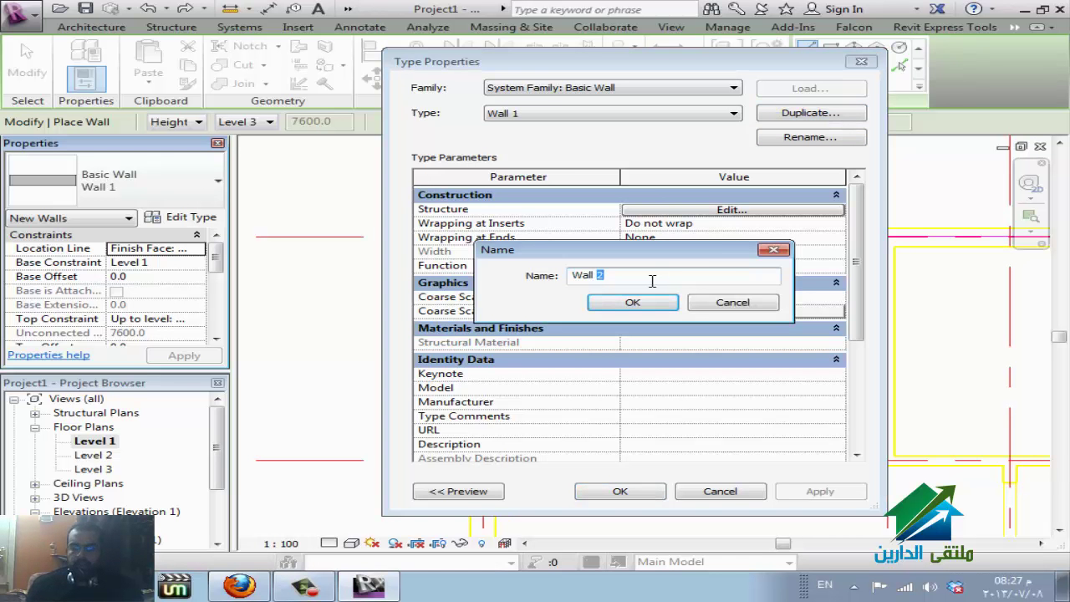
text(300)
click(651, 297)
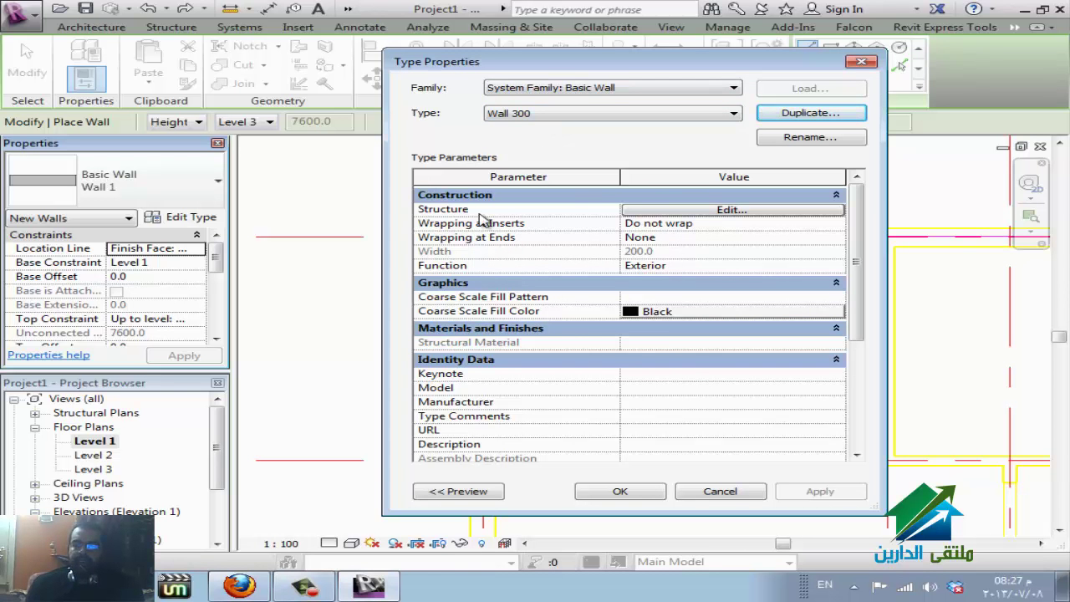
click(727, 211)
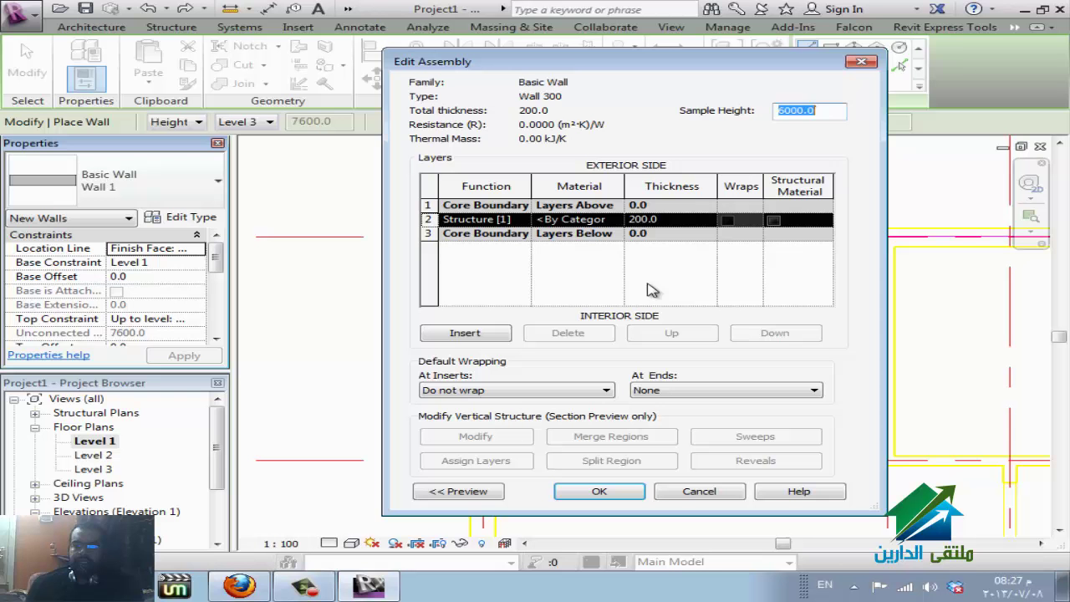
click(675, 219)
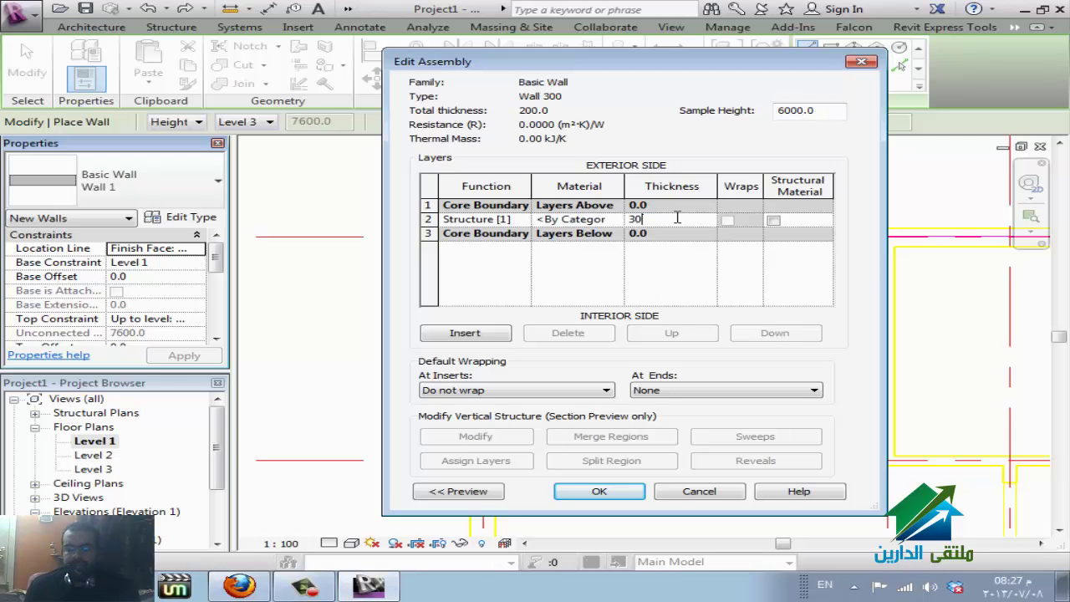
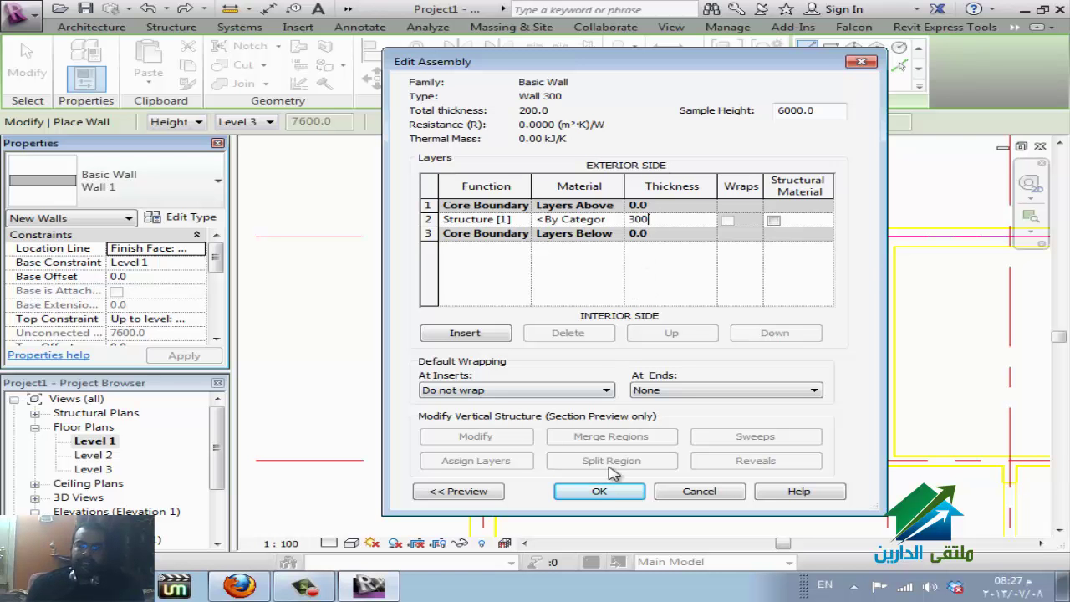
Confirm Wall 300 at 300 thick and trace the DWG's left and top outer lines with walls
click(602, 493)
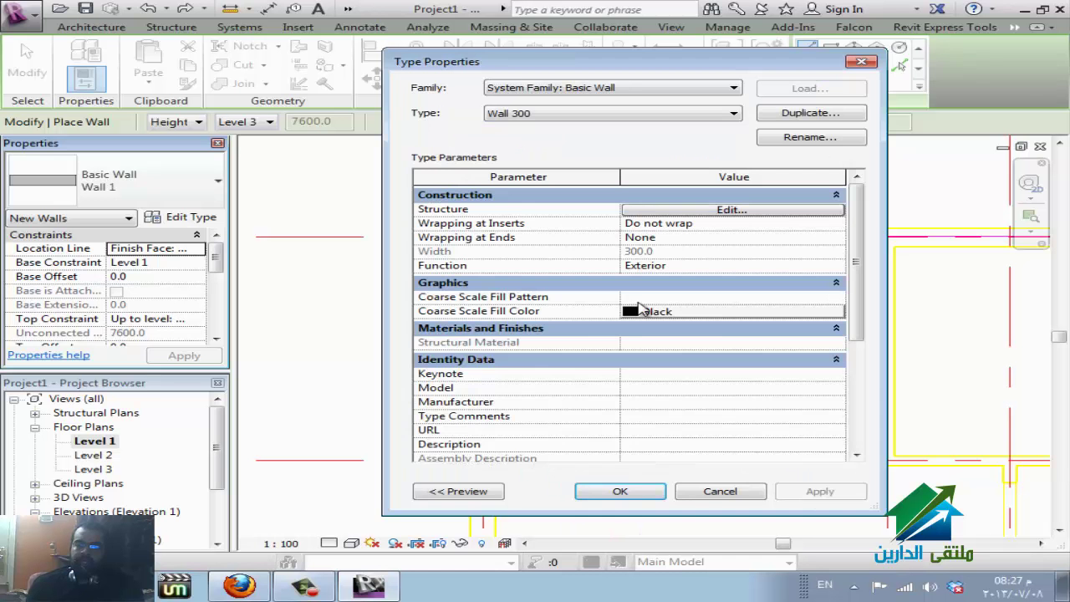
click(620, 493)
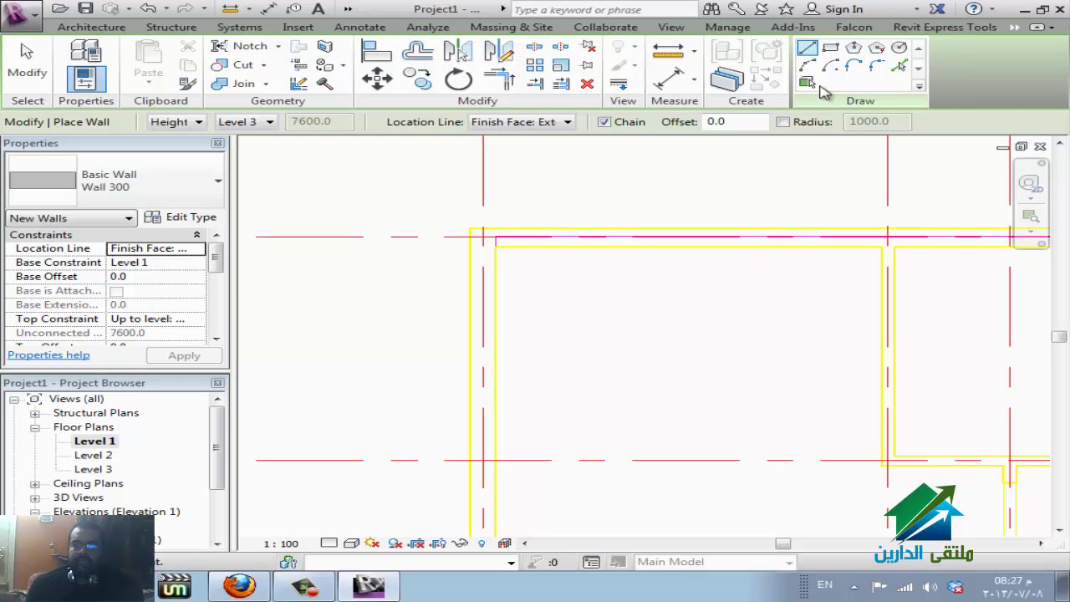
click(898, 67)
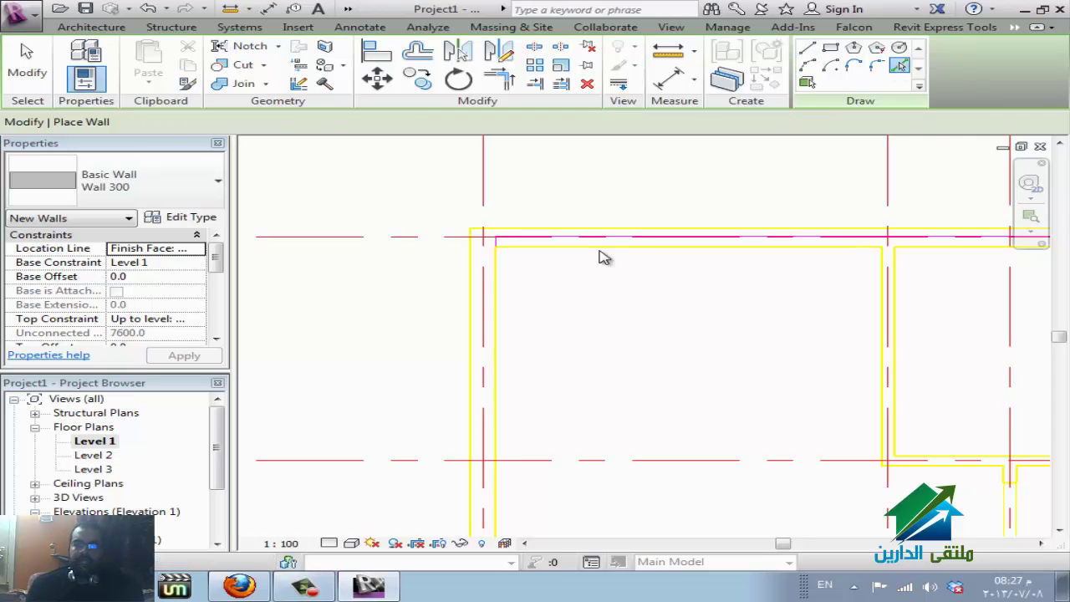
click(502, 374)
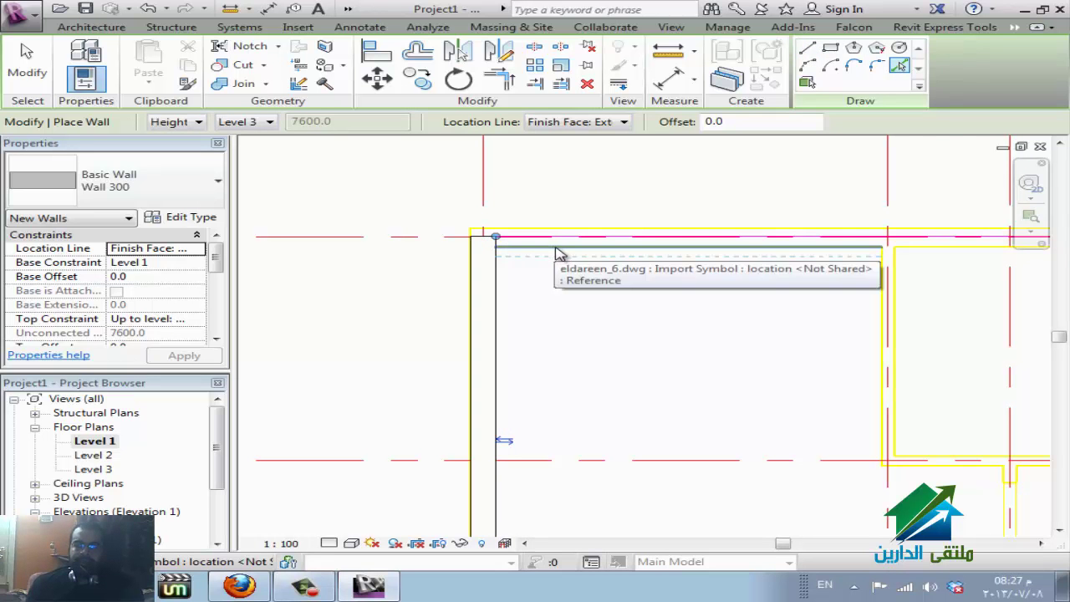
click(560, 248)
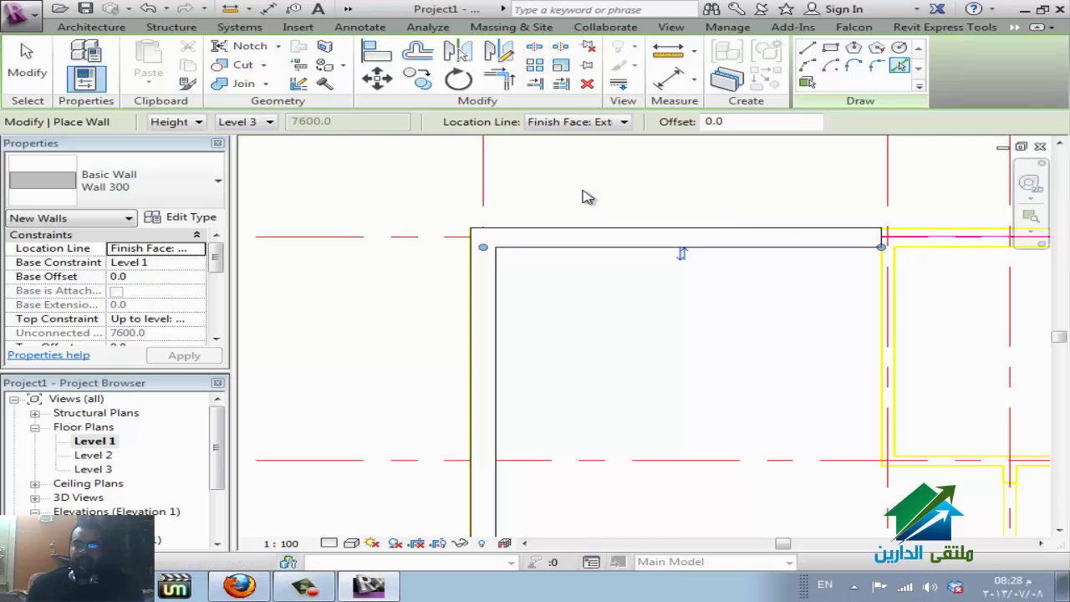
Trace the lower outer line of the linked DWG with a Wall 300 wall
scroll(585, 197, down, 5)
scroll(585, 464, up, 4)
scroll(669, 460, up, 2)
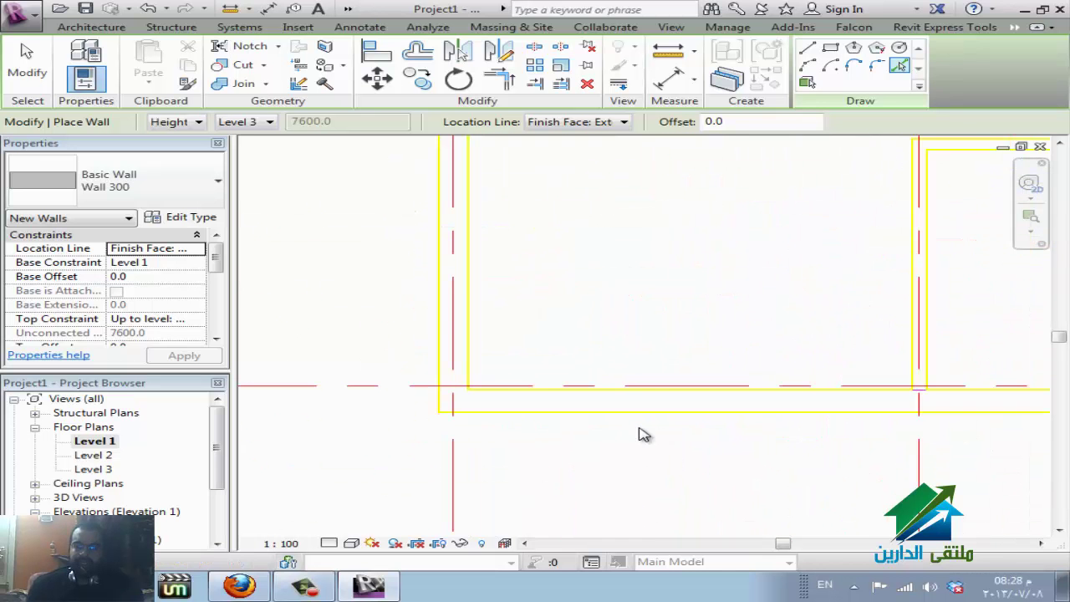
click(437, 410)
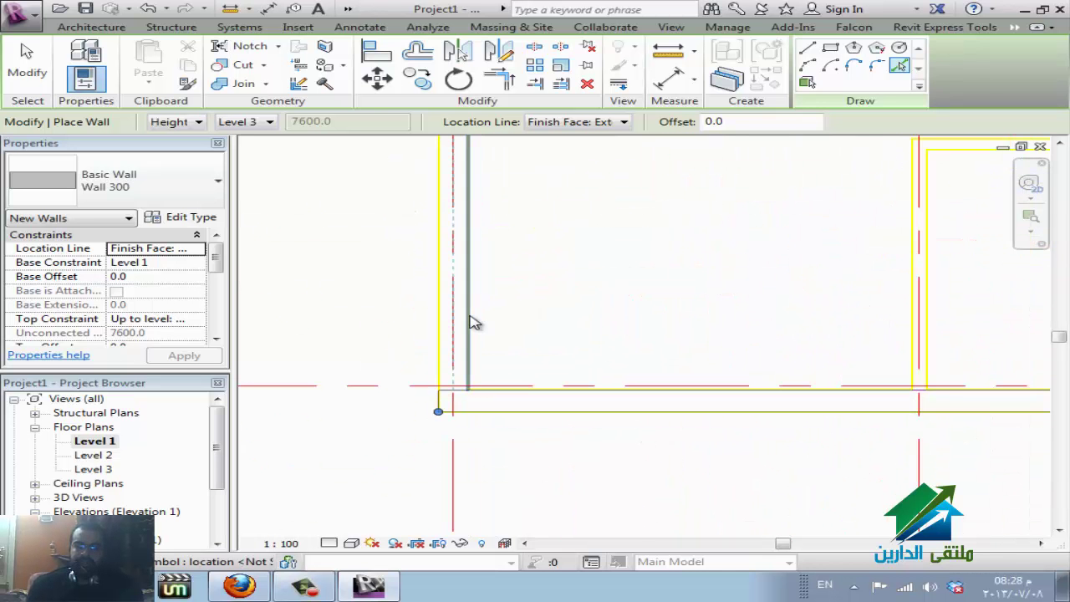
Add a Wall 300 wall along the edge beside the double-door entrance
scroll(350, 393, down, 2)
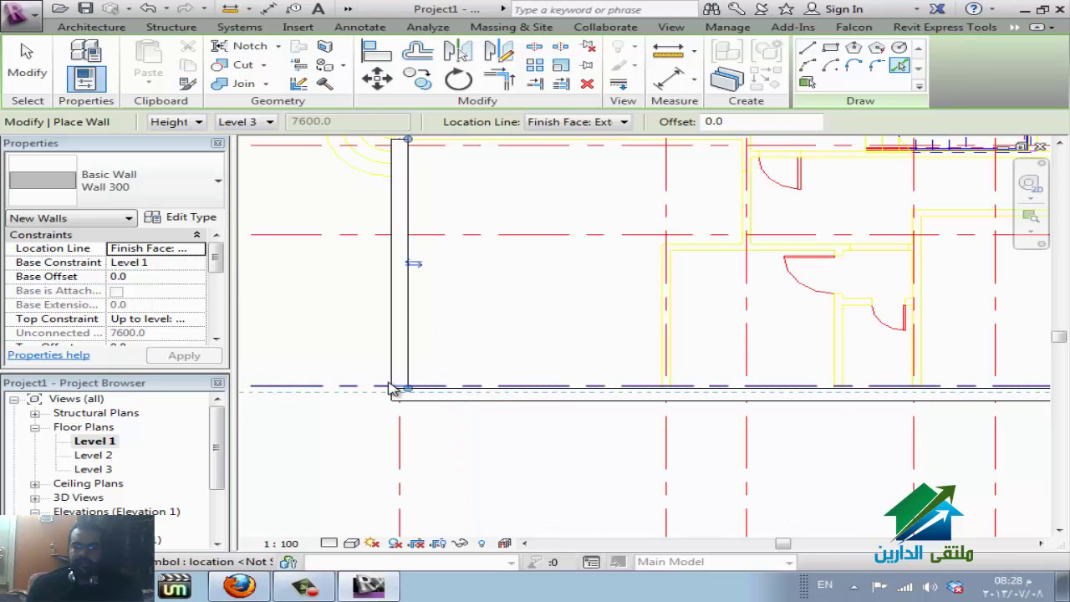
scroll(394, 390, down, 2)
scroll(928, 397, down, 1)
middle_drag(928, 398, 755, 331)
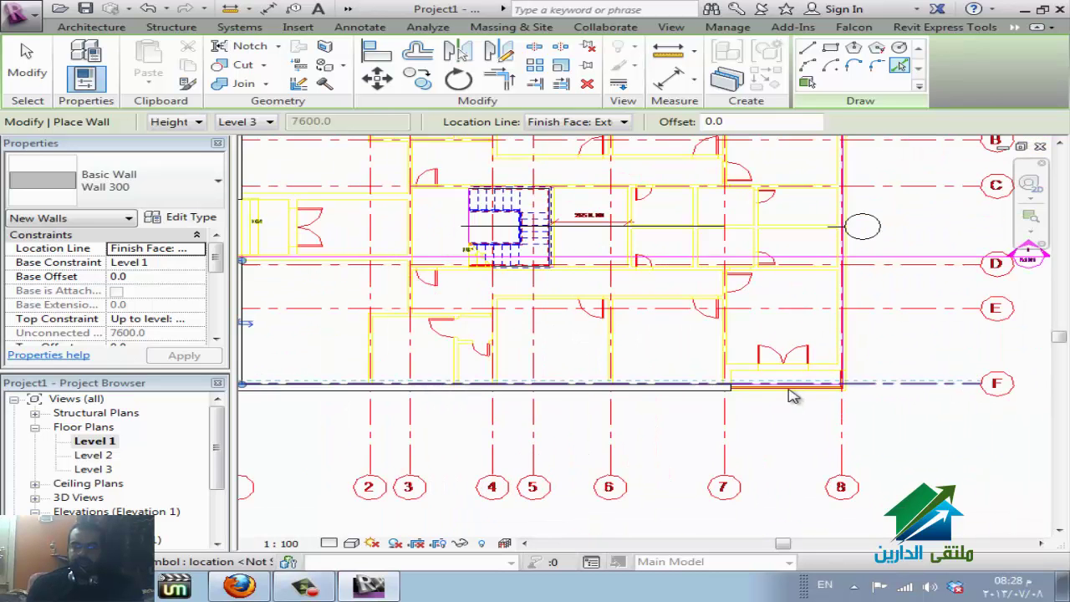
scroll(825, 332, up, 3)
scroll(701, 329, up, 2)
scroll(701, 329, up, 2)
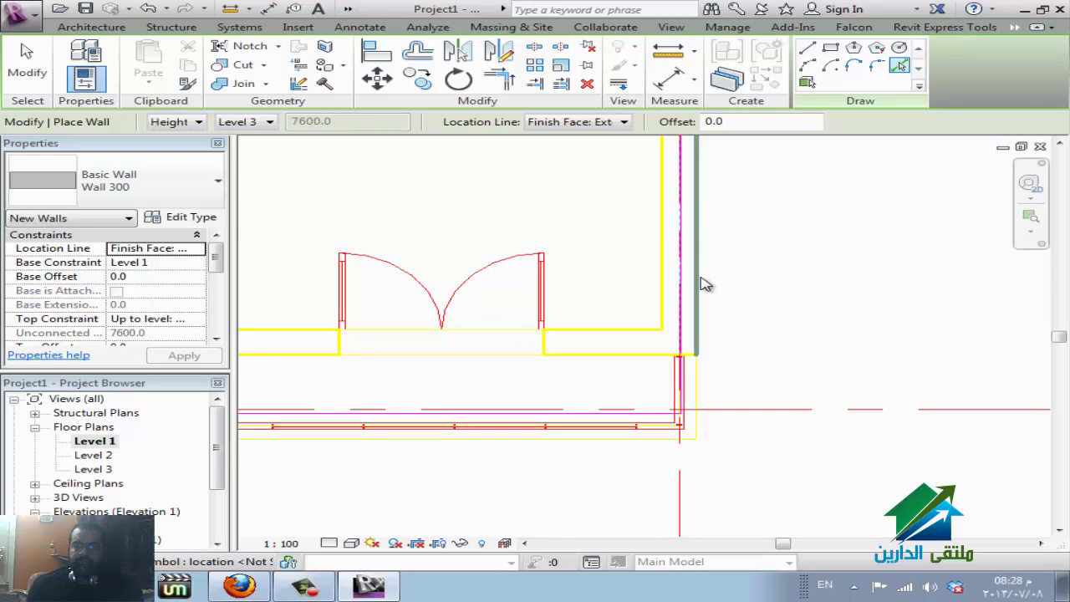
scroll(681, 363, up, 1)
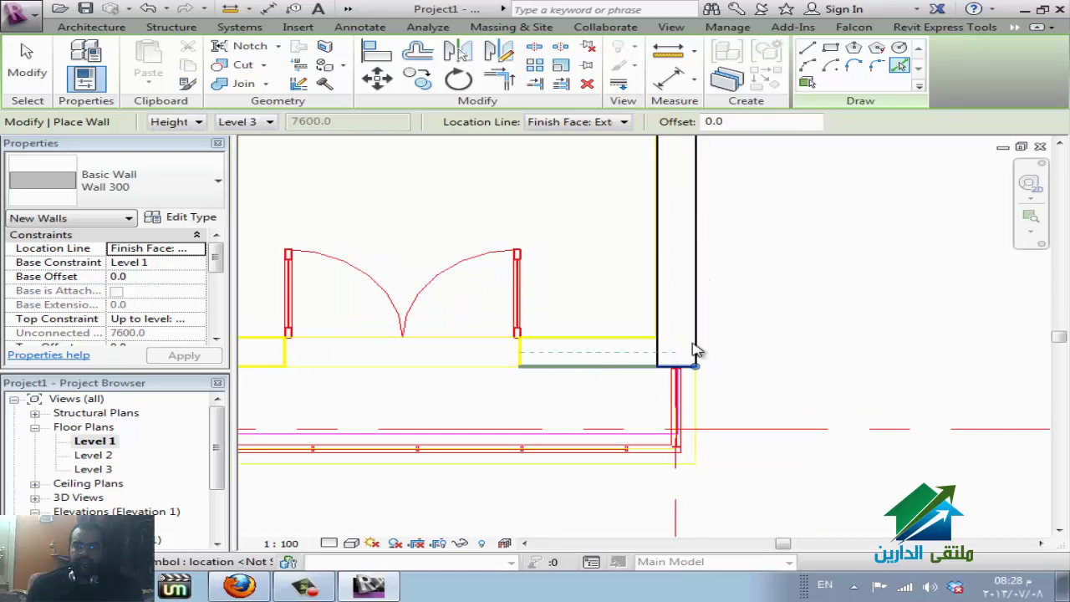
scroll(752, 354, down, 3)
scroll(502, 381, up, 3)
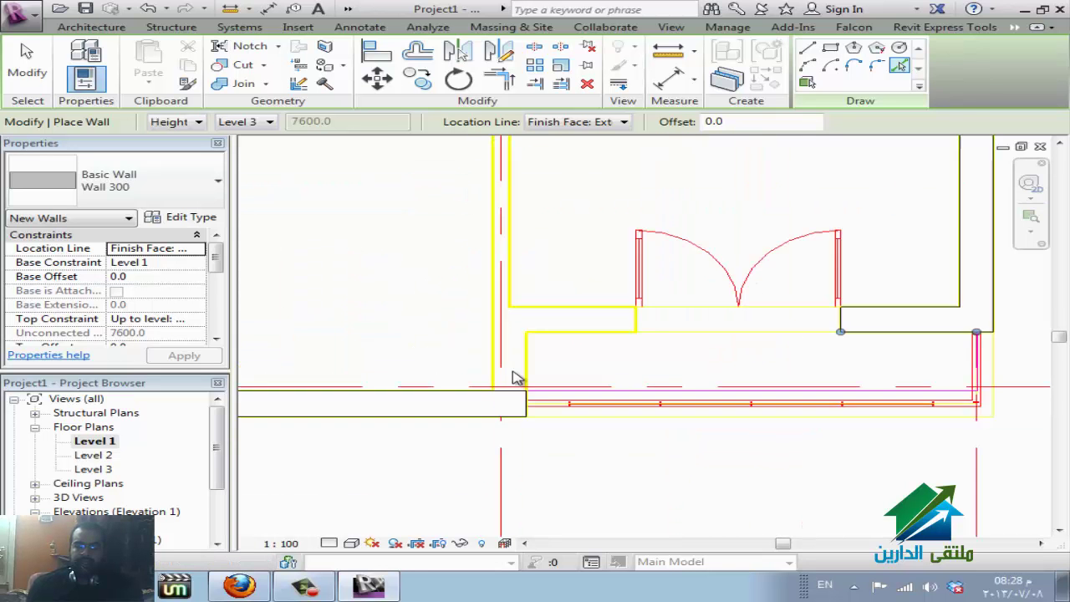
scroll(517, 378, up, 1)
click(536, 367)
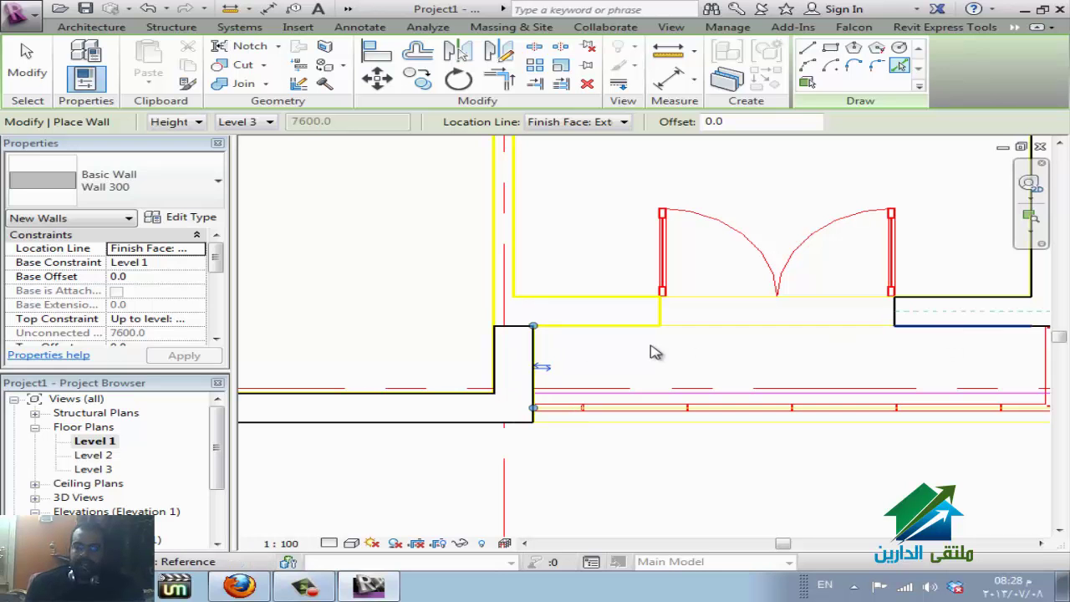
click(538, 360)
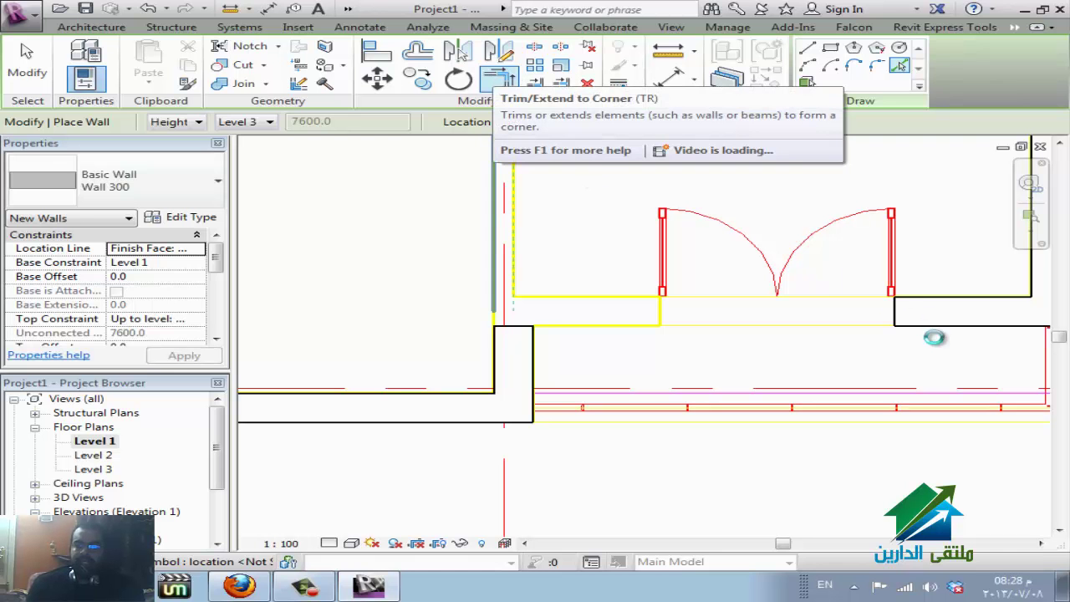
Trim the first pair of traced walls into a clean corner with TR
key(t)
key(r)
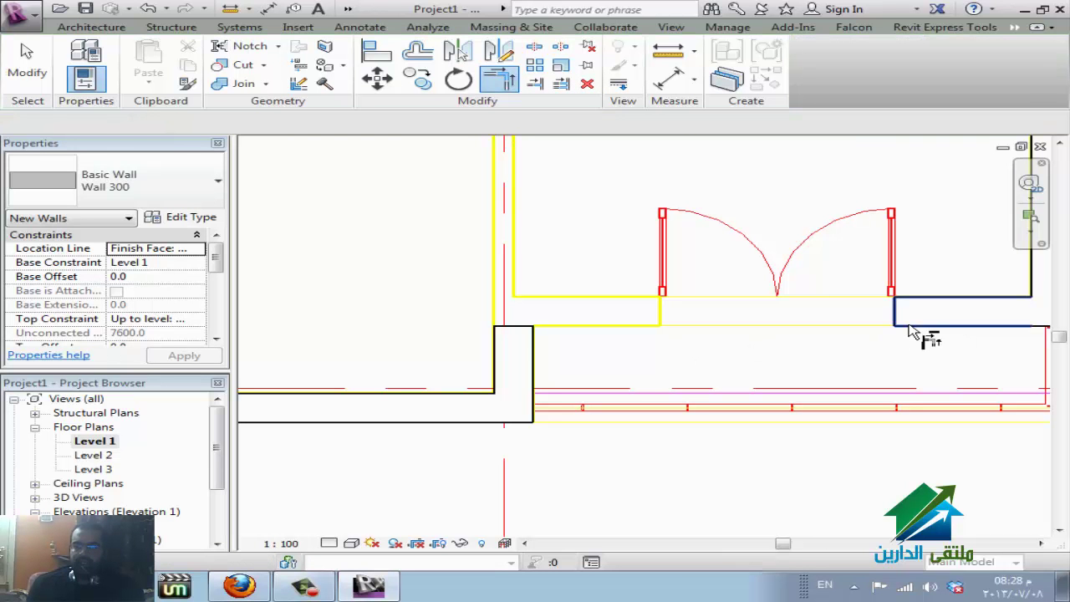
click(915, 317)
click(535, 381)
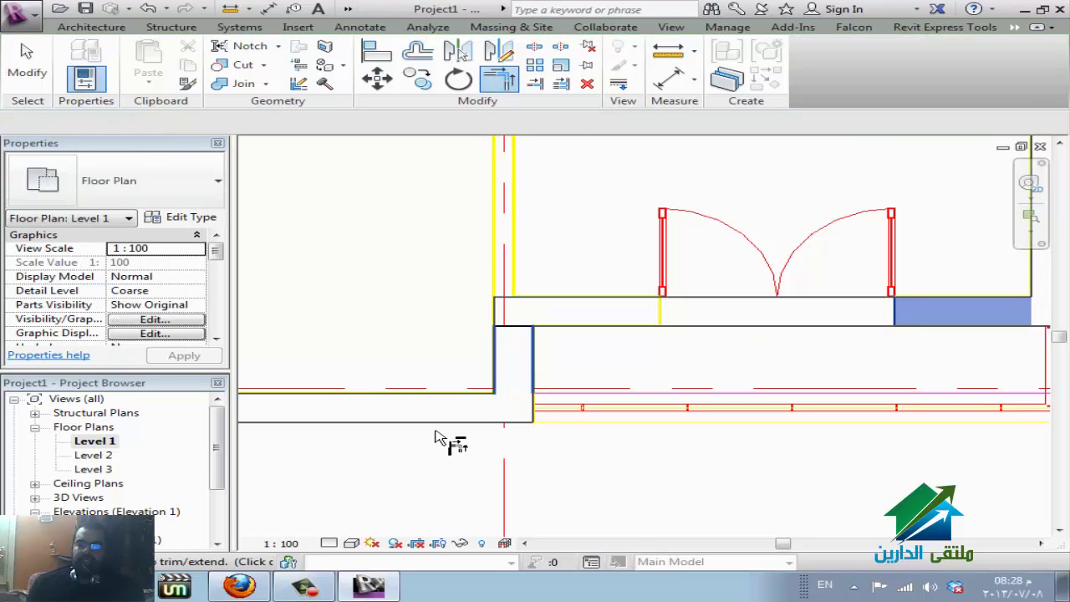
scroll(437, 436, down, 3)
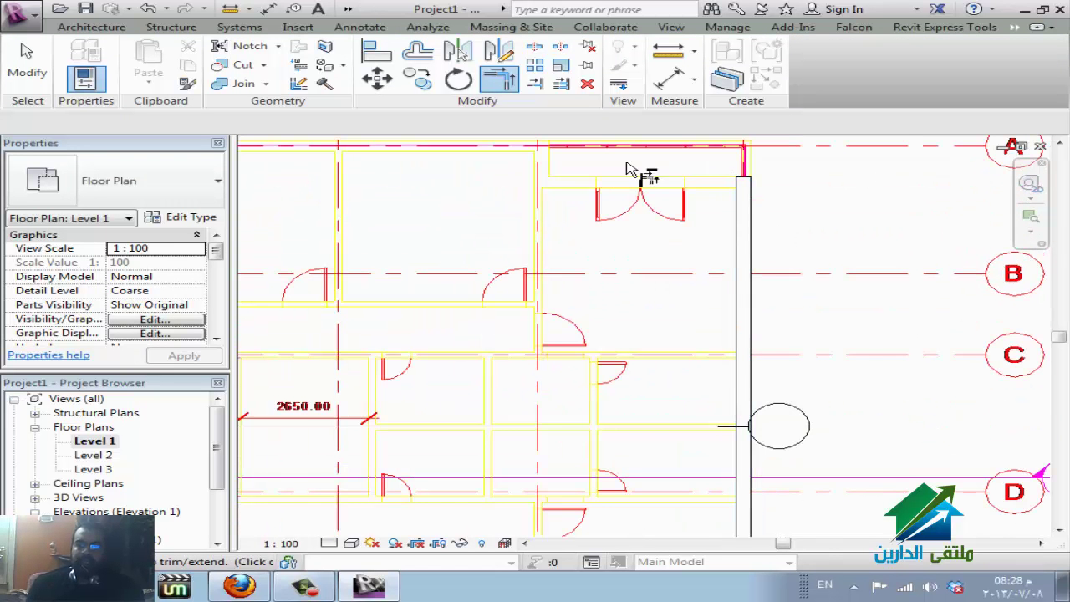
scroll(583, 208, up, 3)
scroll(586, 238, up, 2)
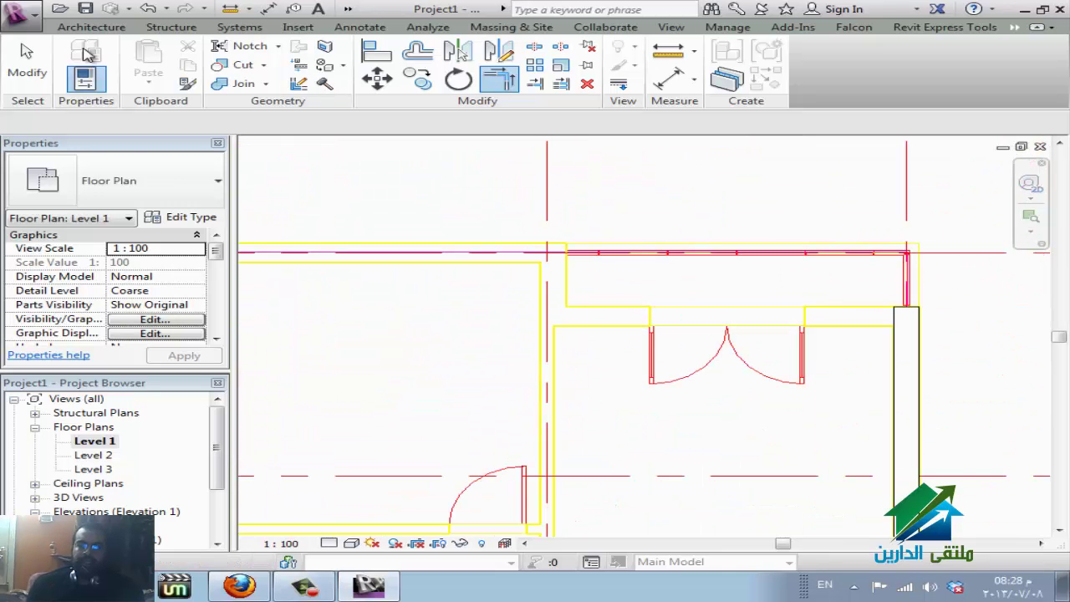
Add walls along the double-door edge and a short vertical wall at the upper corner
click(90, 28)
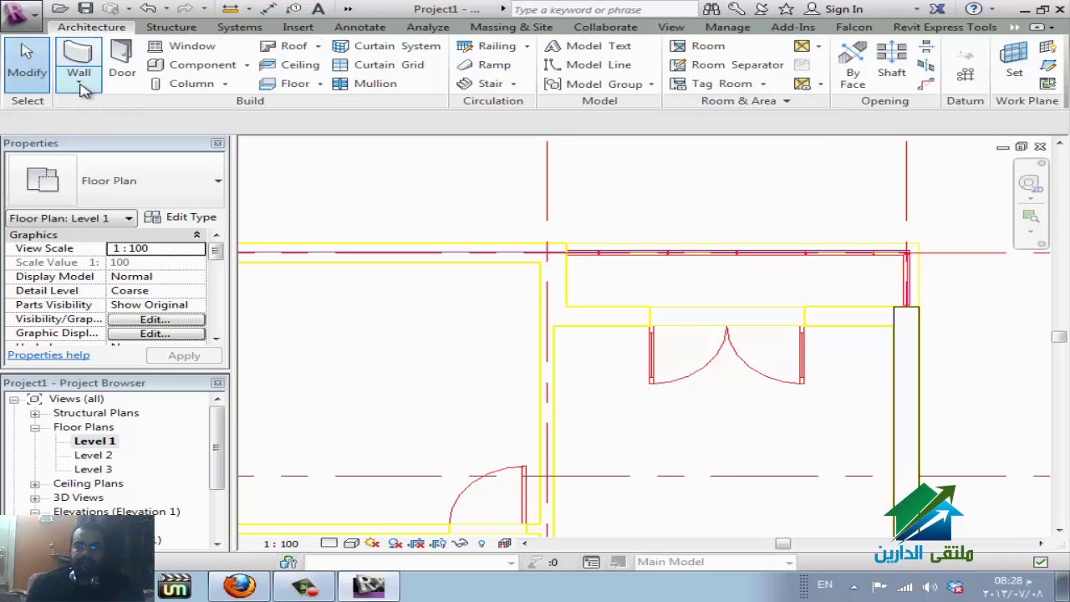
click(79, 94)
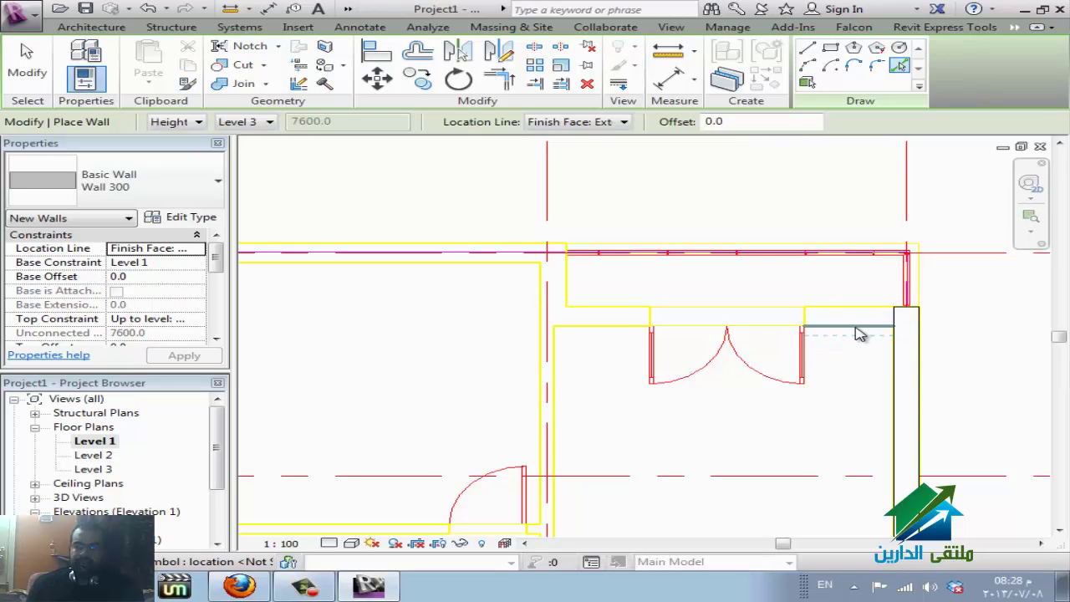
click(861, 335)
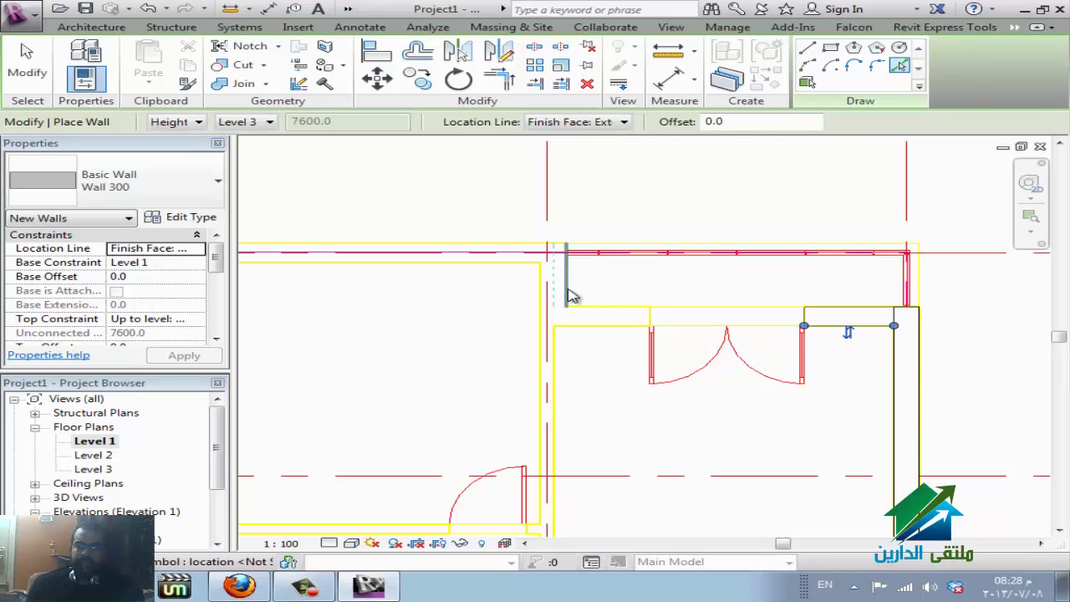
click(511, 271)
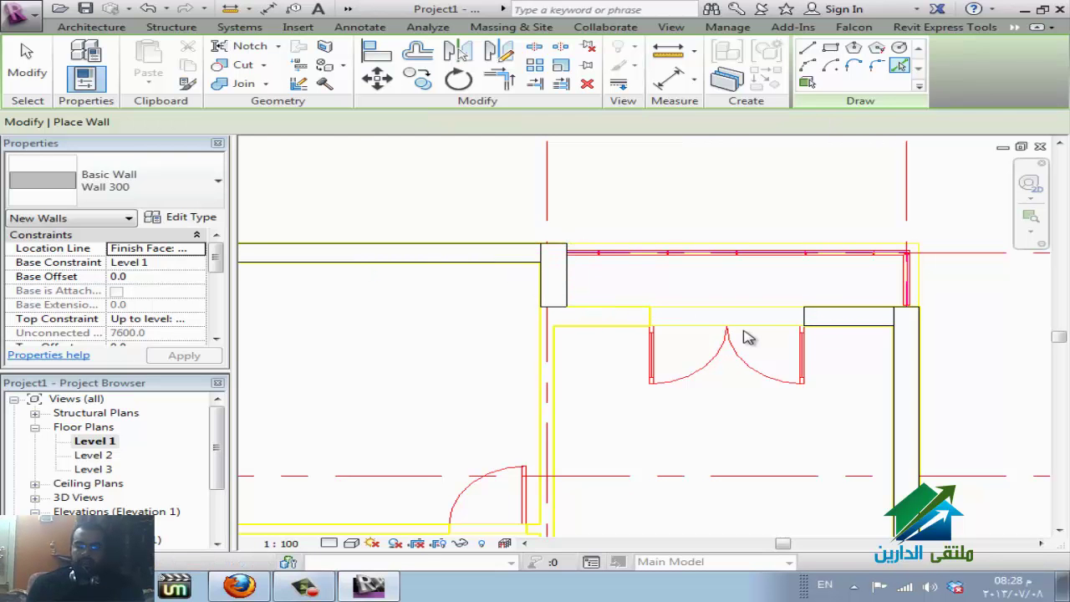
key(Escape)
key(Escape)
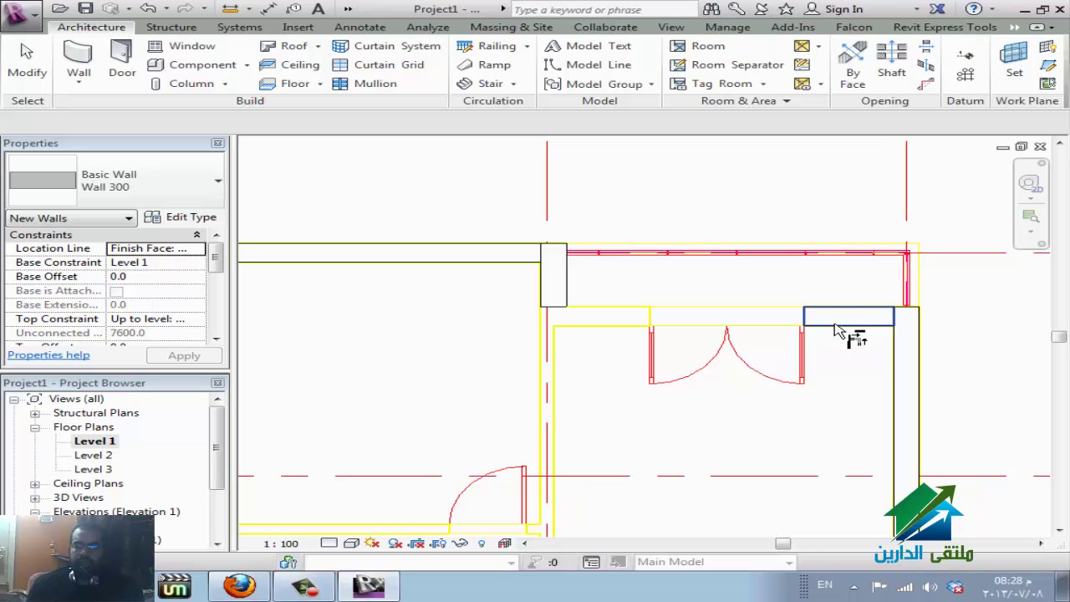
Join the short vertical wall and the horizontal wall into a clean corner
key(Escape)
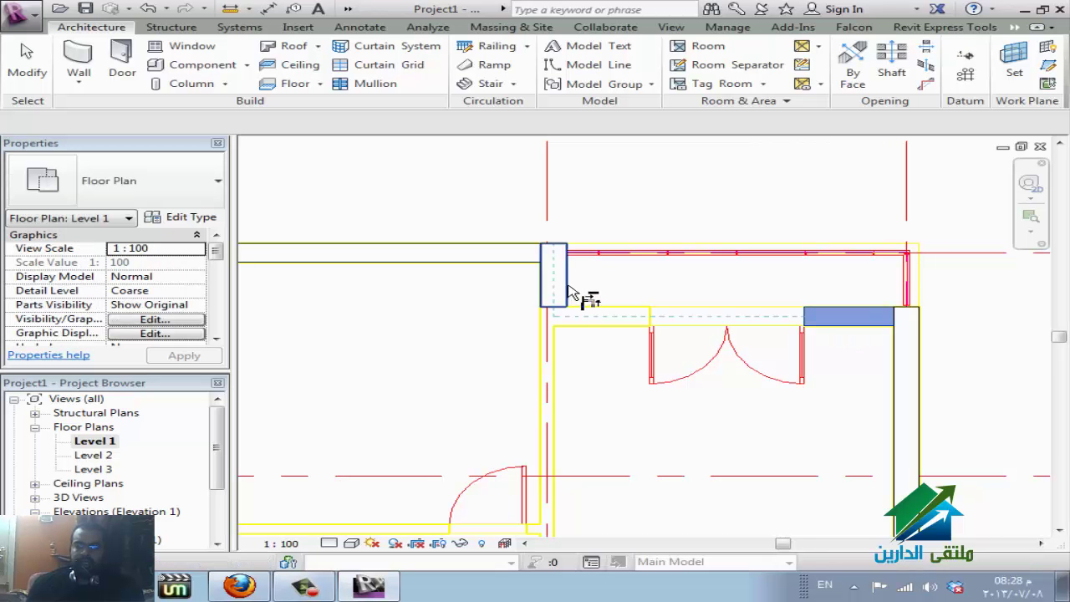
click(608, 280)
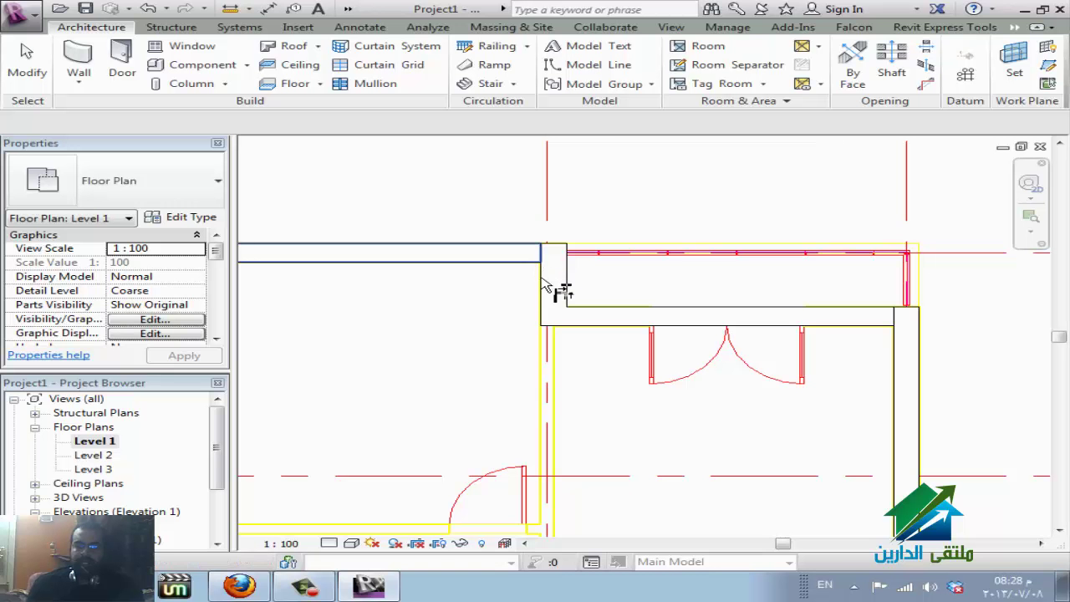
click(545, 287)
click(555, 292)
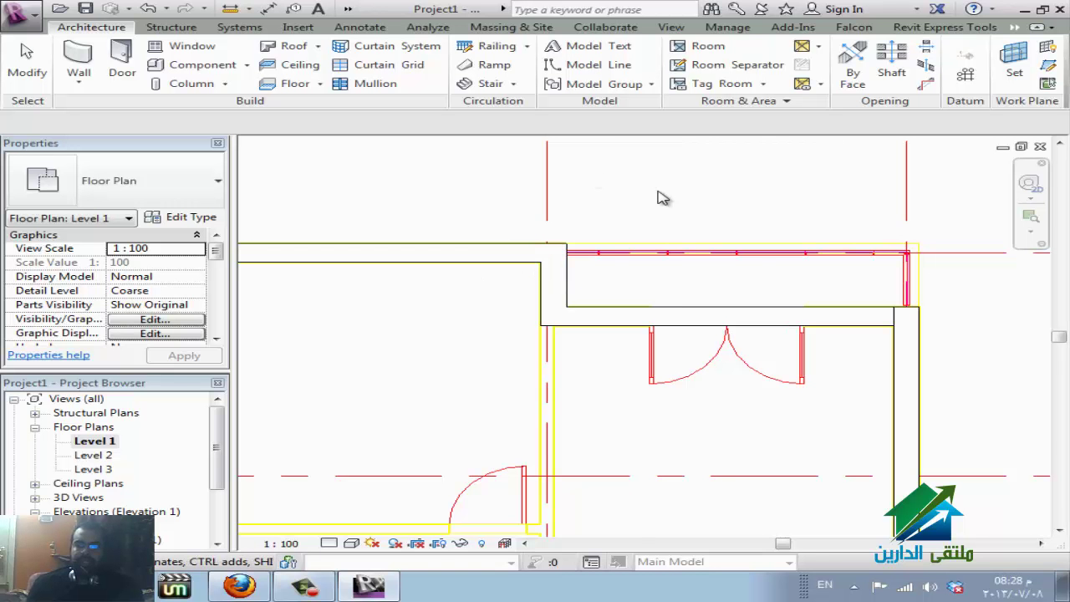
scroll(703, 192, down, 3)
scroll(628, 280, down, 1)
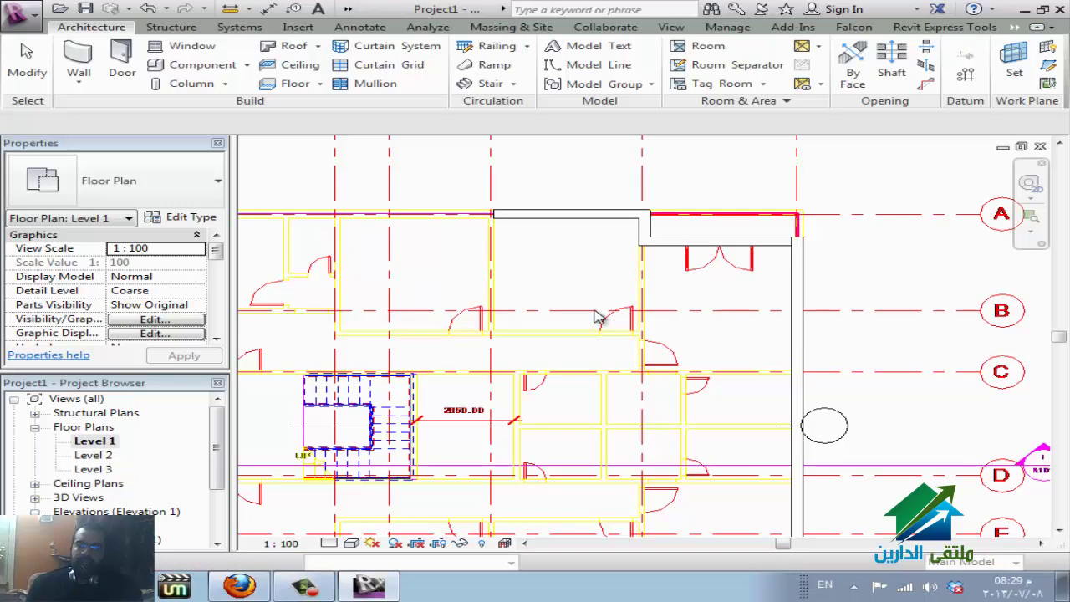
Bring the top walls and grid bubbles into view and stretch the top wall near grid 6
middle_drag(598, 316, 685, 237)
middle_drag(408, 177, 595, 313)
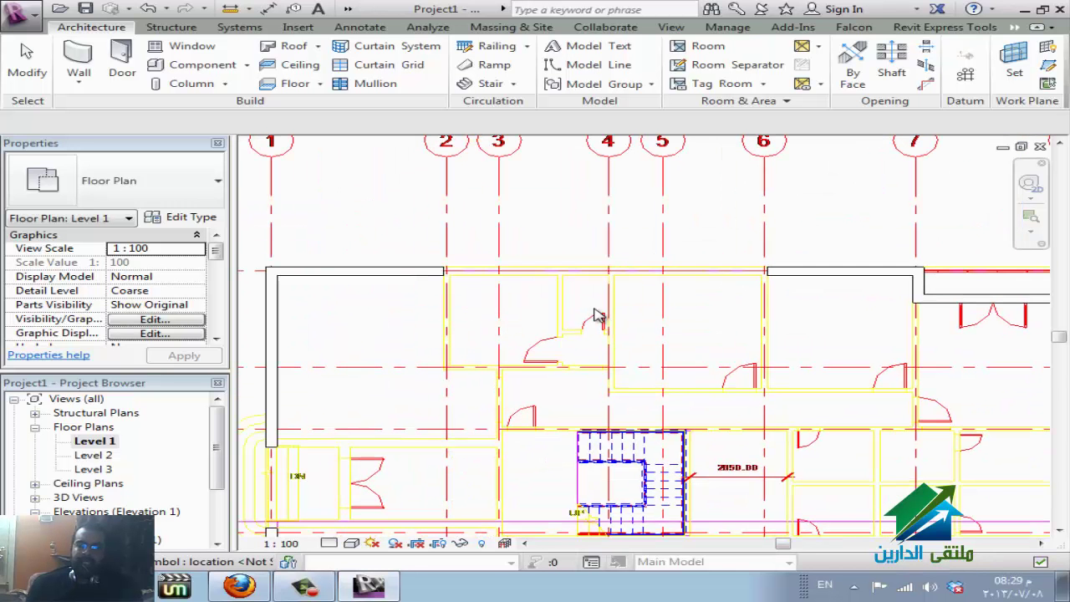
click(818, 284)
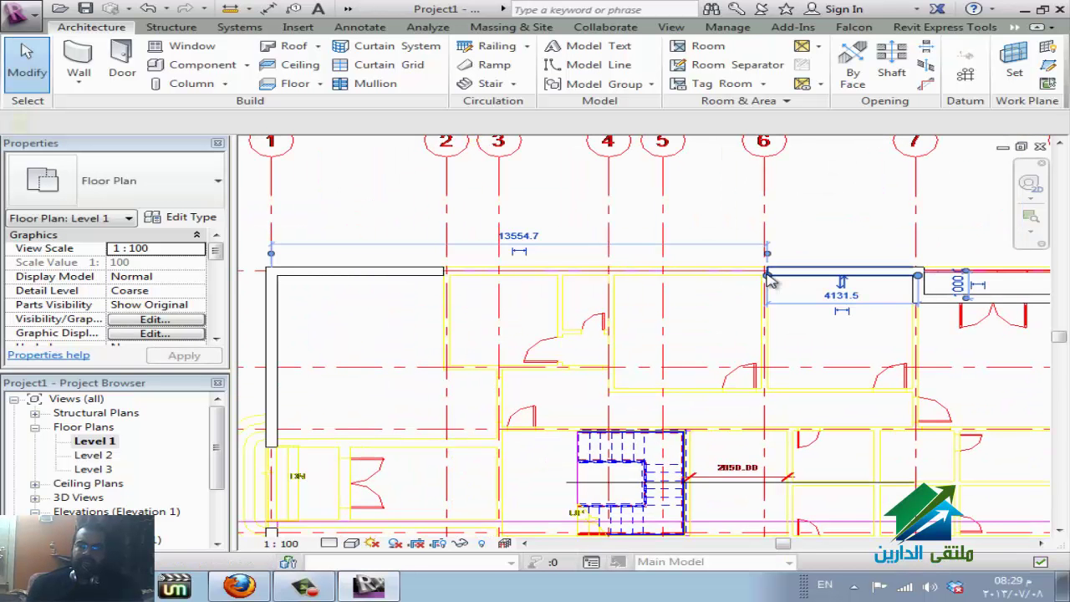
mouse_move(769, 273)
mouse_down()
mouse_move(445, 284)
mouse_move(506, 297)
mouse_up()
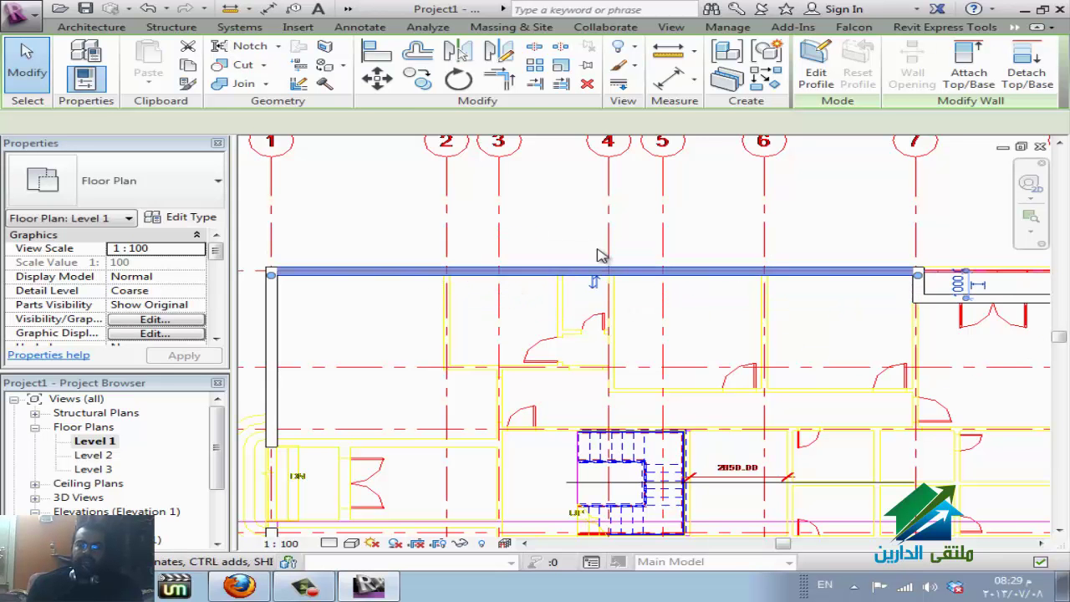
scroll(620, 290, down, 2)
scroll(577, 290, up, 3)
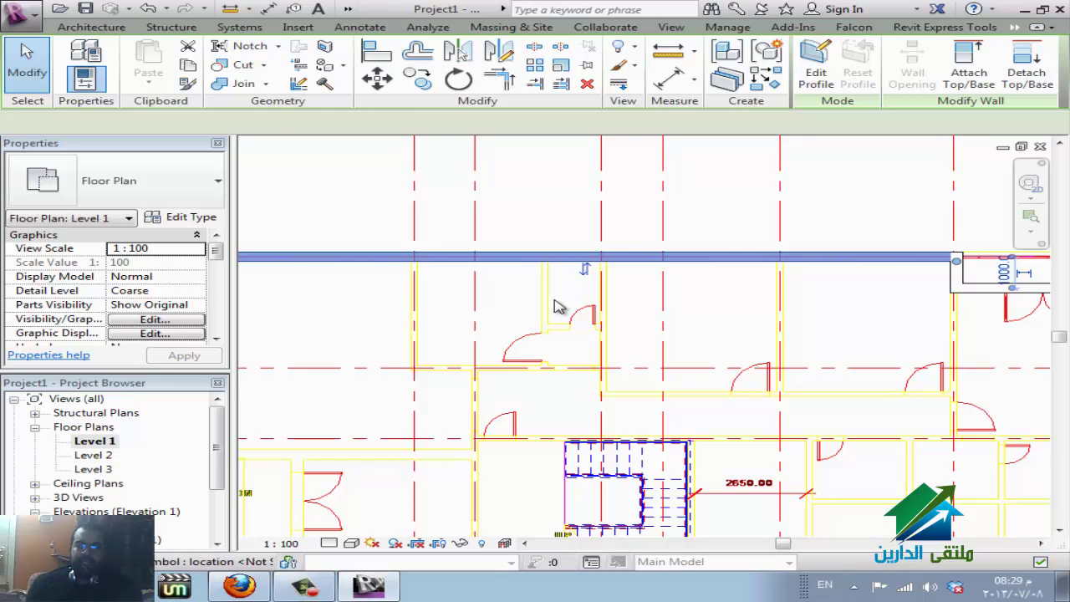
scroll(559, 307, up, 2)
scroll(490, 332, up, 4)
click(466, 320)
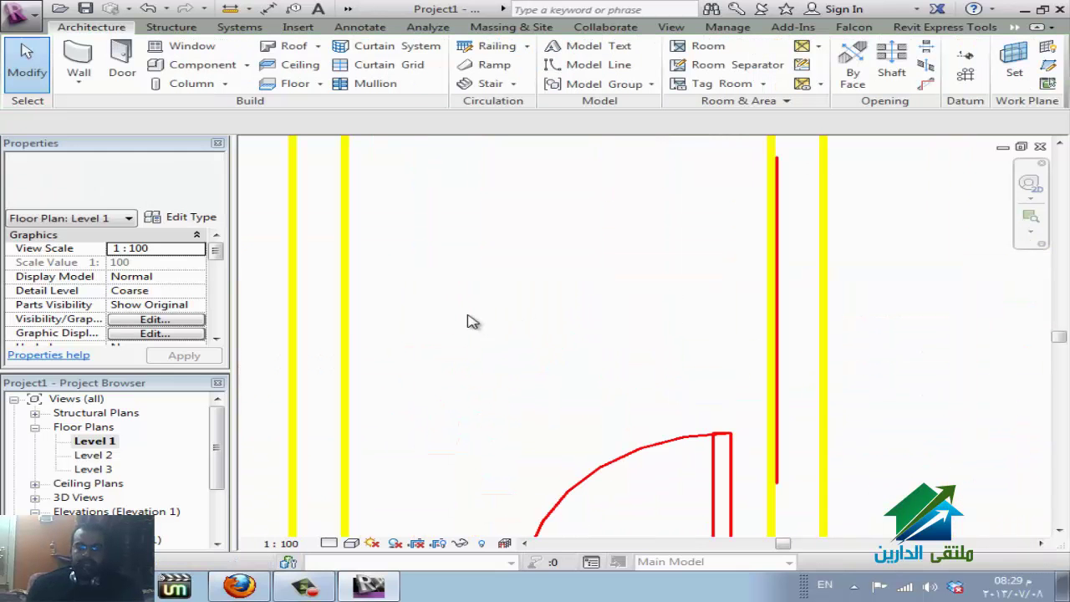
Measure the DWG wall as 152 thick with a DI dimension, then start the Wall tool
key(d)
key(i)
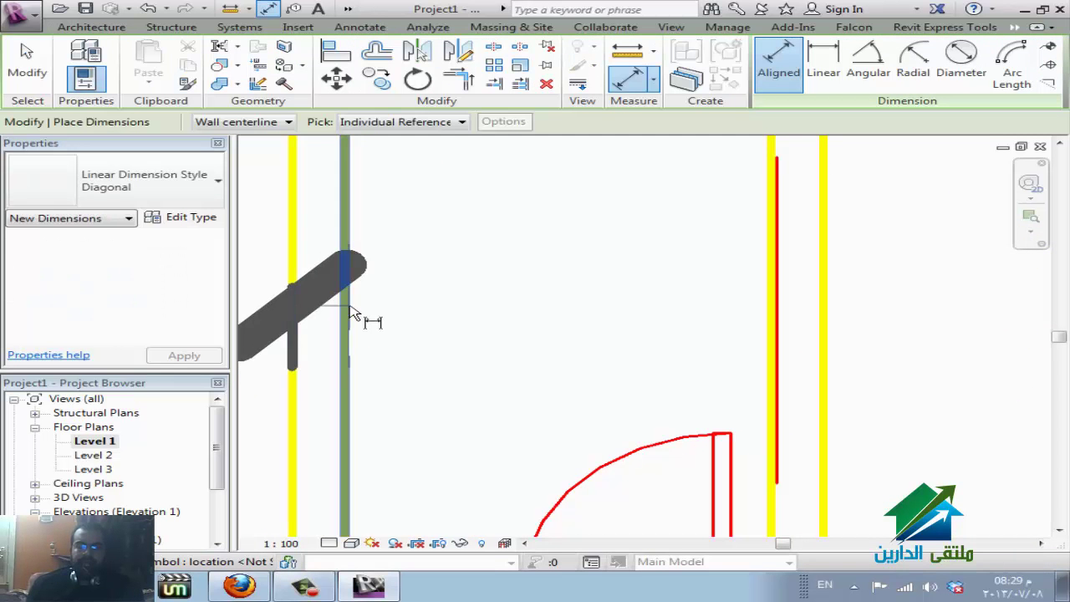
scroll(478, 347, down, 1)
key(Escape)
key(Escape)
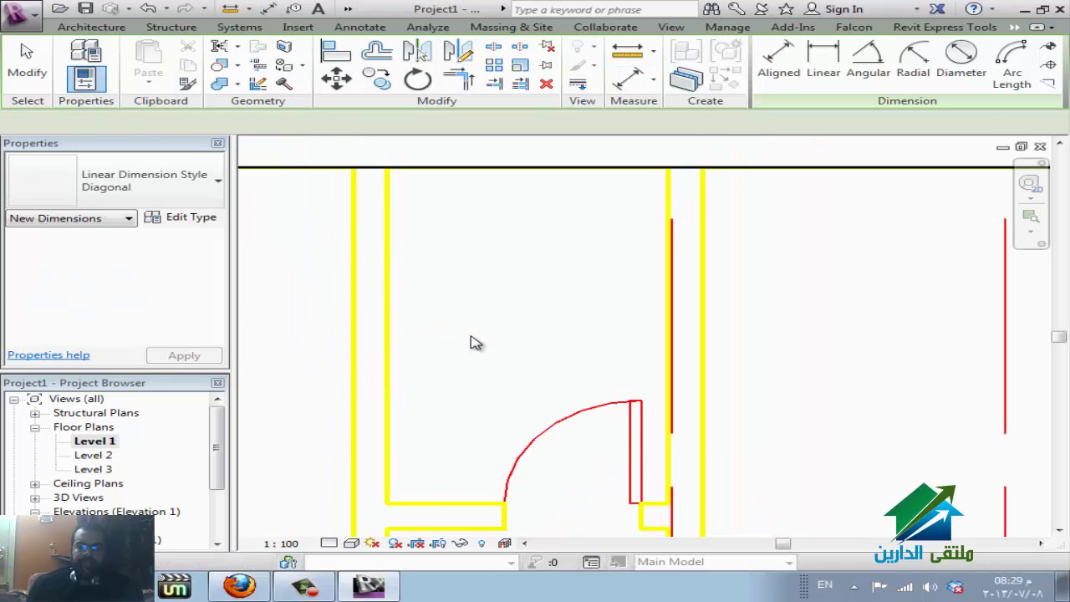
scroll(477, 344, up, 2)
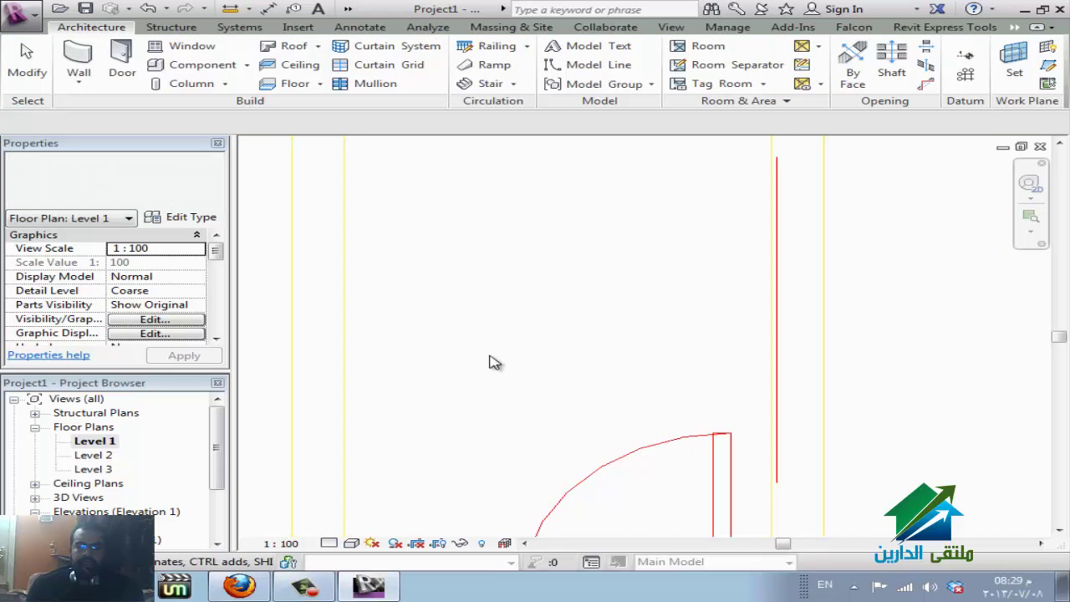
scroll(489, 358, down, 1)
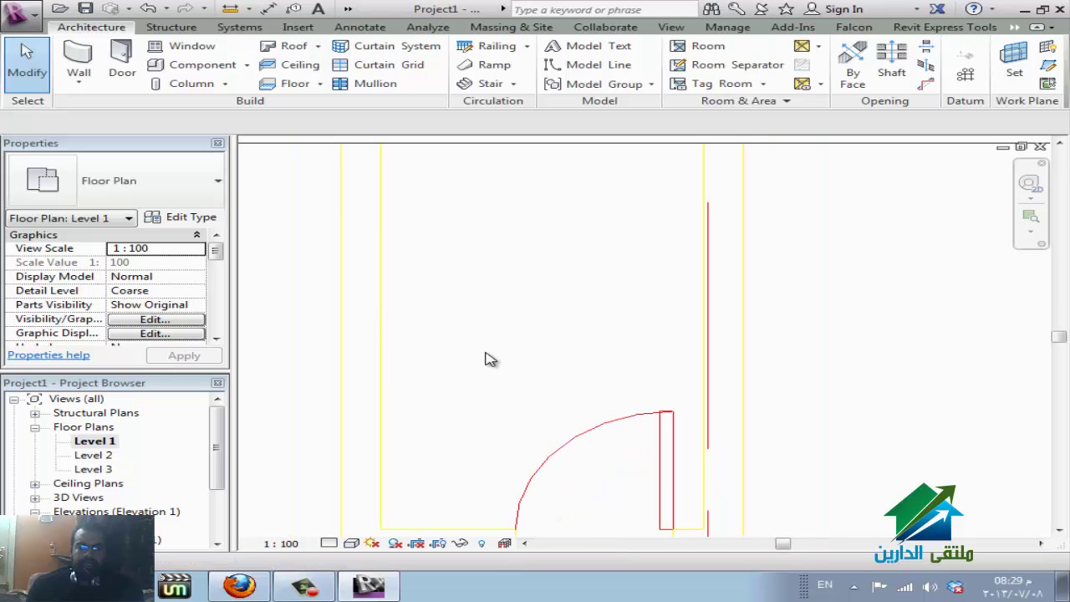
key(d)
key(i)
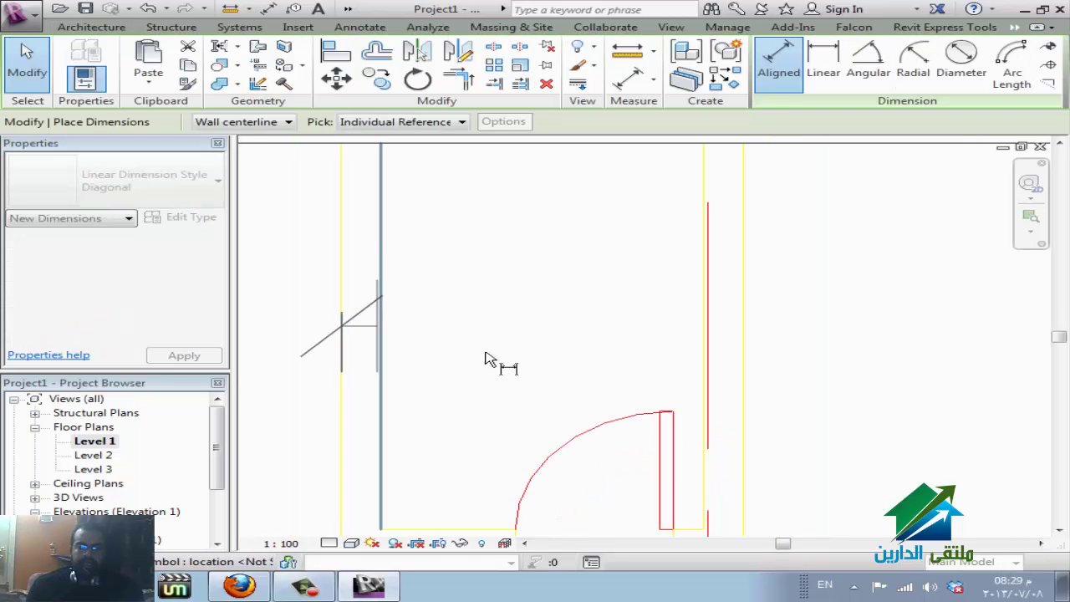
key(Escape)
key(Escape)
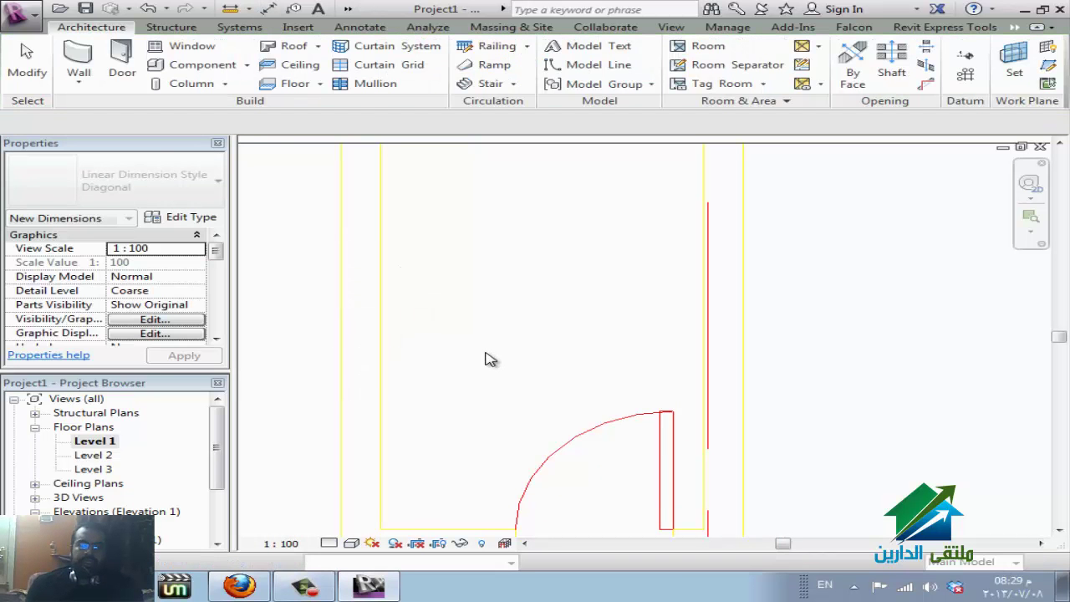
key(w)
key(a)
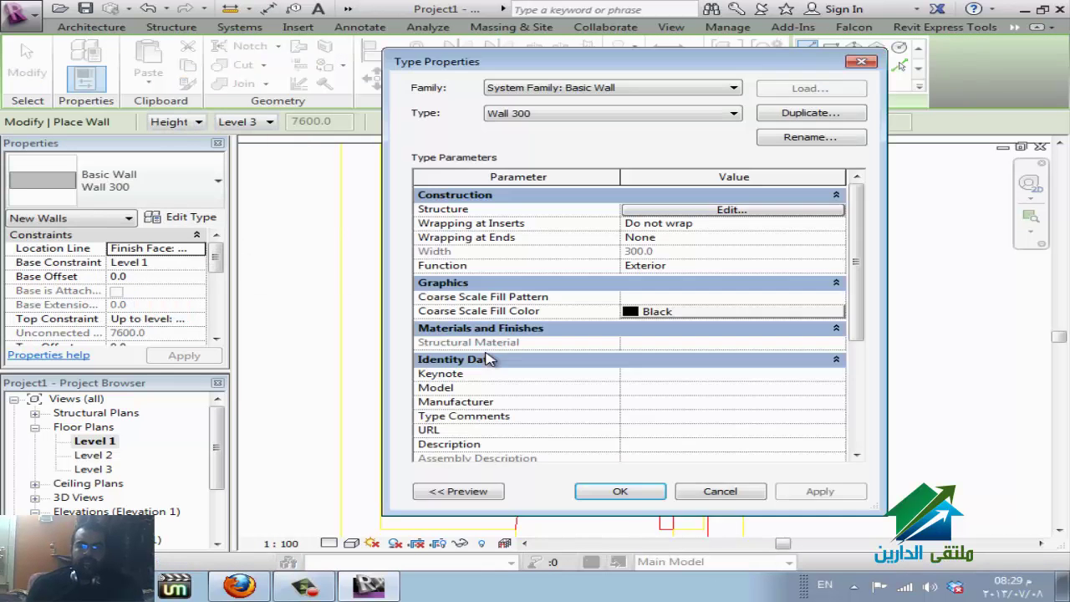
Duplicate the wall type as Wall 152, set its structure layer to 152, and apply it
key(alt+d)
text(Wall 152)
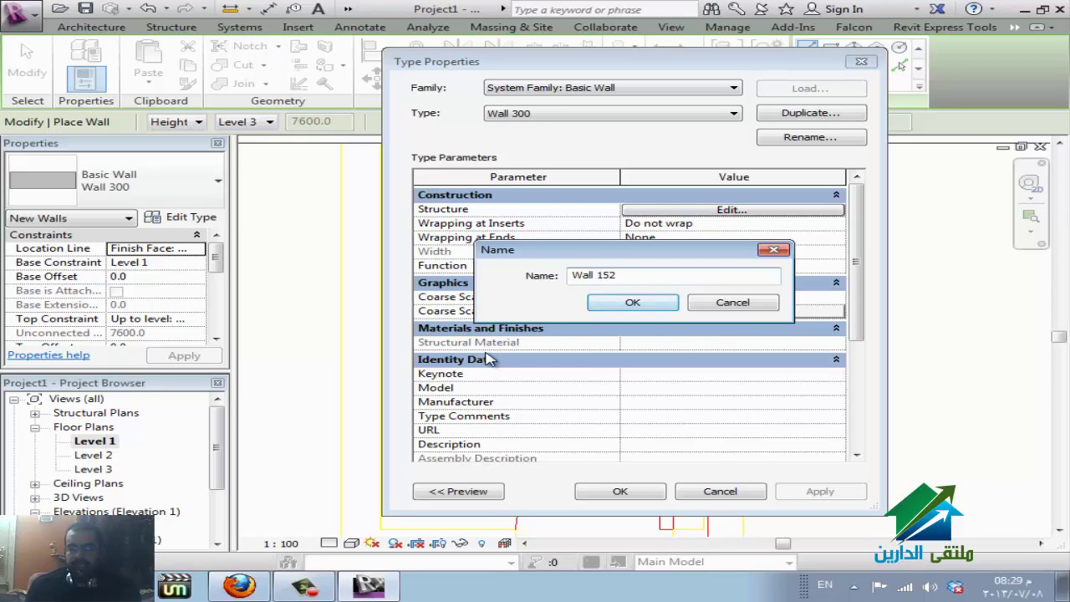
key(Return)
text(152)
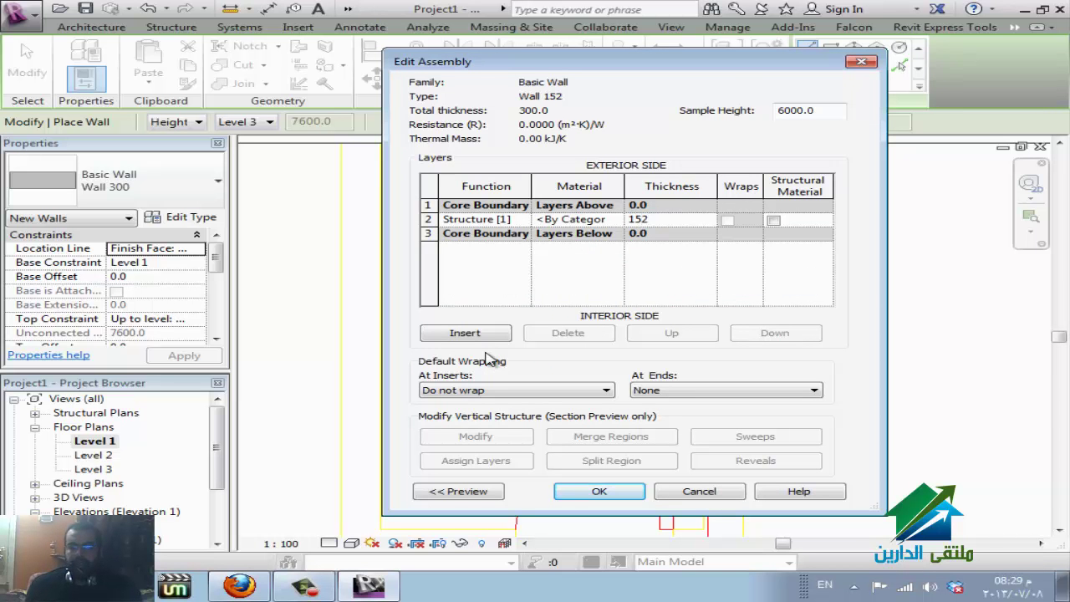
key(Return)
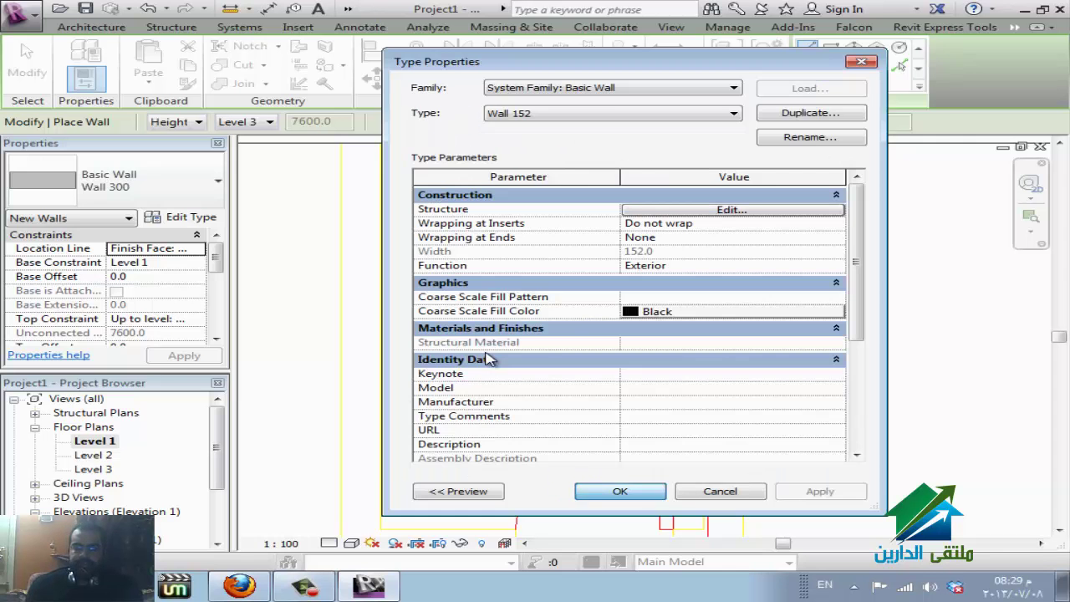
key(Return)
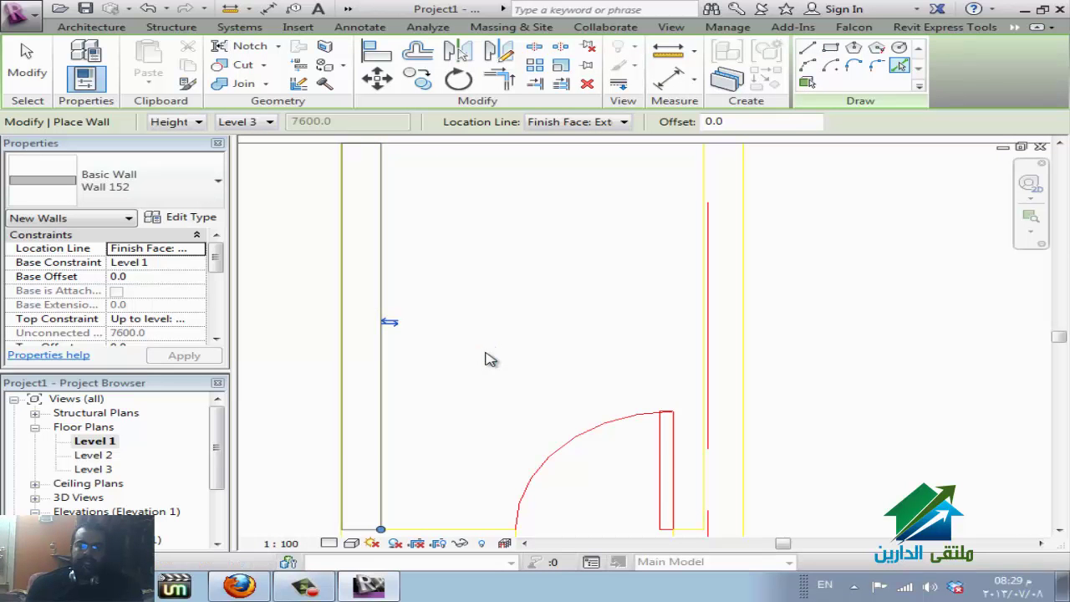
Place Wall 152 walls along the DWG's horizontal, bottom and right vertical lines near the doors
scroll(488, 358, down, 2)
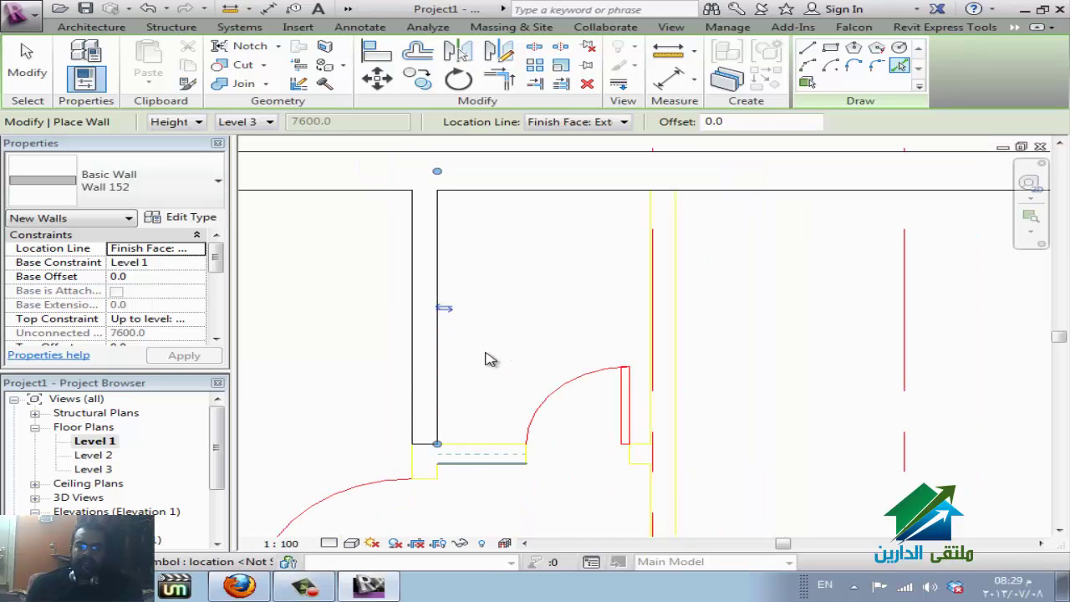
key(Tab)
scroll(490, 359, down, 2)
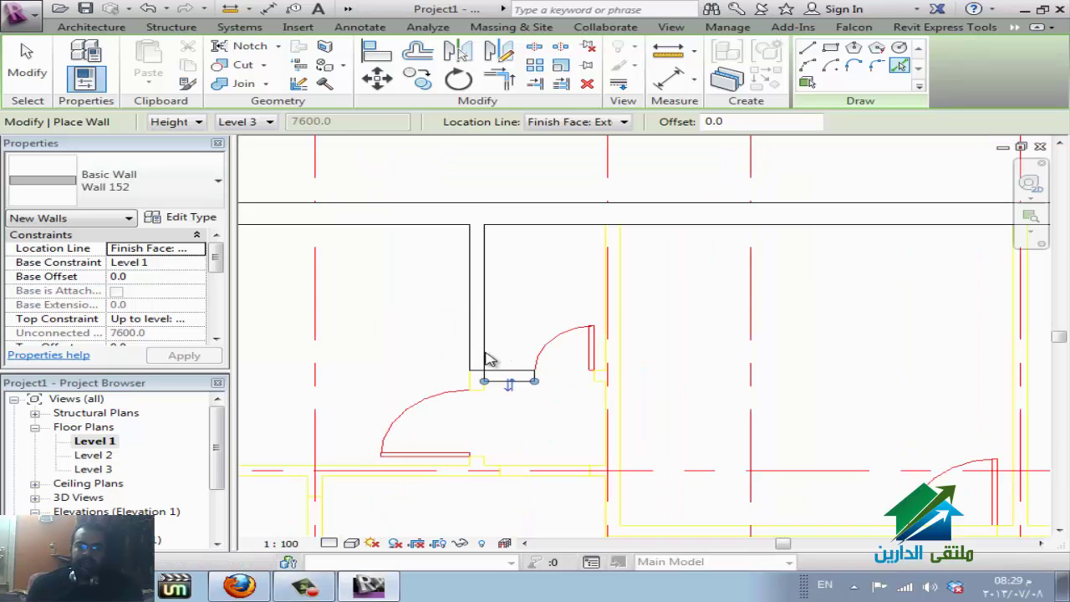
scroll(490, 359, up, 4)
key(Tab)
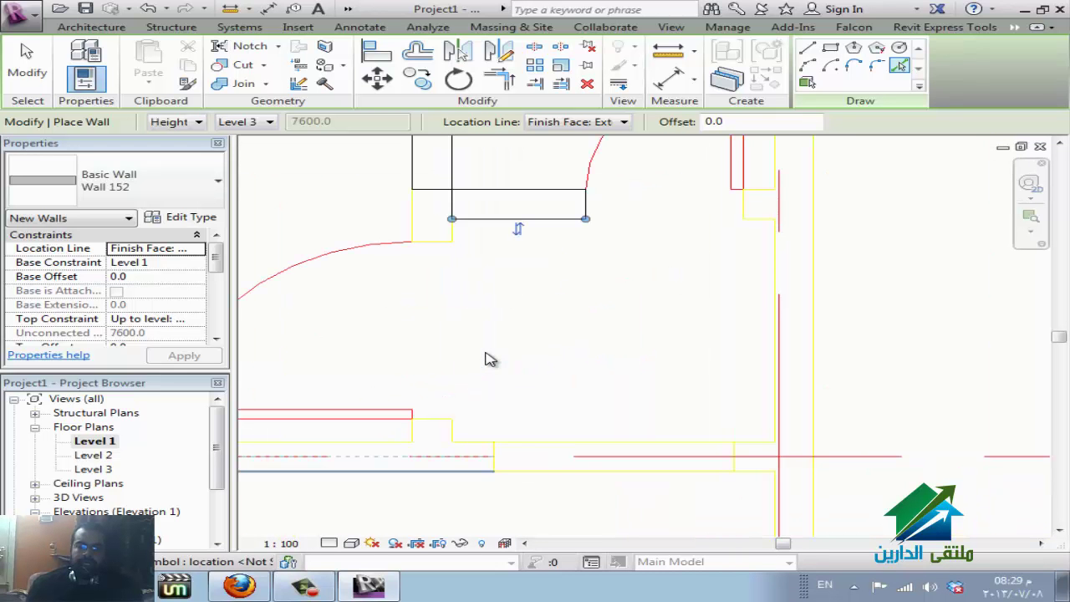
key(Tab)
scroll(490, 358, down, 2)
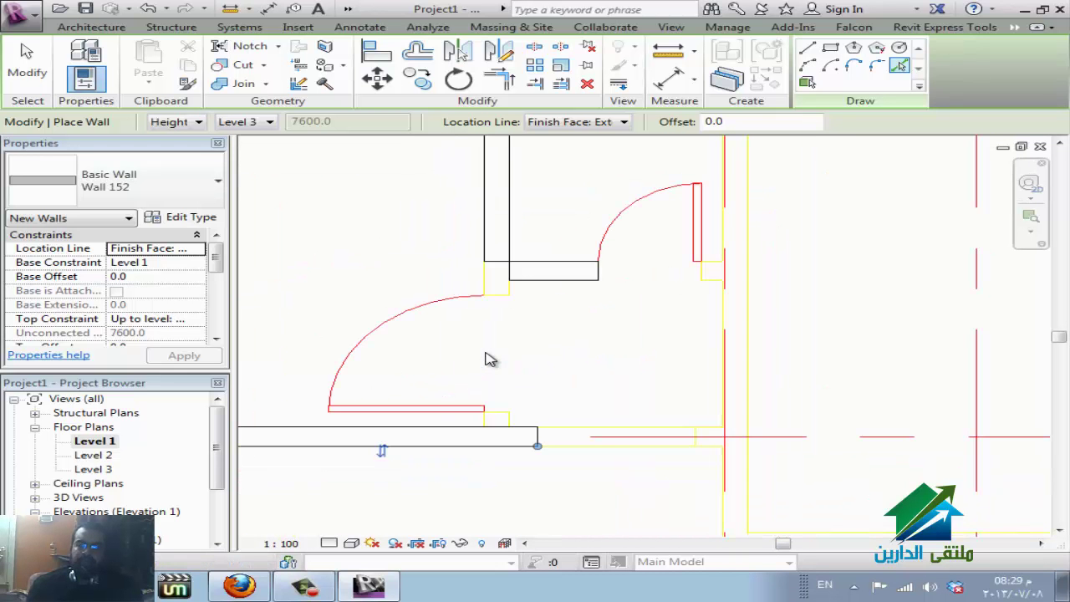
key(Tab)
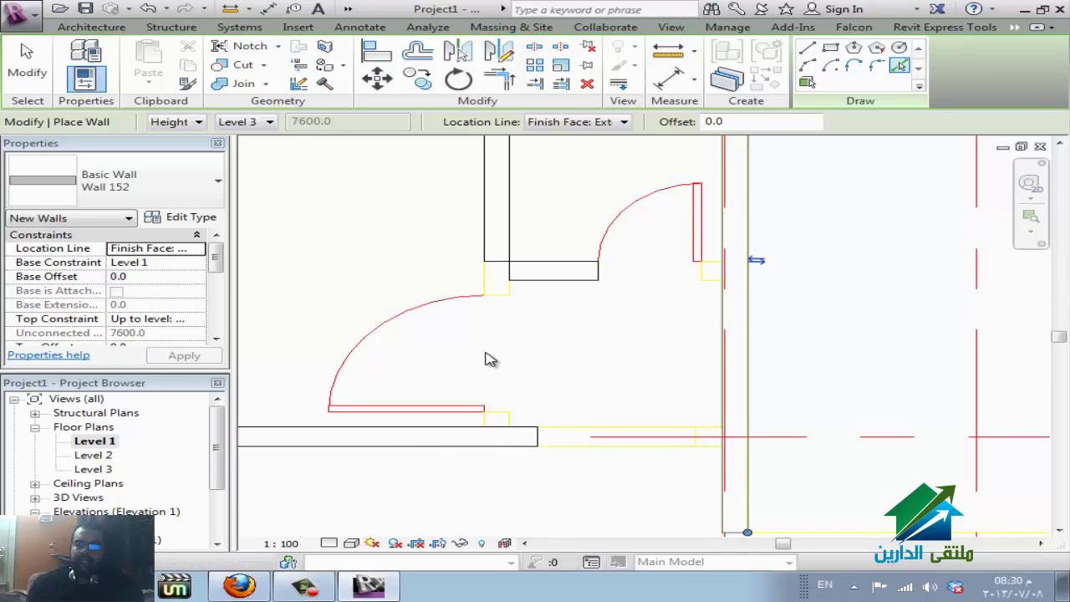
scroll(490, 358, down, 1)
scroll(490, 359, up, 1)
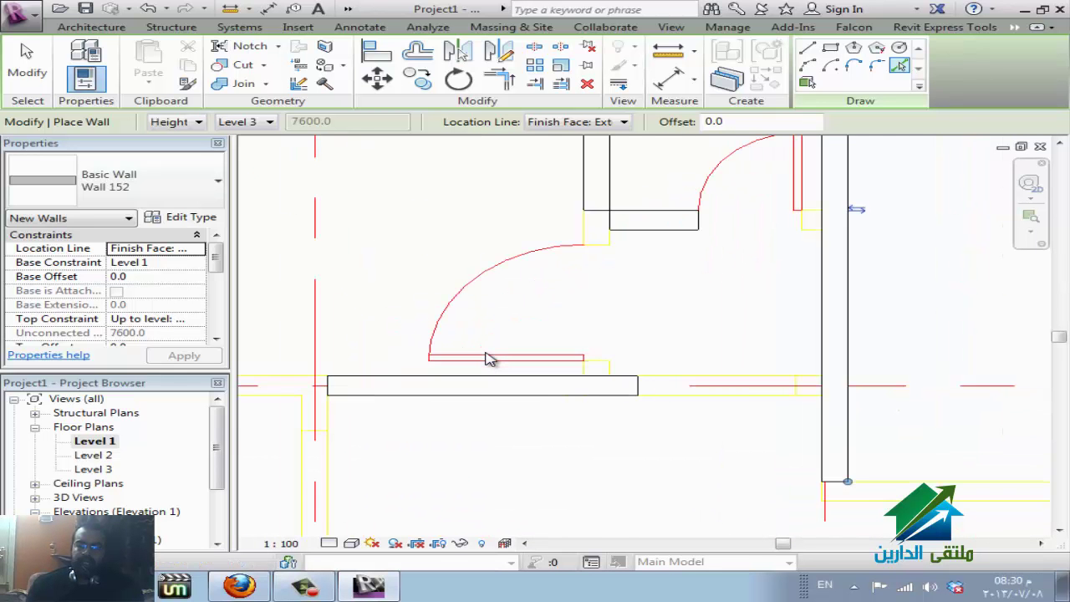
scroll(490, 358, down, 1)
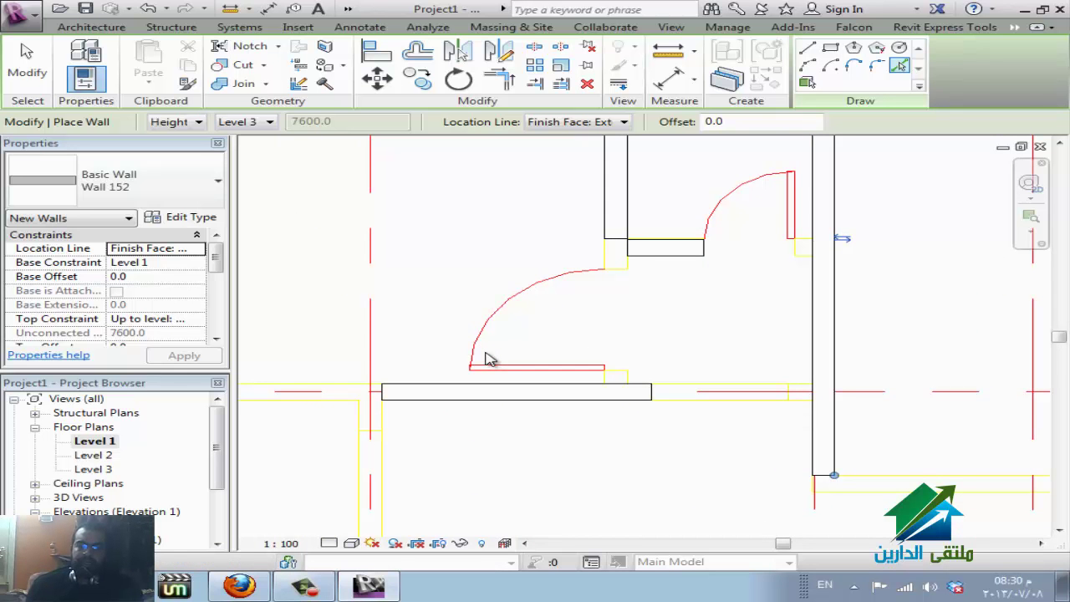
key(Escape)
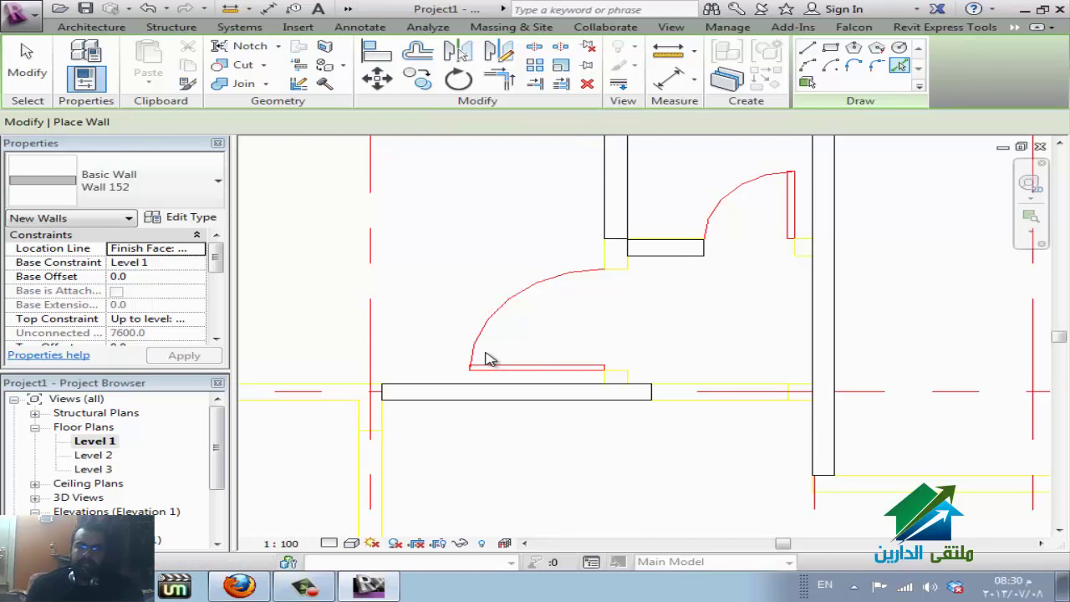
key(Escape)
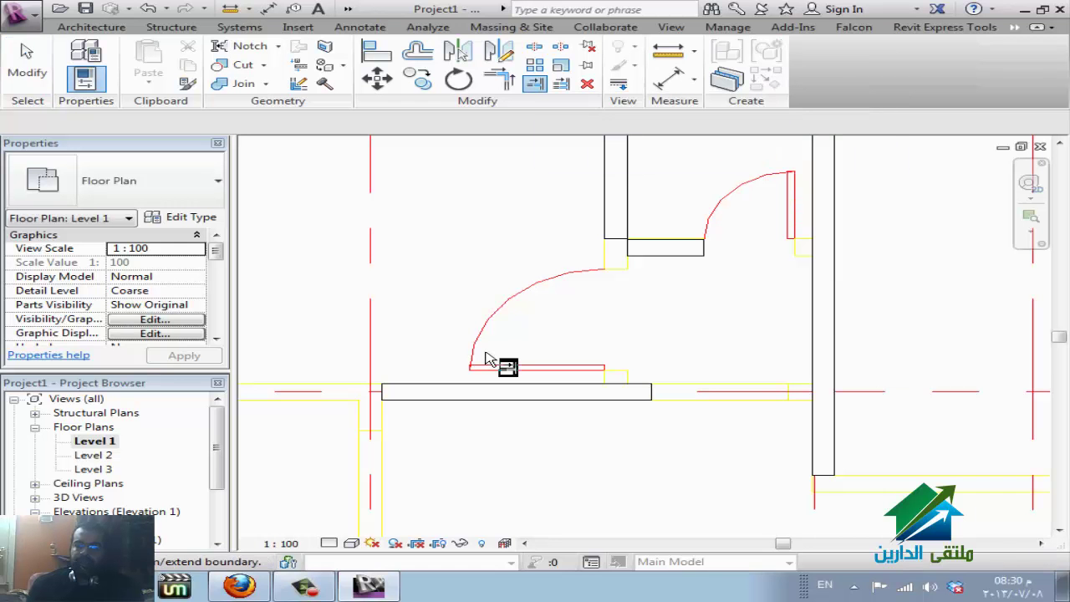
Extend the short upper wall to the right-hand wall, then trim the vertical and horizontal walls to a corner
click(489, 360)
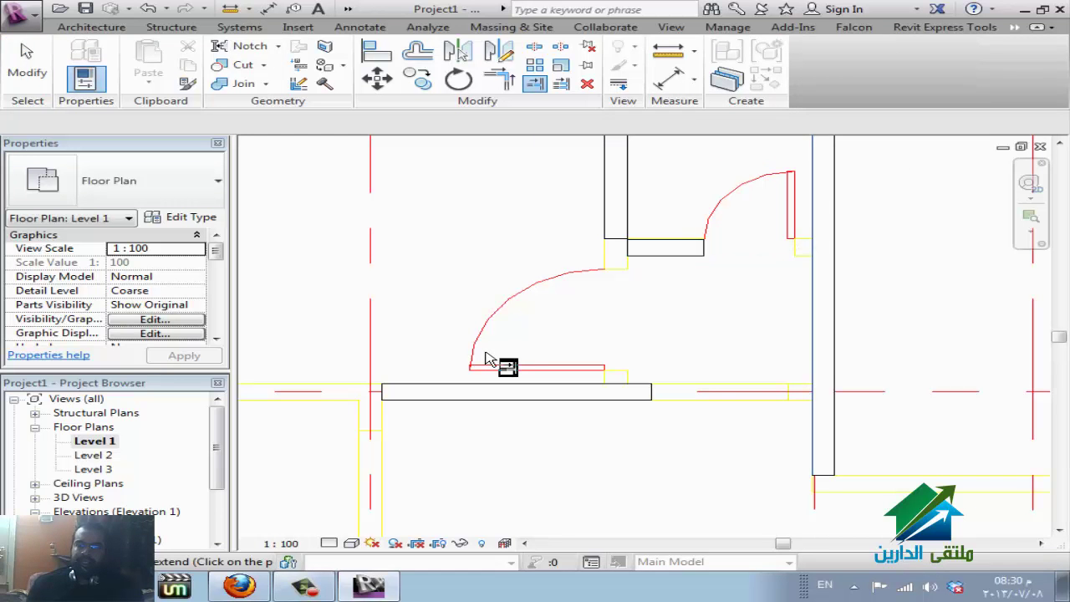
click(666, 248)
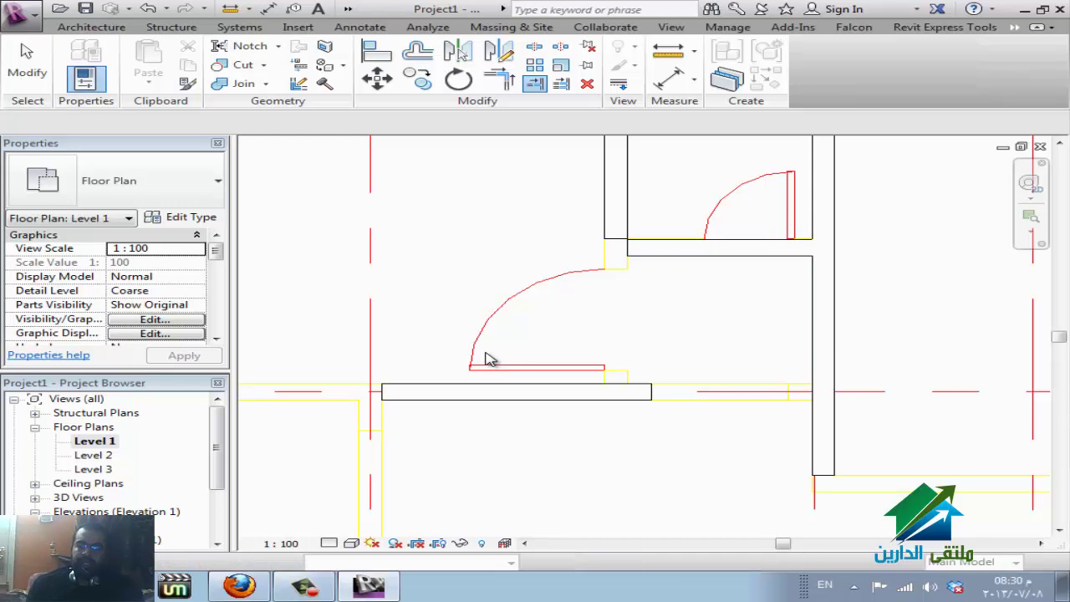
key(Escape)
key(t)
key(r)
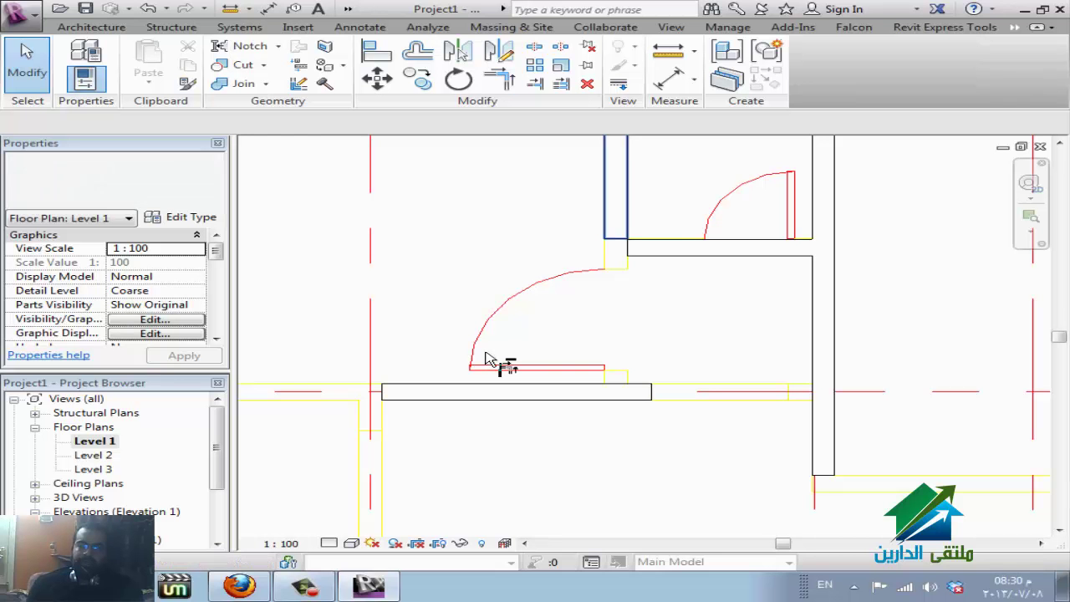
click(615, 188)
click(493, 391)
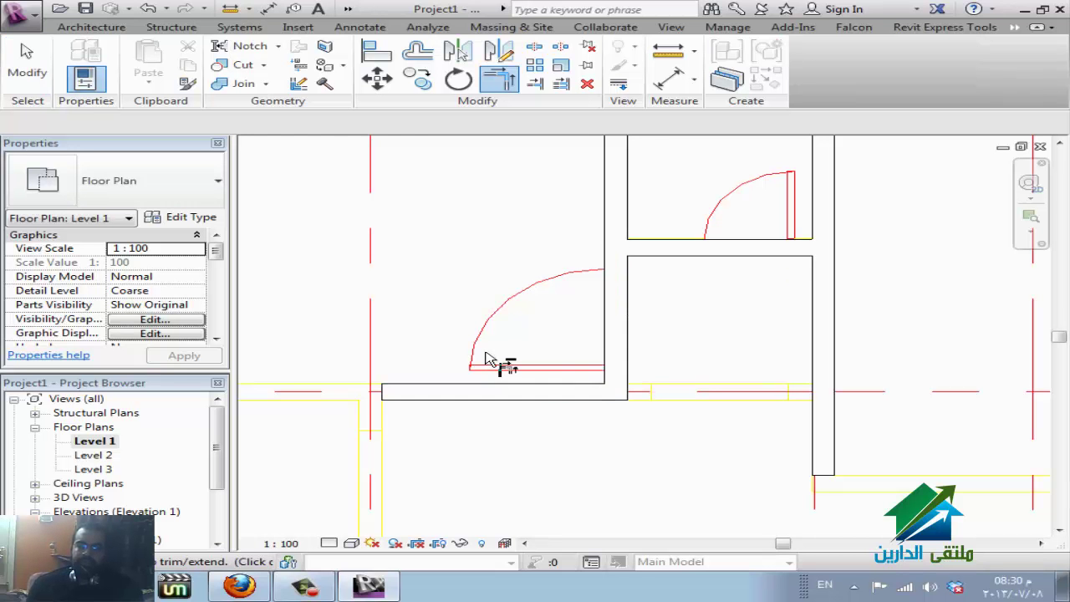
scroll(489, 359, down, 2)
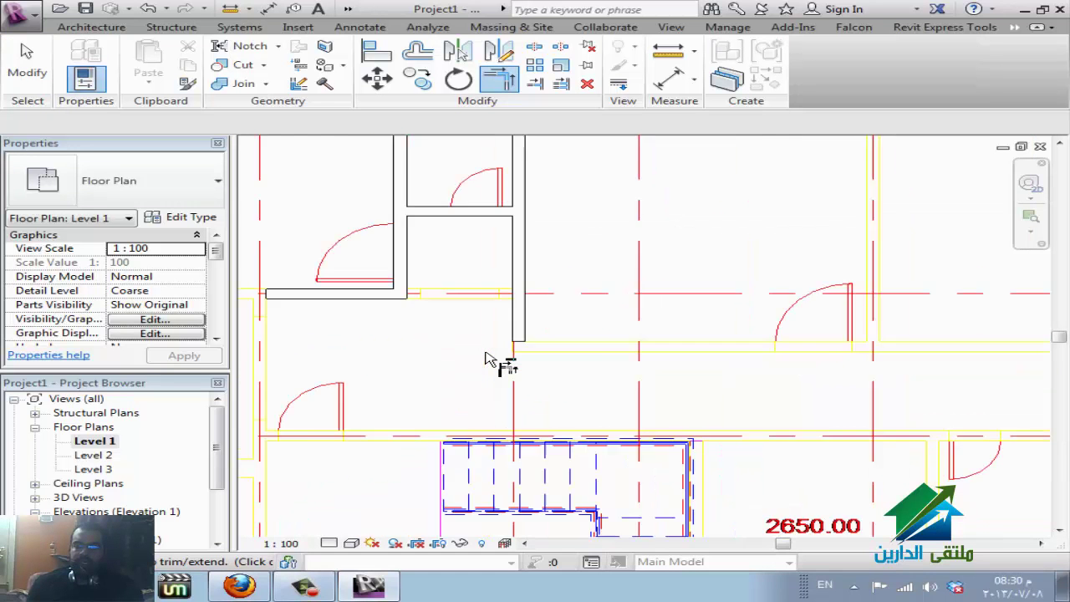
scroll(489, 360, up, 1)
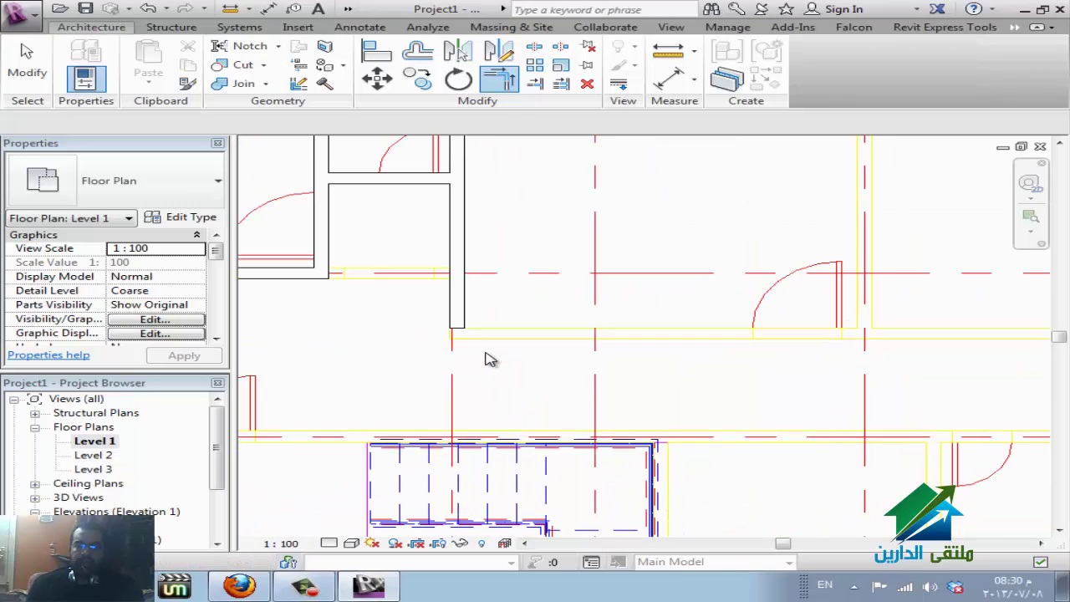
key(Escape)
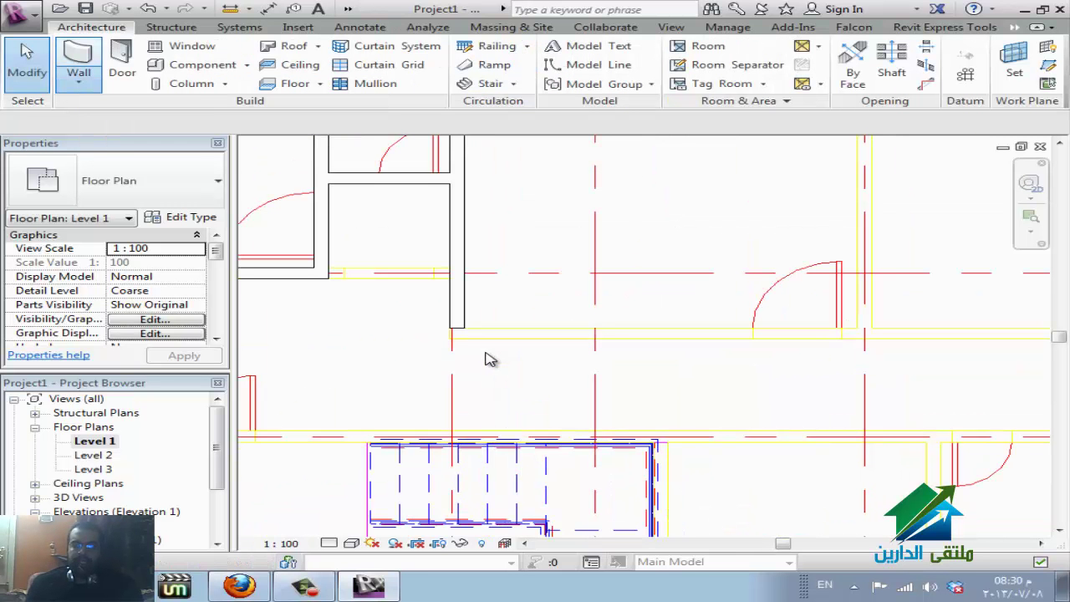
Place Wall 152 walls along the lower room's horizontal and vertical plan lines beside the stair
click(79, 81)
click(489, 359)
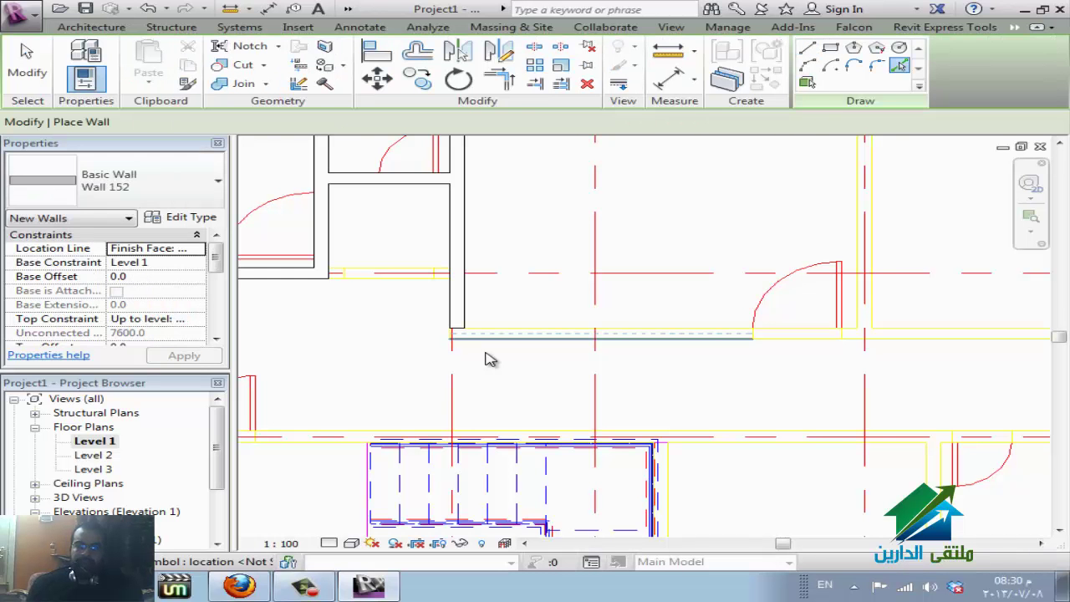
click(491, 360)
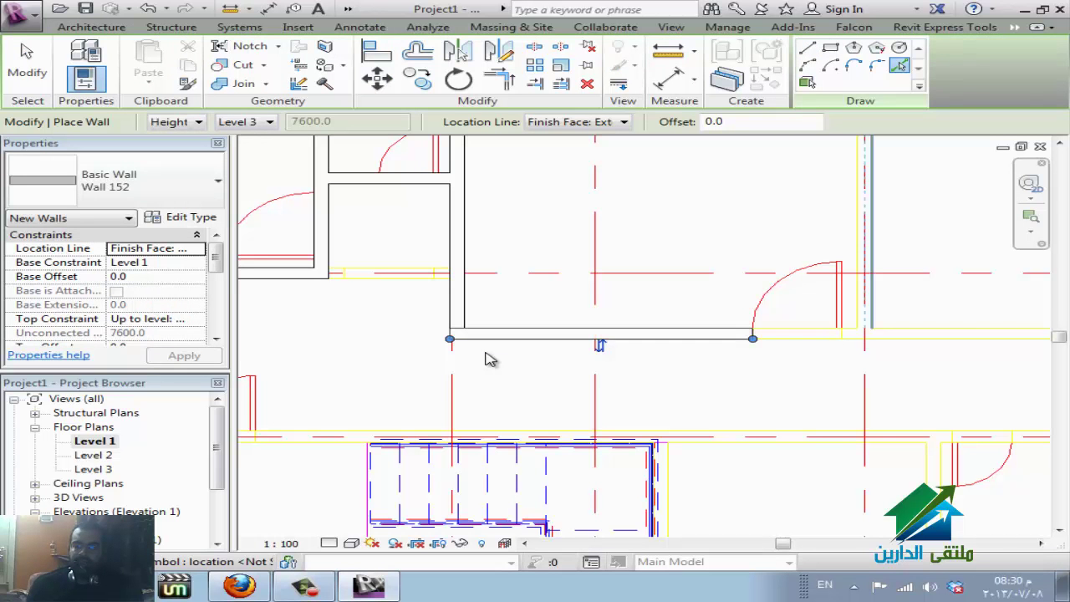
scroll(490, 360, down, 2)
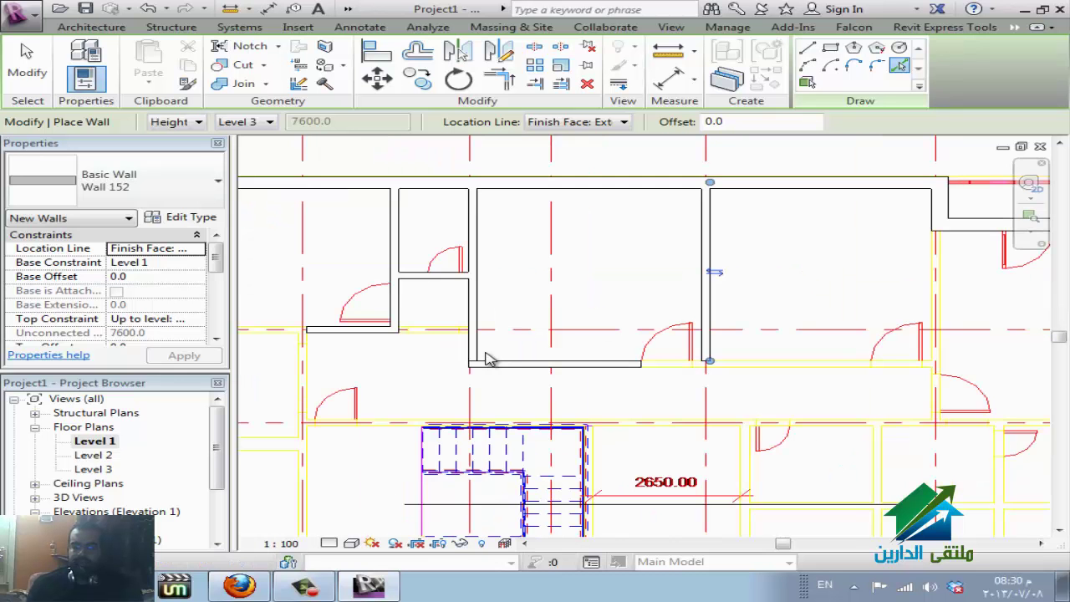
scroll(491, 360, up, 2)
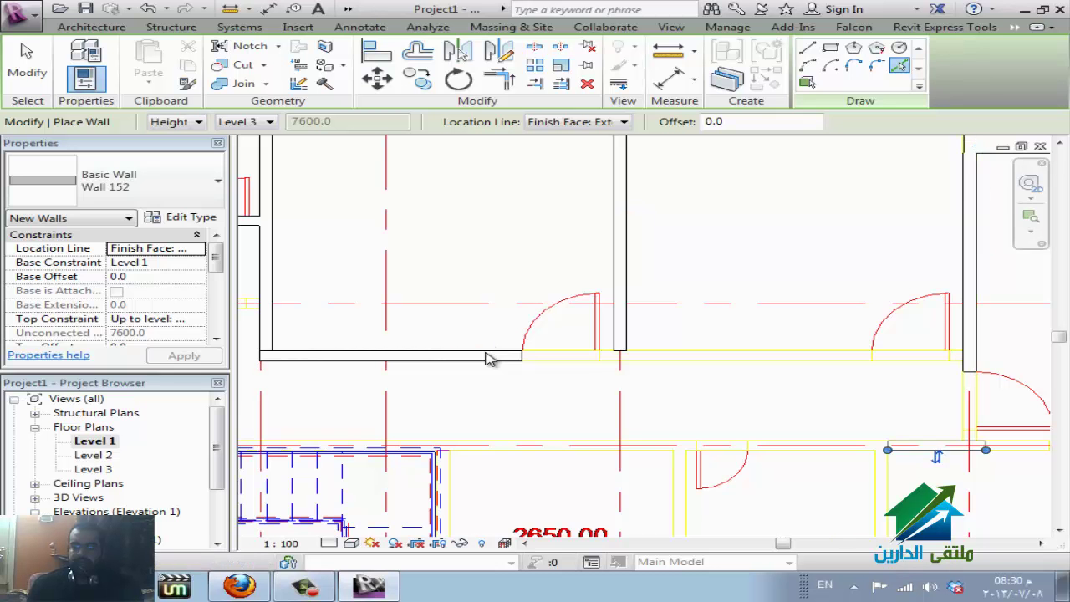
scroll(491, 359, down, 1)
scroll(491, 360, up, 1)
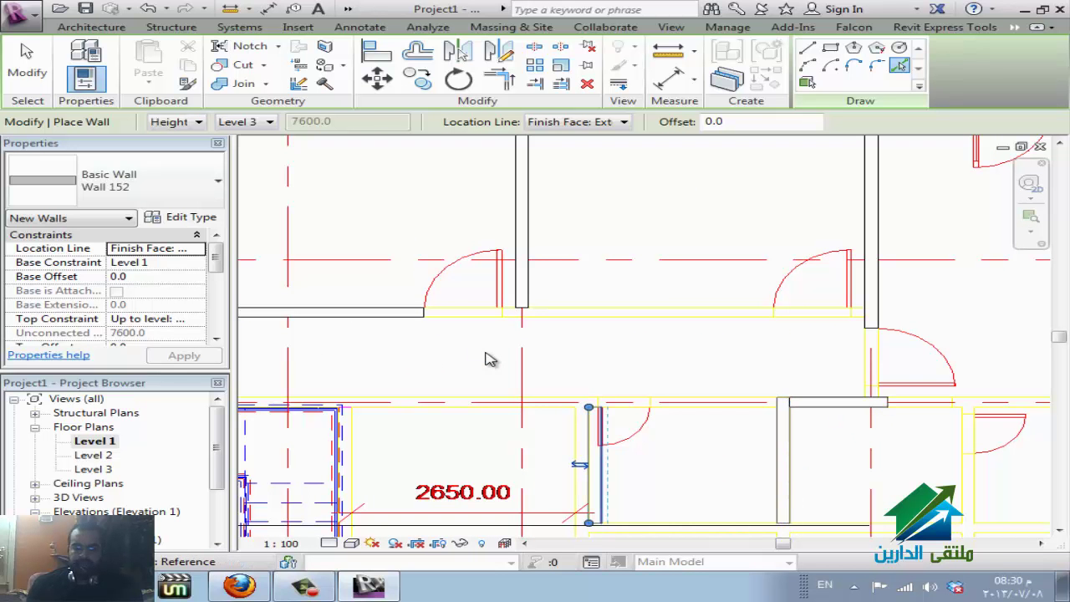
key(Escape)
key(Escape)
key(w)
key(a)
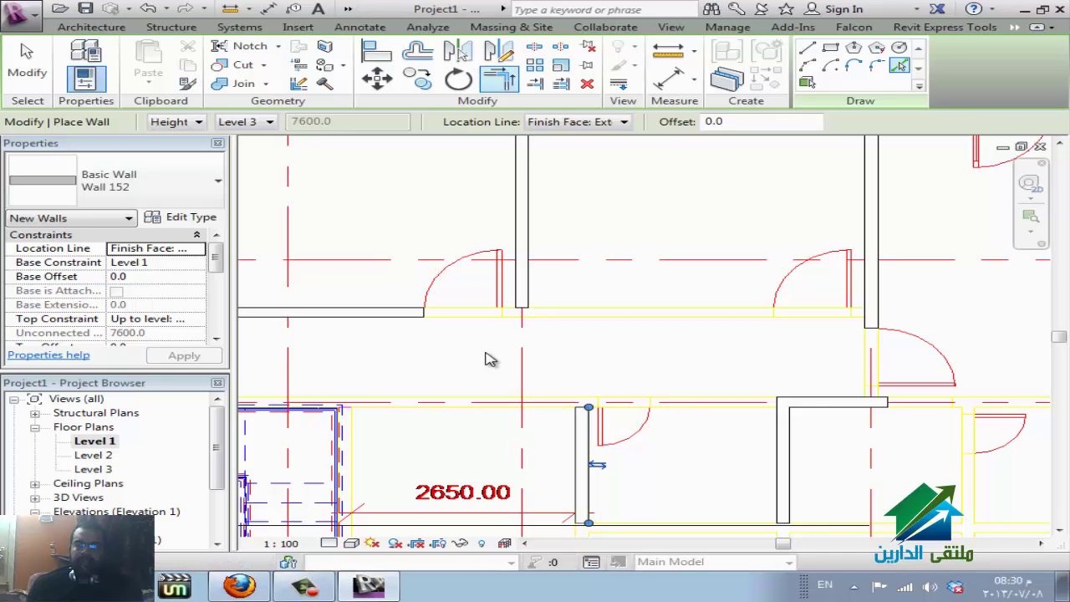
Join the corridor walls to their neighbours at clean corners with TR, then start door placement
key(t)
key(r)
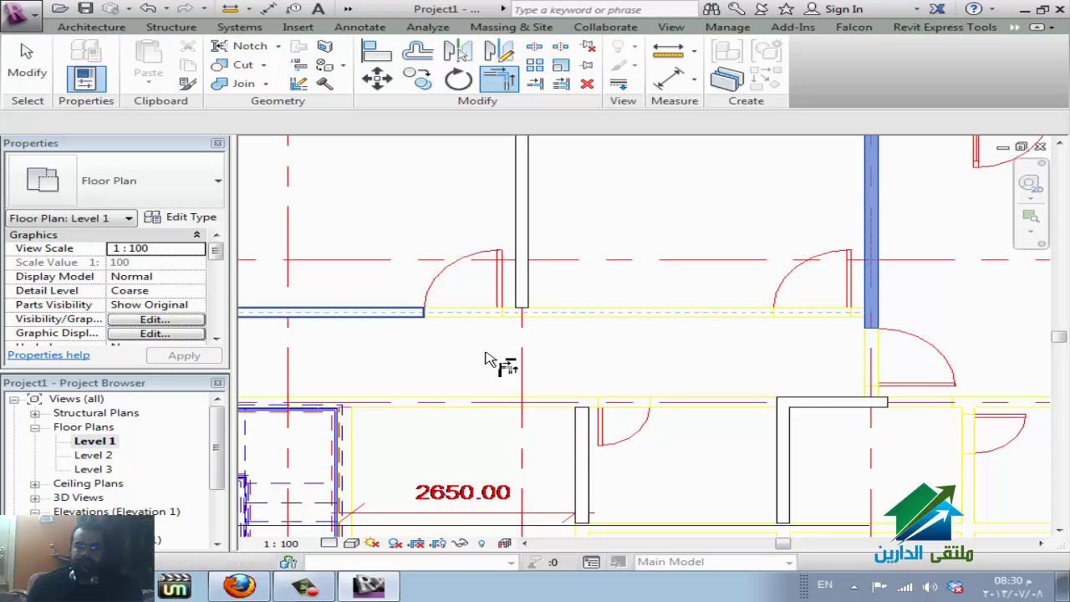
click(489, 359)
key(Tab)
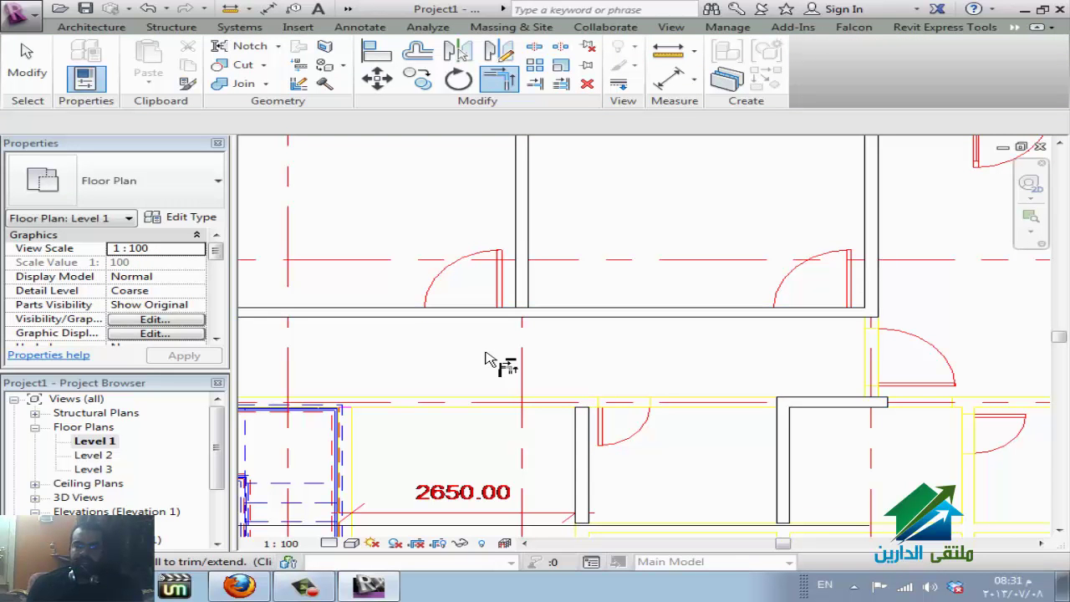
key(Tab)
key(Tab)
key(Tab)
key(Tab)
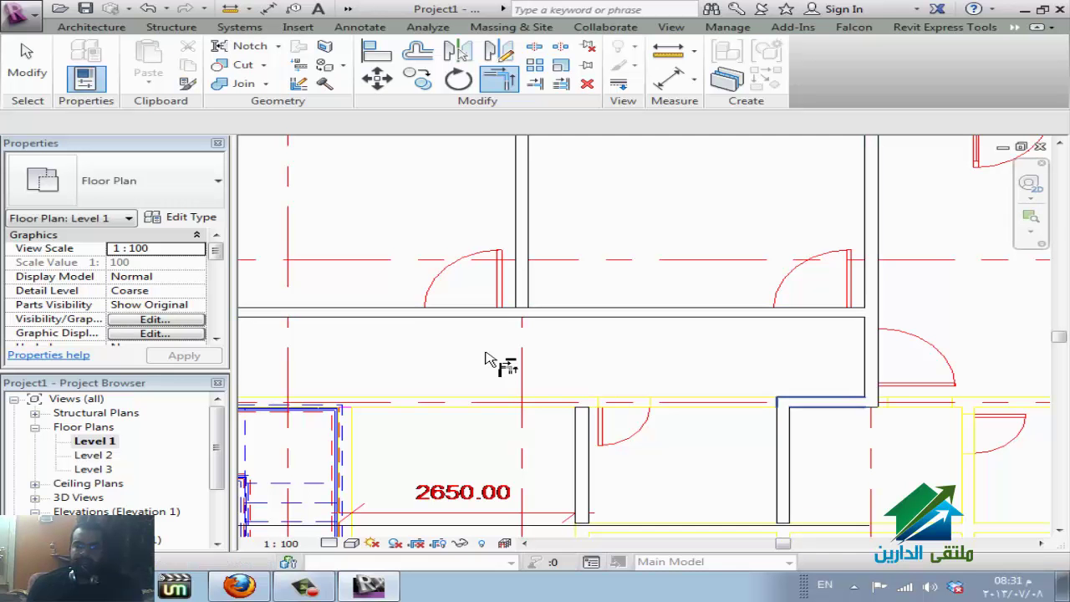
key(Tab)
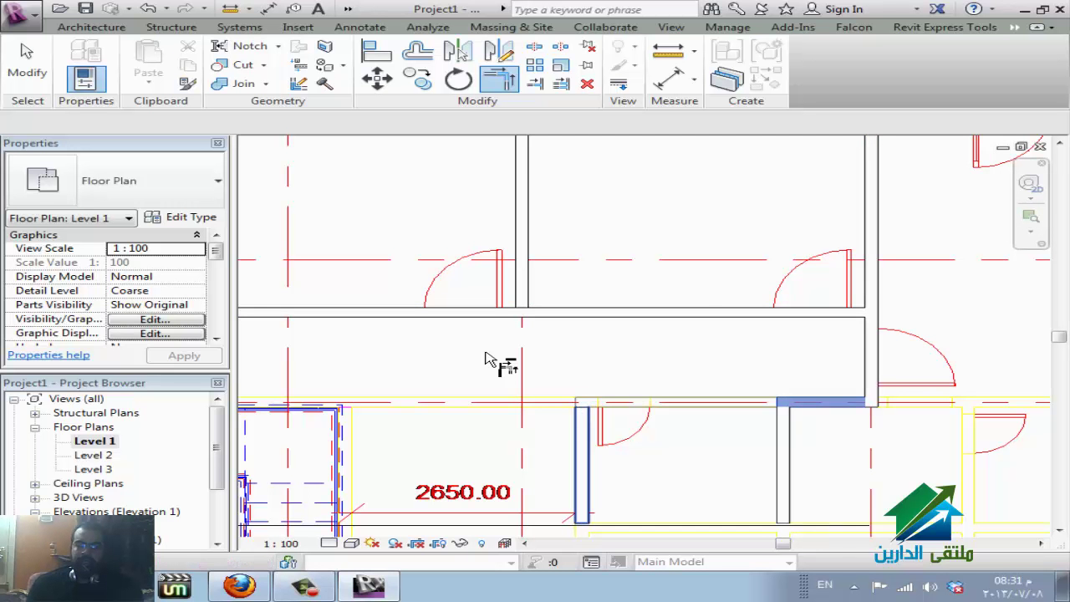
scroll(489, 359, down, 2)
scroll(490, 360, down, 1)
scroll(489, 359, down, 2)
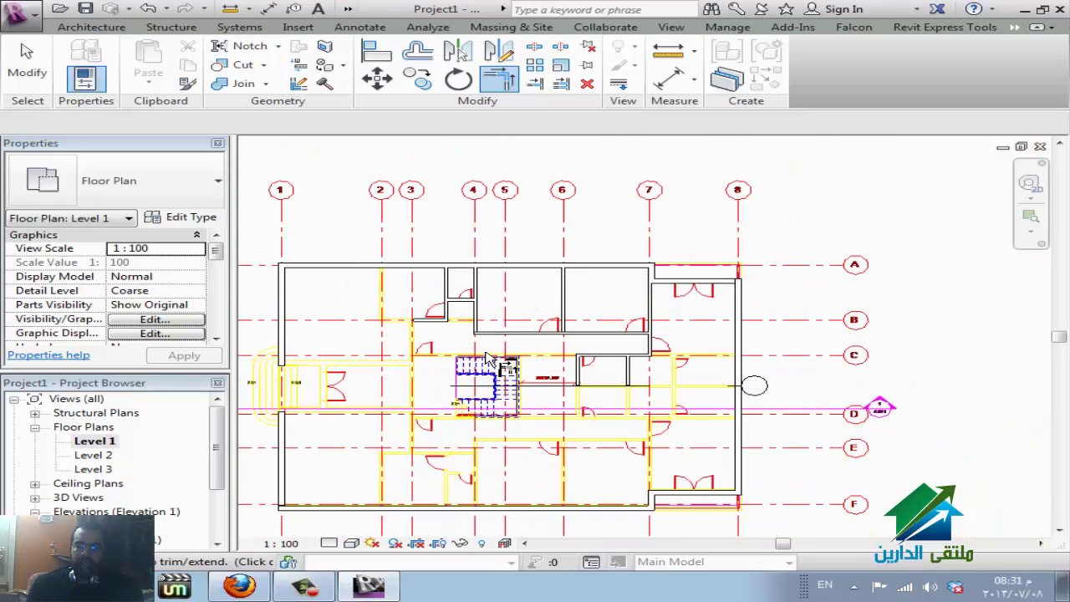
scroll(489, 360, up, 4)
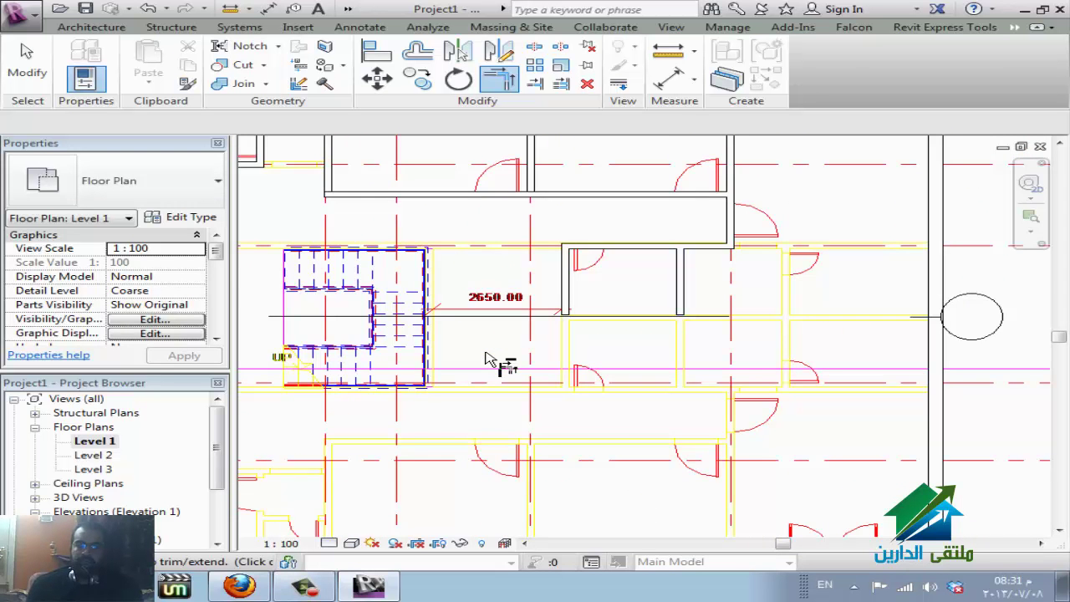
scroll(489, 360, up, 2)
scroll(489, 360, down, 2)
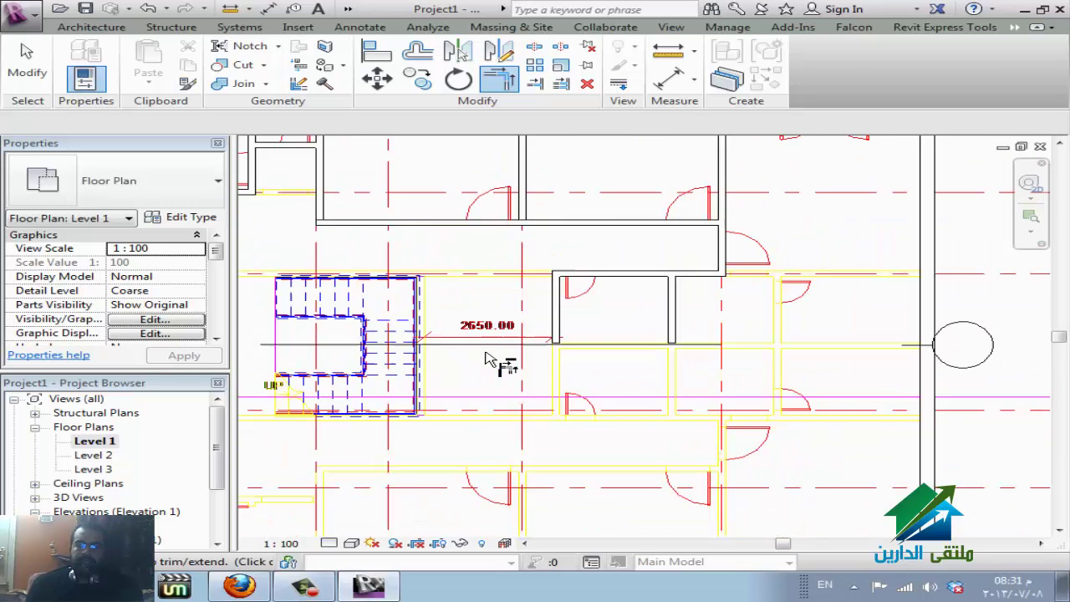
scroll(489, 360, down, 1)
scroll(489, 360, up, 3)
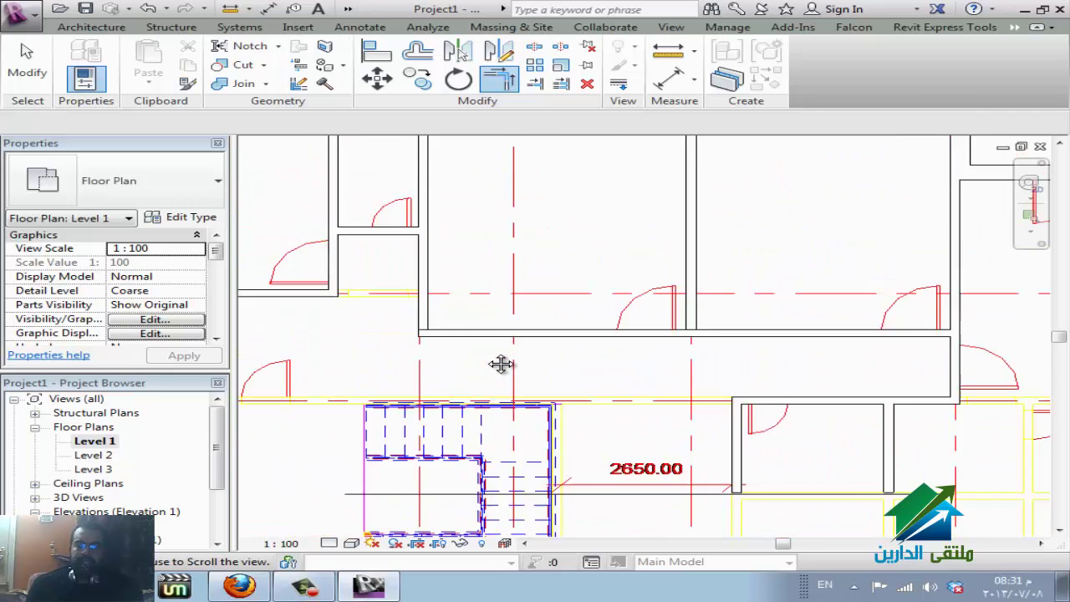
scroll(489, 359, down, 2)
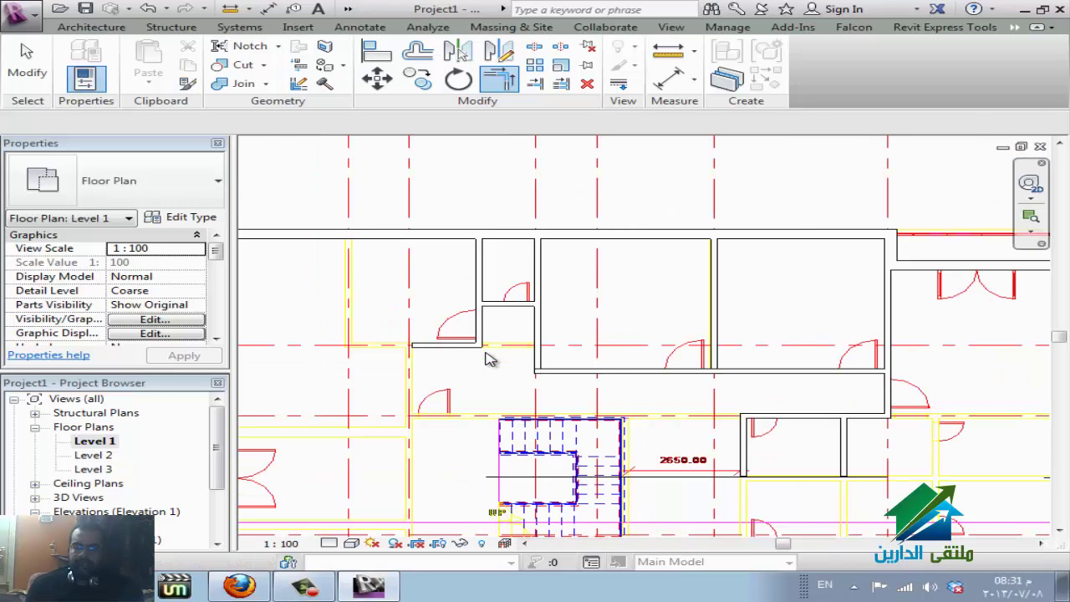
key(d)
key(r)
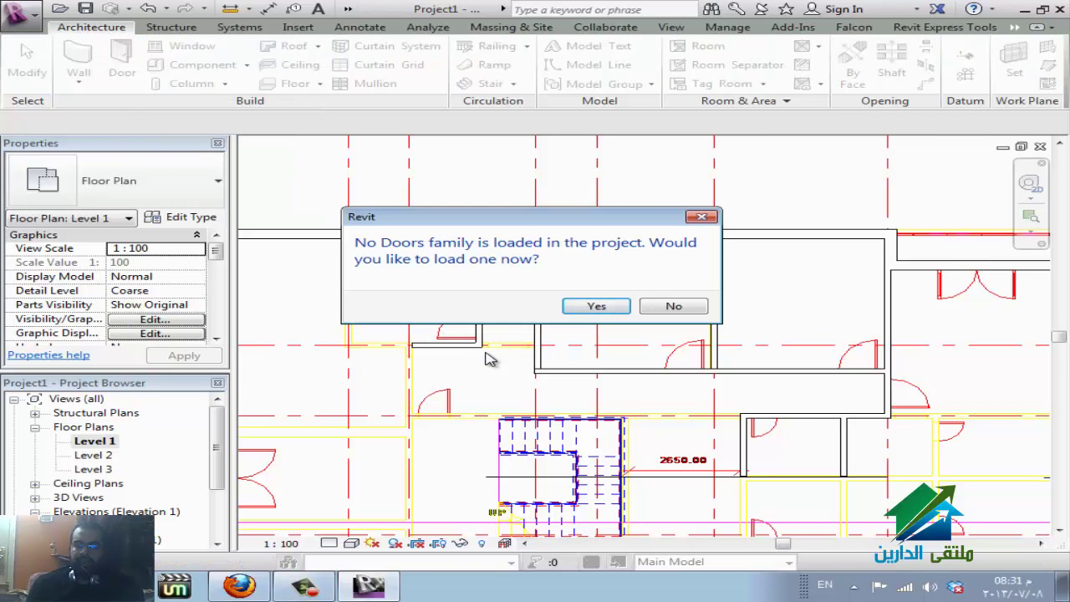
Agree to load a door family and browse to E:\REVIT\family\Exported Families\Doors
key(Return)
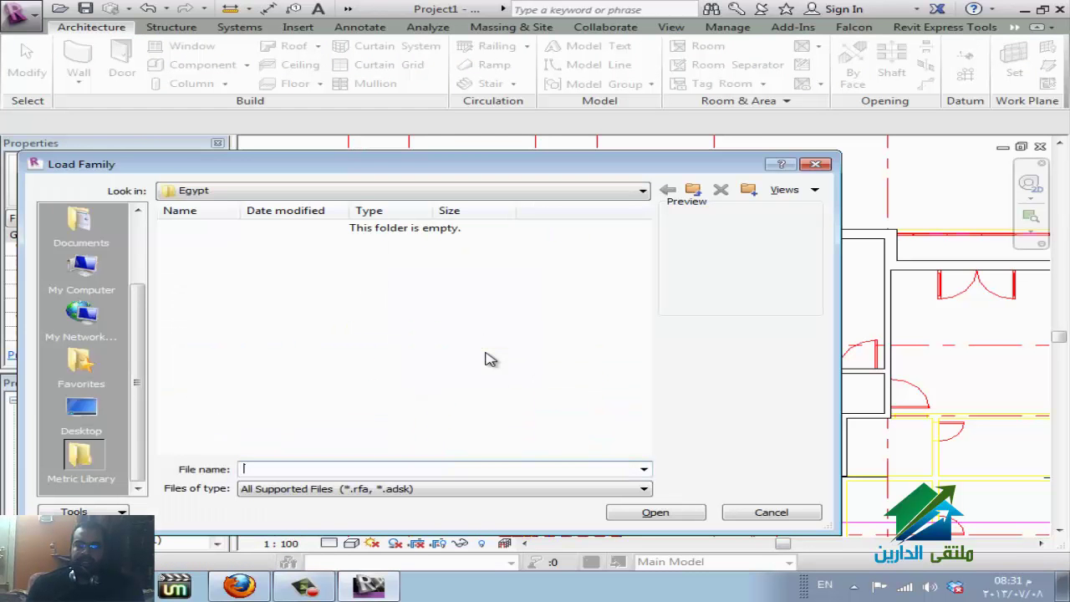
key(alt+Down)
key(Up)
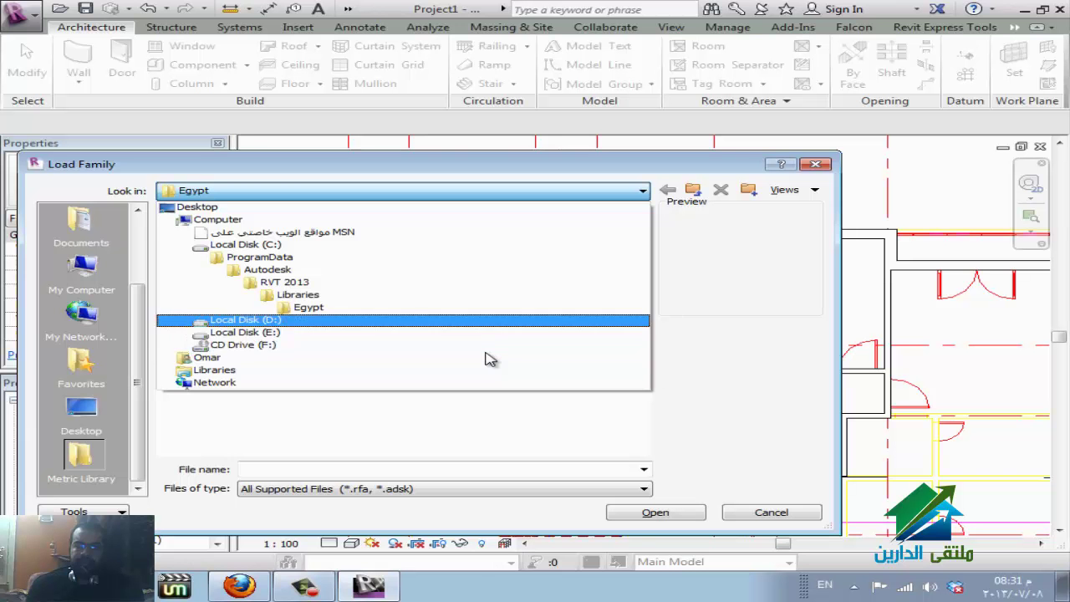
key(Return)
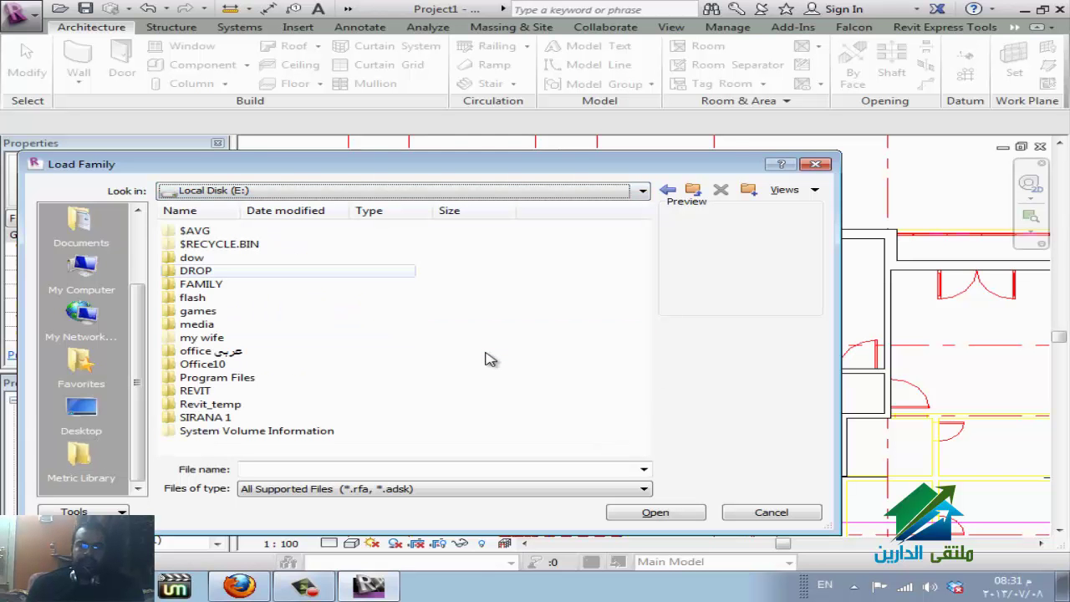
key(Tab)
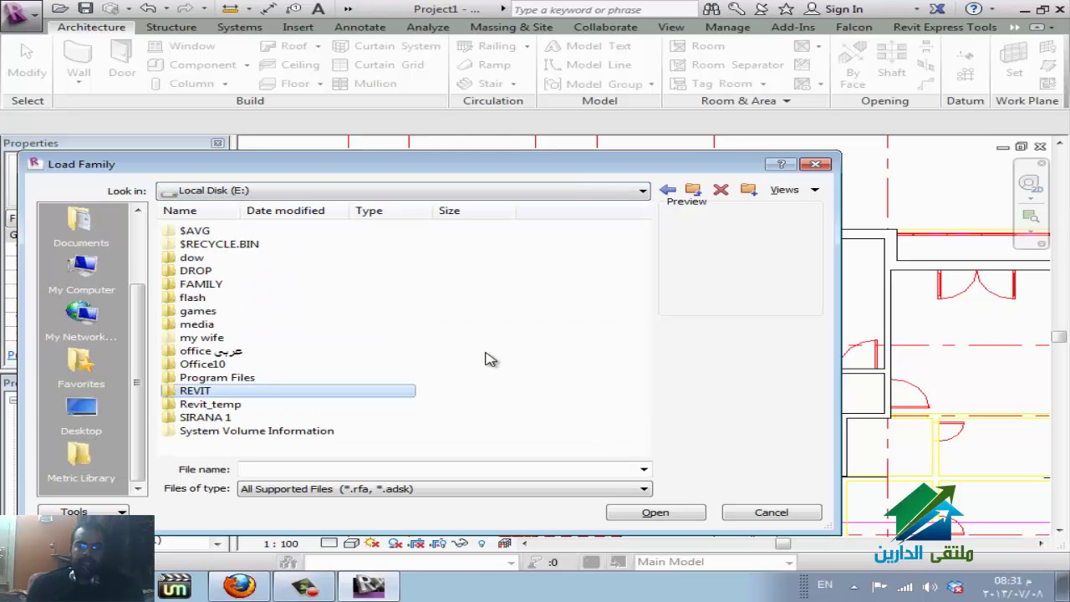
key(Return)
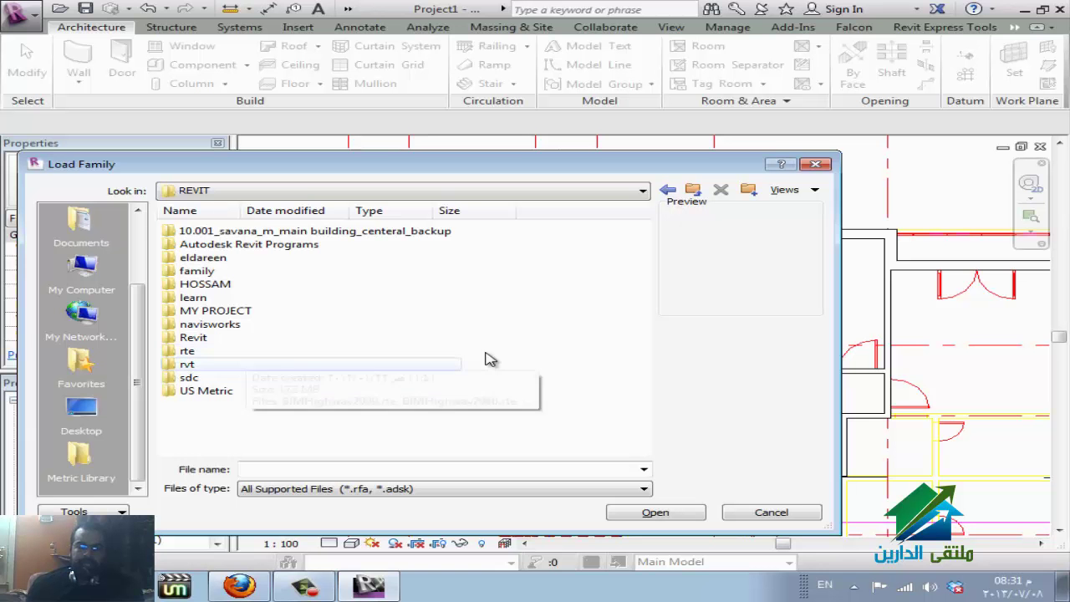
key(Up)
key(Up)
key(Up)
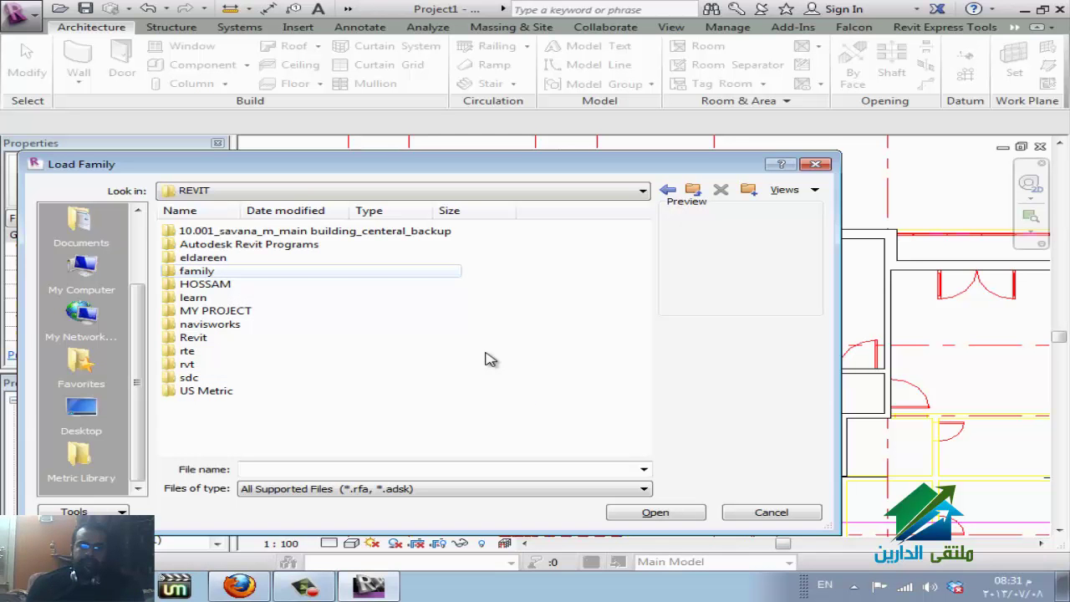
key(Return)
key(Down)
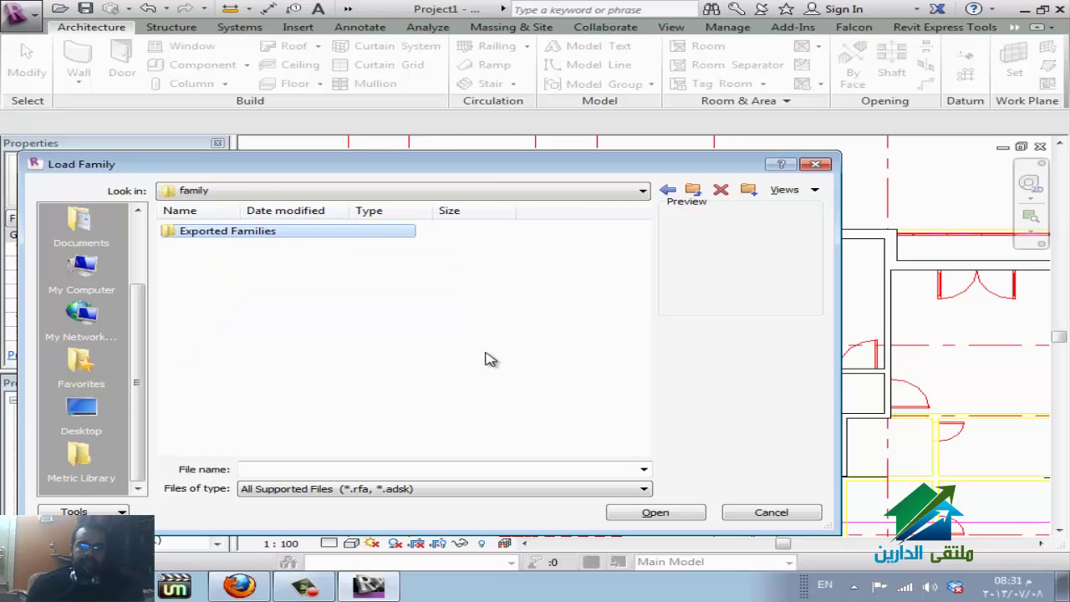
key(Return)
key(Down)
key(Down)
key(Down)
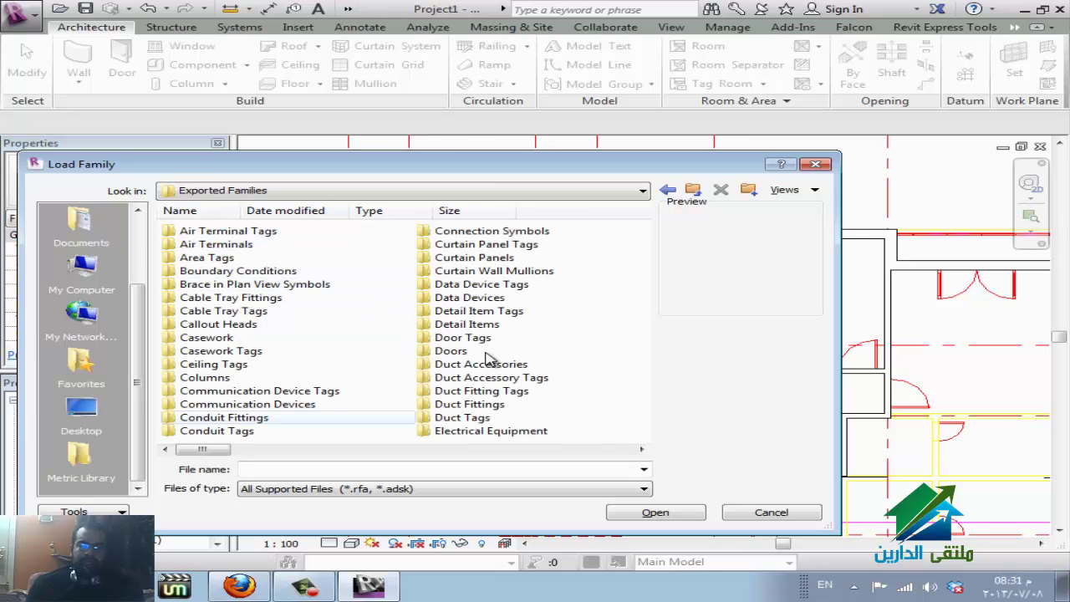
key(d)
key(Down)
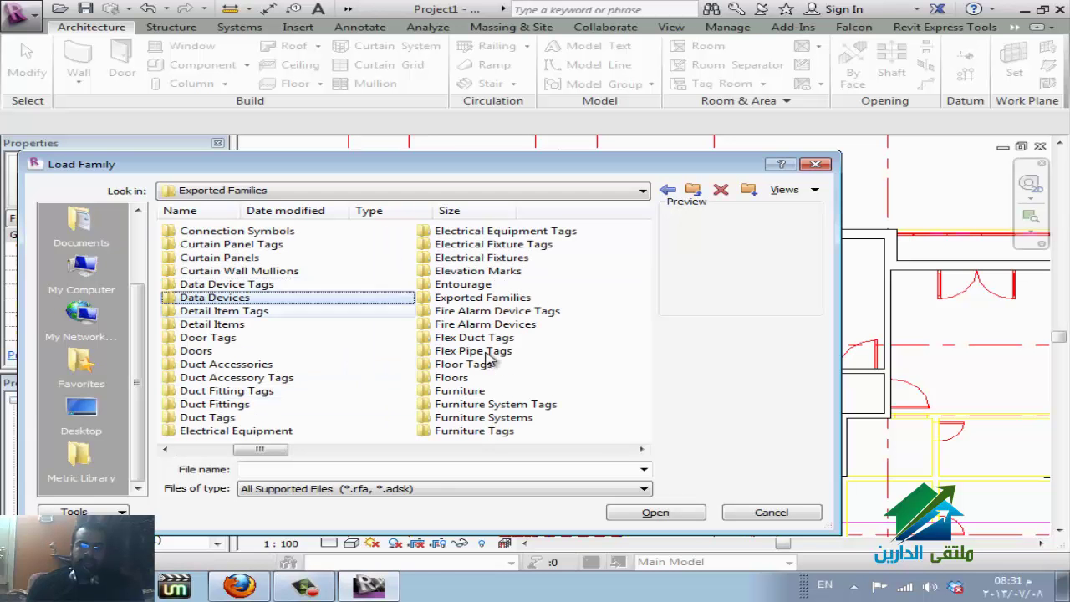
key(Down)
key(Down)
key(Down)
key(Down)
key(Down)
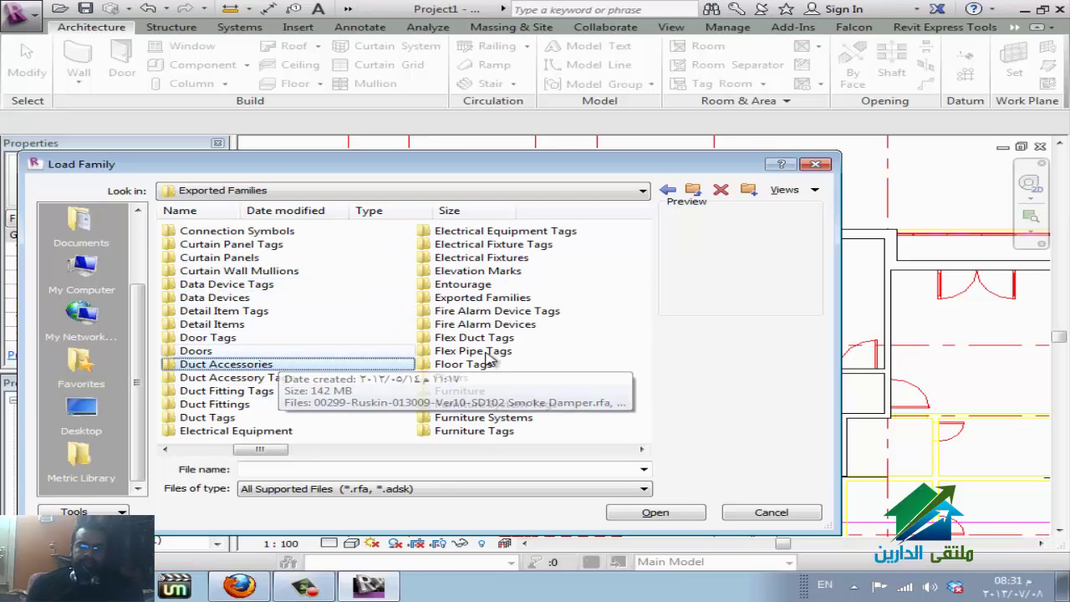
key(Up)
key(Return)
Preview the door families, then select and load M_Single-Flush.rfa
key(Down)
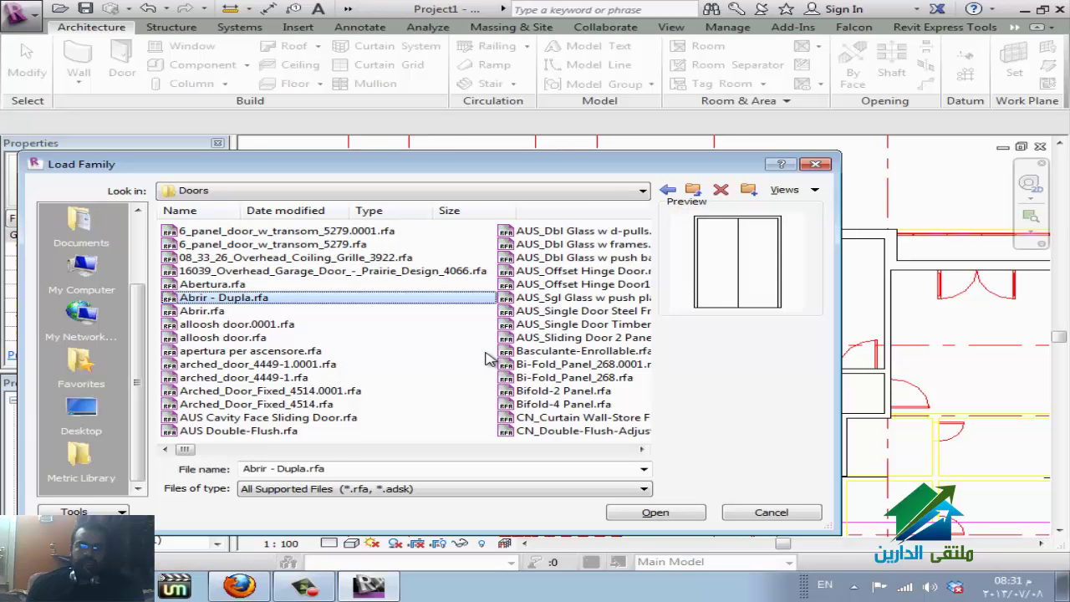
key(Down)
key(Down)
key(Down)
key(Up)
key(Up)
key(Up)
scroll(486, 352, down, 1)
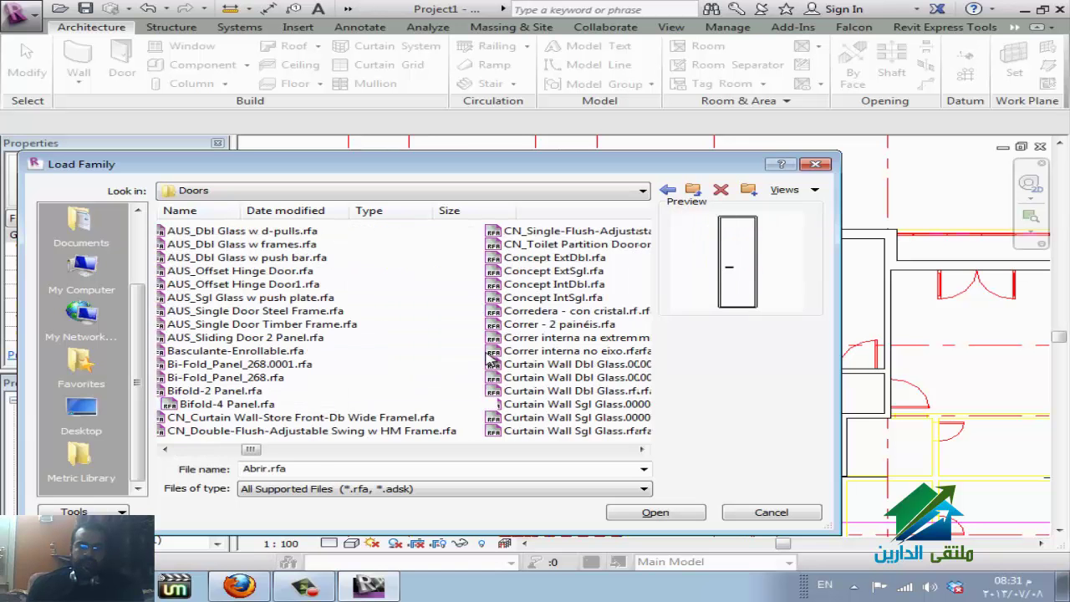
scroll(486, 352, down, 2)
click(485, 352)
key(Down)
key(Down)
key(Down)
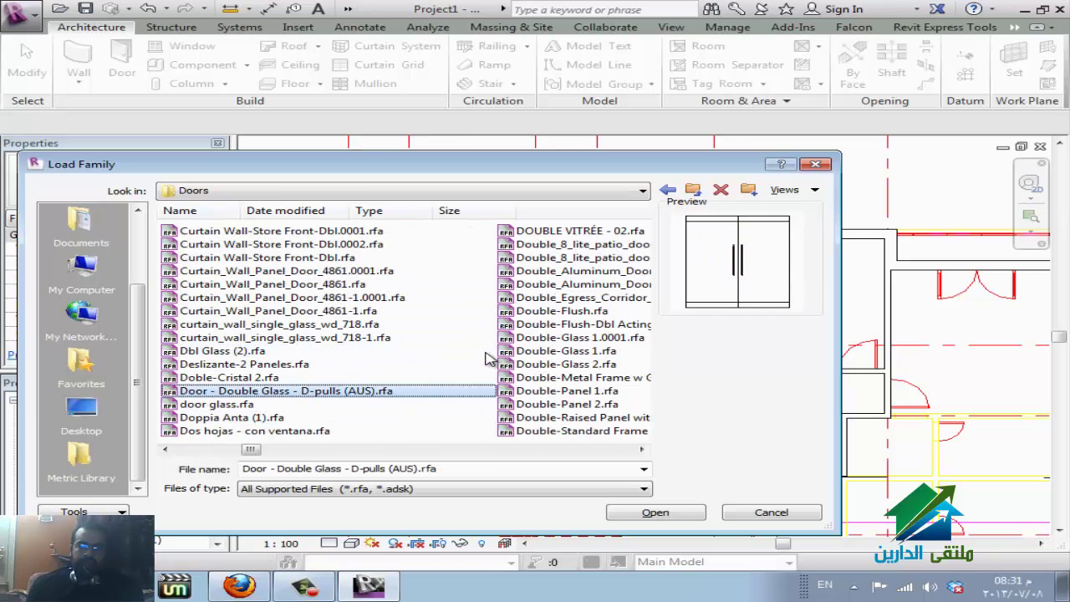
scroll(489, 358, down, 1)
scroll(489, 358, down, 1)
scroll(489, 358, down, 2)
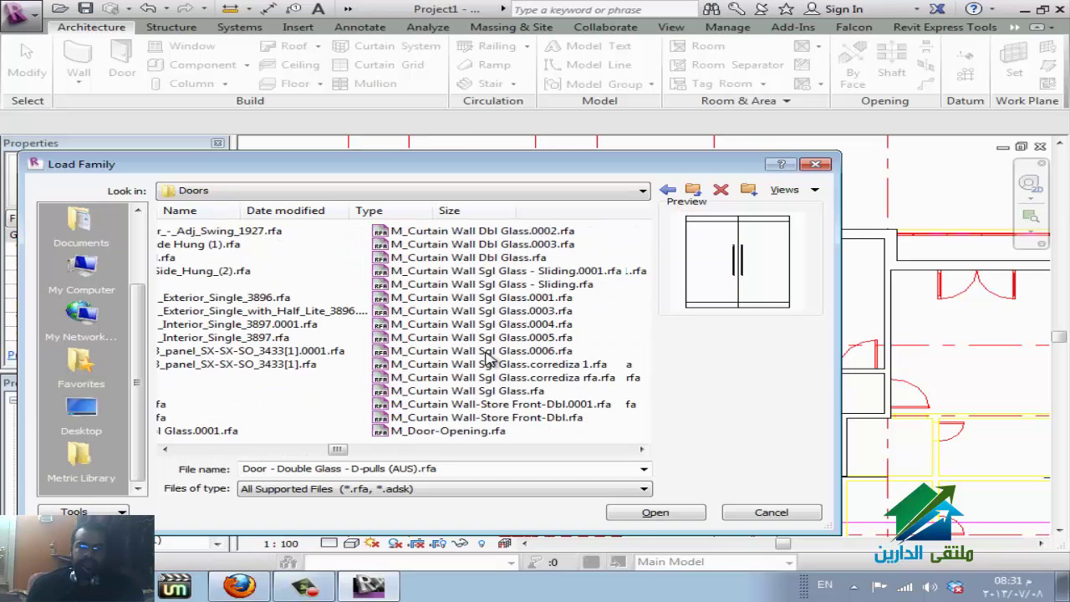
scroll(489, 358, down, 2)
scroll(489, 357, down, 2)
click(486, 352)
key(Up)
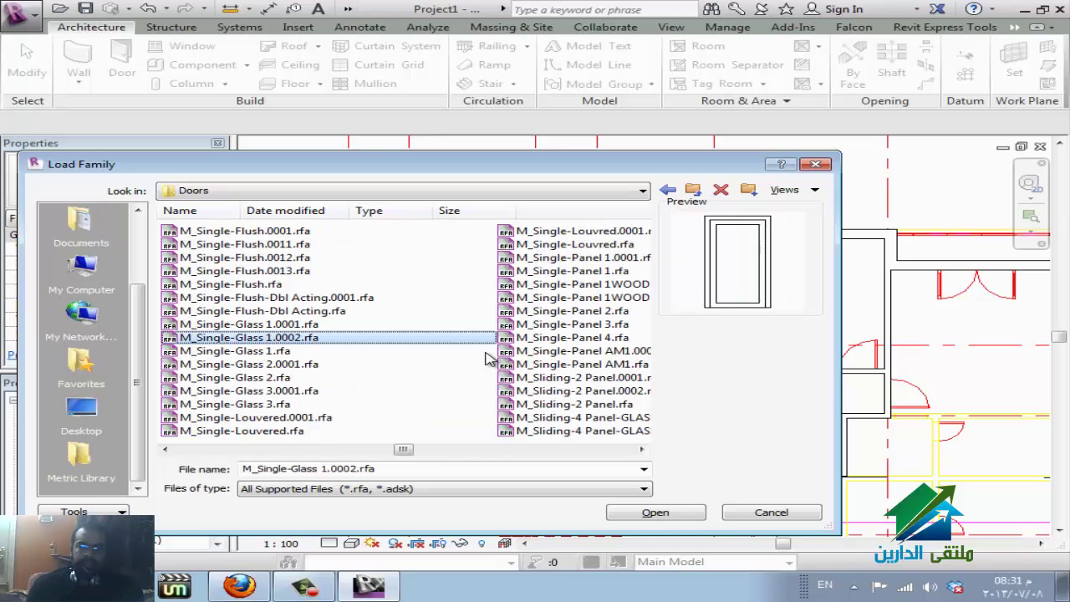
key(Up)
key(Up)
key(Up)
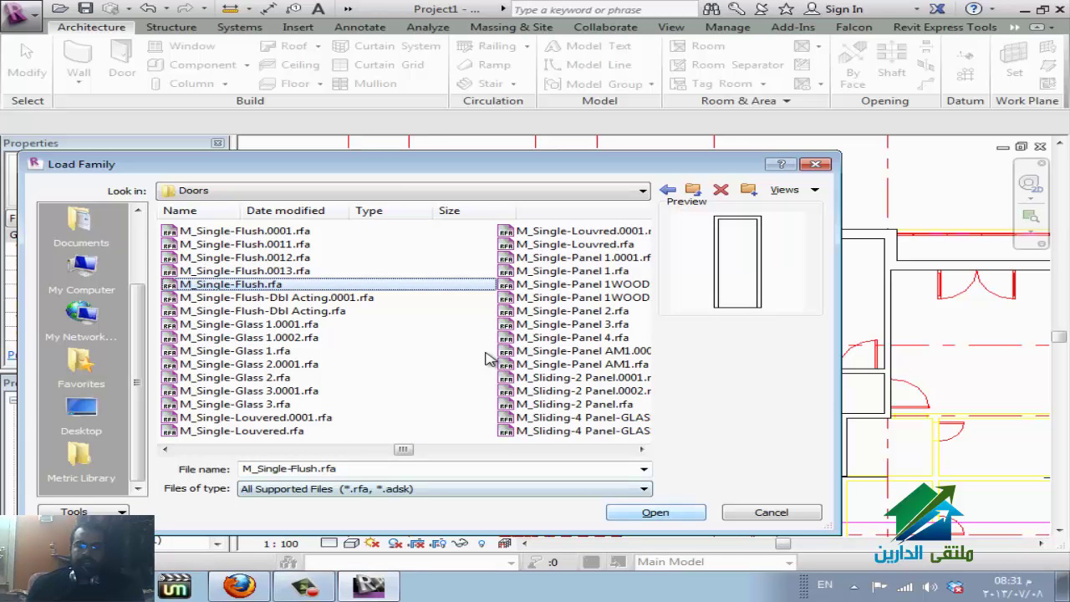
key(Return)
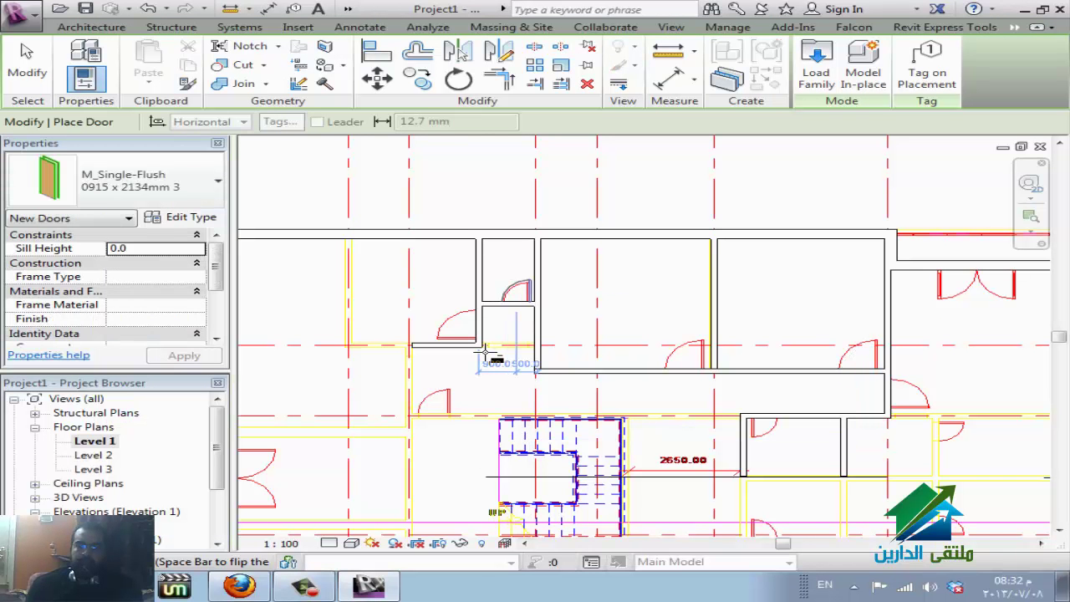
Place an M_Single-Flush 0915 x 2134mm door in the small room's wall near the top
scroll(485, 353, up, 2)
scroll(486, 353, up, 1)
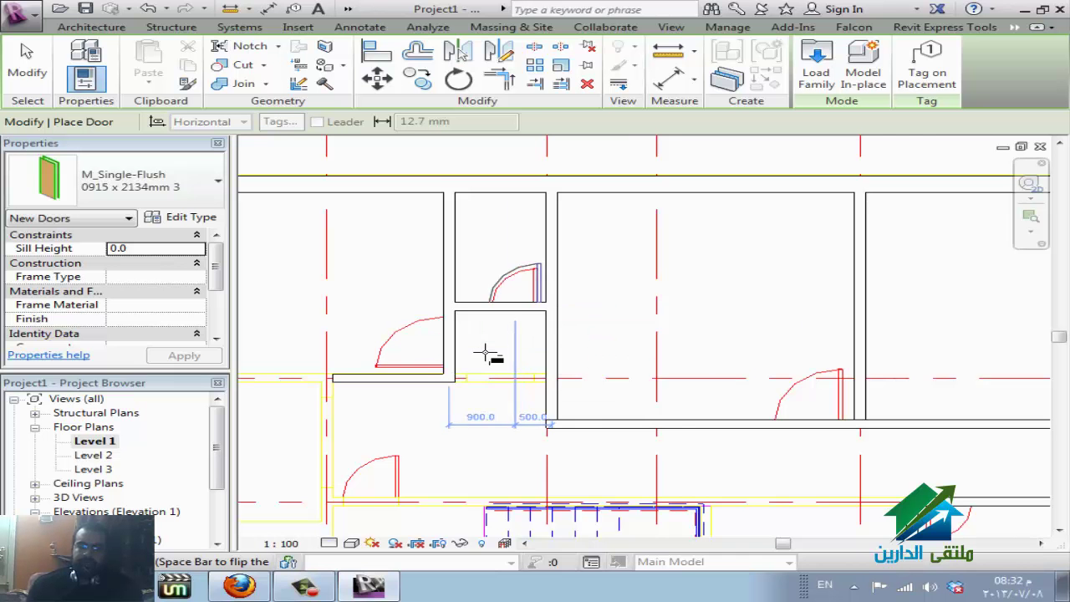
click(486, 353)
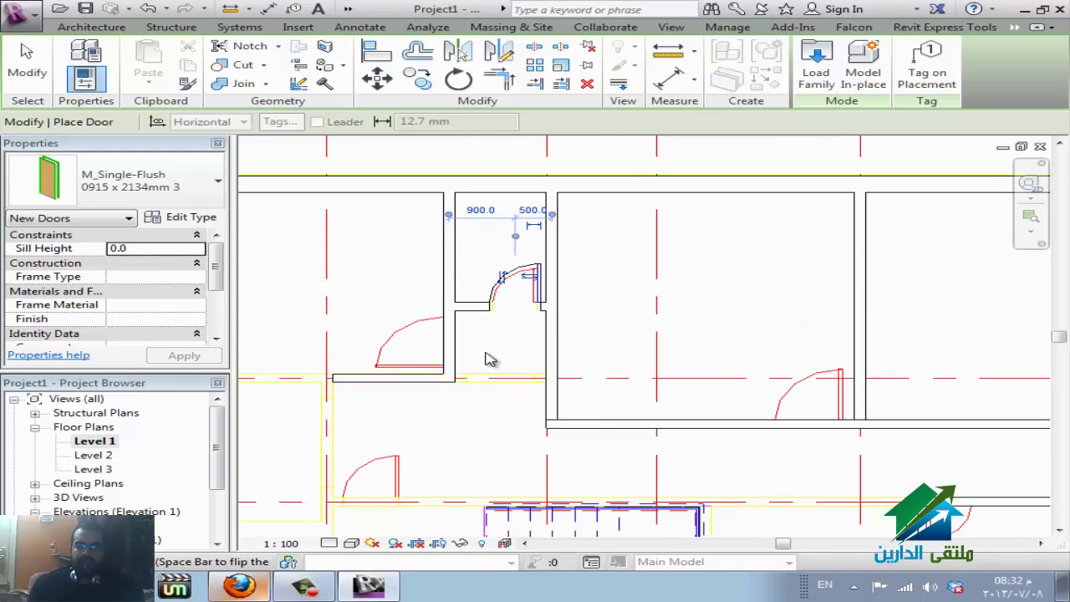
key(alt+Tab)
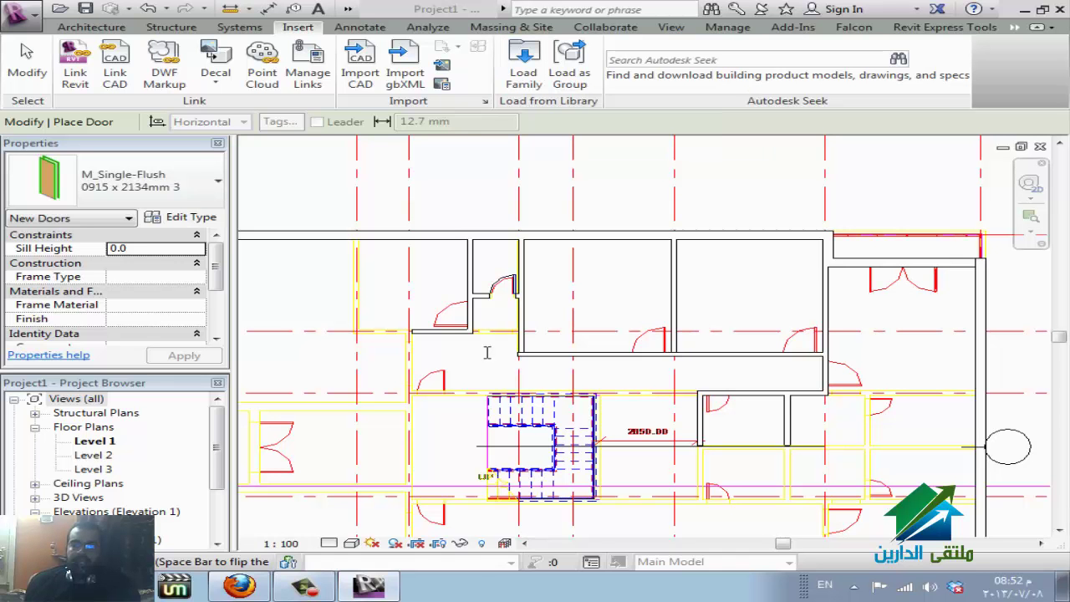
End door placement and show the Switch Windows list of open project views
key(Escape)
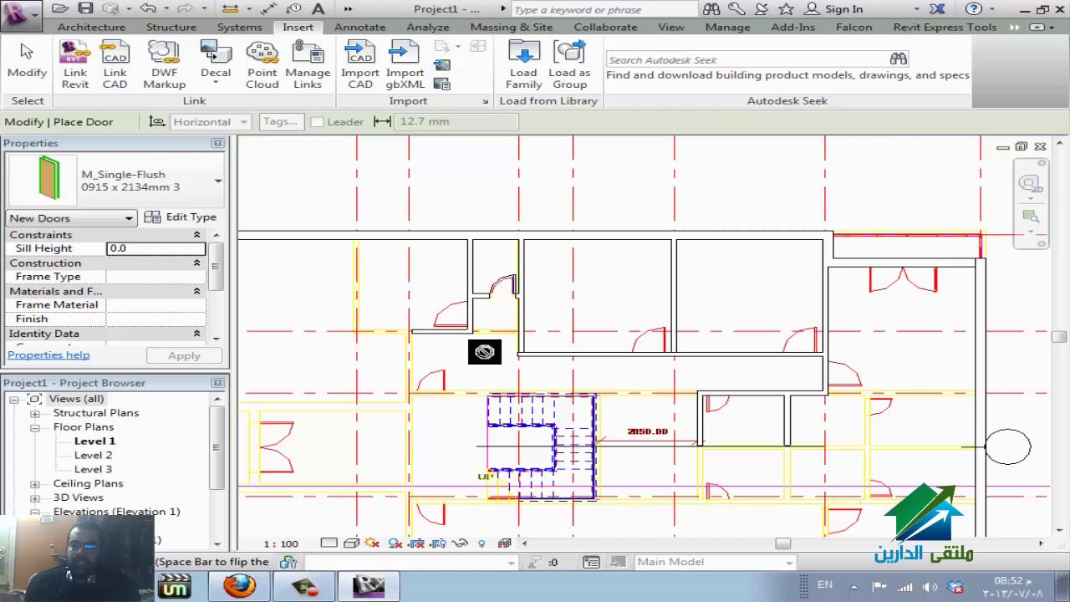
key(F9)
text(door)
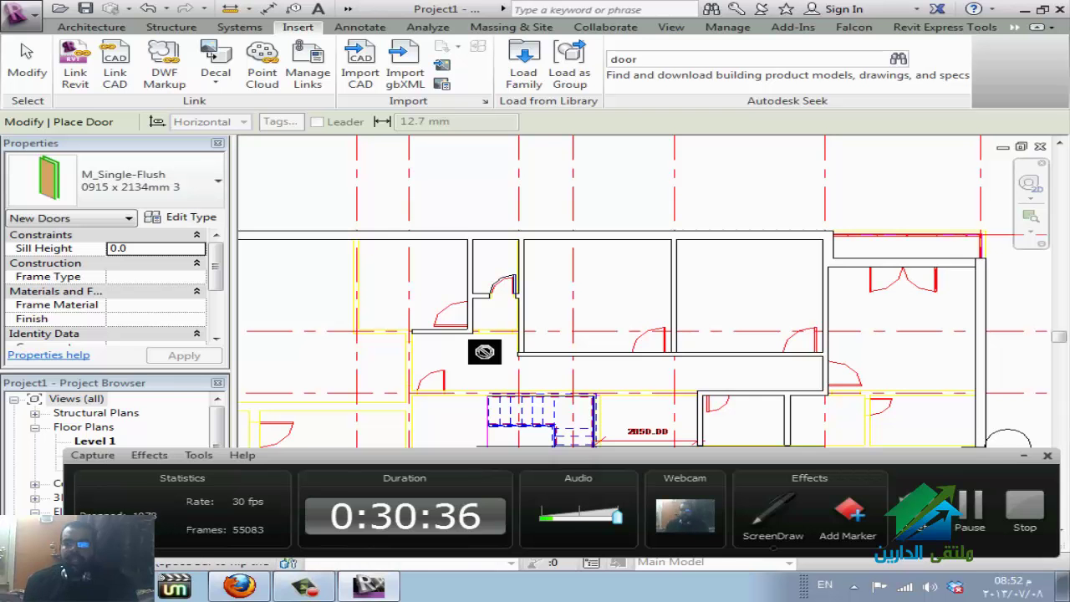
key(Escape)
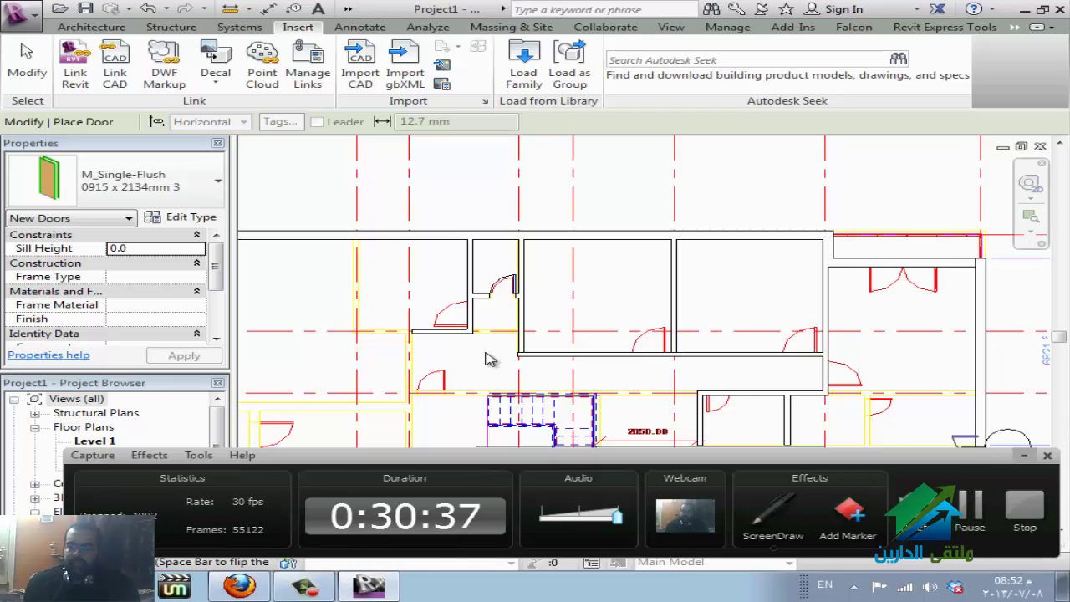
key(F9)
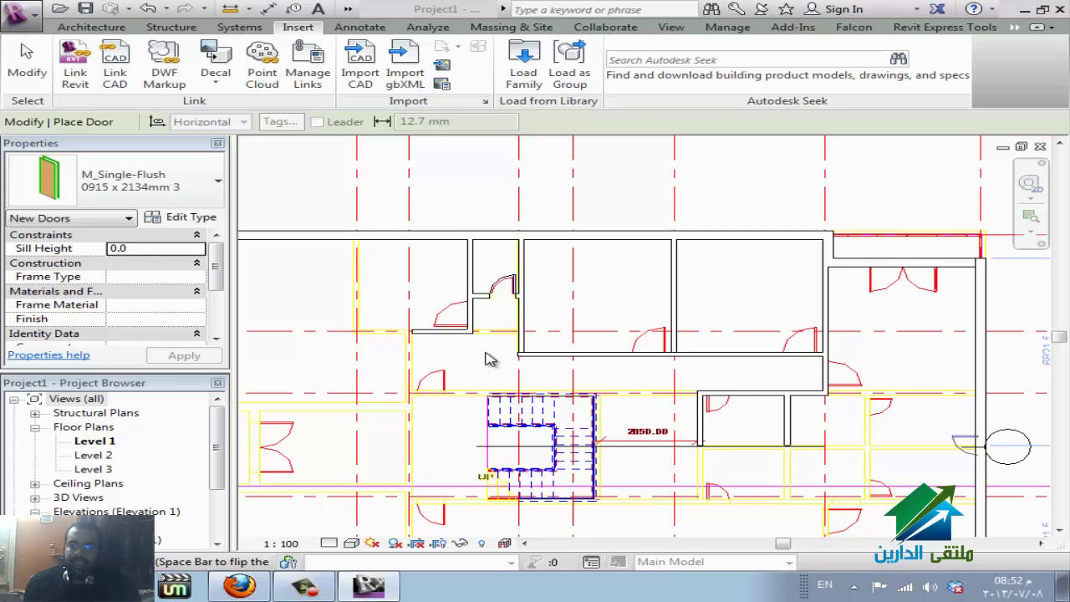
key(Escape)
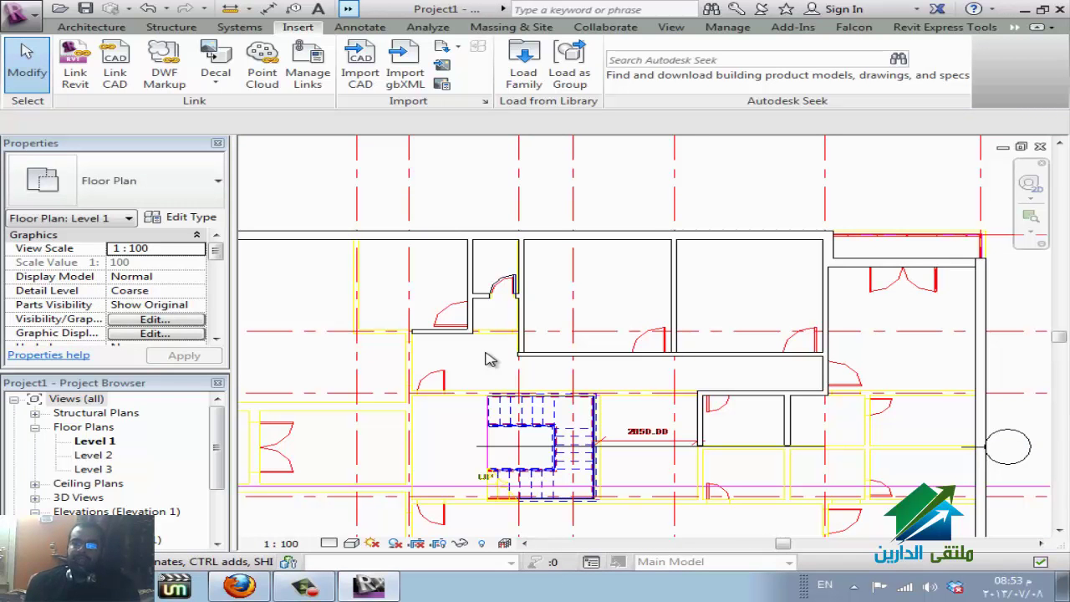
click(348, 9)
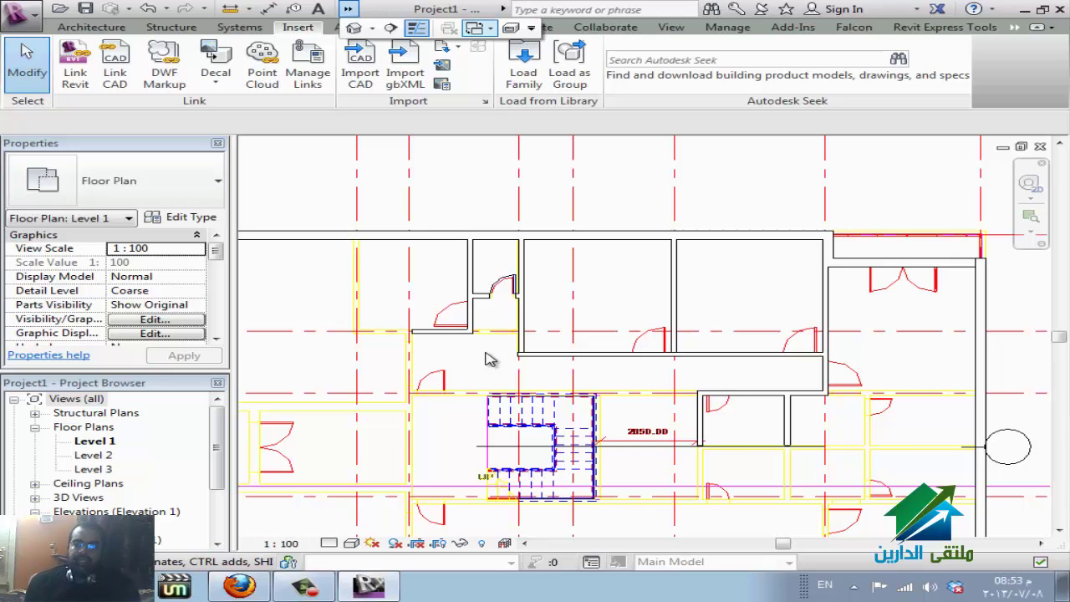
click(475, 28)
Copy the Single-Flush Vision 36" x 84" door from ELDAREEN.RTE Level 1(2), then return to Project1
click(606, 66)
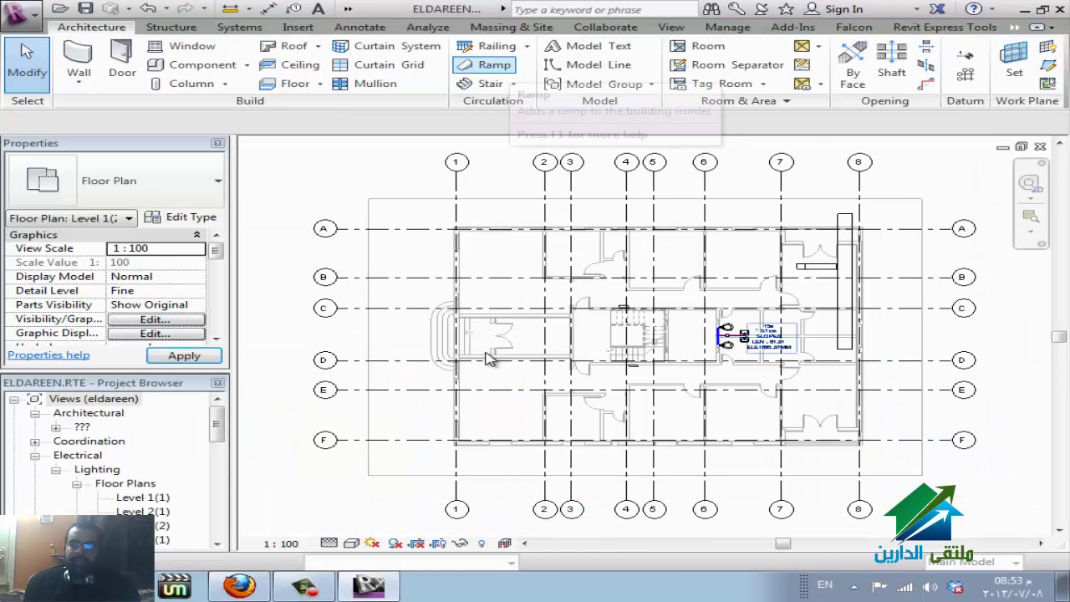
scroll(489, 358, up, 4)
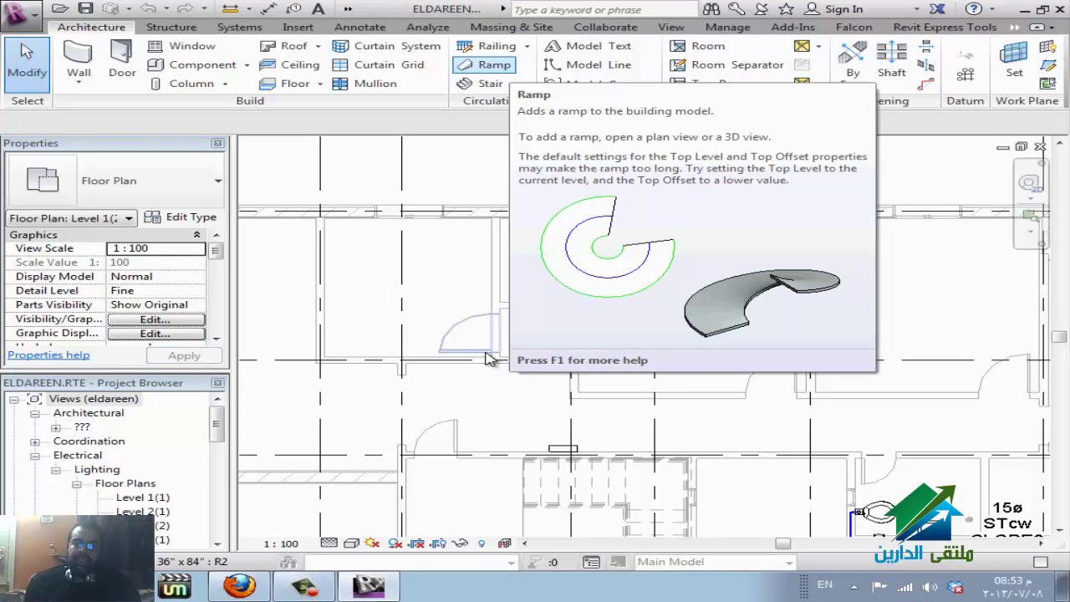
click(489, 358)
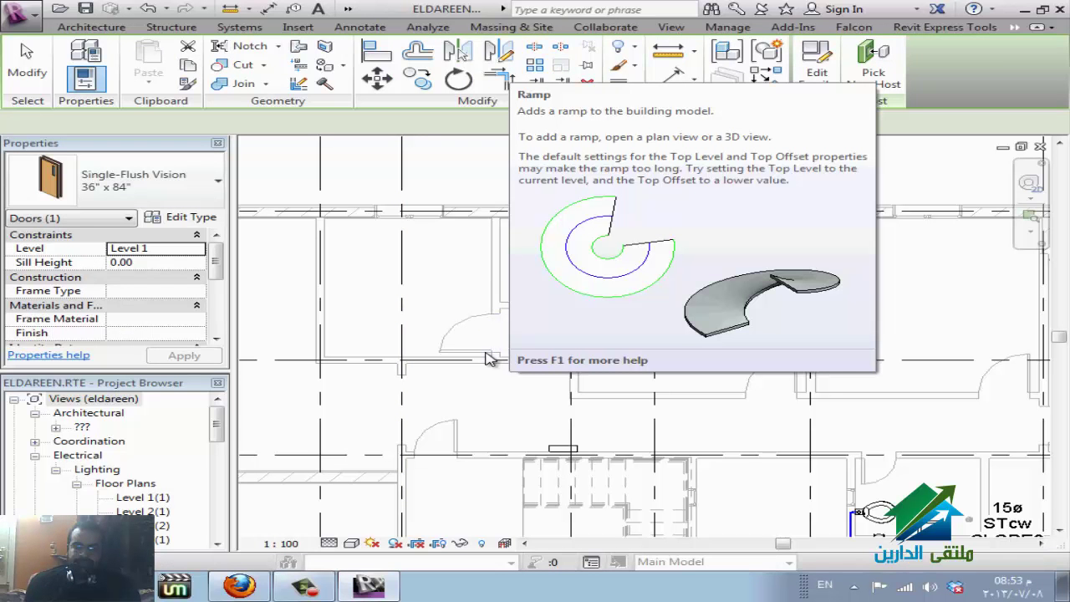
key(Escape)
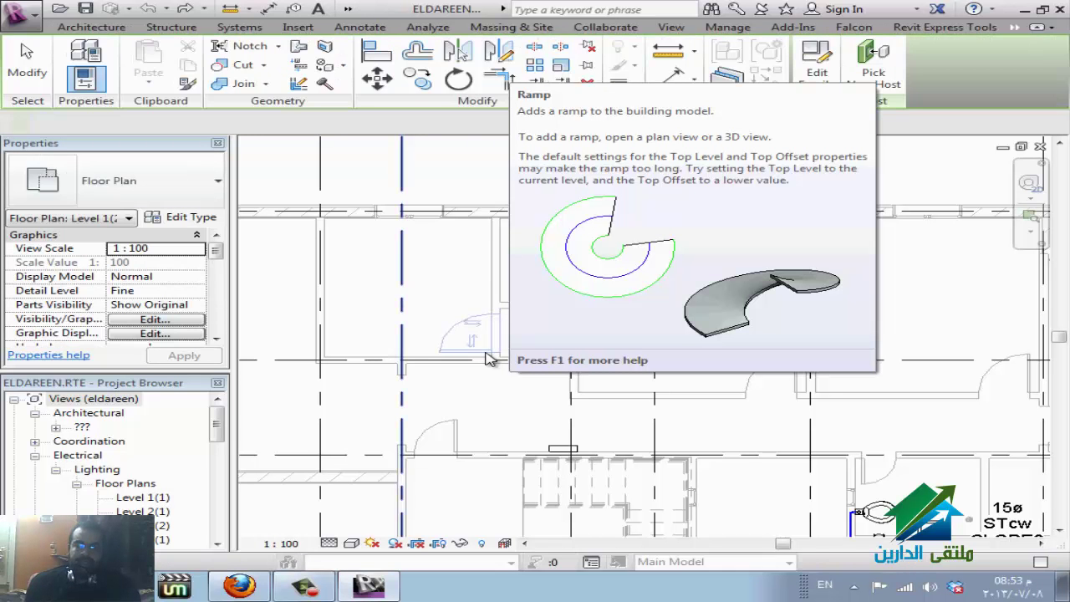
click(490, 358)
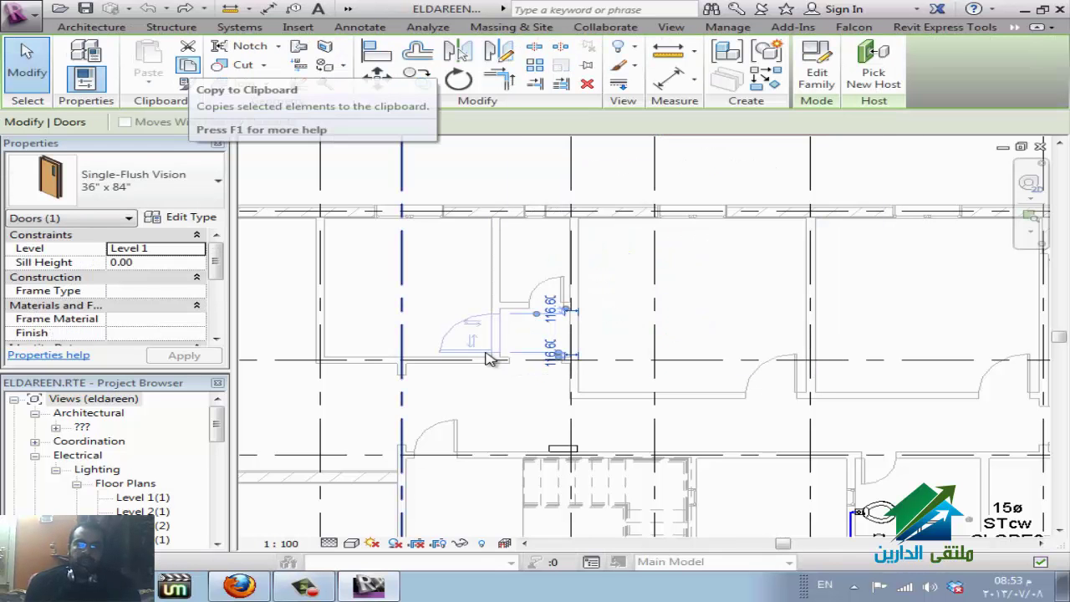
key(ctrl+c)
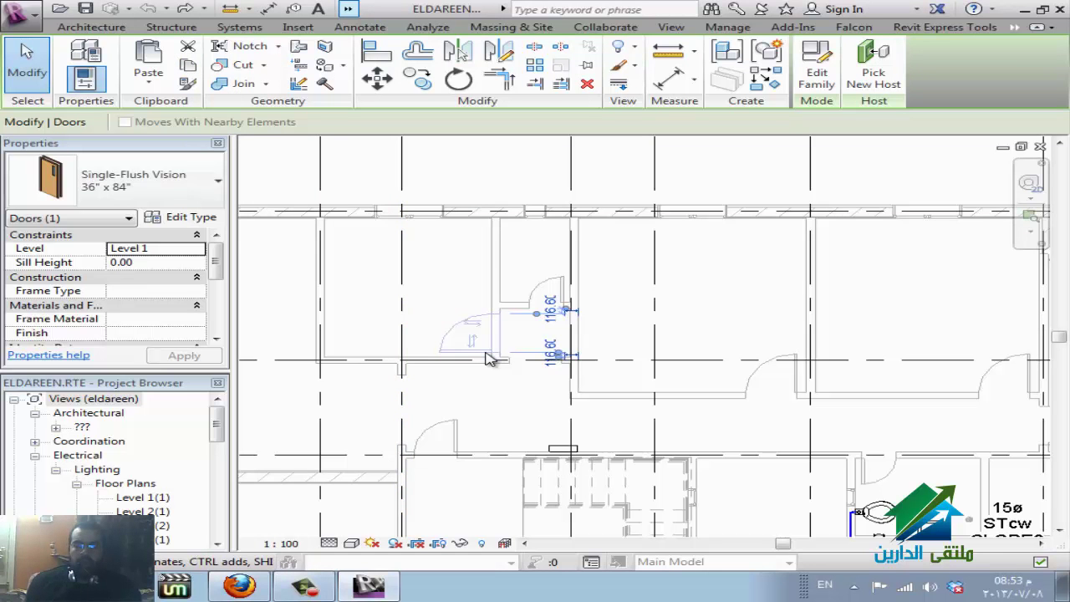
key(ctrl+Tab)
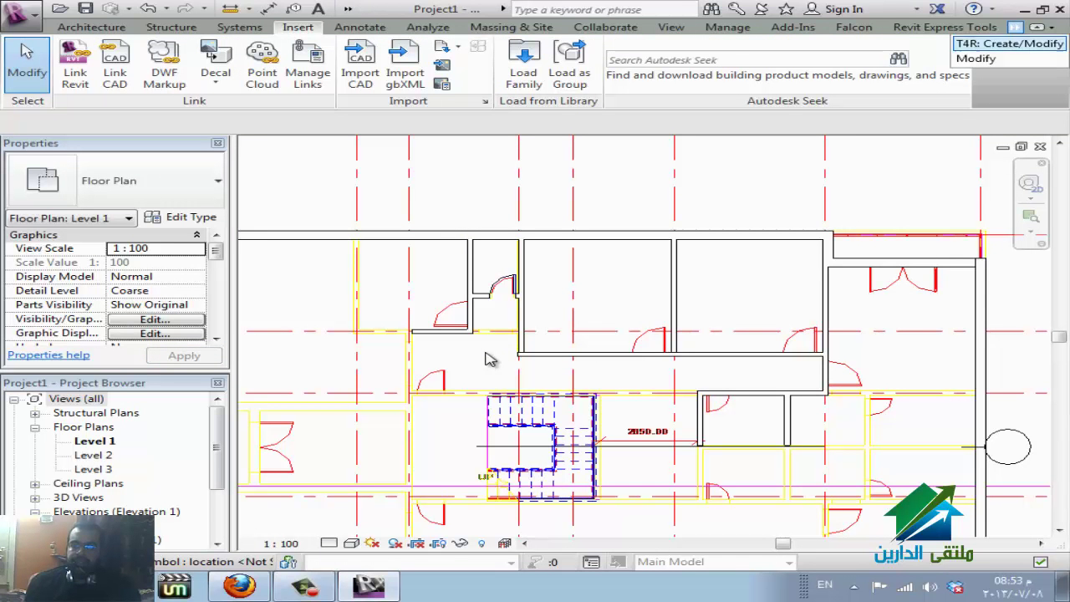
Paste the door with duplicate types accepted, flipped, into the wall left of the small room
key(ctrl+v)
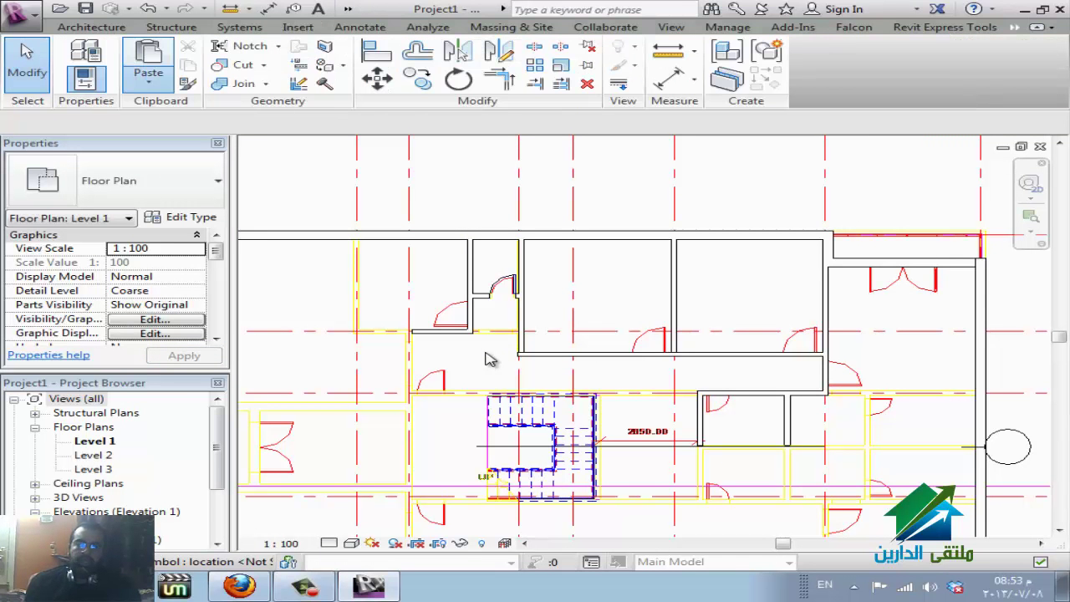
key(Return)
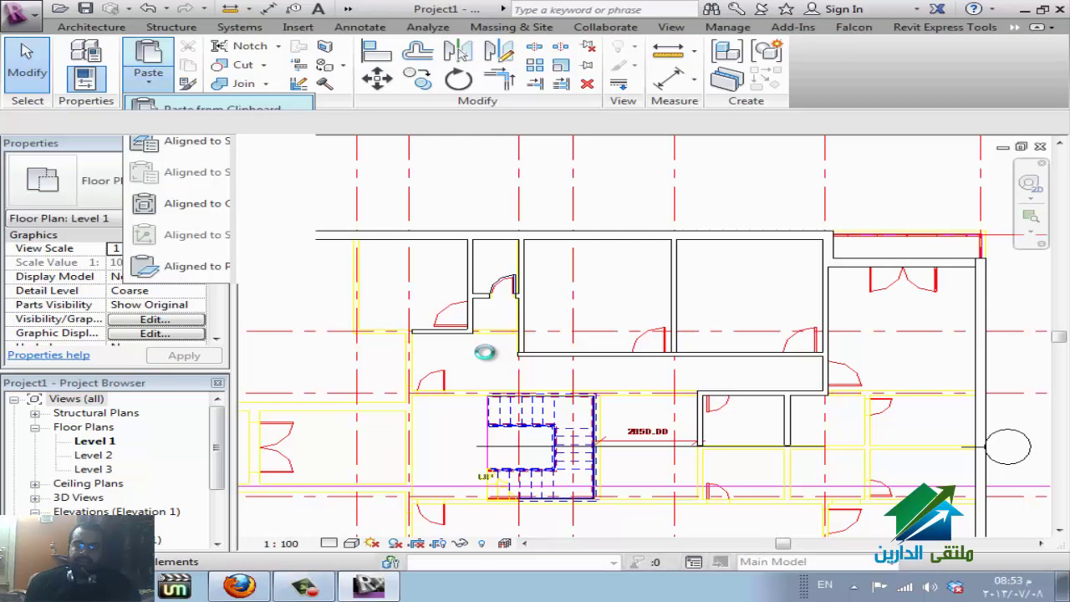
key(Return)
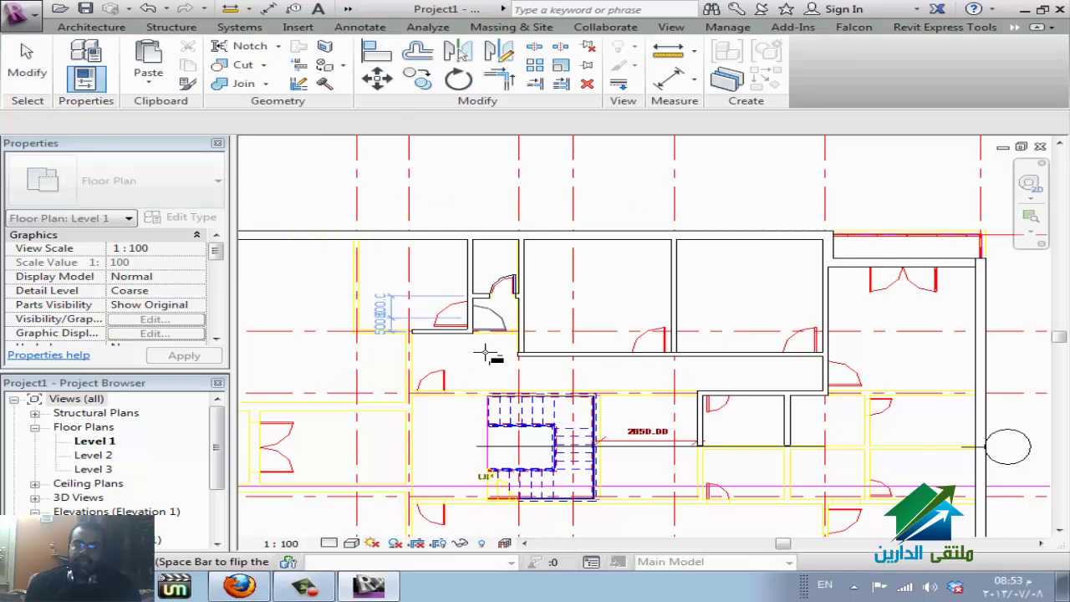
scroll(484, 355, up, 2)
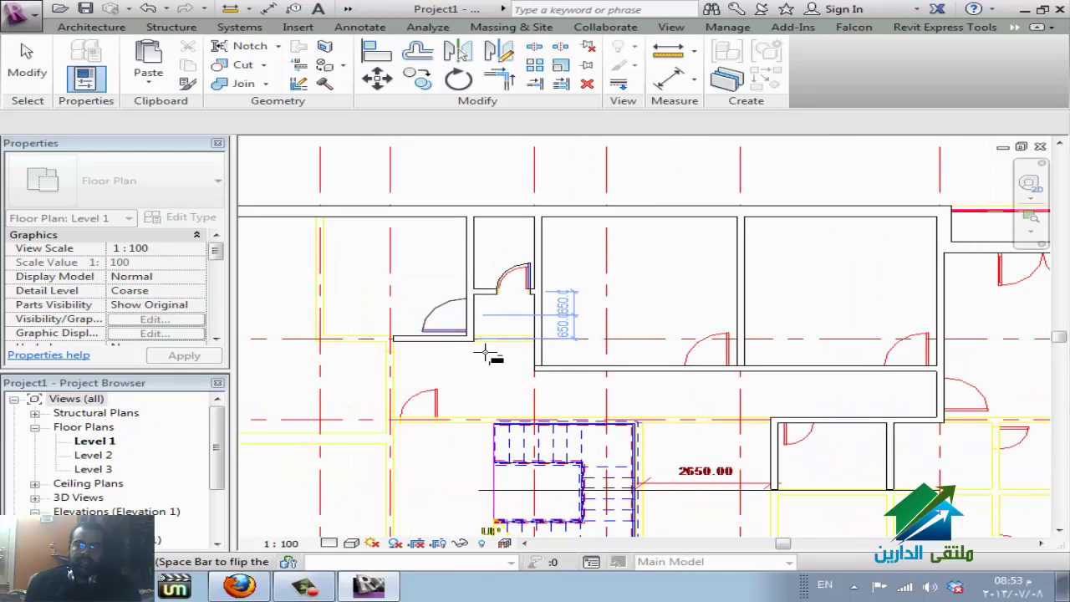
key(space)
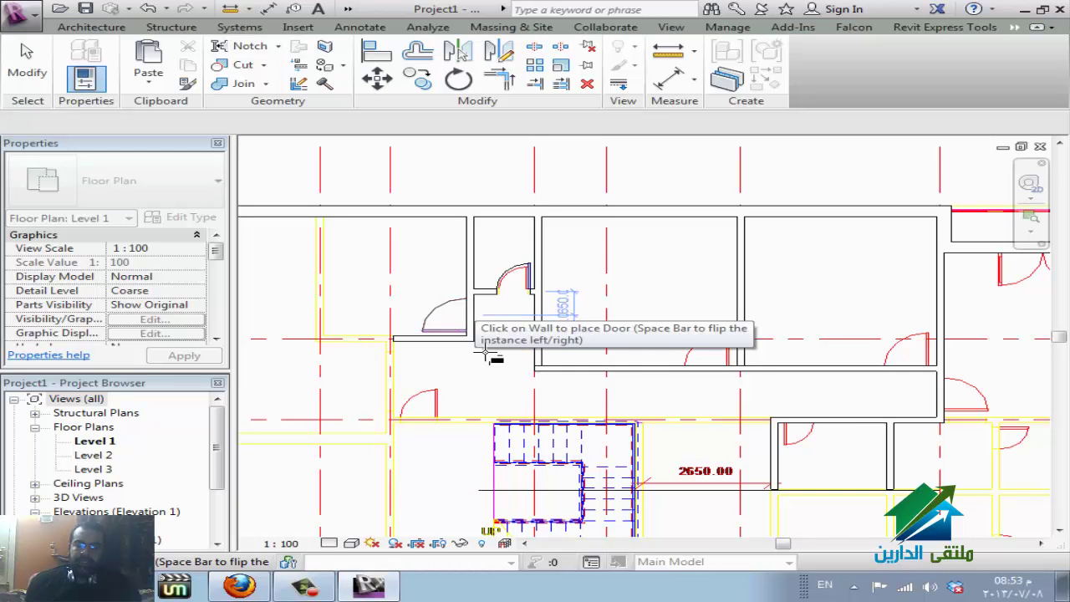
click(485, 354)
key(Escape)
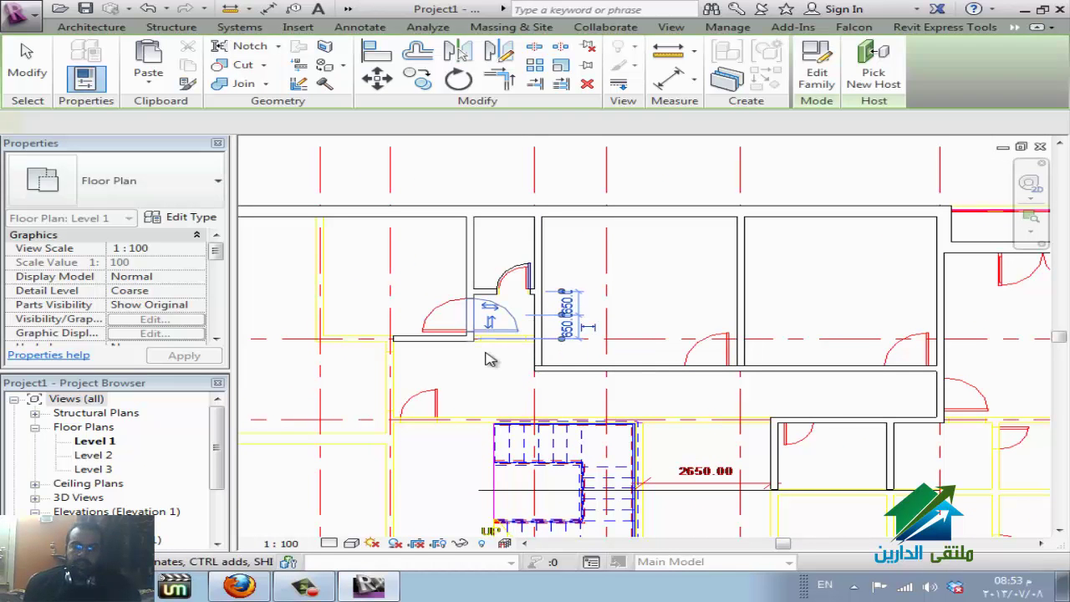
key(Escape)
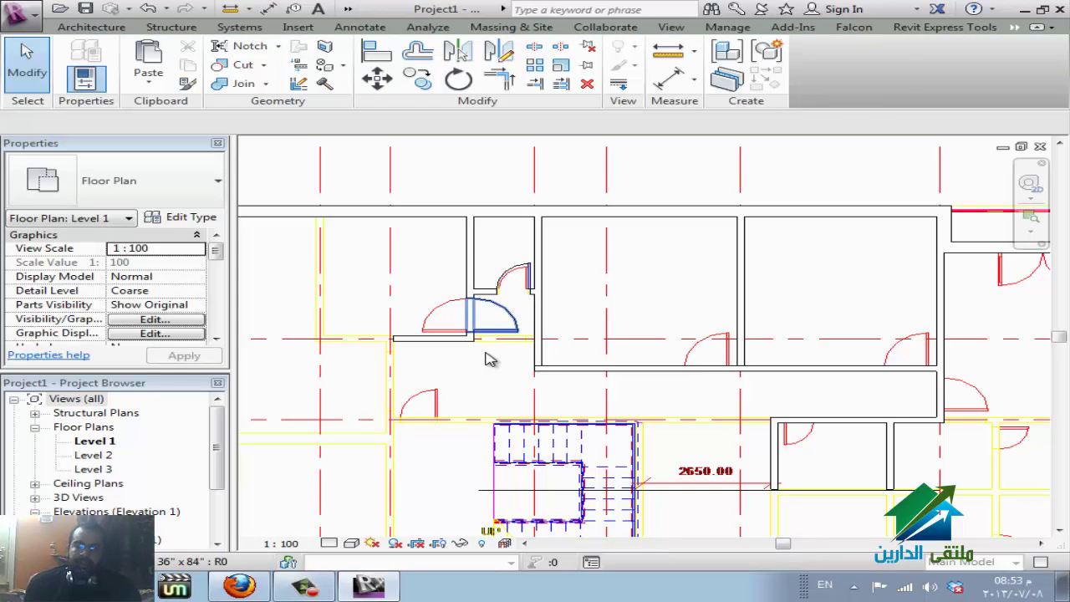
click(491, 358)
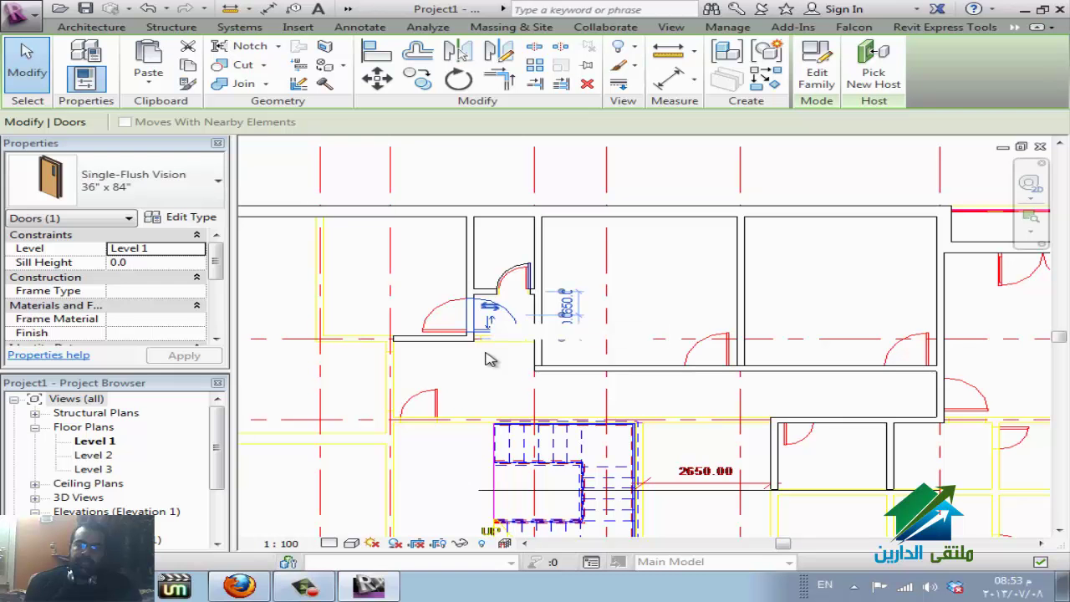
Flip the door to open downward and set both temporary dimensions to 650
key(space)
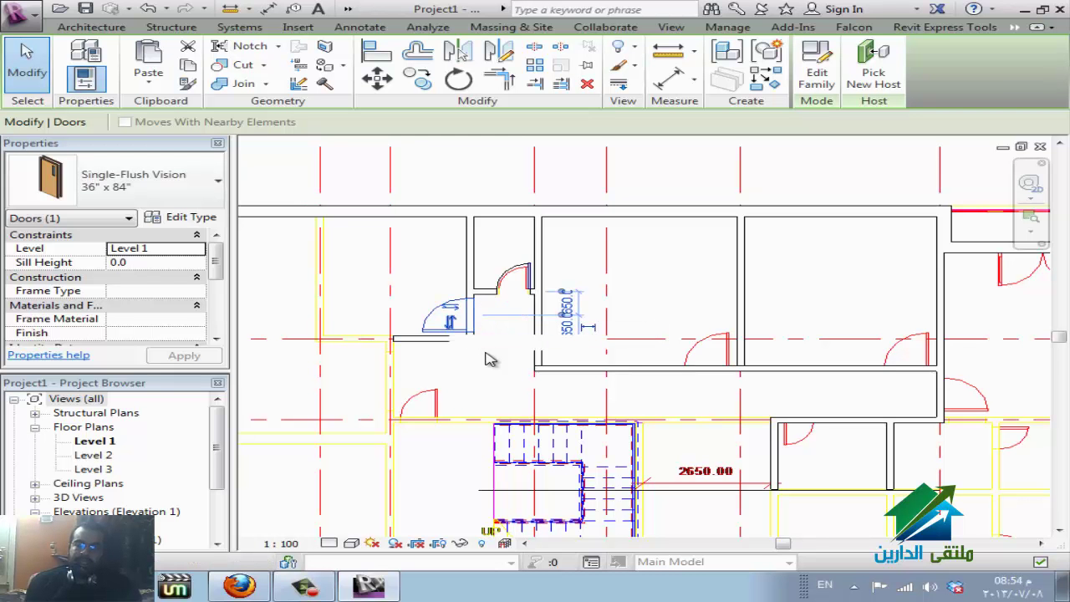
key(space)
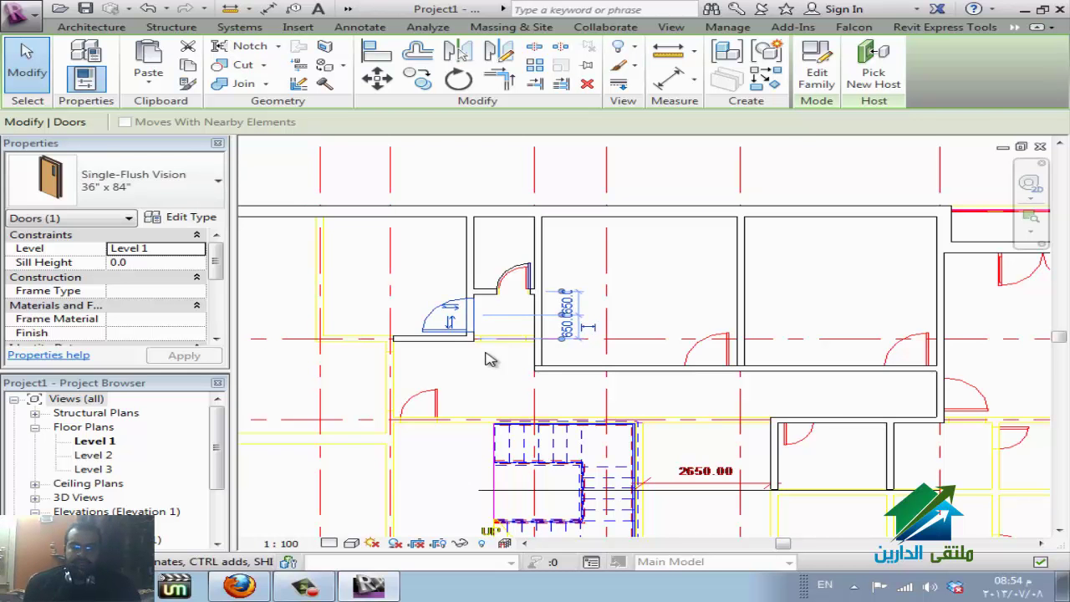
scroll(491, 360, up, 3)
scroll(491, 360, up, 1)
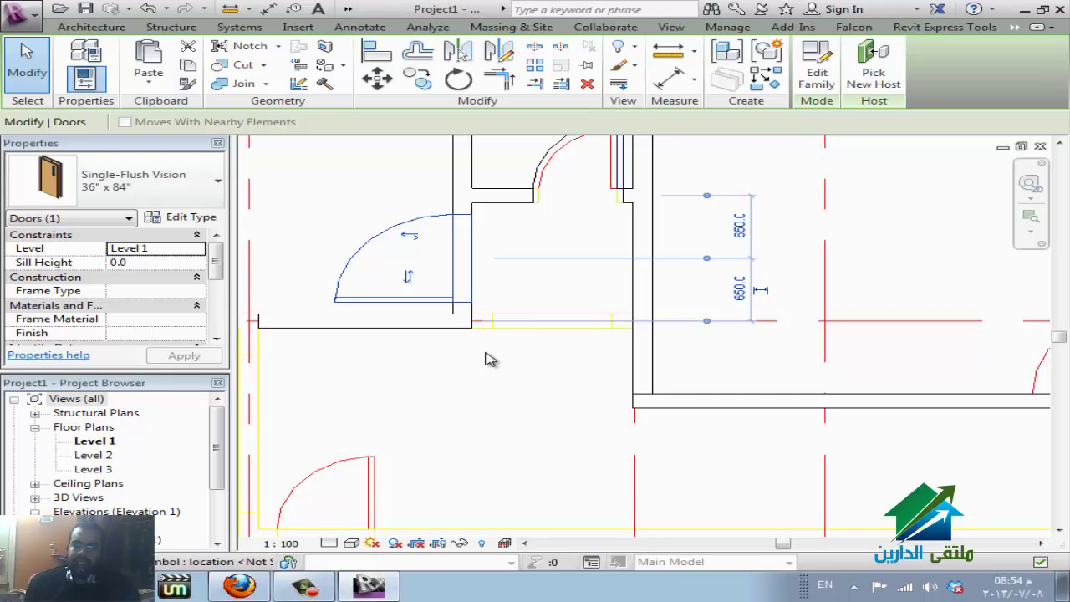
click(760, 290)
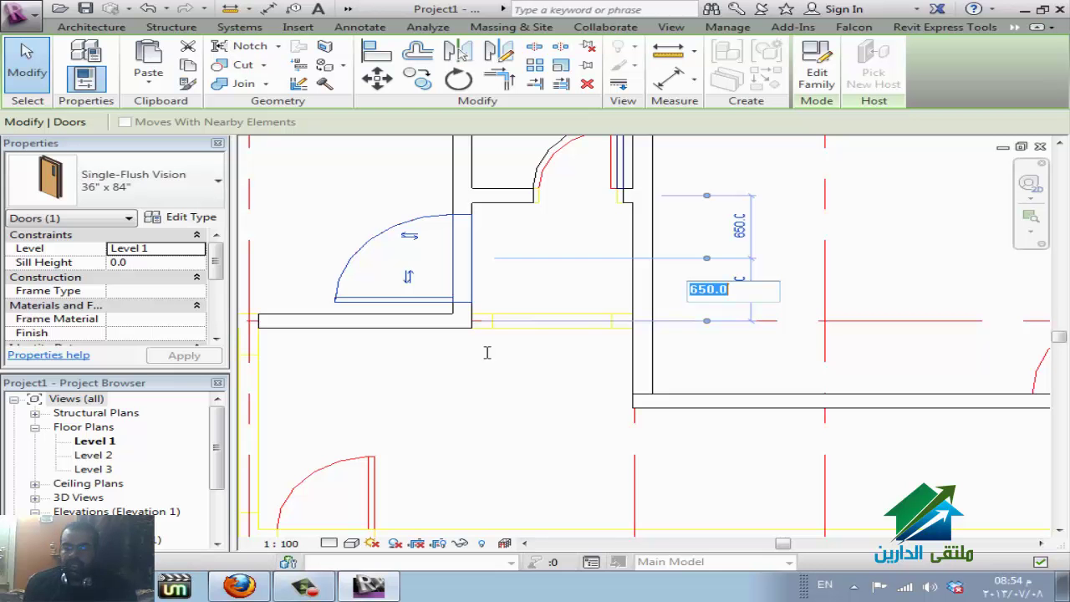
text(600)
key(Return)
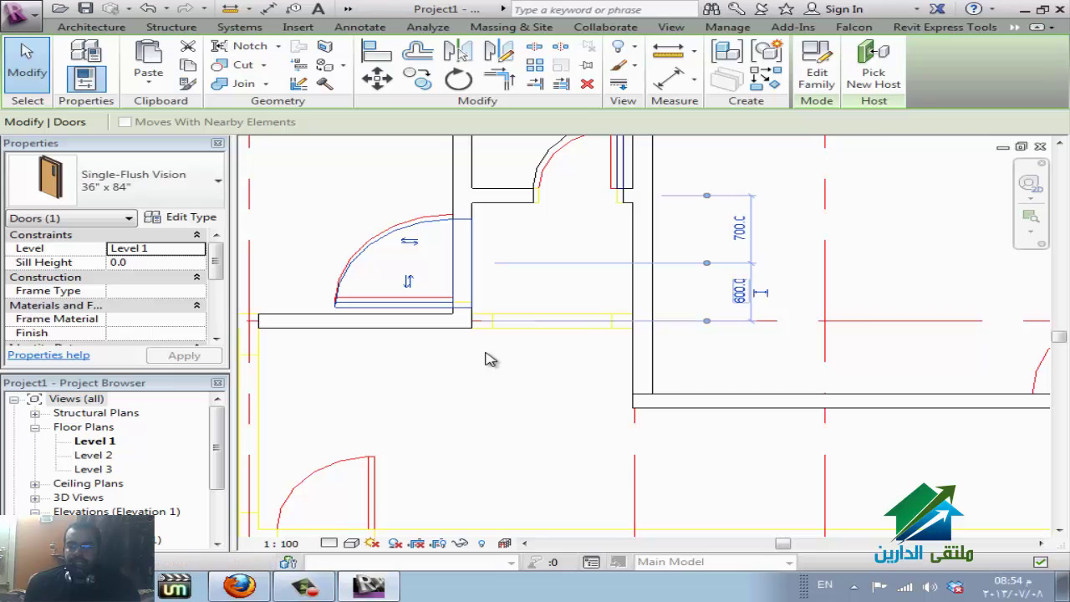
click(740, 292)
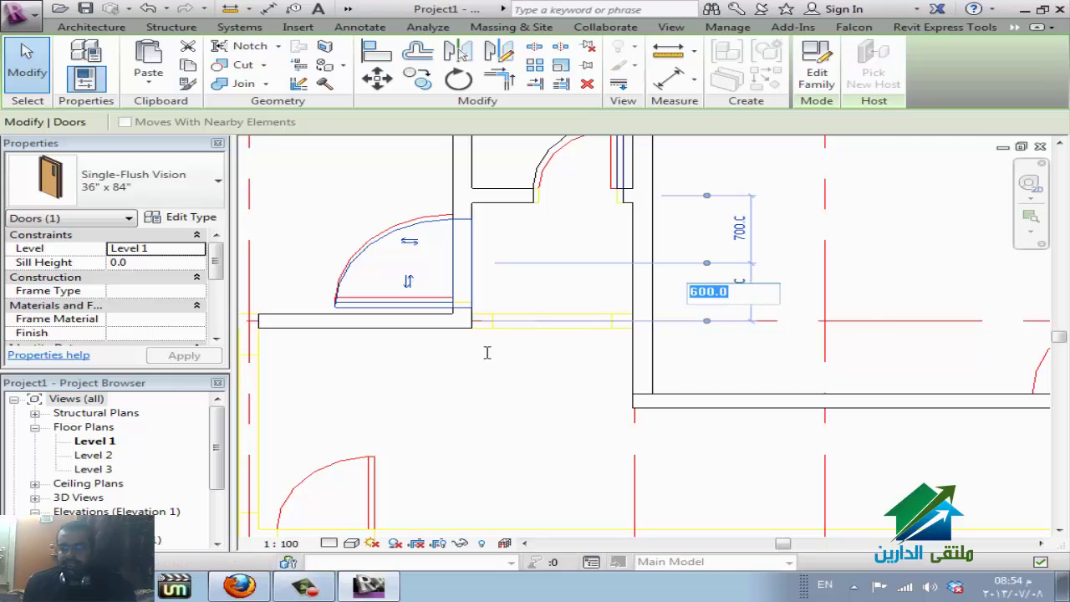
key(Return)
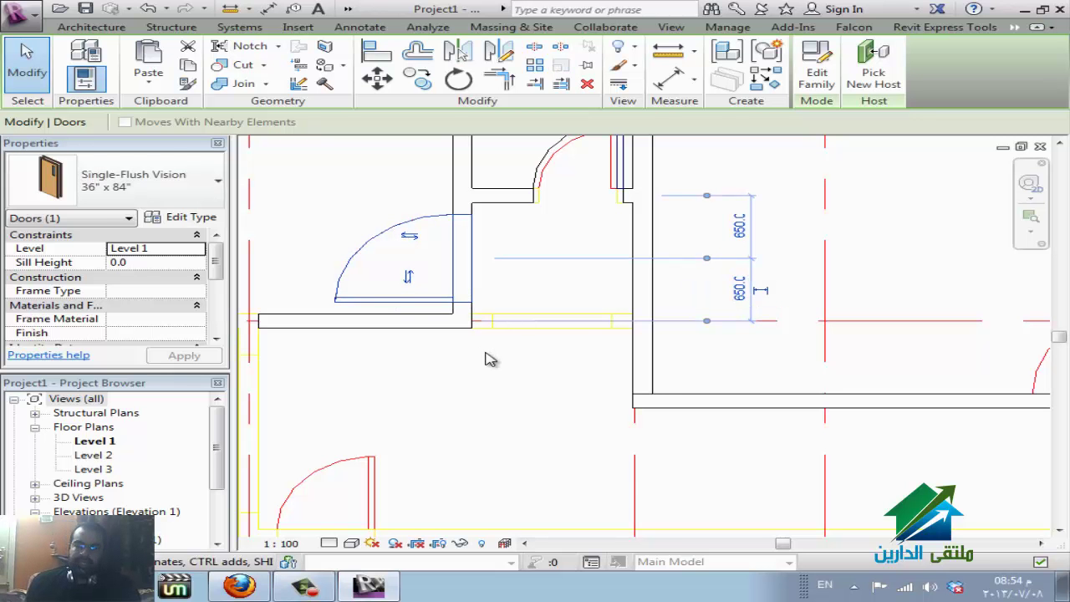
Reselect the door, zoom out to review it, and clear the selection
click(487, 356)
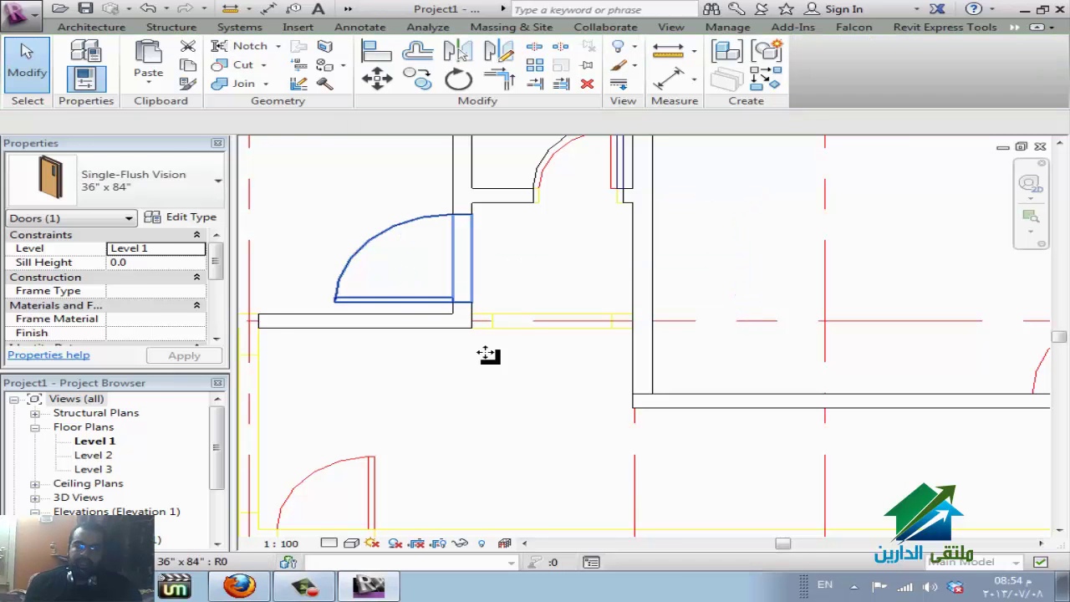
drag(488, 355, 486, 355)
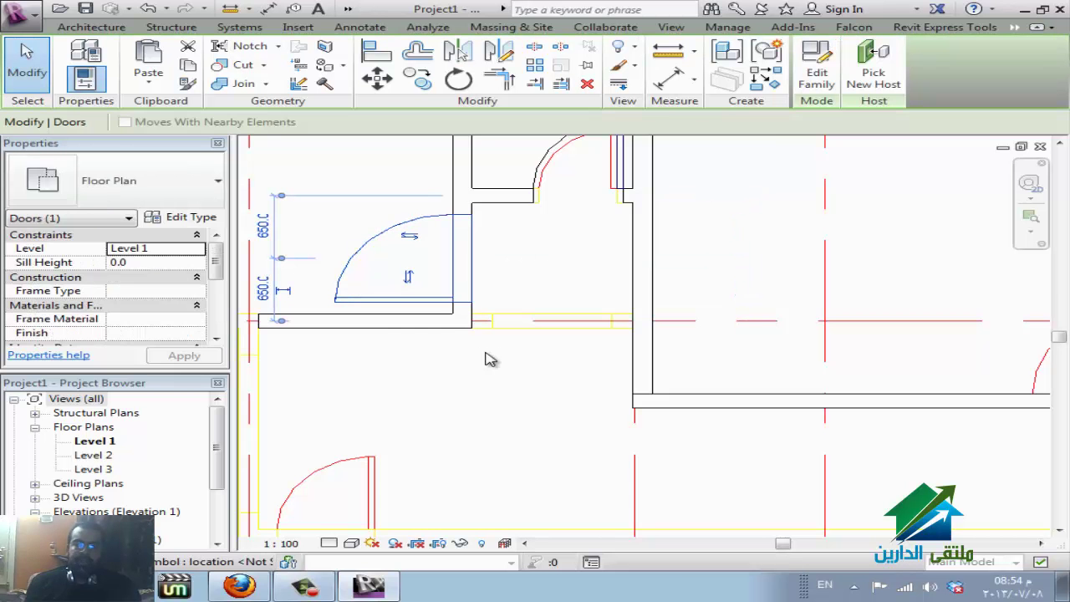
scroll(489, 358, down, 3)
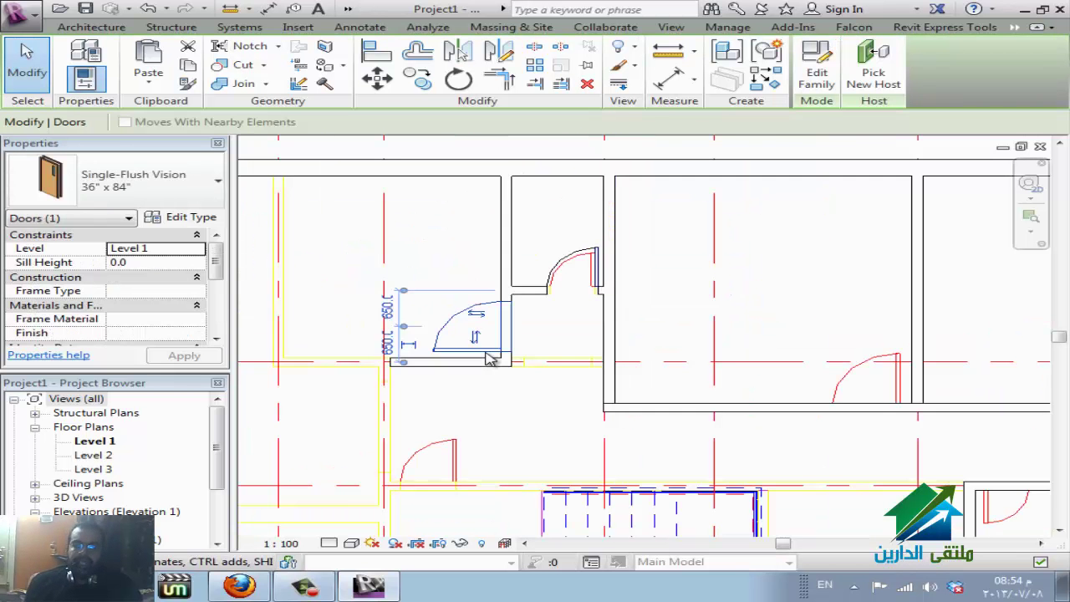
click(489, 358)
scroll(489, 357, down, 2)
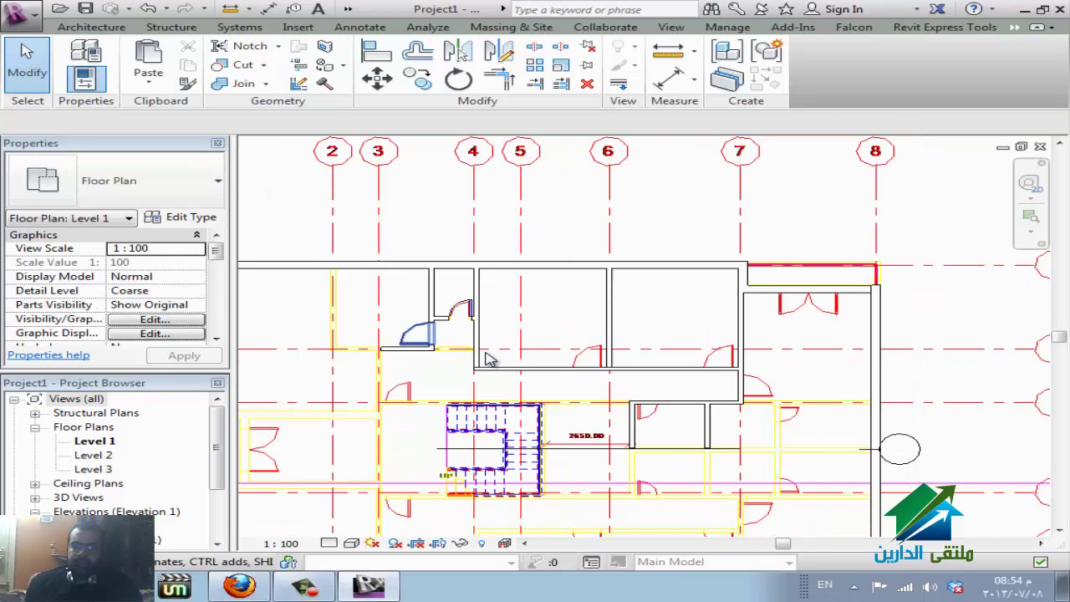
scroll(489, 358, up, 2)
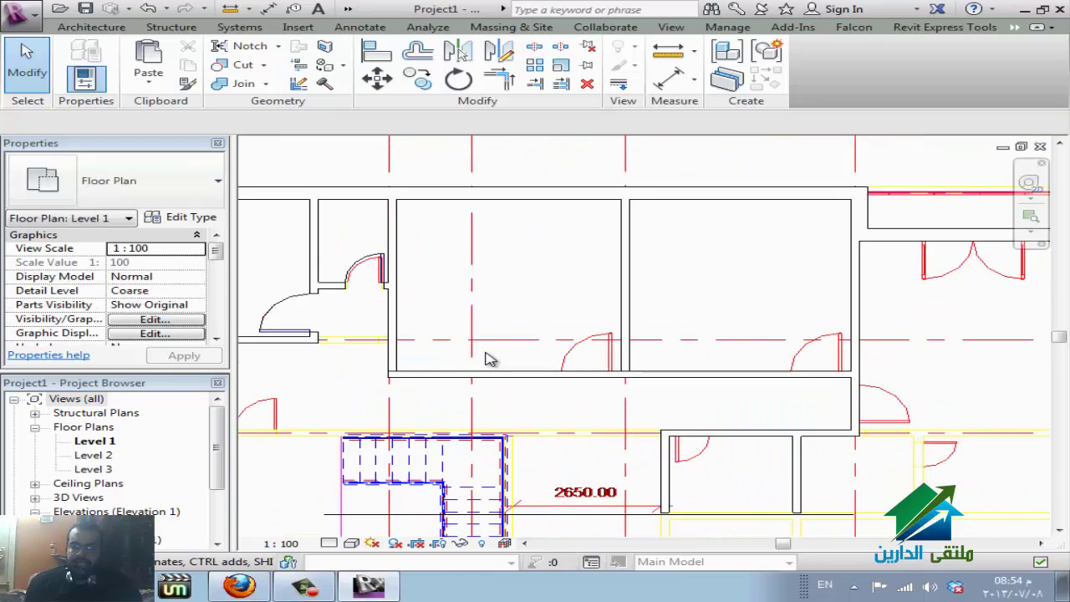
scroll(489, 358, down, 1)
scroll(489, 358, down, 1)
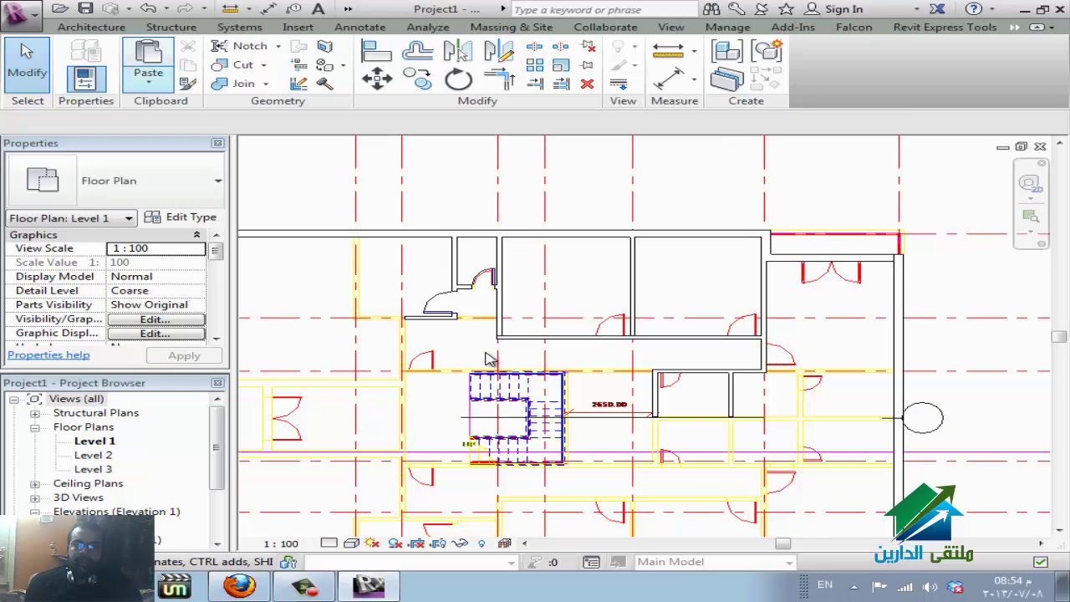
key(Escape)
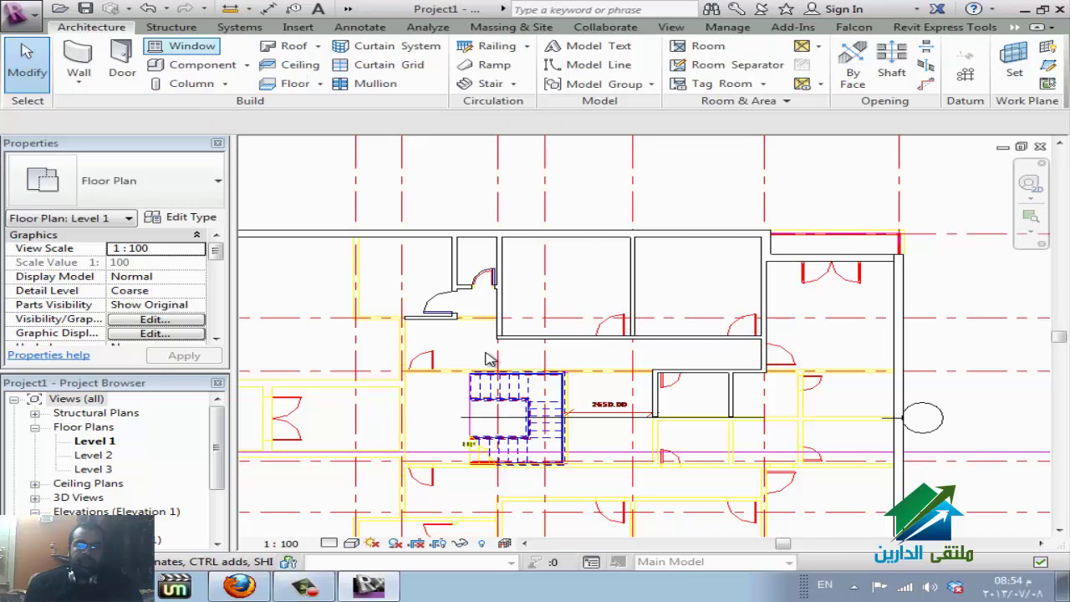
Start the Window tool (WN), agree to load a family, and browse to Exported Families\Windows
key(w)
key(n)
key(Return)
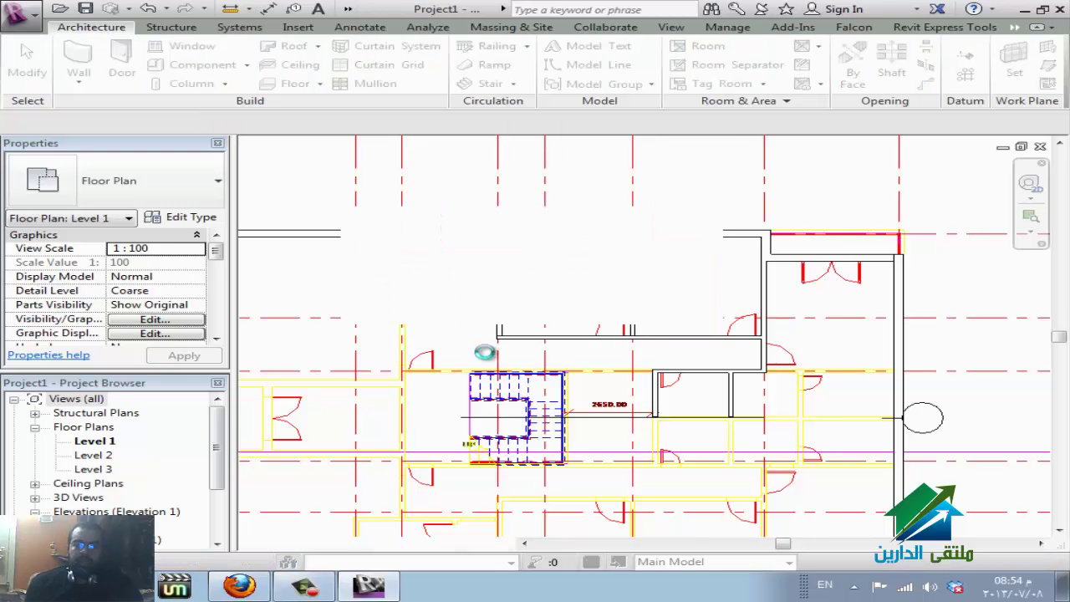
key(F4)
key(Down)
key(Down)
key(Down)
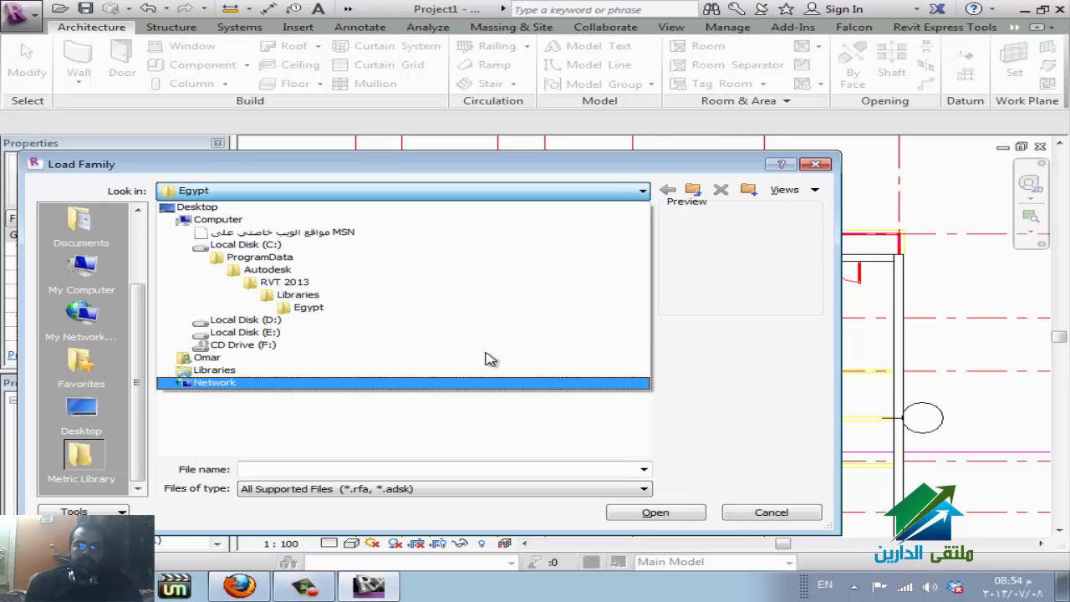
key(Up)
key(Up)
key(Up)
key(Return)
key(Down)
key(Down)
key(Down)
key(Down)
key(Down)
key(Down)
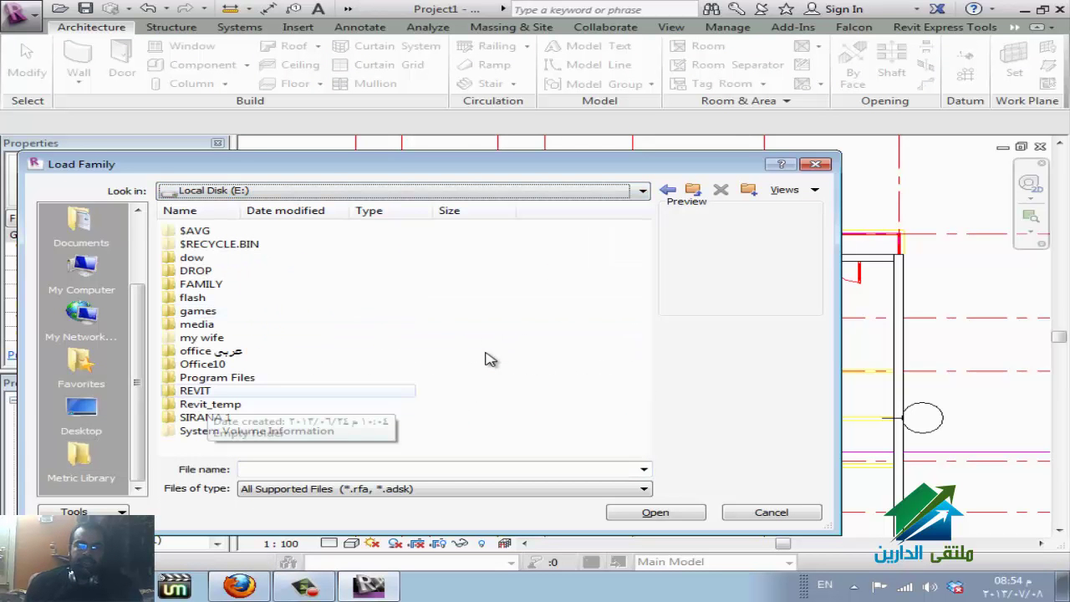
key(Up)
key(Up)
key(Return)
key(Up)
key(Return)
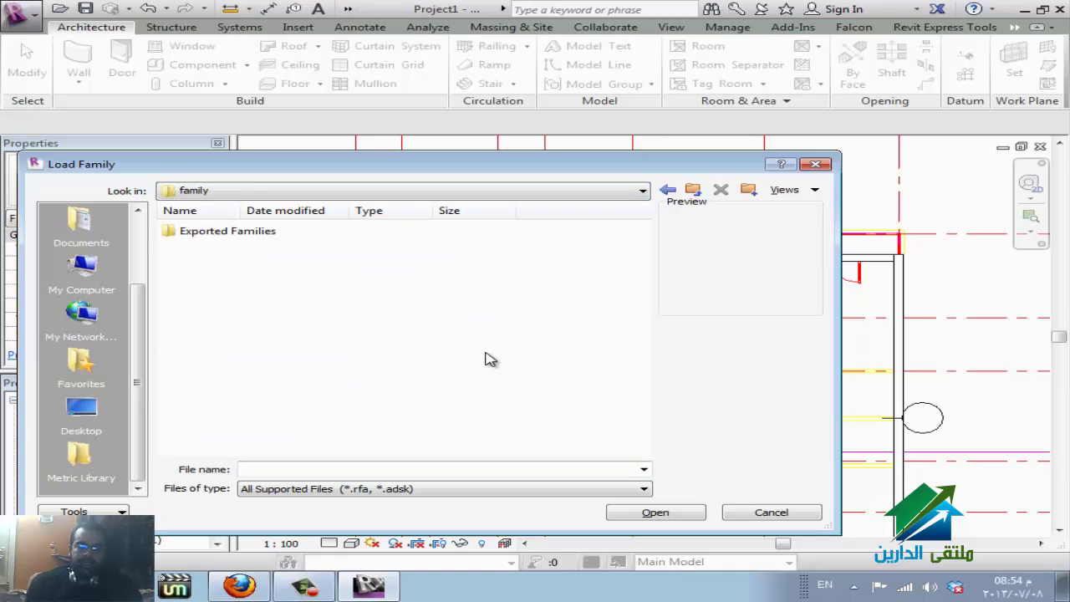
key(Down)
key(Return)
key(w)
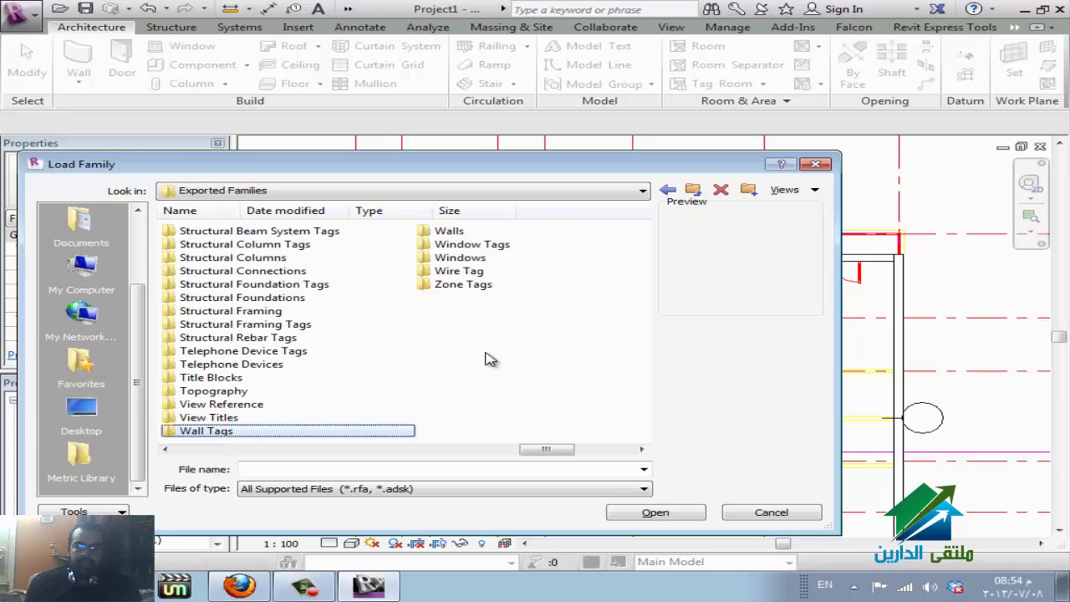
key(Down)
key(Down)
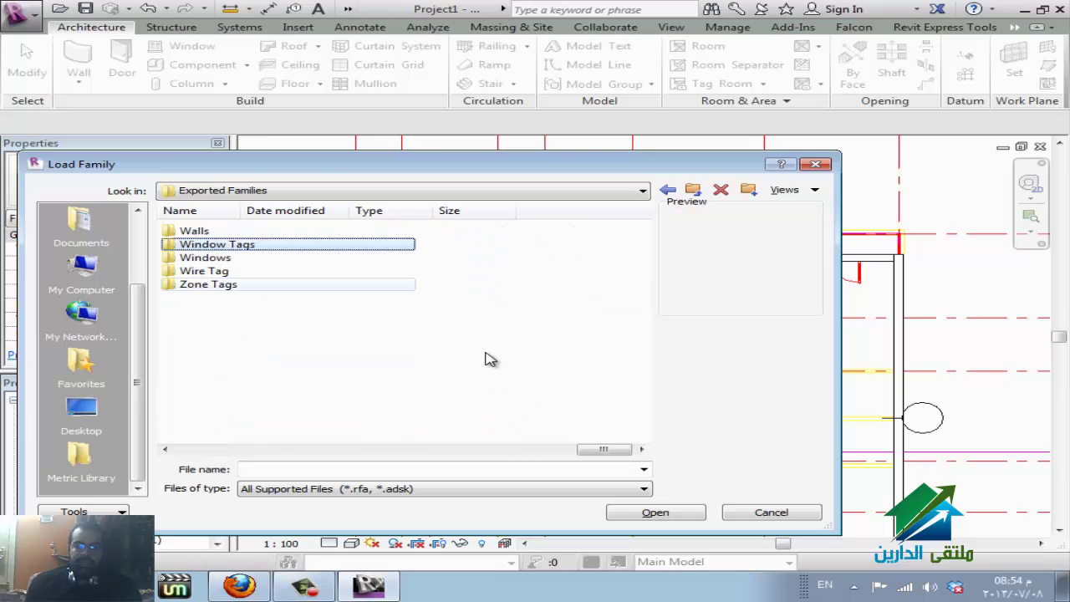
key(Down)
key(Return)
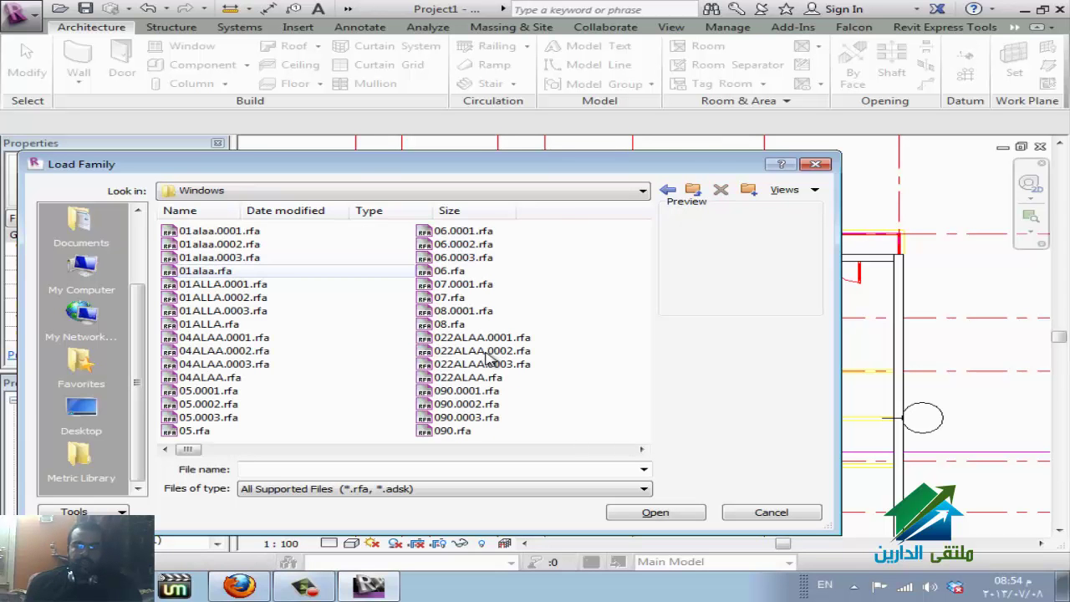
key(Down)
key(Down)
key(Down)
key(Down)
key(Down)
key(Down)
key(Down)
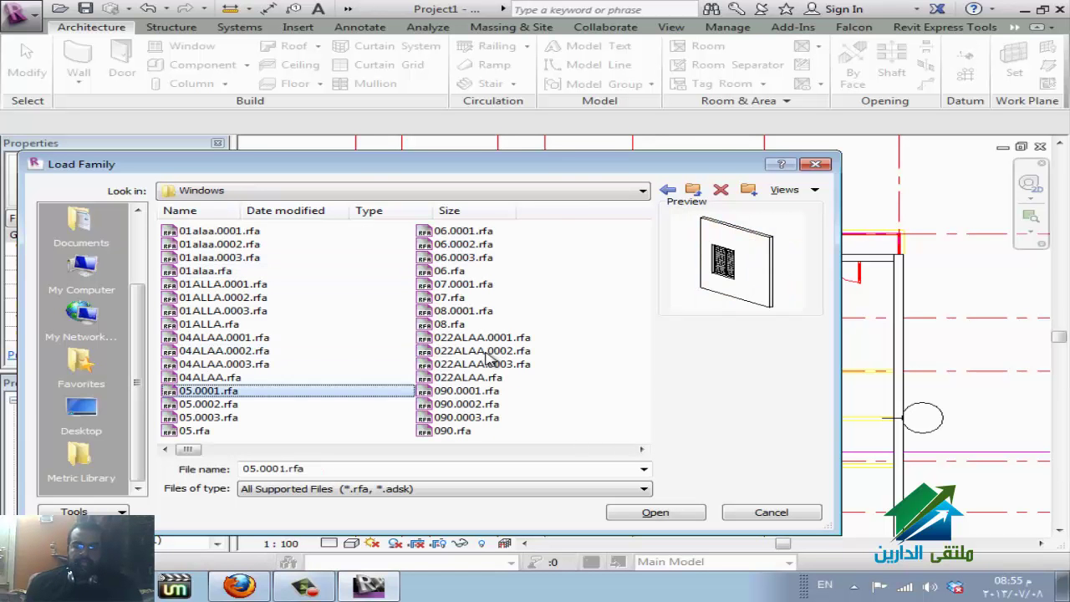
Preview the window families and load JANELA.rfa
scroll(491, 360, down, 1)
scroll(491, 360, down, 3)
scroll(491, 360, down, 1)
click(289, 350)
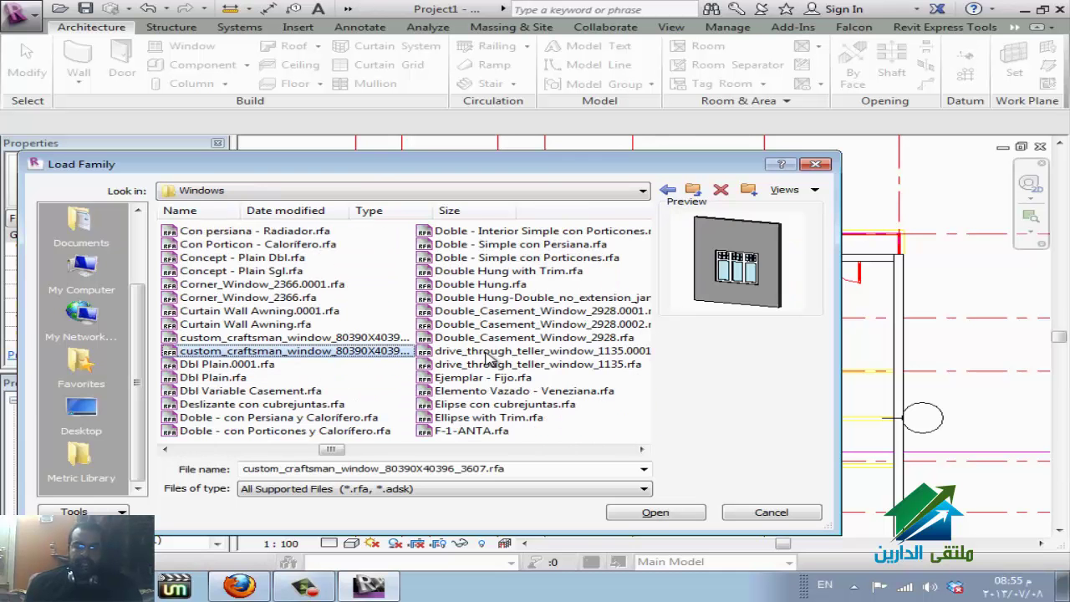
scroll(490, 354, down, 3)
click(490, 337)
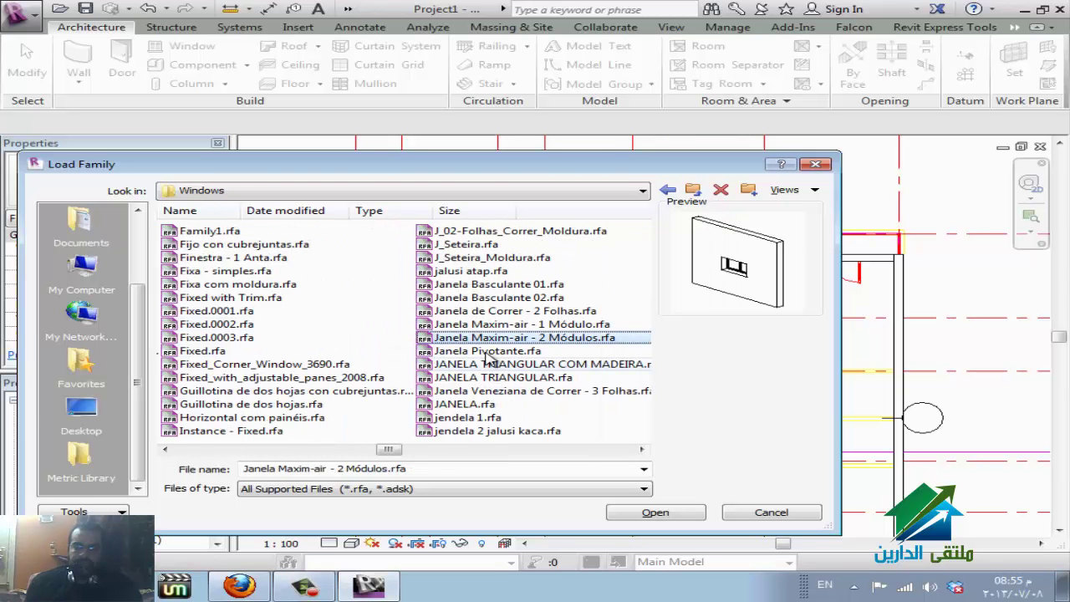
scroll(491, 357, down, 1)
key(Down)
key(Down)
key(Down)
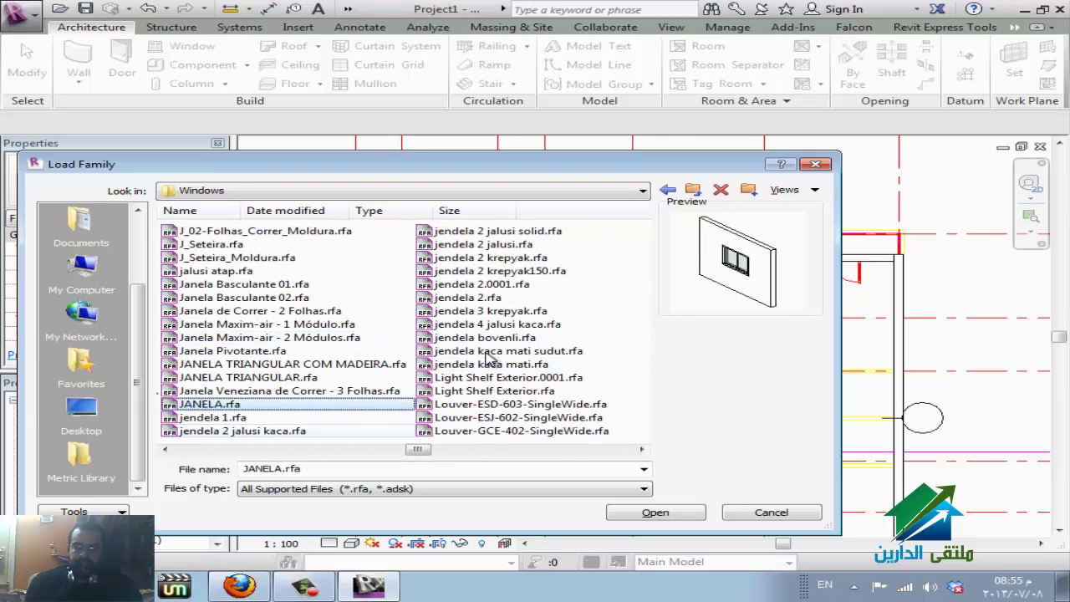
key(Return)
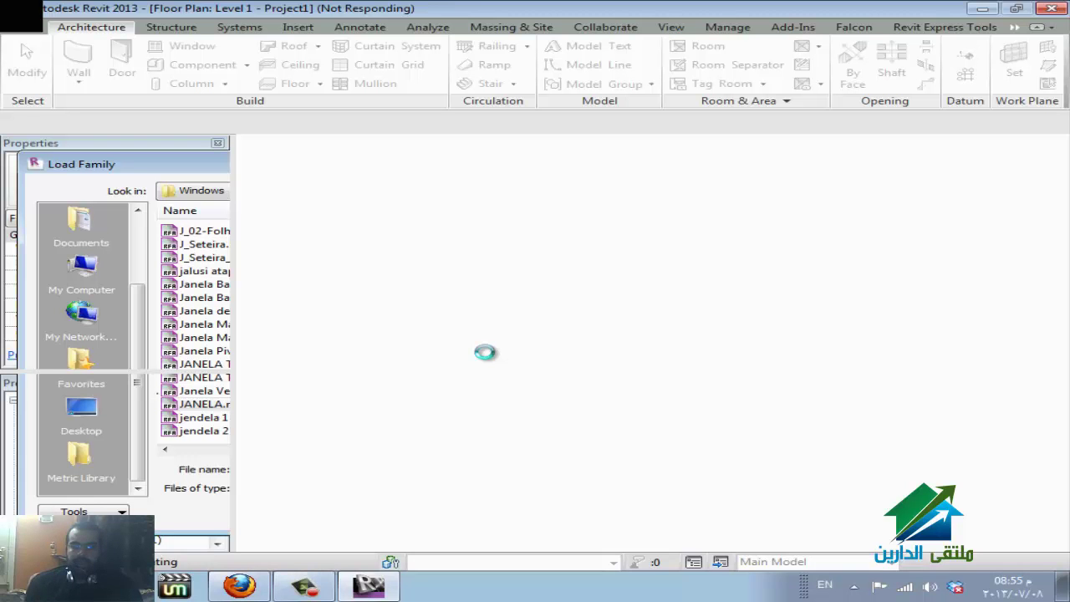
Place a JANELA Paineis (2x1) 1.50 x 1.00 window, sill 1100.0, in the upper wall
key(alt+Tab)
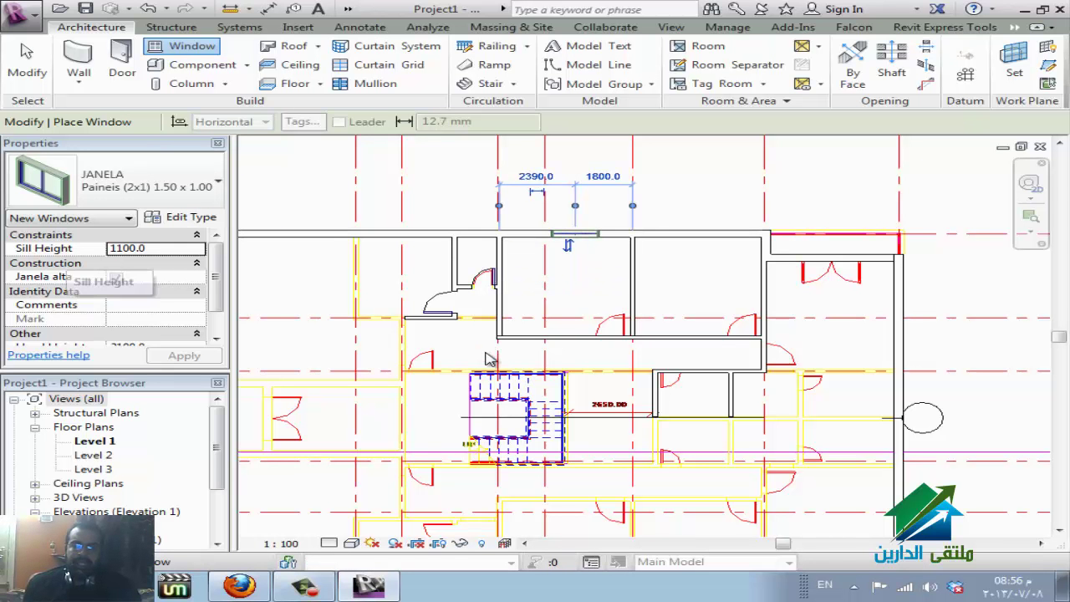
key(Escape)
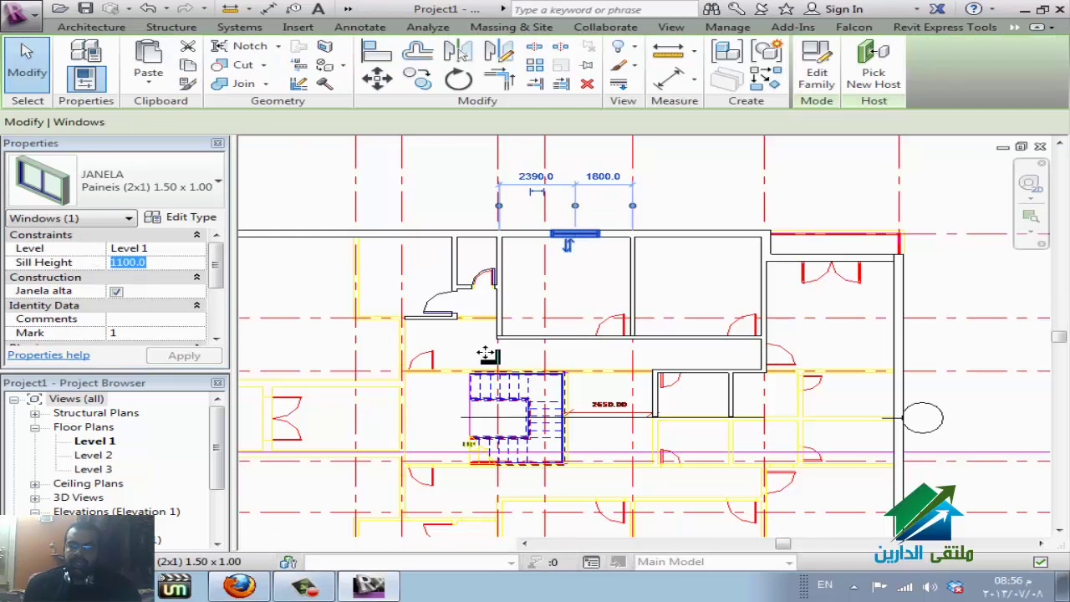
key(Escape)
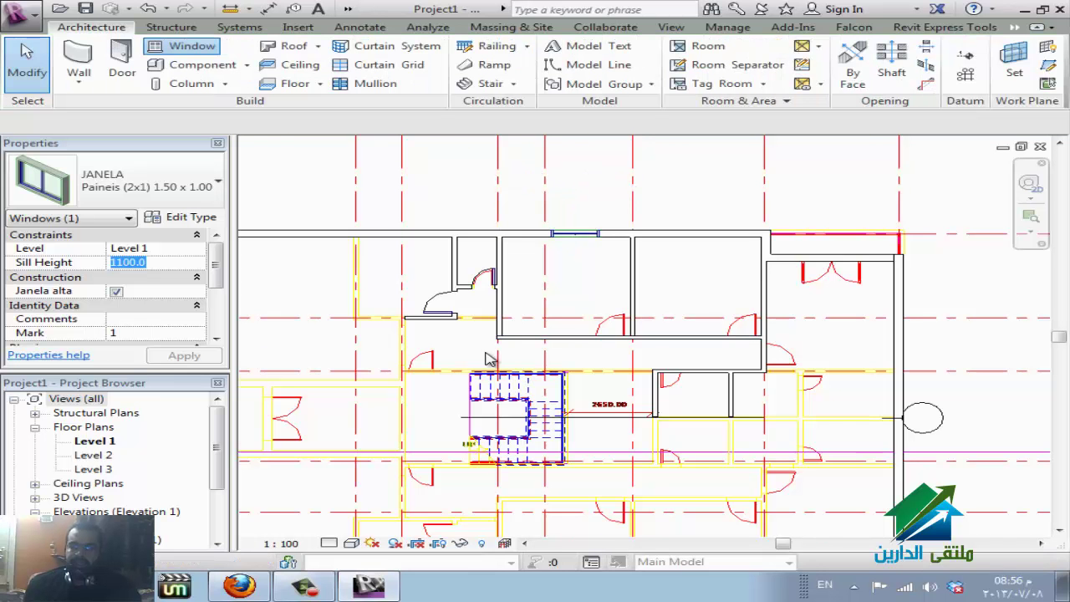
Zoom to fit (ZF) and create another door similar to the existing one
key(z)
key(f)
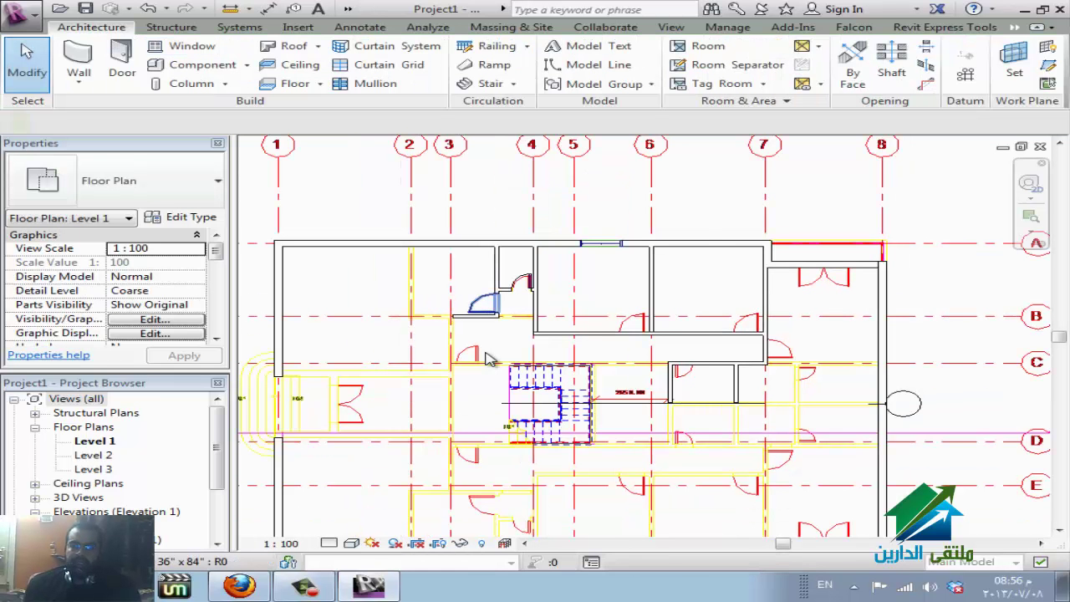
right_click(471, 311)
click(491, 346)
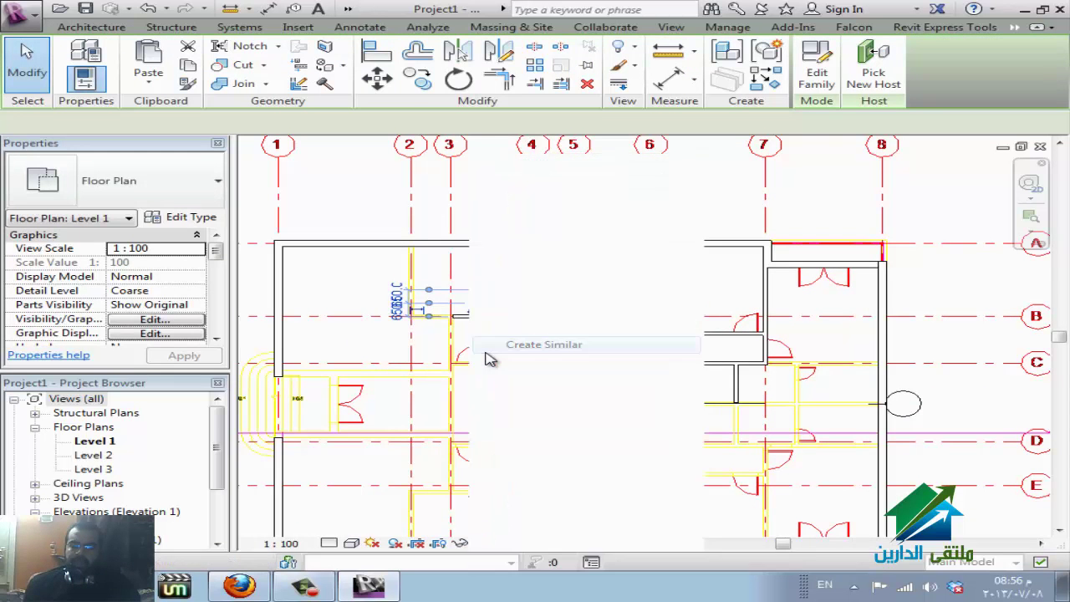
Place two Single-Flush Vision 36" x 84" doors in the interior walls and finish
scroll(487, 353, up, 1)
scroll(488, 354, up, 1)
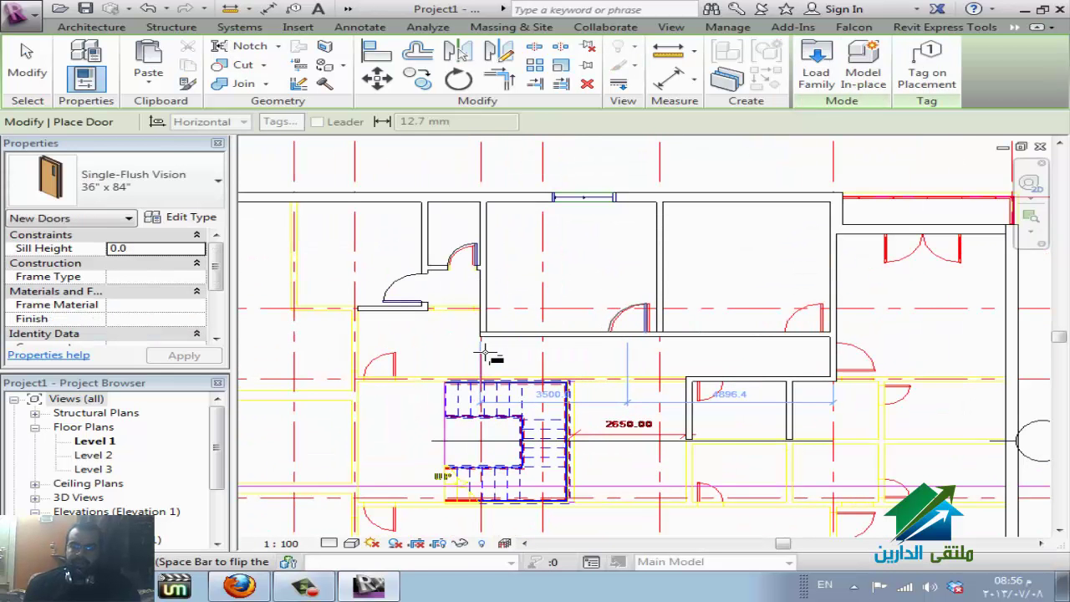
scroll(488, 353, up, 1)
scroll(488, 354, up, 1)
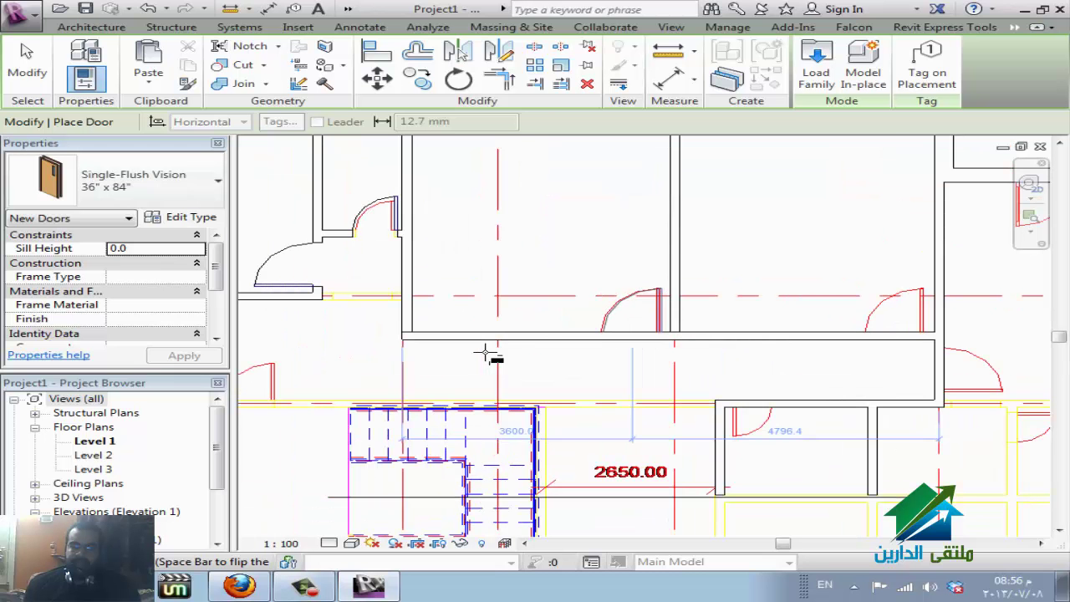
click(632, 335)
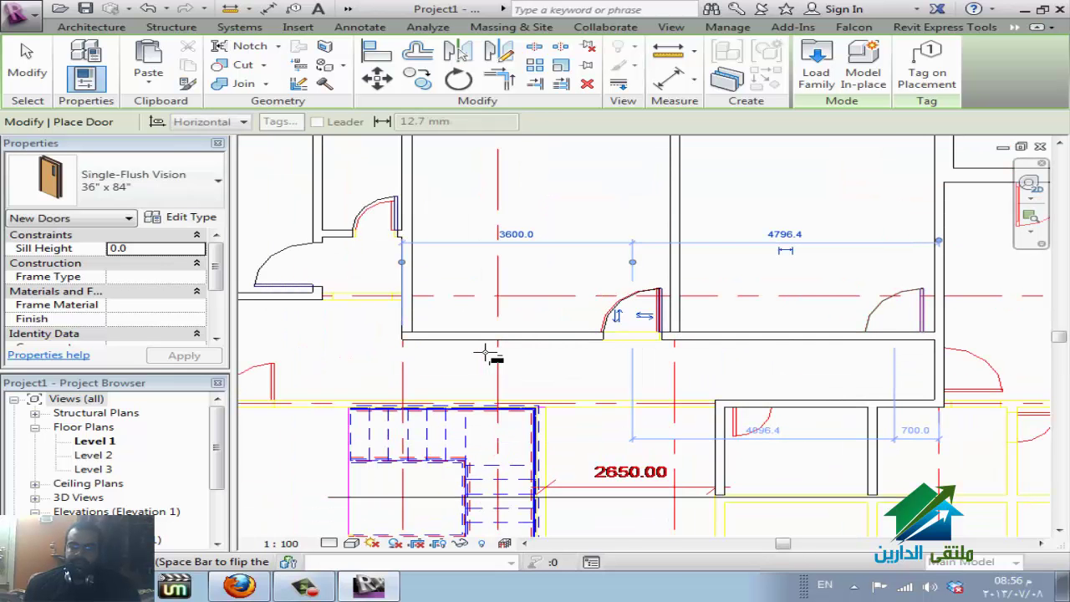
click(895, 335)
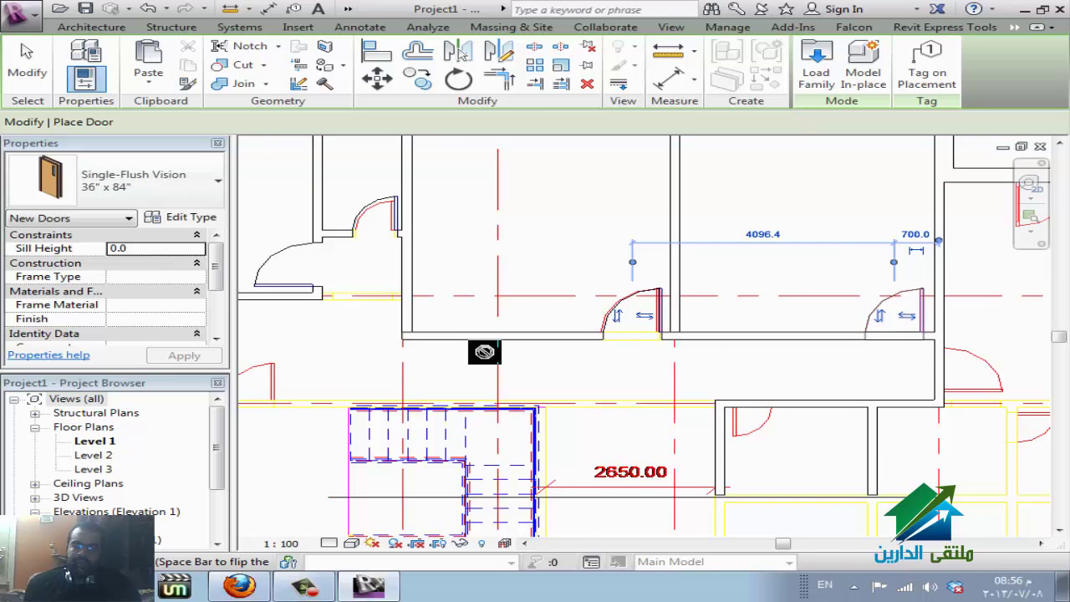
scroll(485, 351, down, 1)
scroll(485, 351, up, 1)
scroll(485, 351, up, 1)
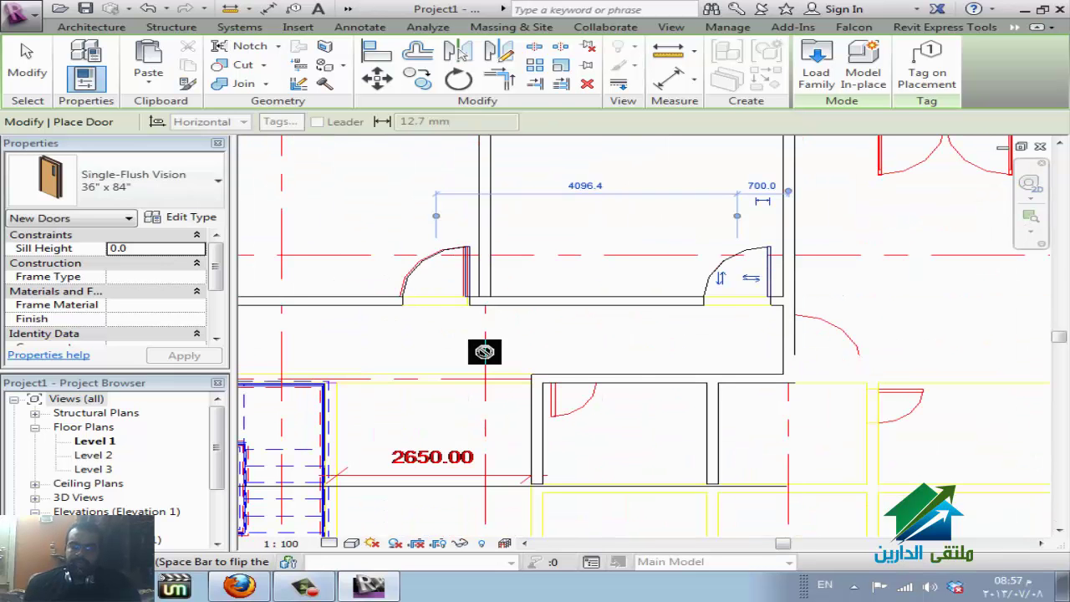
scroll(487, 358, down, 1)
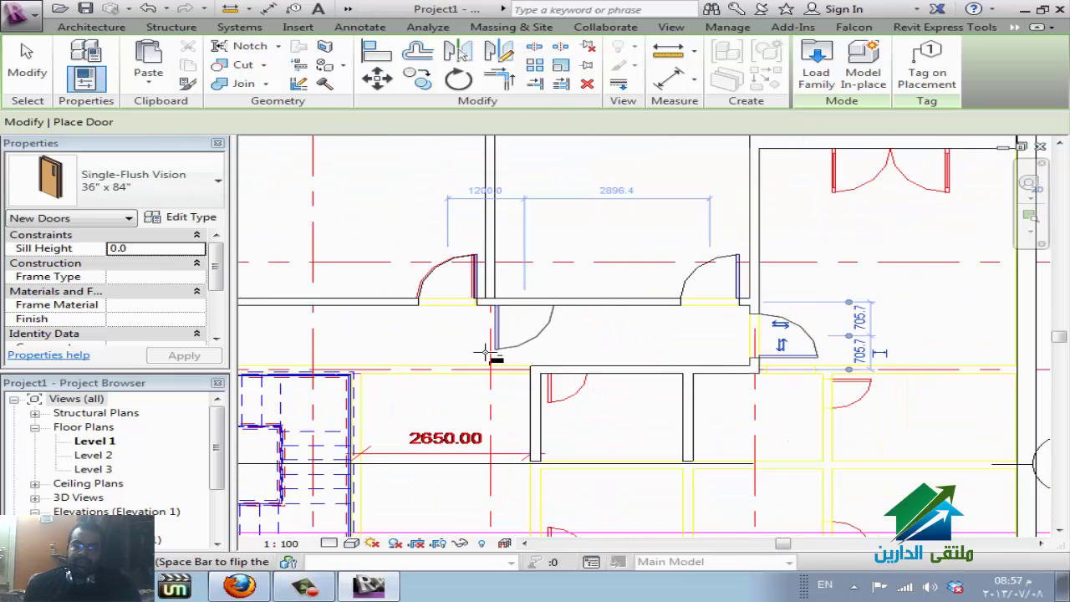
scroll(487, 355, down, 1)
scroll(485, 351, down, 1)
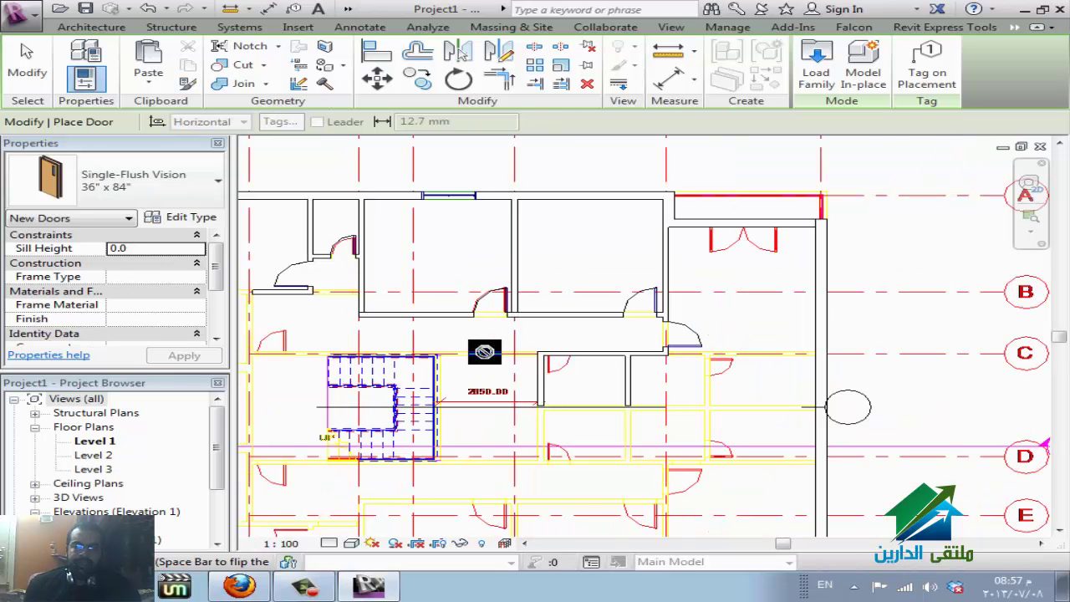
scroll(487, 356, down, 1)
key(Escape)
key(Escape)
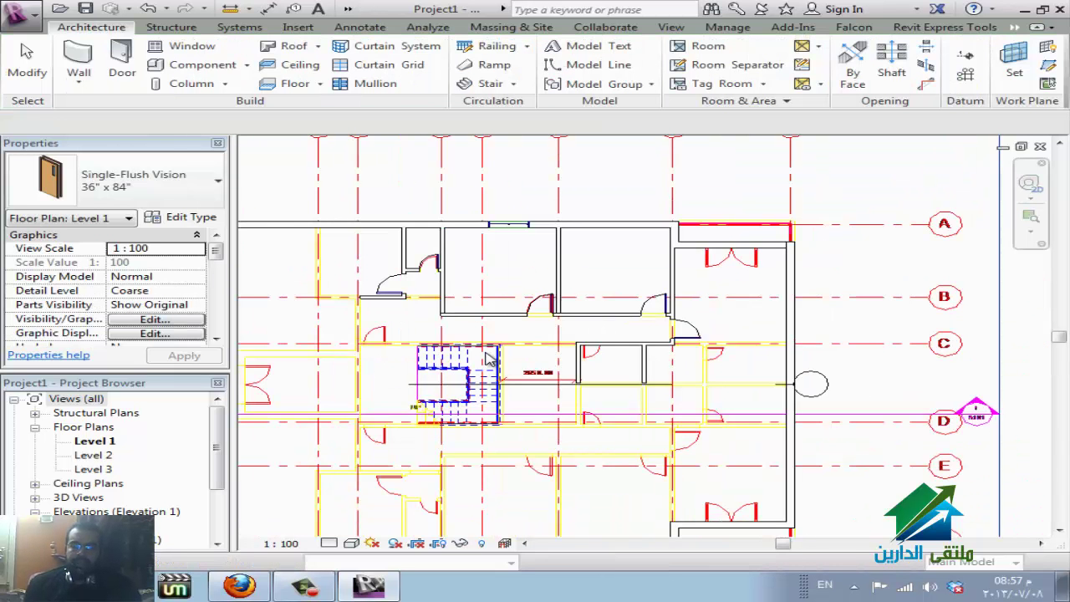
scroll(489, 358, up, 1)
Create walls along four linked DWG lines around the small rooms using WA with Pick Lines
scroll(490, 358, up, 1)
key(w)
key(a)
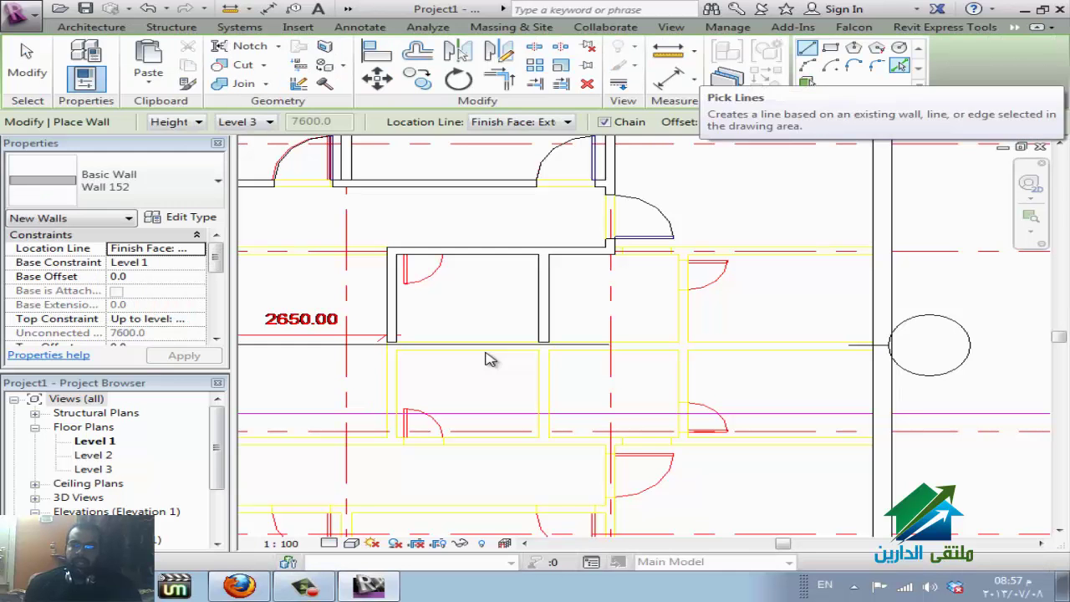
key(p)
key(l)
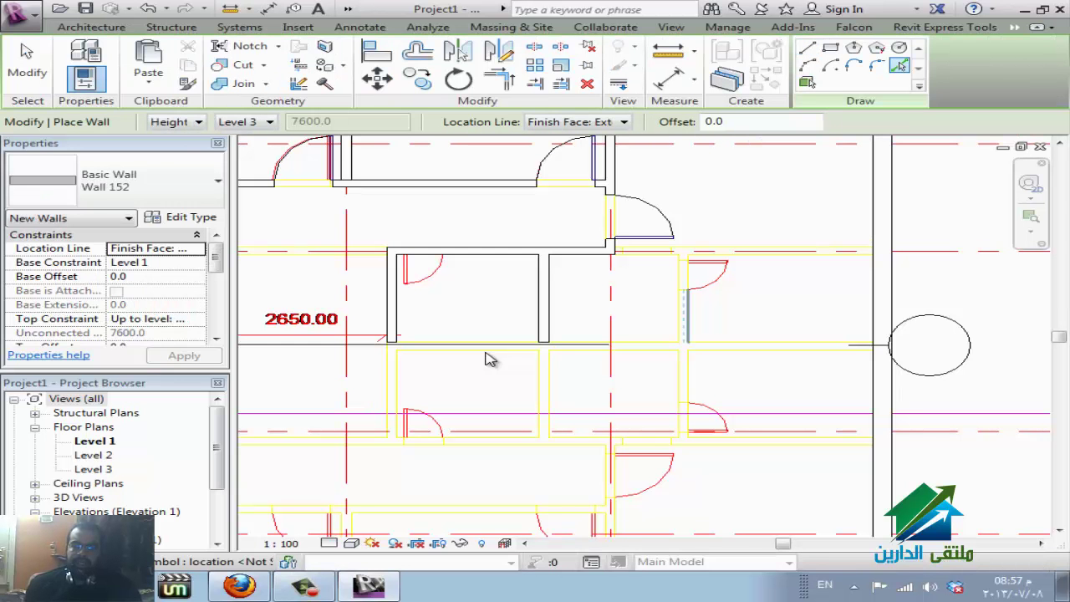
click(687, 316)
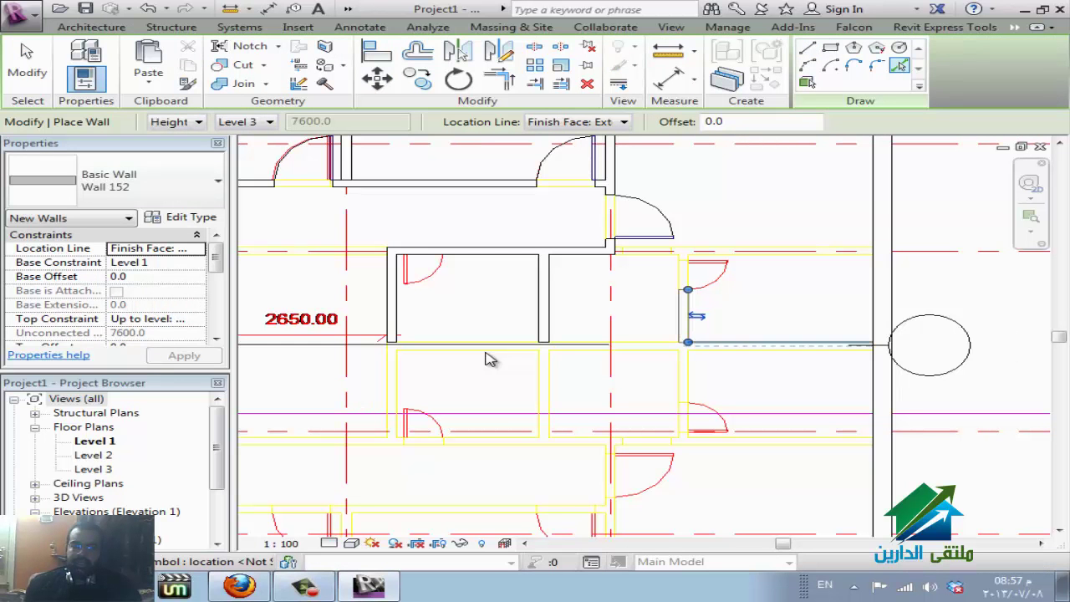
click(687, 373)
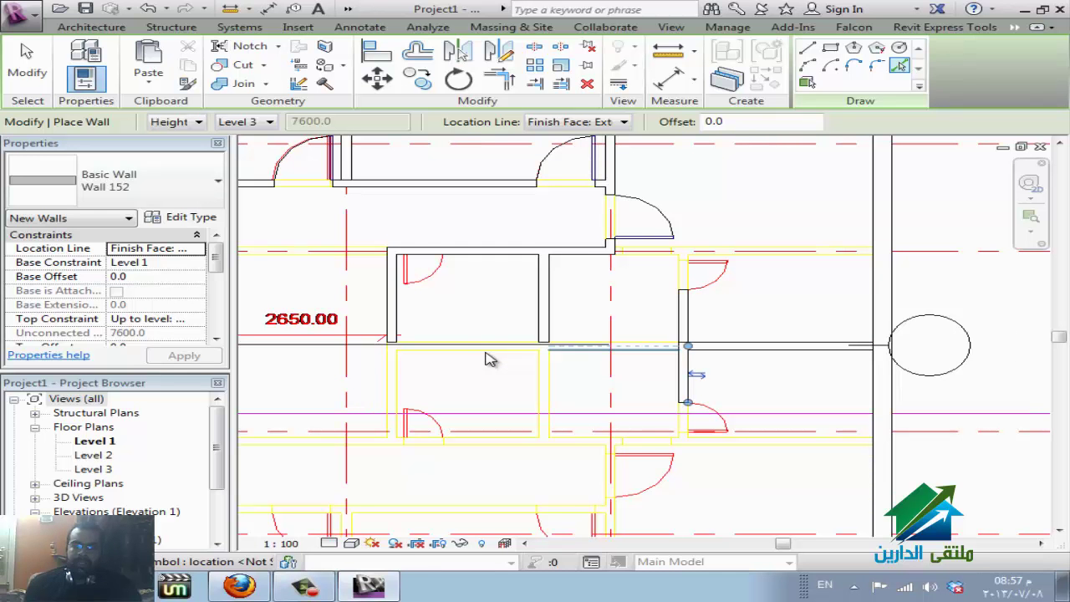
click(491, 360)
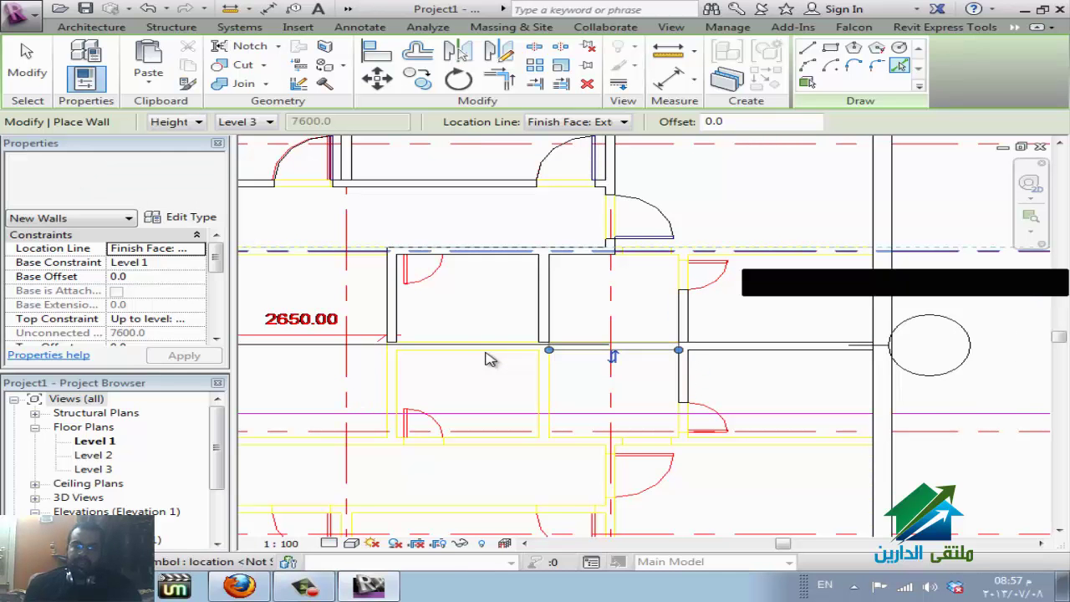
scroll(490, 360, up, 4)
scroll(491, 360, up, 1)
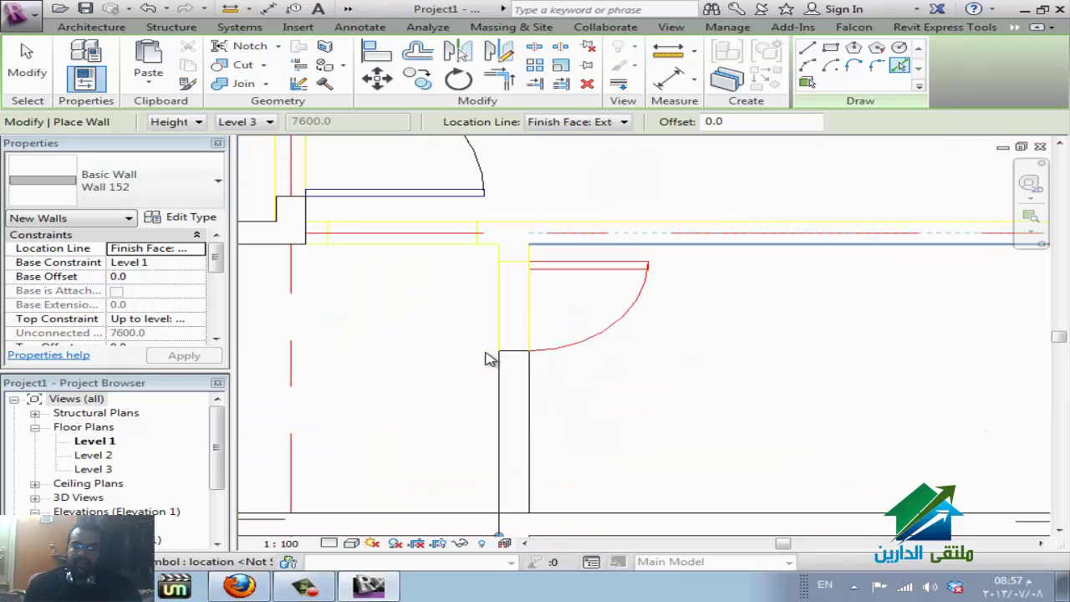
click(491, 359)
key(Escape)
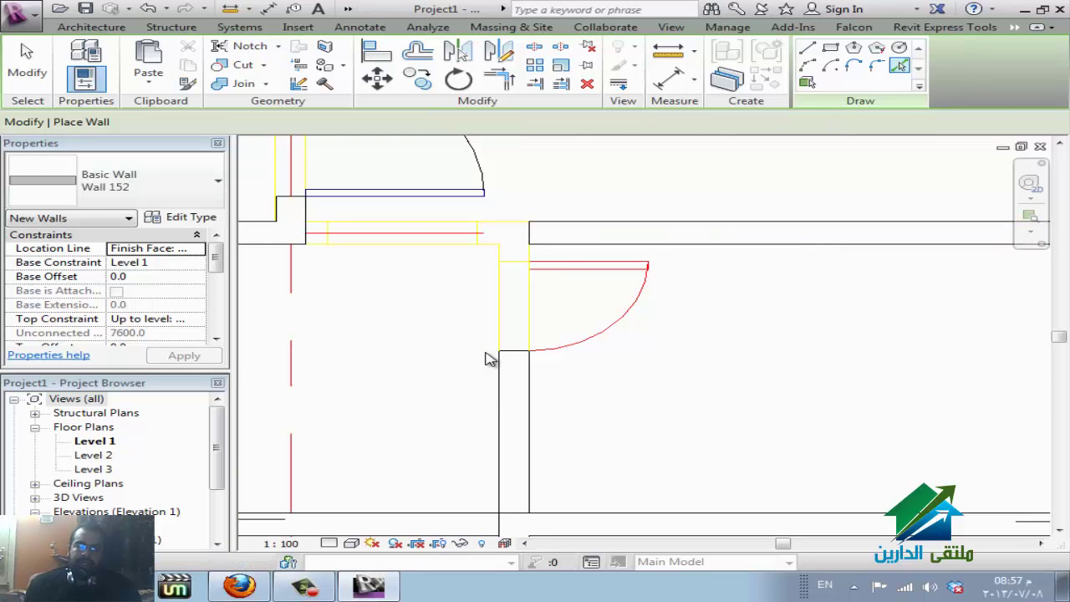
key(Escape)
scroll(490, 359, down, 2)
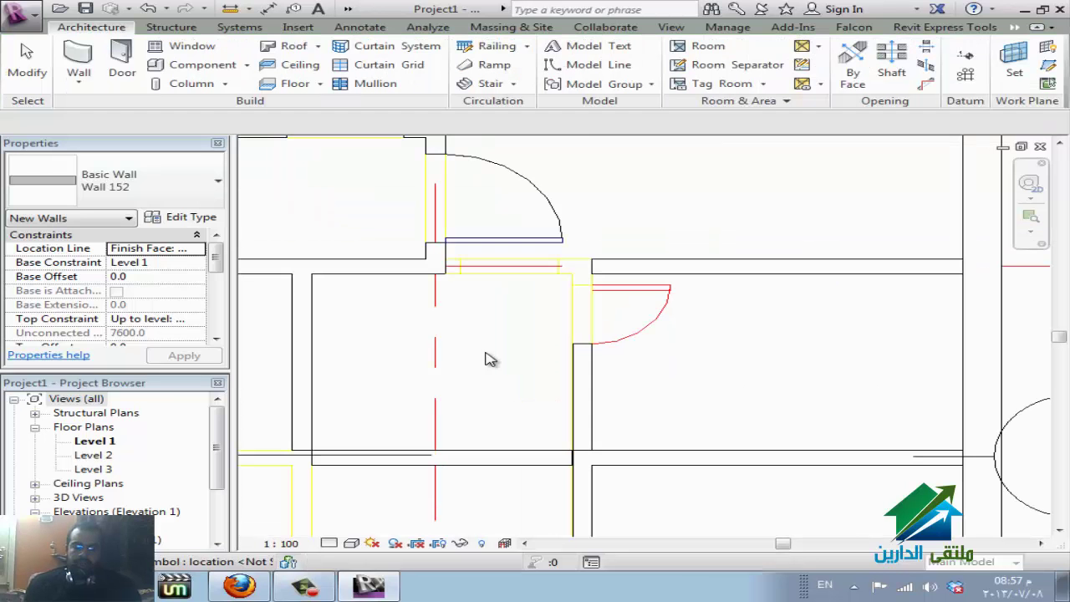
key(Escape)
Trim the new walls into a corner with TR
key(t)
key(r)
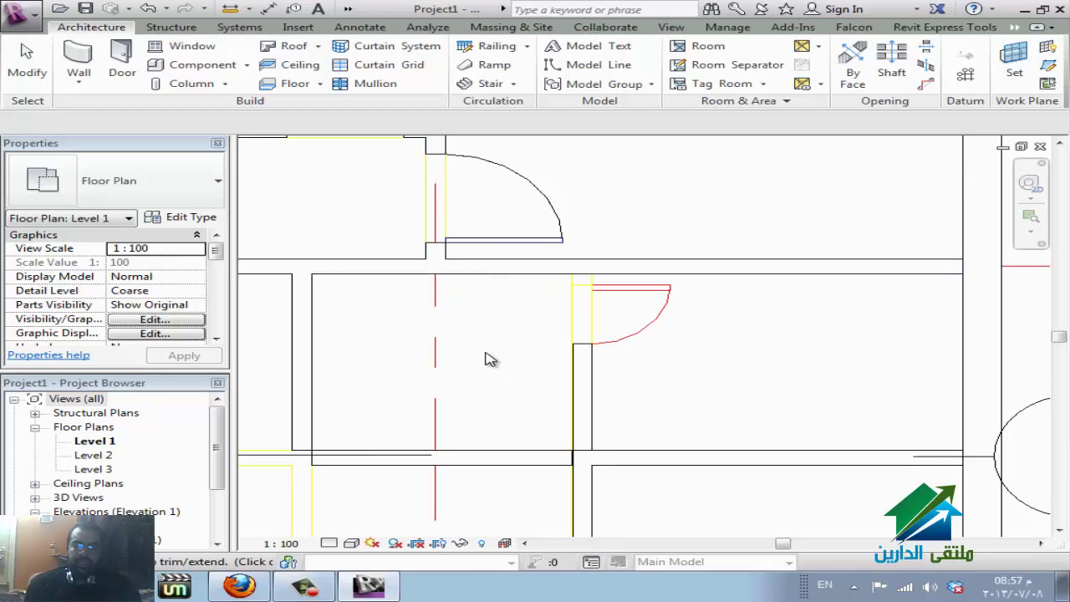
scroll(488, 359, down, 1)
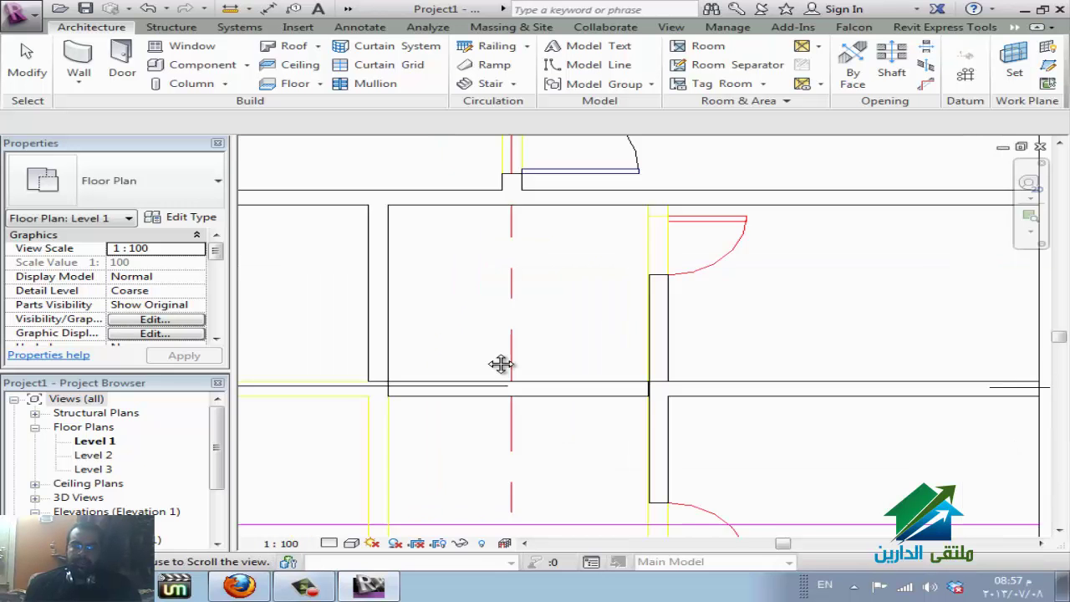
scroll(488, 360, down, 1)
scroll(487, 359, down, 1)
scroll(487, 359, down, 1)
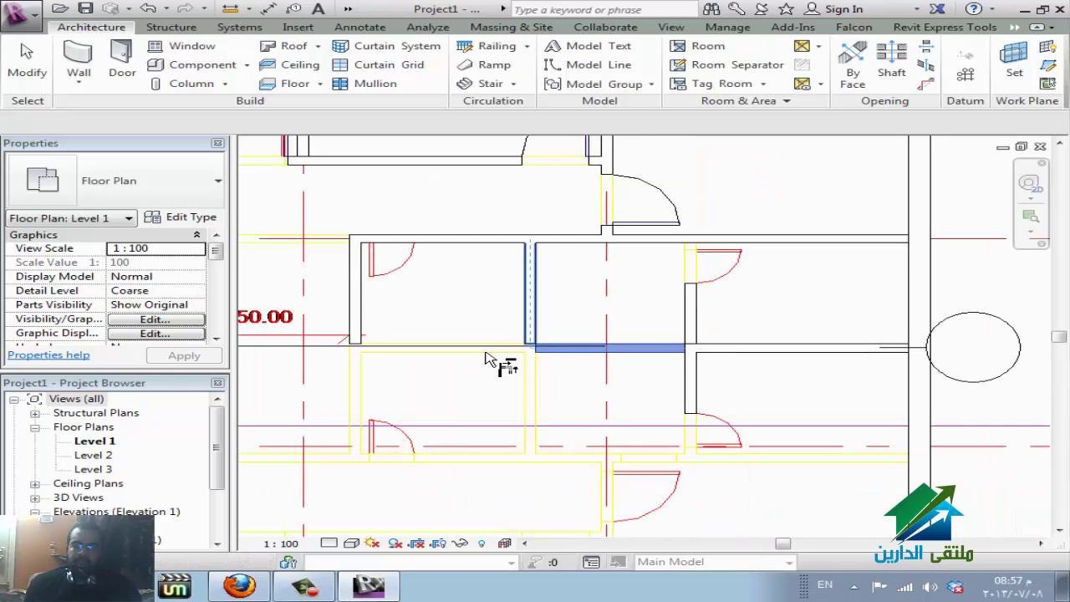
click(487, 359)
key(Escape)
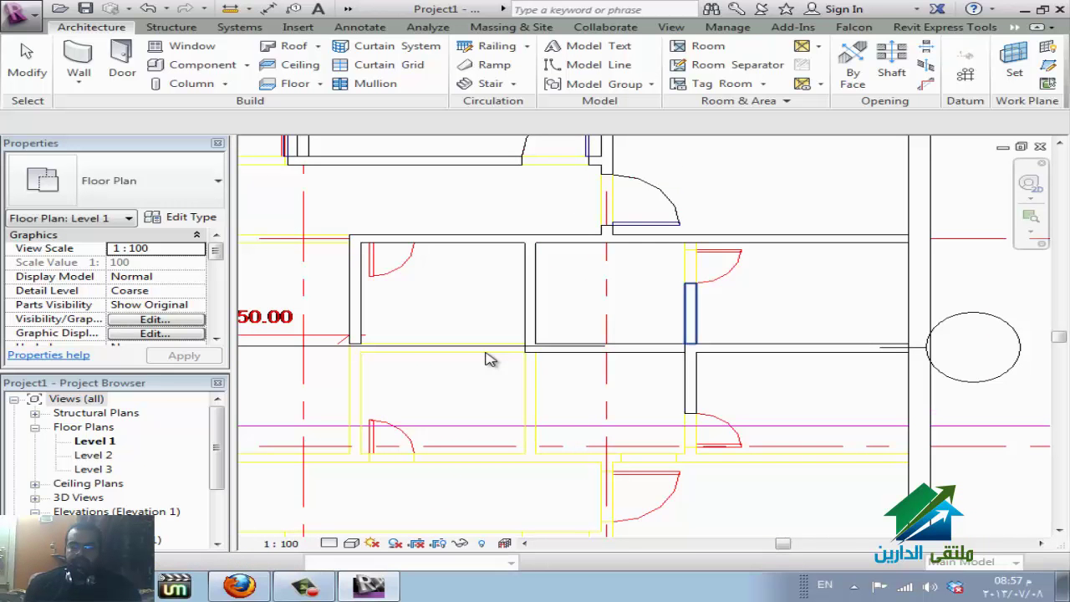
Start rotating the small wall, then cancel the rotation and clear the selection
key(r)
key(o)
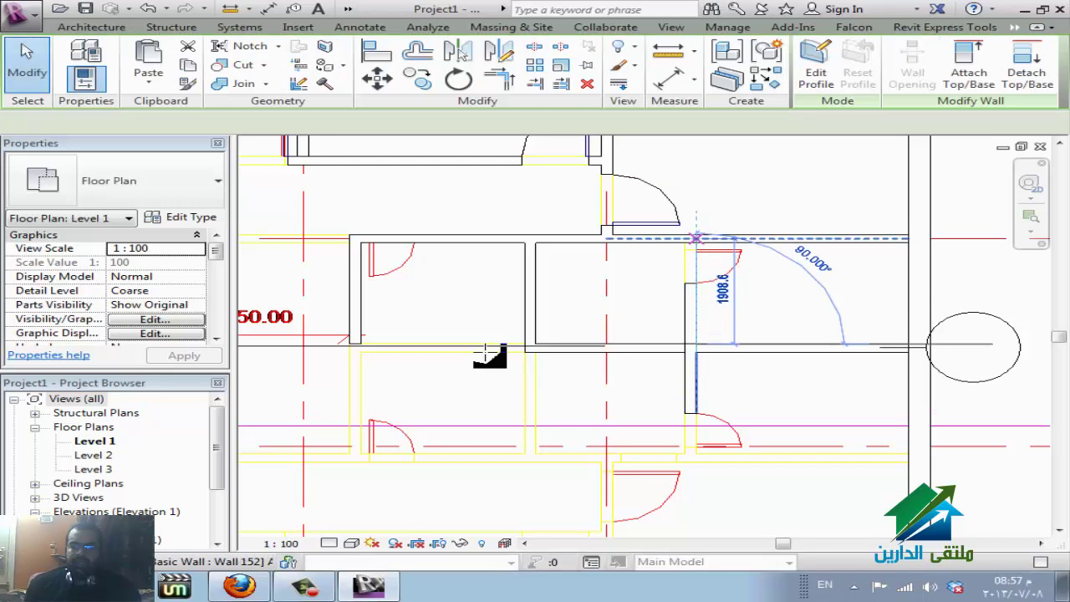
key(Escape)
scroll(488, 357, down, 2)
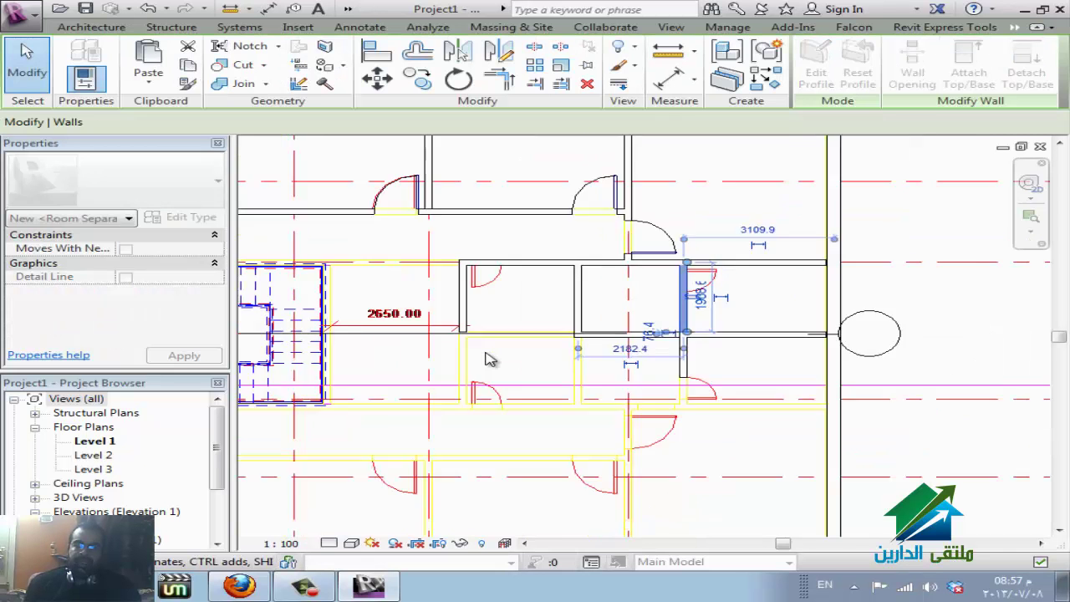
scroll(487, 357, down, 2)
key(Escape)
scroll(488, 357, down, 3)
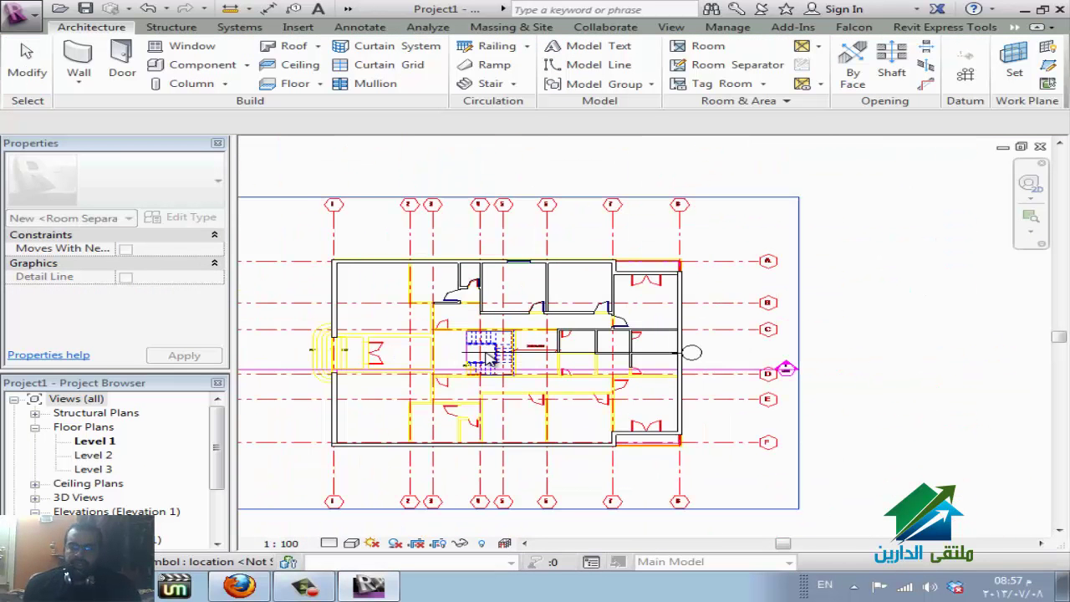
Set the small wall beside the door to a Top Constraint of Level 3
key(Escape)
middle_drag(382, 358, 487, 358)
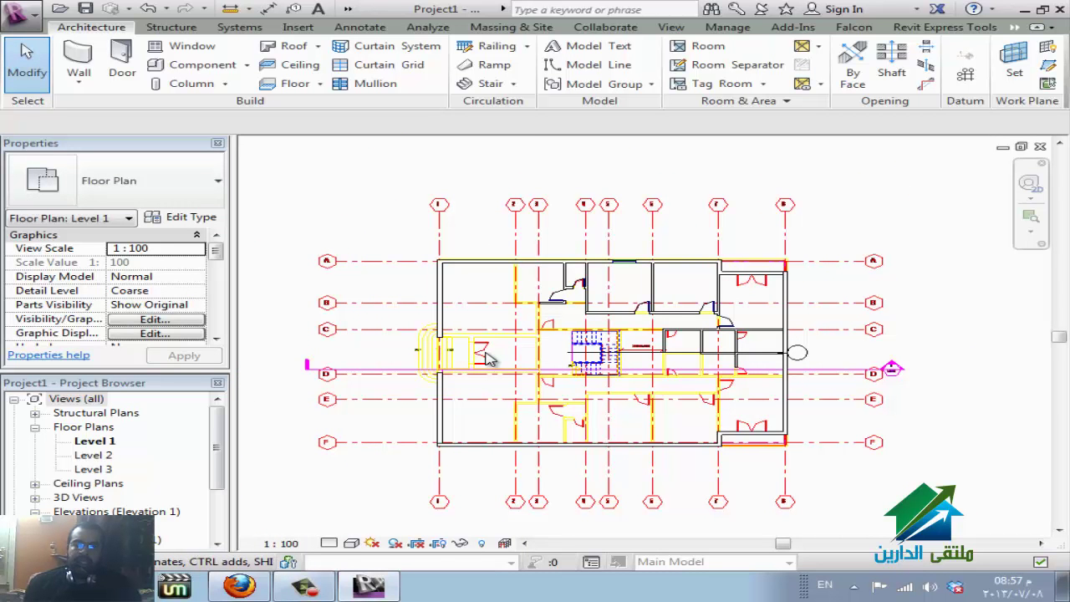
click(489, 358)
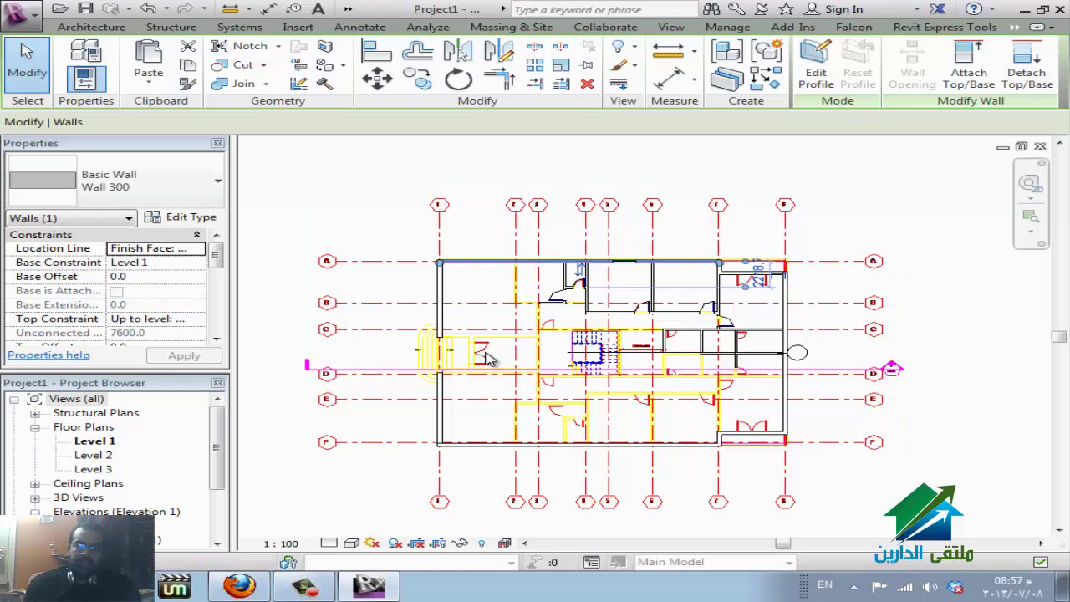
click(719, 297)
click(489, 358)
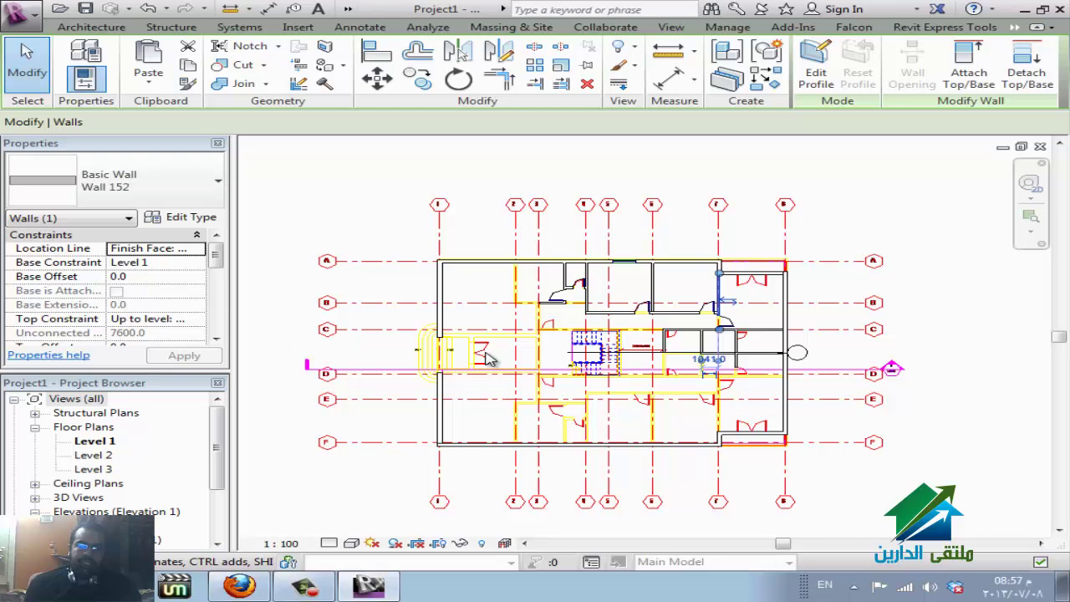
click(155, 319)
click(154, 368)
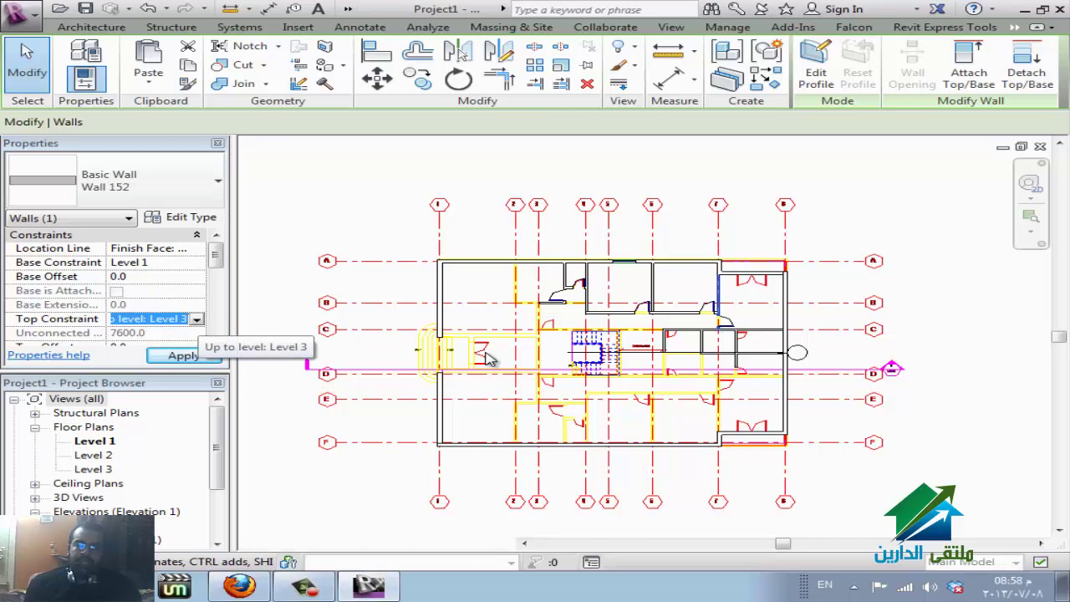
key(Escape)
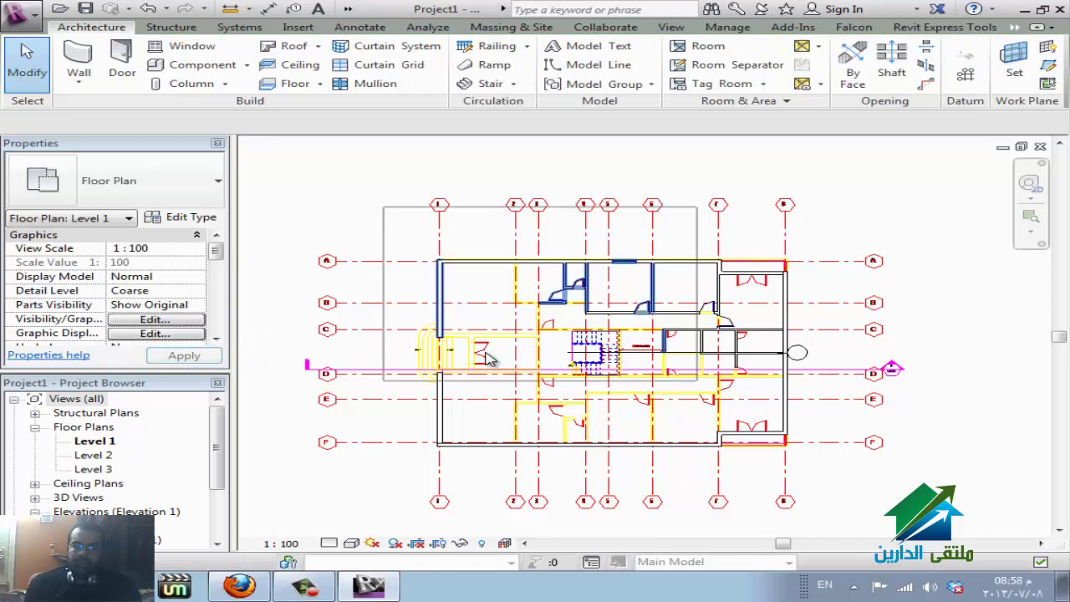
Select the whole plan and filter the selection down to Walls only
click(488, 356)
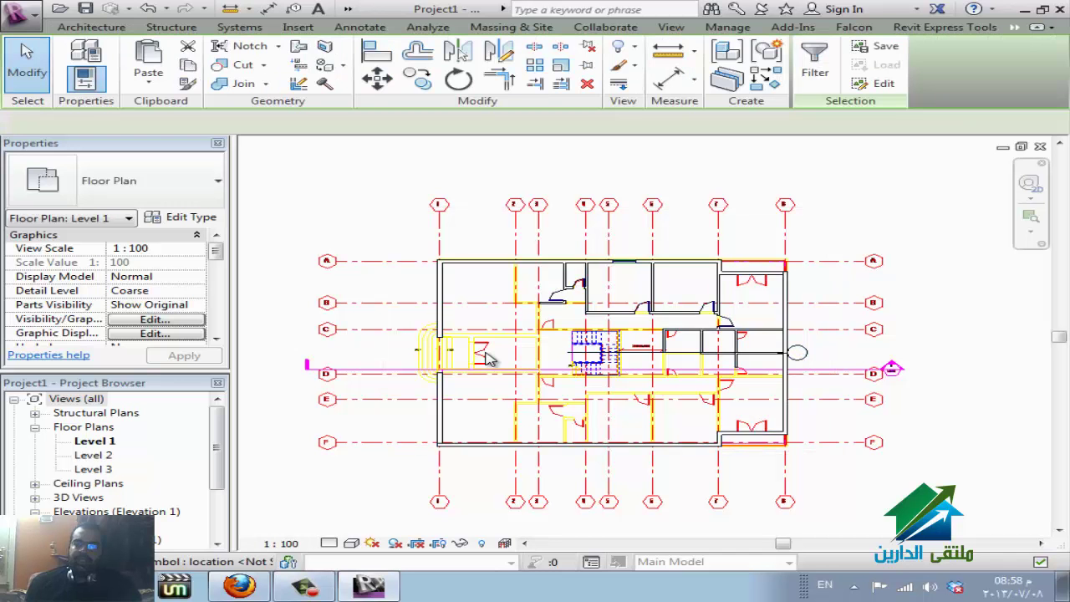
click(488, 356)
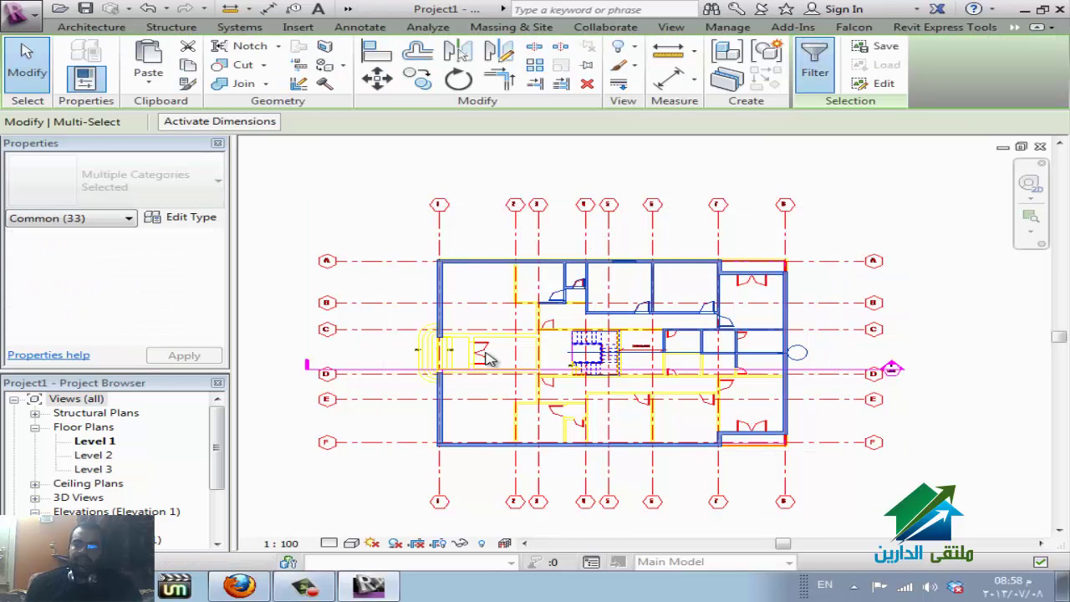
key(f)
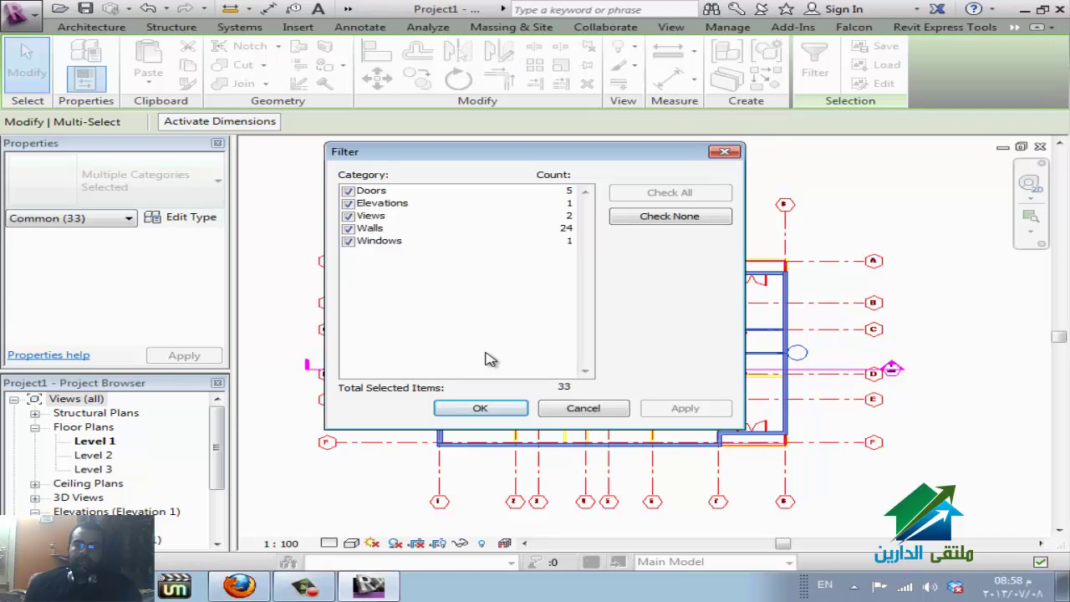
click(669, 215)
click(348, 228)
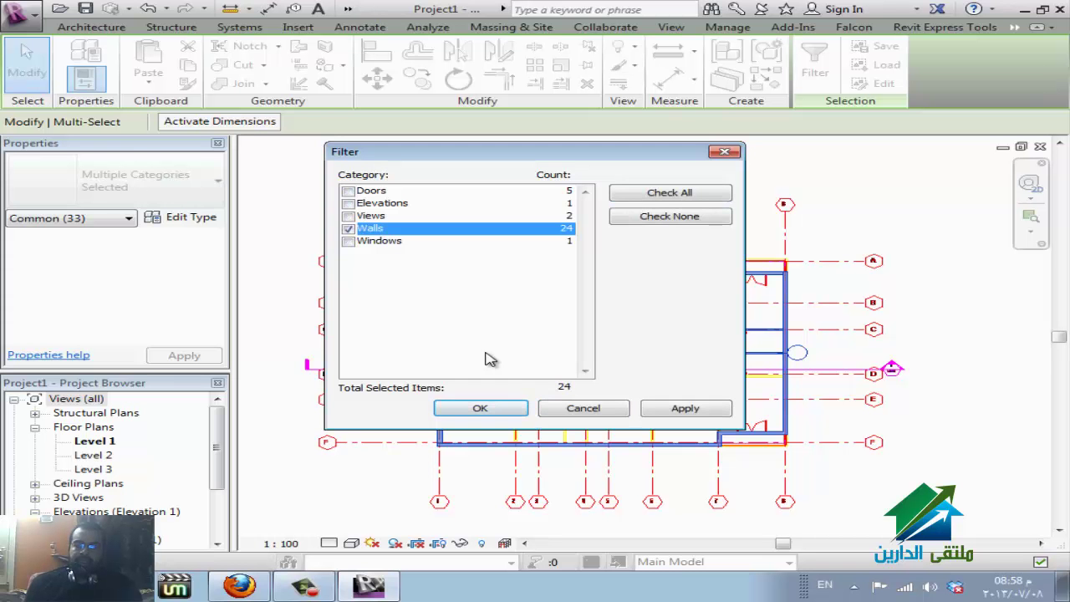
key(Return)
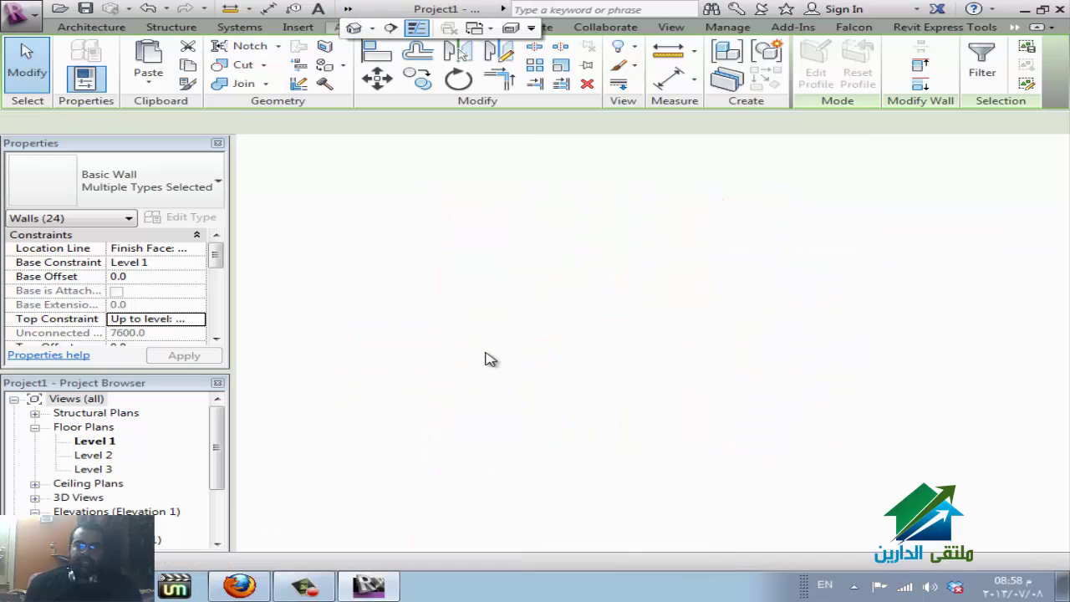
Window-select the whole building and filter the selection to only its 24 walls
key(Escape)
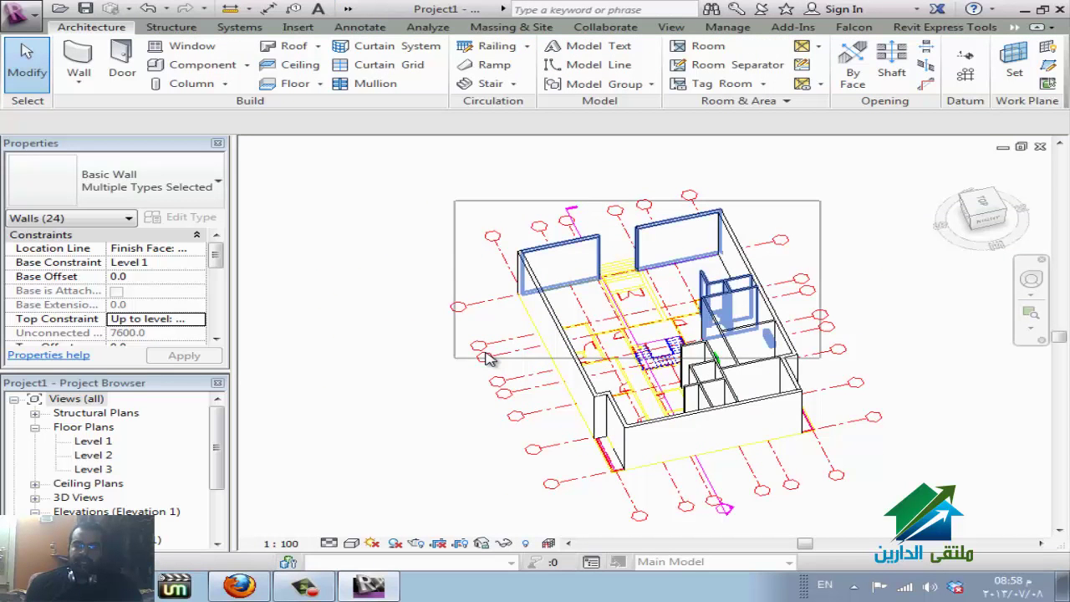
drag(489, 358, 489, 357)
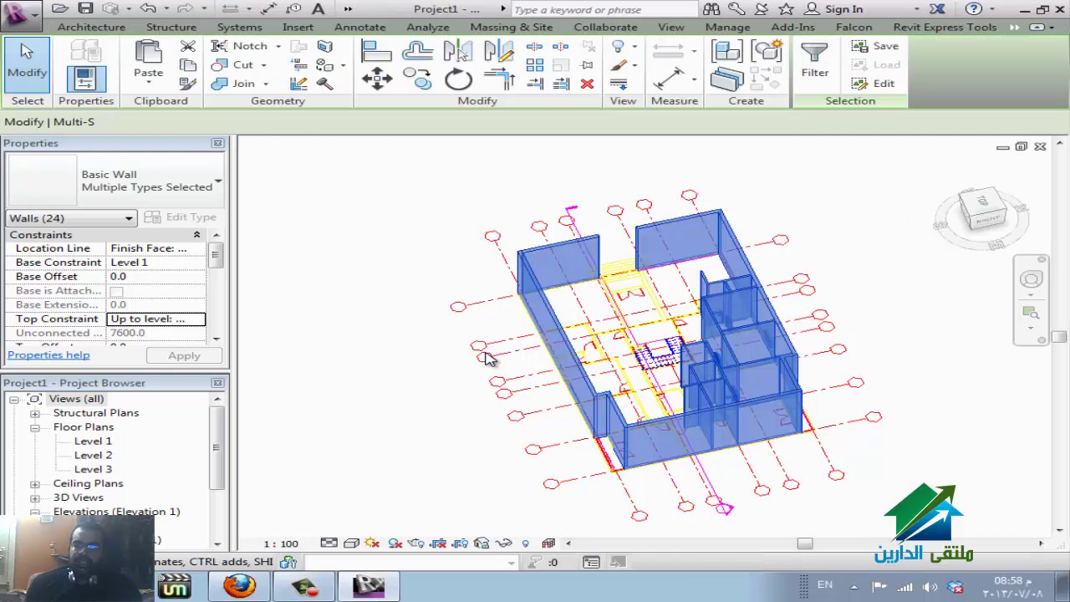
key(f)
key(i)
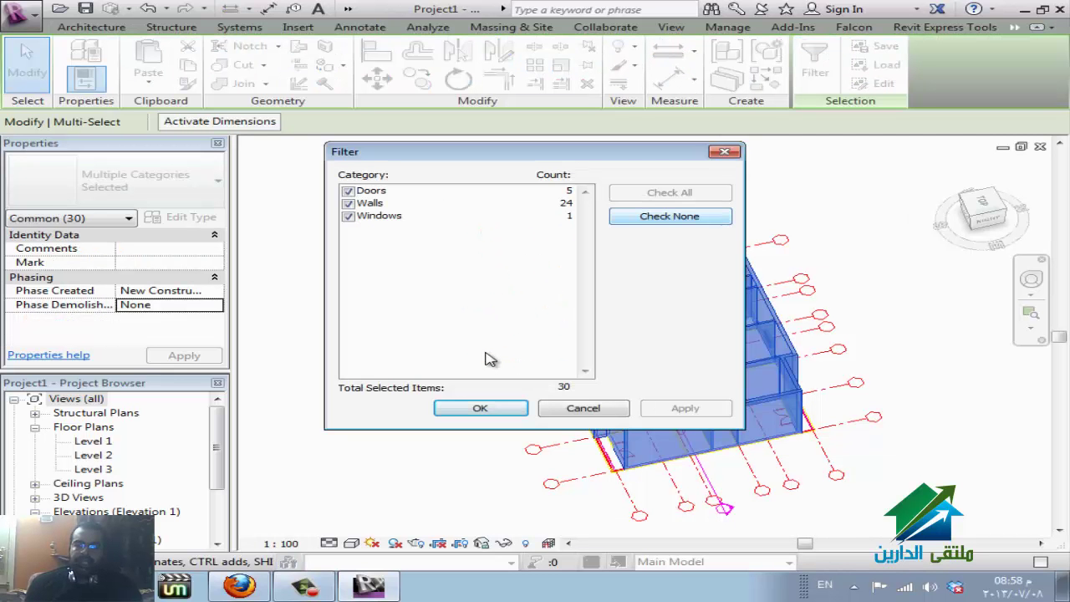
key(Return)
key(Return)
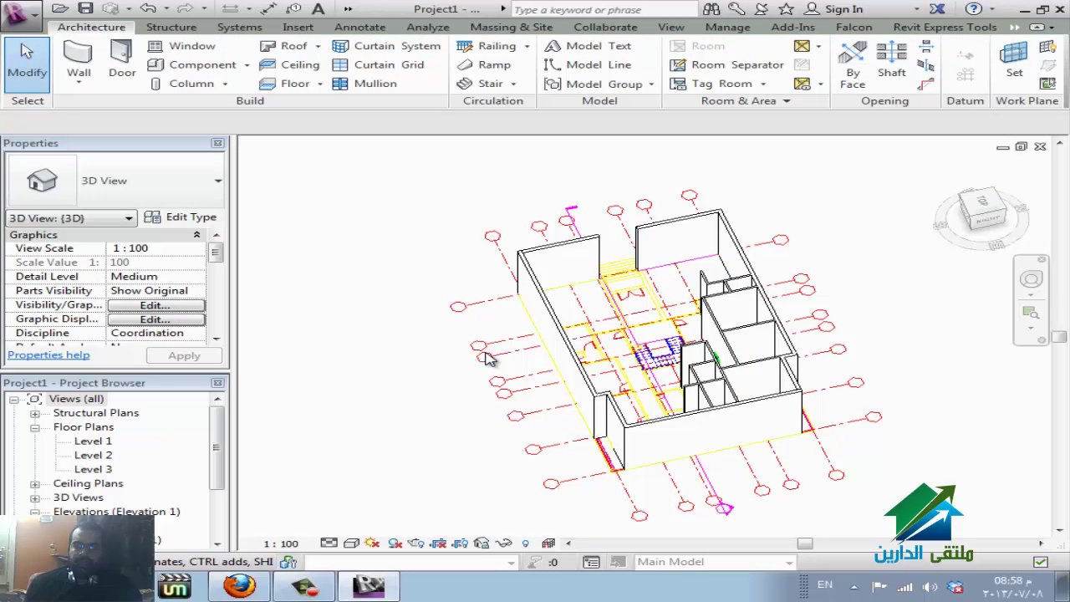
drag(398, 171, 918, 498)
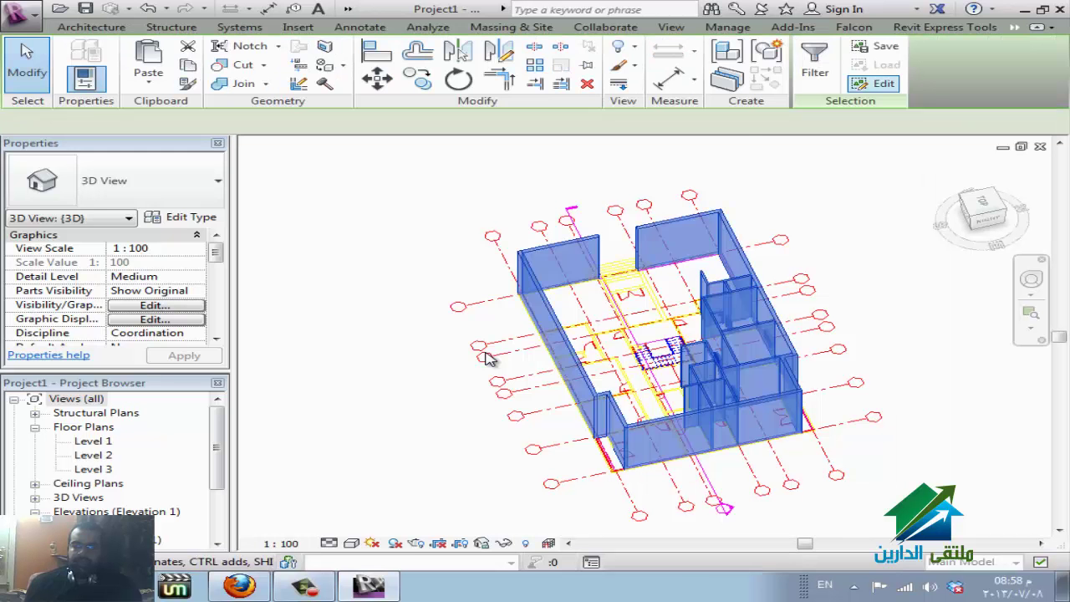
key(f)
key(Tab)
key(space)
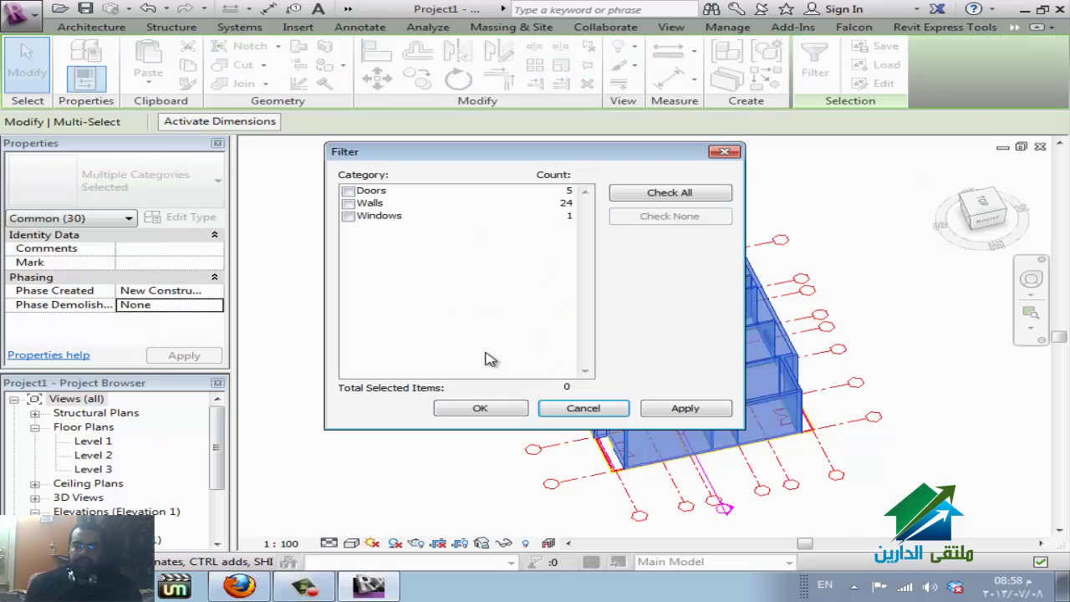
key(Tab)
key(Down)
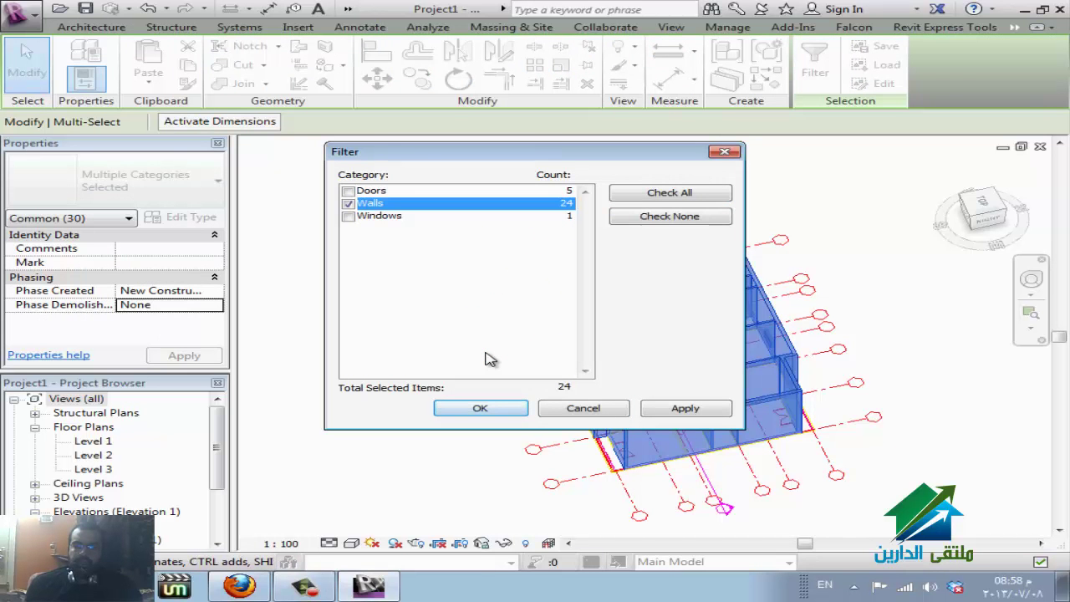
key(Return)
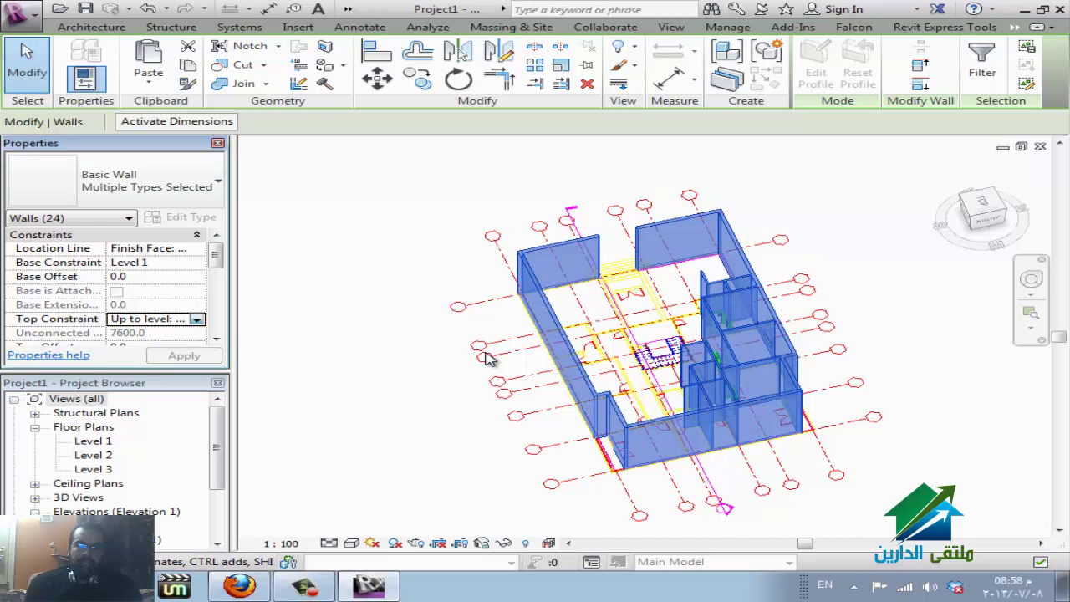
Set the selected walls' Top Constraint to Up to level: Level 2
key(alt+Down)
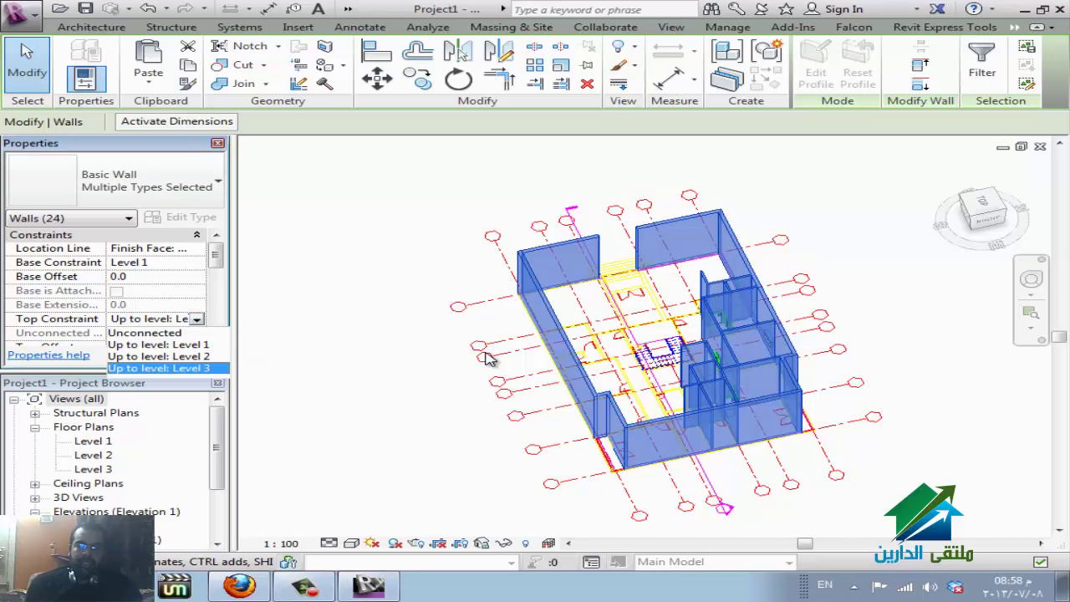
key(Up)
key(Return)
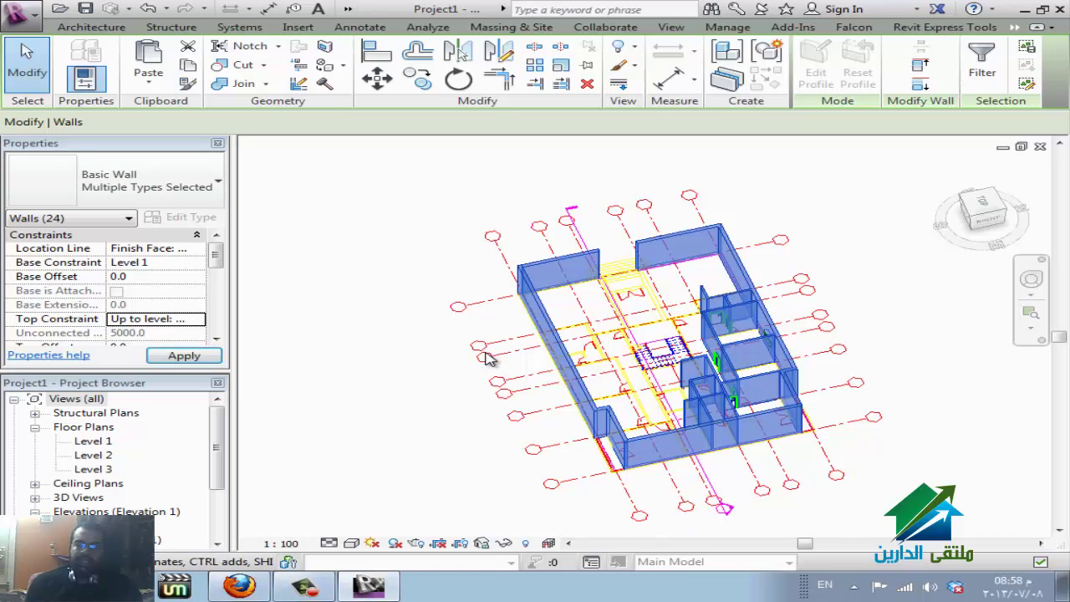
key(Escape)
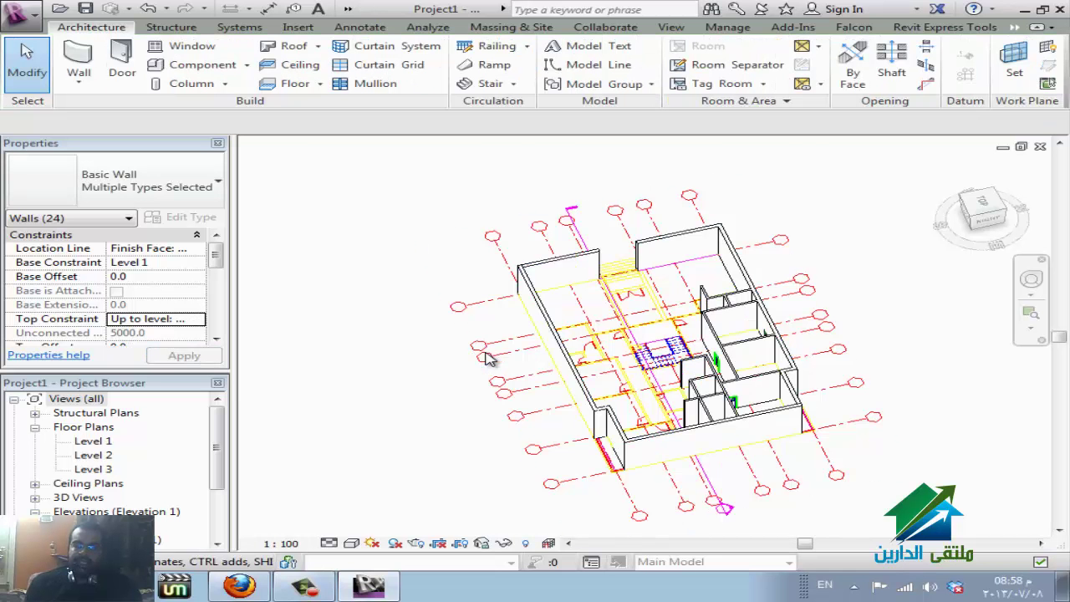
Start the Wall tool with its Height set to Level 2
scroll(490, 358, up, 3)
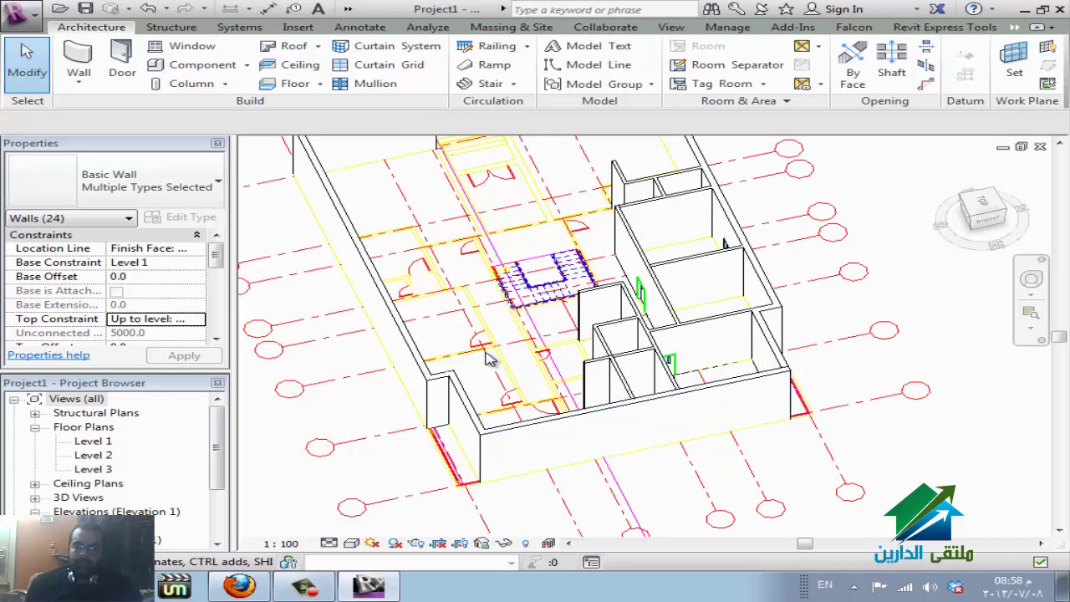
key(Escape)
scroll(490, 358, down, 2)
scroll(490, 358, down, 2)
scroll(489, 358, up, 1)
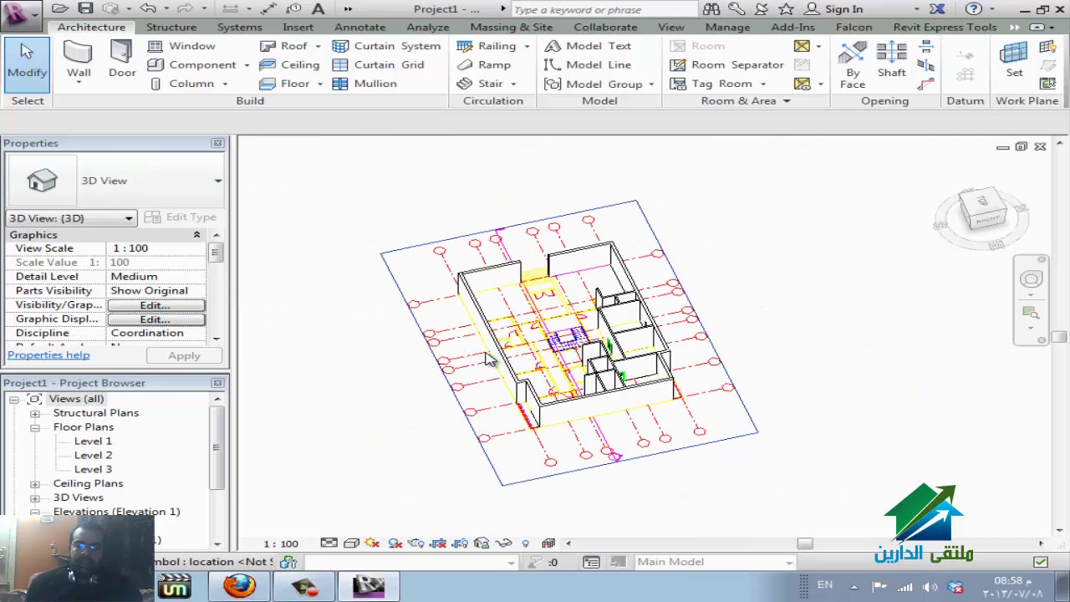
scroll(489, 358, up, 2)
scroll(489, 358, up, 3)
scroll(489, 358, up, 1)
scroll(489, 357, up, 2)
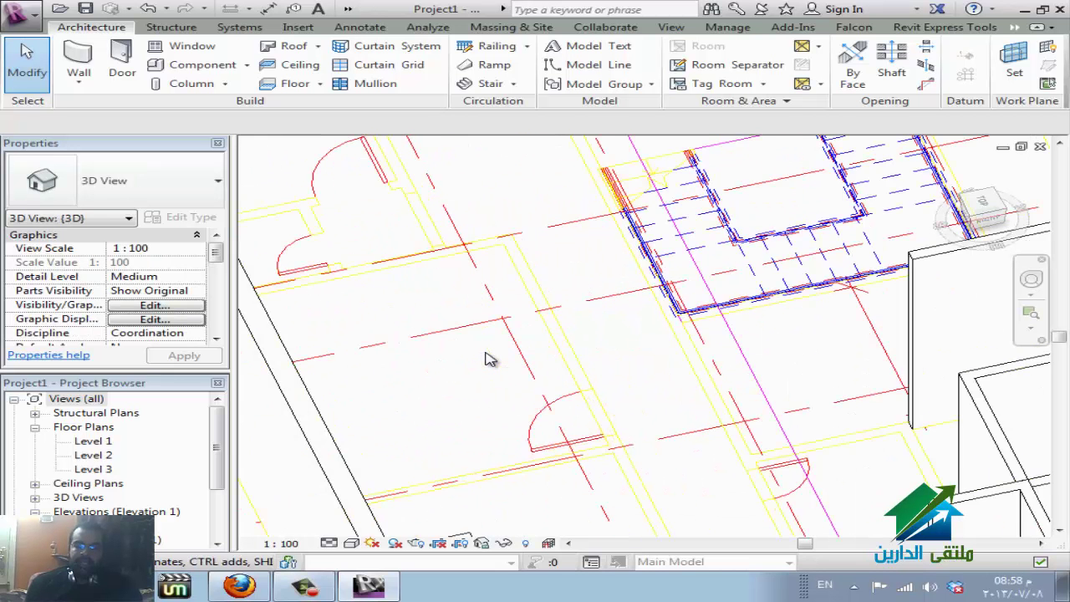
scroll(489, 358, up, 1)
key(d)
key(r)
key(w)
key(a)
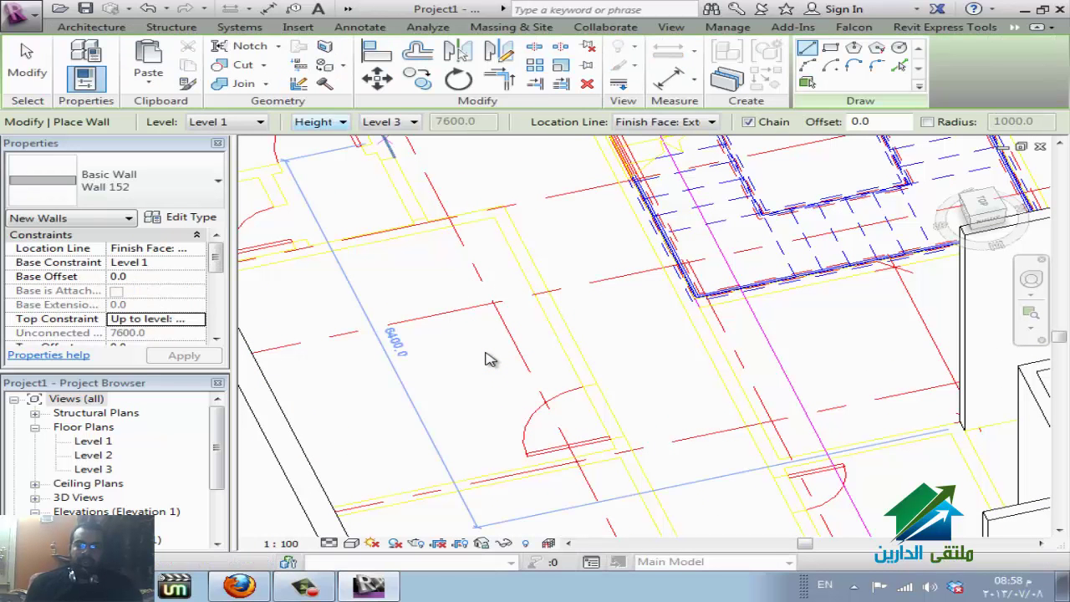
key(Tab)
key(alt+Down)
key(Up)
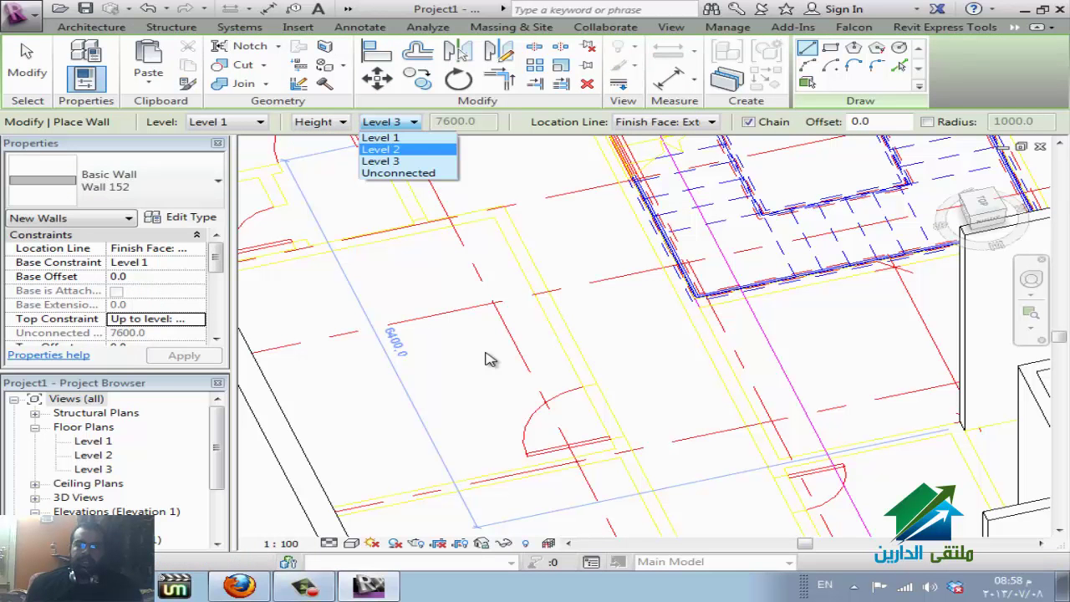
key(Return)
Create interior walls along four linked CAD plan lines using Pick Lines
key(p)
key(l)
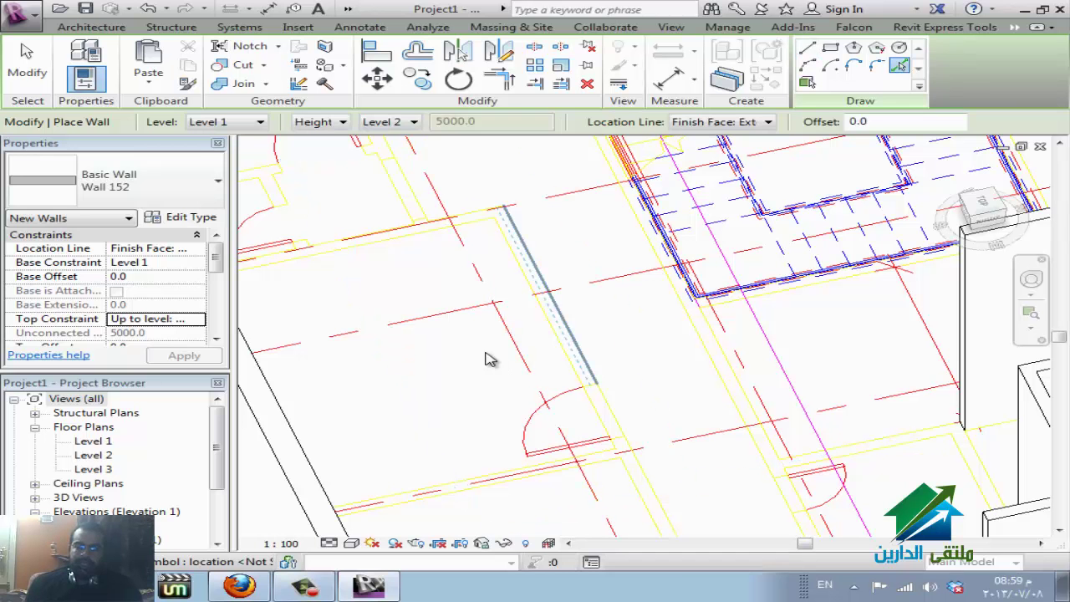
click(540, 308)
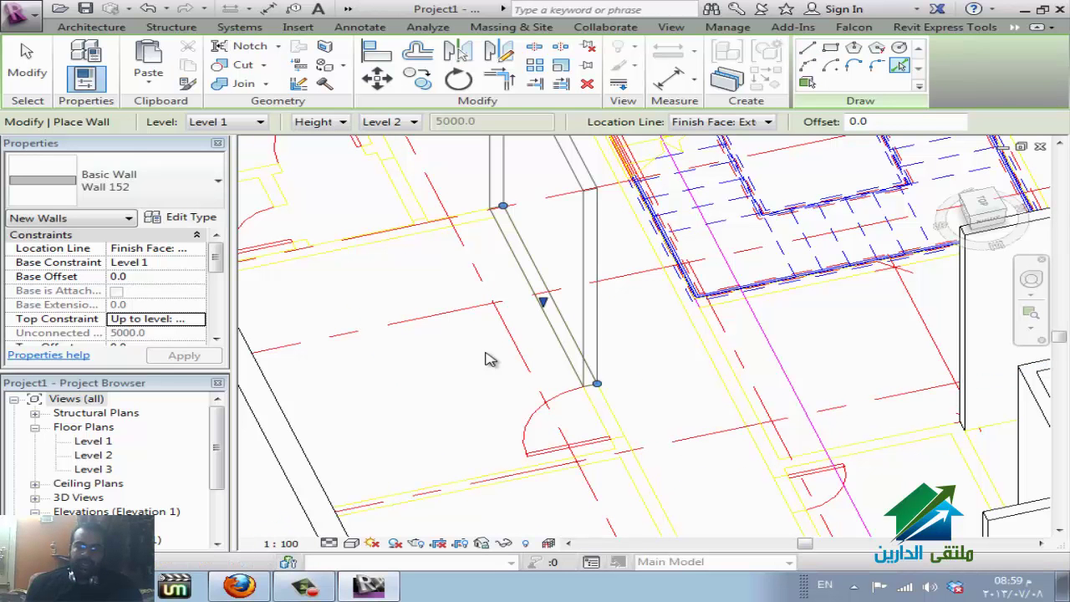
click(491, 360)
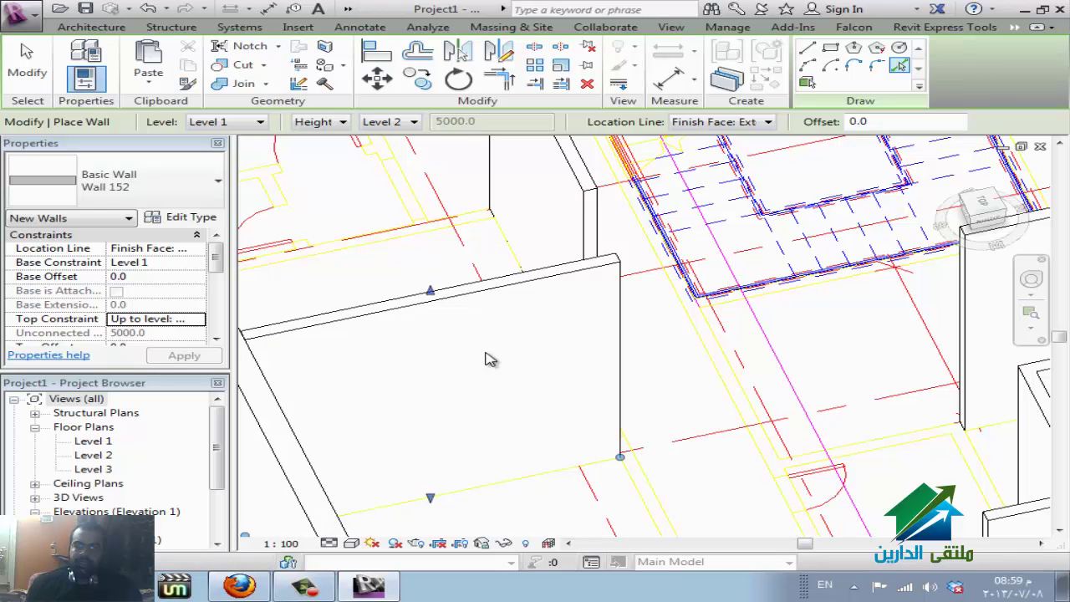
click(491, 360)
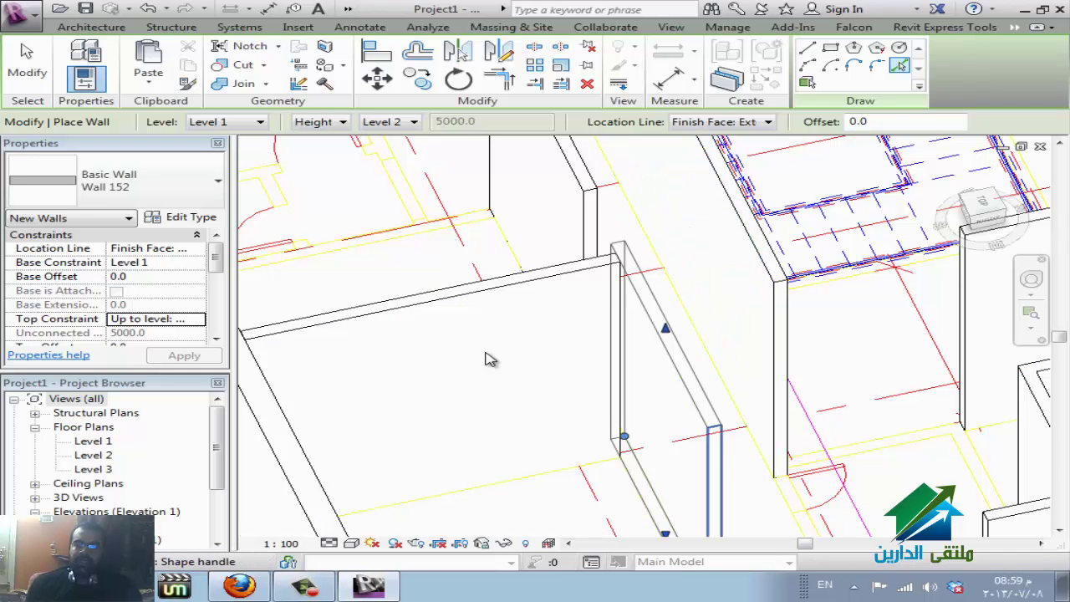
scroll(491, 359, down, 2)
scroll(491, 359, up, 2)
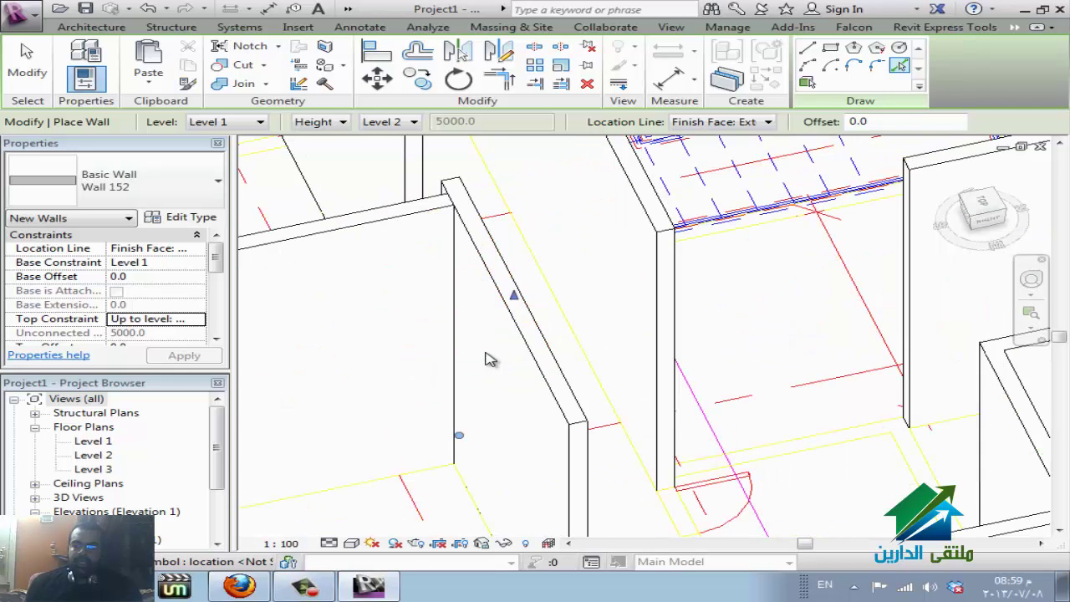
scroll(490, 360, up, 2)
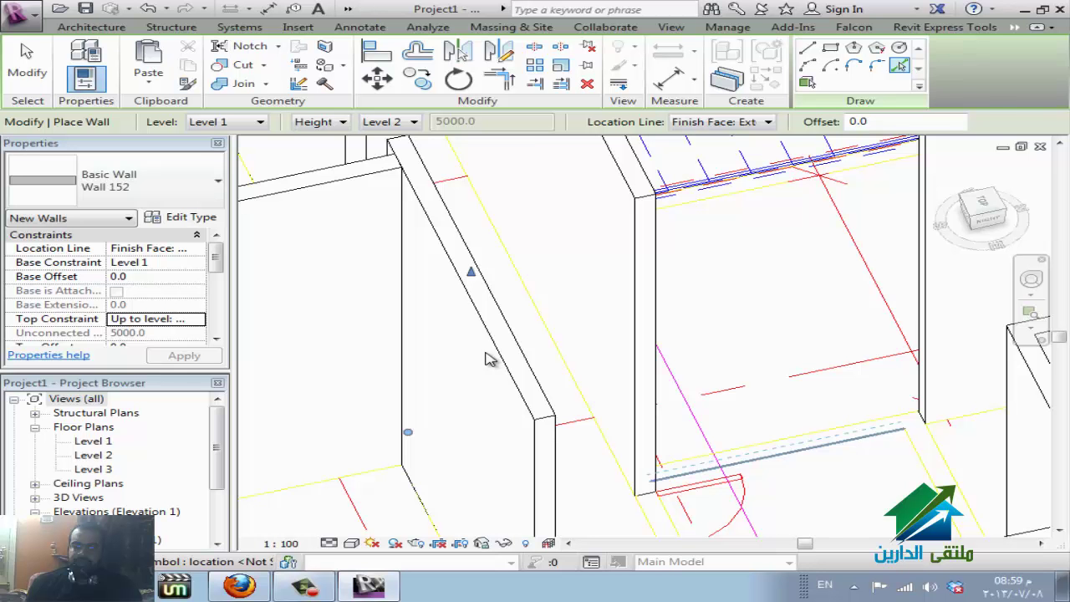
click(777, 453)
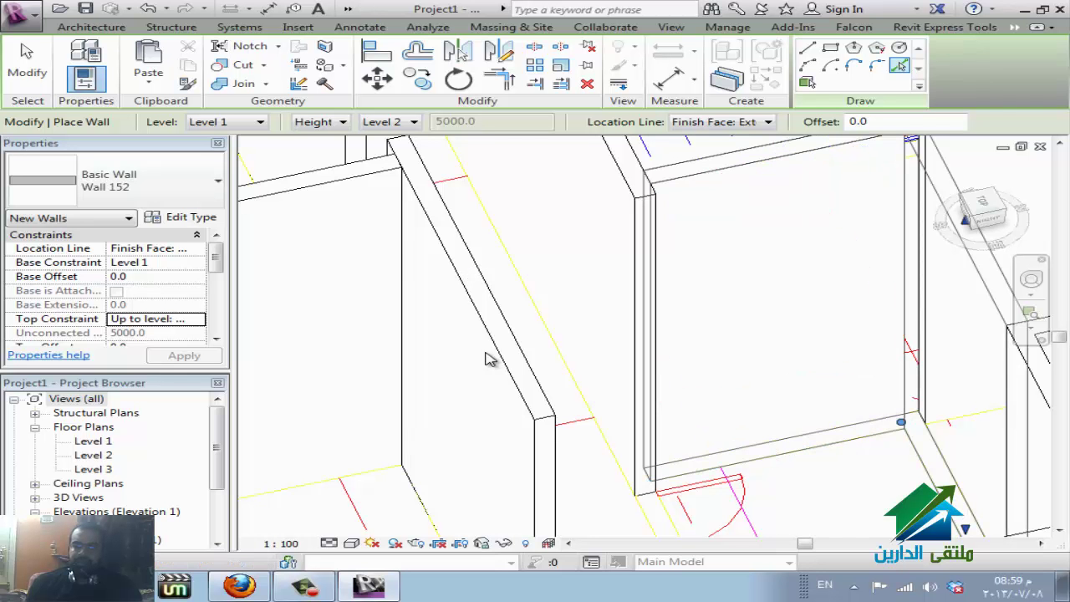
scroll(489, 360, down, 2)
scroll(490, 360, down, 1)
scroll(489, 360, down, 1)
scroll(490, 360, down, 1)
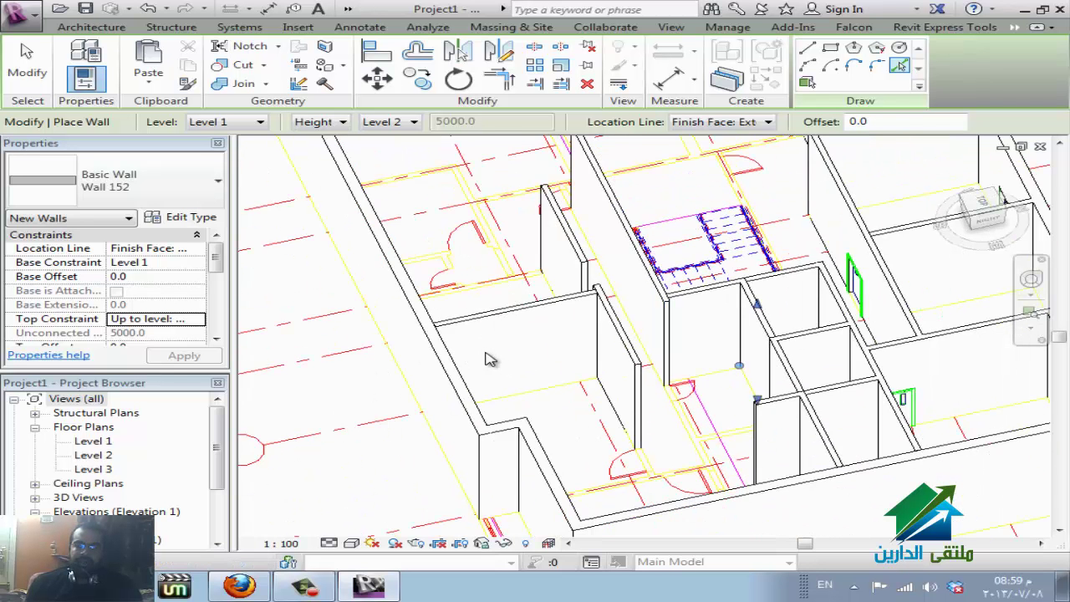
scroll(489, 360, up, 4)
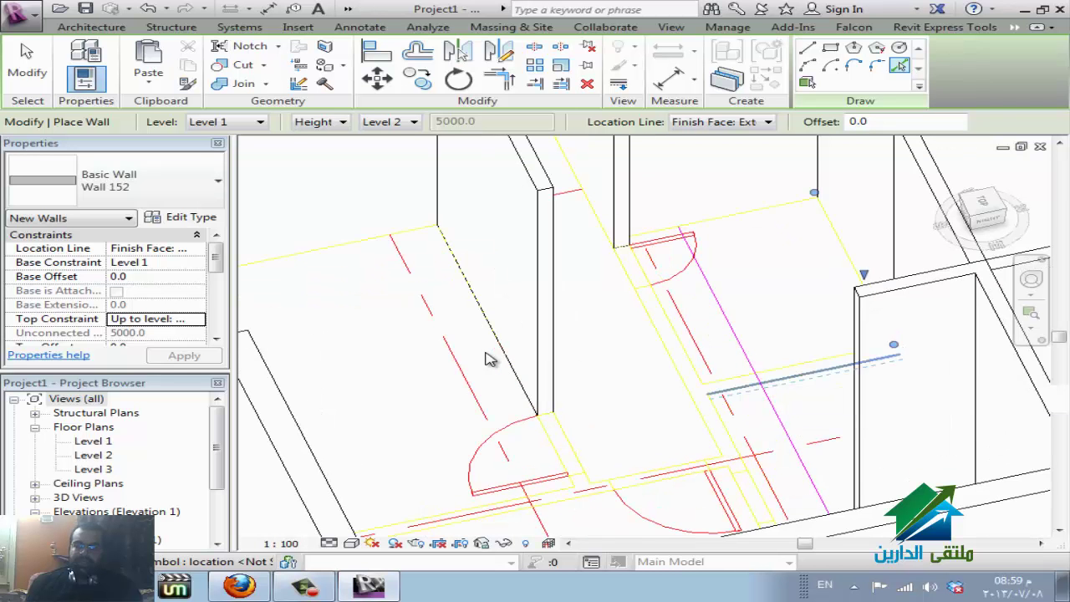
scroll(490, 360, down, 1)
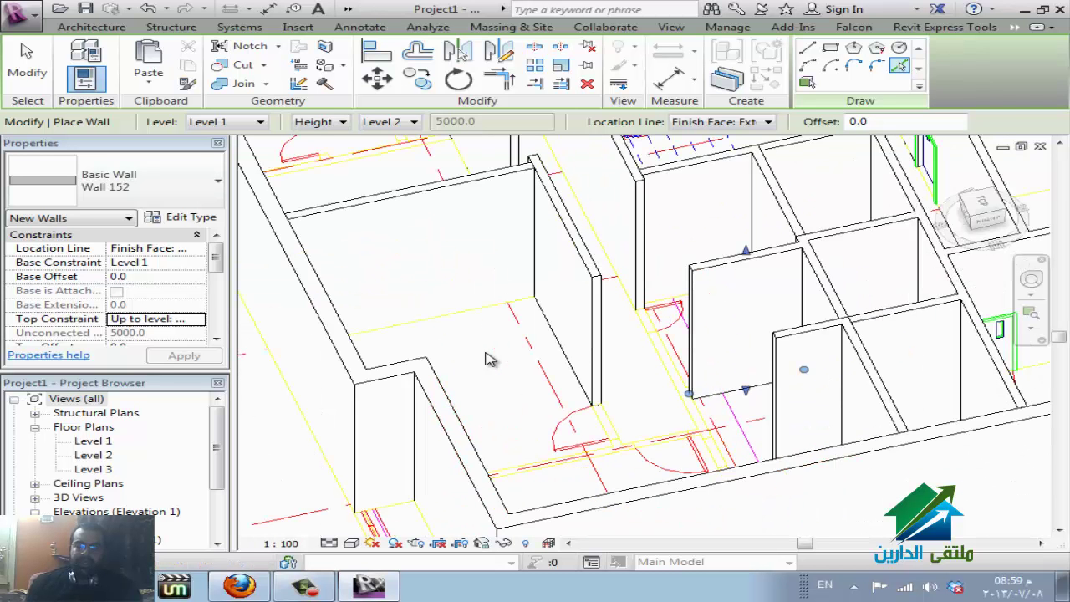
key(Escape)
key(Escape)
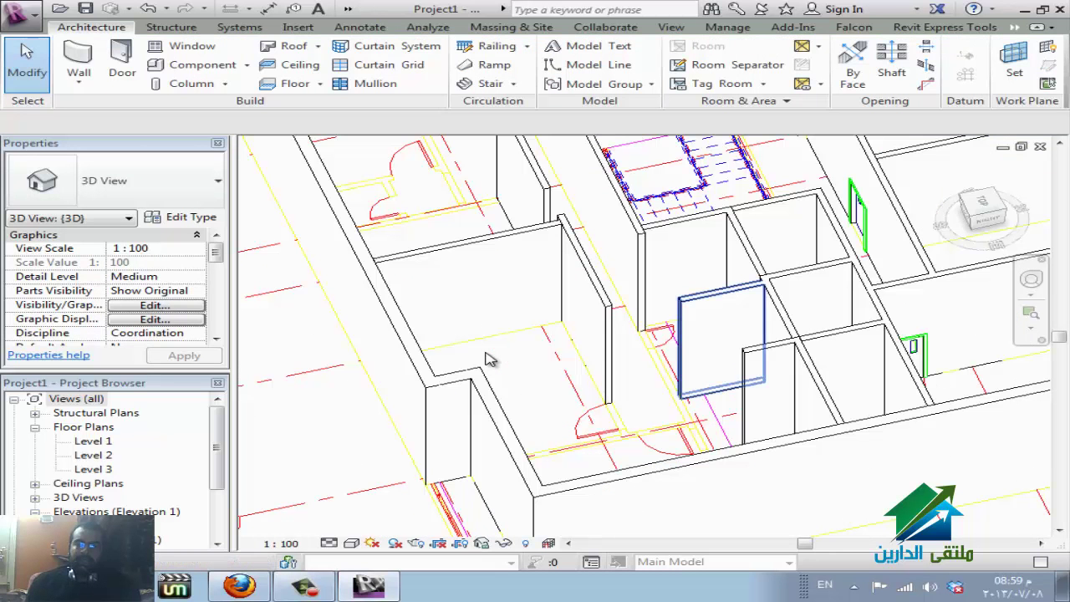
Switch to the Level 2 plan and set its Underlay to None
key(ctrl+Tab)
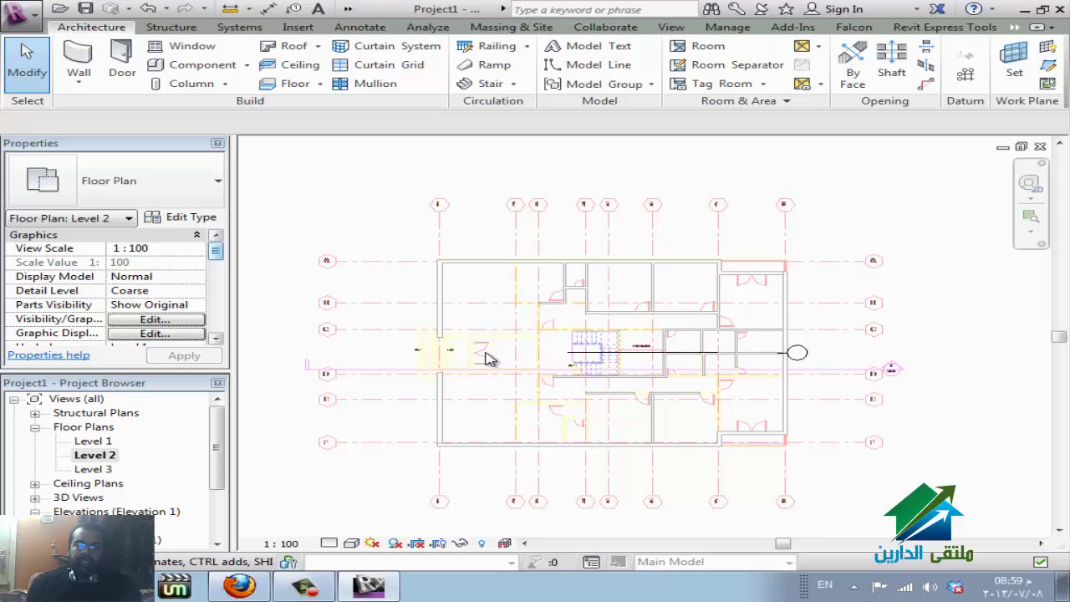
scroll(490, 358, down, 2)
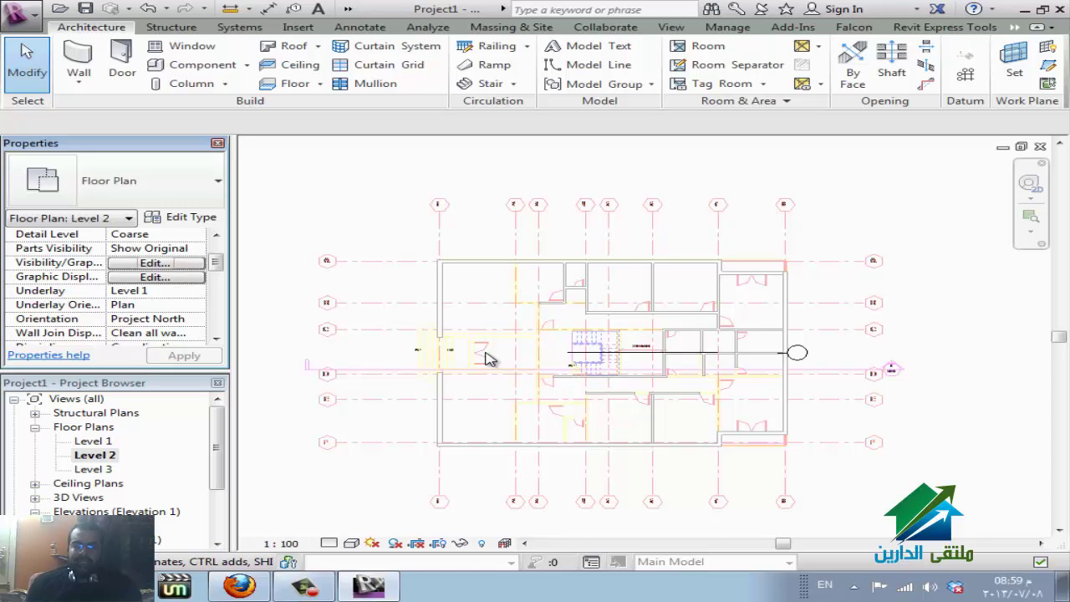
click(151, 290)
click(196, 290)
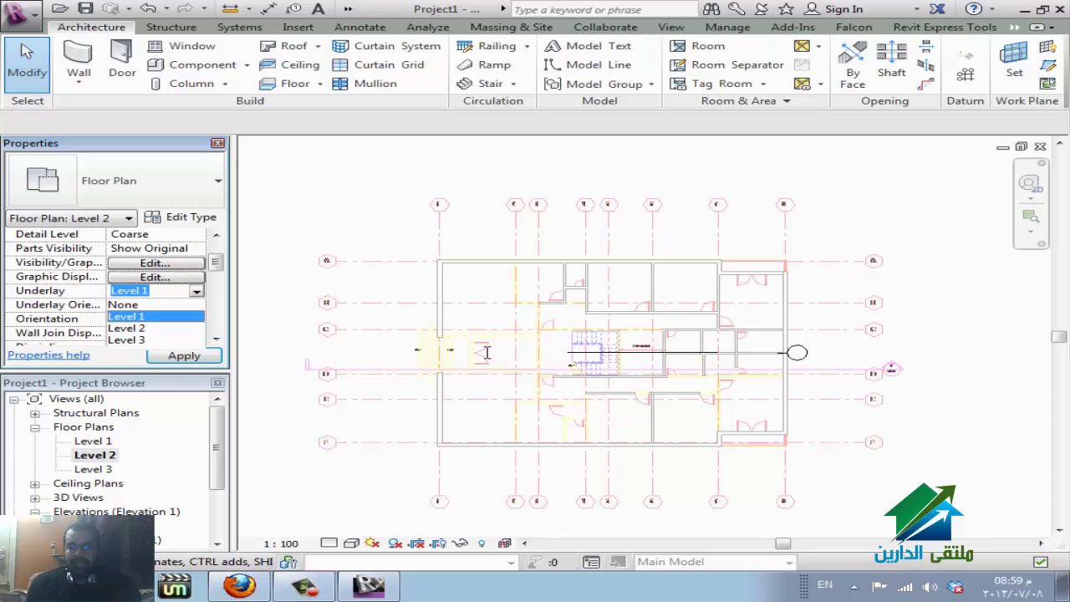
key(Up)
key(Return)
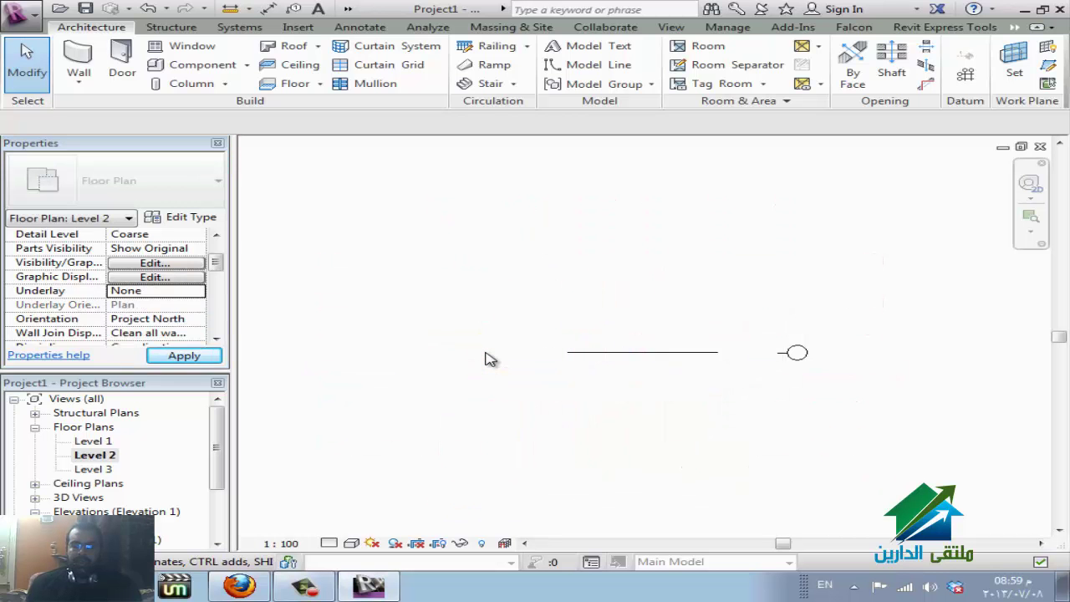
Look over the Insert tab's link commands, then open the Level 1 floor plan
key(alt+i)
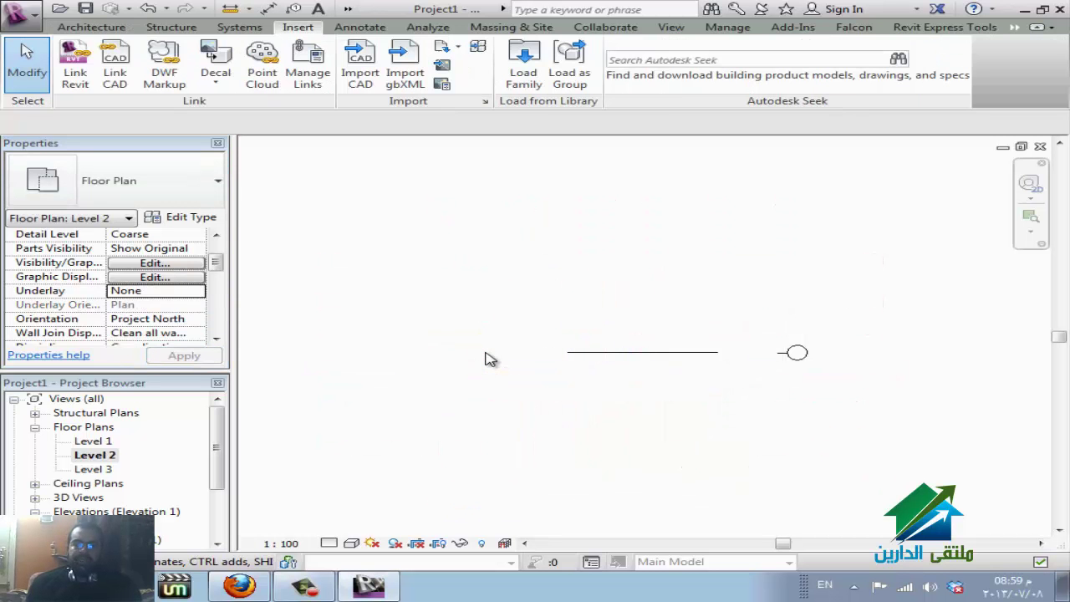
key(Right)
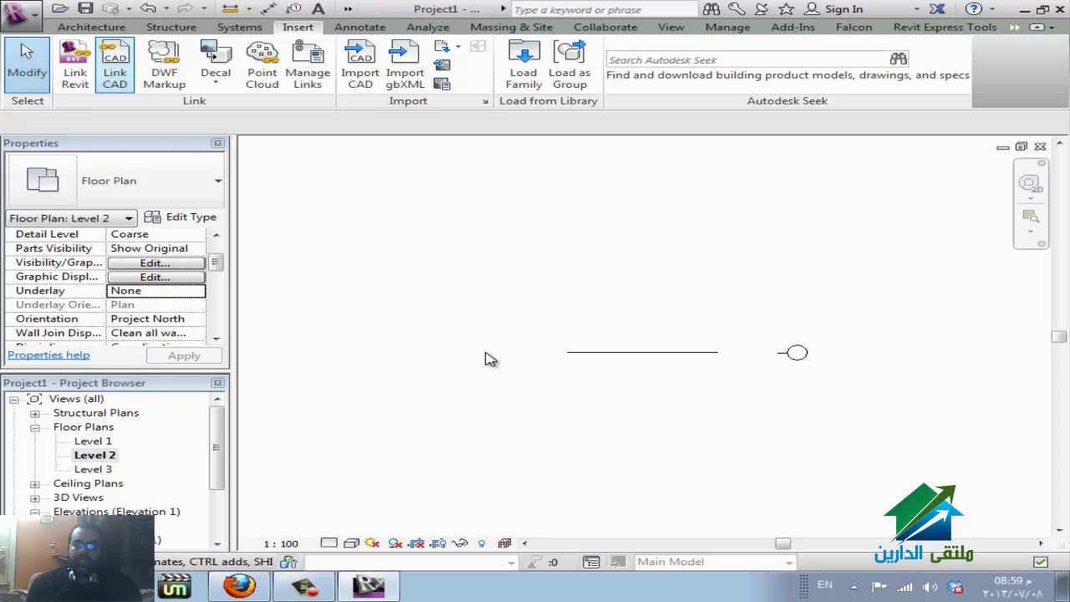
key(Escape)
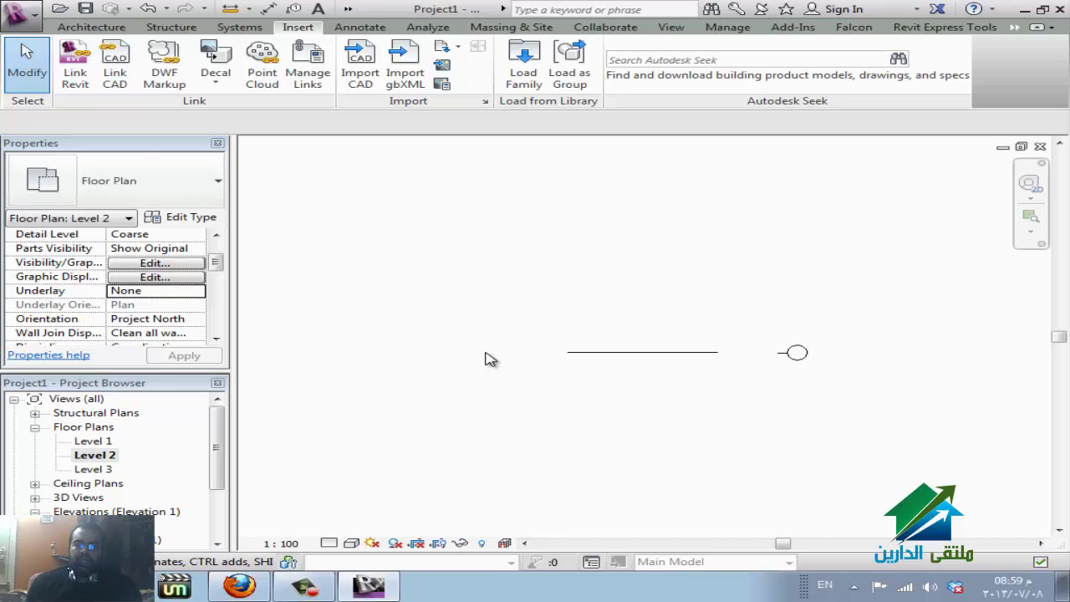
key(Up)
key(Return)
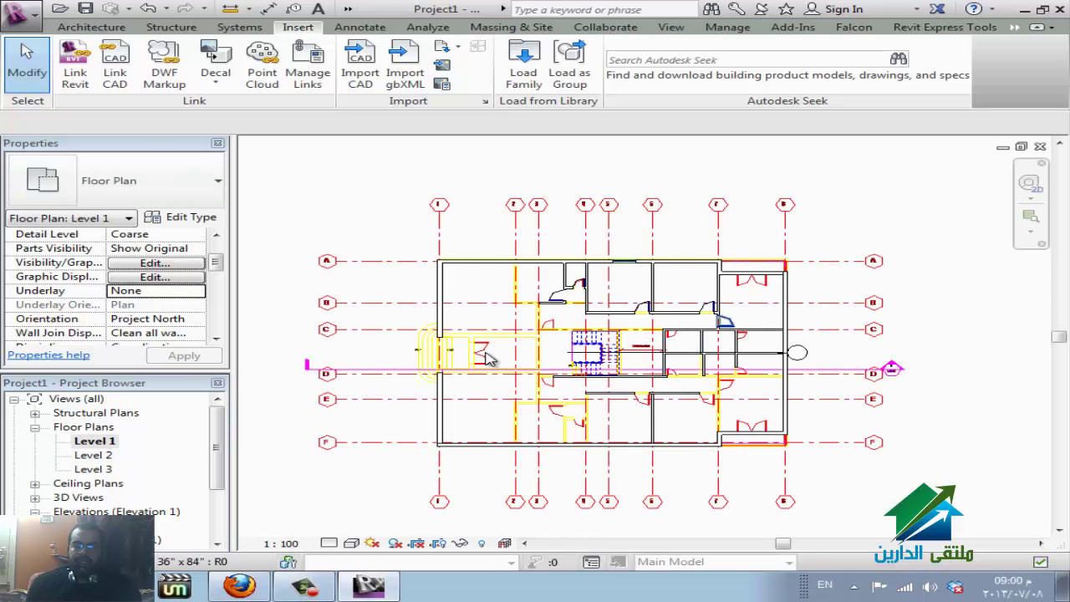
Zoom to fit the plan and start the Grid tool with Pick Lines
scroll(491, 360, up, 3)
key(z)
key(f)
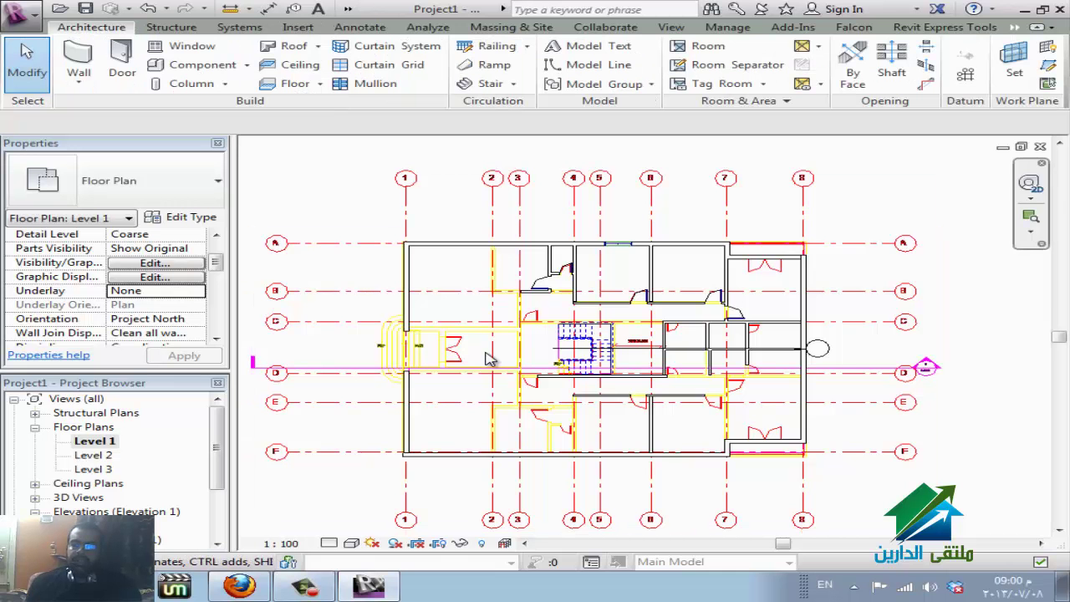
key(g)
key(r)
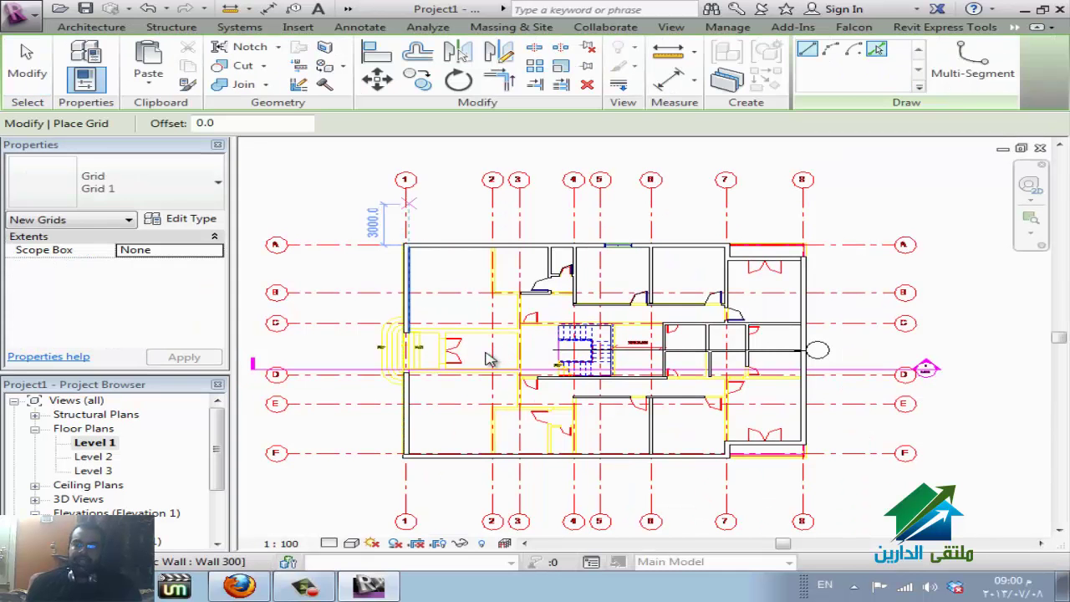
click(876, 48)
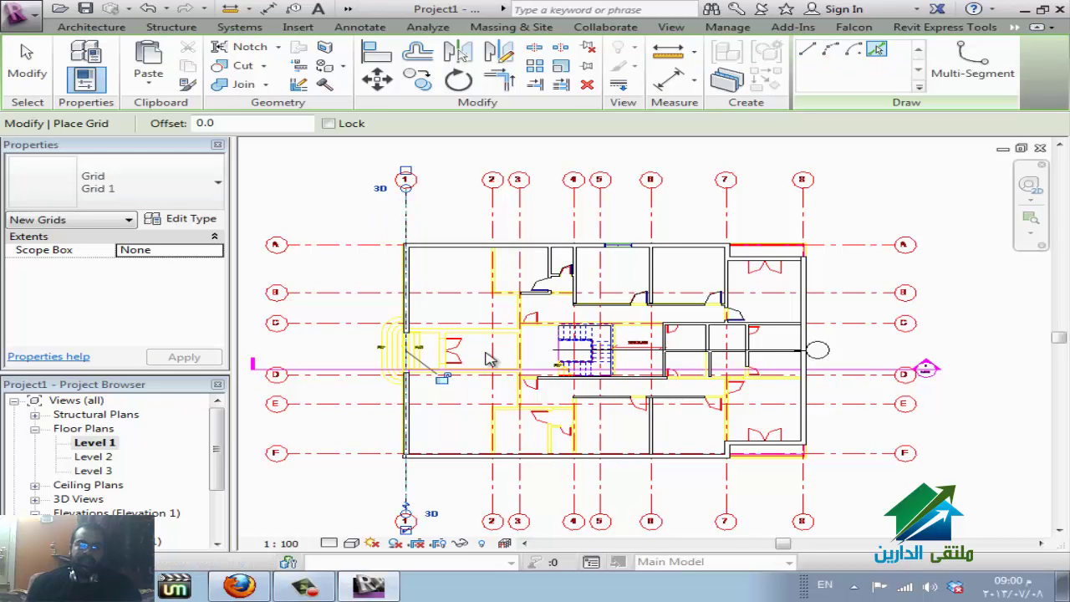
scroll(490, 359, up, 2)
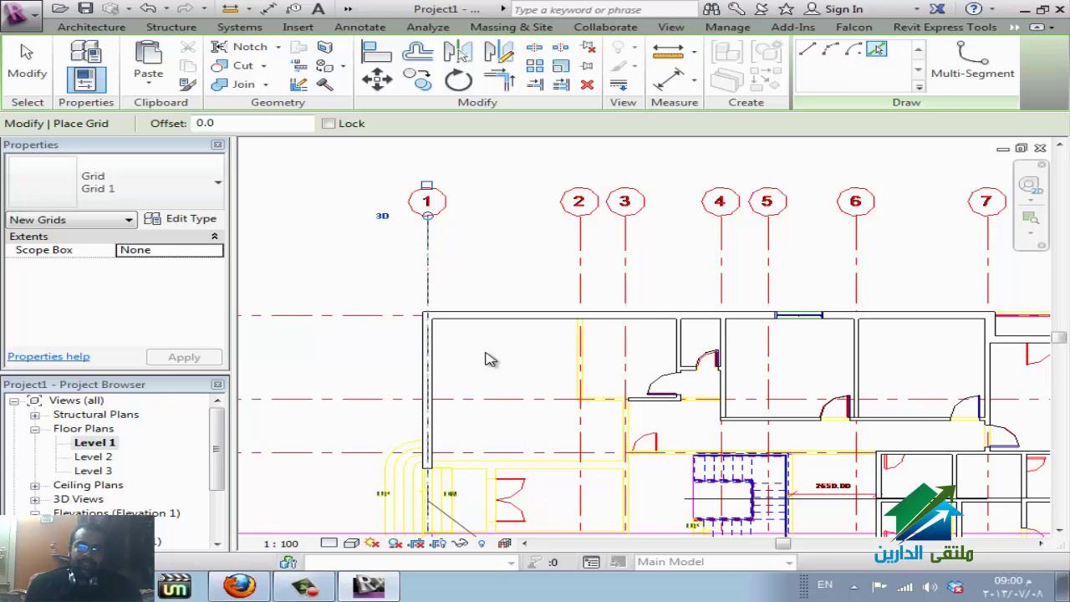
key(Escape)
key(Escape)
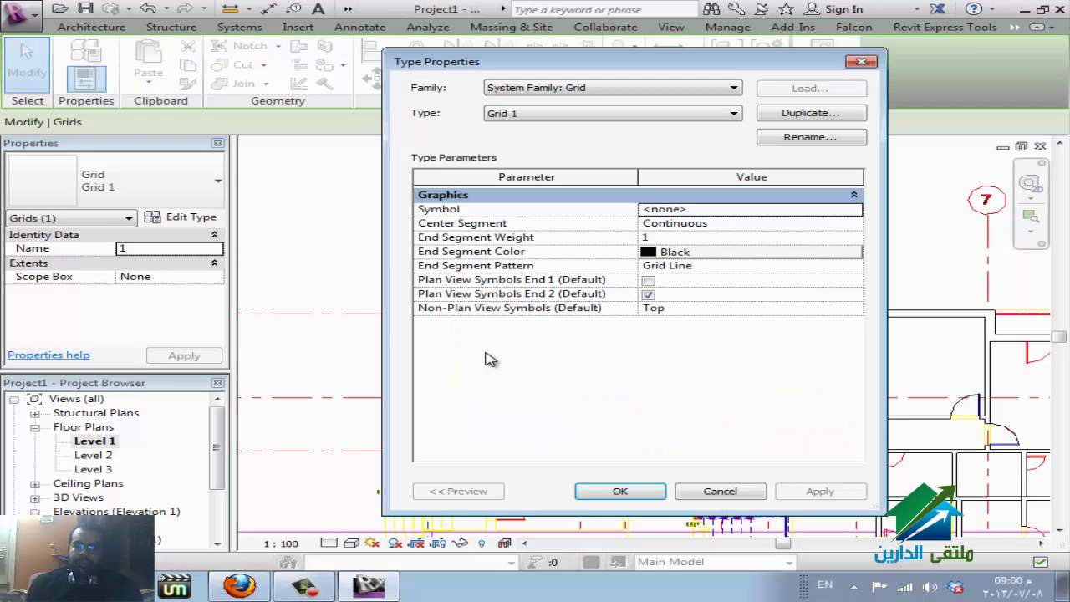
Enable Plan View Symbols End 1 on the Grid 1 type and zoom to fit
key(Down)
key(Down)
key(Down)
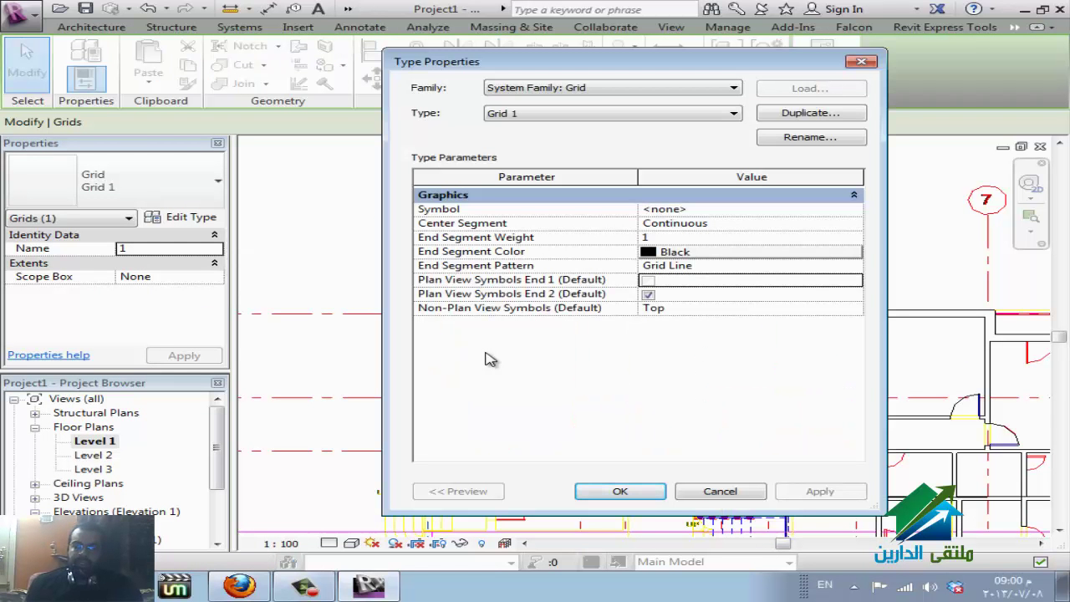
key(space)
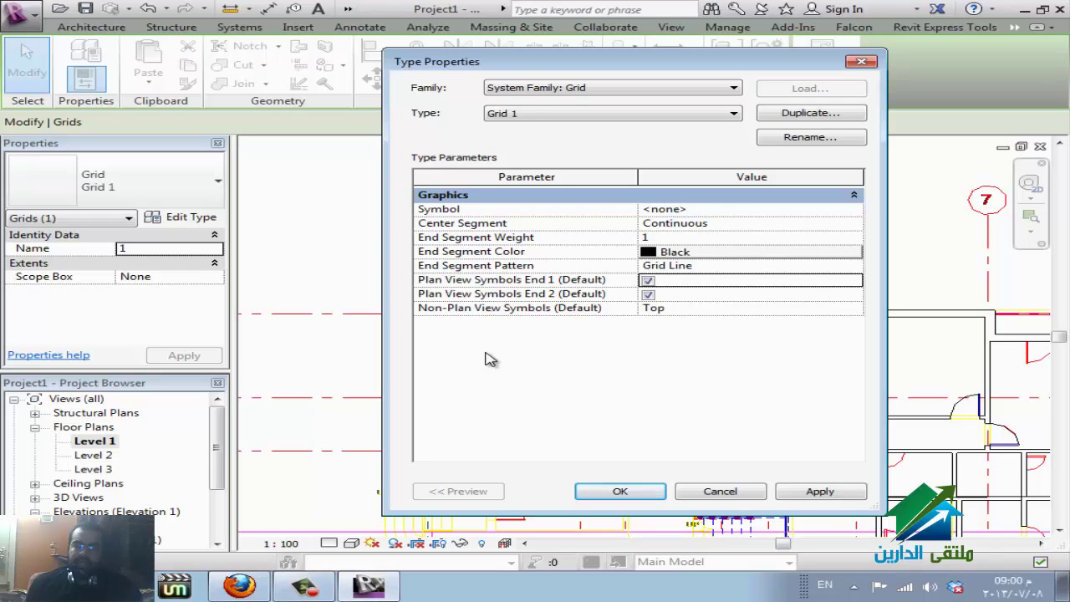
key(Up)
key(Up)
key(Up)
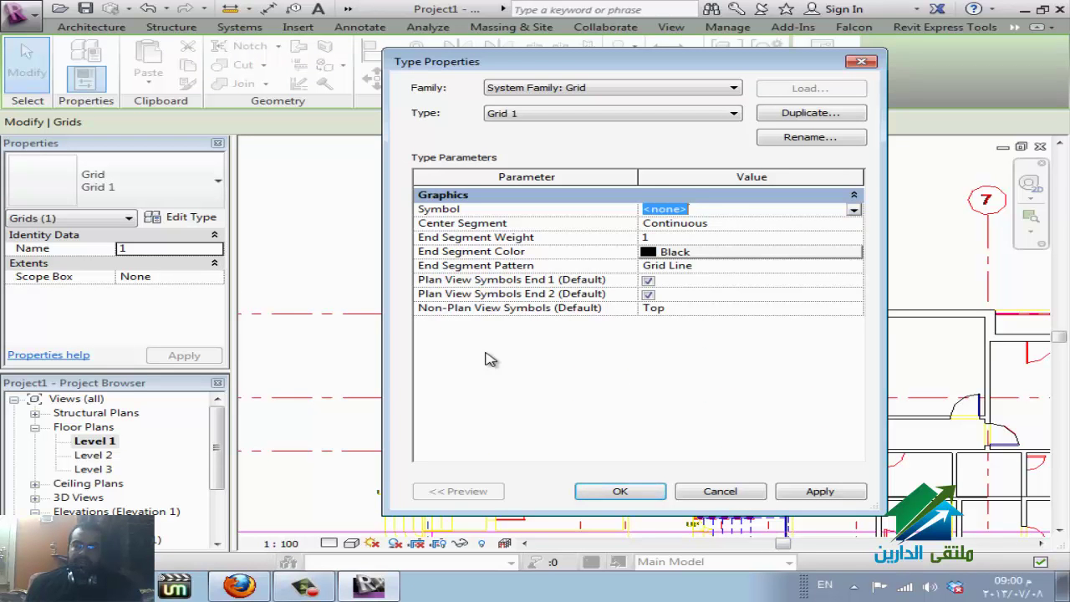
key(alt+Down)
key(Return)
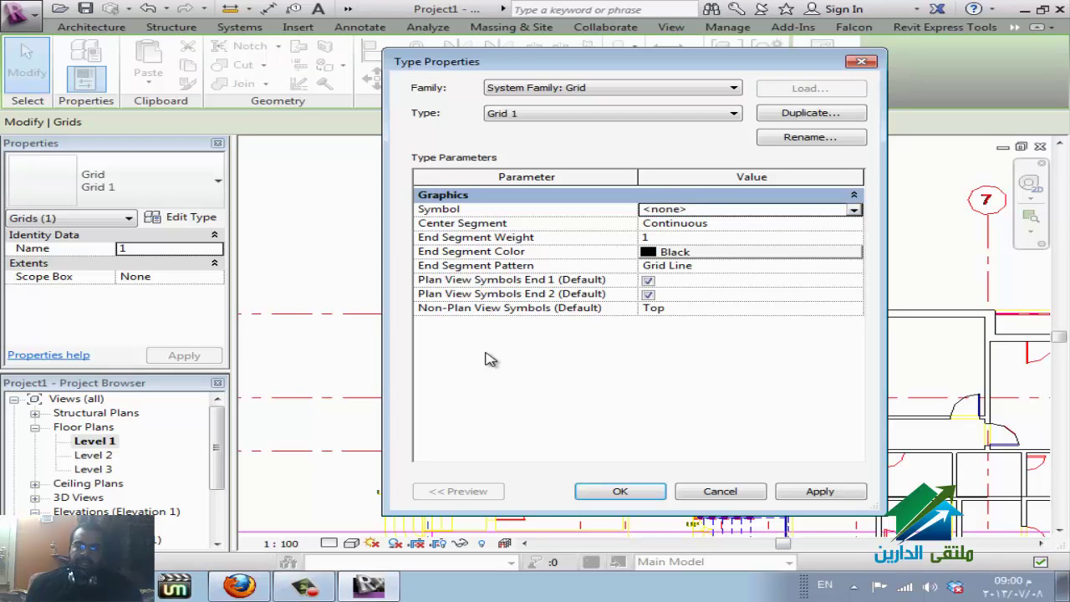
key(Return)
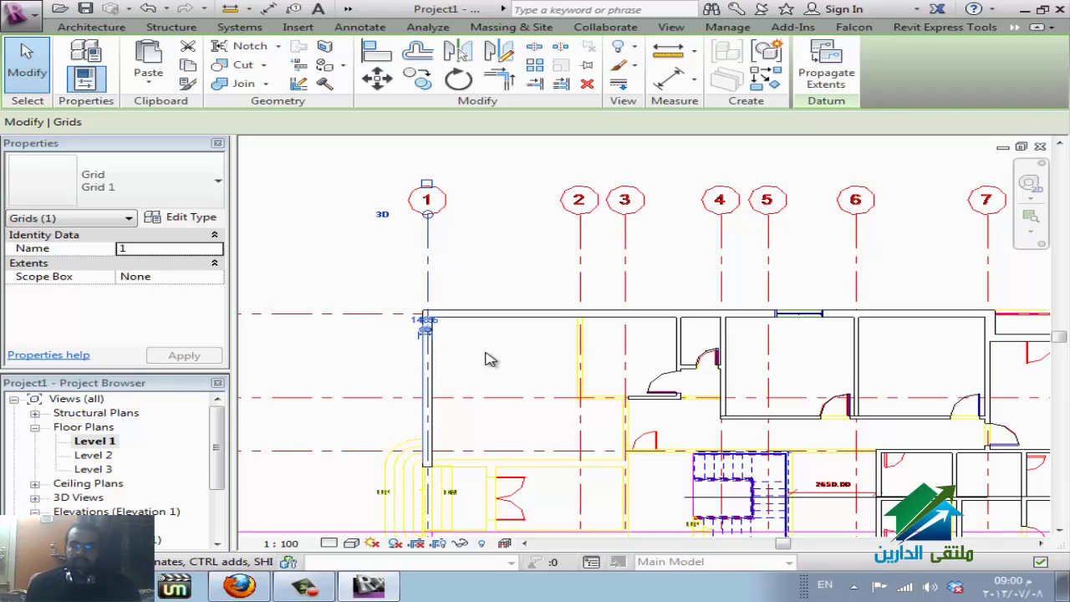
key(z)
key(f)
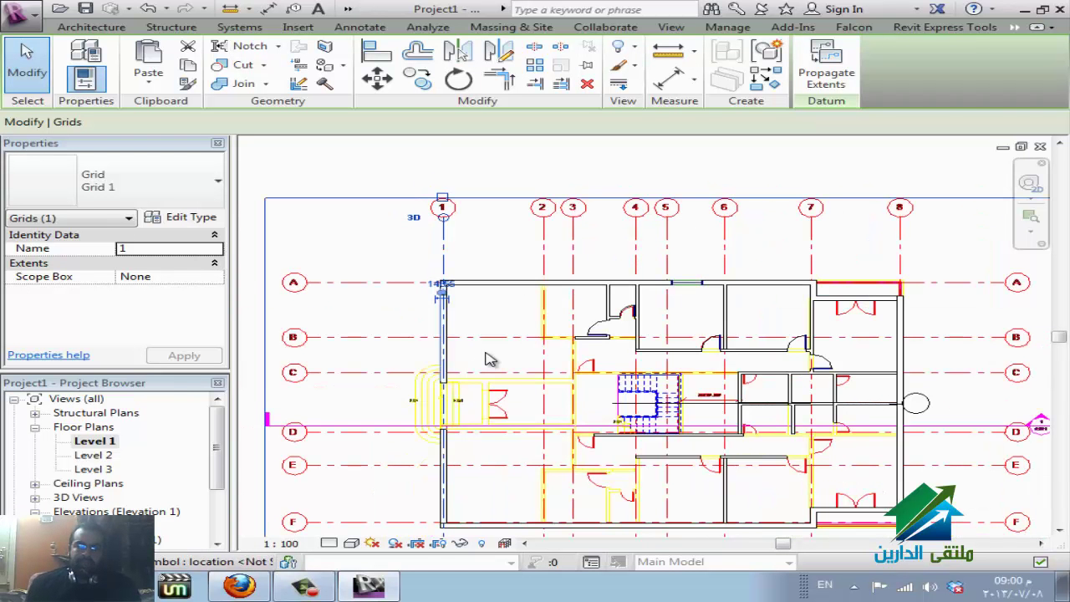
key(z)
key(f)
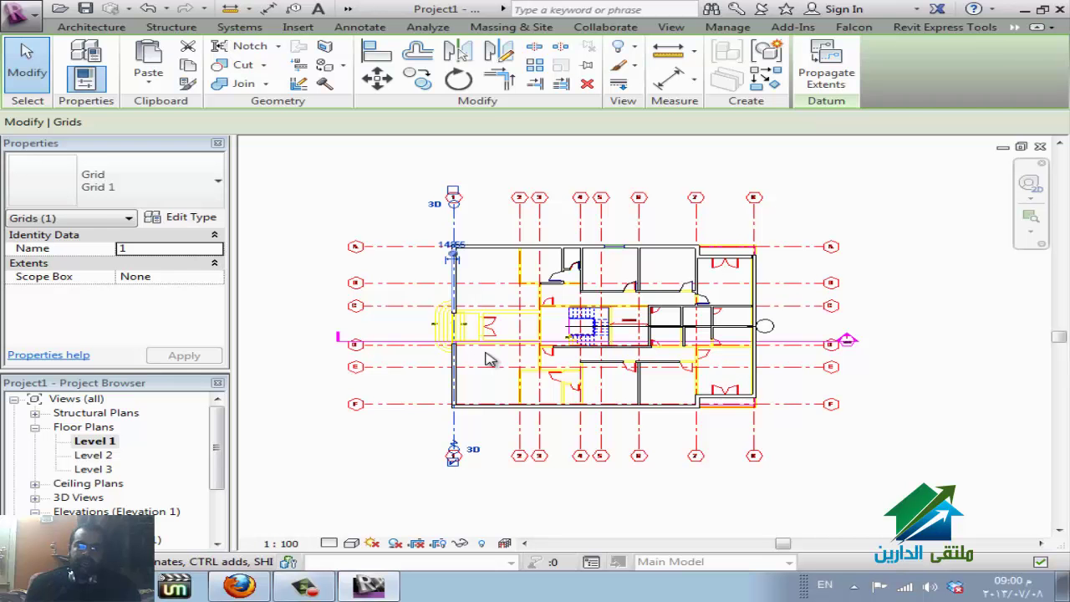
key(Escape)
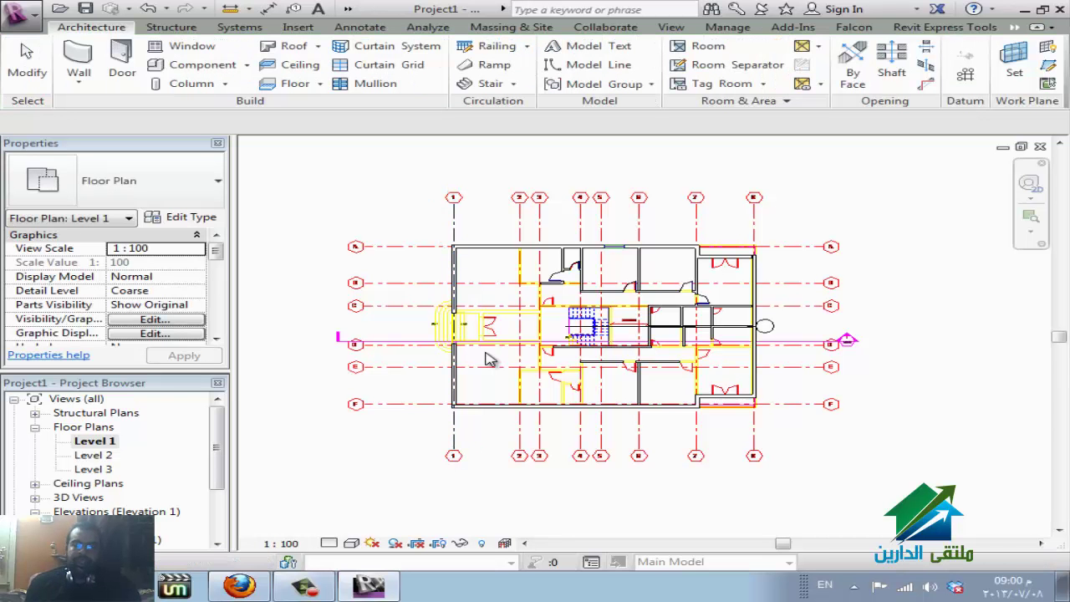
Open the Level 2 plan, then switch to the ELDAREEN floor plan window and zoom to fit
scroll(489, 359, up, 2)
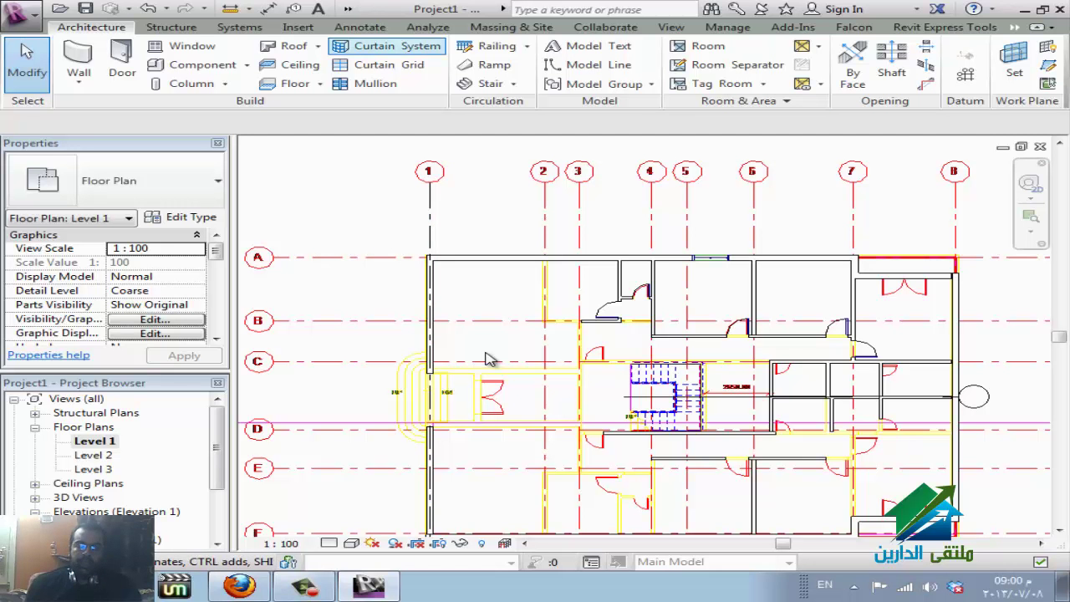
key(Down)
key(Return)
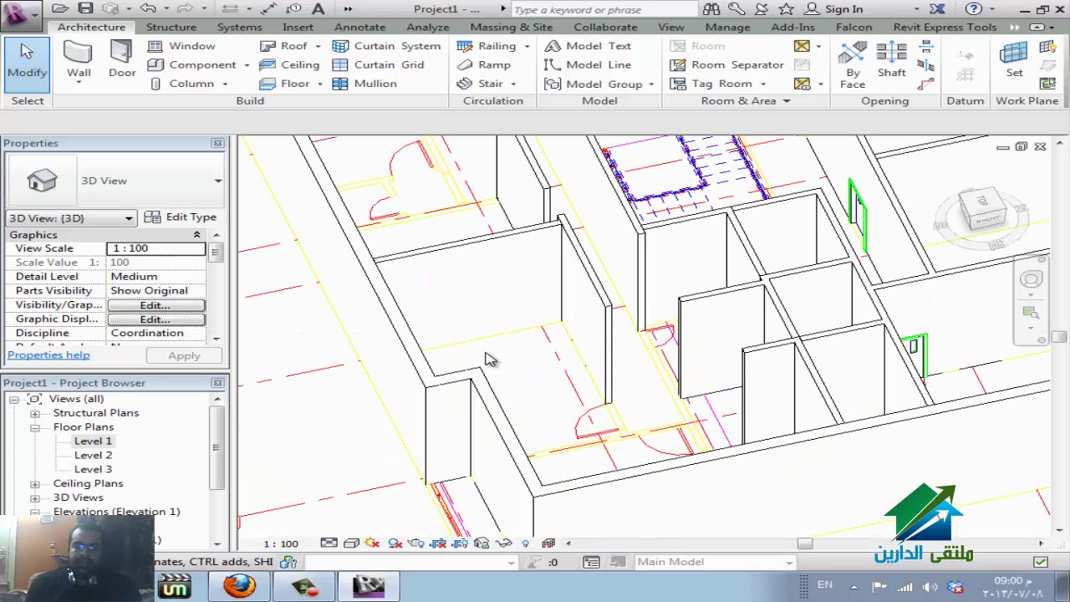
key(ctrl+Tab)
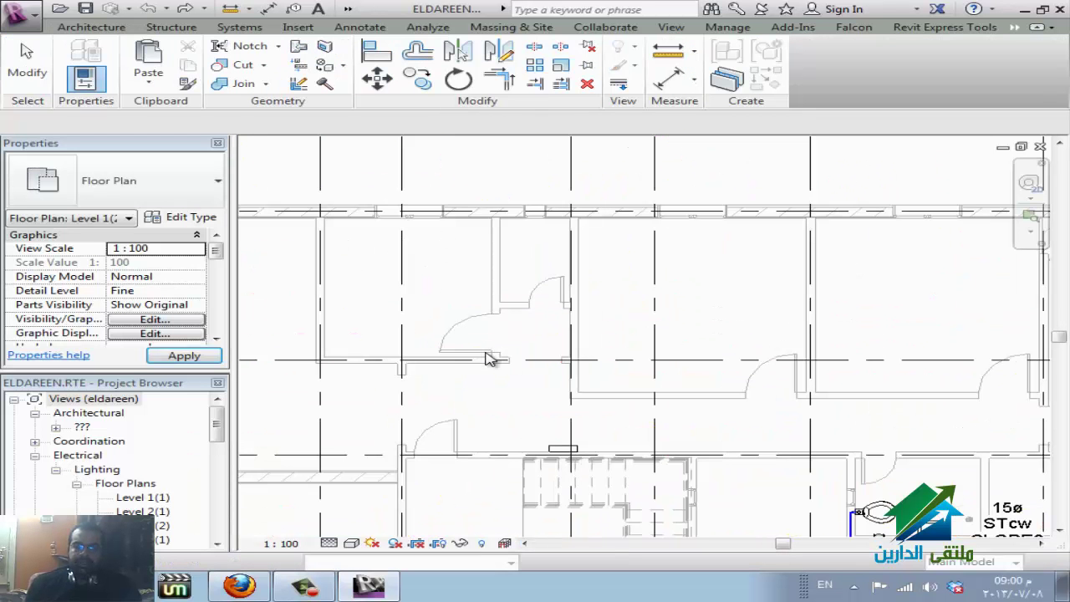
key(z)
key(f)
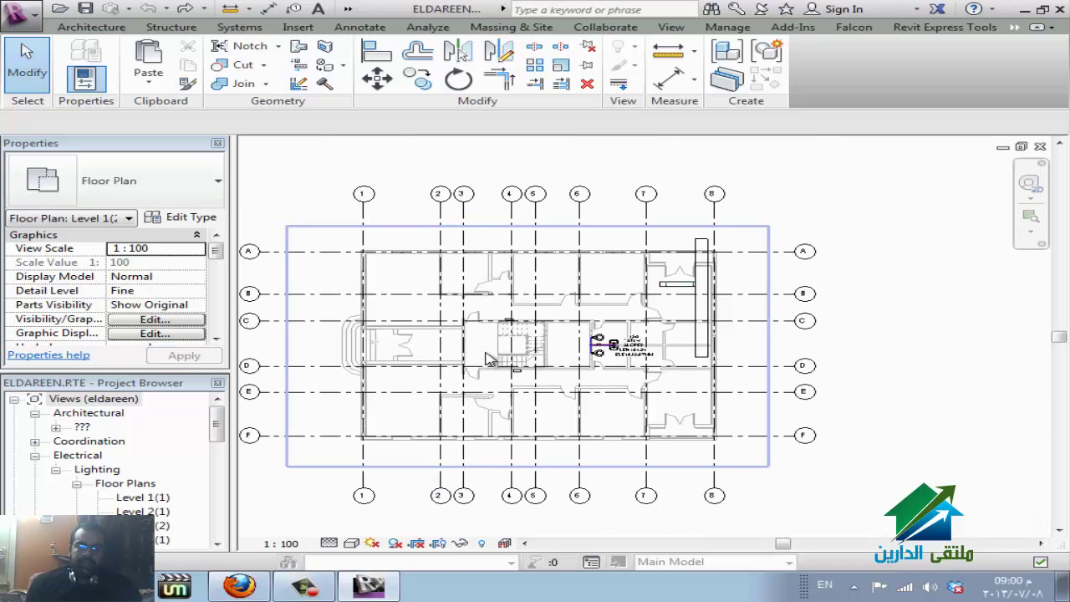
scroll(489, 358, down, 2)
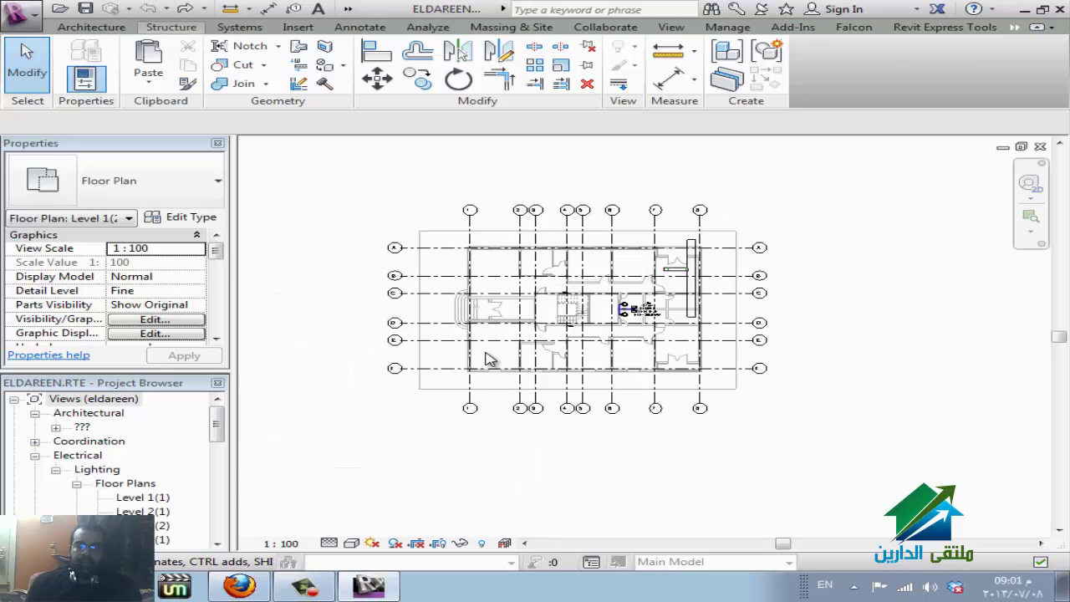
Link eldareen_6.dwg from the Desktop with Auto - Origin to Origin positioning
click(298, 27)
click(114, 64)
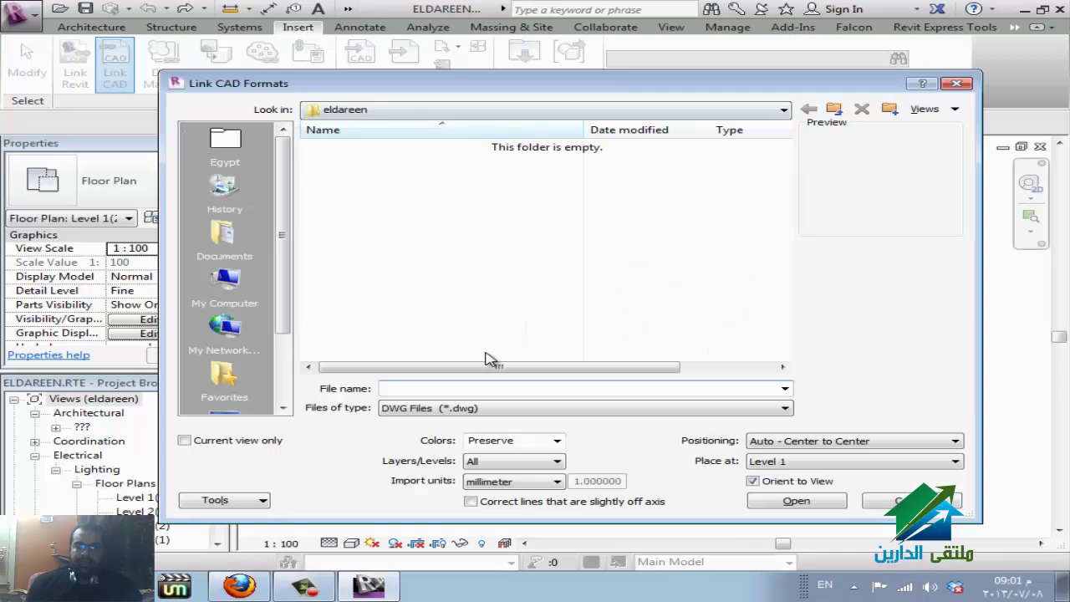
click(224, 410)
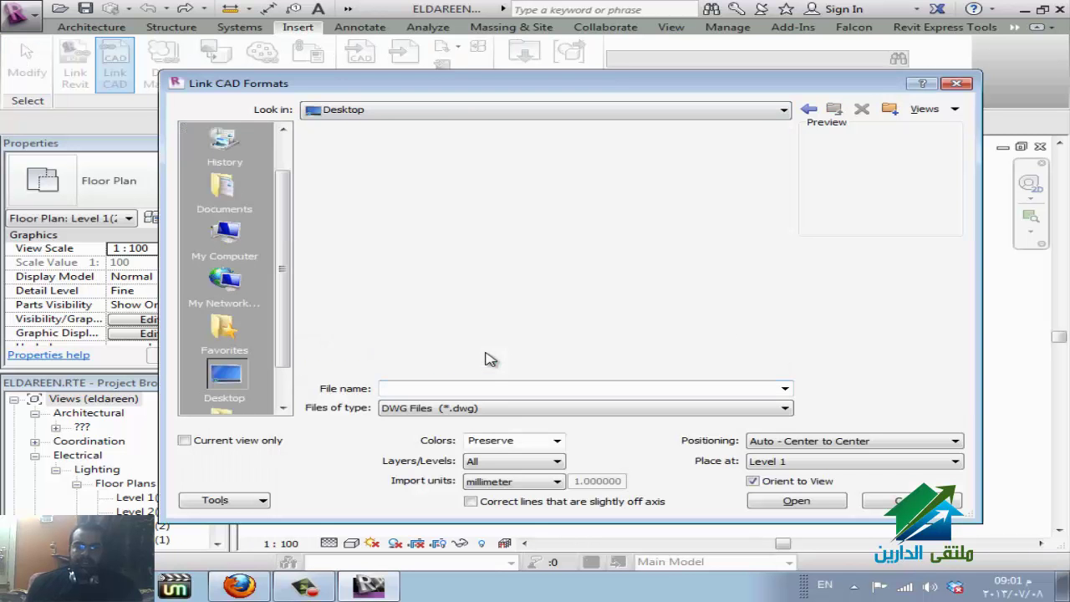
click(369, 206)
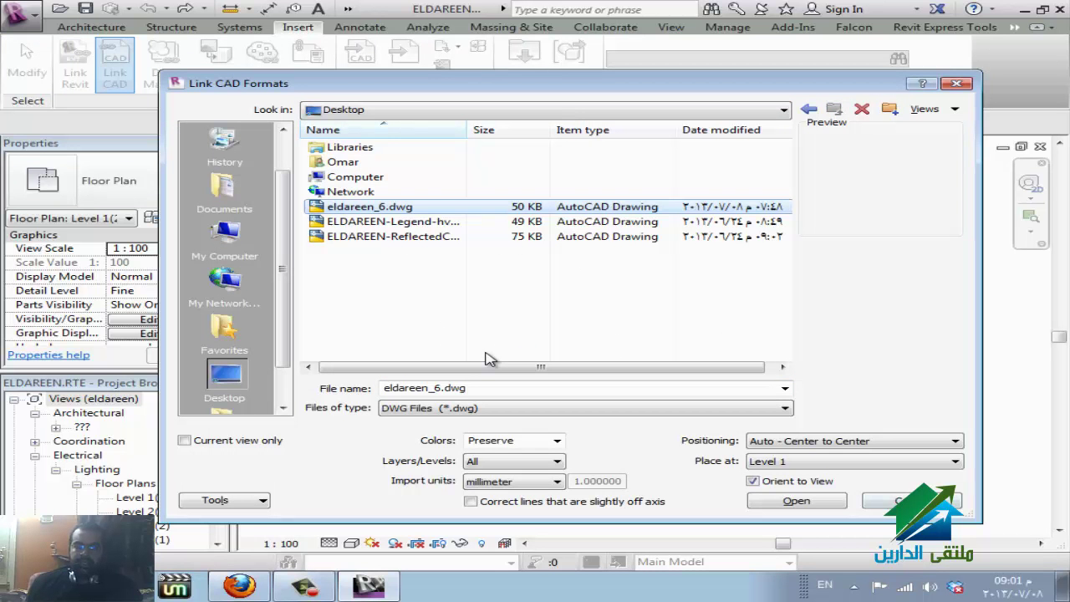
click(853, 440)
click(802, 466)
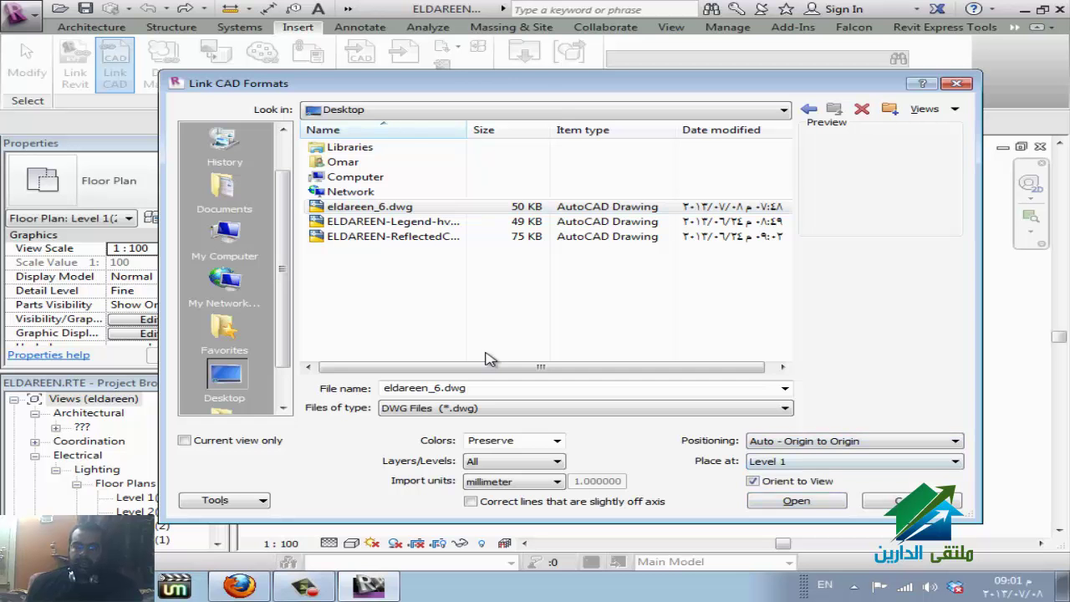
key(Return)
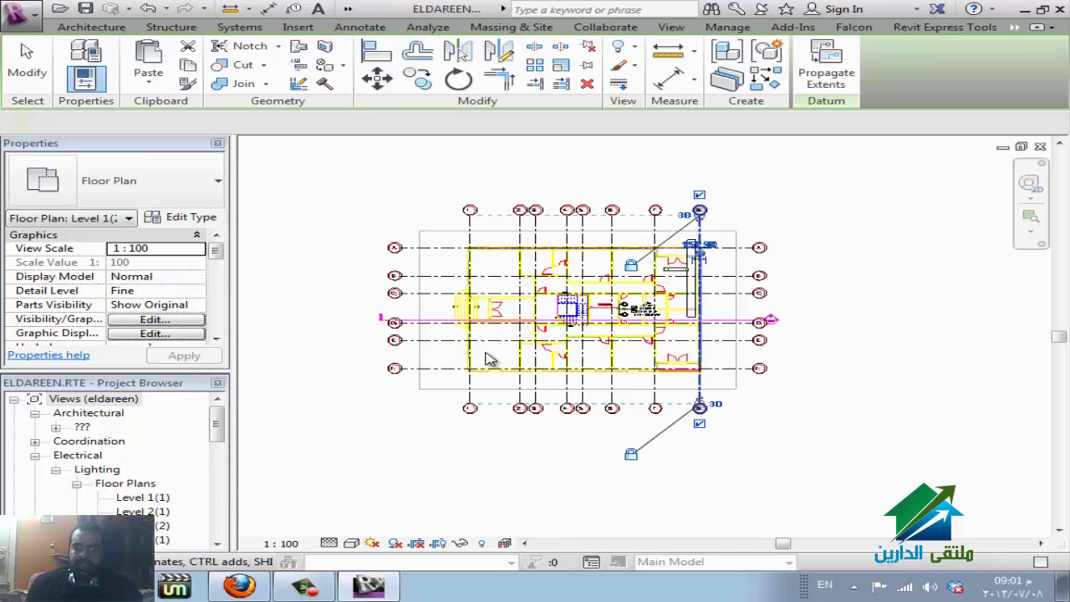
key(Escape)
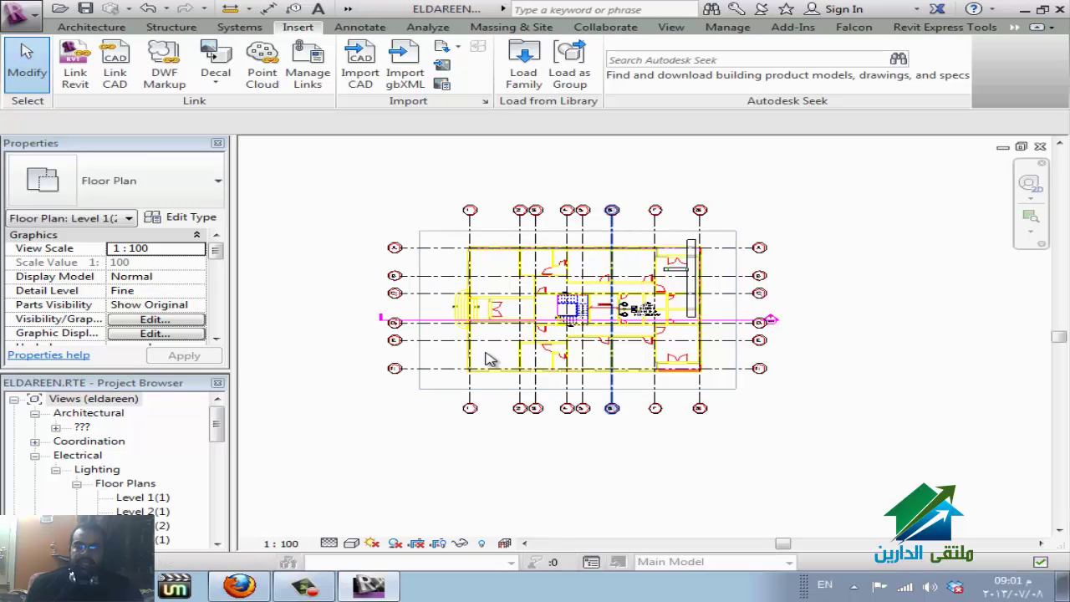
scroll(489, 358, up, 3)
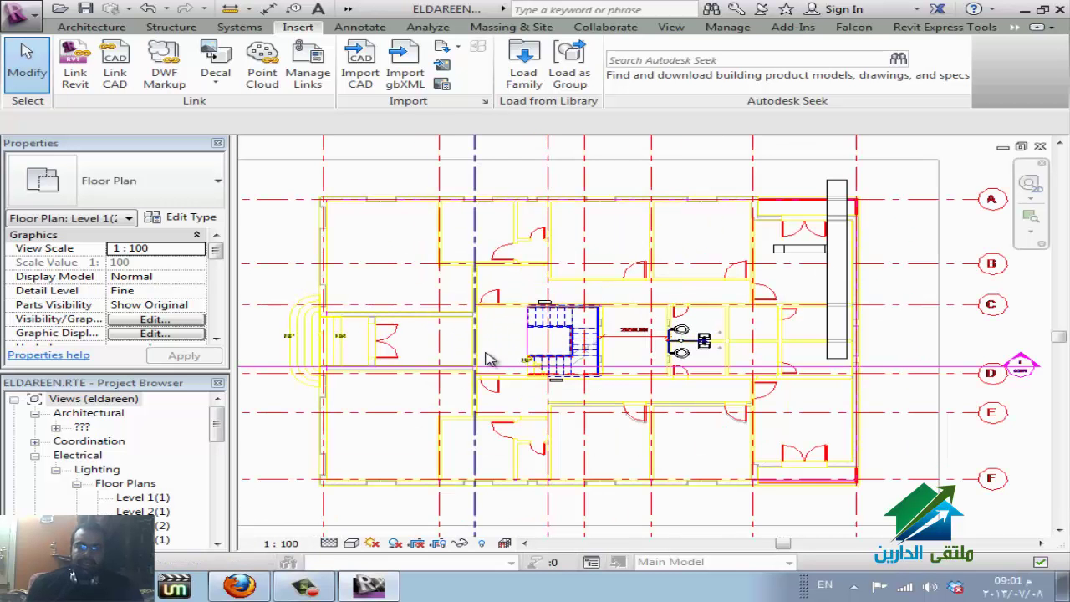
scroll(489, 358, down, 1)
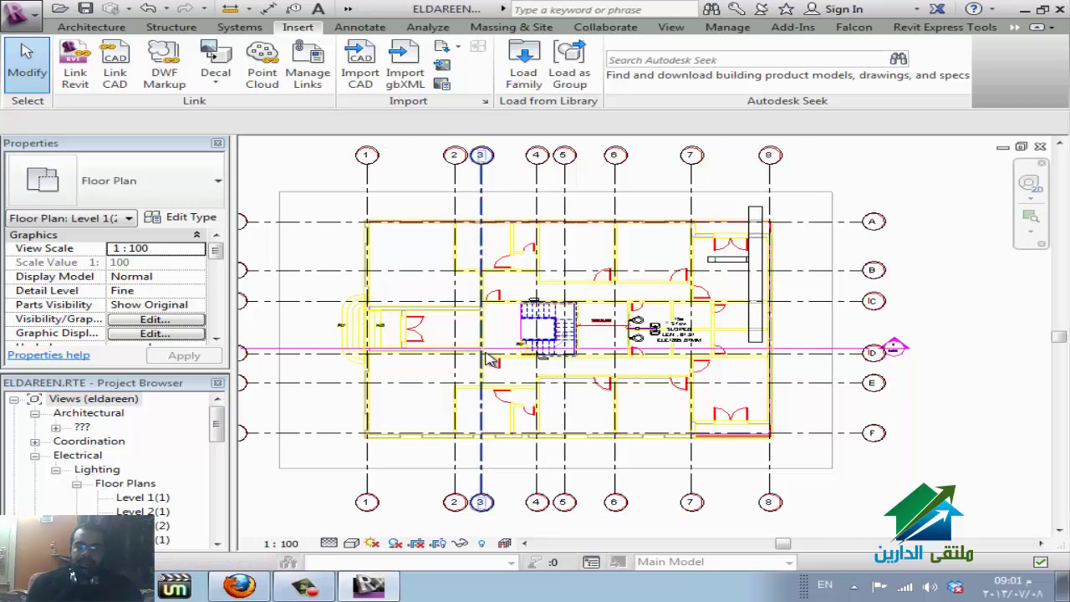
scroll(489, 358, down, 1)
scroll(489, 358, down, 1)
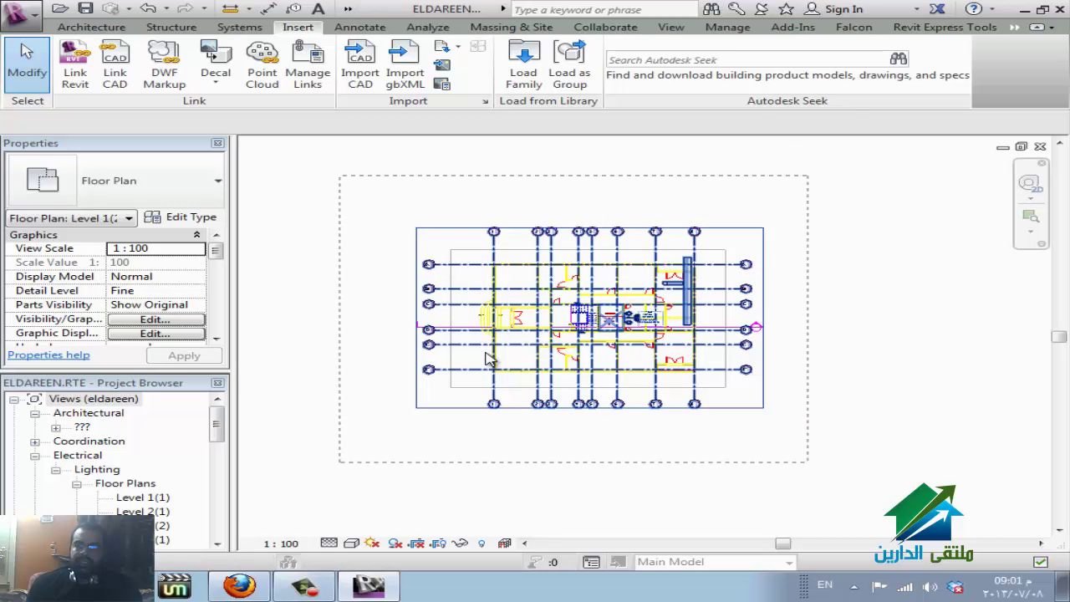
click(489, 357)
key(f)
key(i)
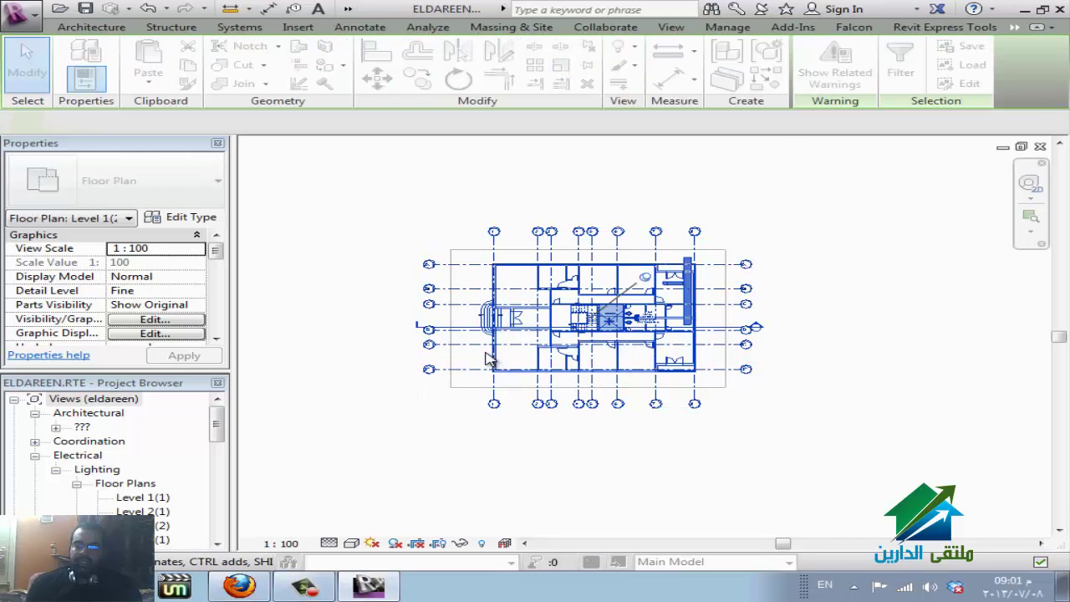
key(space)
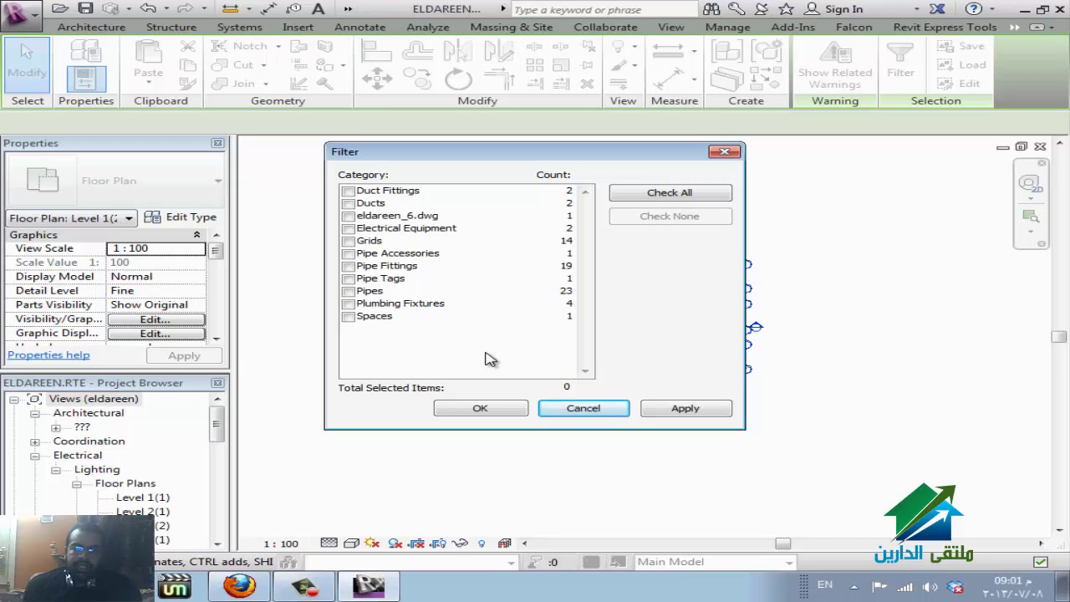
key(Down)
key(Down)
key(space)
key(Return)
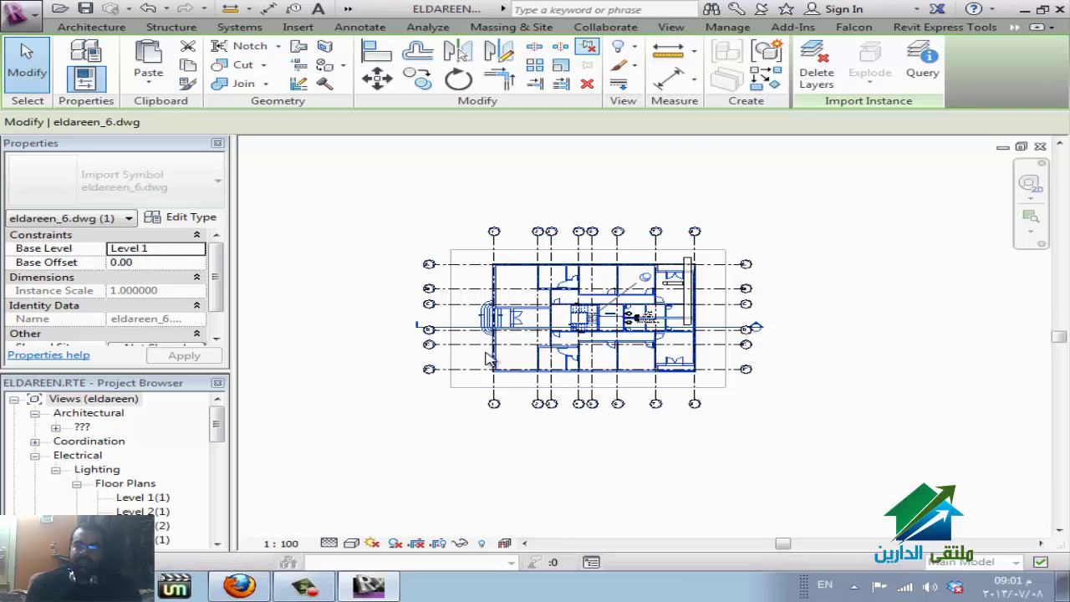
key(Escape)
click(489, 358)
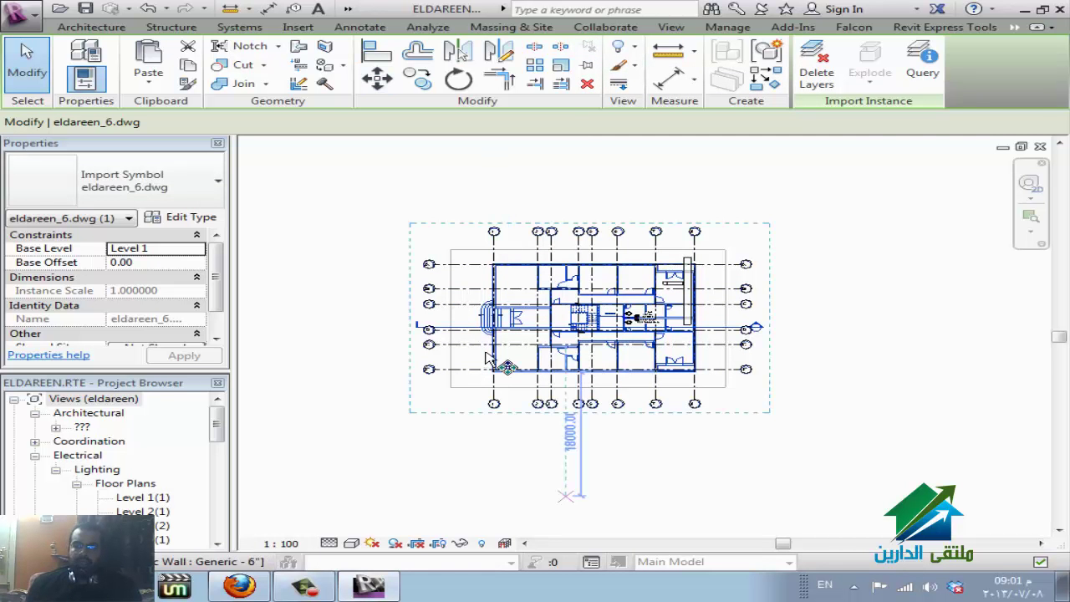
key(m)
key(v)
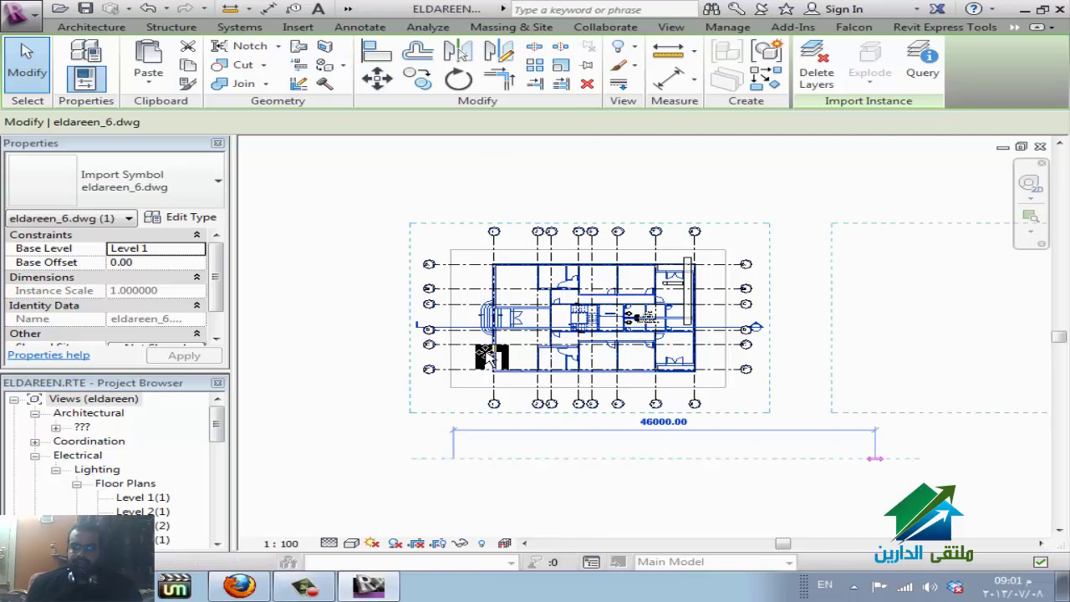
click(490, 358)
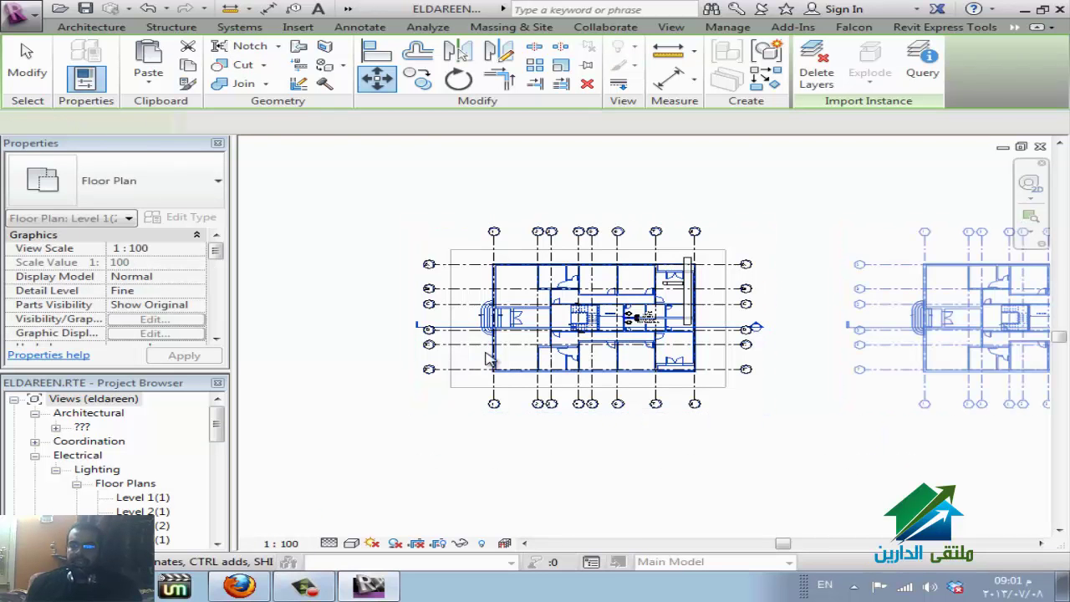
key(ctrl+z)
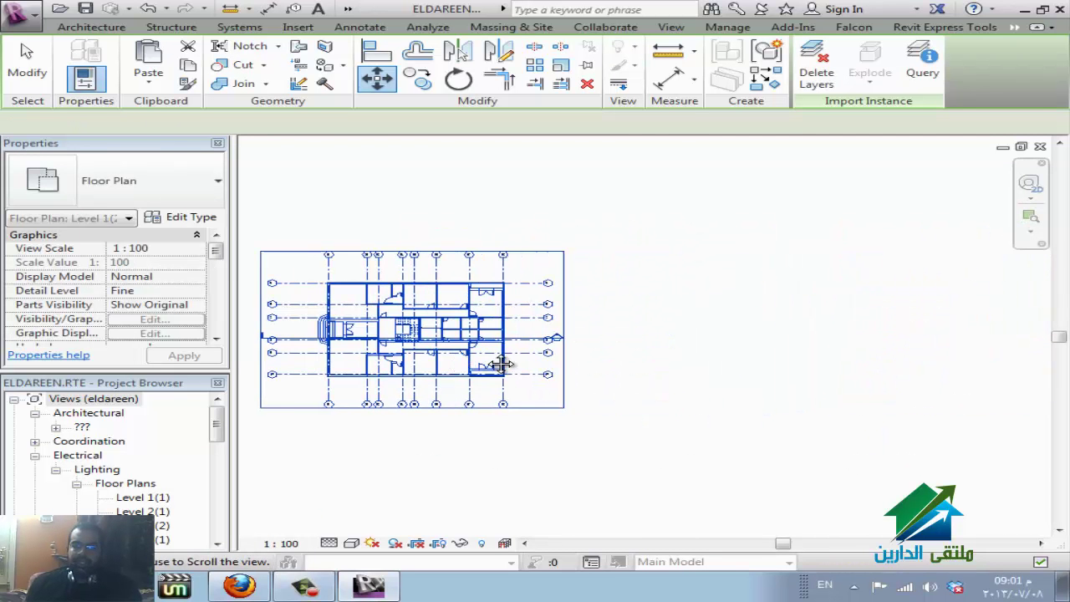
scroll(489, 356, up, 1)
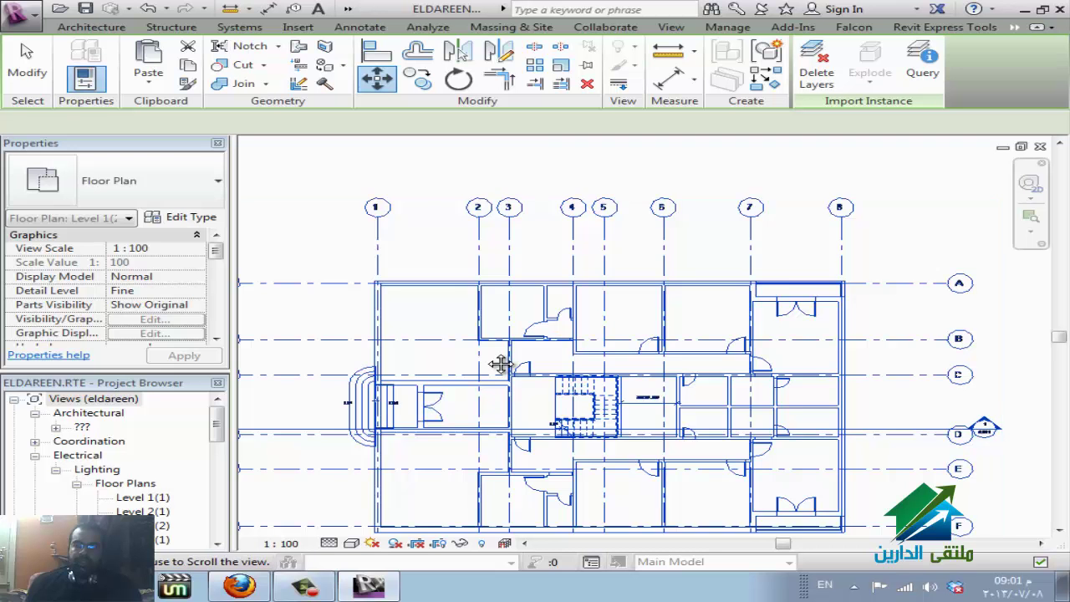
shift+scroll(493, 359, left, 1)
shift+scroll(491, 357, left, 1)
click(490, 355)
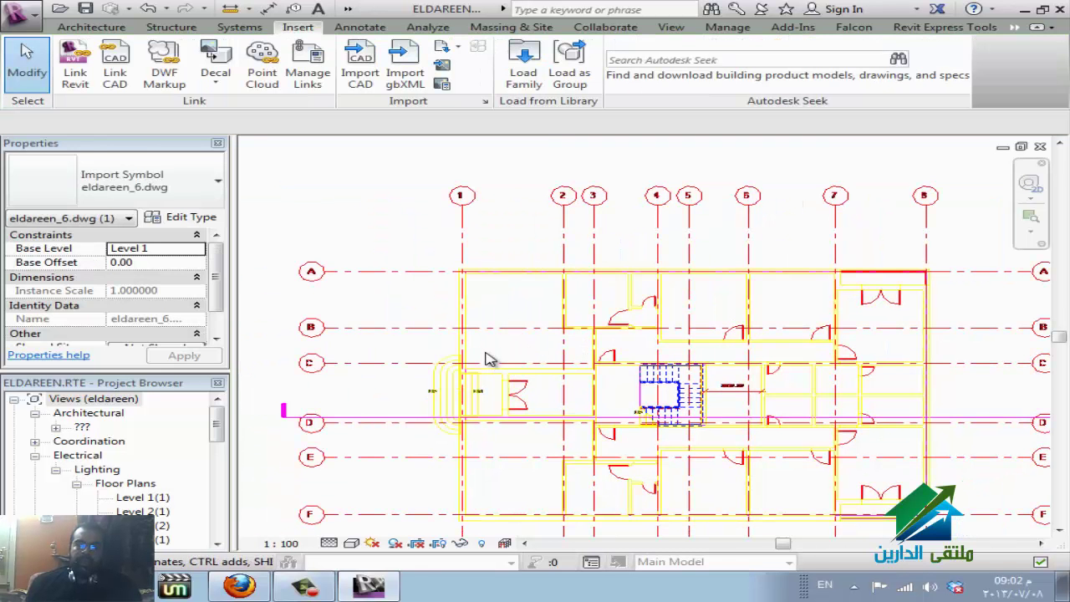
key(Escape)
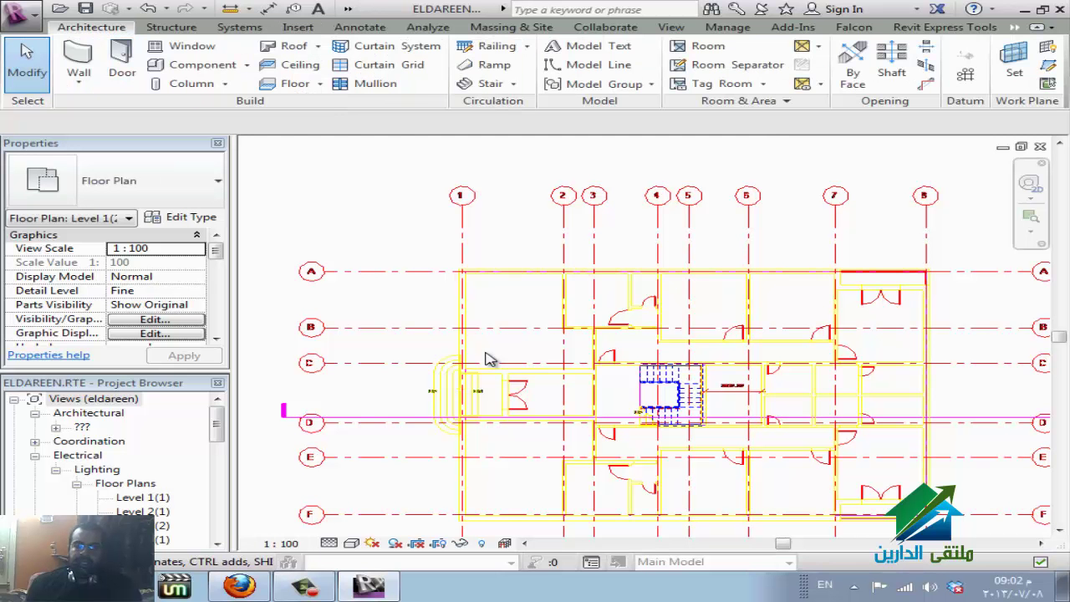
Create a new grid along the DWG plan's grid line 1 using GR with Pick Lines
key(g)
key(r)
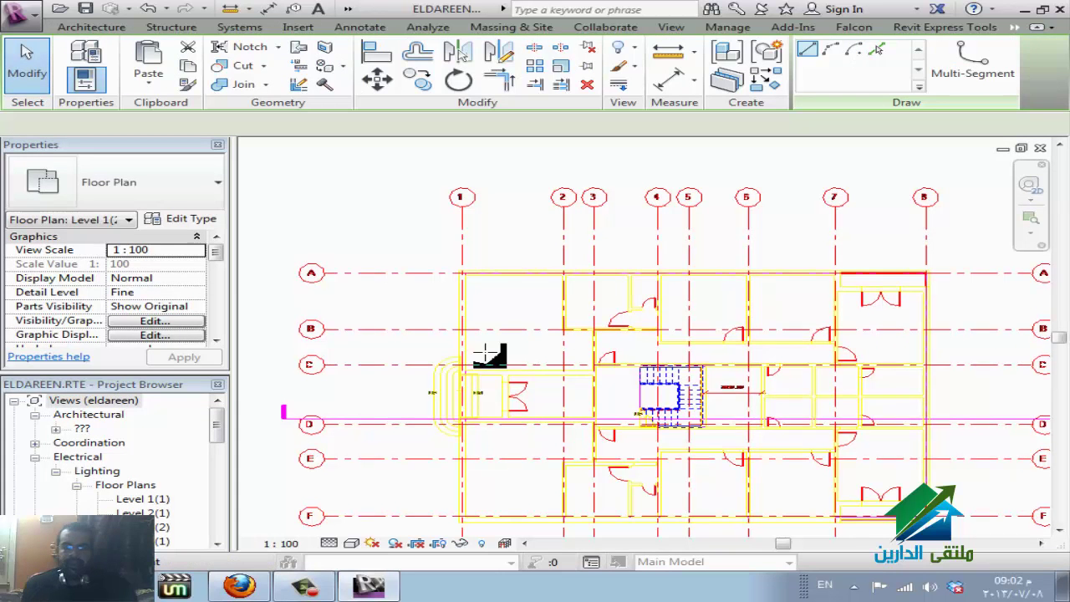
click(878, 50)
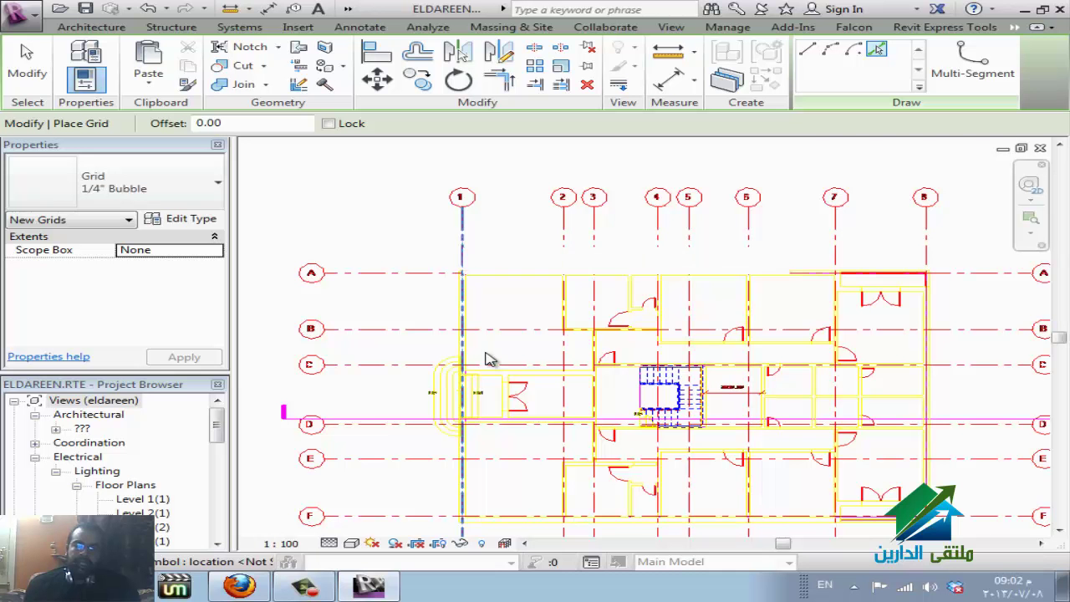
click(487, 356)
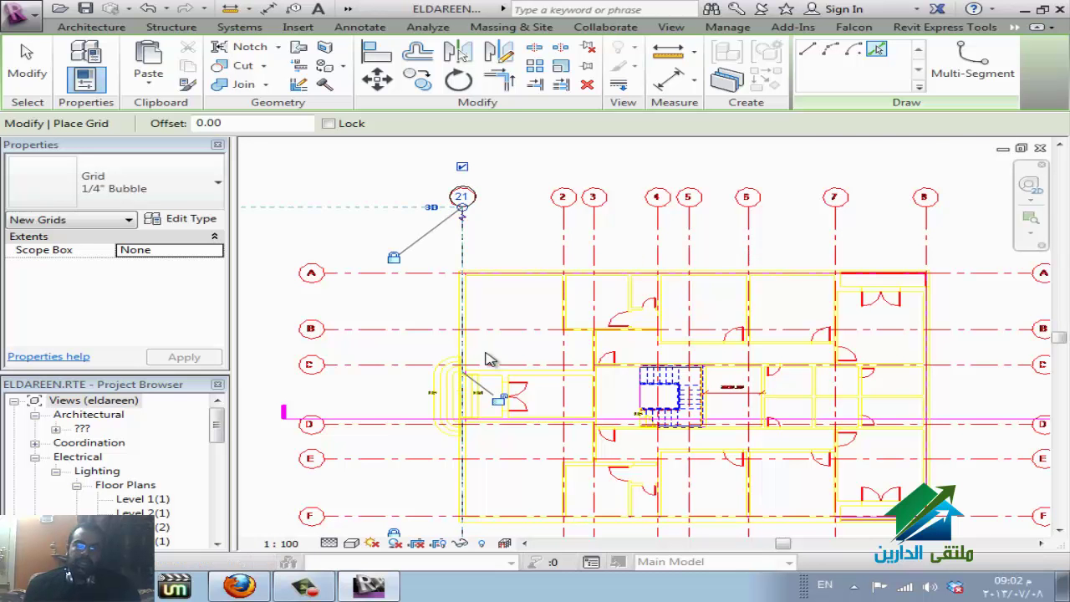
scroll(488, 358, up, 2)
scroll(487, 358, up, 2)
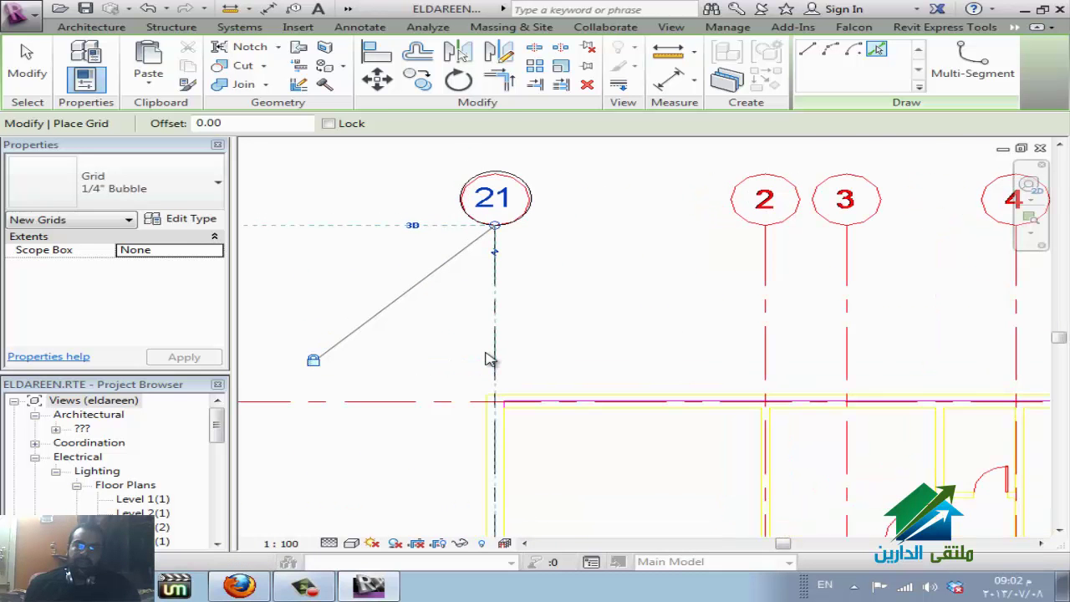
key(Escape)
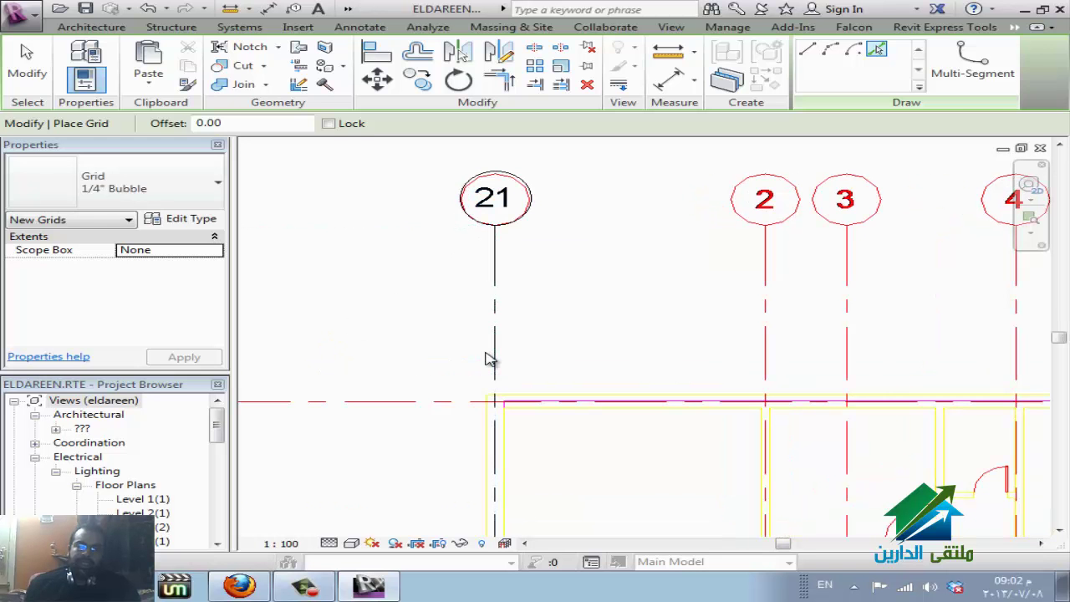
key(Escape)
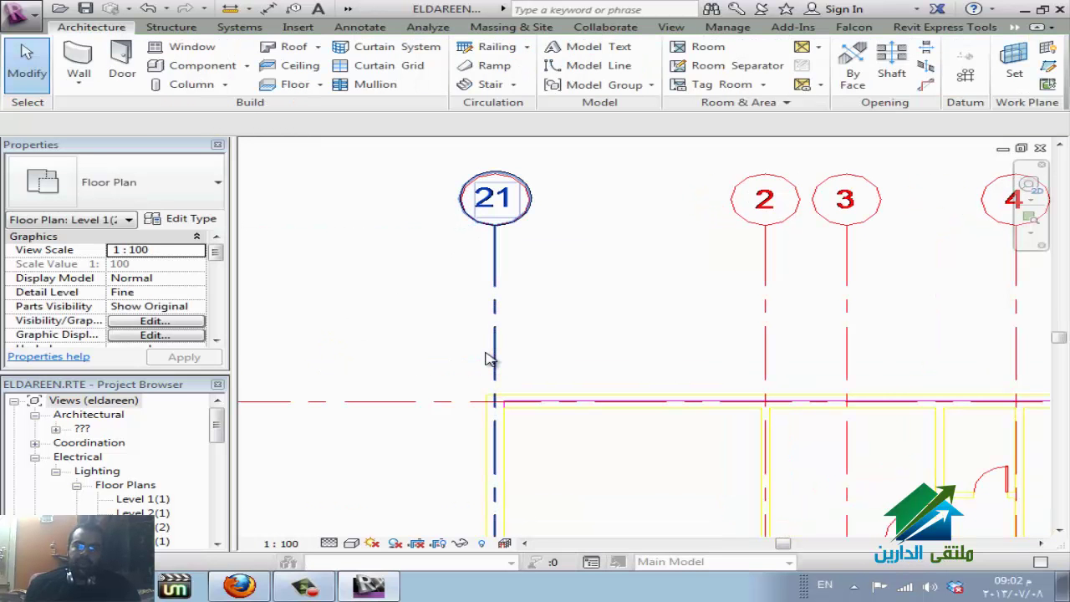
Rename the new grid 21 to 101, since 1 is already taken
click(490, 358)
double_click(490, 358)
text(1)
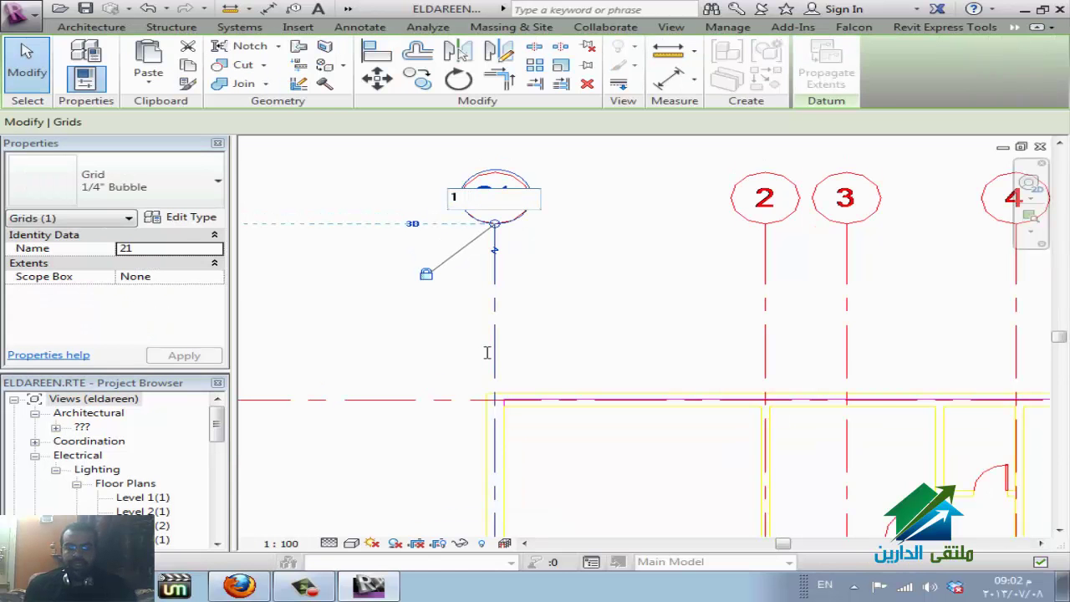
key(Return)
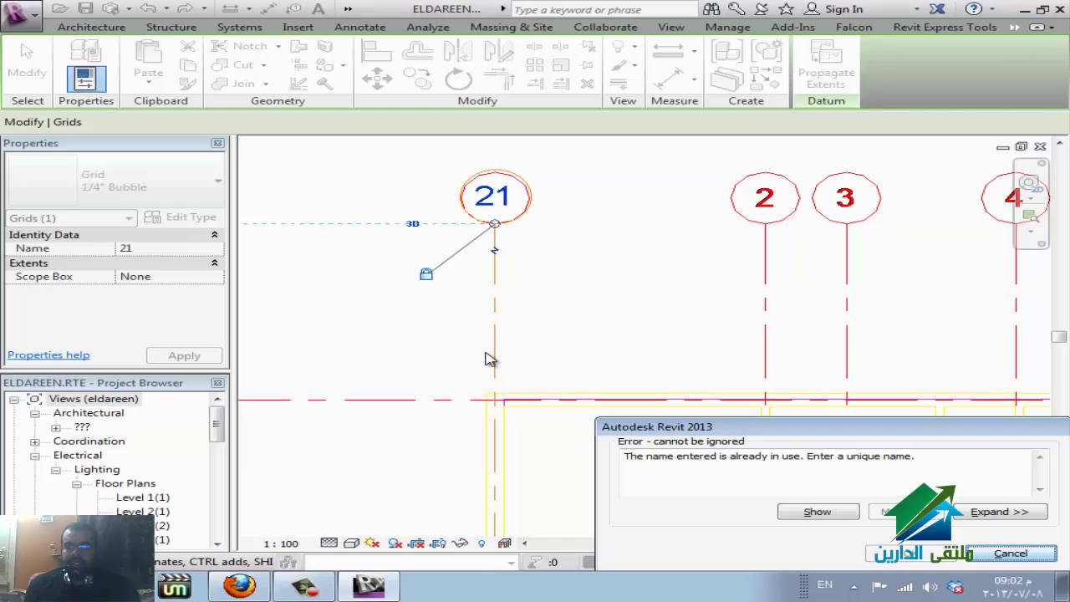
key(Escape)
key(Escape)
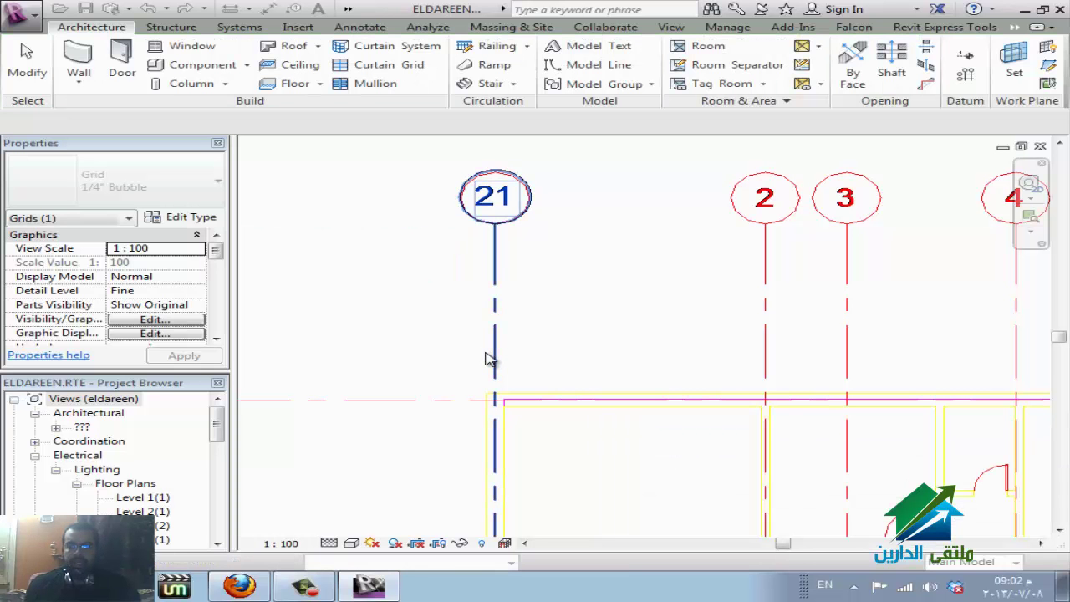
double_click(490, 358)
text(101)
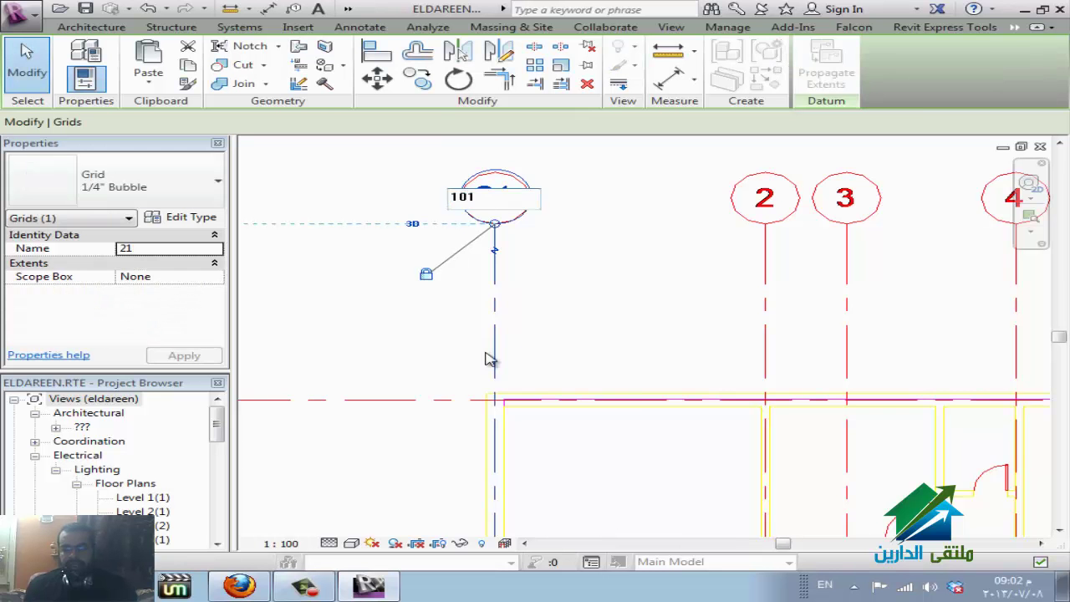
key(Return)
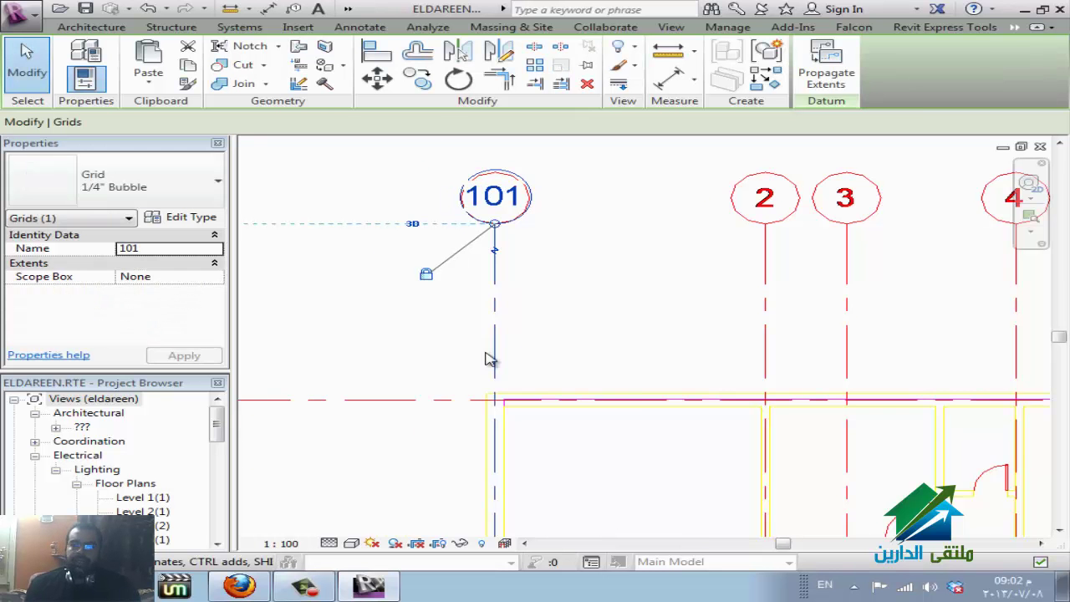
scroll(490, 360, down, 2)
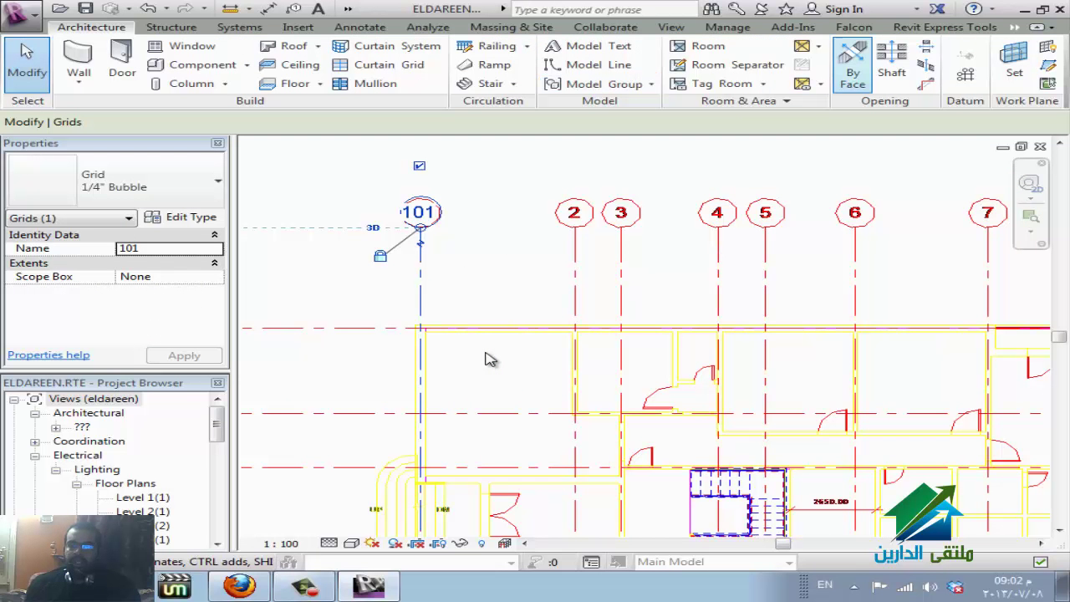
Trace grids 102–107 along DWG grid lines 2 through 7 with Pick Lines
key(g)
key(r)
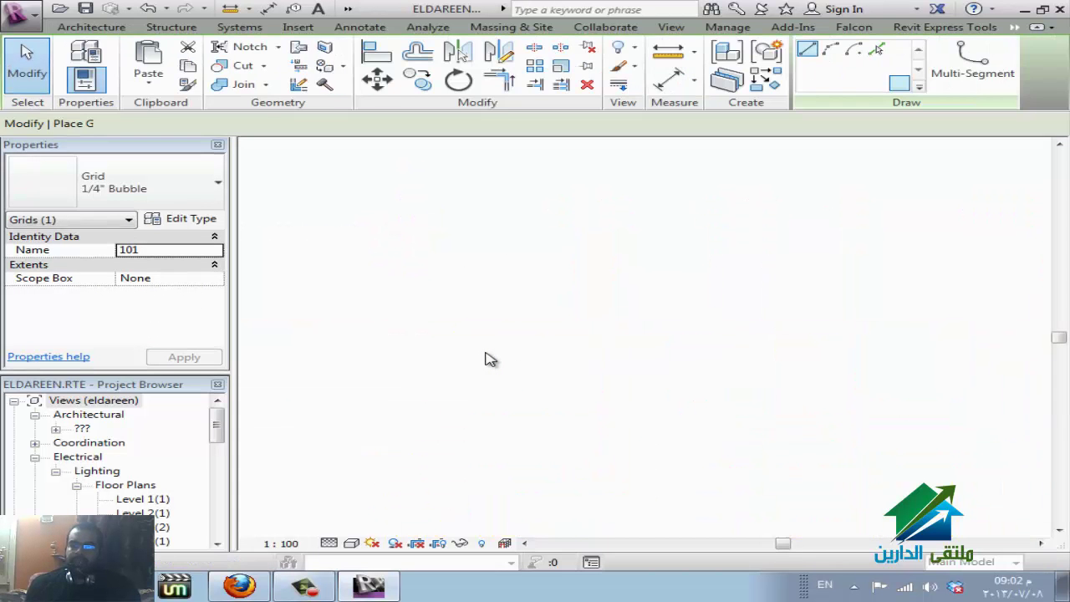
click(877, 49)
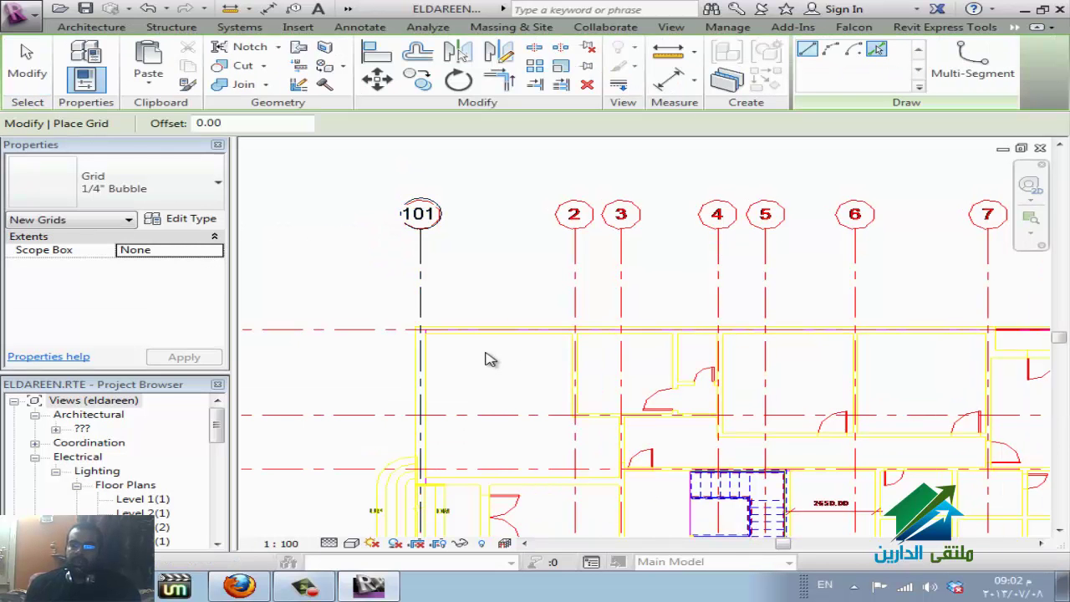
click(575, 381)
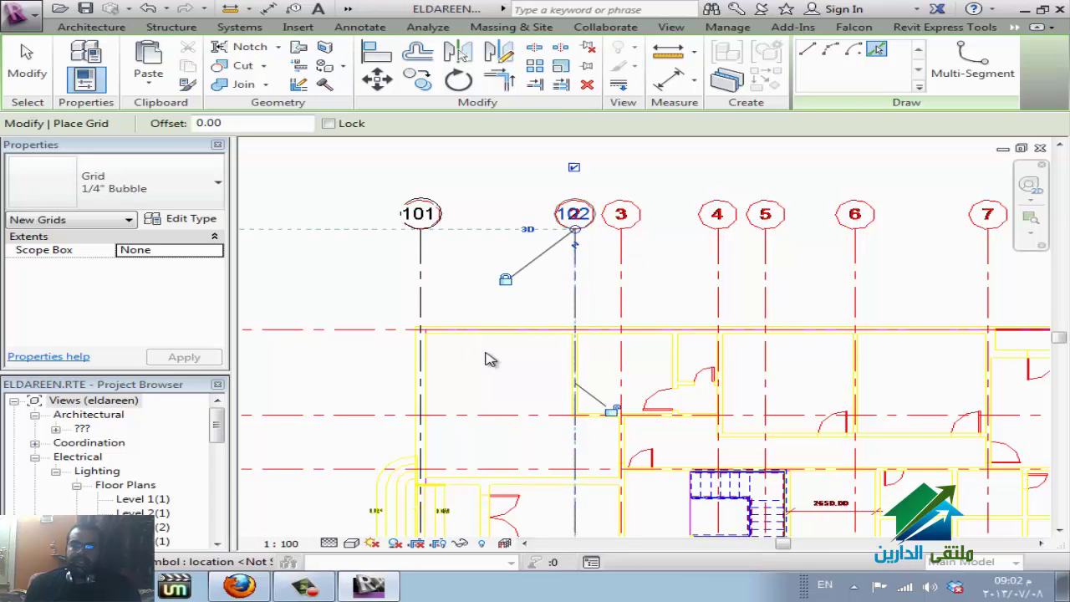
click(622, 381)
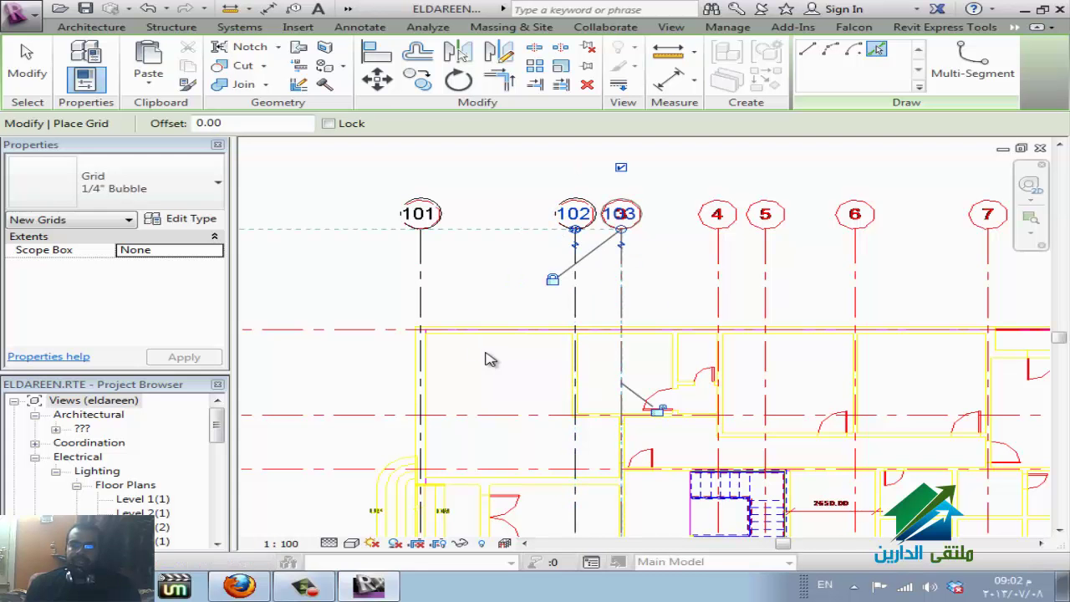
click(718, 380)
click(765, 381)
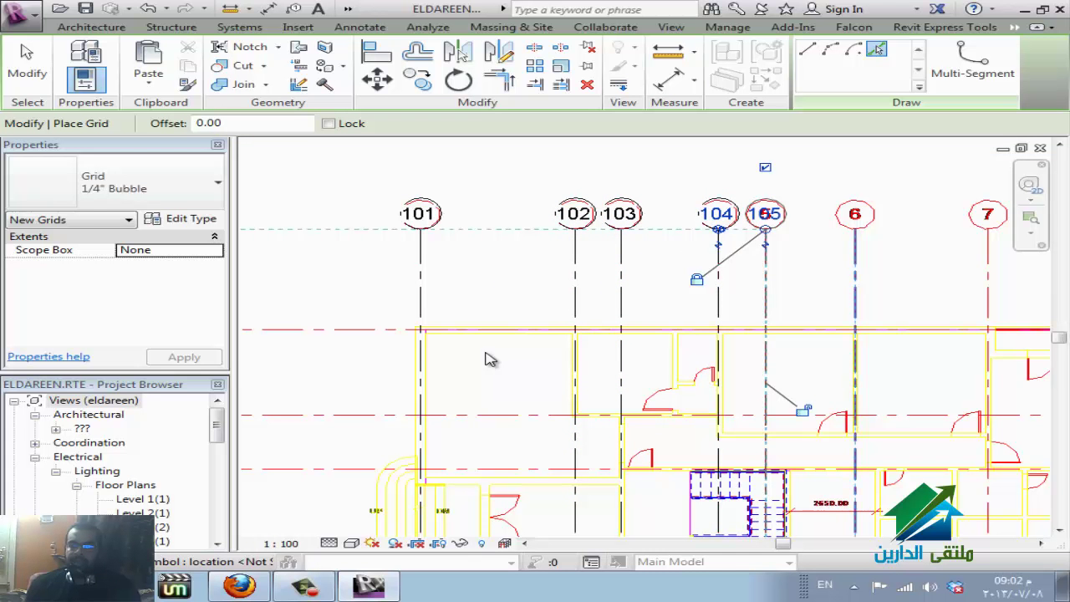
click(854, 380)
click(988, 381)
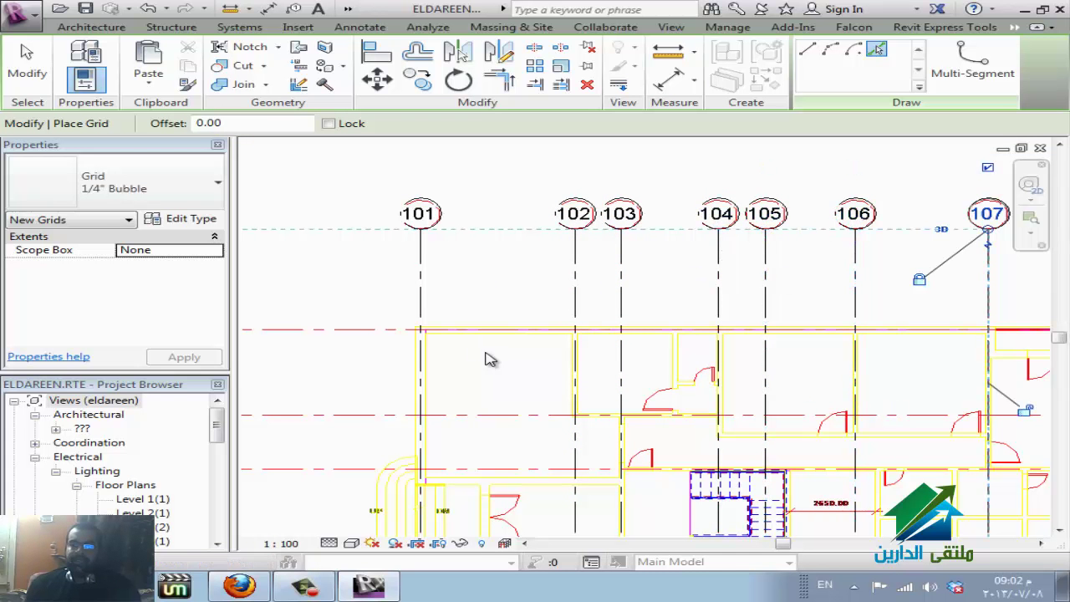
scroll(491, 359, down, 2)
scroll(491, 360, up, 2)
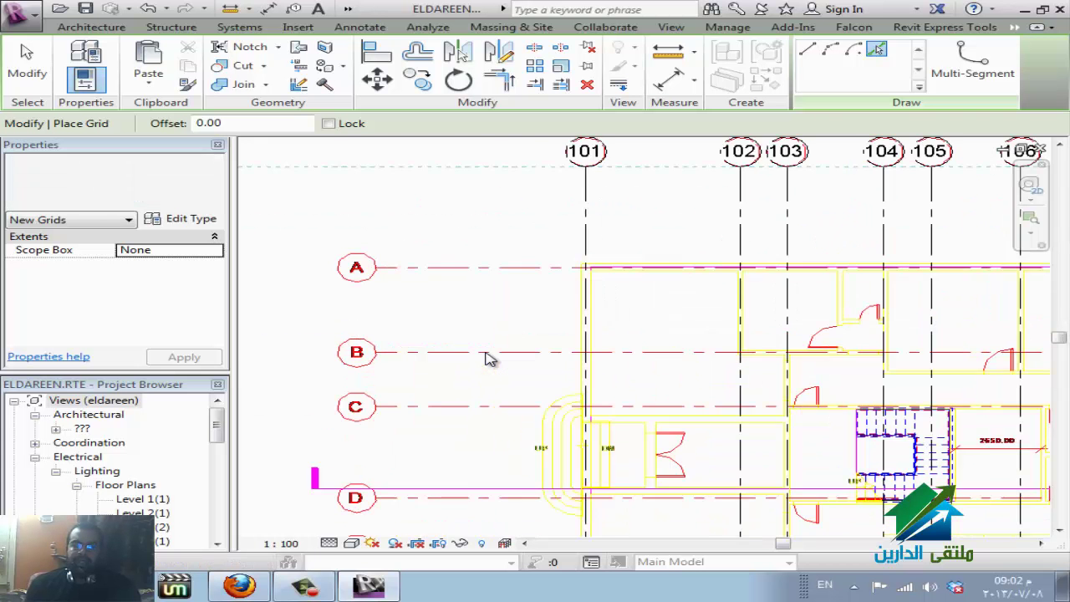
scroll(491, 359, up, 2)
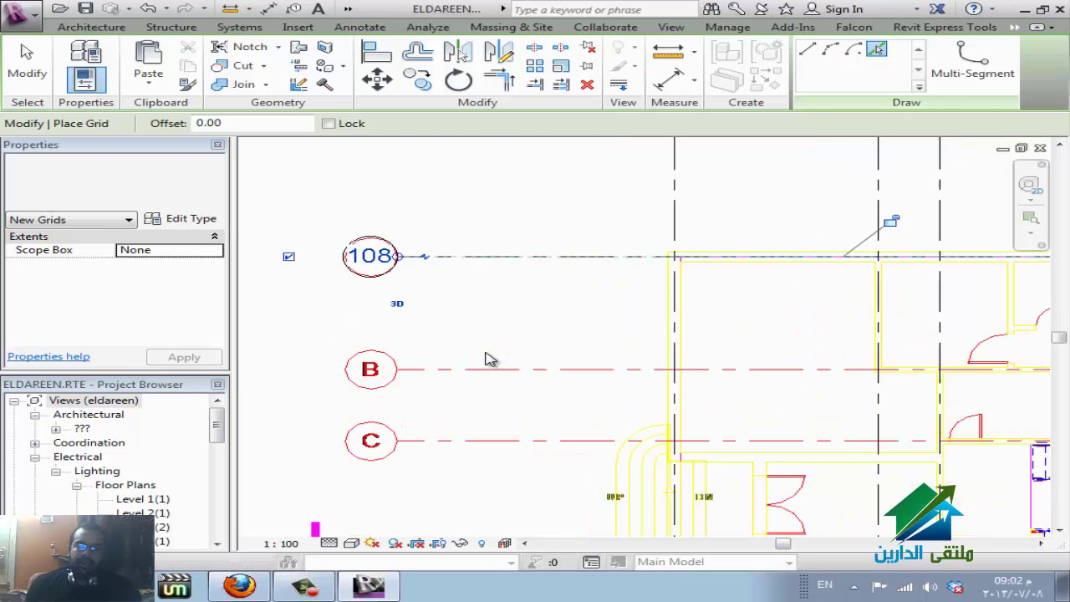
key(Escape)
key(Escape)
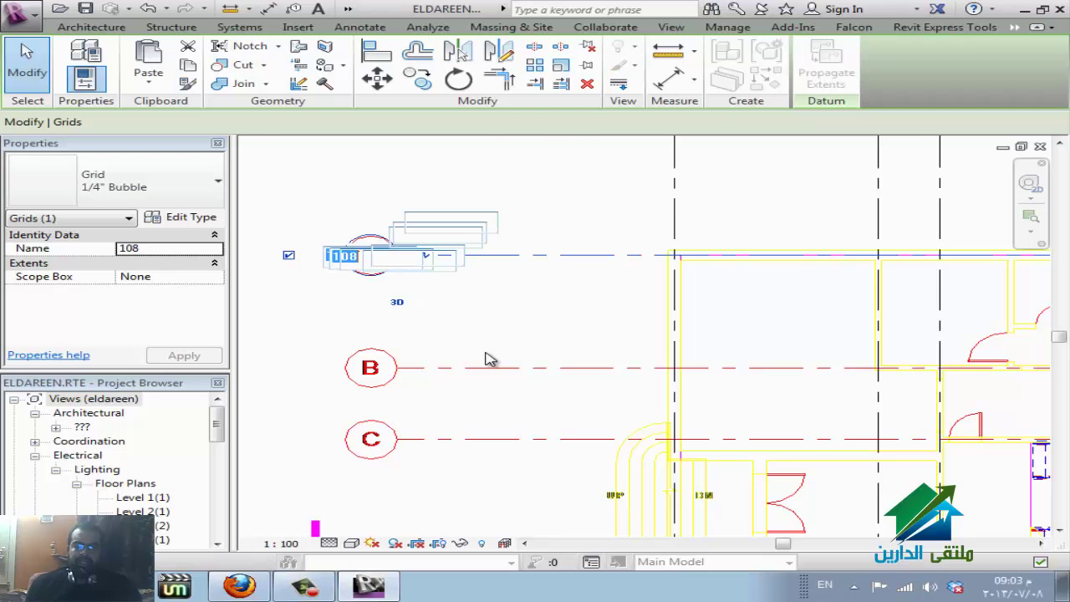
Rename the new horizontal grid along line A from 108 to g
scroll(491, 359, down, 5)
scroll(491, 360, up, 2)
scroll(491, 360, up, 2)
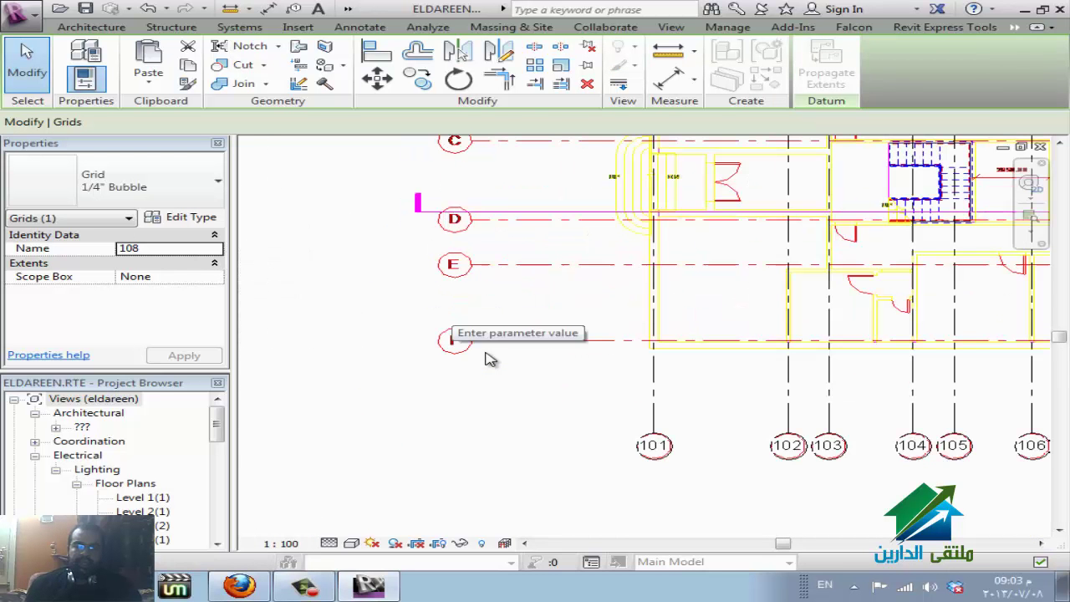
scroll(491, 359, down, 4)
scroll(491, 360, up, 1)
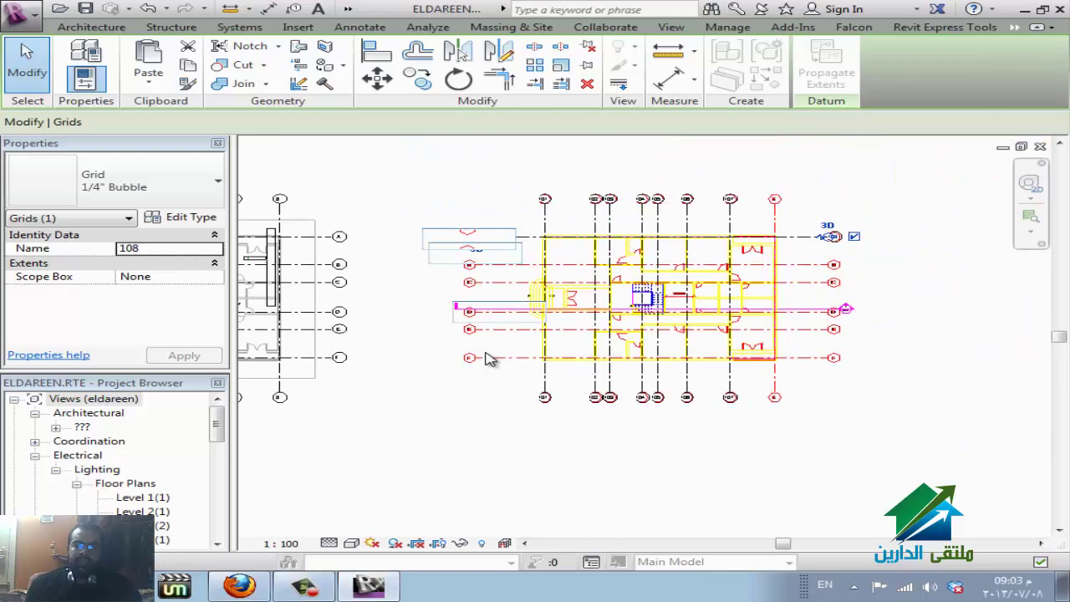
scroll(491, 360, up, 2)
scroll(491, 360, up, 3)
text(g)
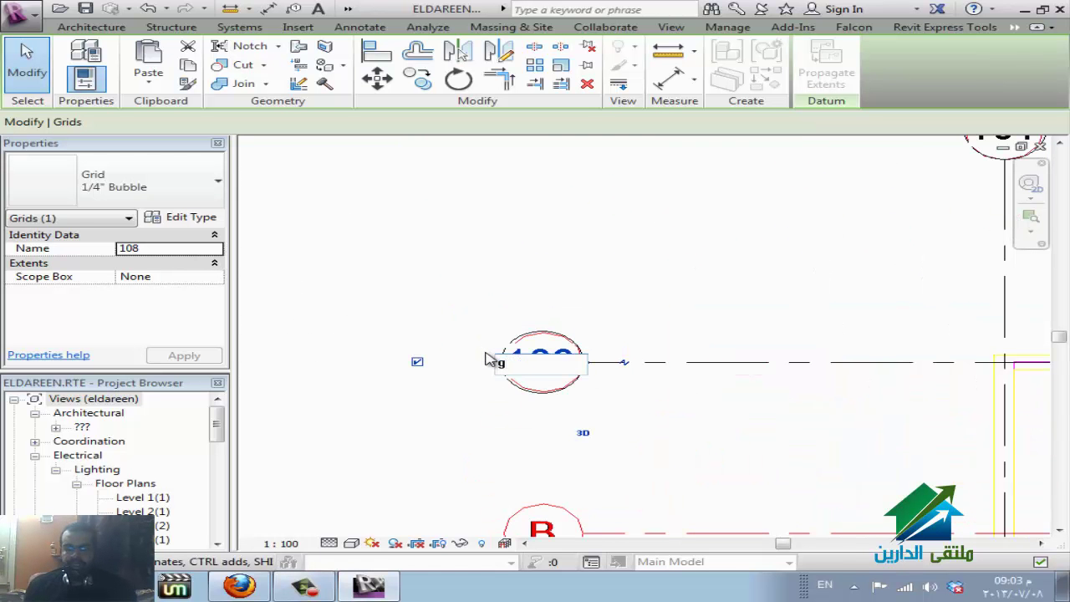
key(Return)
scroll(491, 359, down, 2)
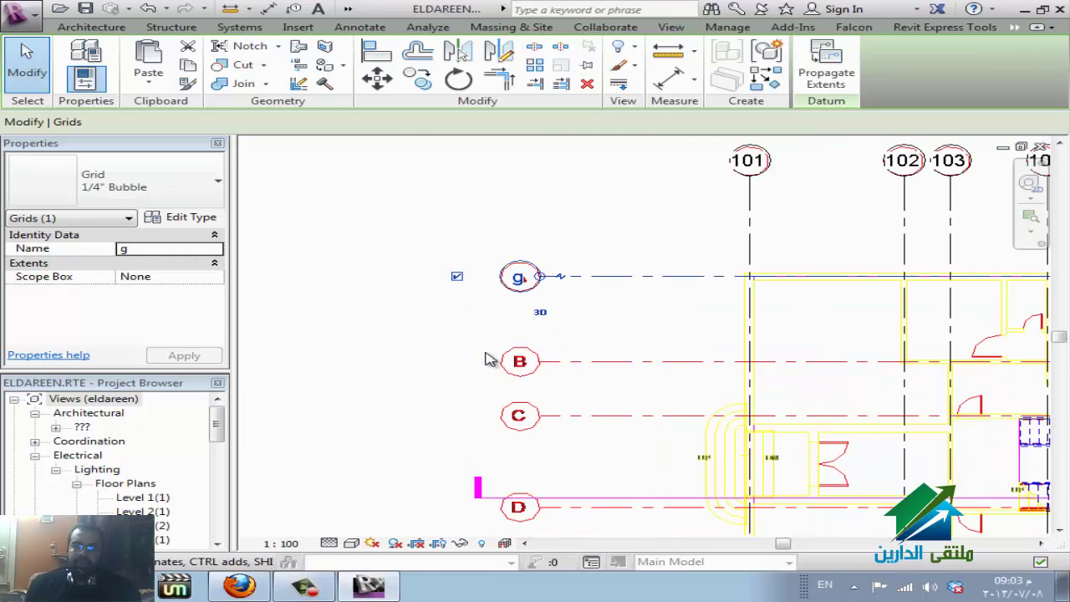
key(Escape)
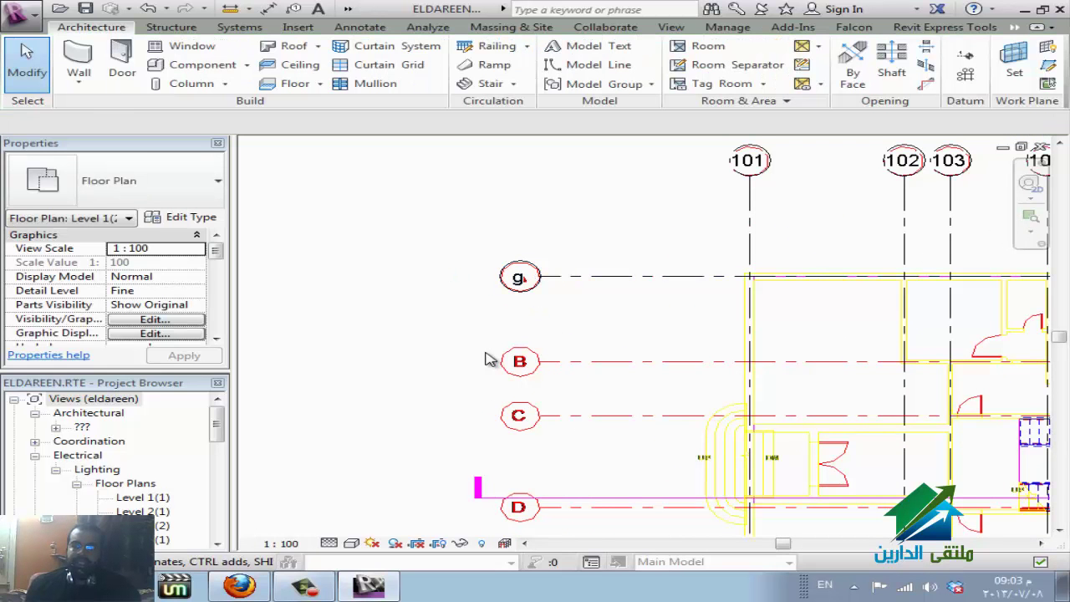
Add lettered grids h, i, j and k along DWG lines B, C, D and E
key(g)
key(r)
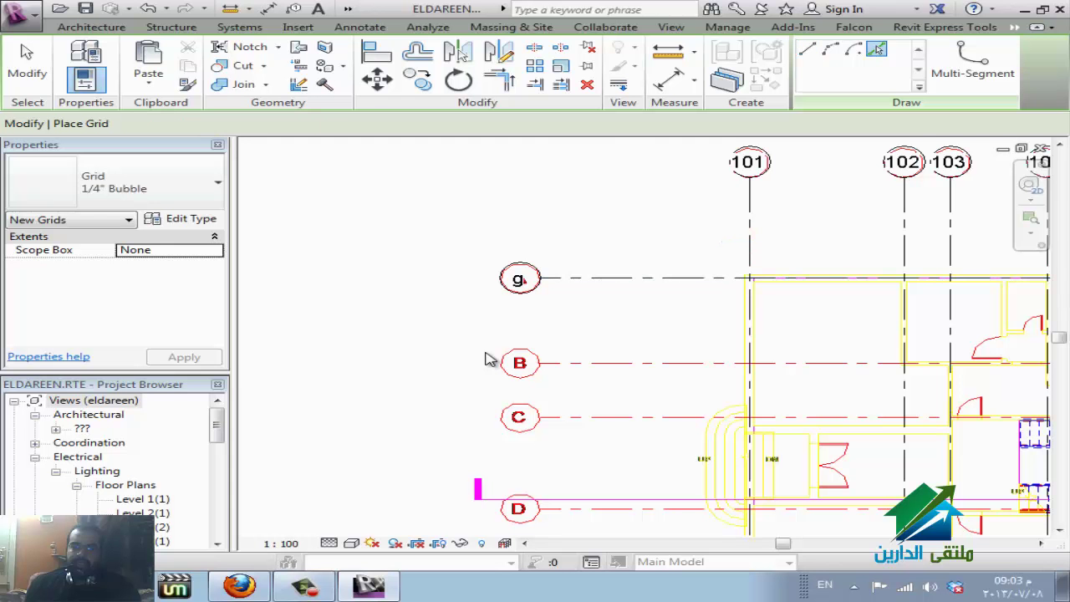
click(487, 357)
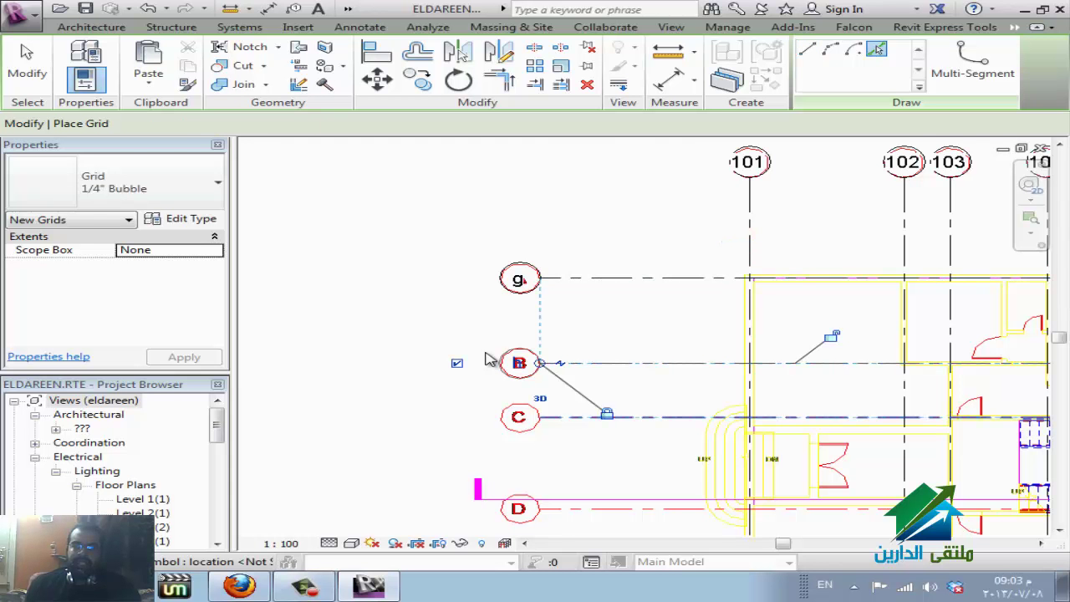
click(487, 356)
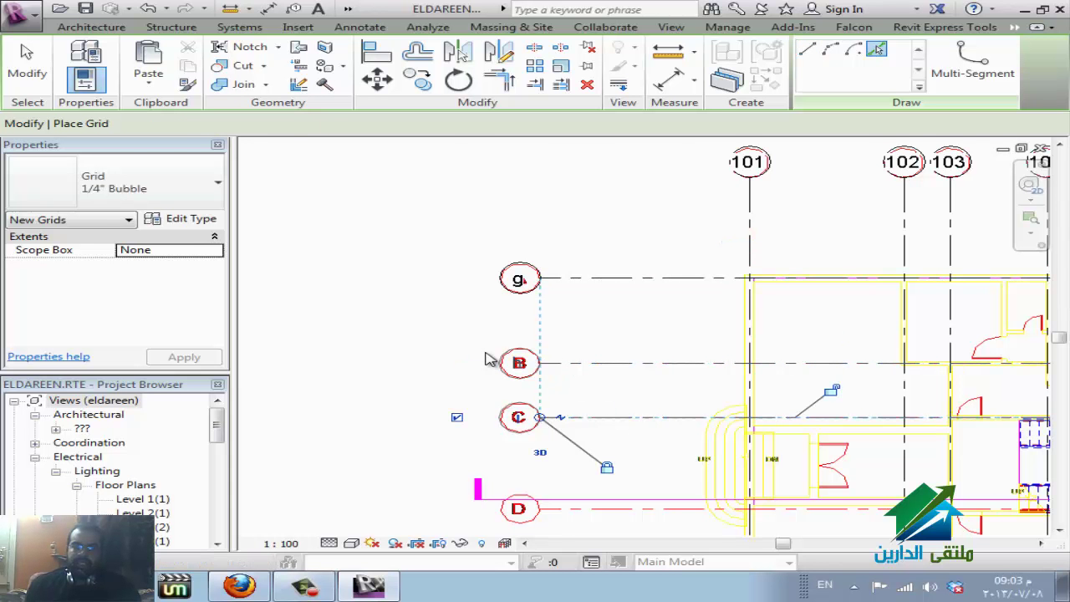
scroll(491, 359, up, 1)
scroll(491, 360, down, 1)
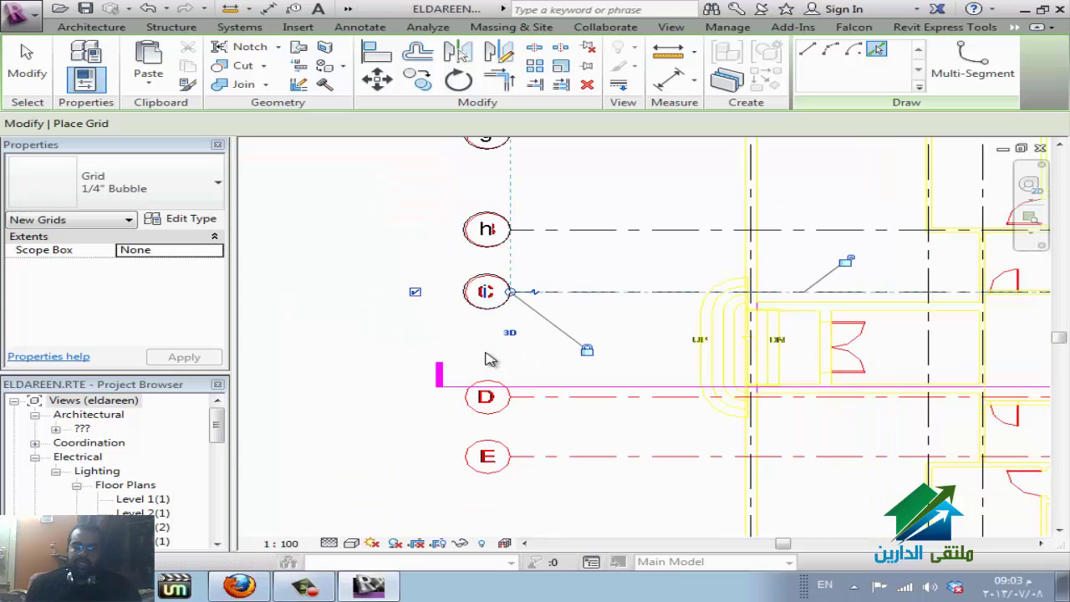
click(491, 359)
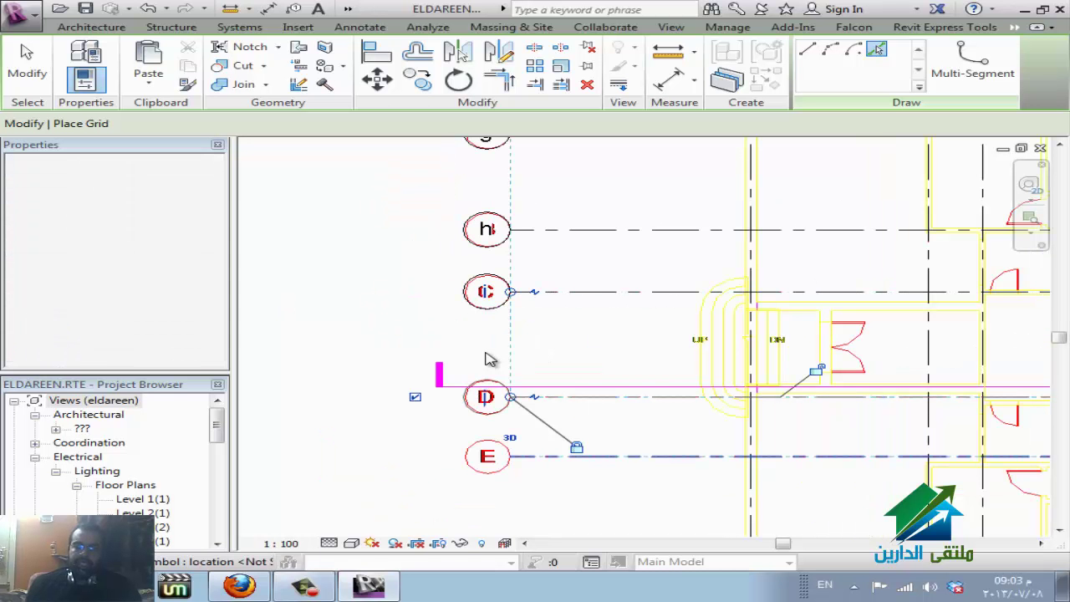
click(491, 359)
scroll(491, 359, down, 3)
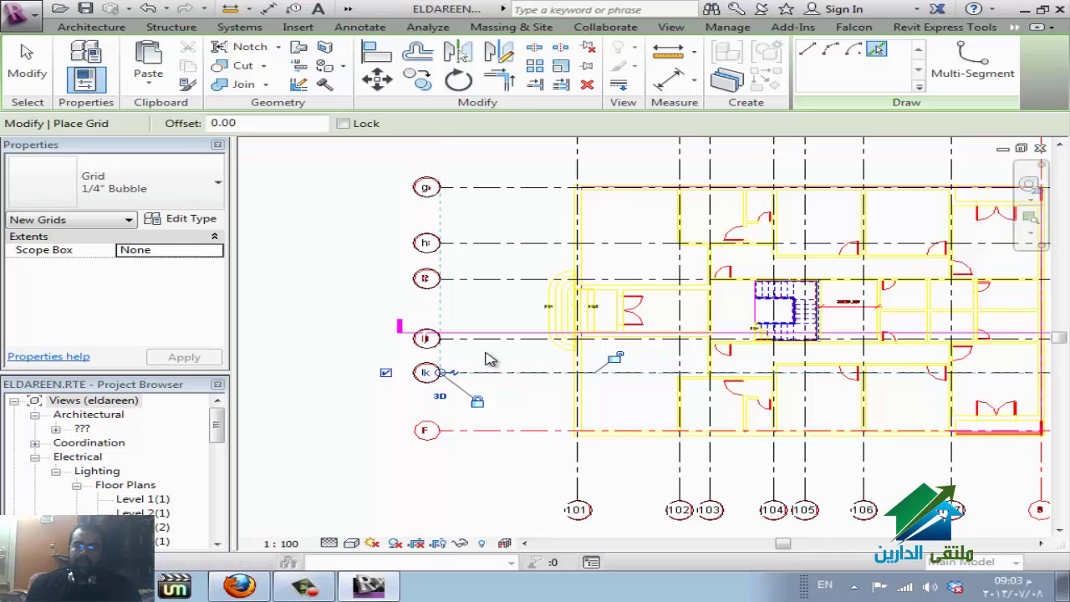
key(Escape)
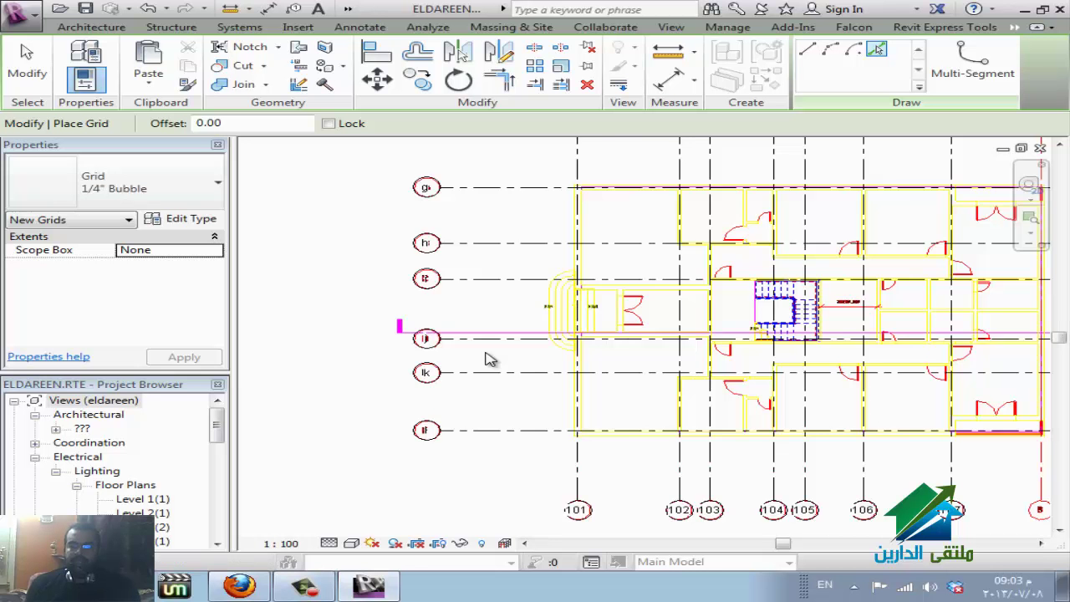
Zoom to fit the whole plan with ZF, then switch to Project1's floor plan
key(z)
key(f)
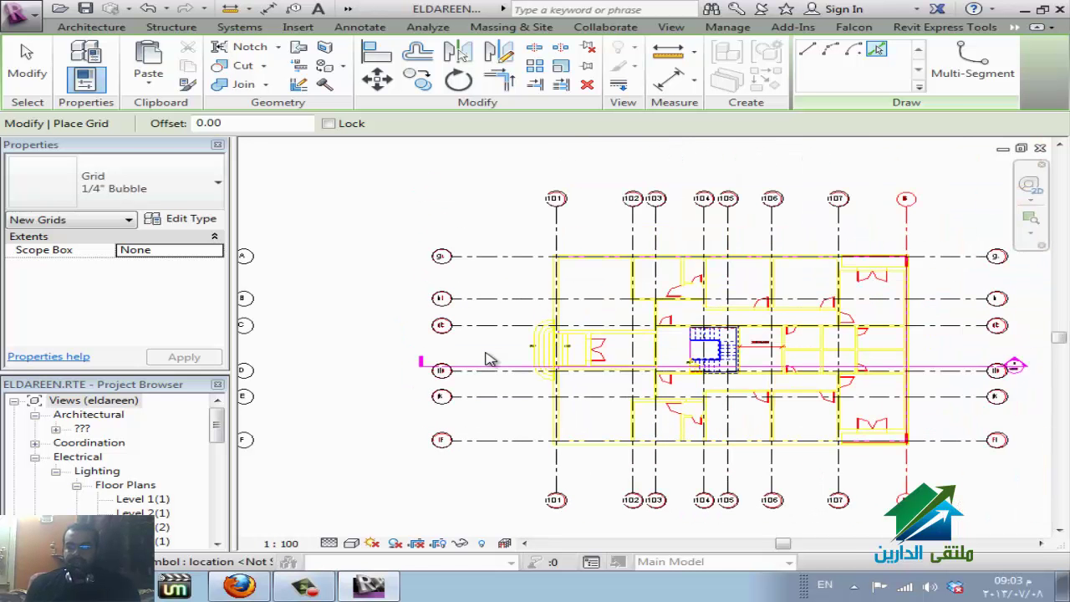
key(Escape)
key(Escape)
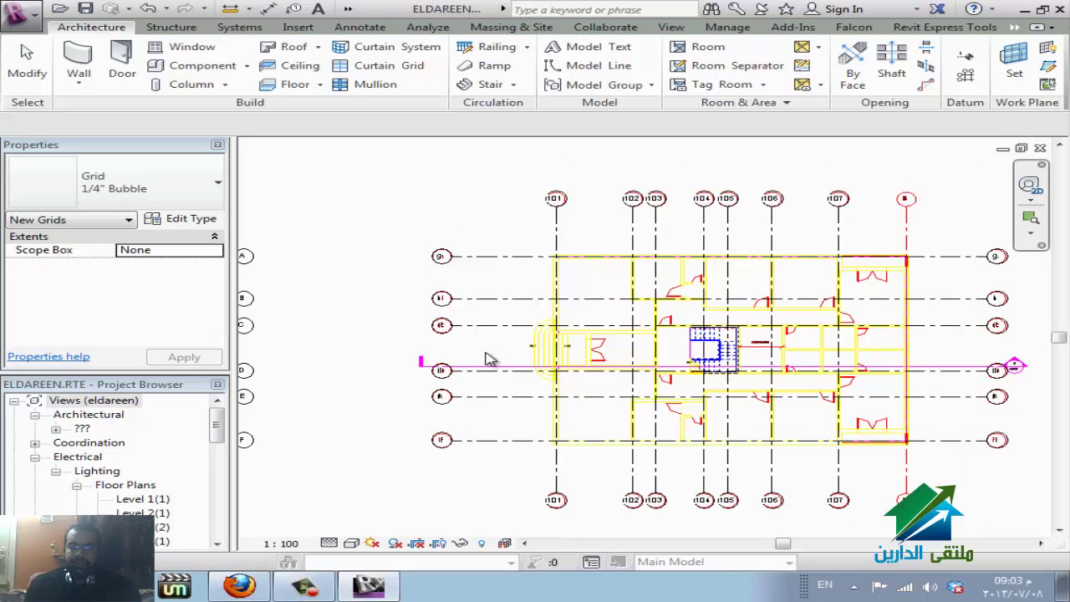
key(ctrl+Tab)
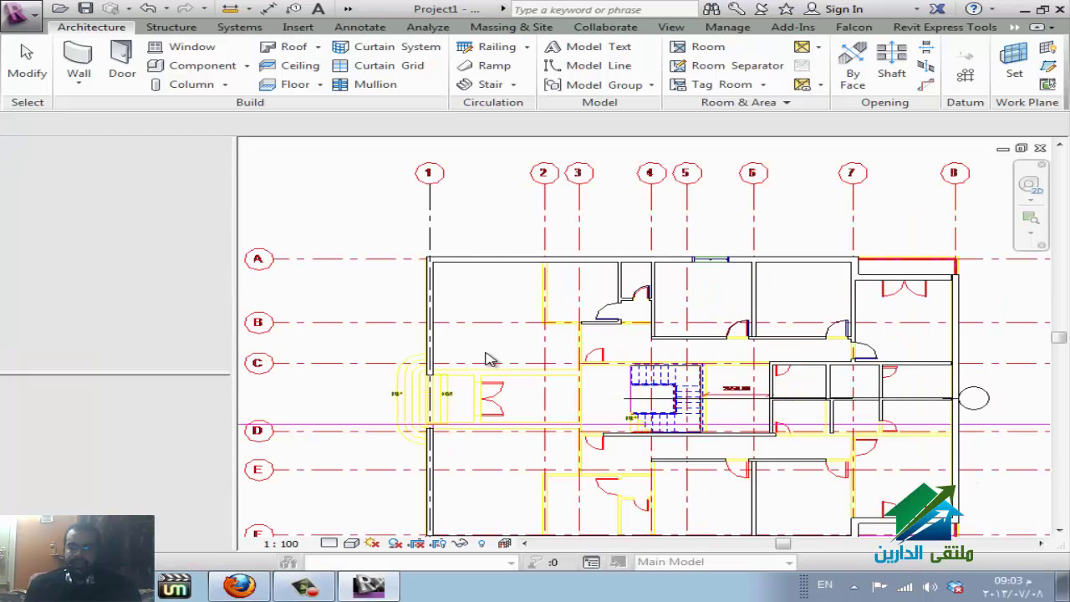
key(alt+Tab)
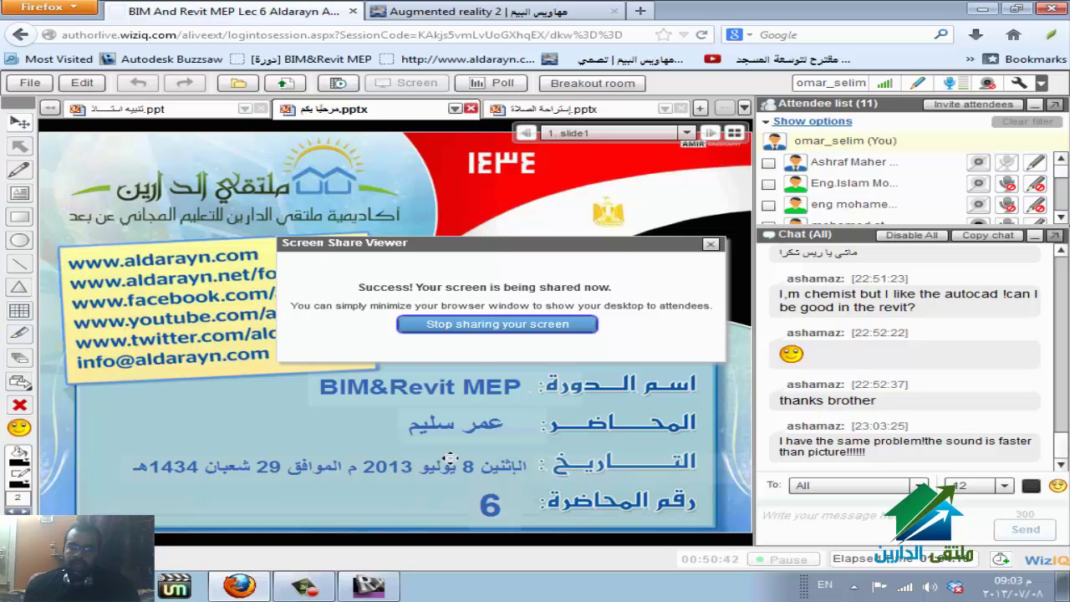
key(alt+Tab)
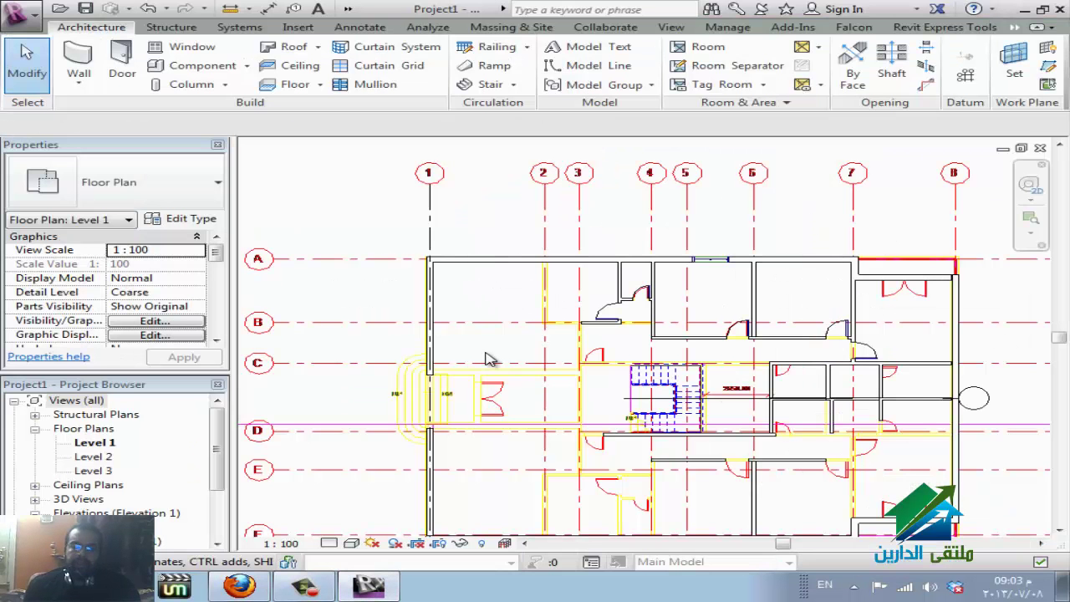
key(z)
key(f)
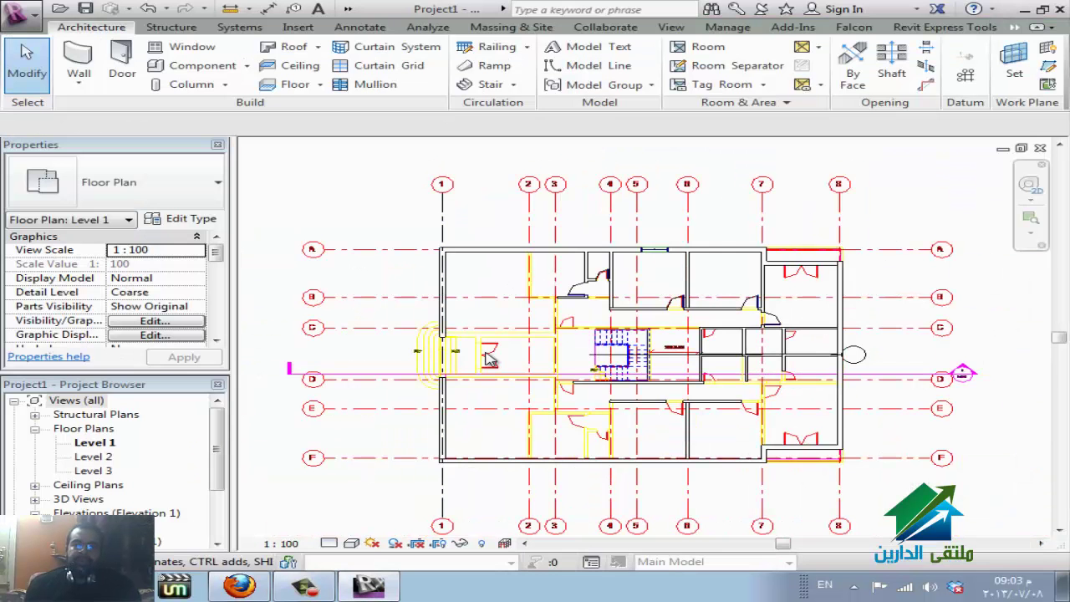
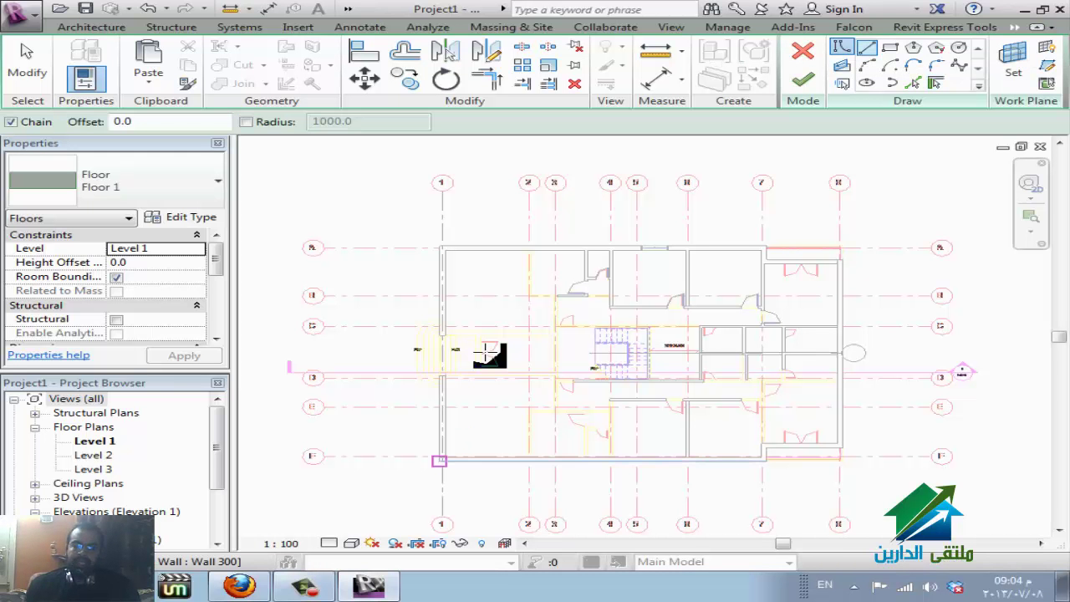
Sketch a Level 1 floor boundary around the exterior walls and angled bottom bay, then finish it
click(440, 458)
click(440, 243)
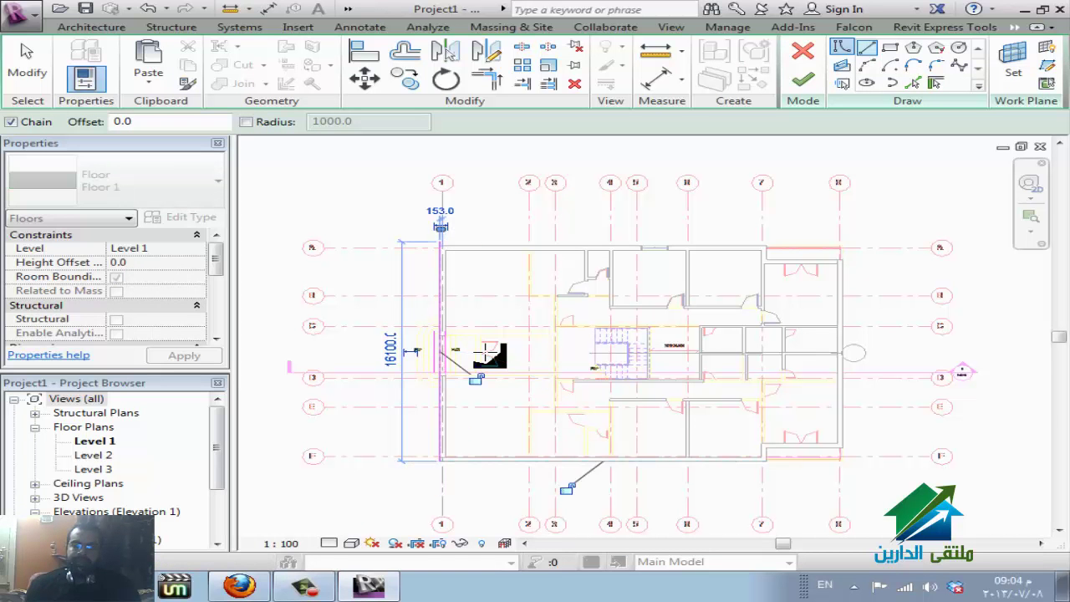
click(842, 242)
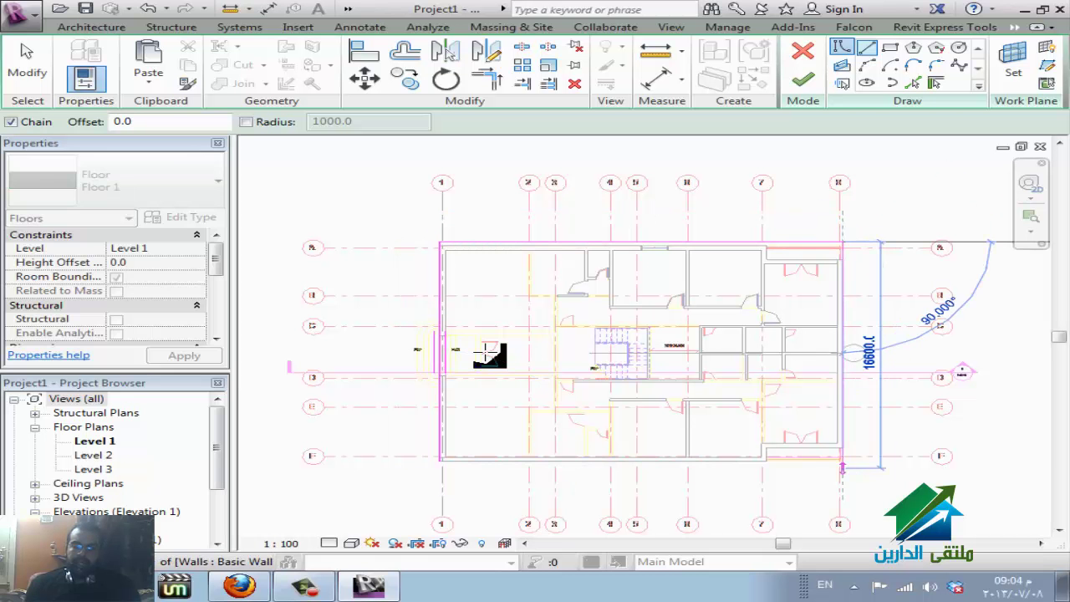
click(842, 468)
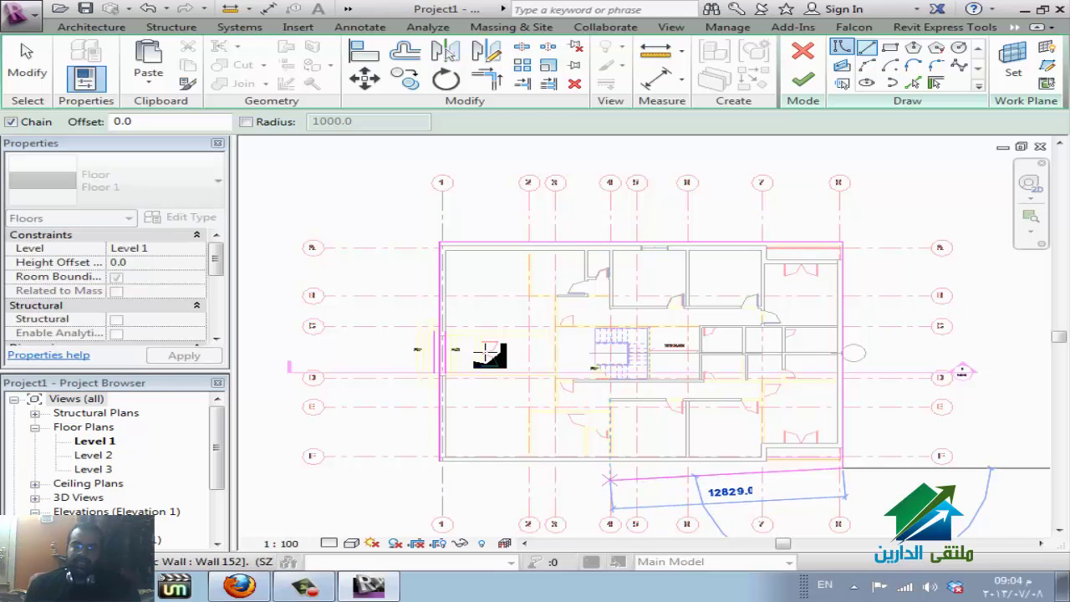
click(608, 467)
click(596, 496)
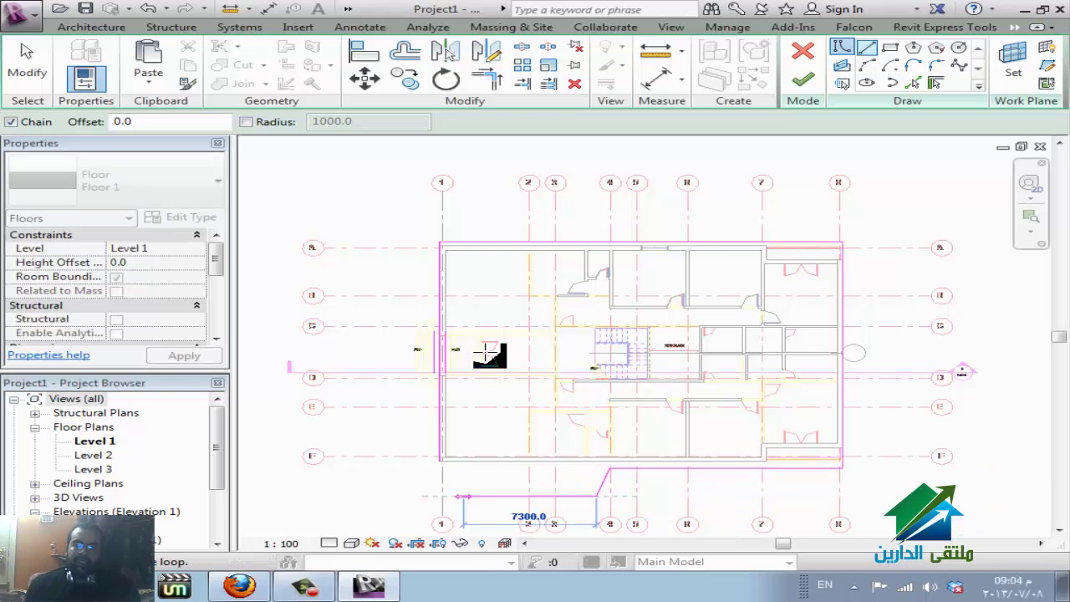
click(462, 496)
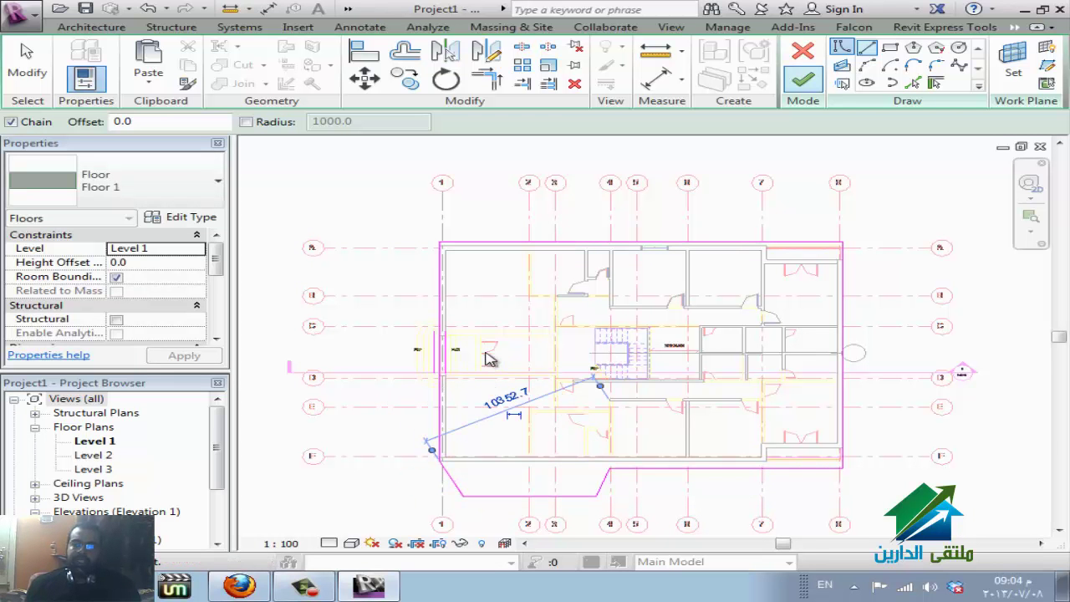
key(Return)
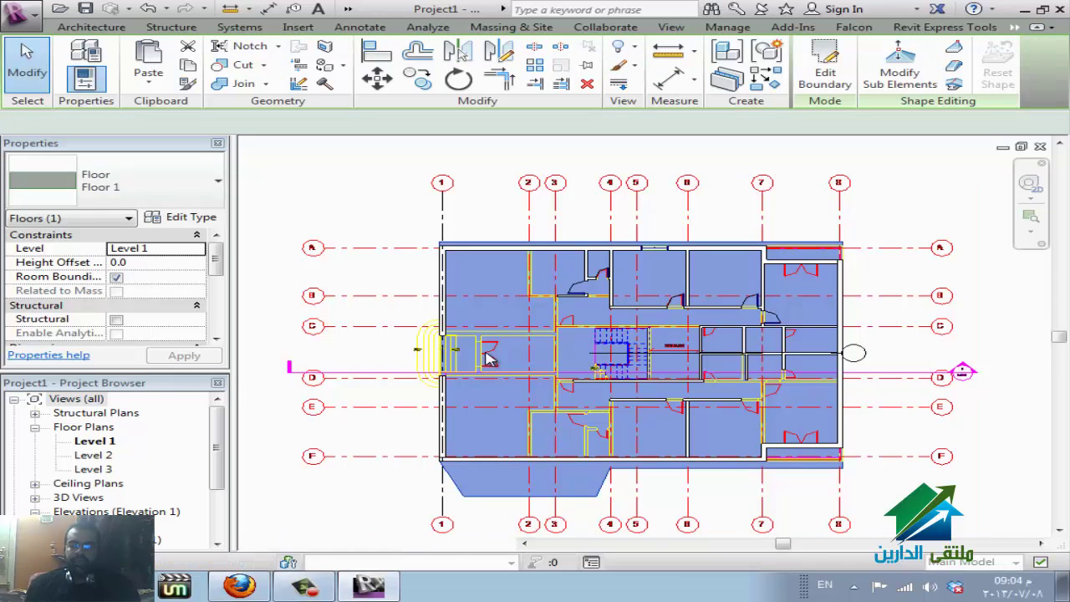
double_click(489, 358)
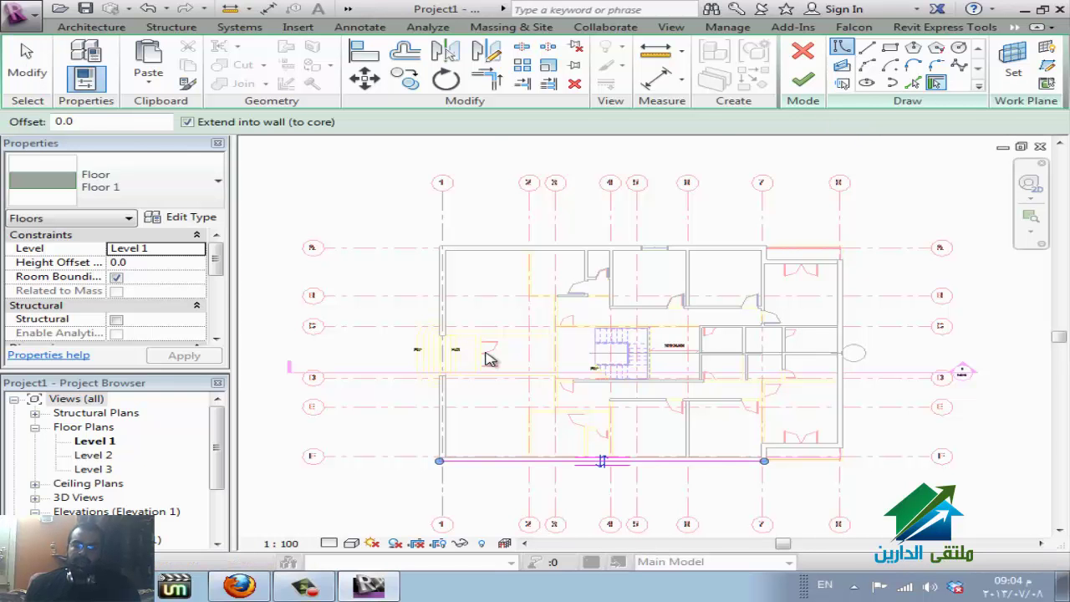
Zoom around the floor boundary sketch and switch to Trim/Extend to Corner (TR)
scroll(489, 358, up, 3)
scroll(489, 358, up, 2)
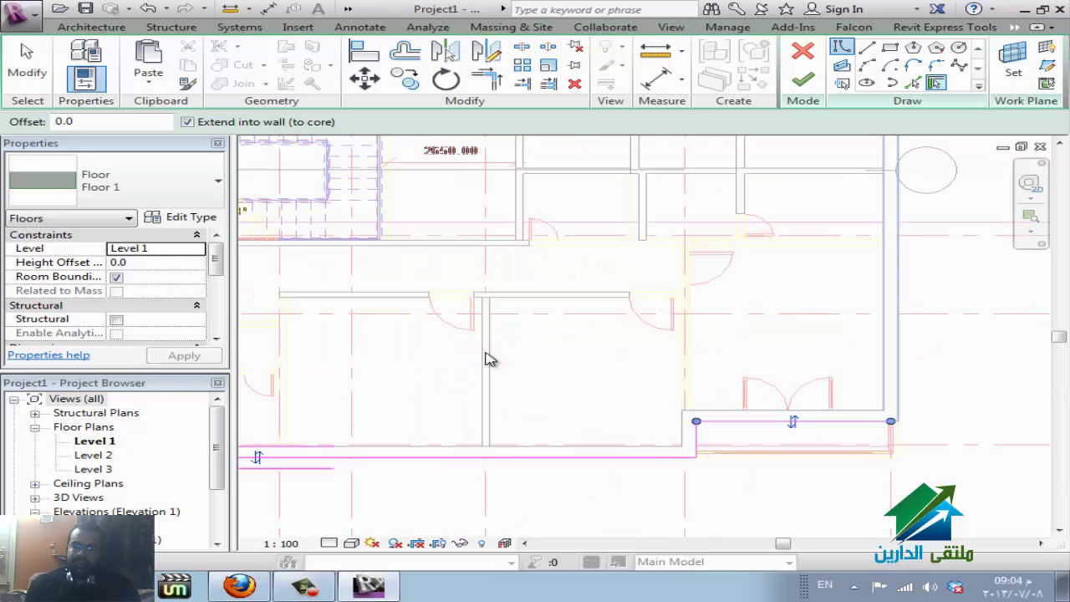
scroll(489, 358, down, 5)
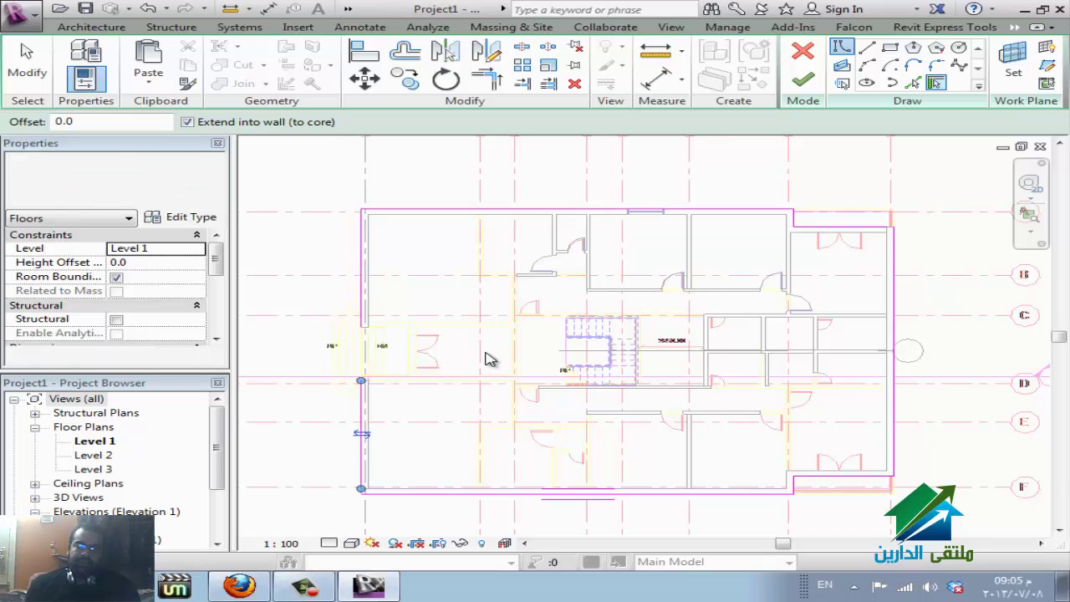
scroll(489, 358, up, 5)
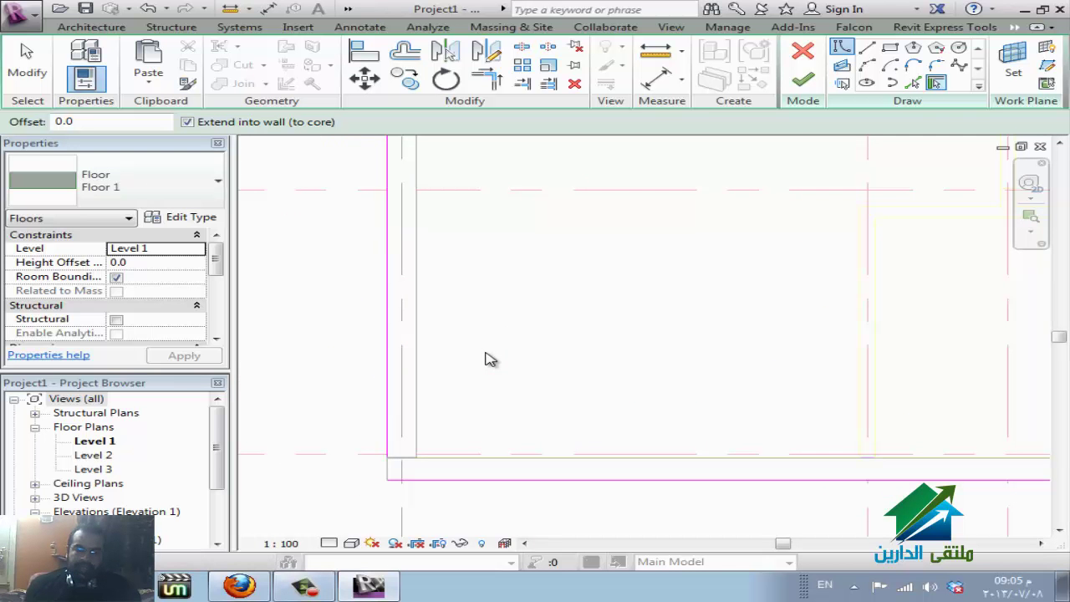
key(Escape)
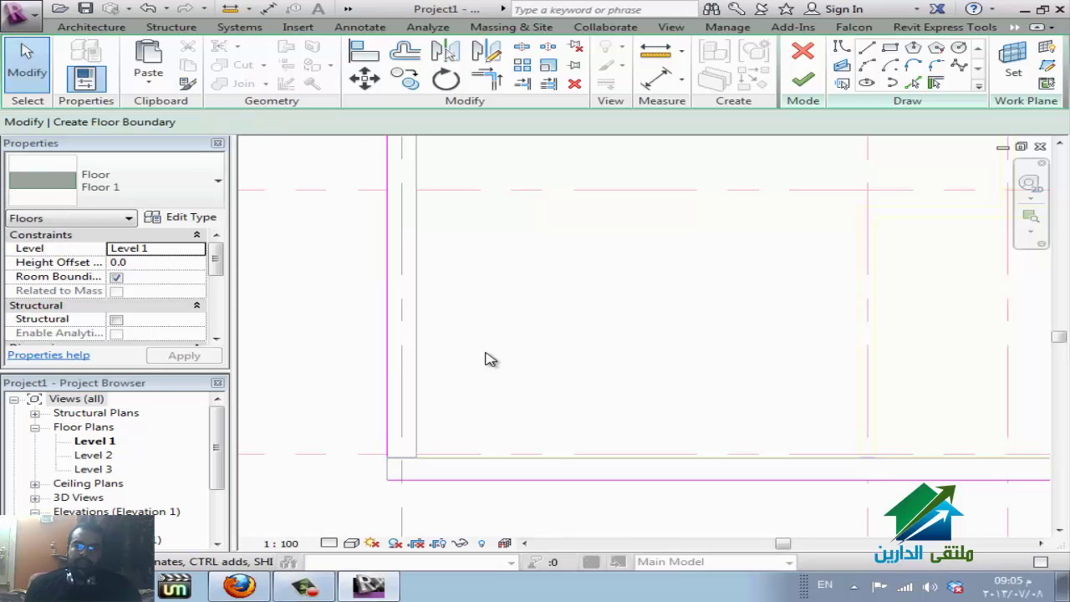
key(t)
key(r)
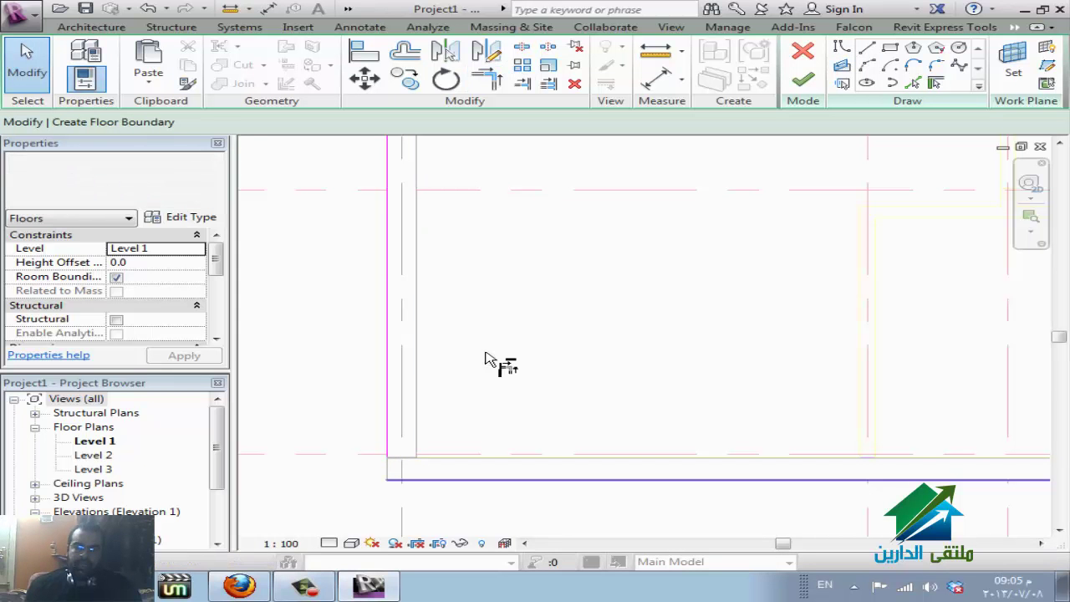
Delete the lower-left boundary line from the floor sketch
scroll(486, 353, down, 2)
scroll(486, 353, down, 2)
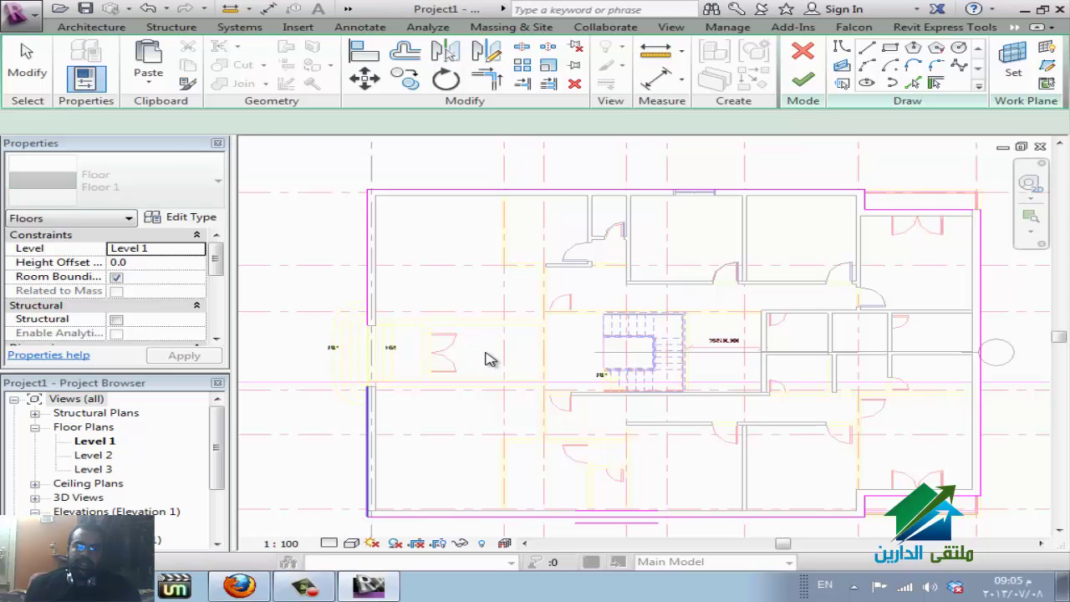
key(Escape)
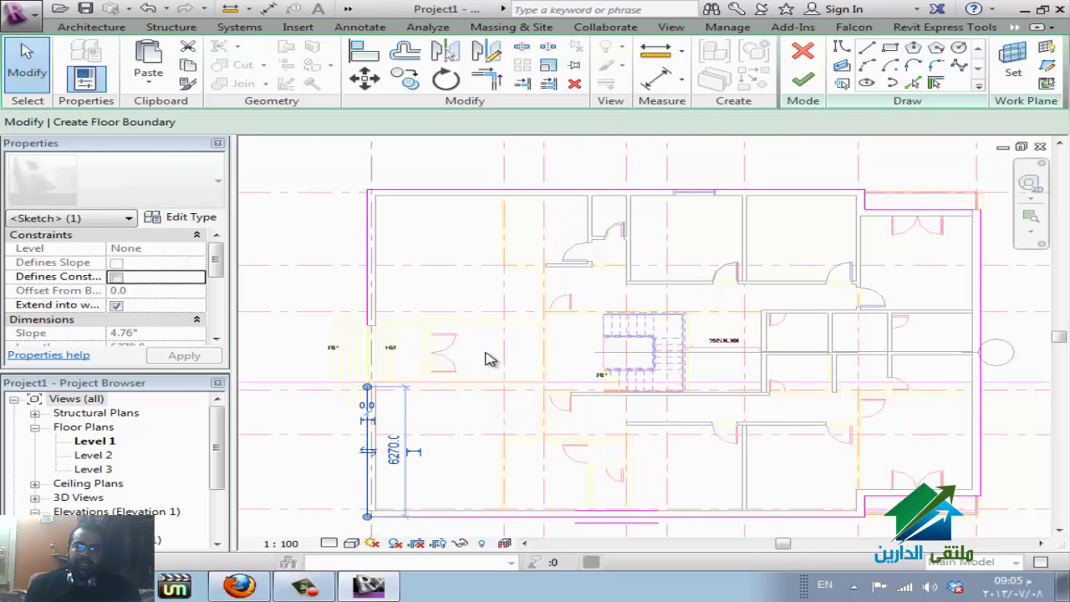
key(Delete)
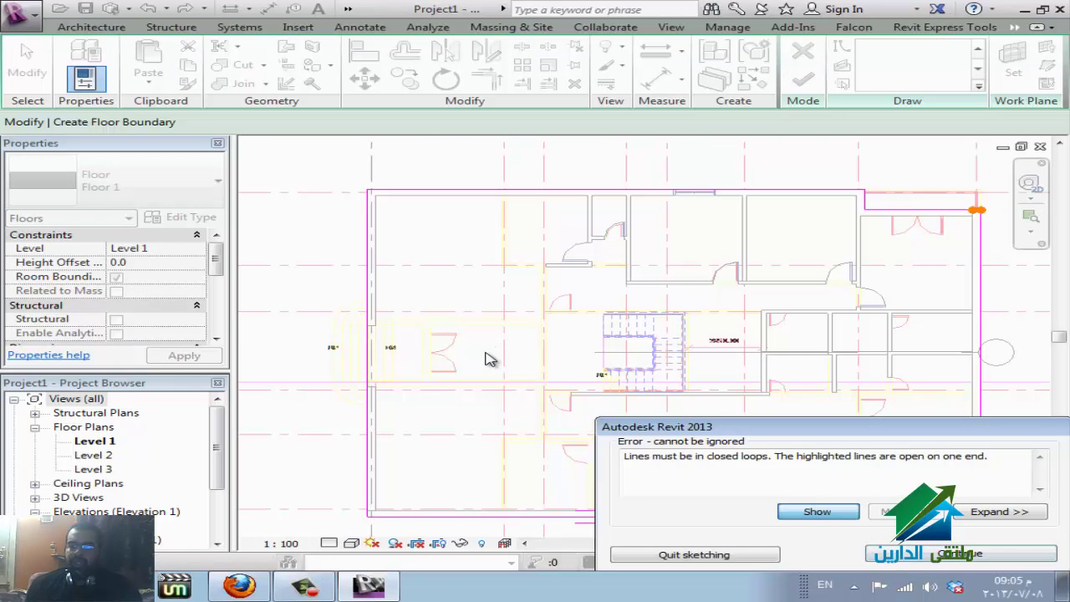
Dismiss the closed-loop error, close the open corner with TR, and finish the floor sketch
key(Return)
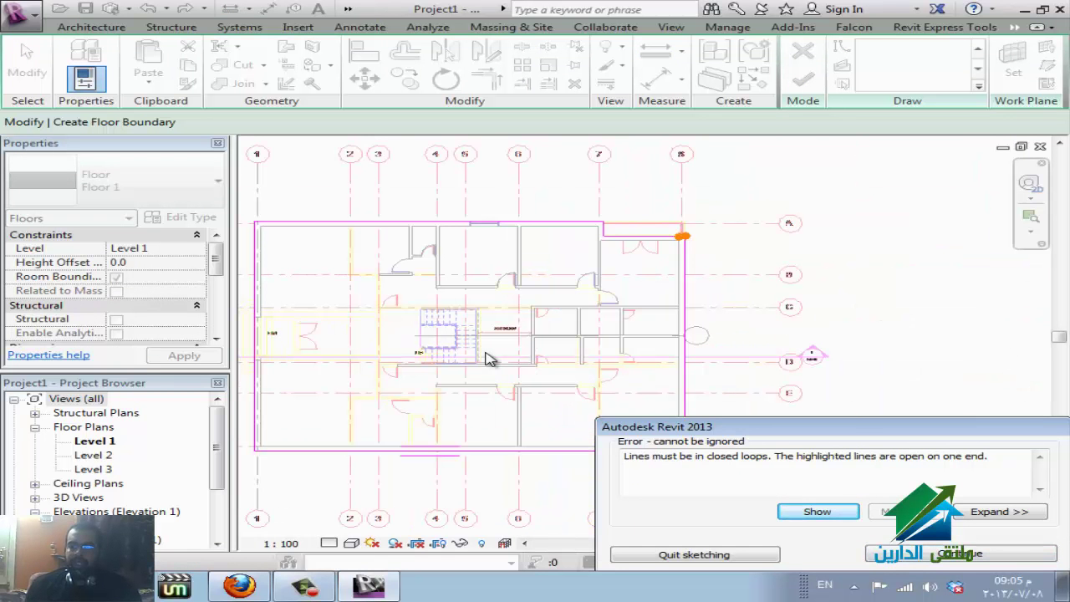
key(Escape)
scroll(489, 360, up, 3)
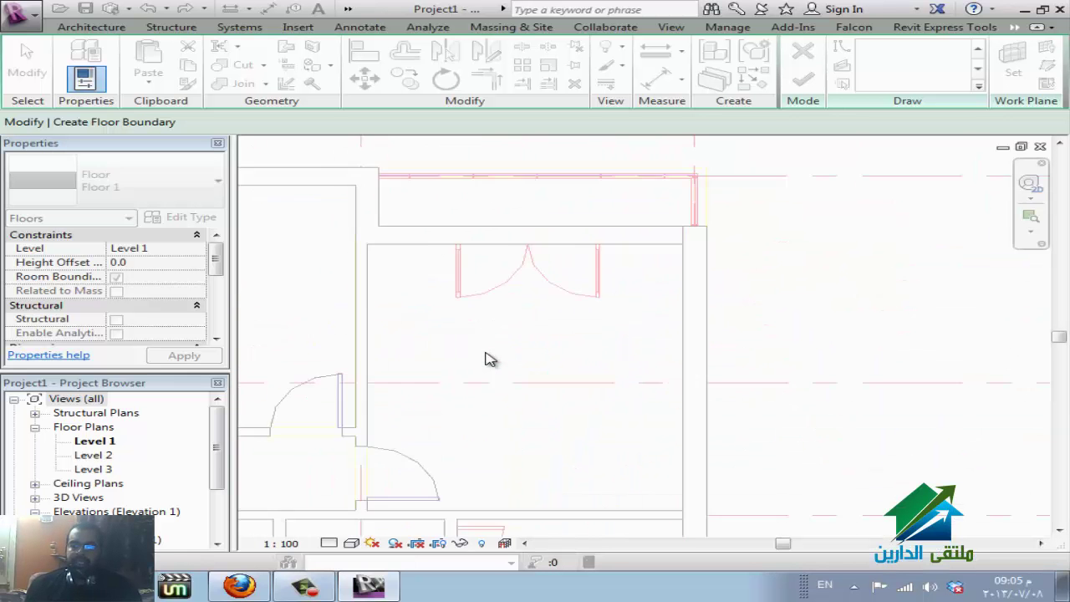
scroll(489, 360, up, 1)
scroll(489, 359, up, 2)
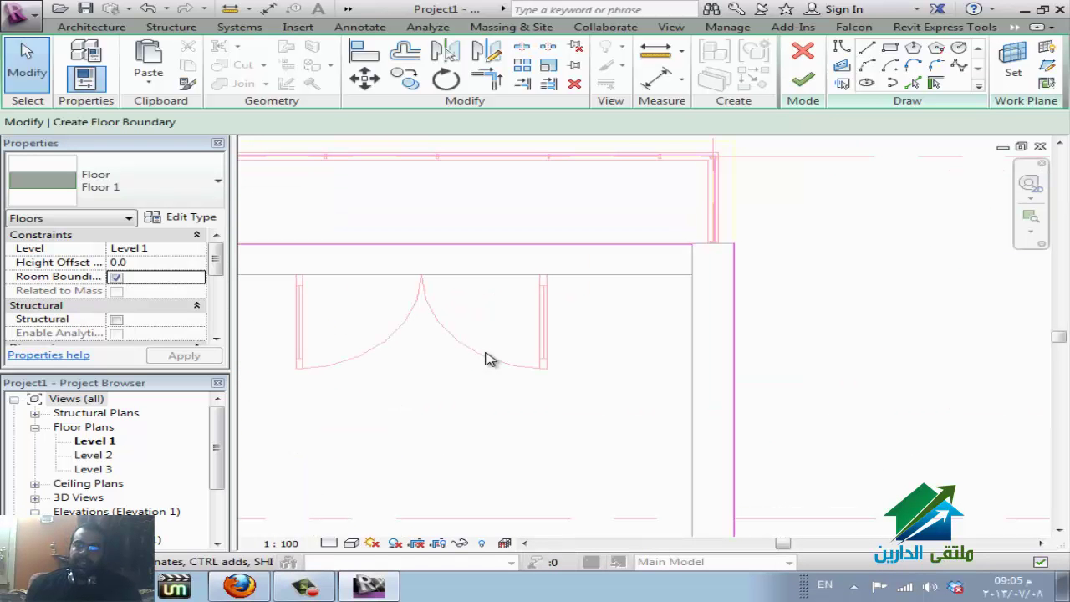
key(t)
key(r)
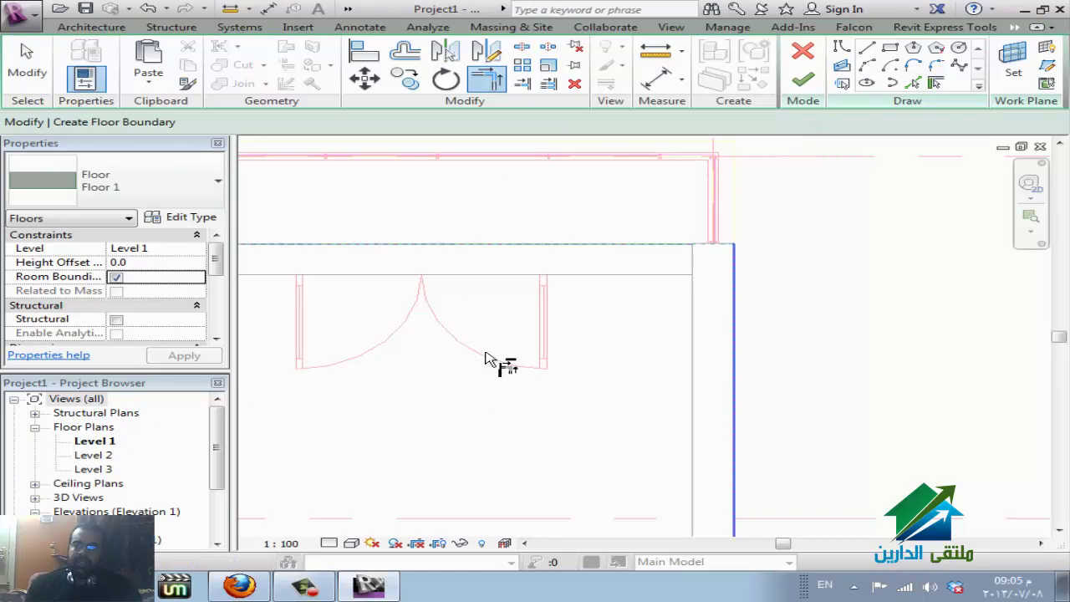
key(Escape)
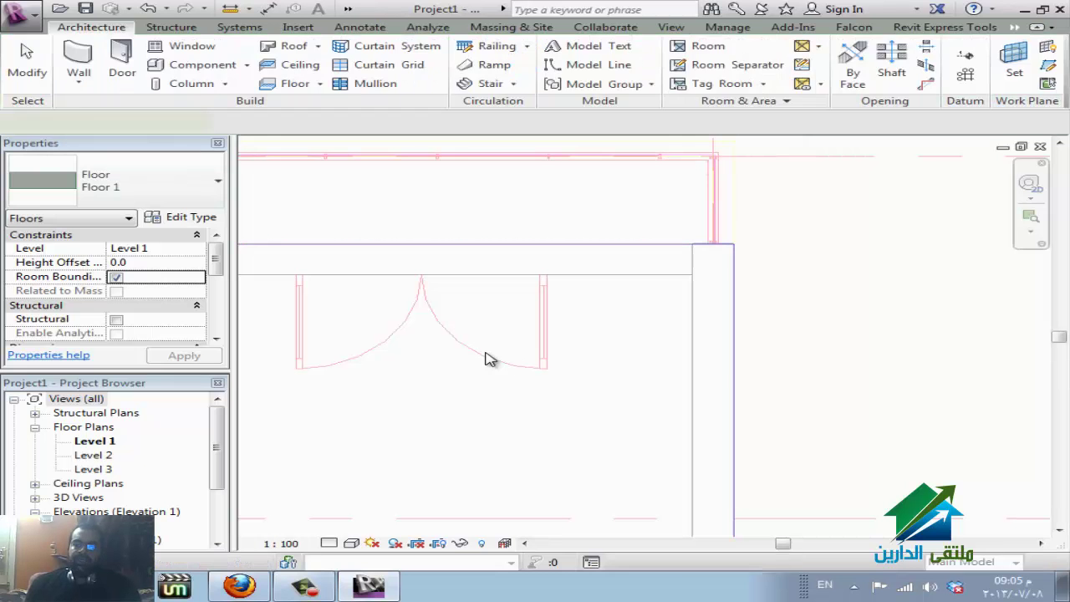
Select the finished floor to check it, then clear the selection
double_click(491, 360)
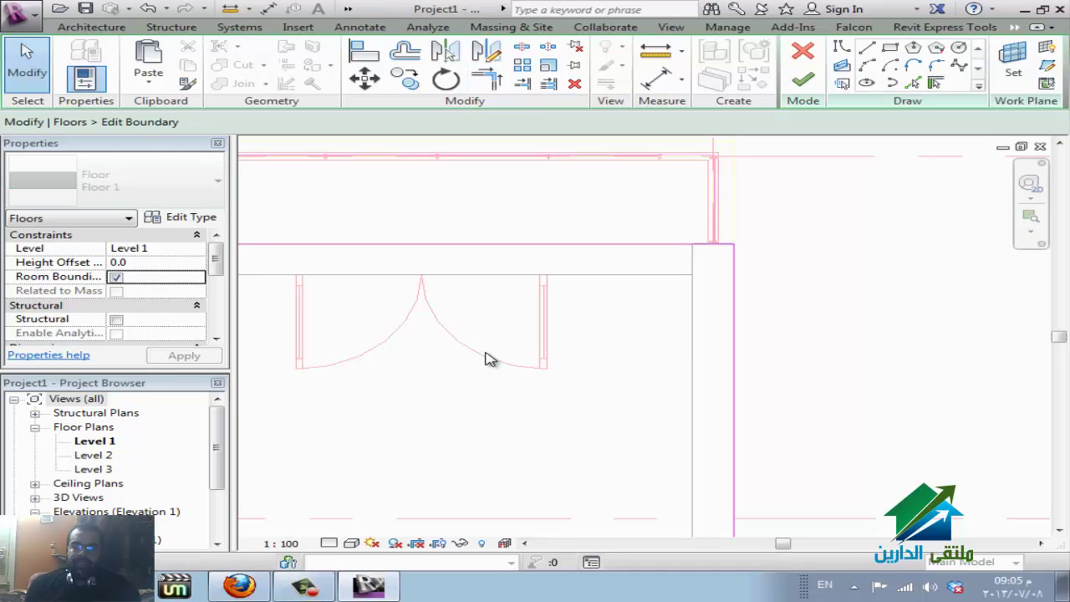
key(Escape)
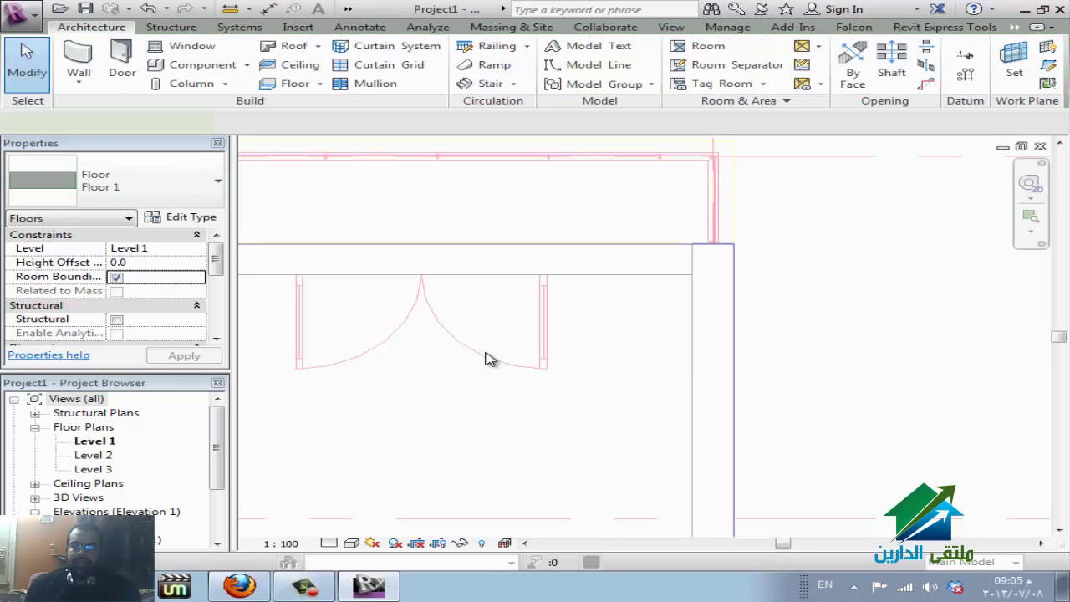
click(491, 360)
key(Escape)
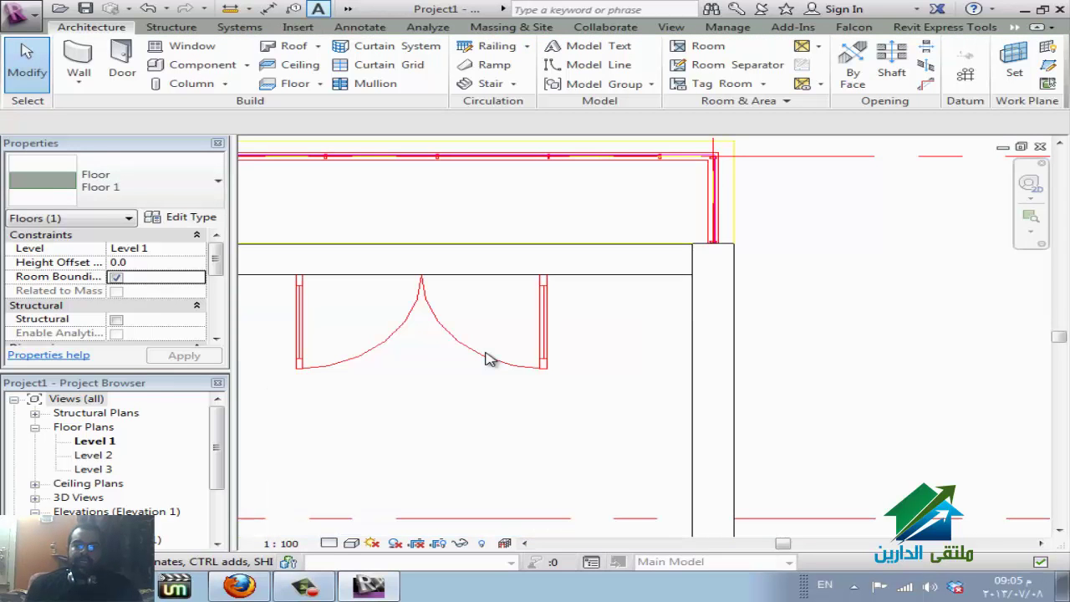
key(Escape)
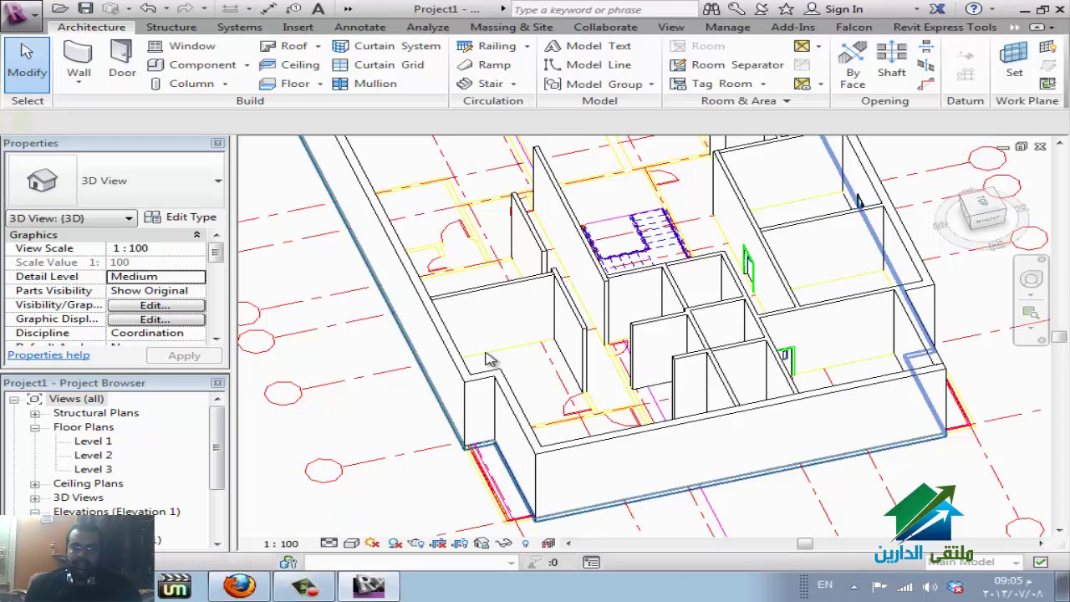
Select the floor slab in the 3D view and zoom out to inspect it under the walls
click(490, 359)
scroll(489, 360, down, 1)
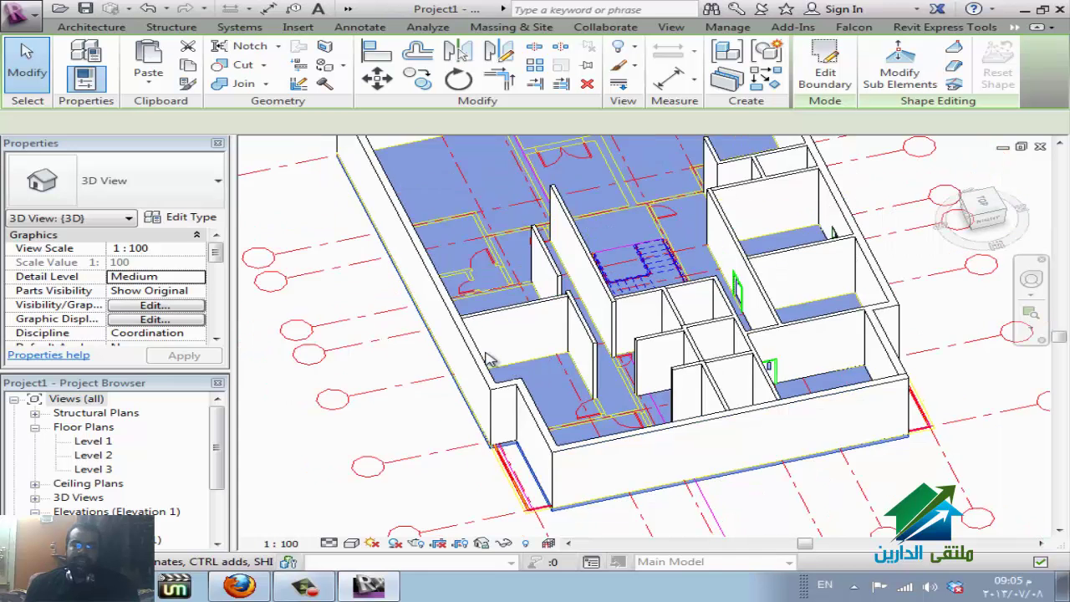
scroll(489, 359, down, 2)
scroll(489, 360, down, 1)
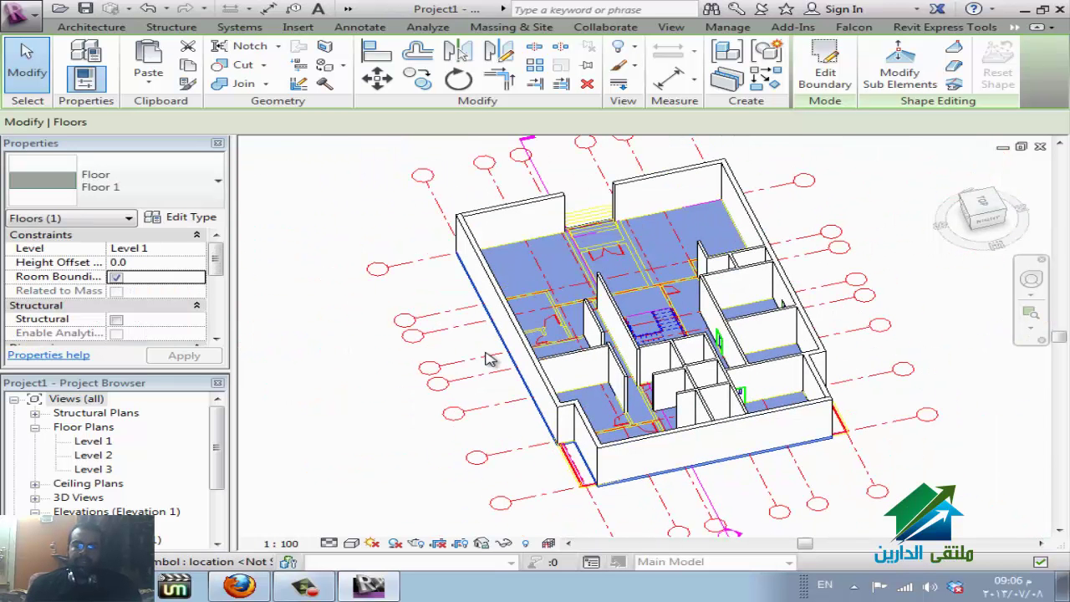
Return to the Level 1 floor plan, zoom out, and key in shortcuts toward the ceiling plans
key(ctrl+Tab)
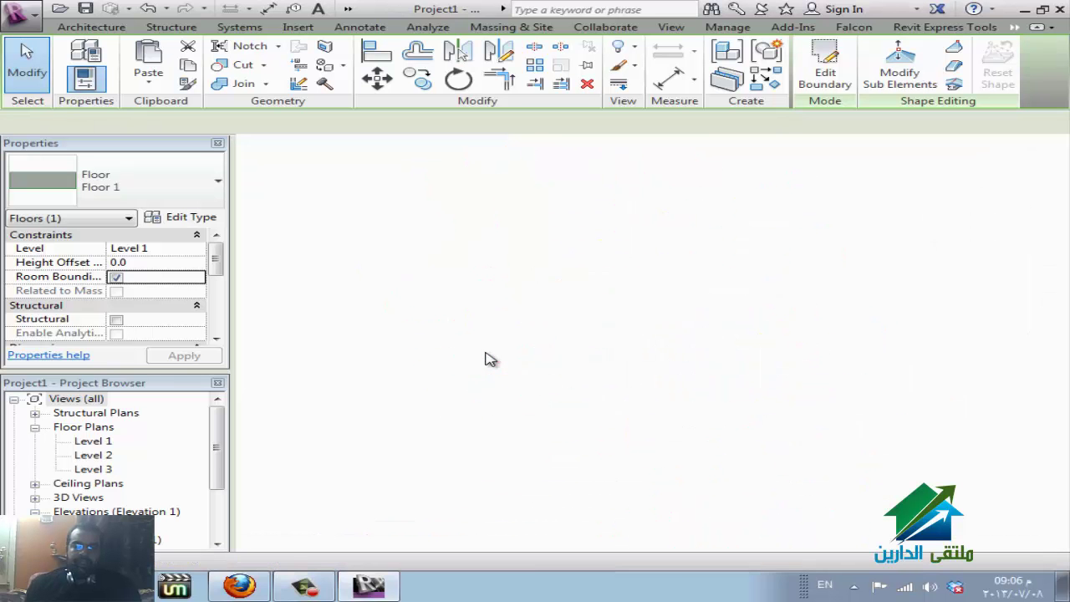
scroll(489, 359, down, 2)
scroll(489, 360, down, 2)
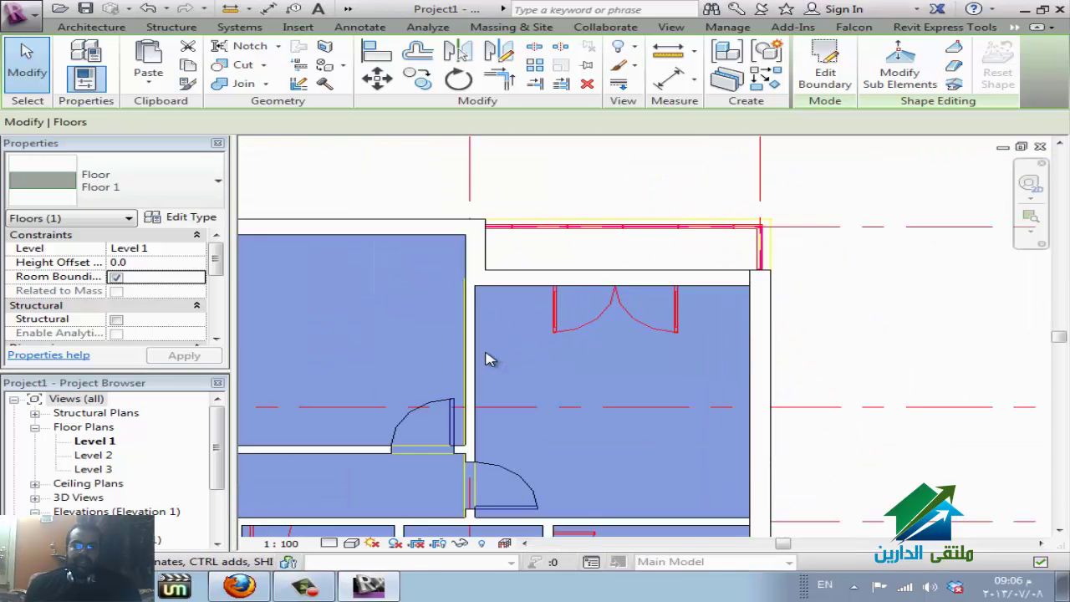
scroll(489, 360, down, 2)
scroll(489, 360, down, 2)
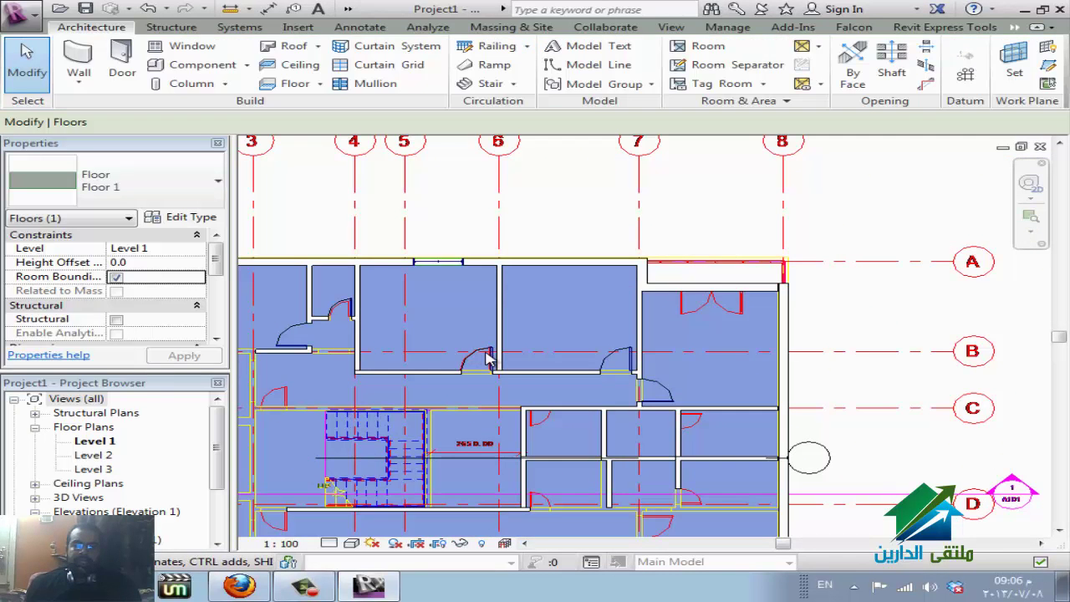
key(d)
key(r)
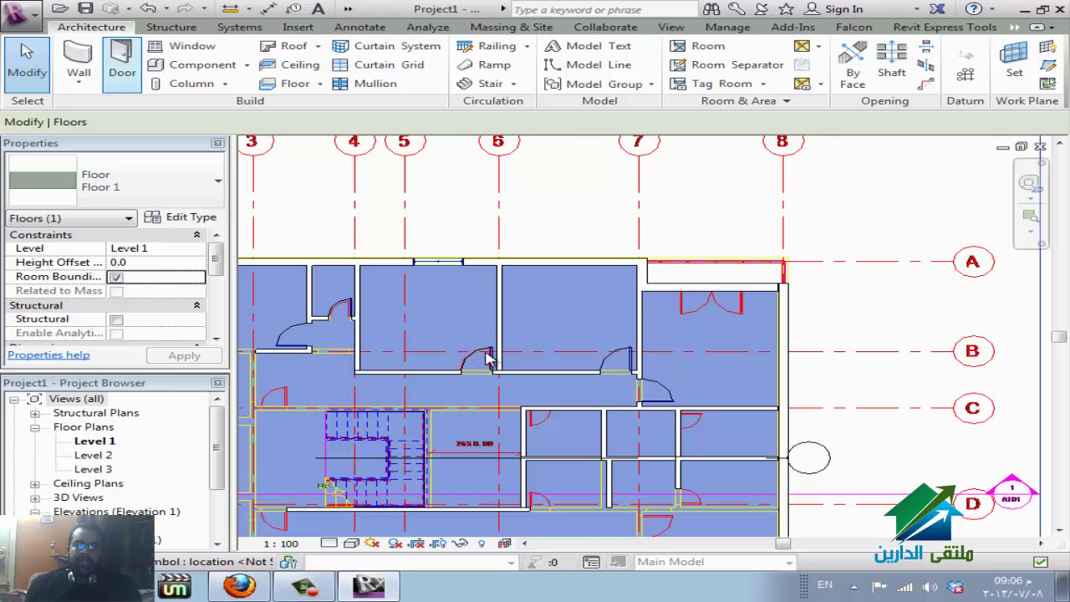
scroll(489, 359, down, 2)
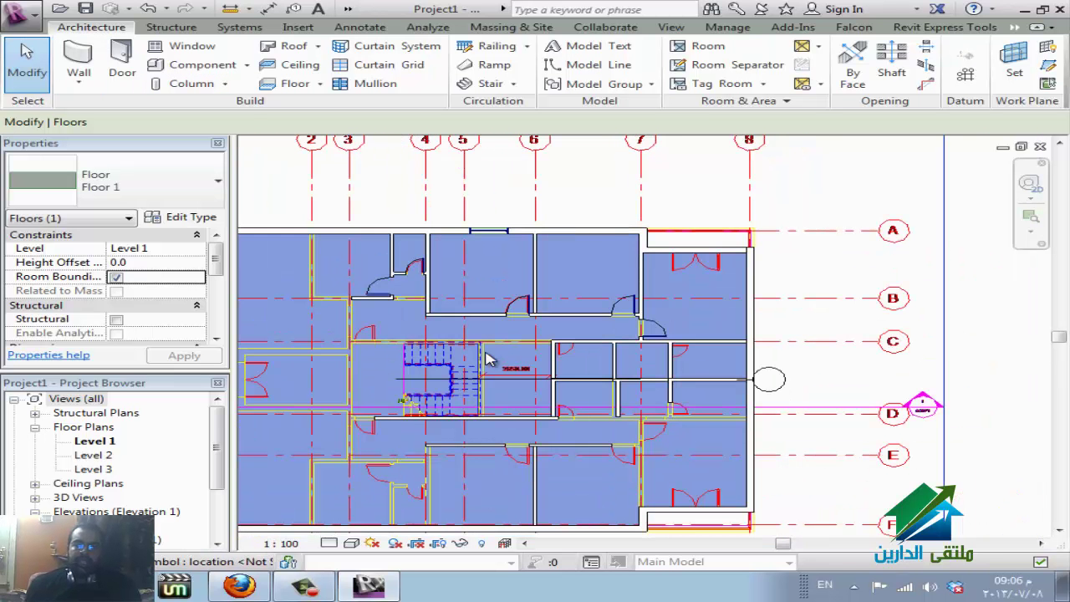
key(c)
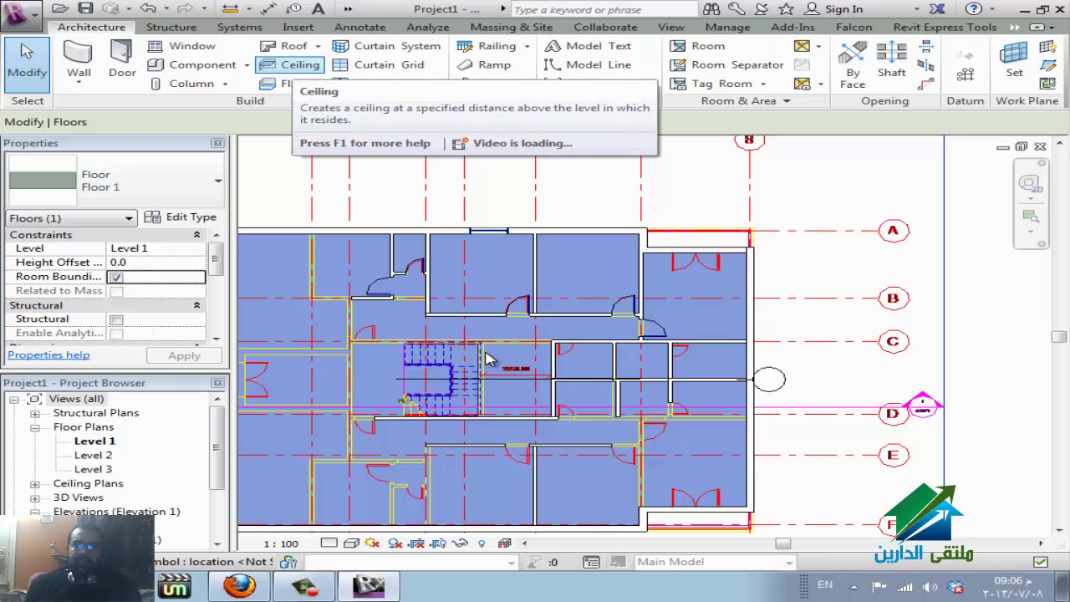
key(r)
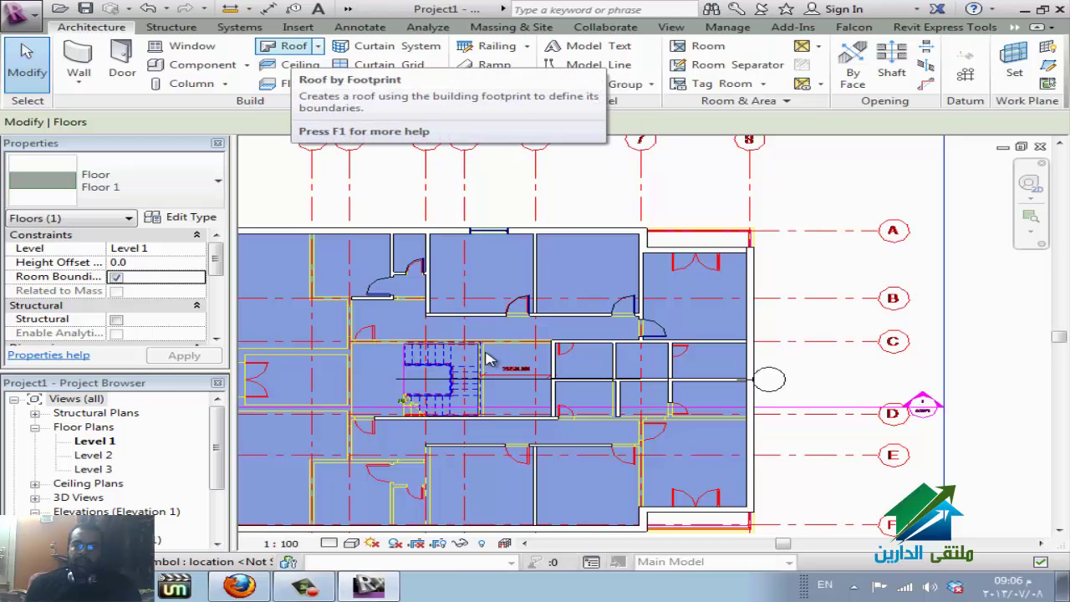
key(c)
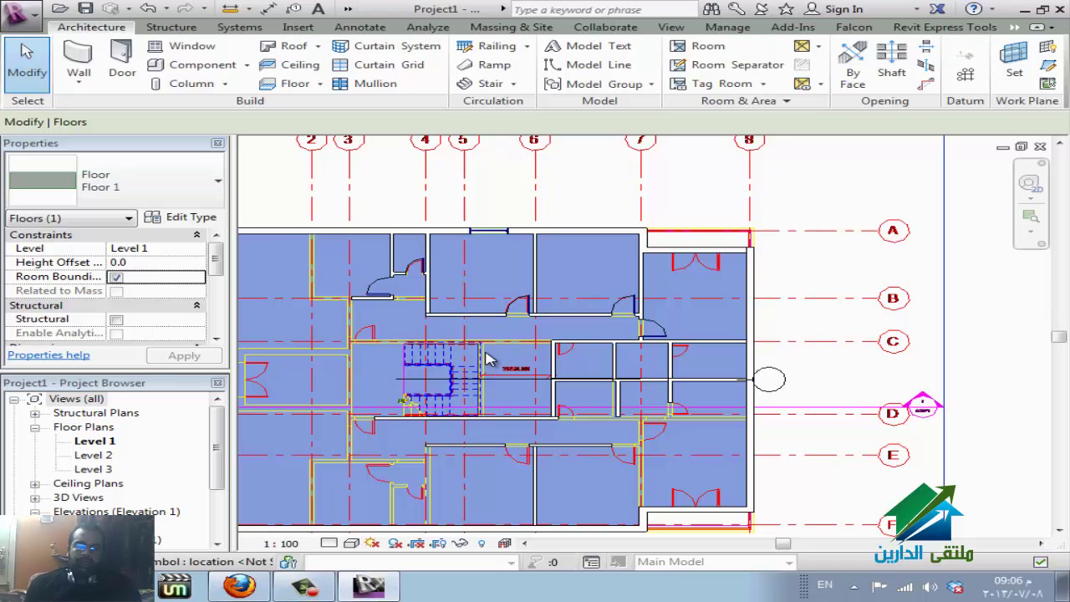
Open the Level 1 ceiling plan from the Project Browser
key(c)
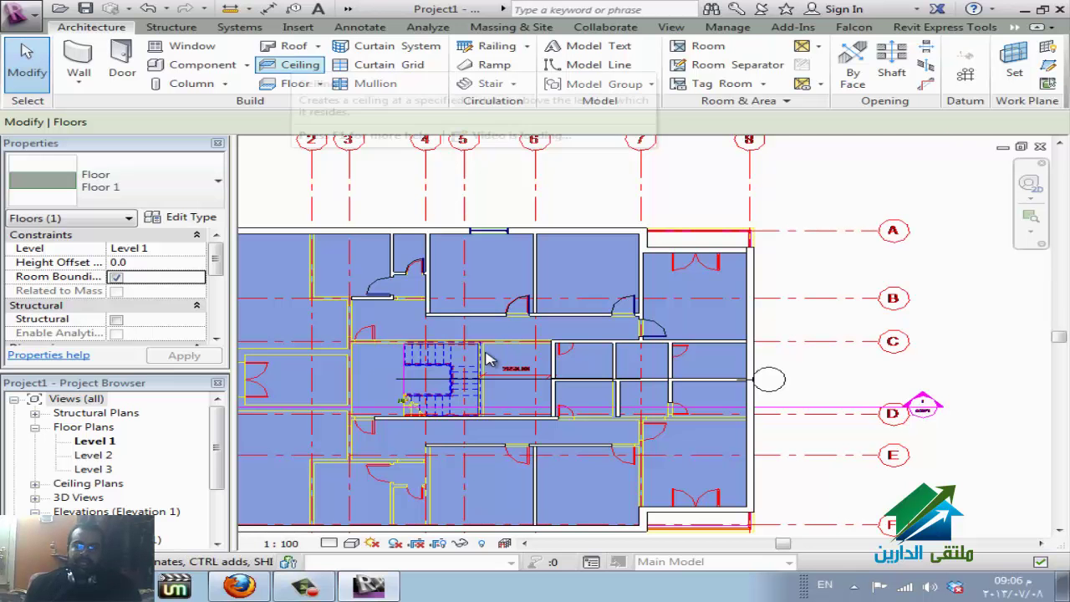
key(f)
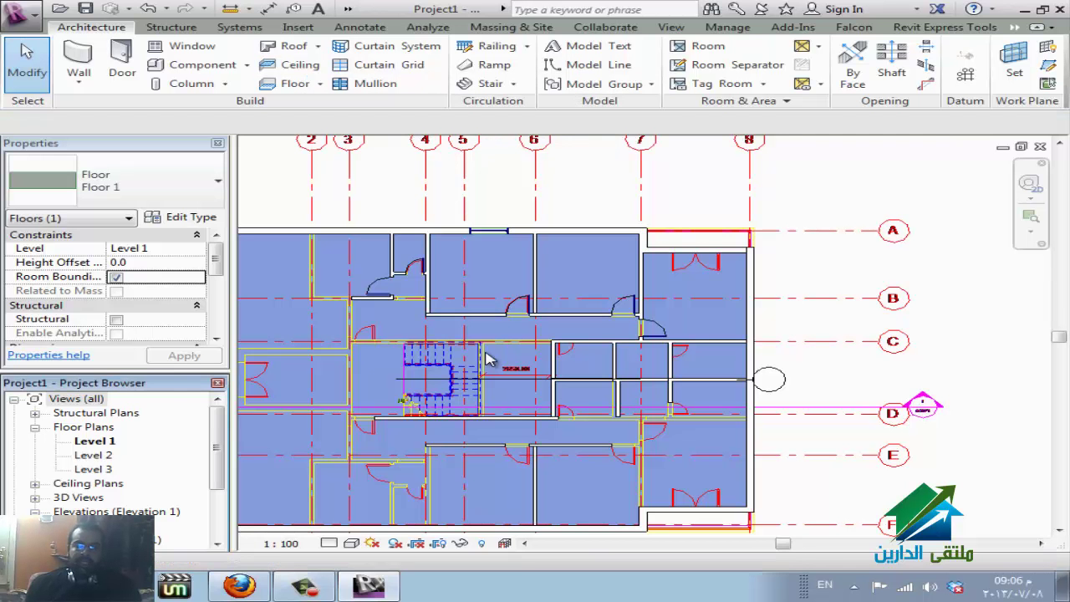
key(c)
key(Down)
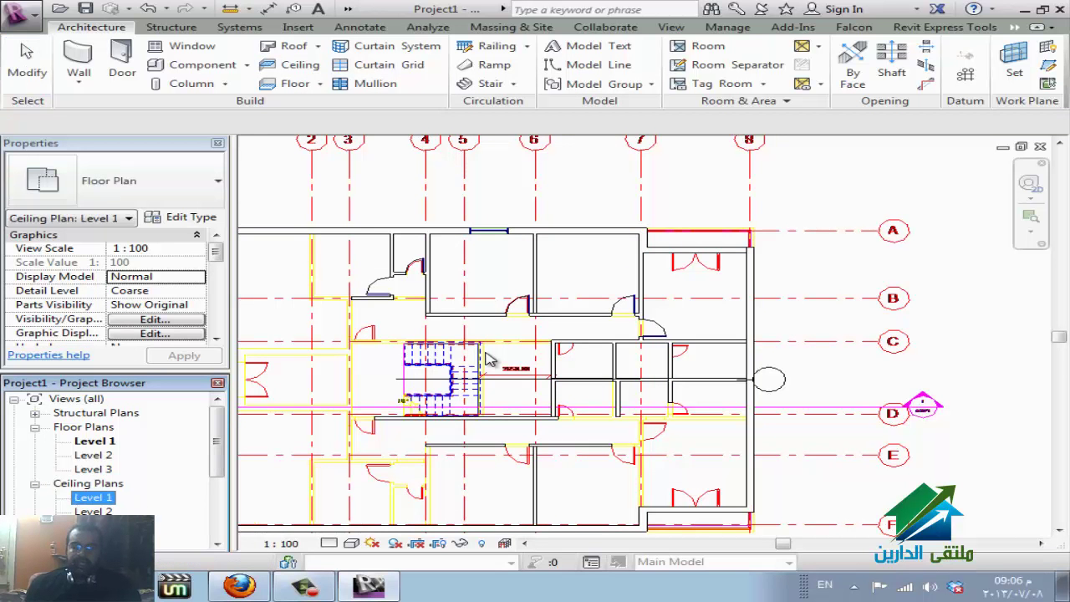
key(Return)
Inspect the Level 1 floor and walls, selecting the top exterior wall, then deselect it
key(ctrl+Left)
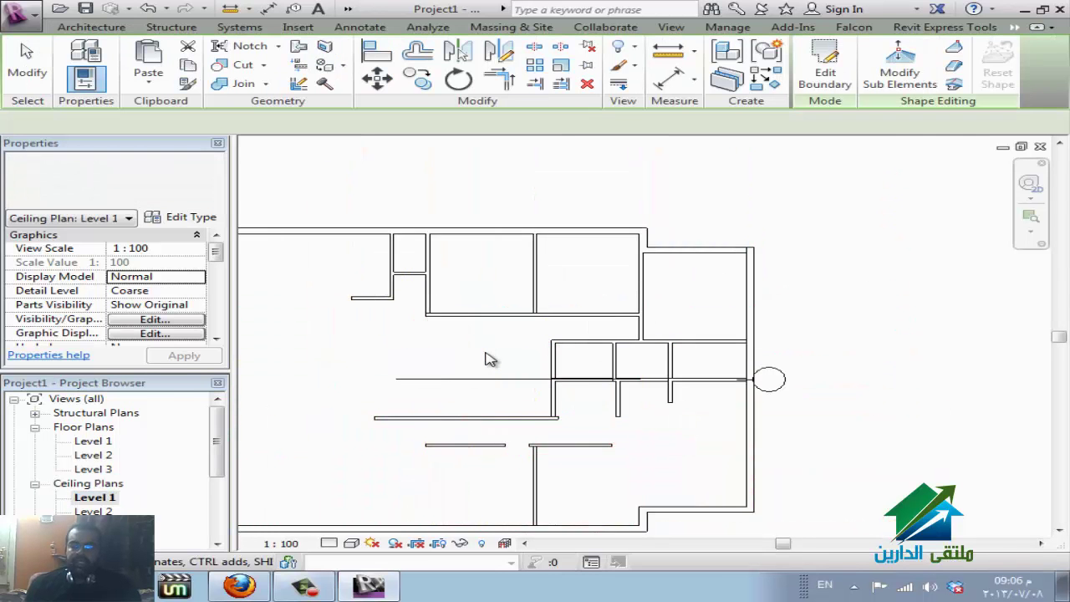
key(Tab)
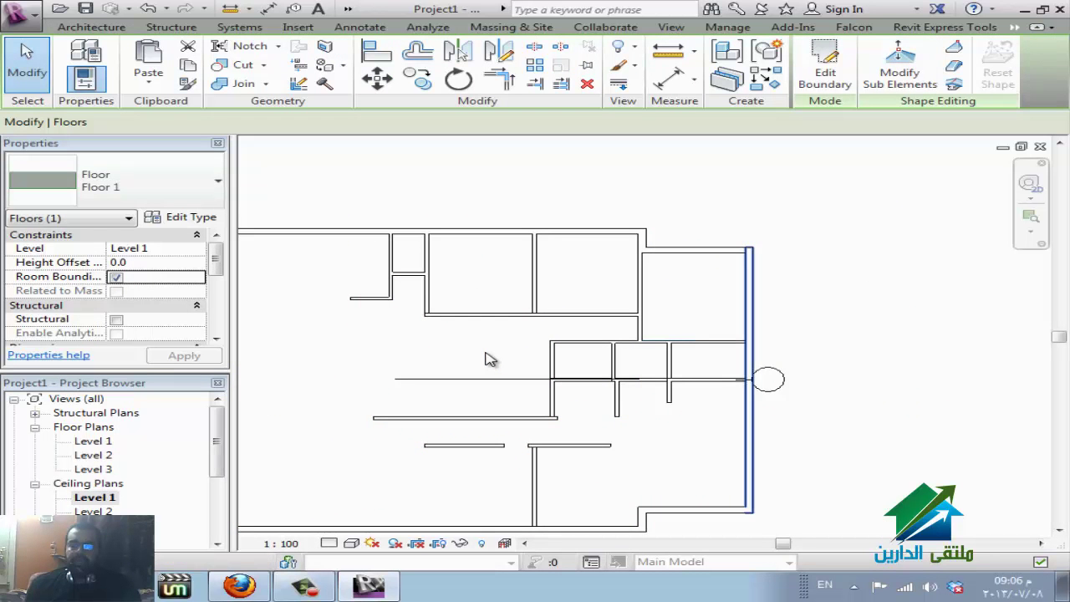
key(Tab)
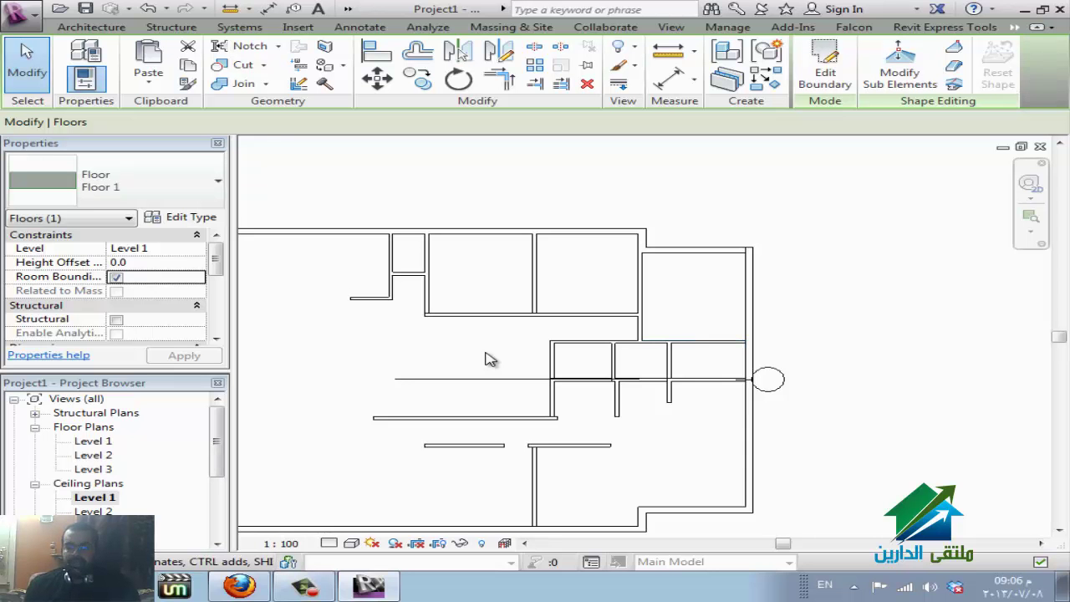
key(Tab)
key(Tab)
key(Tab)
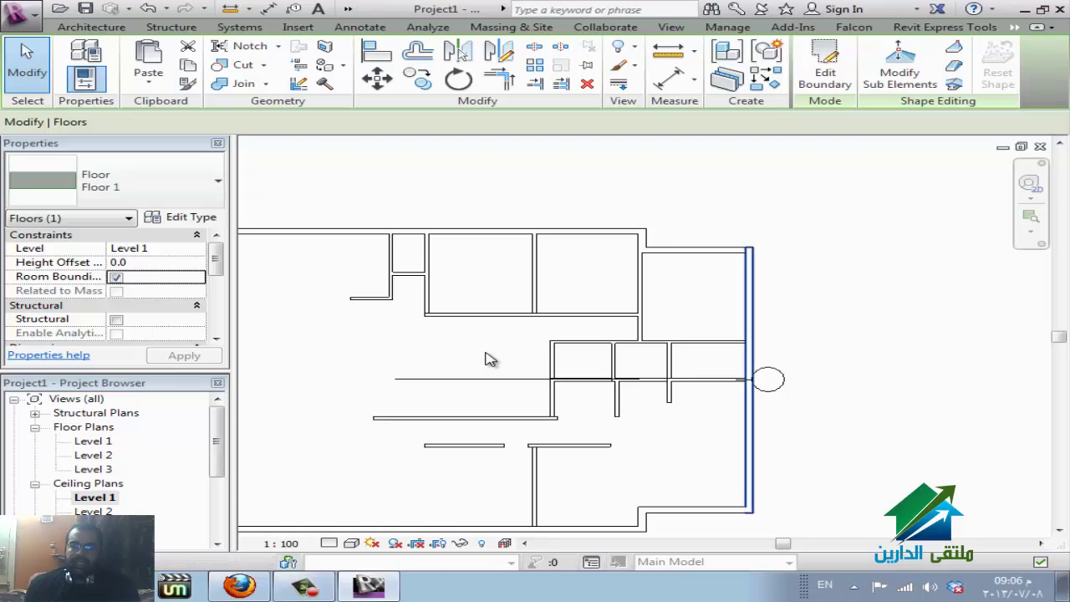
key(Tab)
scroll(490, 360, up, 2)
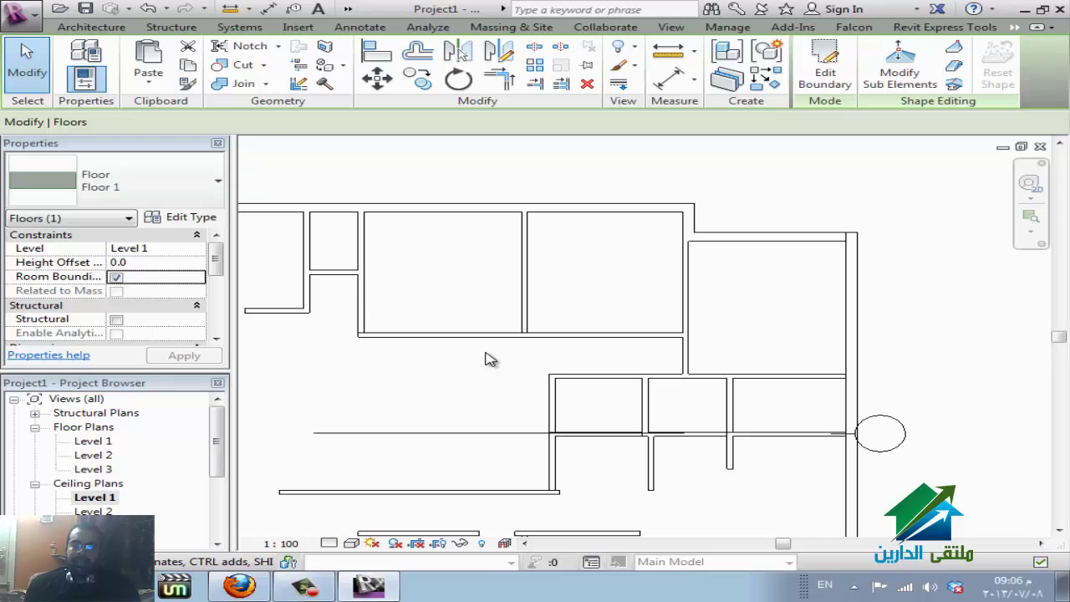
key(Tab)
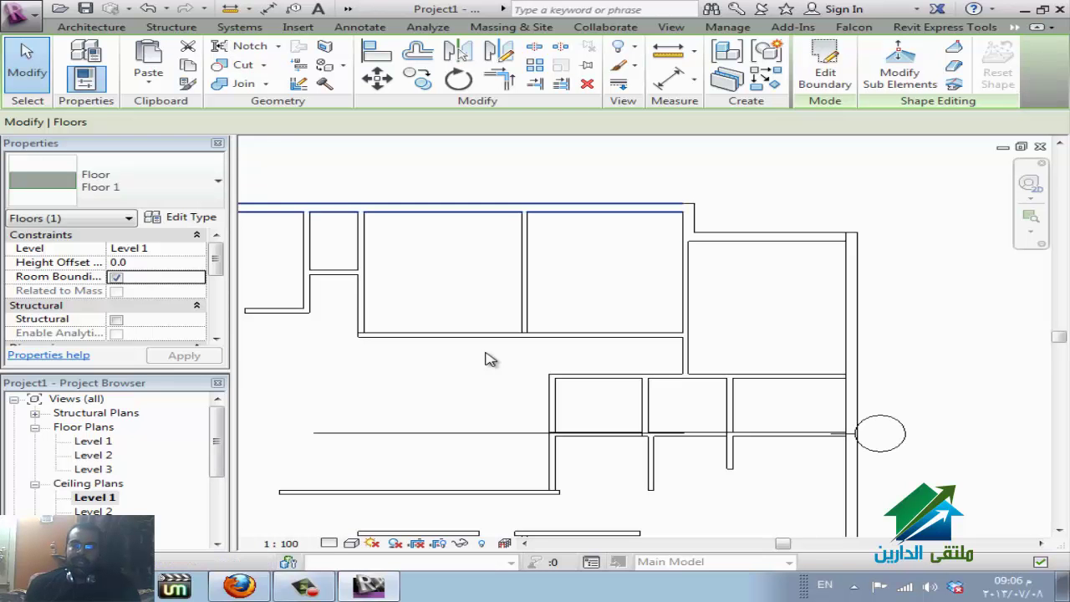
click(491, 359)
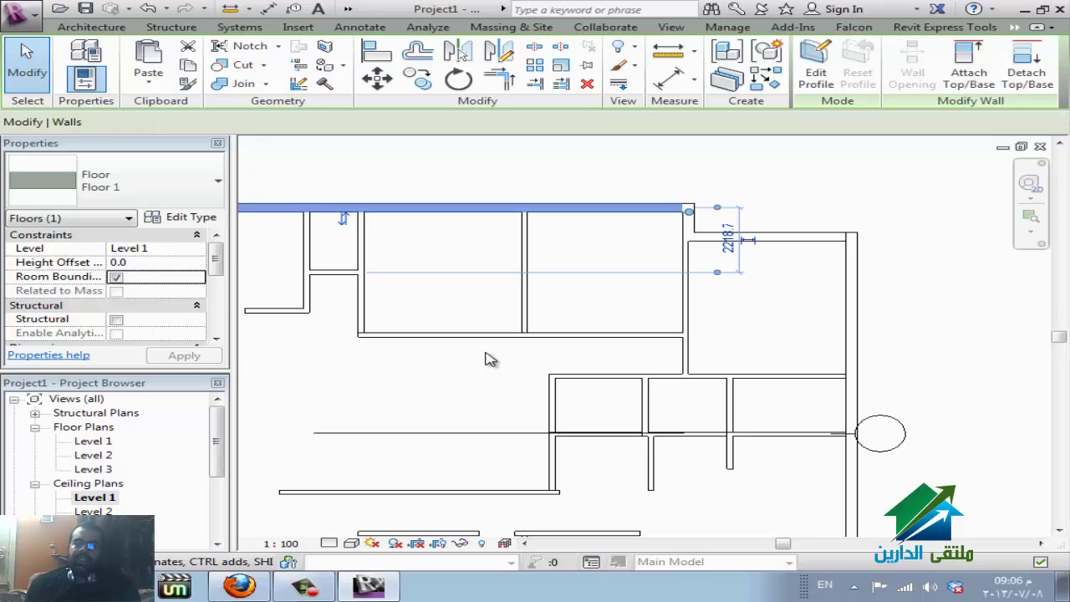
key(Escape)
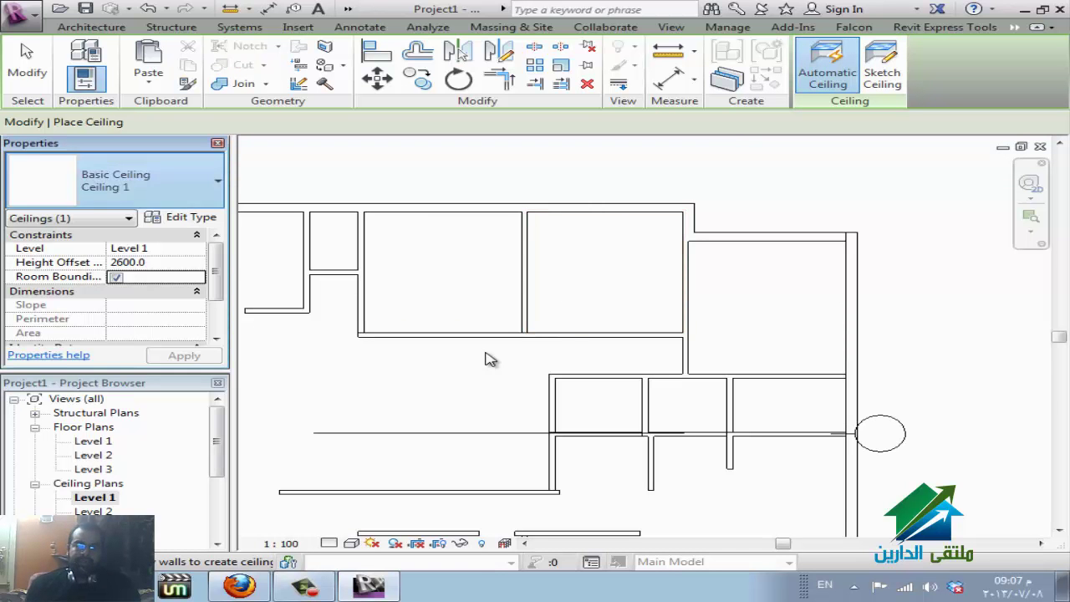
Open the Type Properties of the Basic Ceiling type Ceiling 1
key(alt+Down)
key(Return)
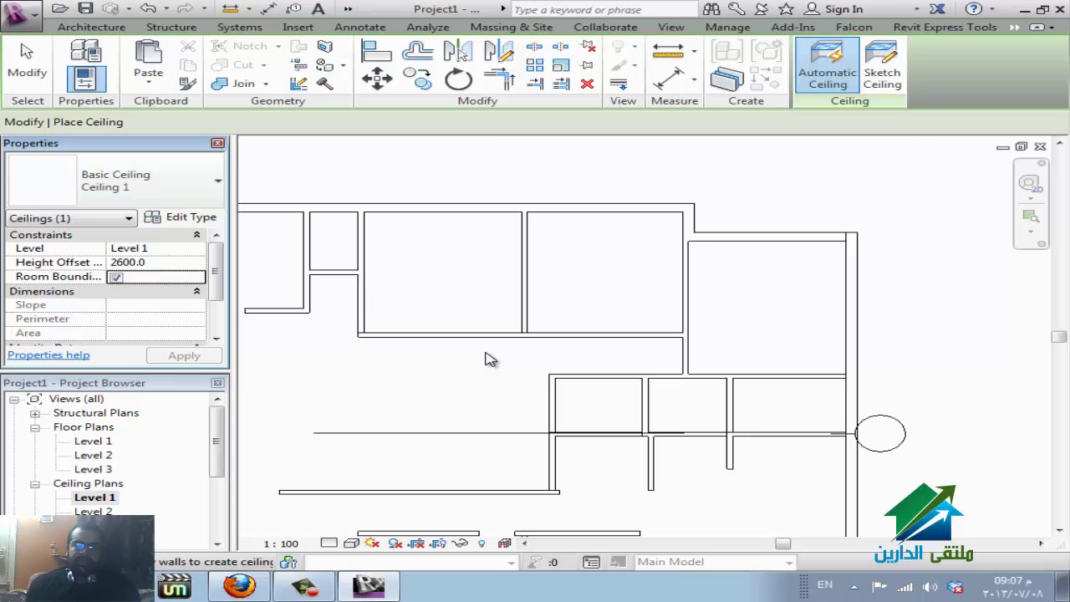
key(Tab)
key(Return)
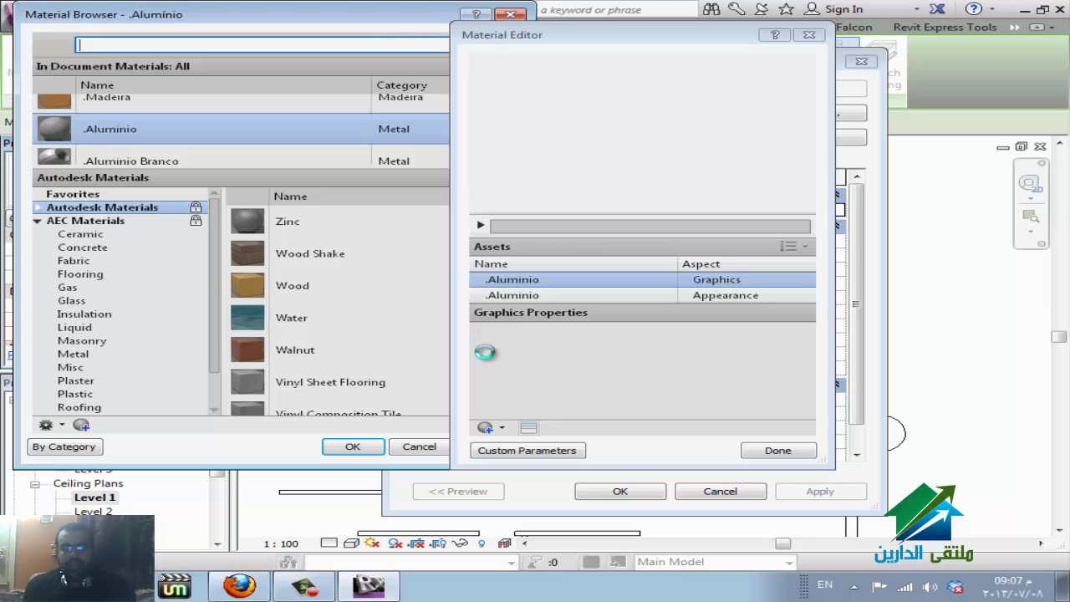
Search materials for 600, add Ceiling Tile 600 x 600, and assign it to Ceiling 1
text(600)
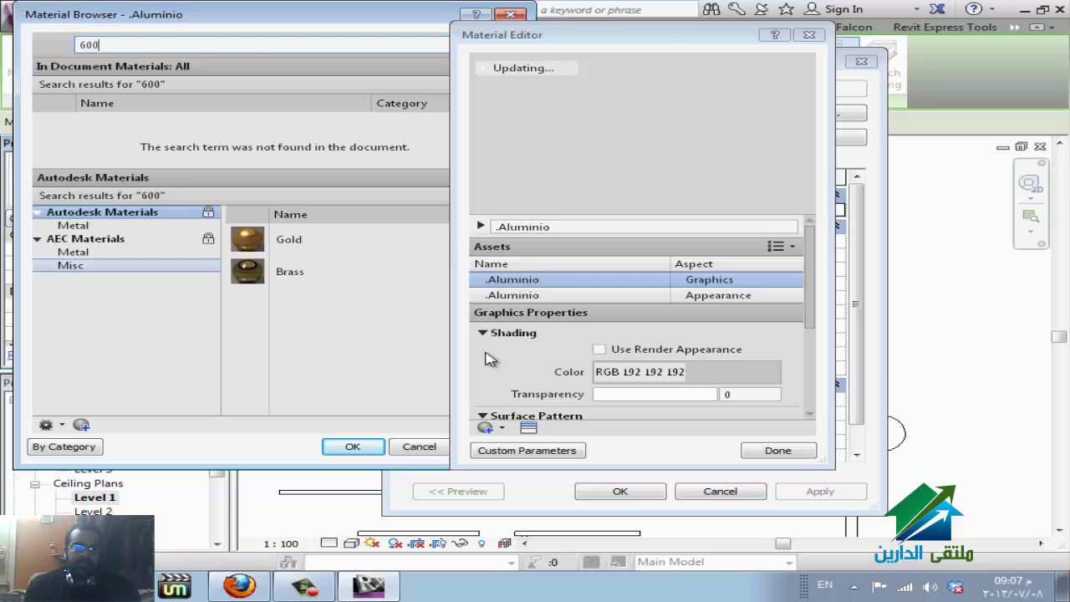
click(73, 225)
key(Down)
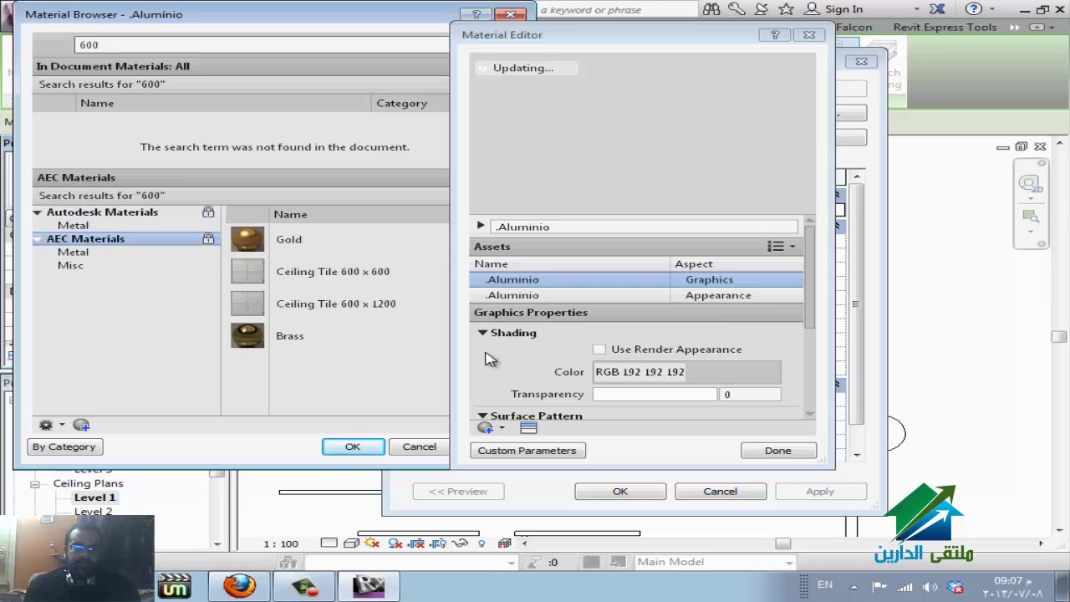
key(Down)
key(Down)
key(Left)
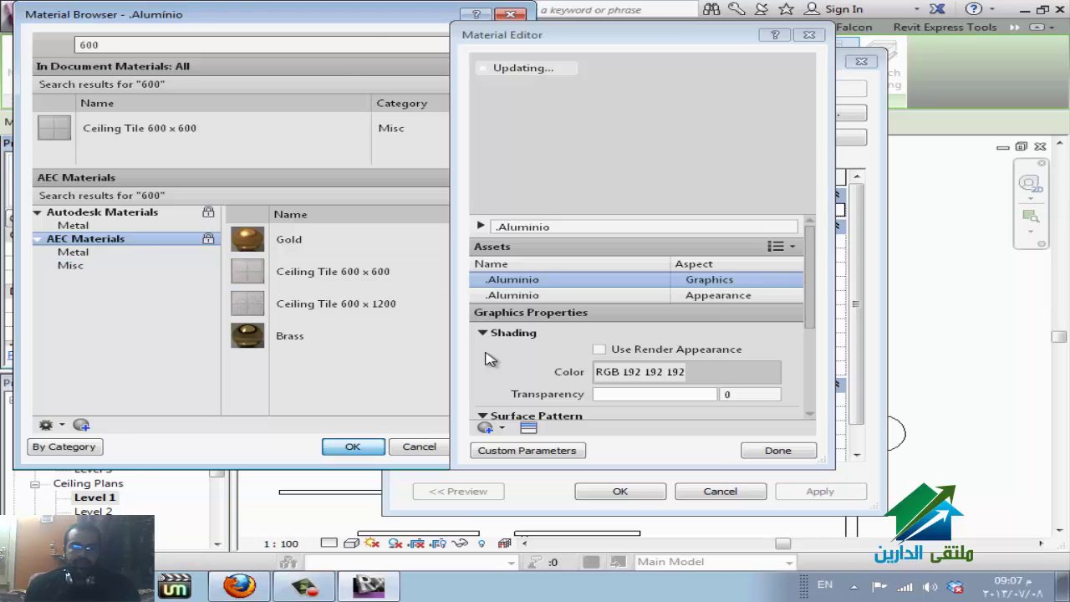
key(Return)
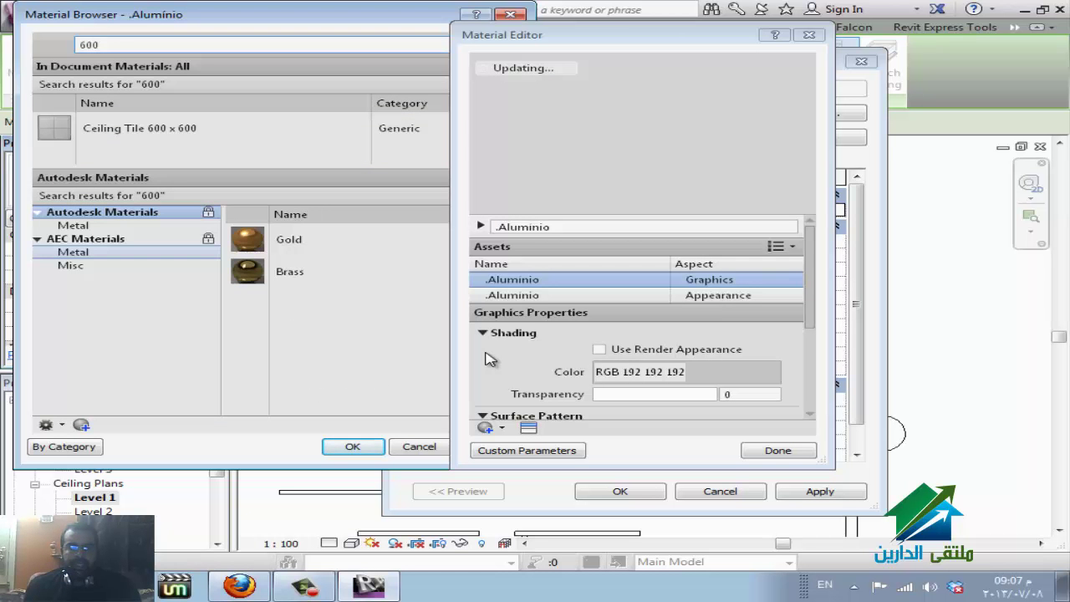
key(Up)
key(Up)
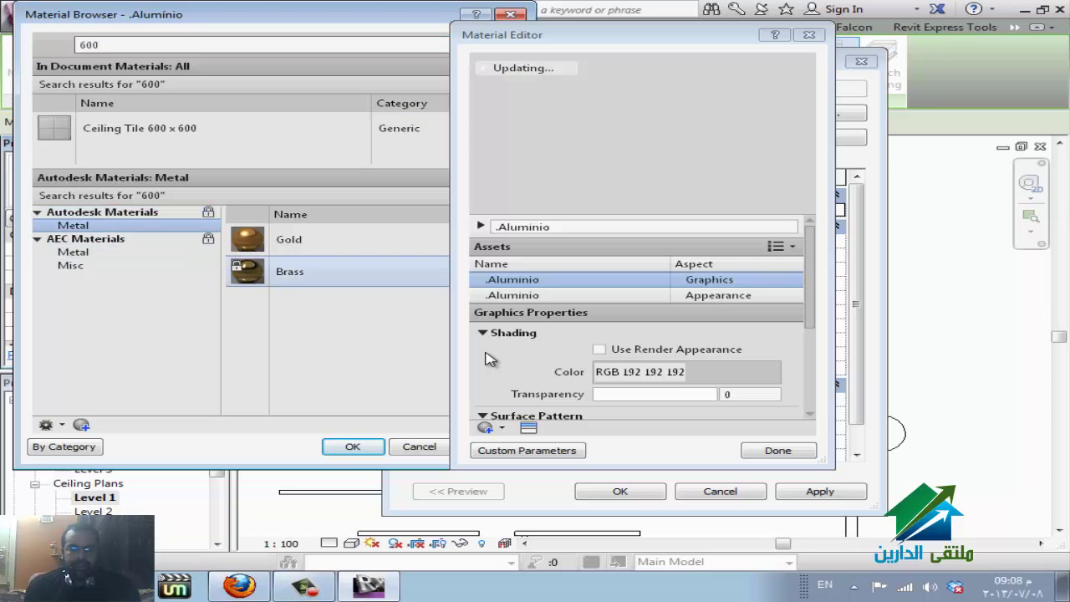
key(Up)
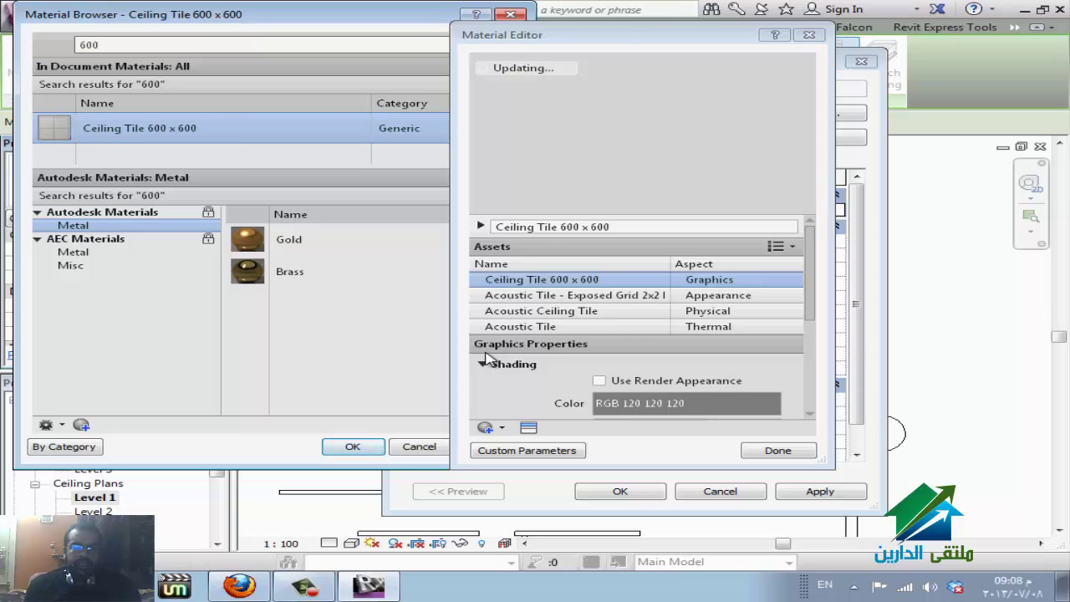
key(shift+F10)
key(Escape)
key(Return)
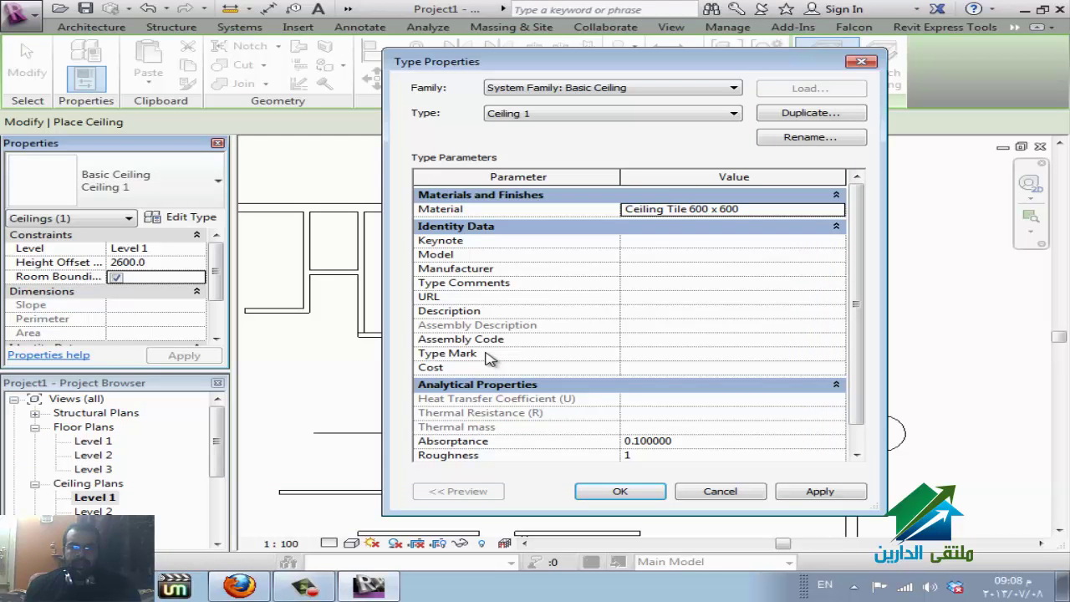
Sketch a rectangular Ceiling 1 ceiling over the upper-right room, giving 18.232 m²
key(Return)
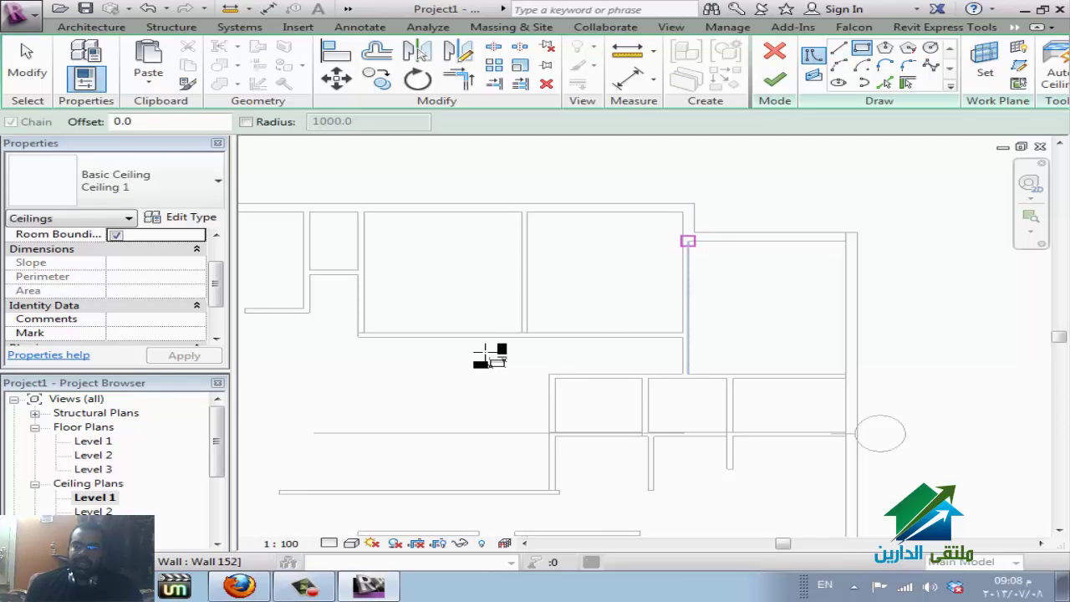
click(690, 242)
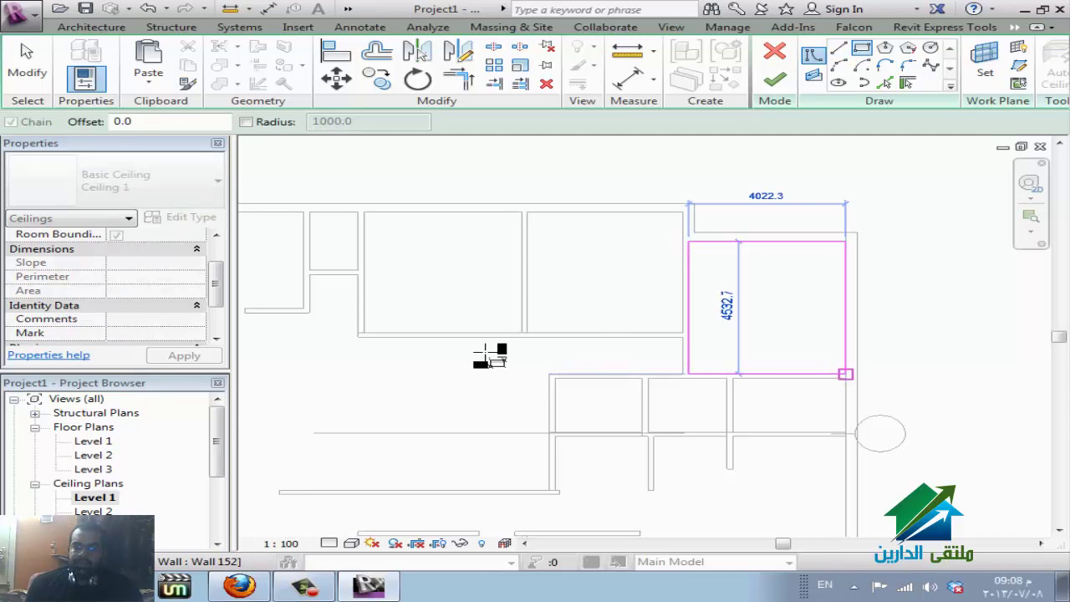
click(489, 357)
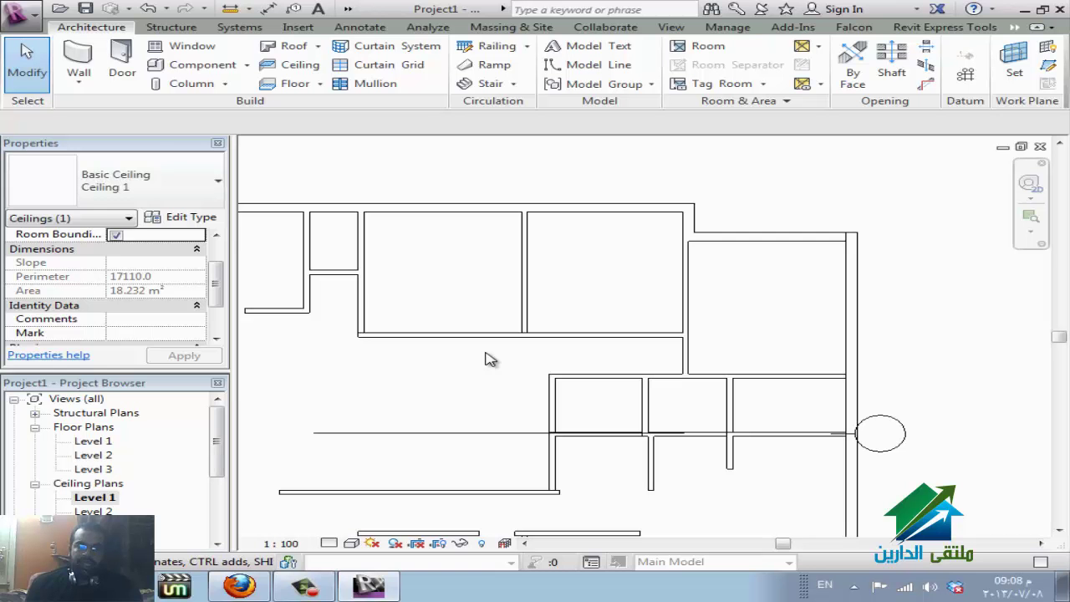
In Visibility/Graphics (VG), switch the category discipline filter to Architecture and apply
key(Escape)
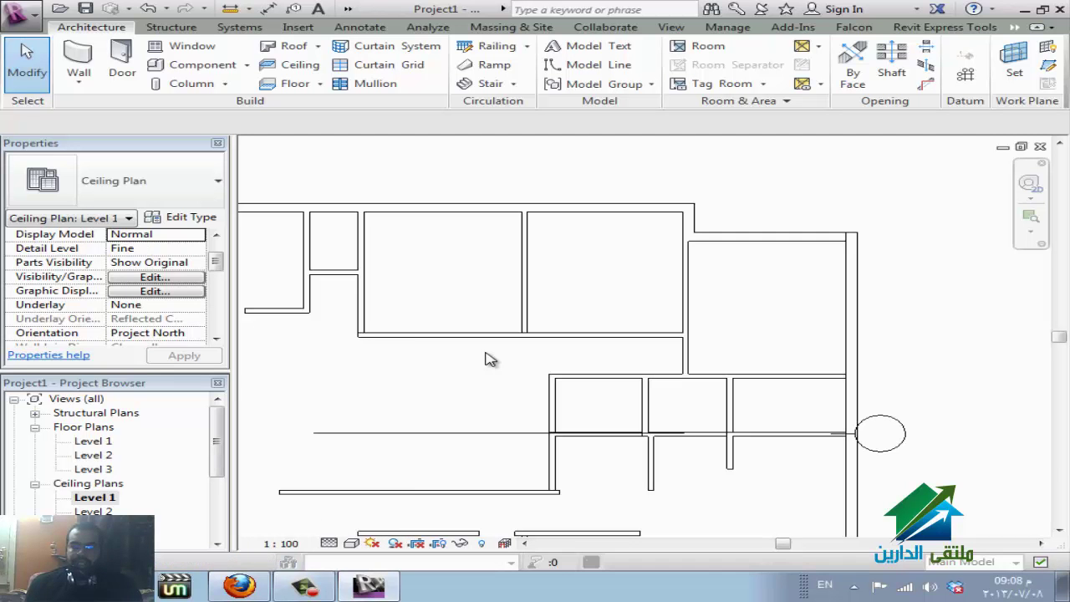
key(v)
key(g)
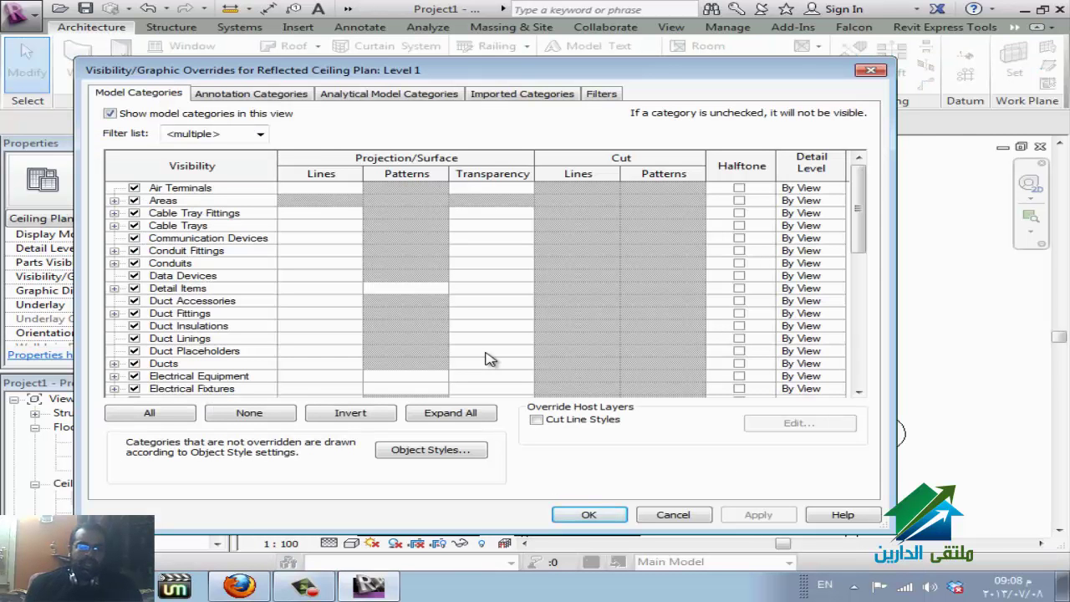
key(alt+Down)
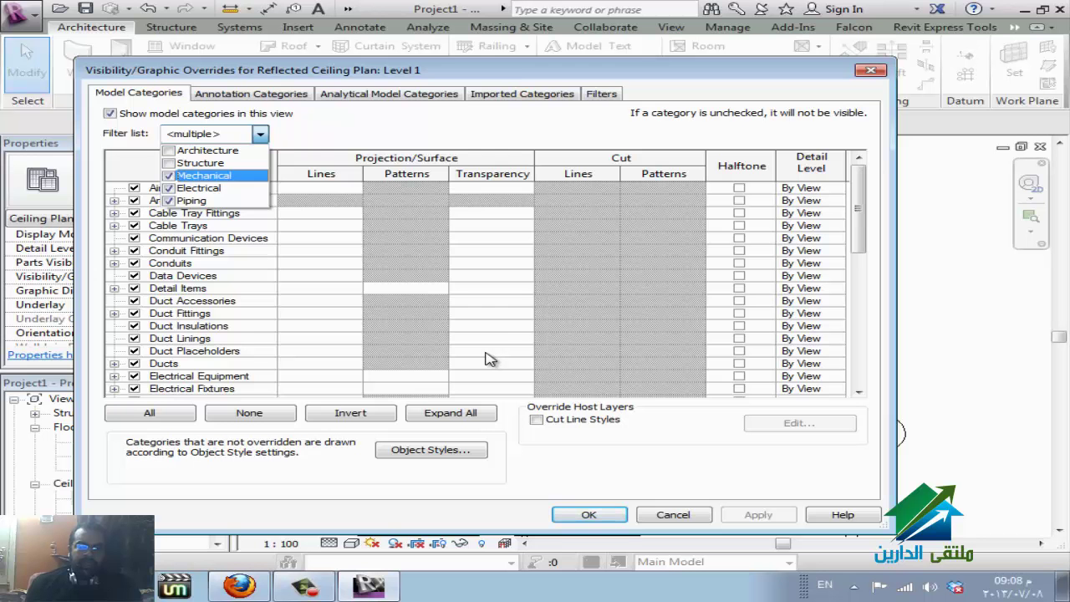
key(Up)
key(Up)
key(space)
key(Down)
key(Down)
key(space)
key(Down)
key(Down)
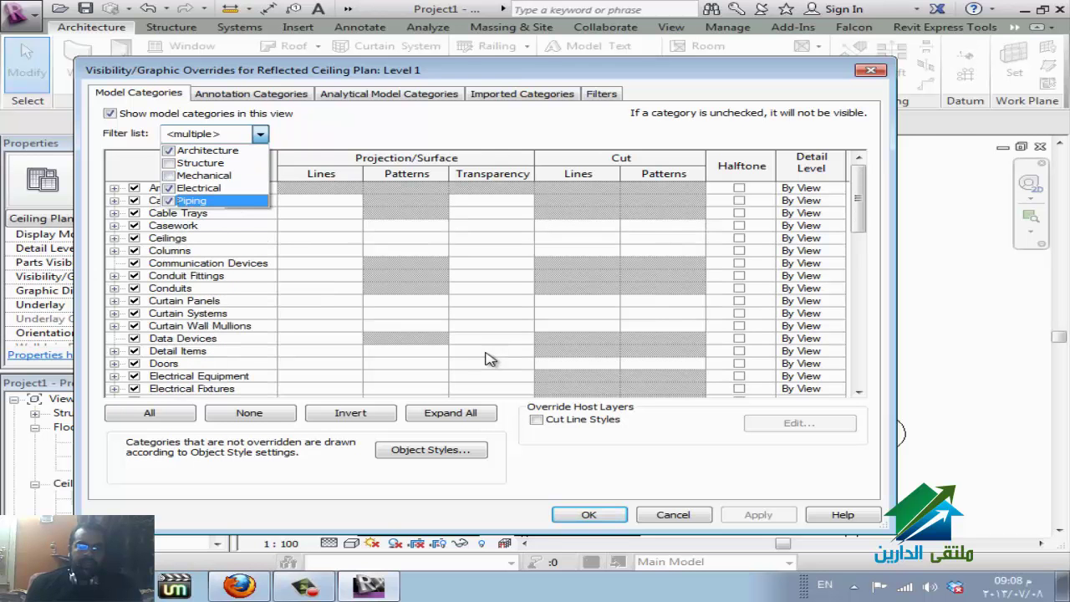
key(Return)
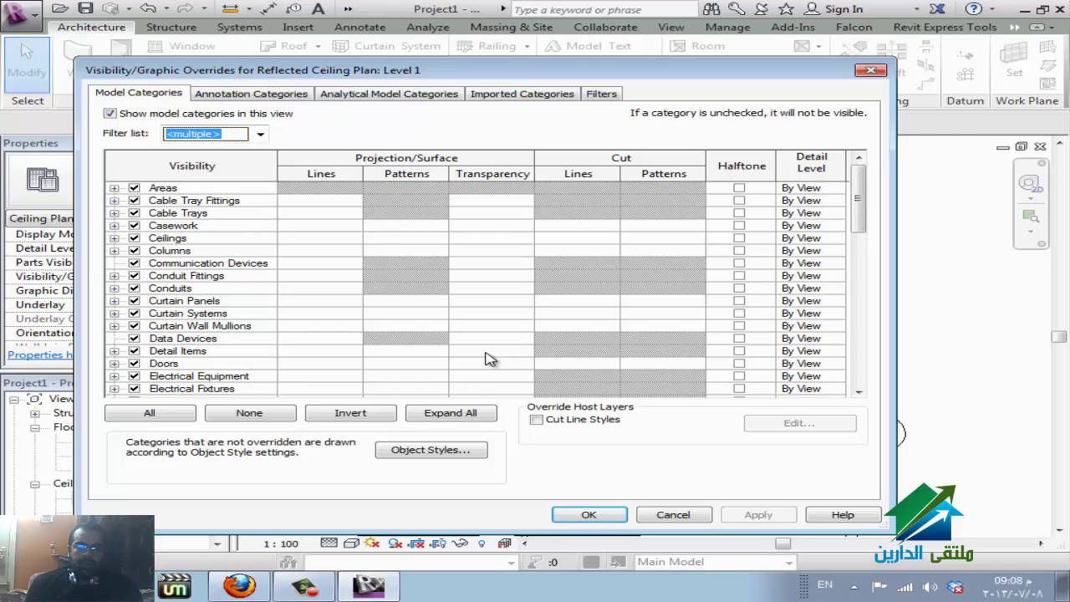
key(Return)
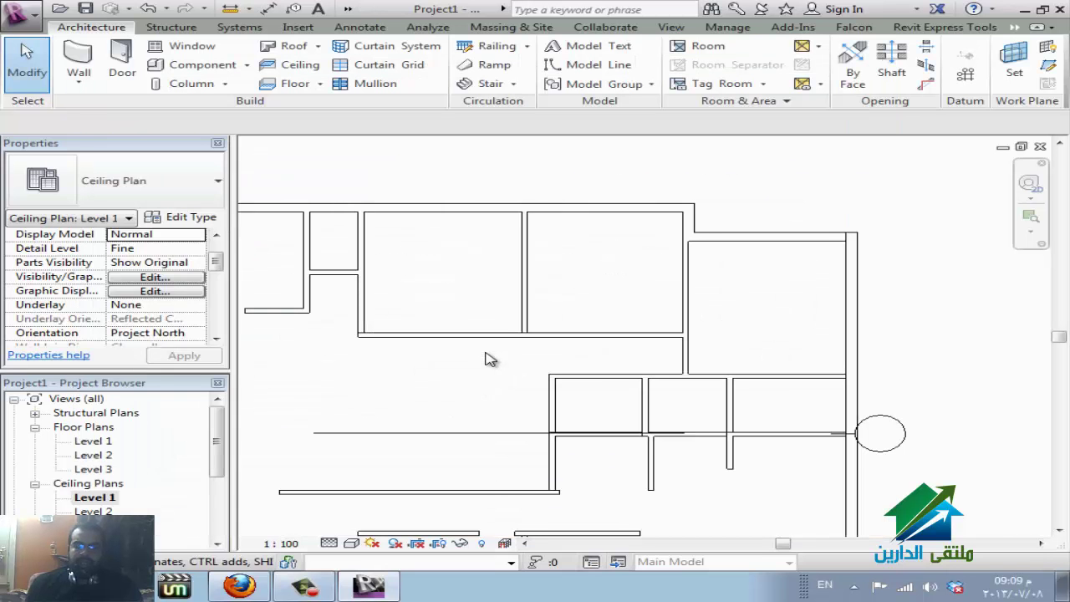
Open the View Range settings from the Level 1 ceiling plan's properties
scroll(491, 359, down, 3)
scroll(491, 359, down, 3)
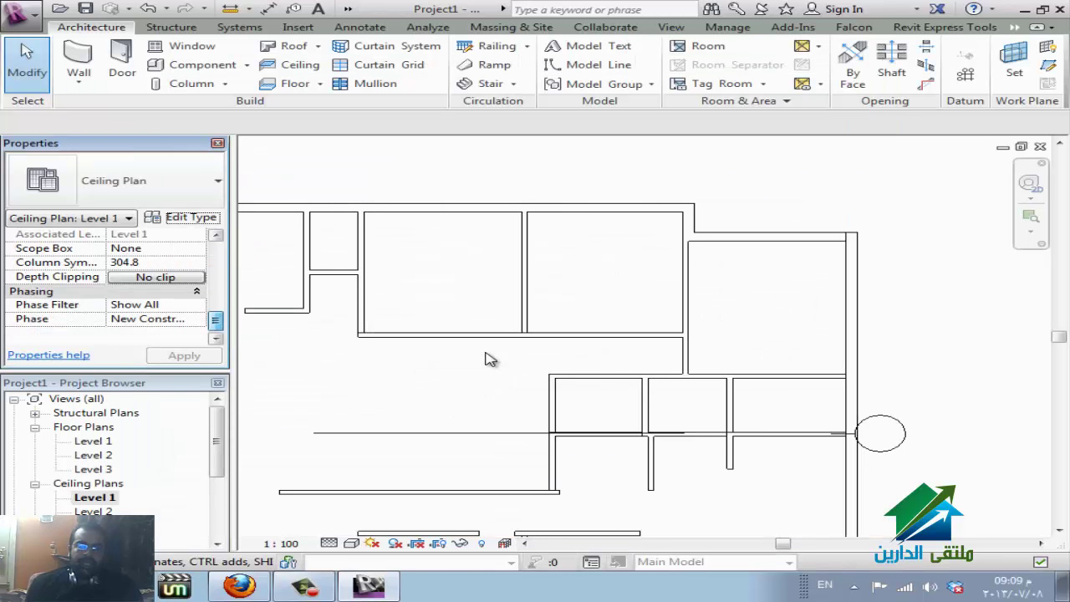
scroll(491, 359, up, 1)
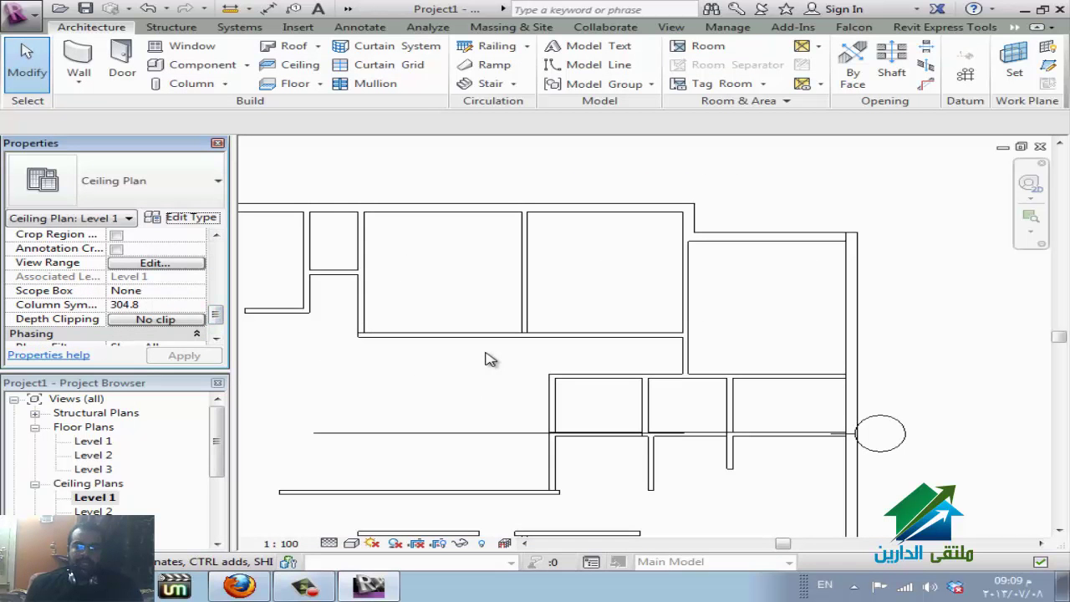
click(155, 262)
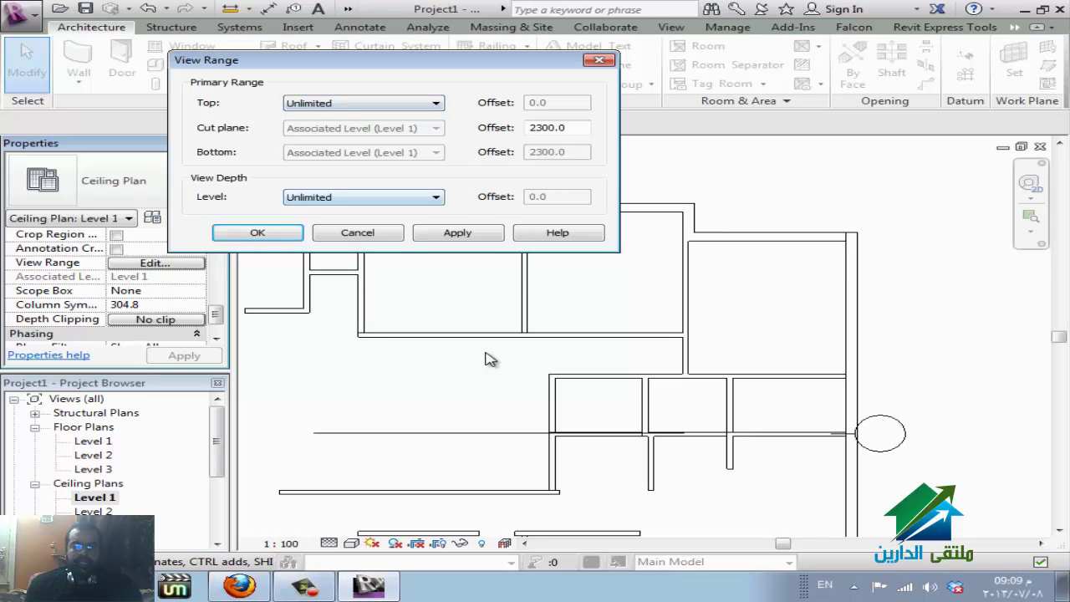
Set view range Top to Level Above (Level 2) with an 1800 cut plane, then test ceiling placement
key(alt+Down)
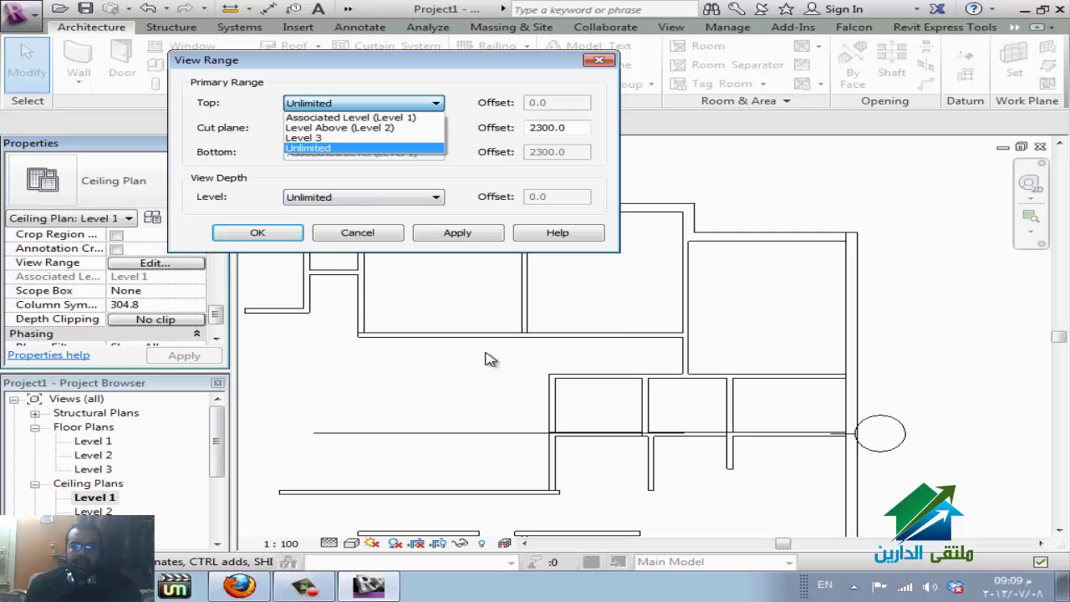
key(Up)
key(Up)
key(Up)
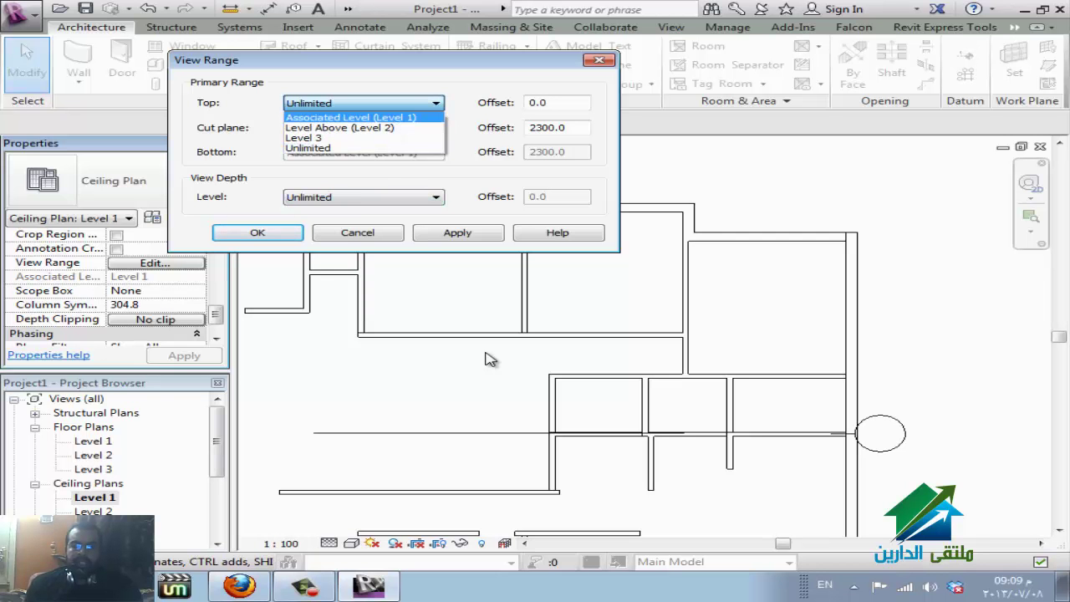
key(Down)
key(Return)
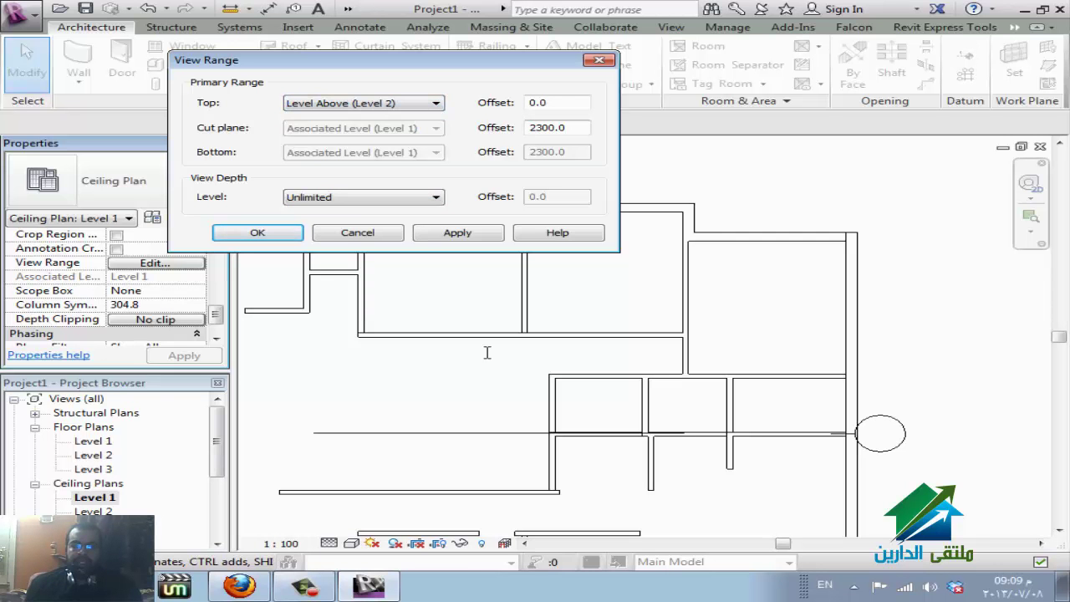
key(Tab)
key(Tab)
text(1)
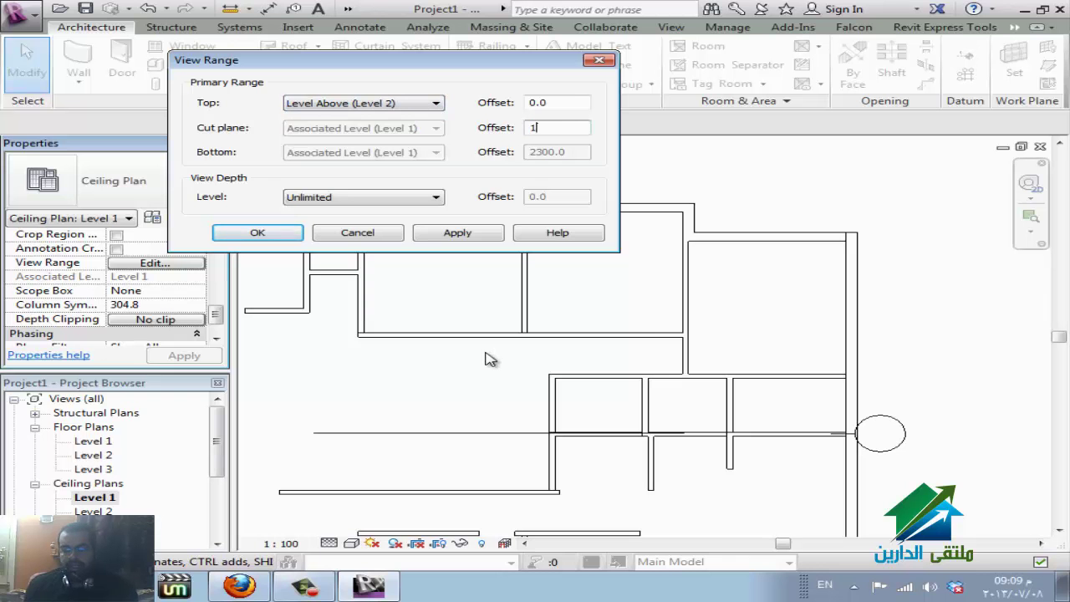
key(alt+a)
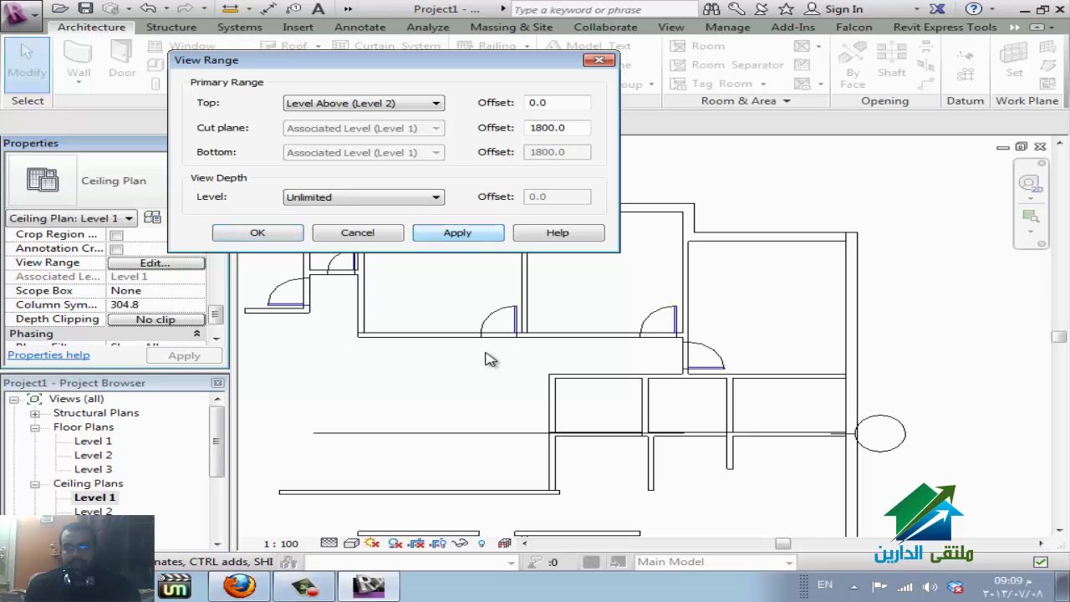
key(Return)
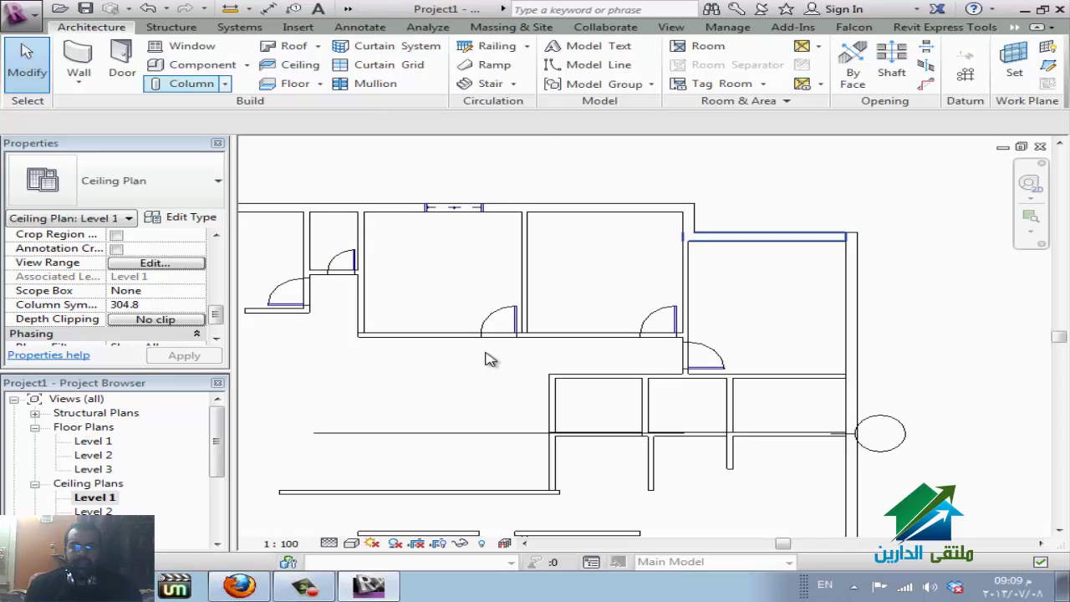
key(c)
key(m)
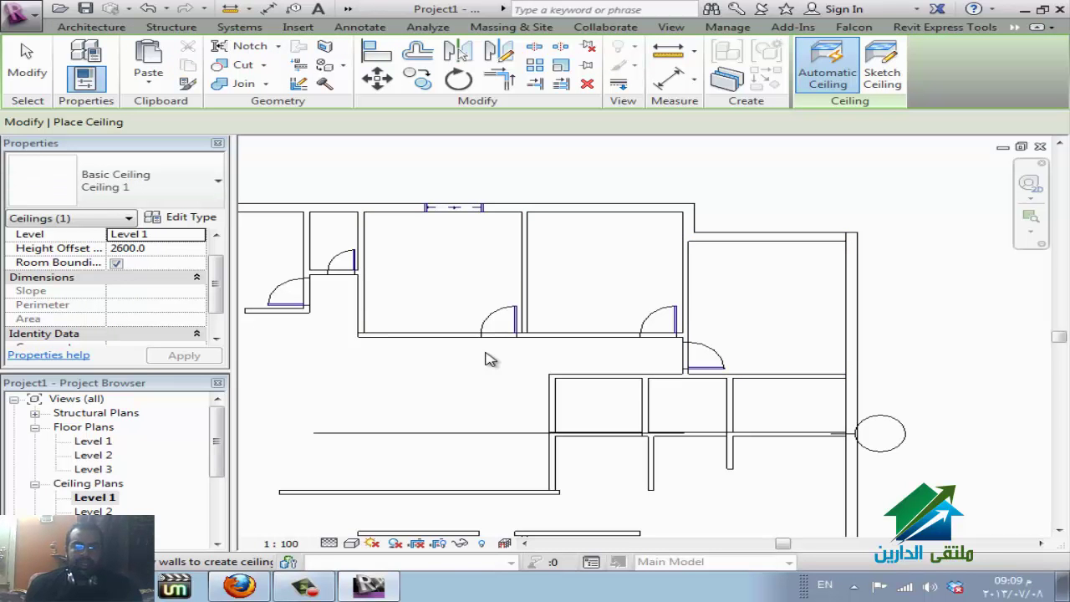
key(Escape)
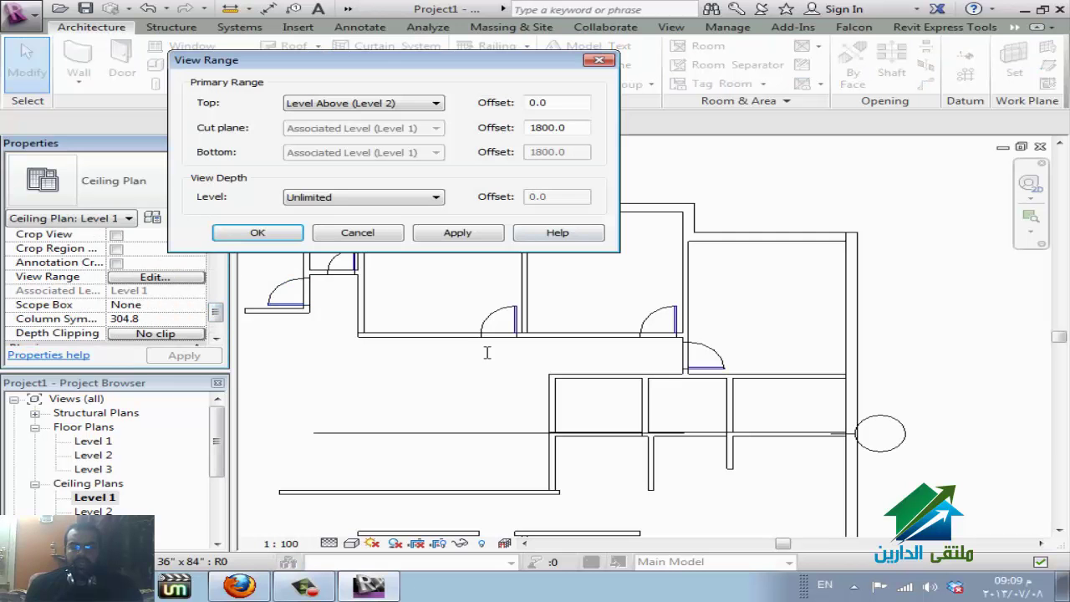
Change the cut plane offset to 2600, then 2700, and restart ceiling placement
key(Tab)
text(26)
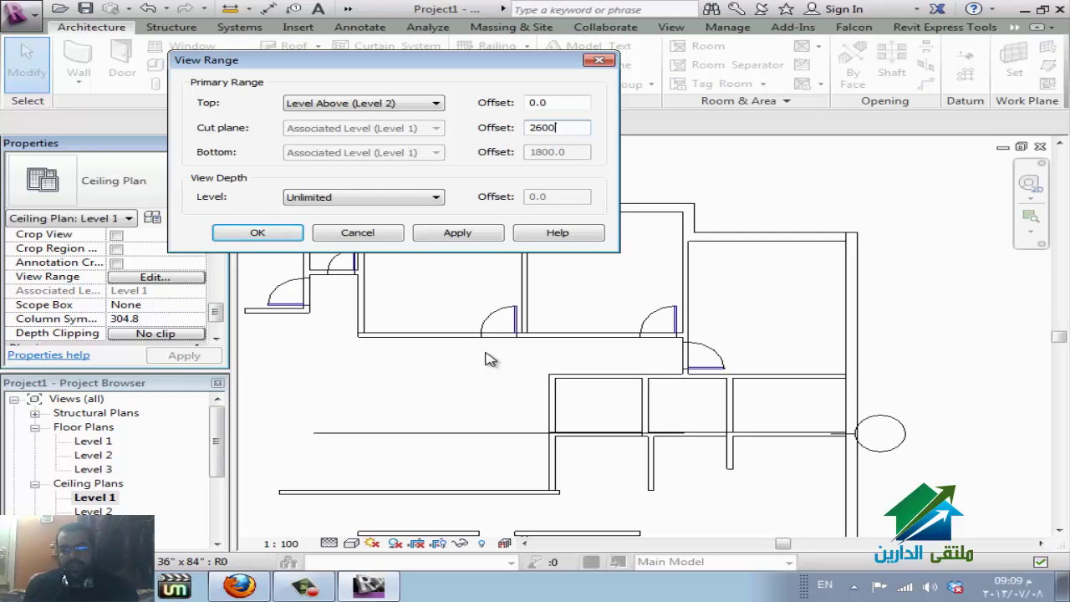
key(alt+a)
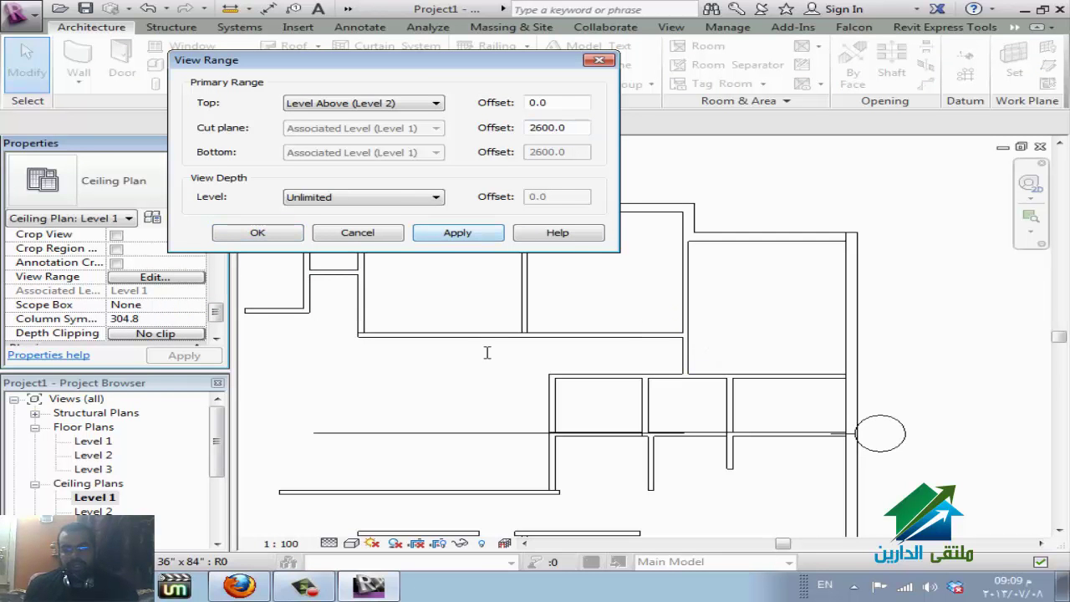
key(Tab)
key(Tab)
key(Tab)
key(Tab)
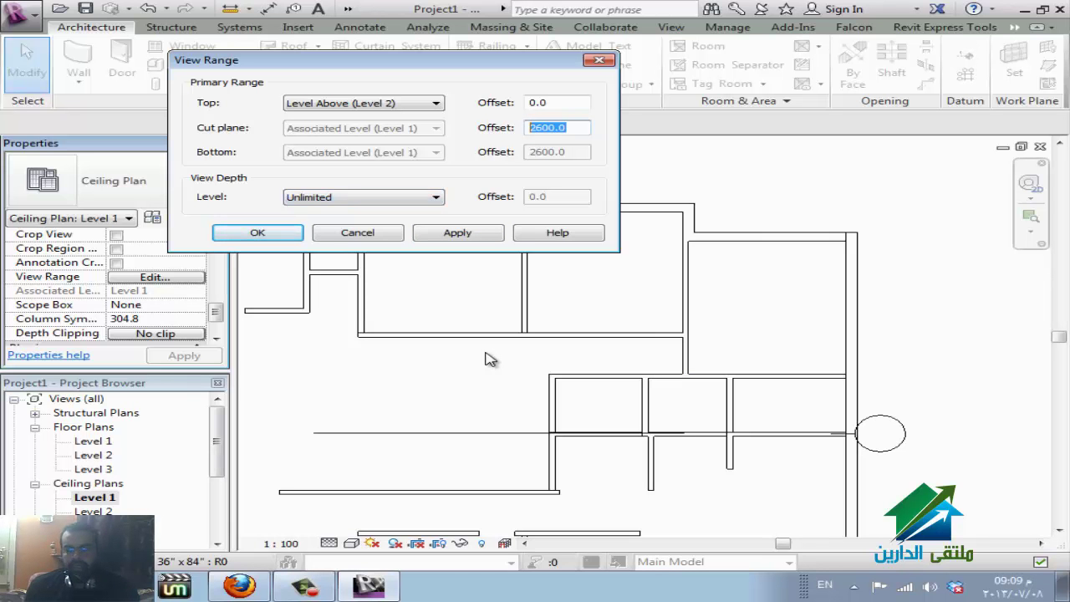
text(2)
key(alt+a)
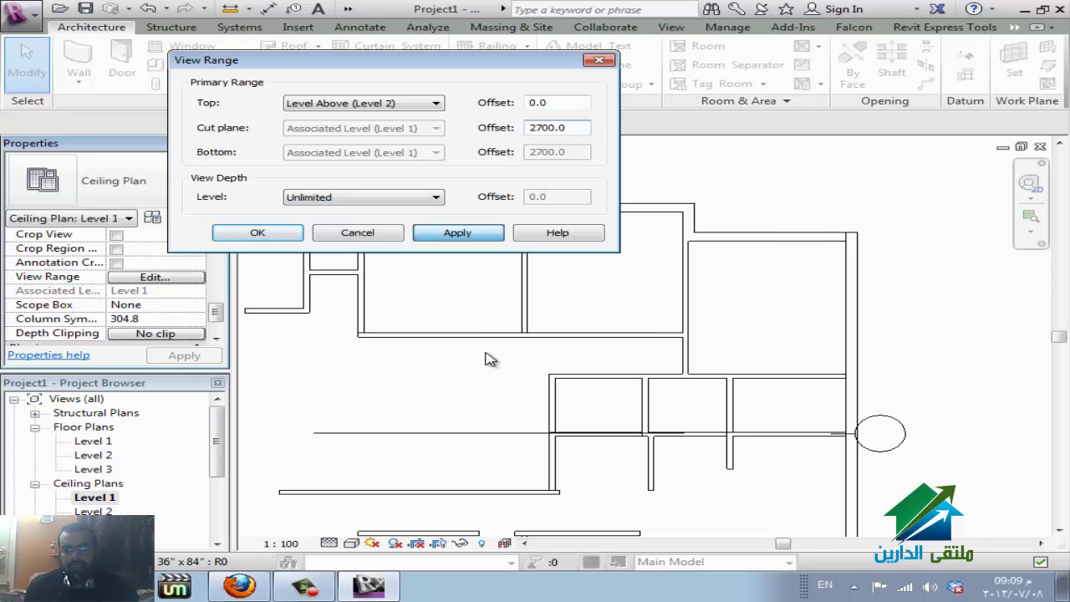
key(Return)
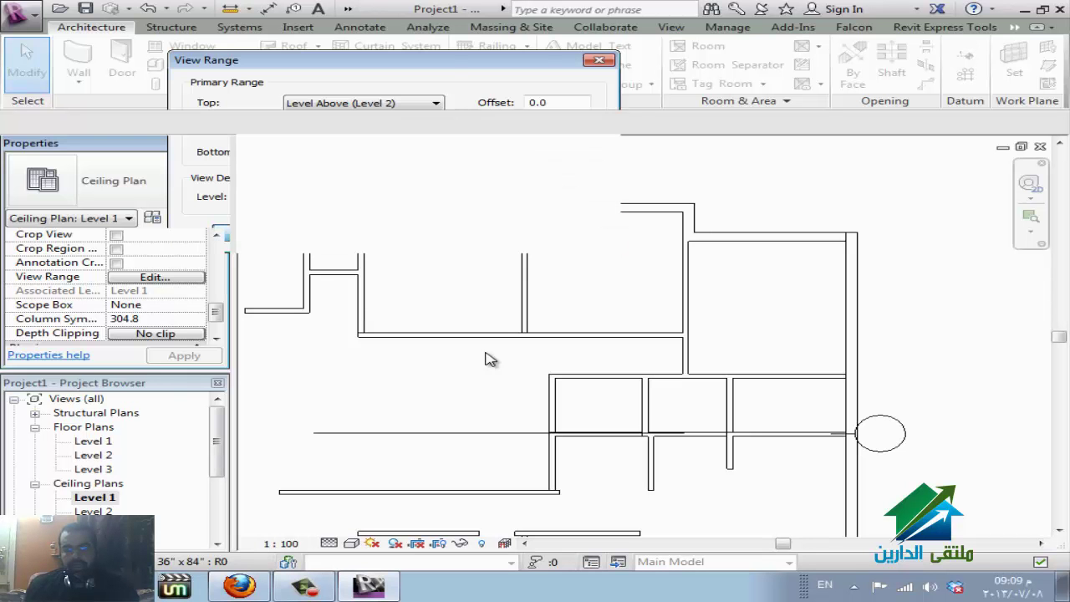
key(c)
key(l)
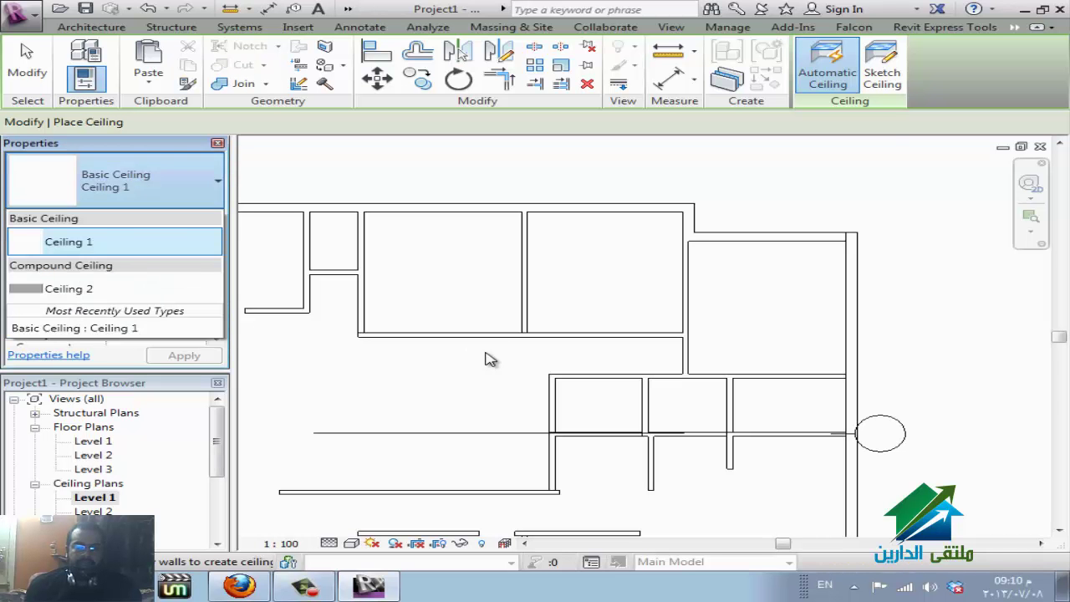
Confirm Ceiling 1 uses the Ceiling Tile 600 x 600 material, then leave ceiling placement
key(Return)
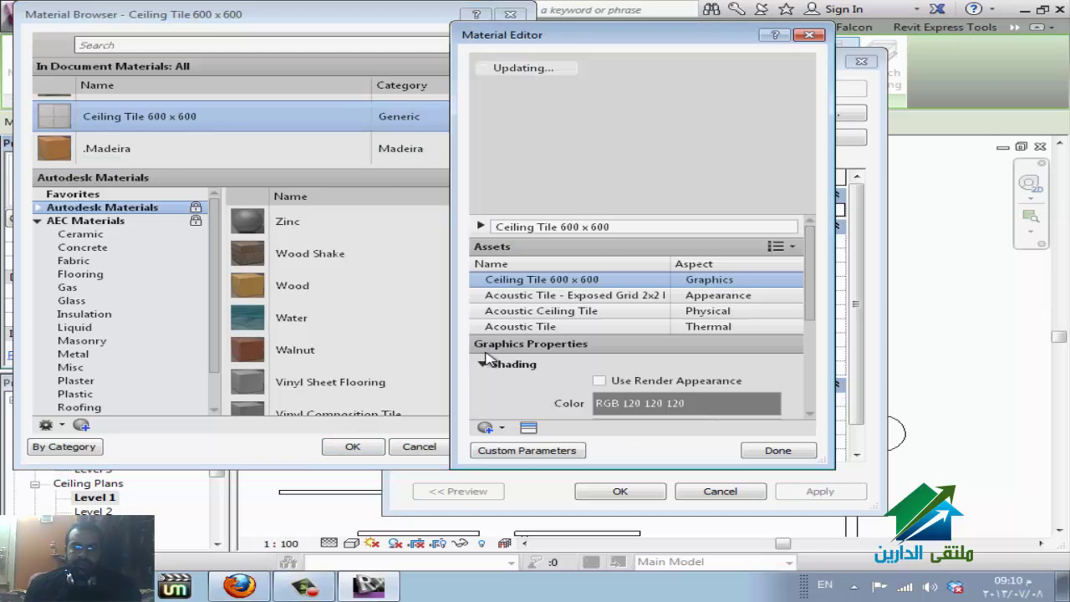
right_click(287, 122)
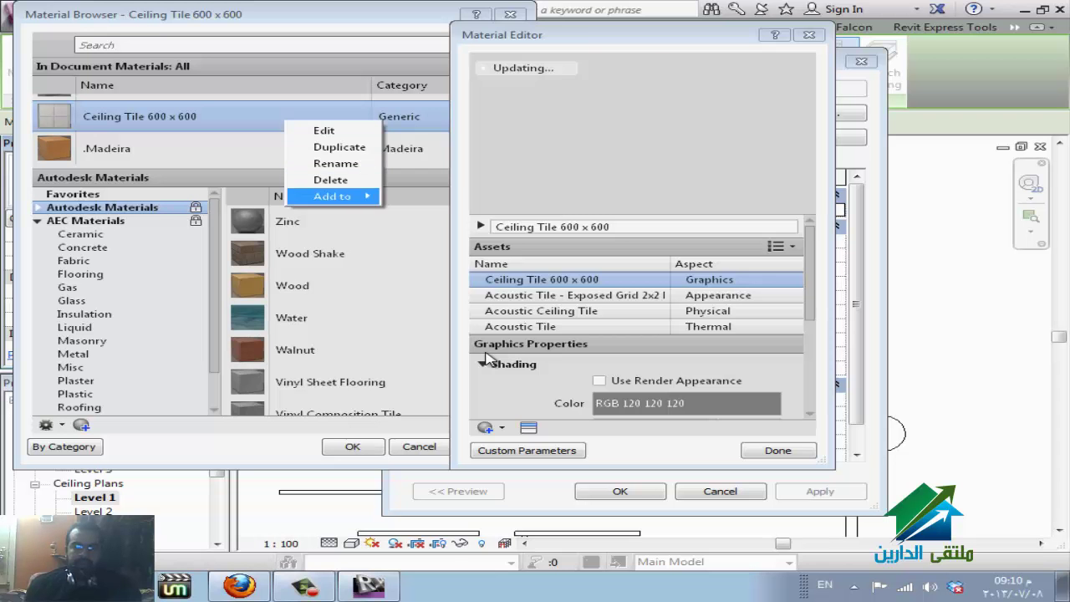
click(422, 198)
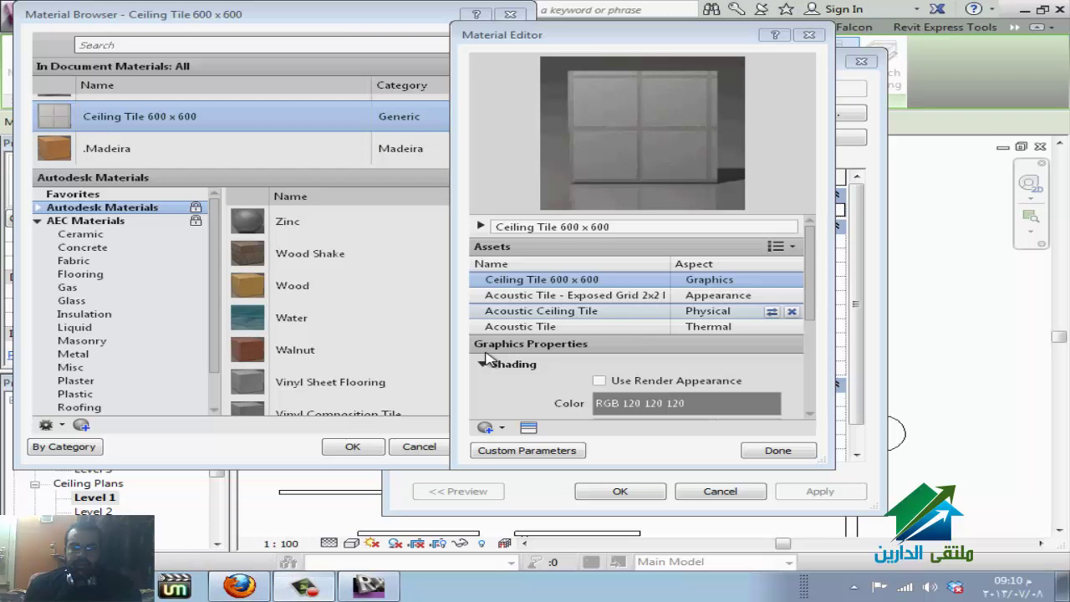
key(Return)
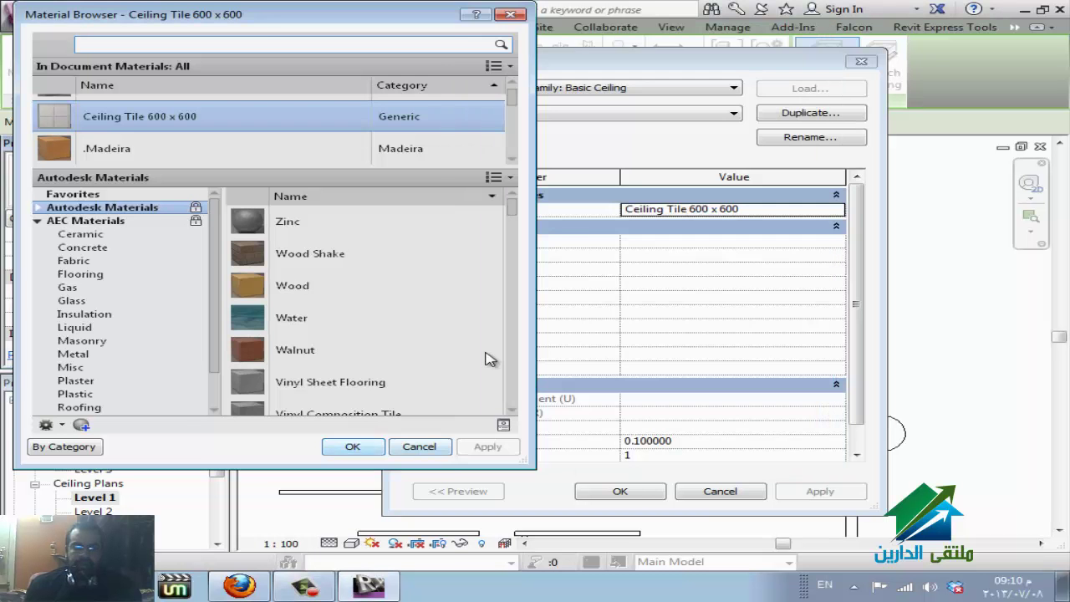
key(Return)
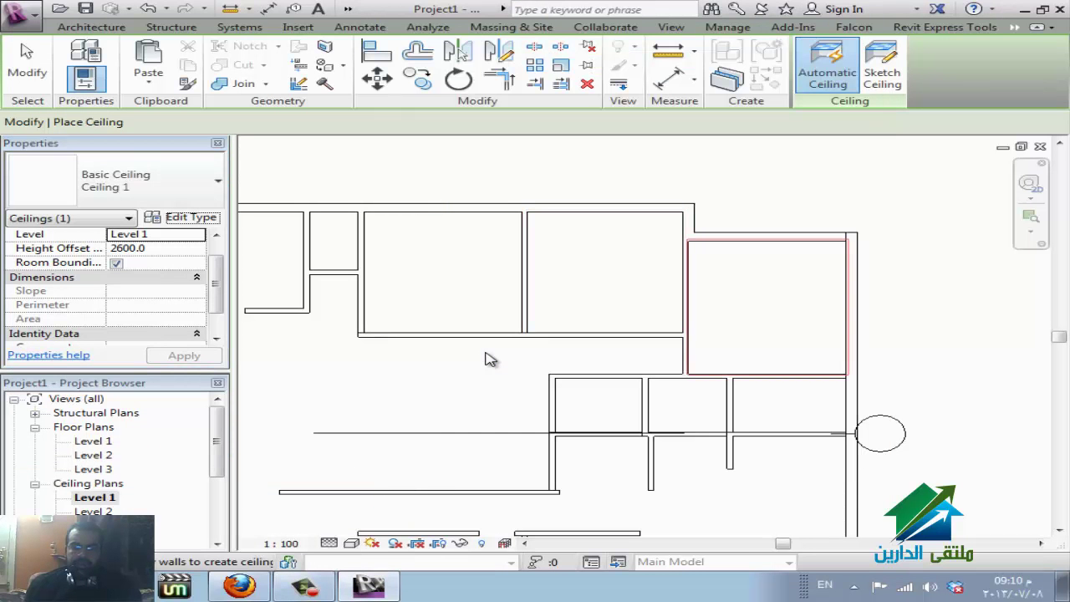
key(Escape)
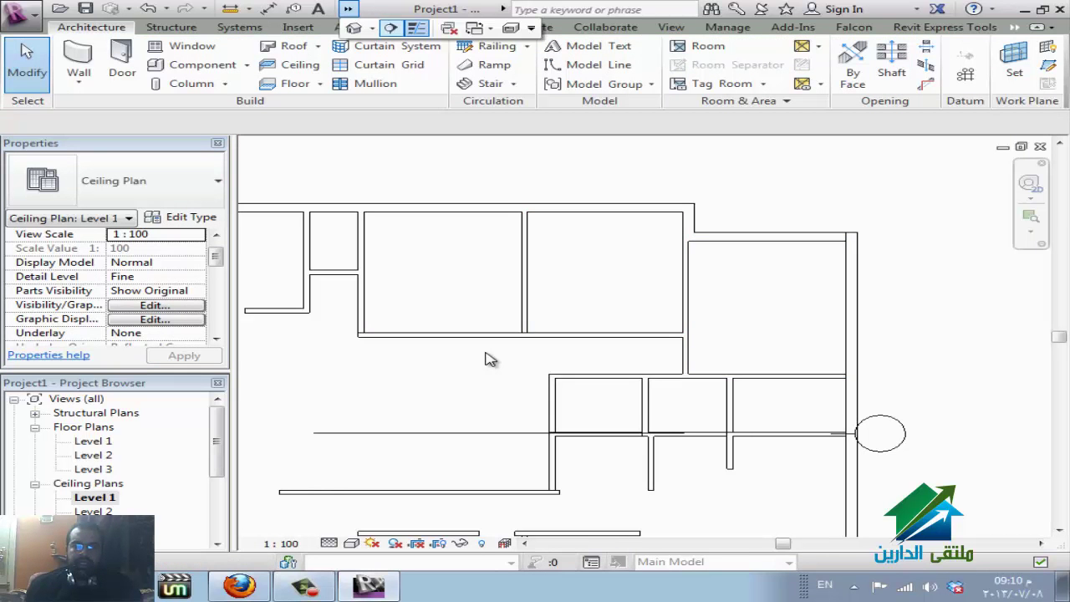
Return to Ceiling Plan Level 1 in Wireframe and reopen the ceiling type's properties
key(3)
key(d)
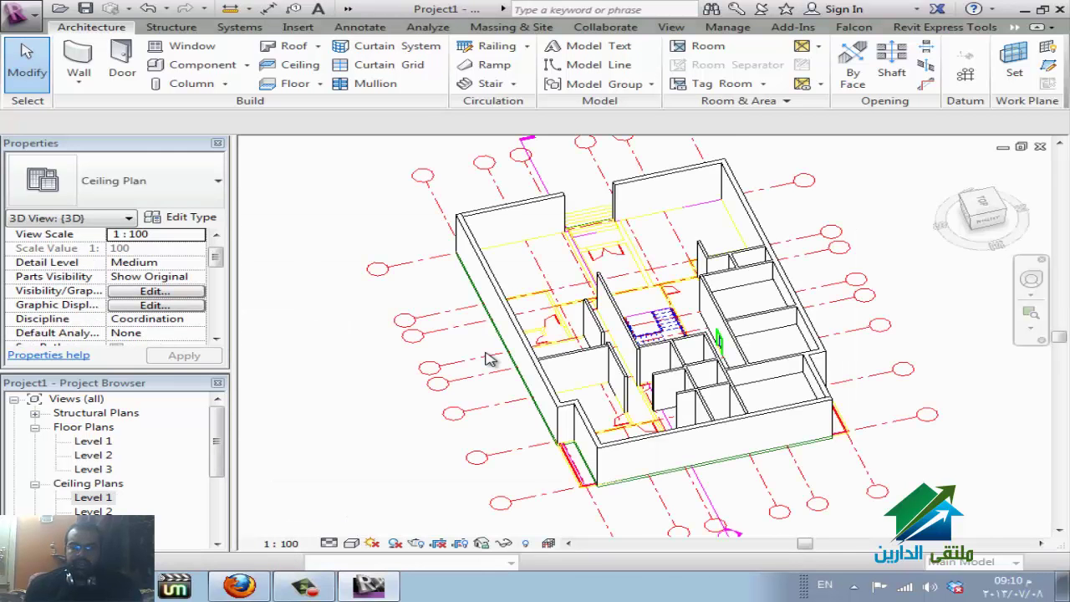
scroll(489, 359, up, 2)
scroll(489, 360, up, 2)
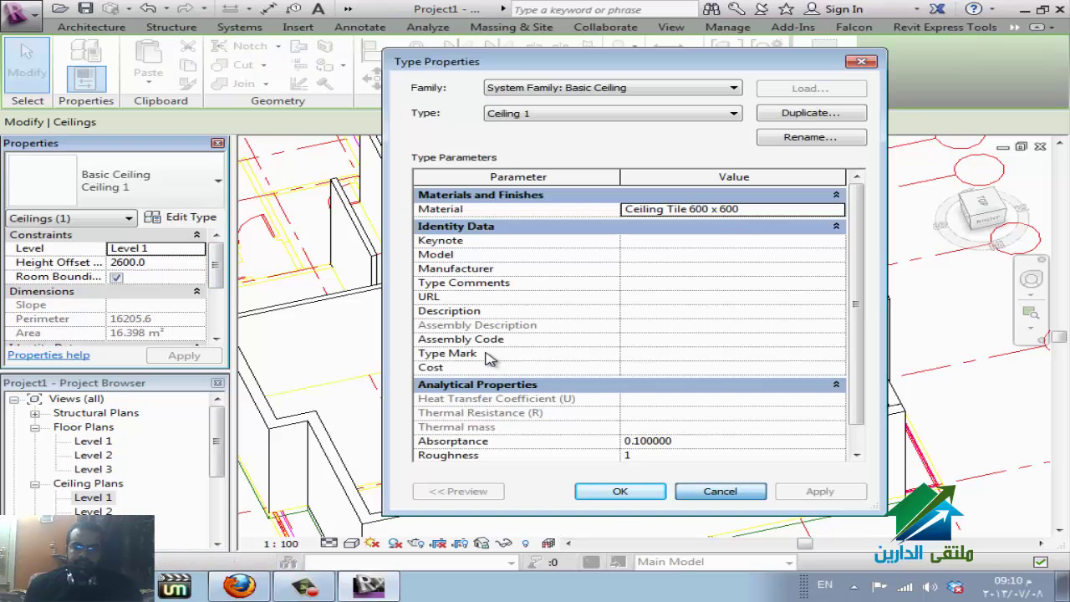
key(Escape)
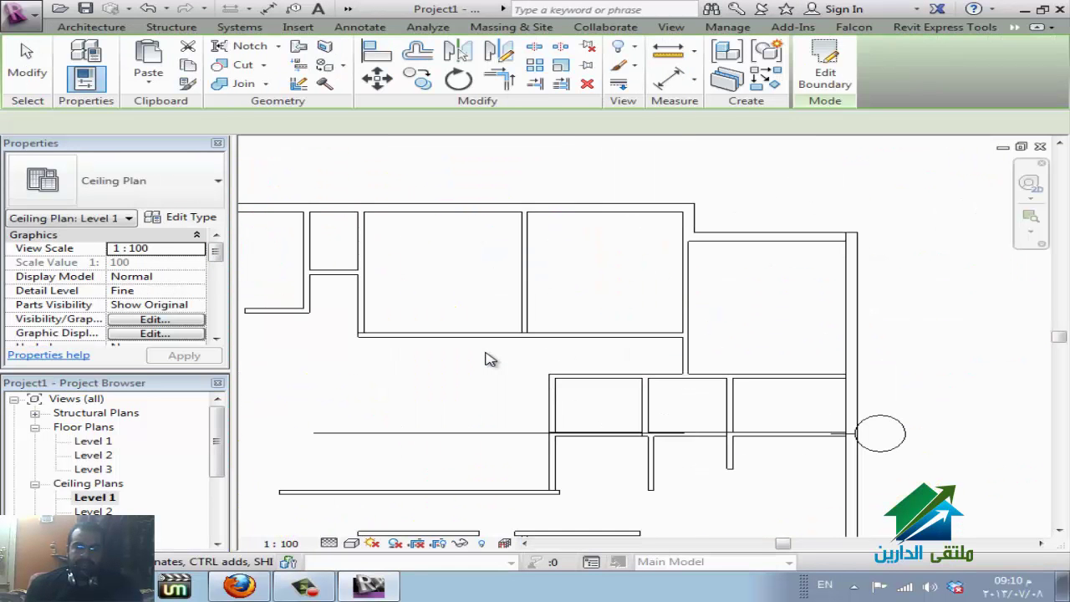
key(Up)
key(Up)
key(Up)
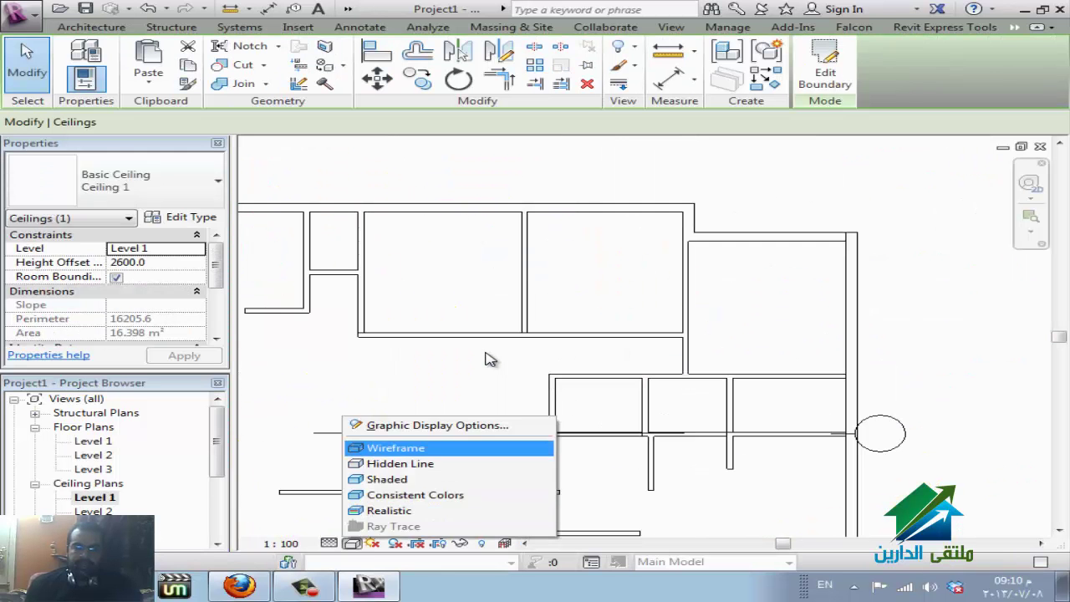
key(Return)
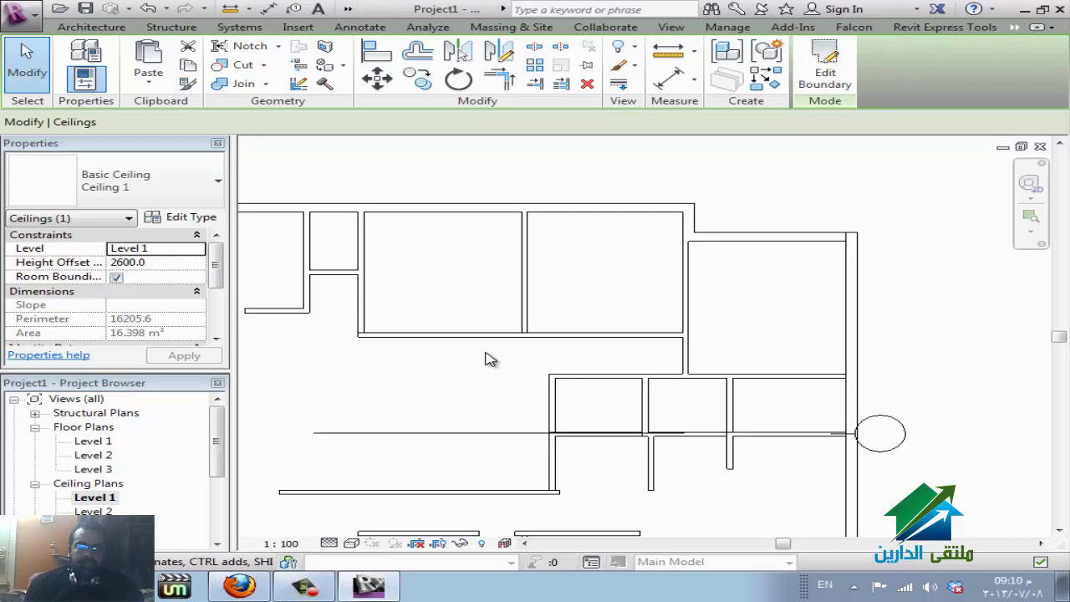
click(179, 216)
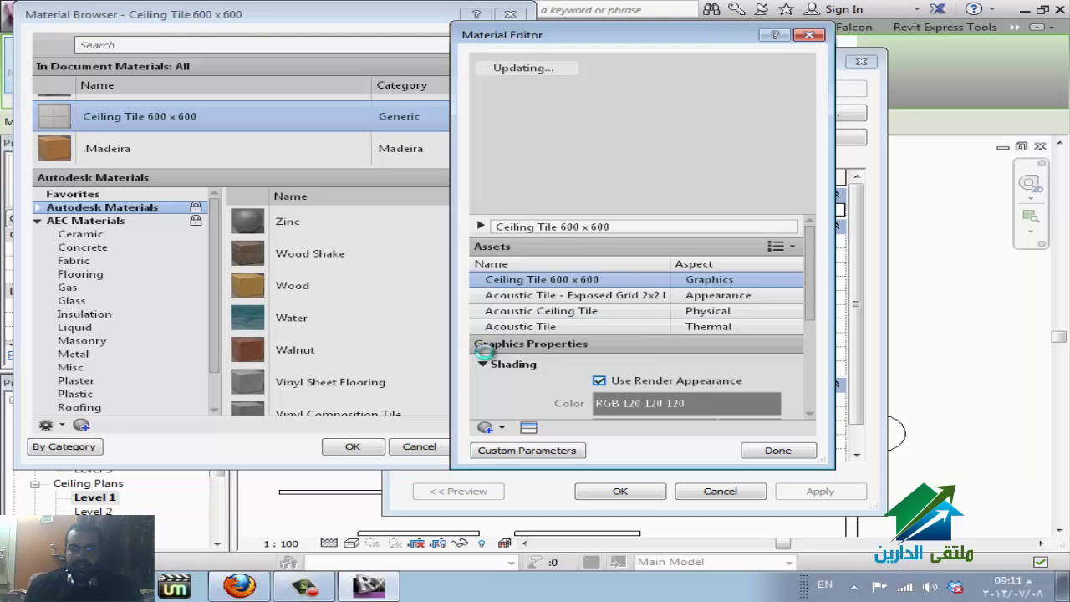
Set the Ceiling Tile 600 x 600 surface pattern to Crosshatch
scroll(485, 353, down, 5)
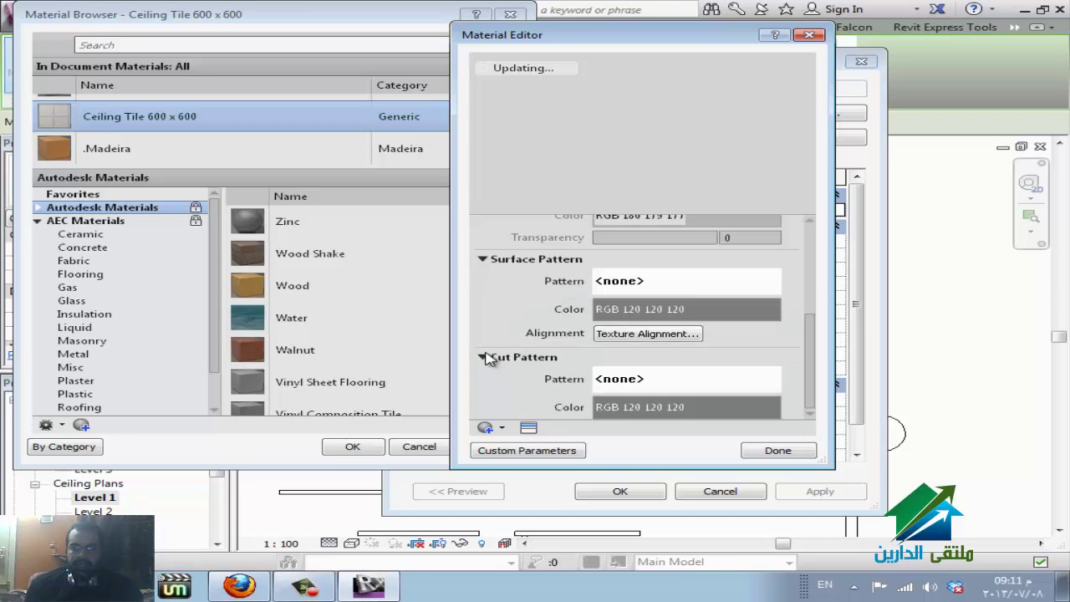
scroll(490, 358, down, 2)
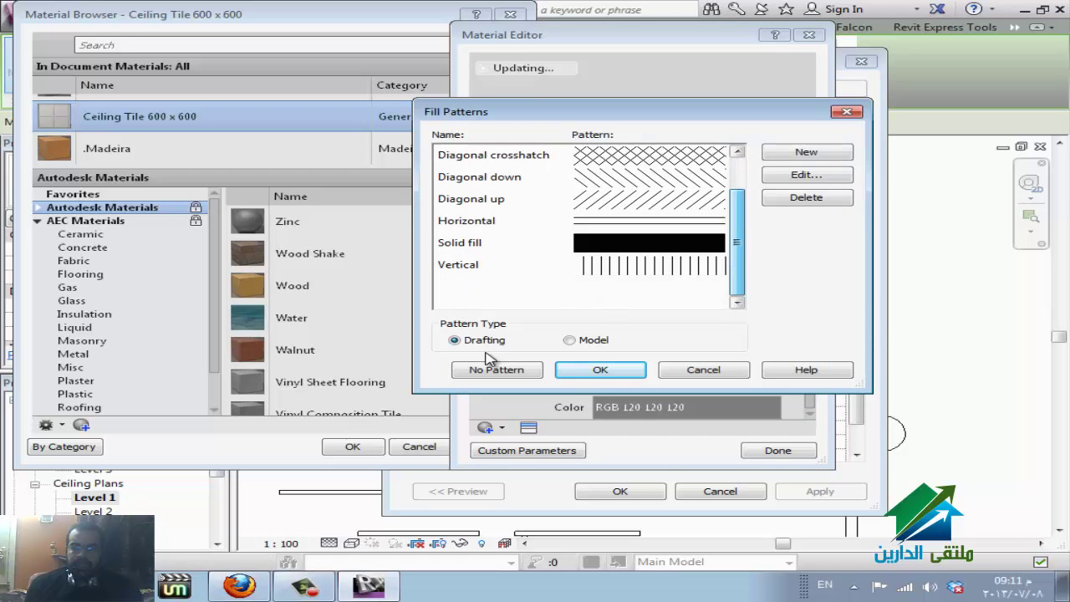
key(Down)
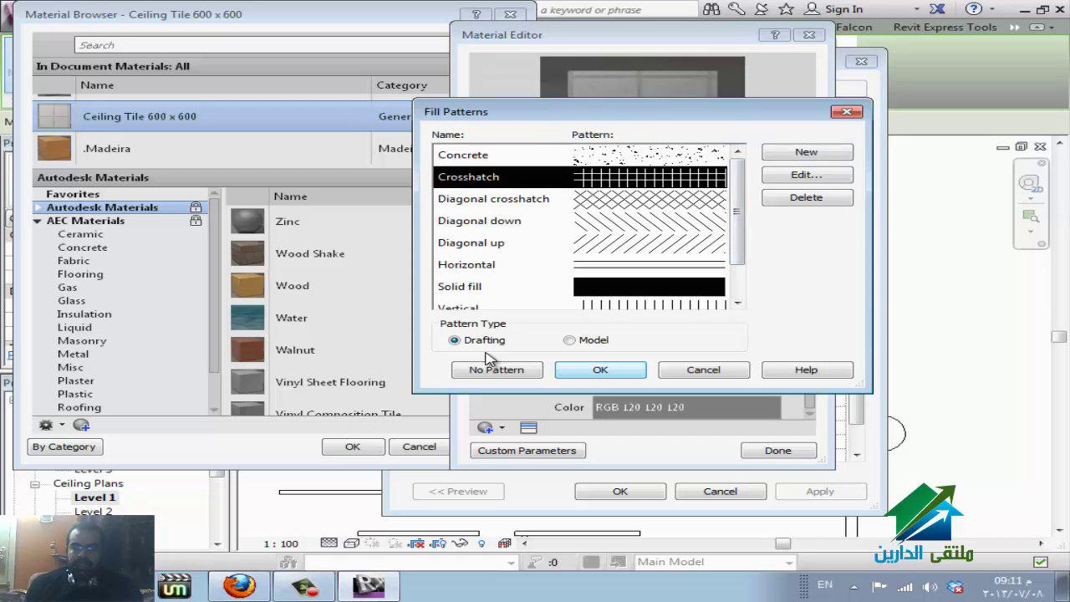
key(Return)
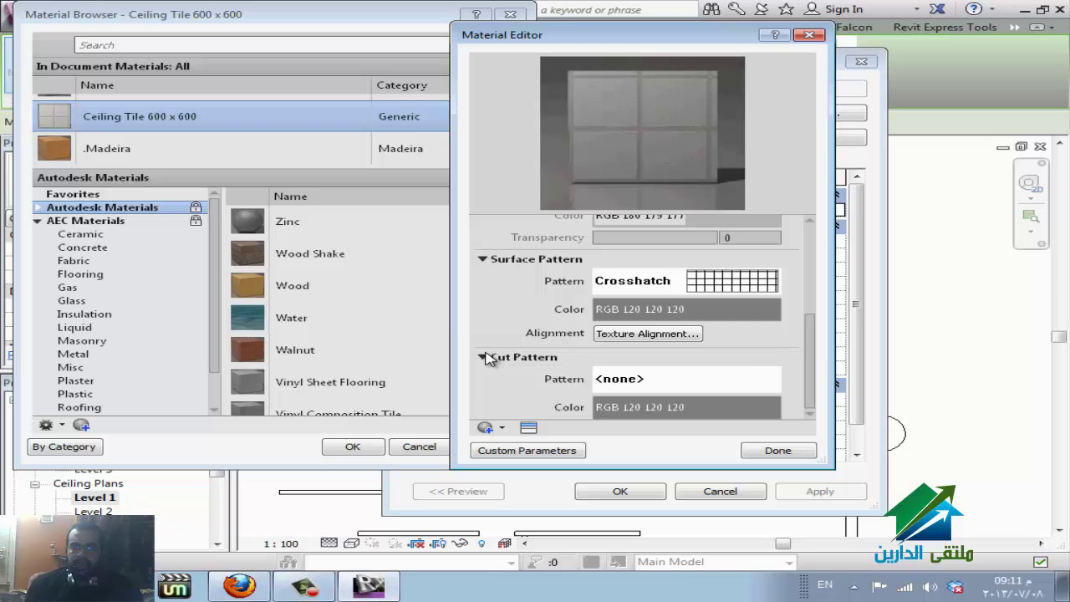
Set the cut pattern to Crosshatch as well and close the material windows
click(618, 379)
scroll(489, 358, down, 2)
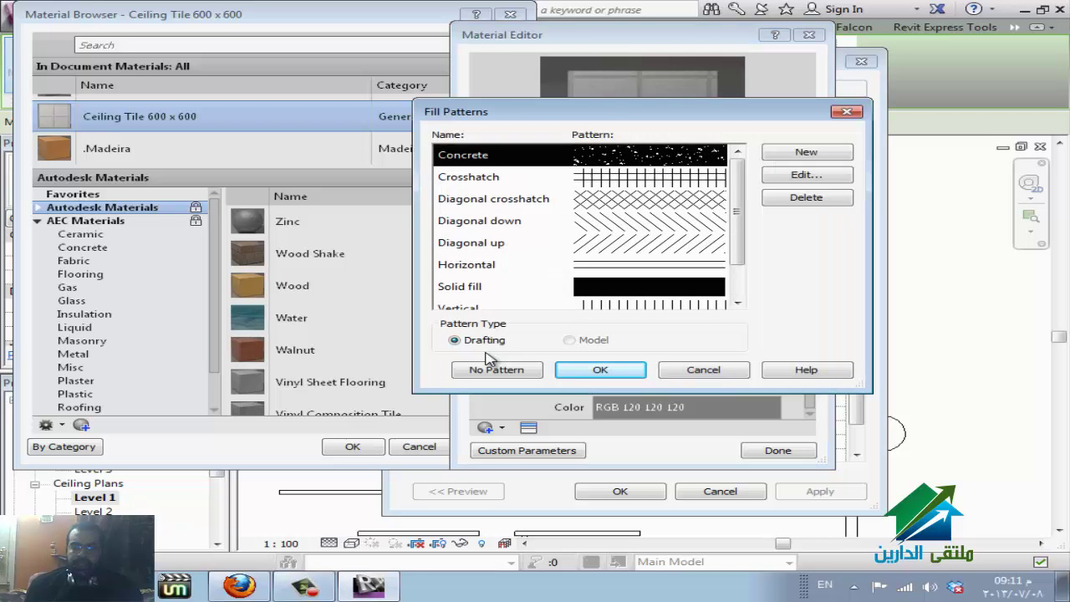
key(Down)
key(Return)
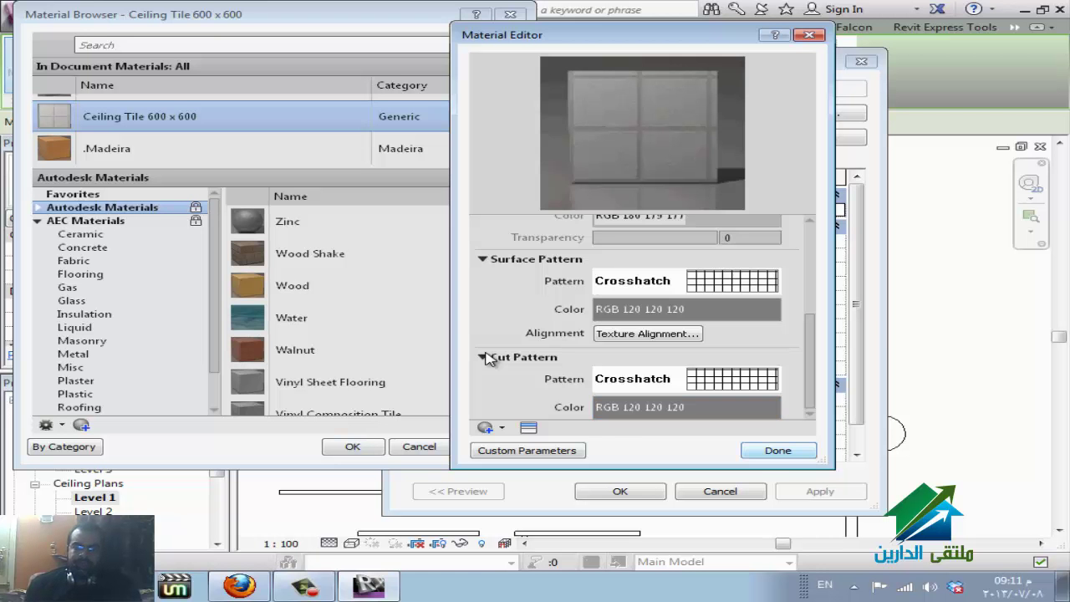
key(Return)
key(Return)
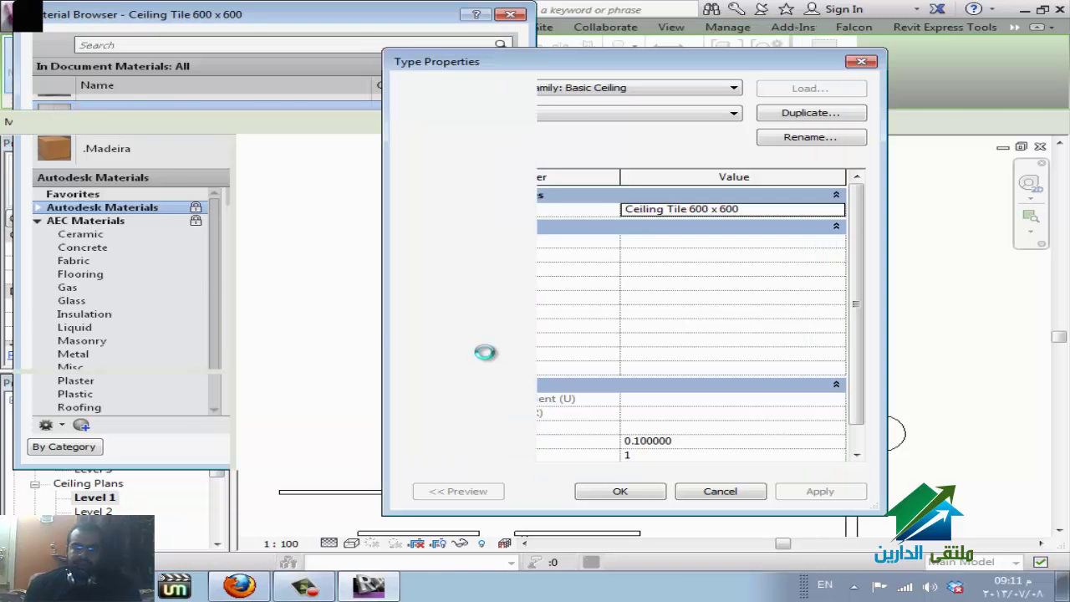
key(Return)
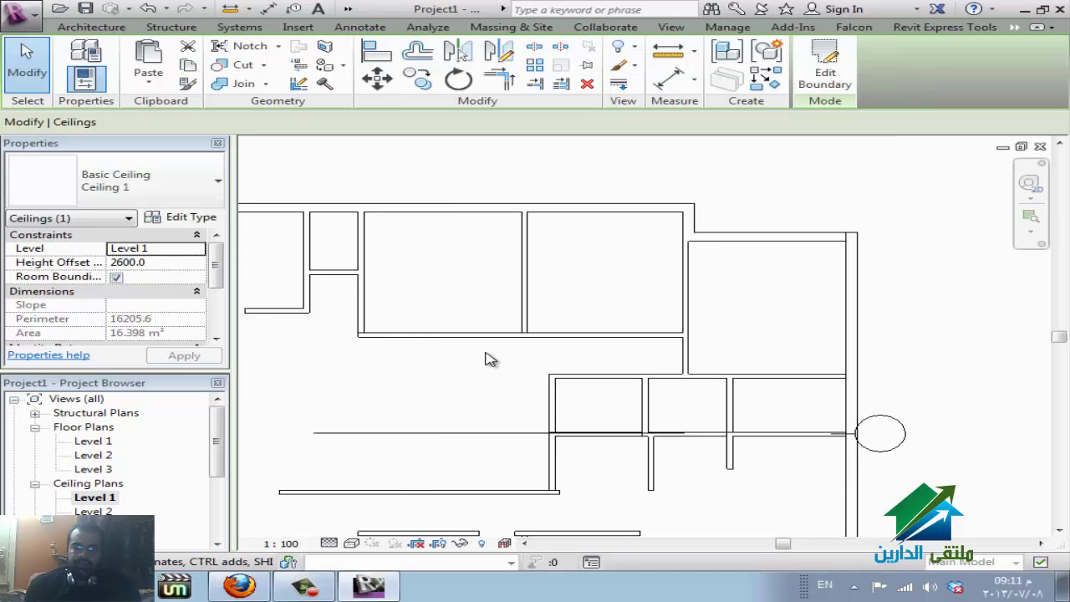
Fit the plan in the view and switch to the Level 1 floor plan
key(z)
key(f)
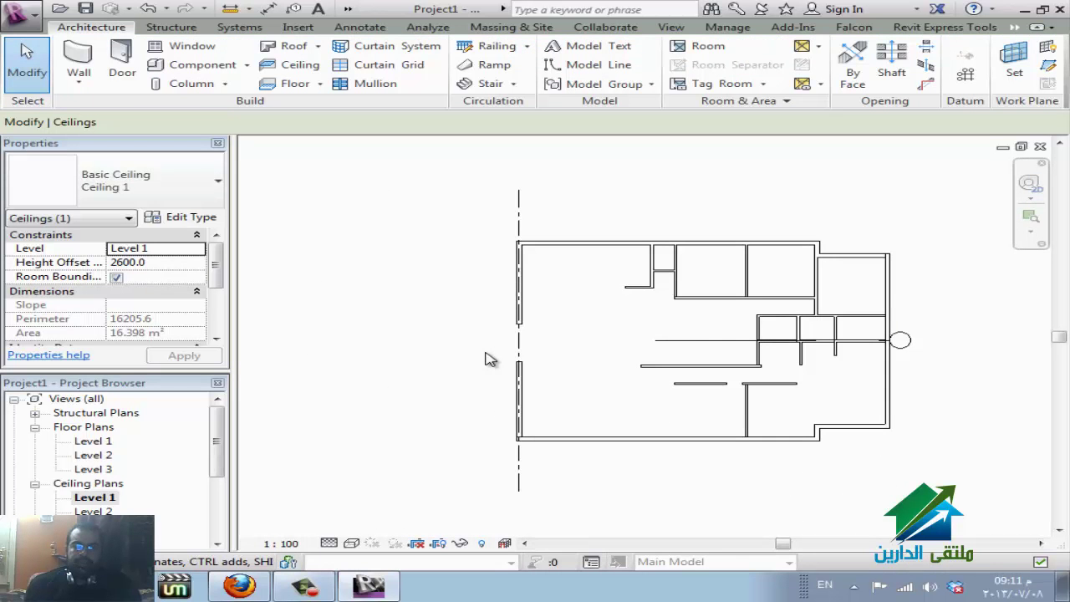
key(ctrl+Tab)
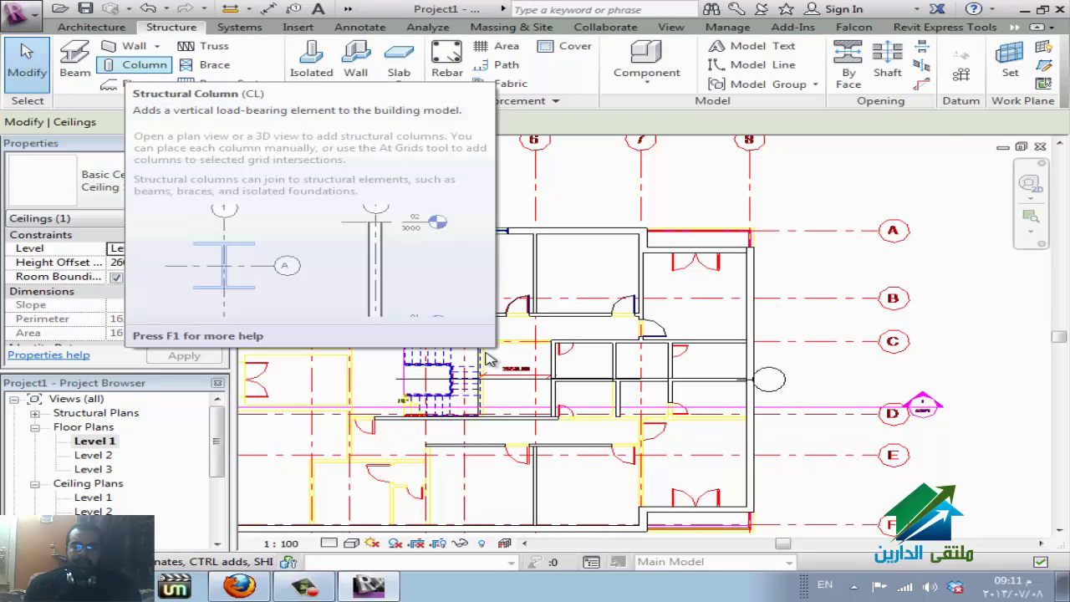
Start a structural column, decline loading a family, and show the column type choices
key(c)
key(l)
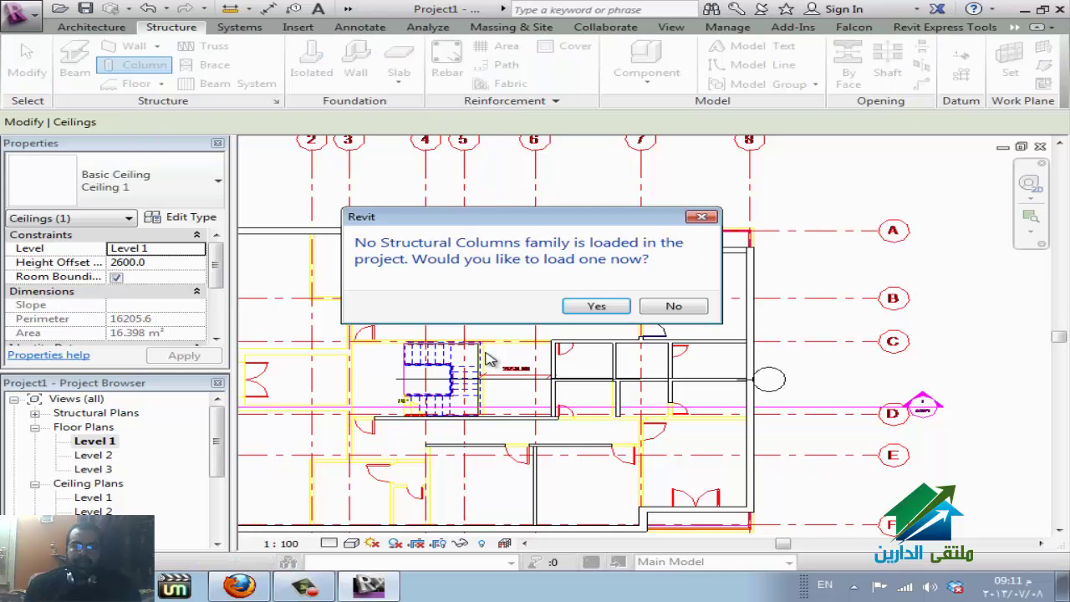
key(Tab)
key(Return)
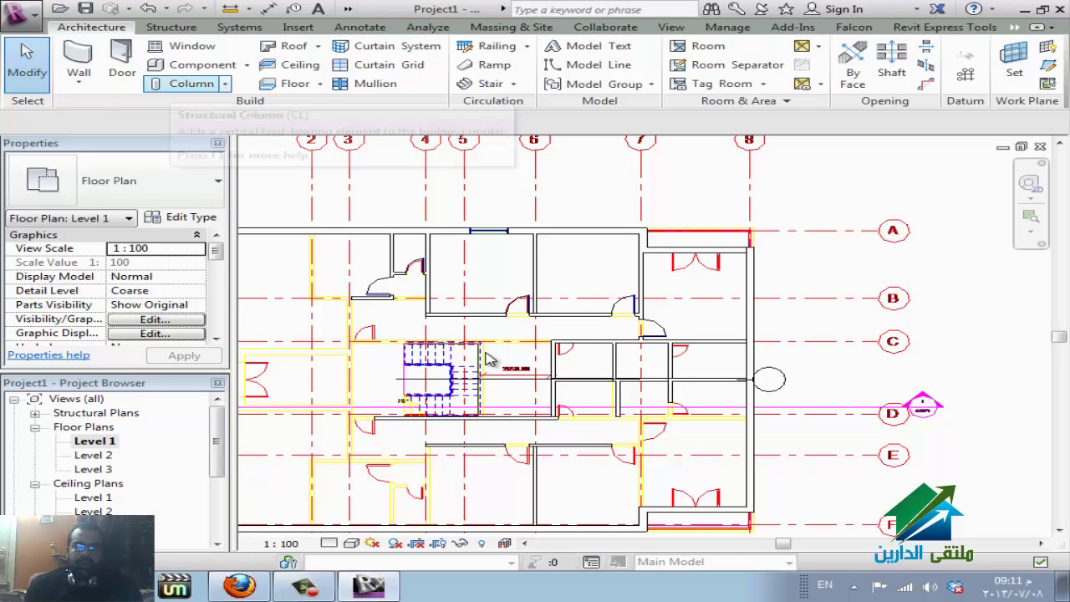
click(224, 83)
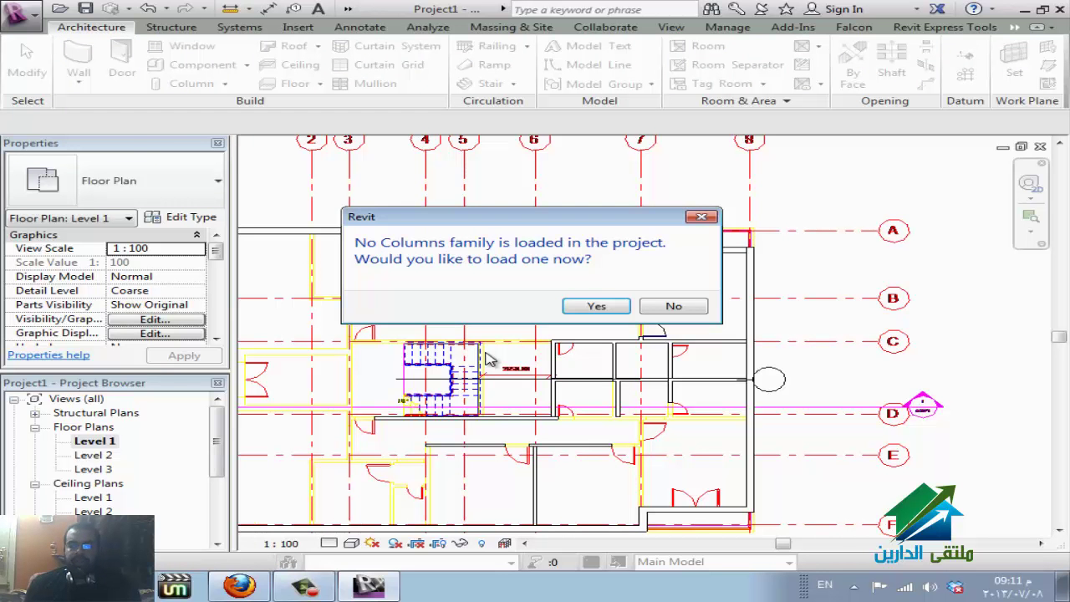
Agree to load a column family and browse to E:\REVIT\family\Exported Families
key(Return)
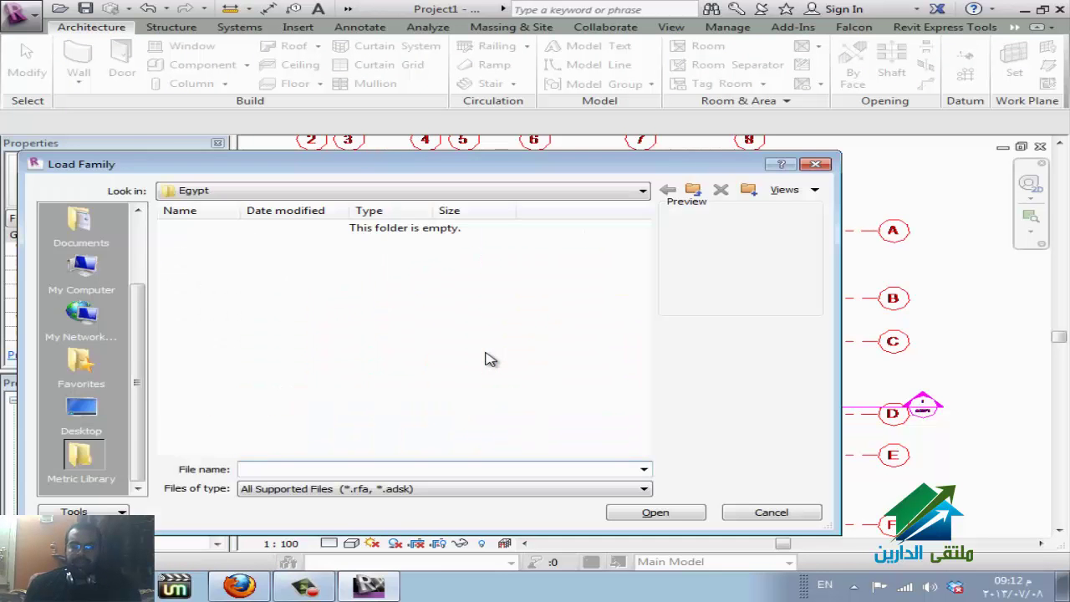
key(F4)
key(Down)
key(Down)
key(Up)
key(Down)
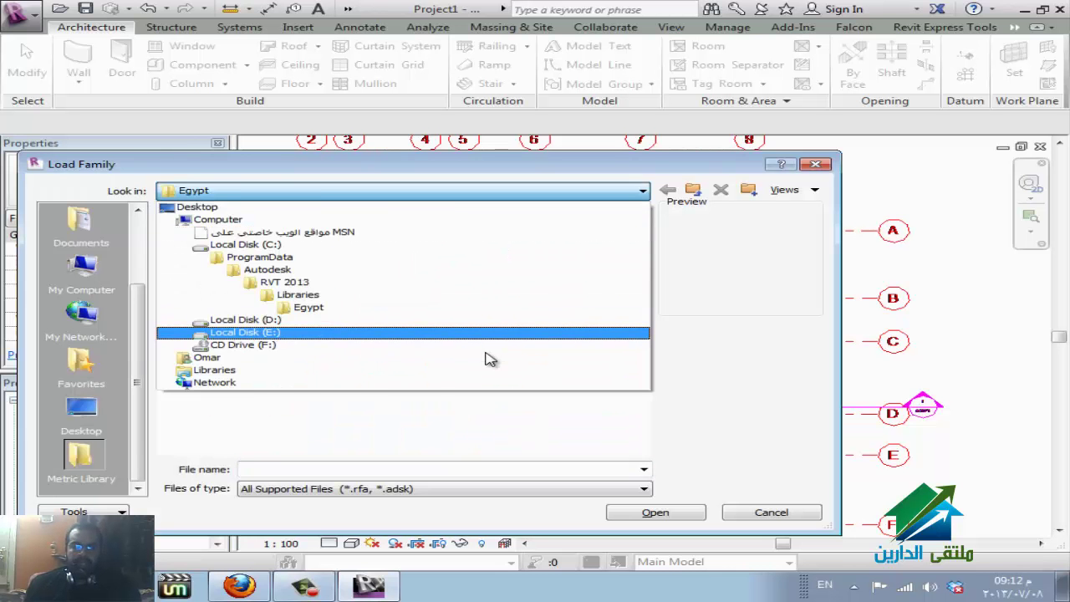
key(Return)
key(Return)
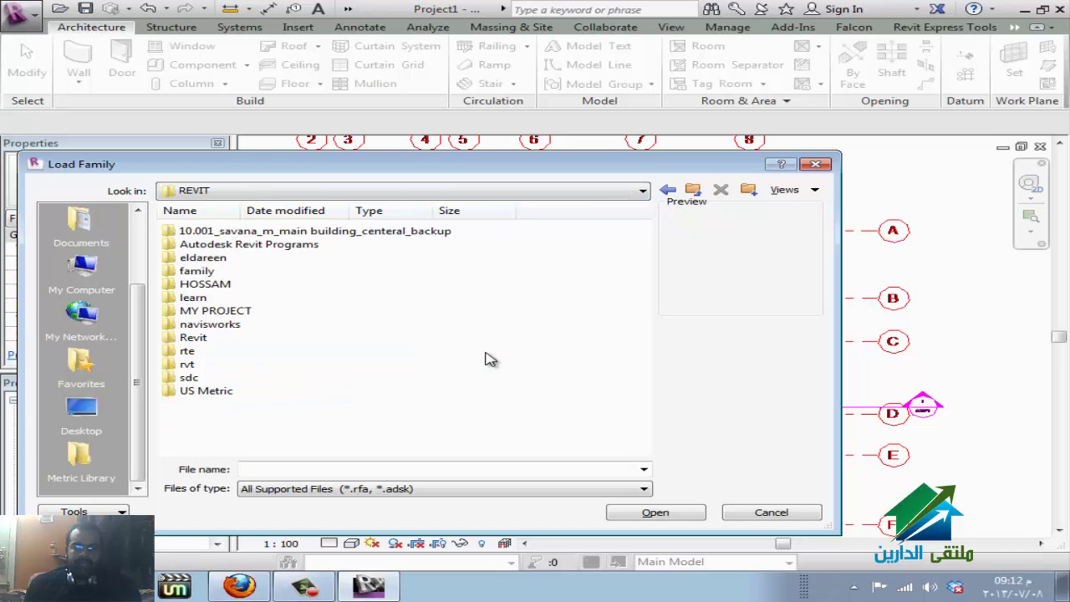
key(r)
key(f)
key(h)
key(r)
key(l)
key(Up)
key(Up)
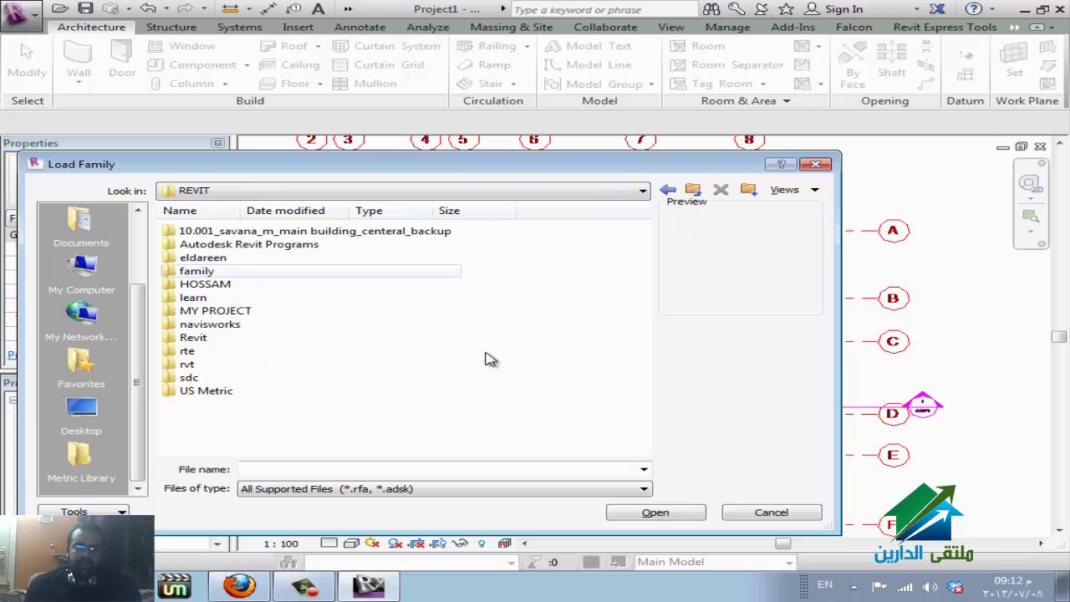
key(Return)
key(Down)
key(Return)
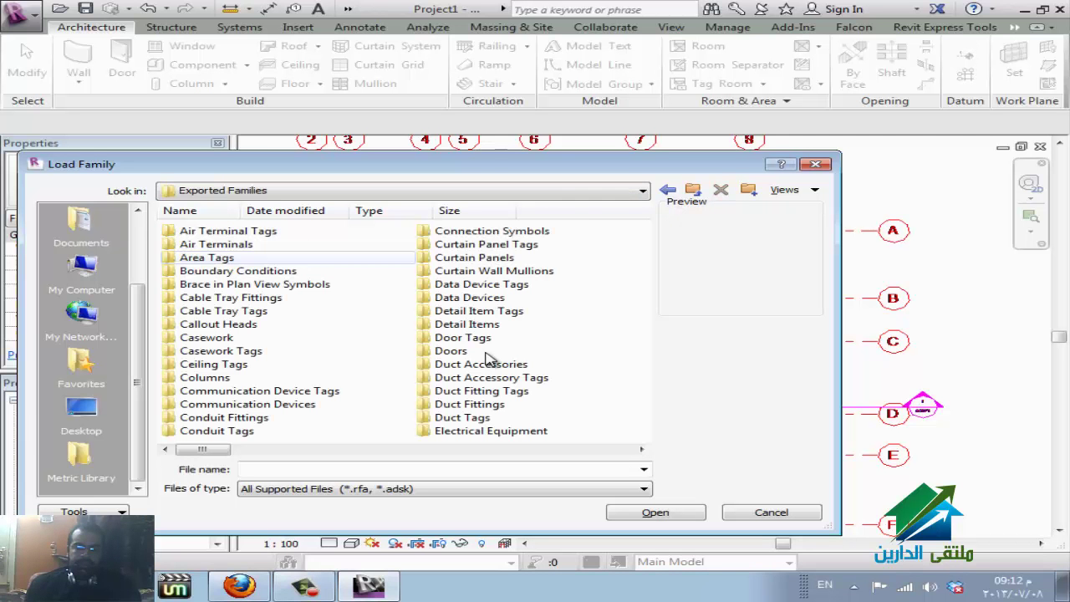
Open the Columns folder and load Rectangular Column.rfa
key(b)
key(r)
key(Down)
key(Down)
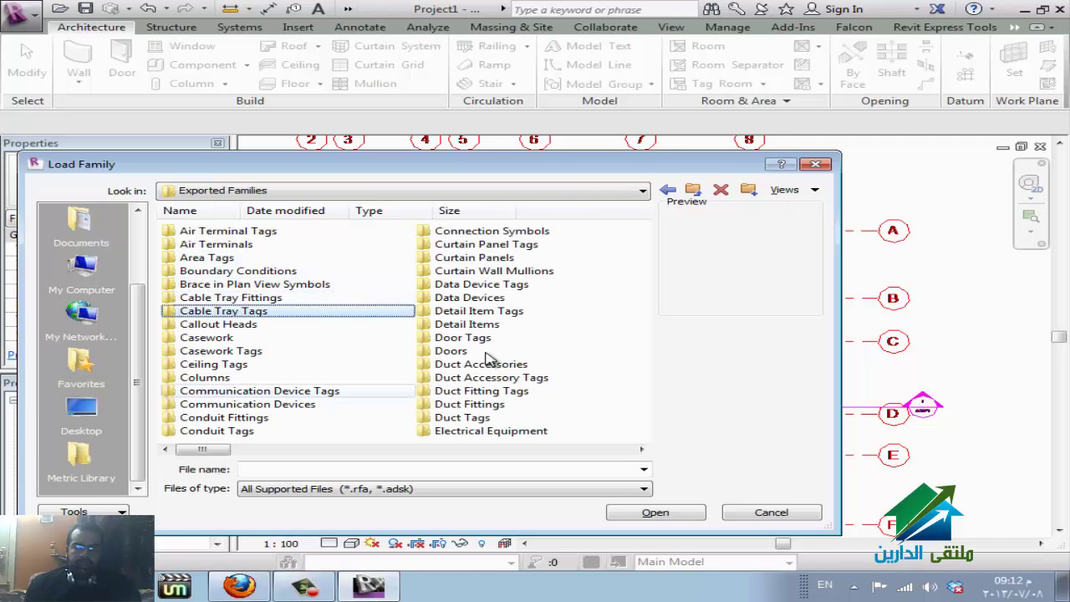
key(Down)
key(Down)
key(Down)
key(Down)
key(Down)
key(Return)
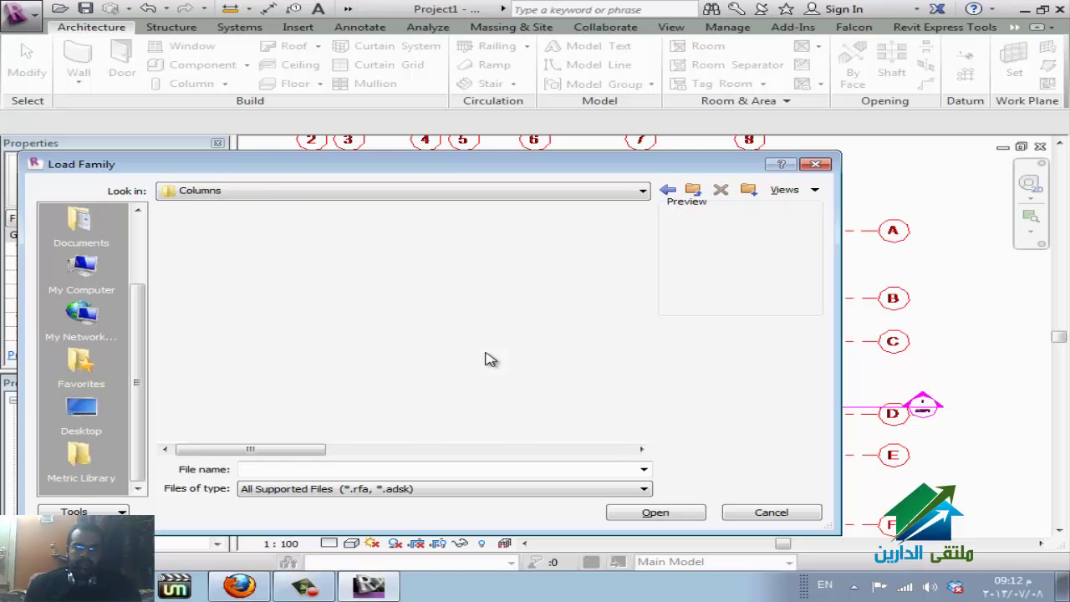
key(Down)
key(Down)
key(Down)
key(Down)
key(Down)
key(Down)
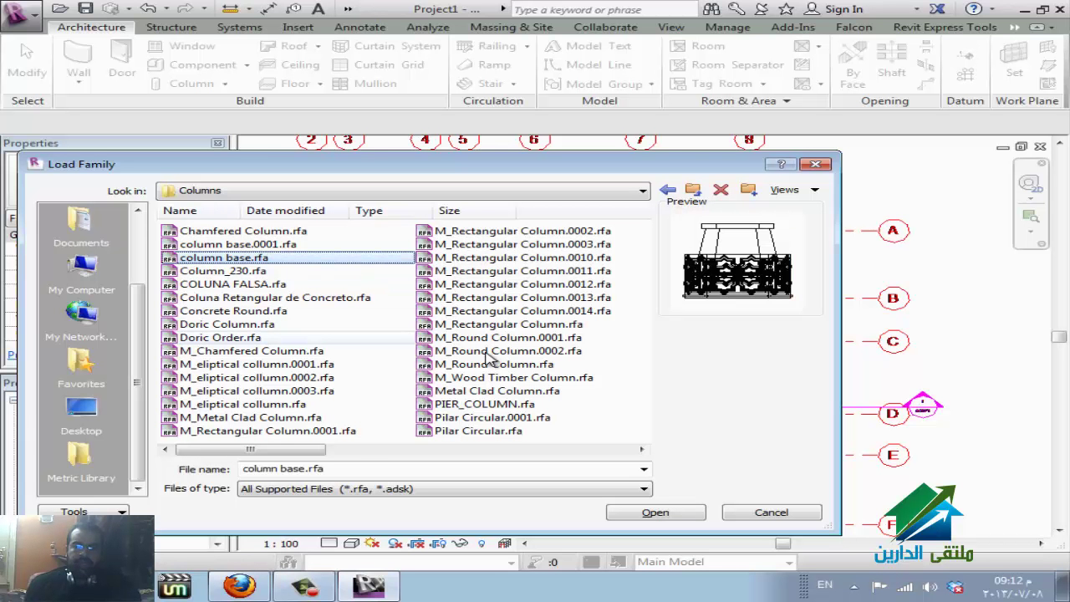
key(Down)
key(Down)
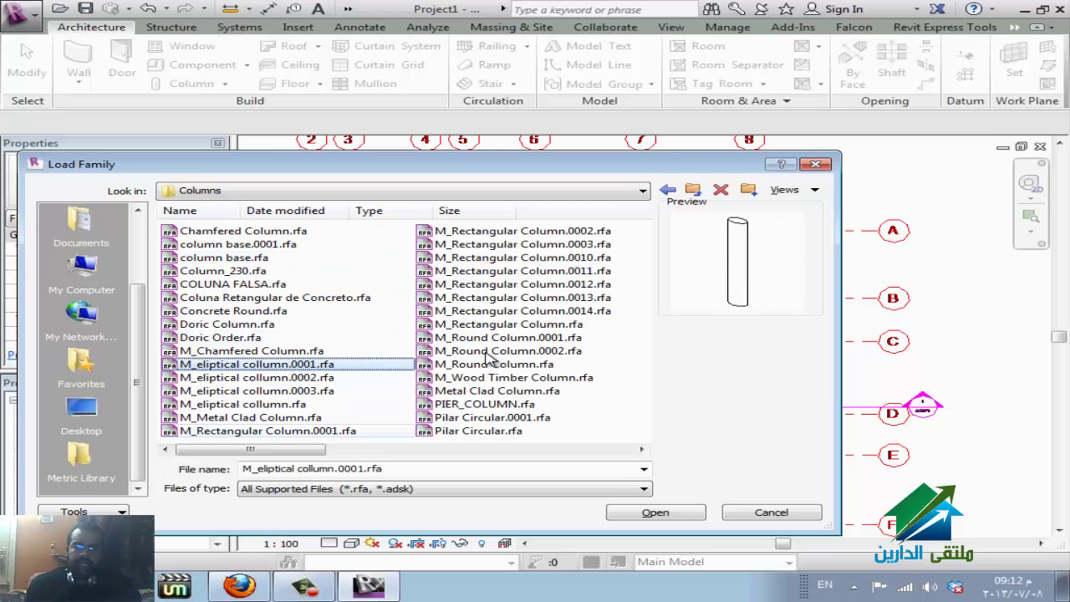
scroll(491, 360, down, 2)
key(Up)
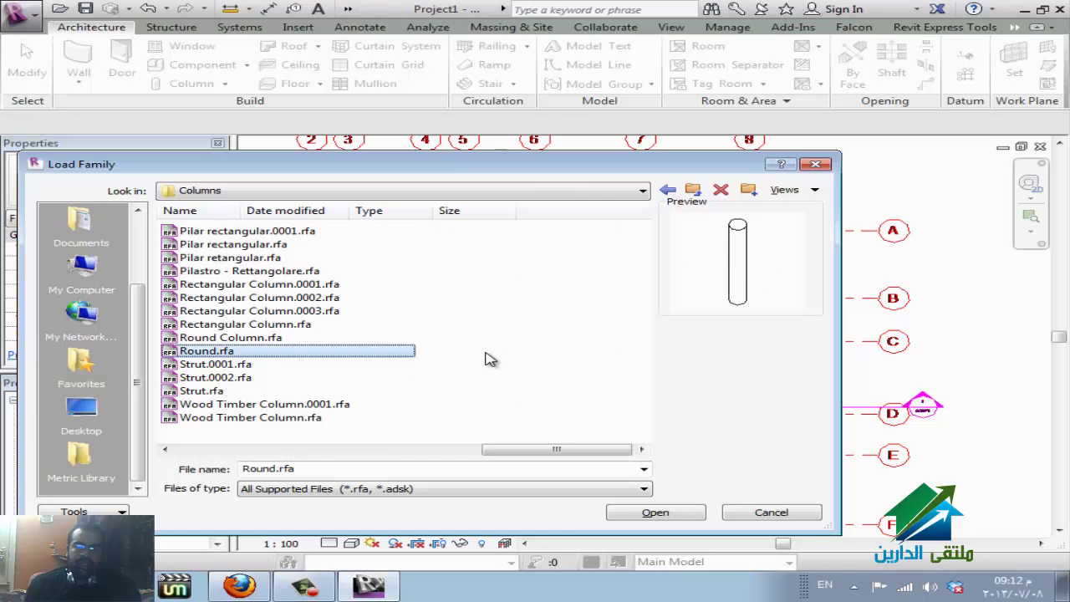
key(Up)
key(Up)
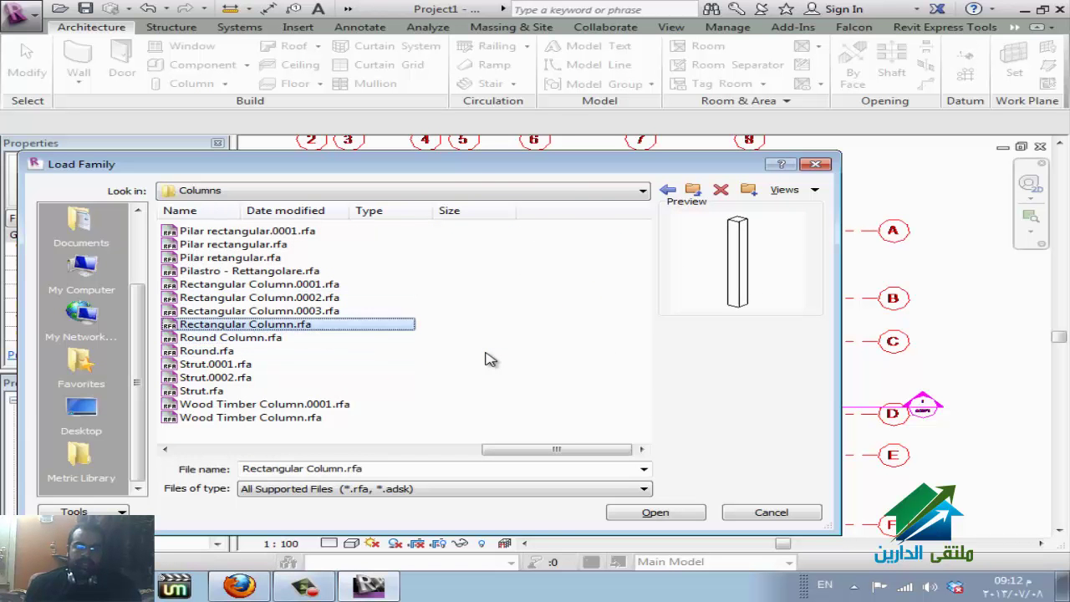
key(Return)
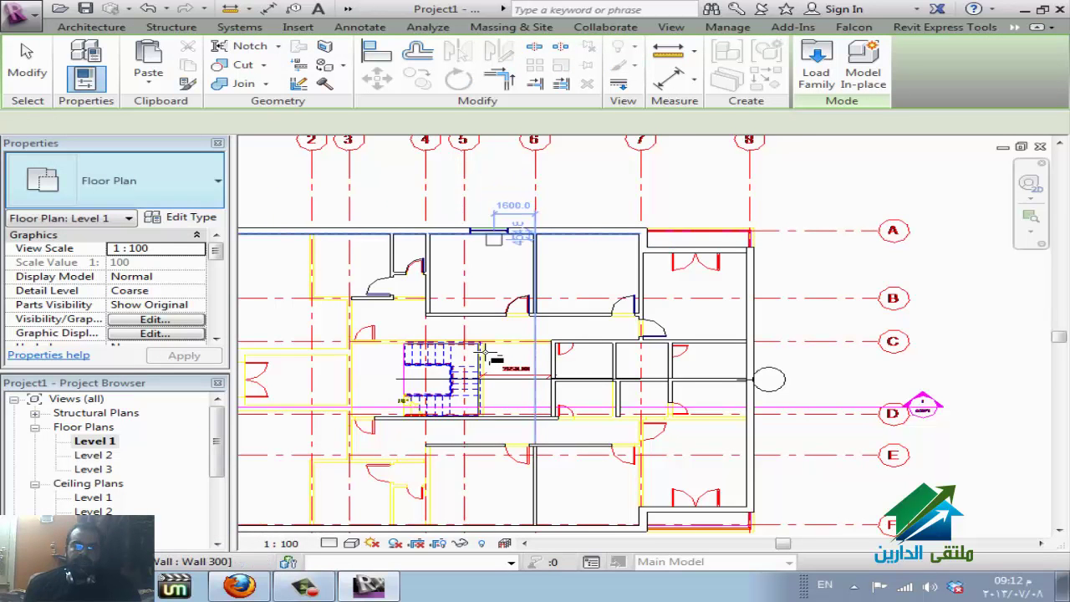
Place a 24" x 24" rectangular column just below the top wall
scroll(484, 352, up, 2)
scroll(483, 353, up, 2)
scroll(485, 353, up, 2)
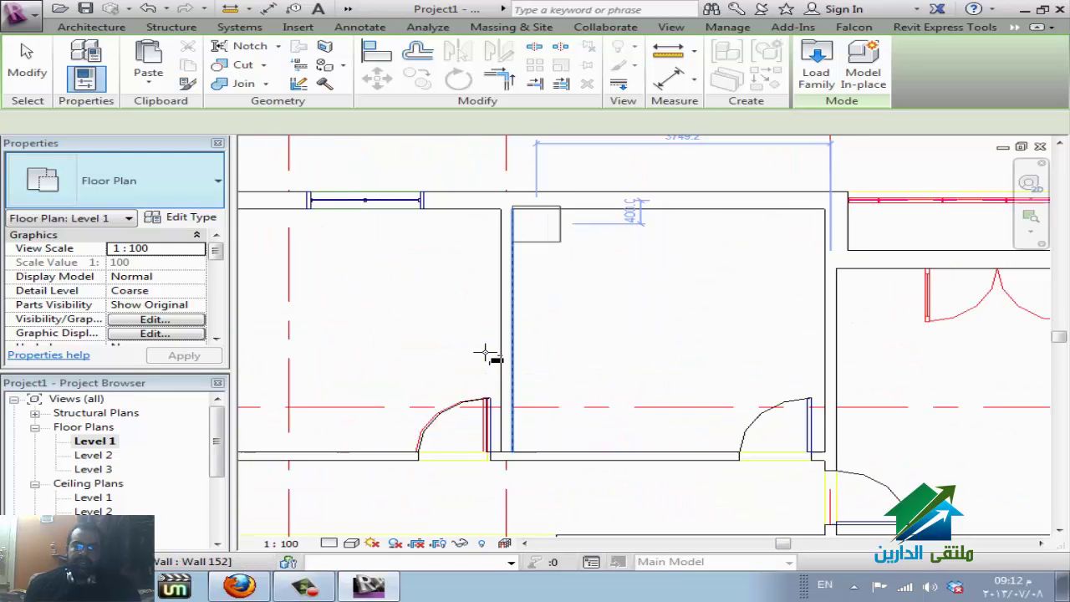
scroll(485, 353, up, 2)
key(c)
key(l)
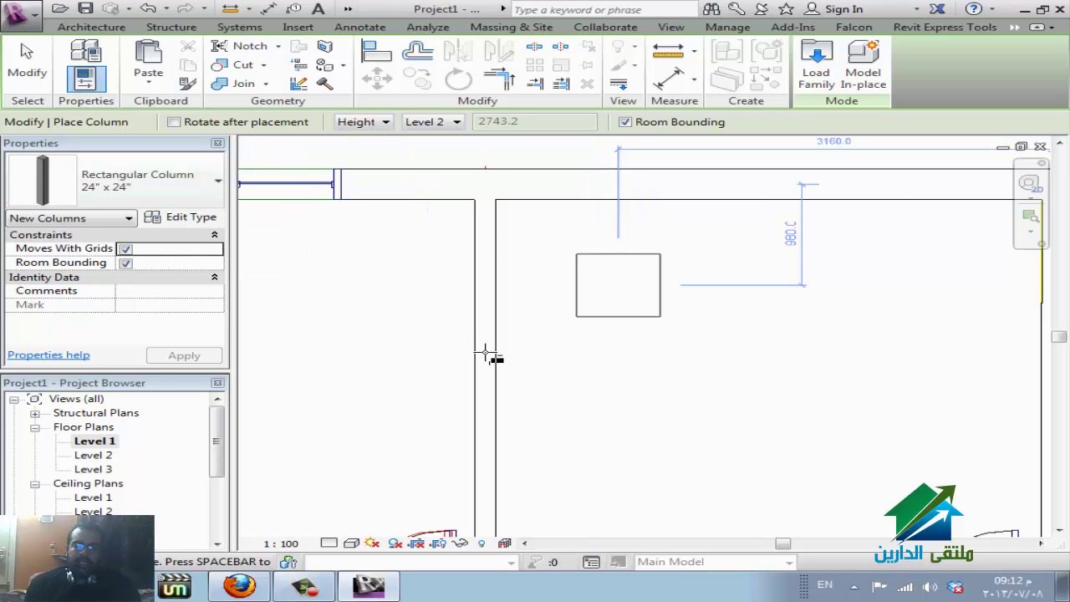
click(485, 355)
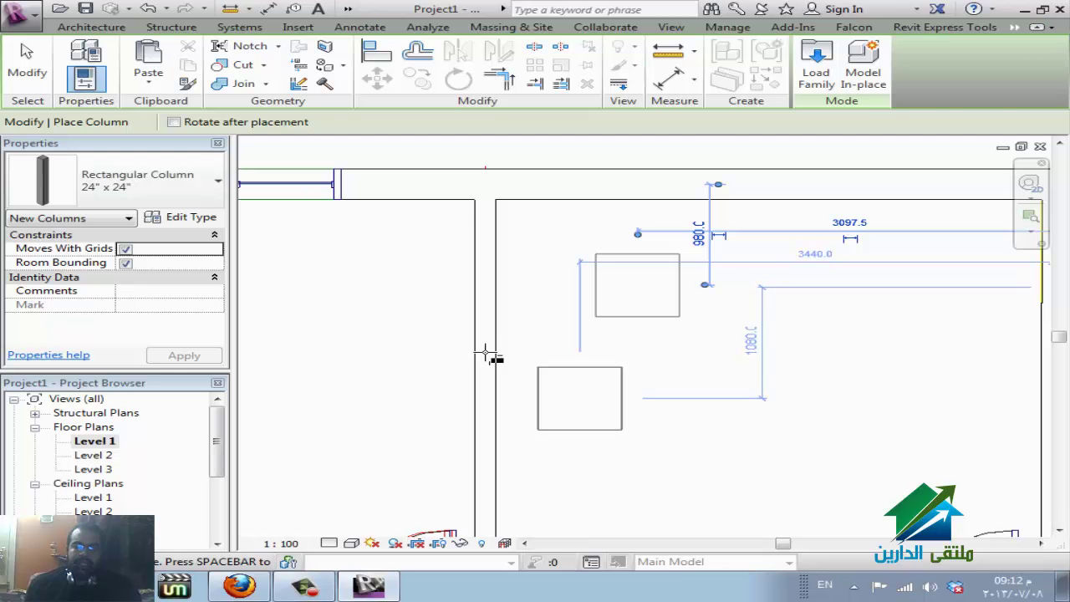
key(Escape)
key(Escape)
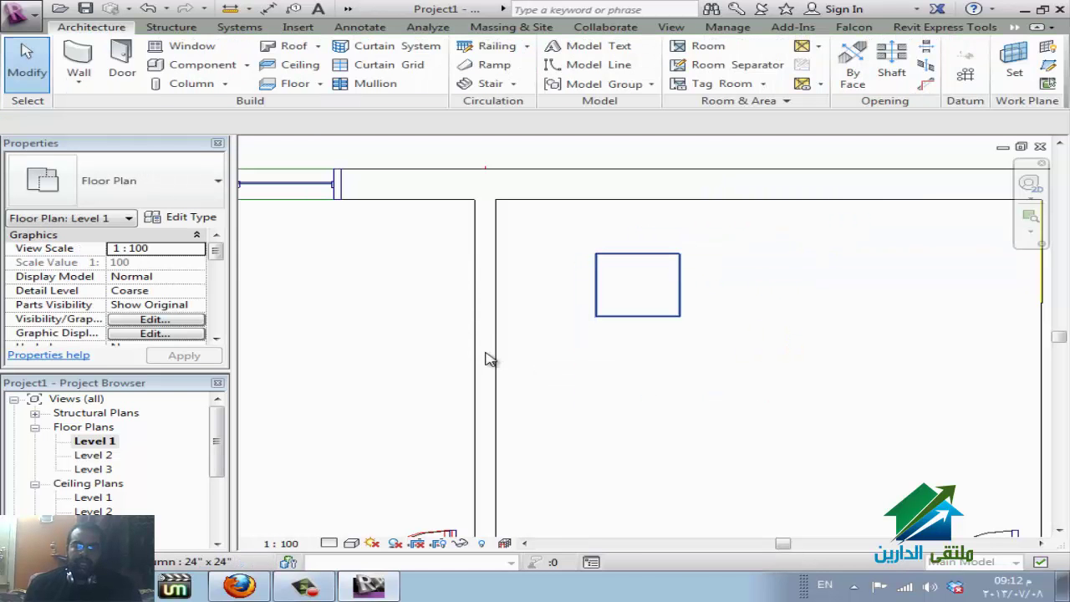
Copy the column 1200 to the right
key(c)
key(o)
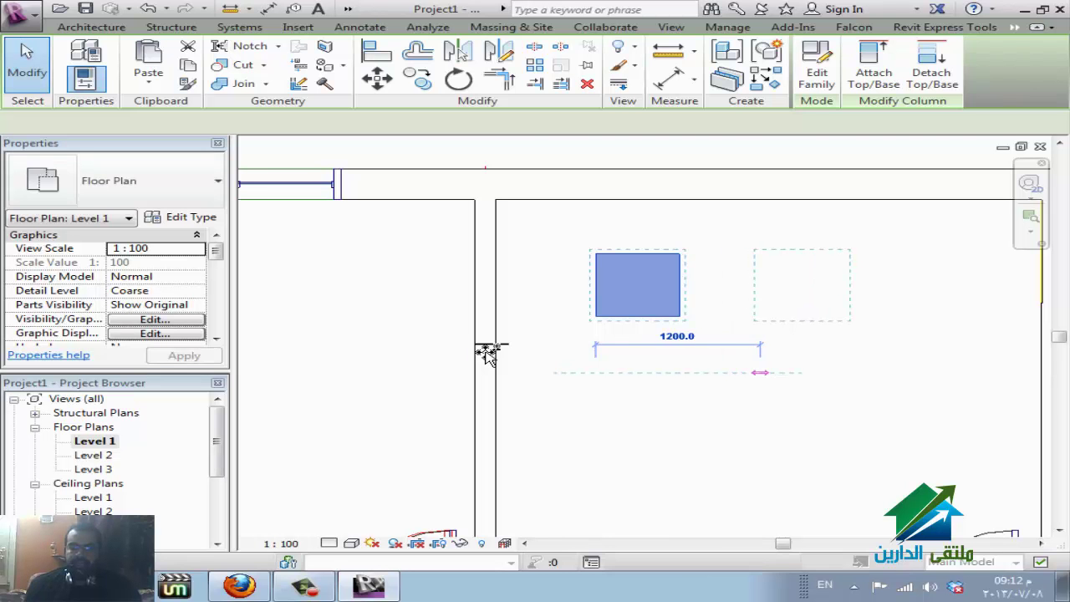
key(Return)
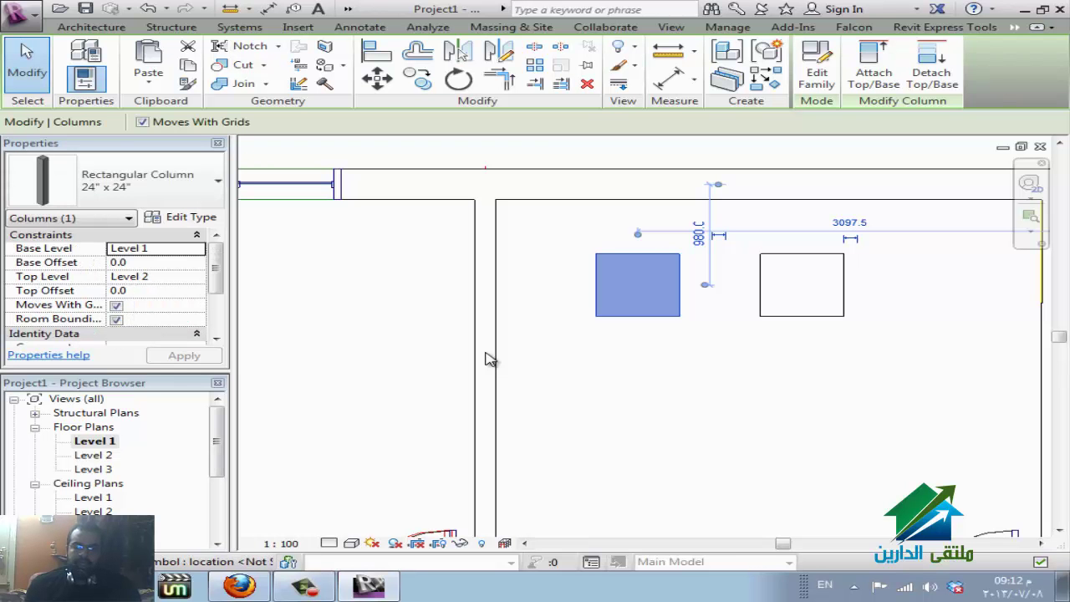
Align the first column flush to the top wall face, then select the column again
key(a)
key(l)
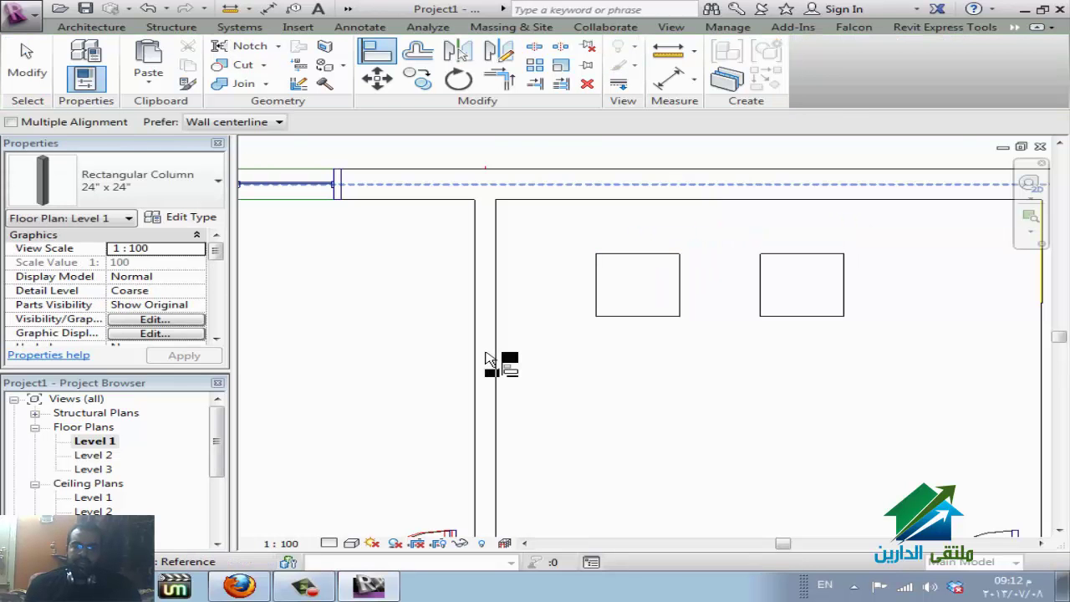
click(234, 122)
key(Return)
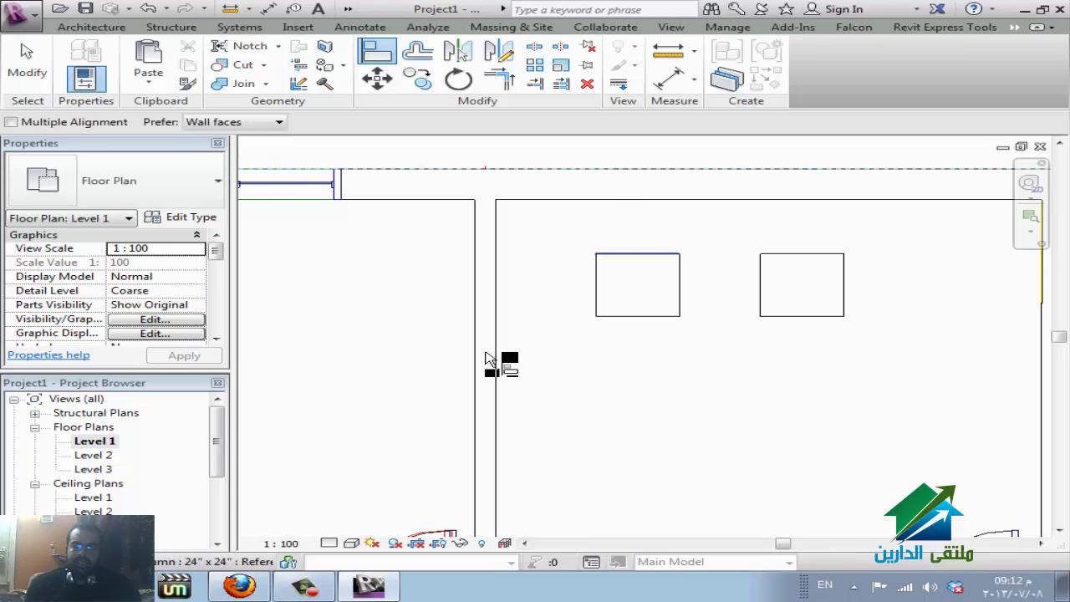
click(638, 253)
click(475, 360)
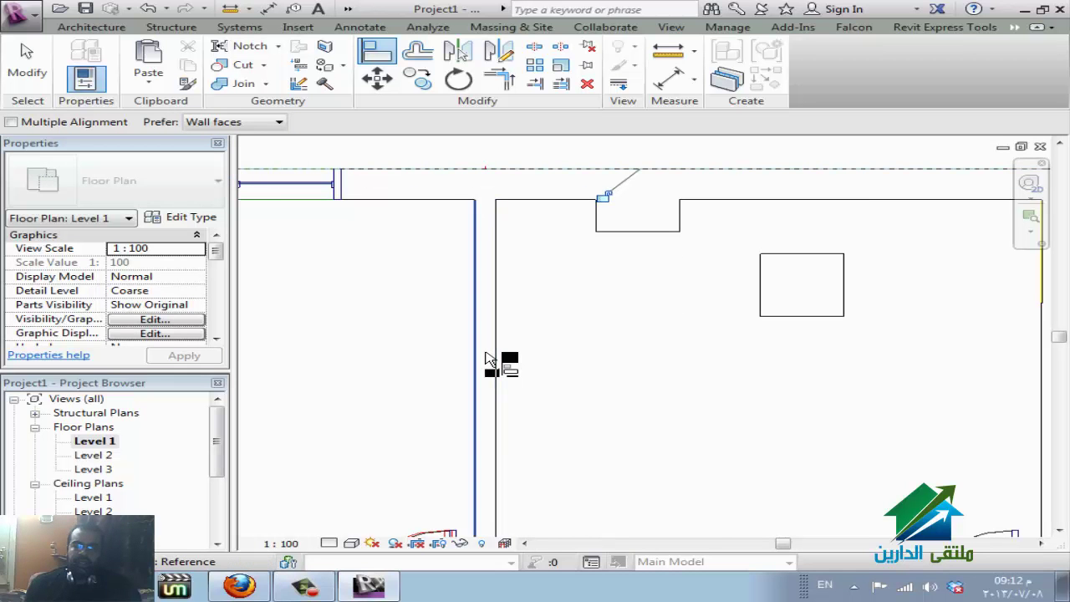
click(489, 359)
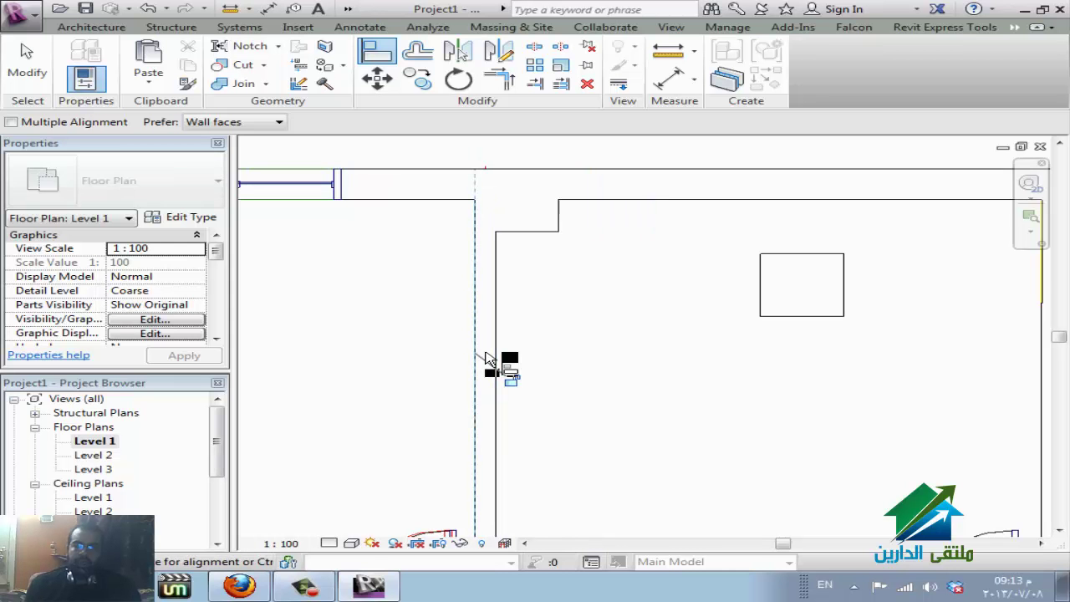
scroll(489, 360, down, 1)
key(Escape)
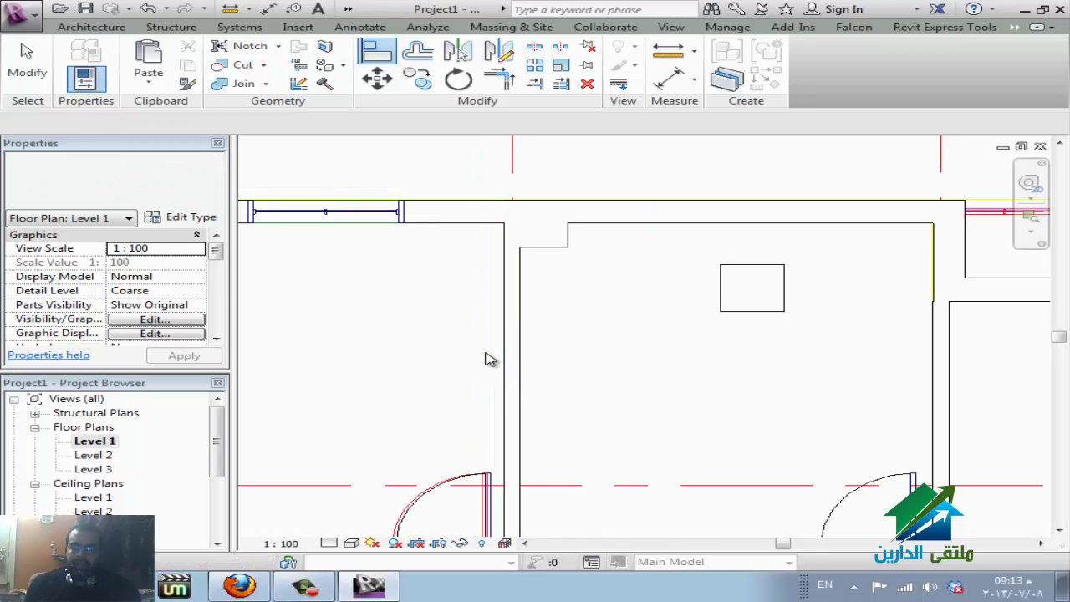
key(ctrl+Left)
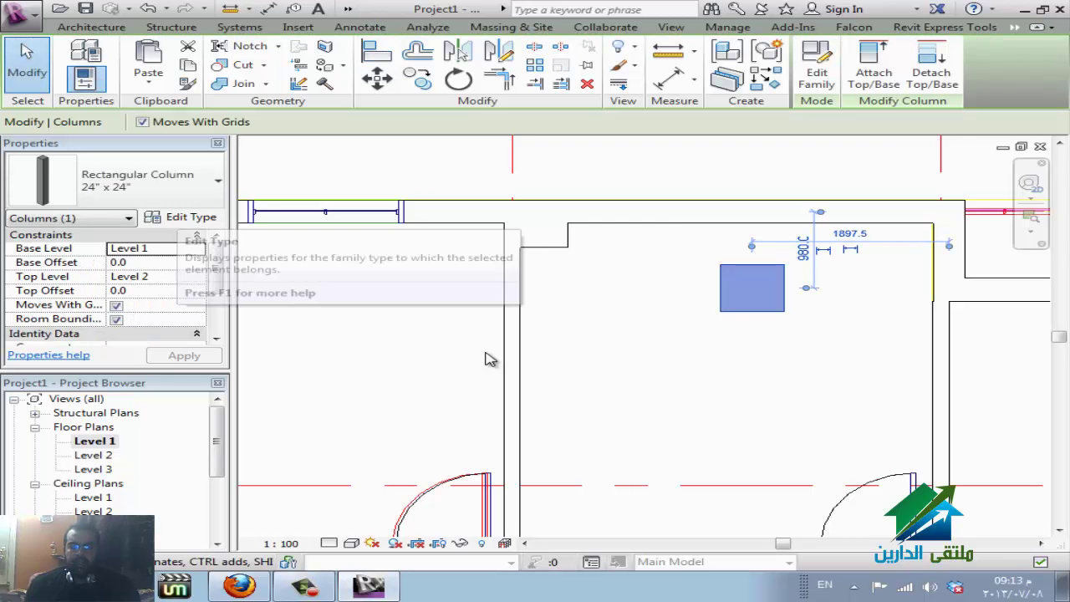
Duplicate the 24" x 24" column type as a new type named 30" x 30" 2
click(184, 217)
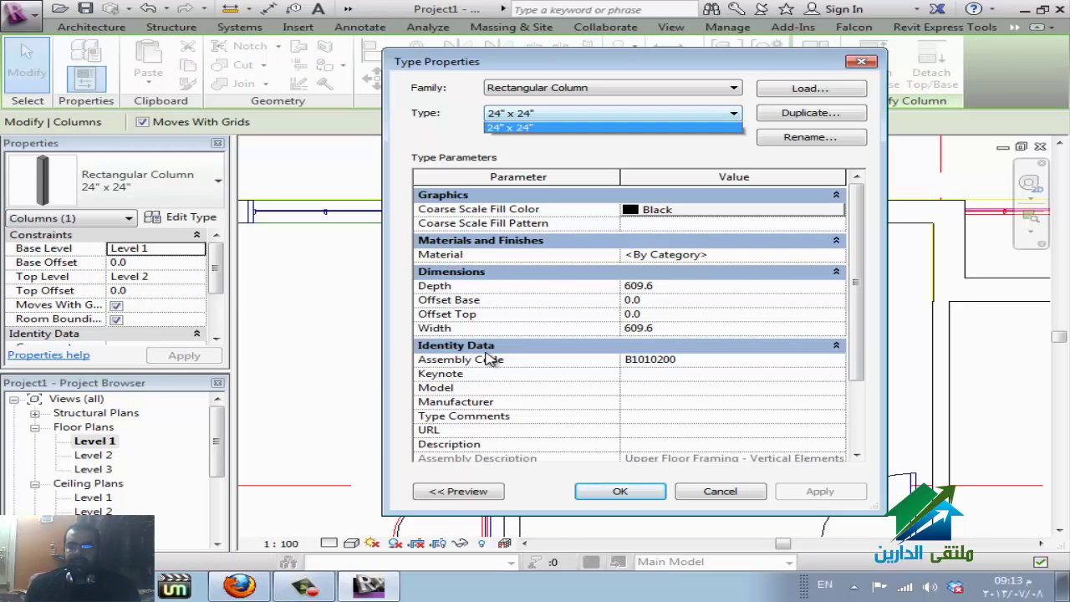
key(alt+d)
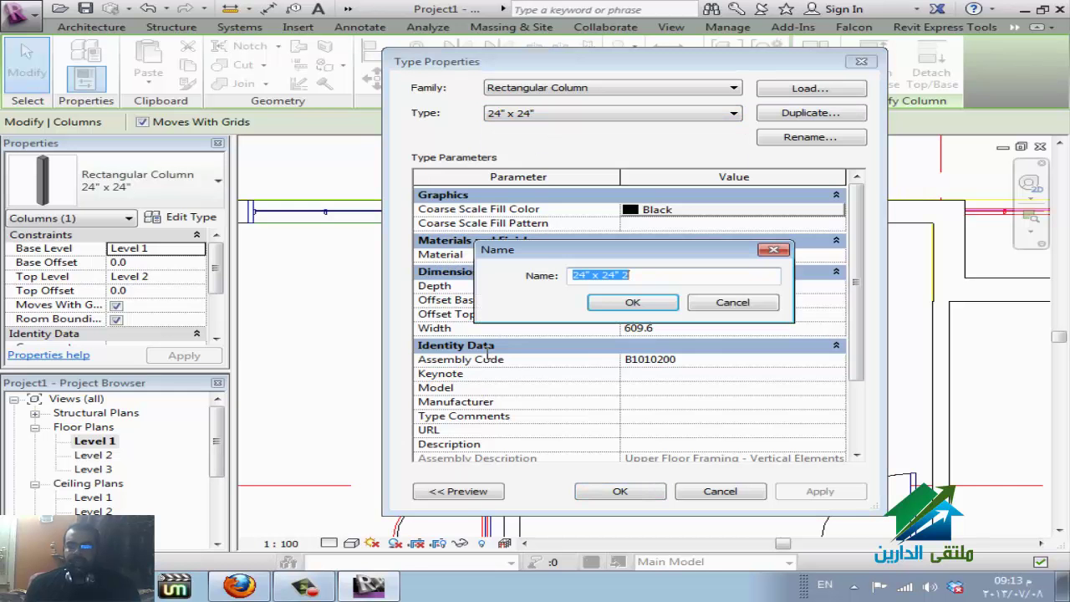
key(End)
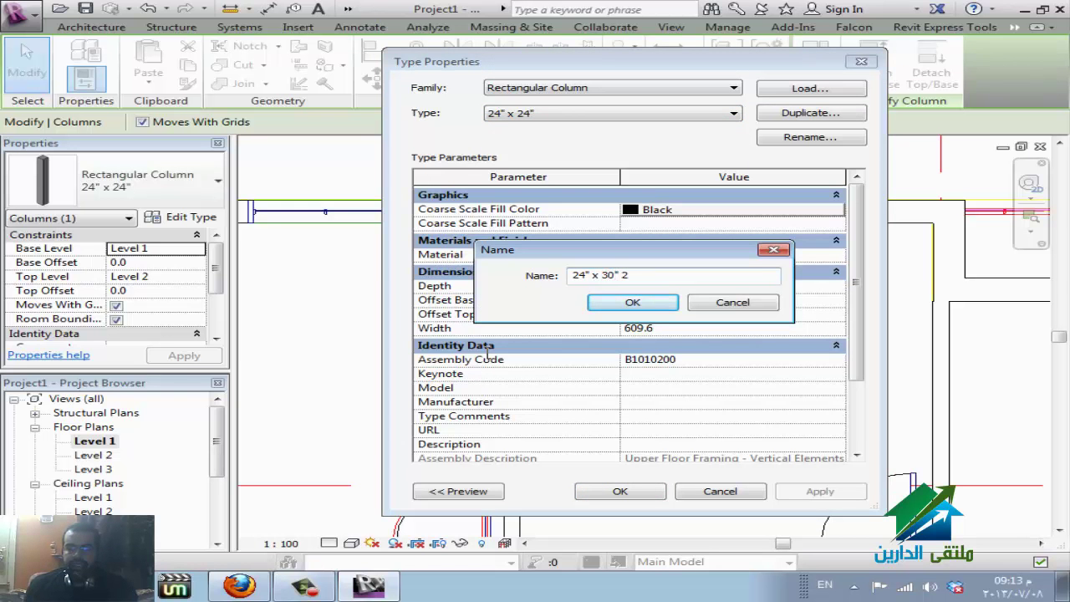
text(30)
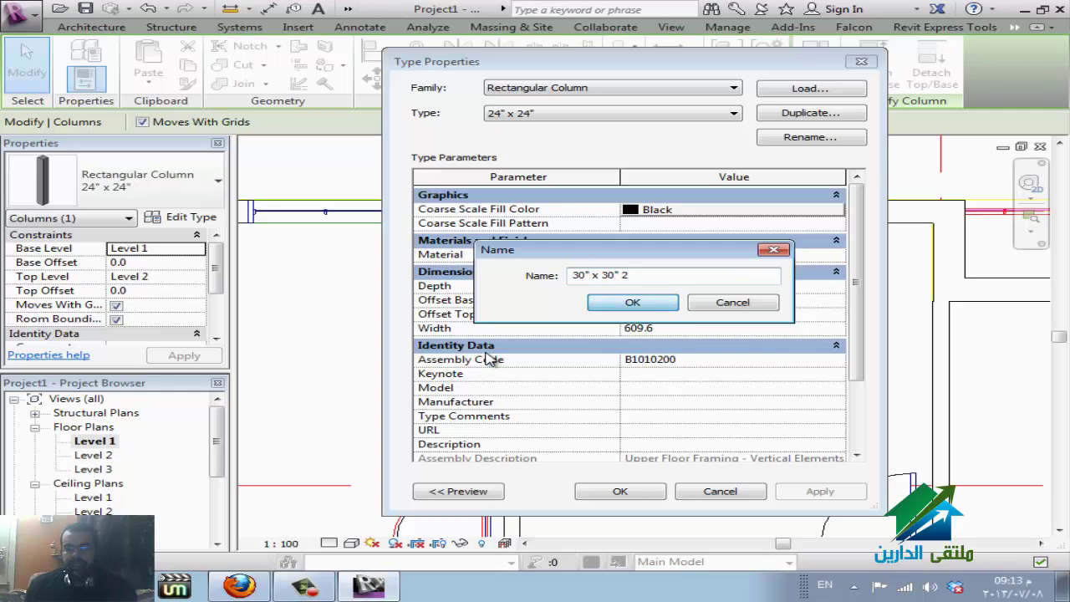
key(Return)
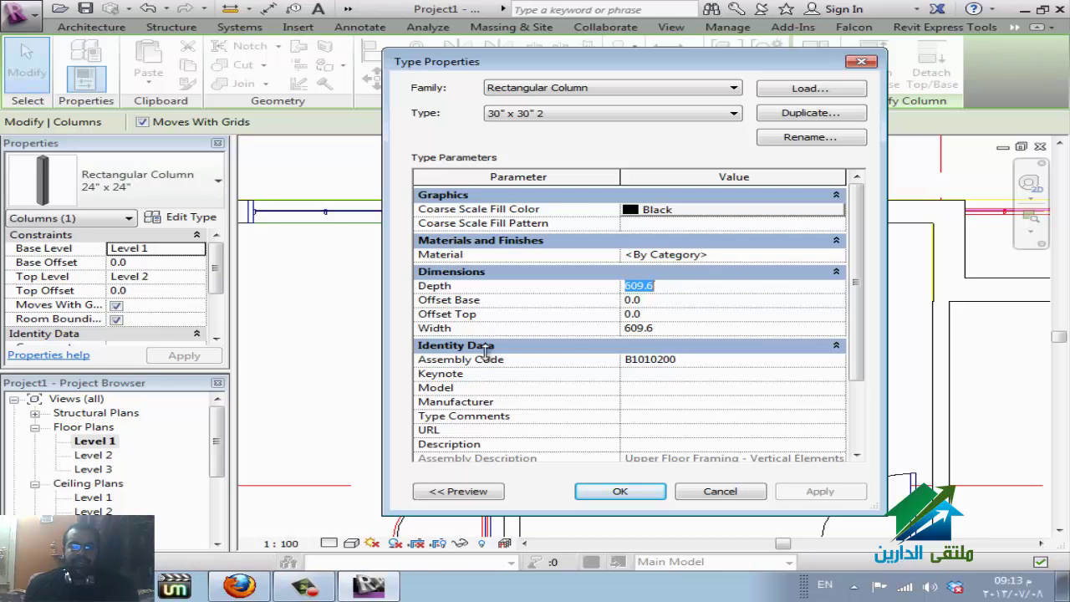
key(super)
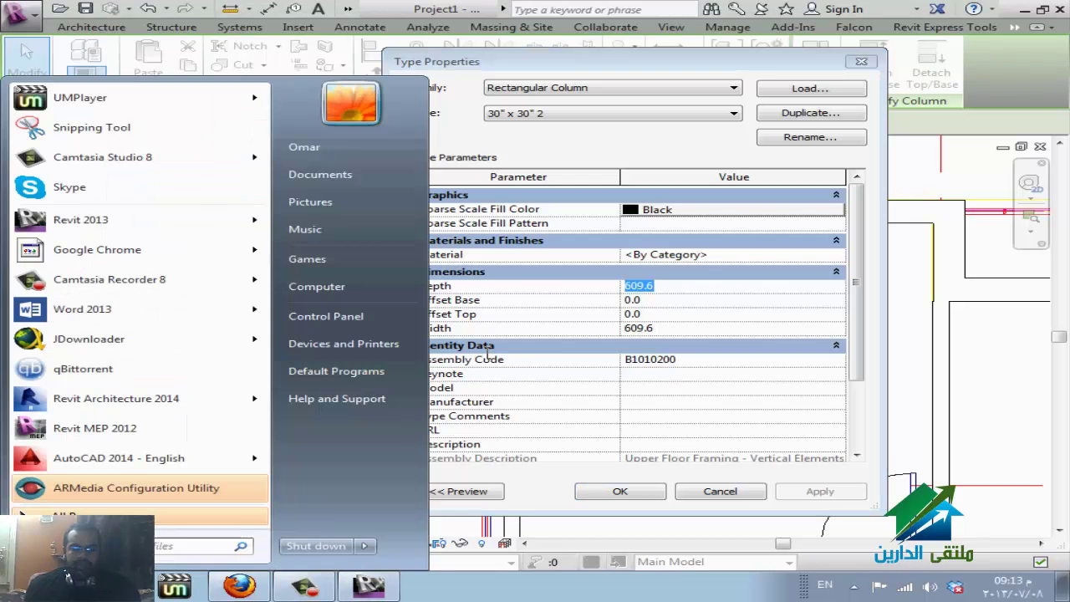
Use Windows Calculator to convert 30 inches (30 × 2.5 = 75), then return to Depth
text(calc)
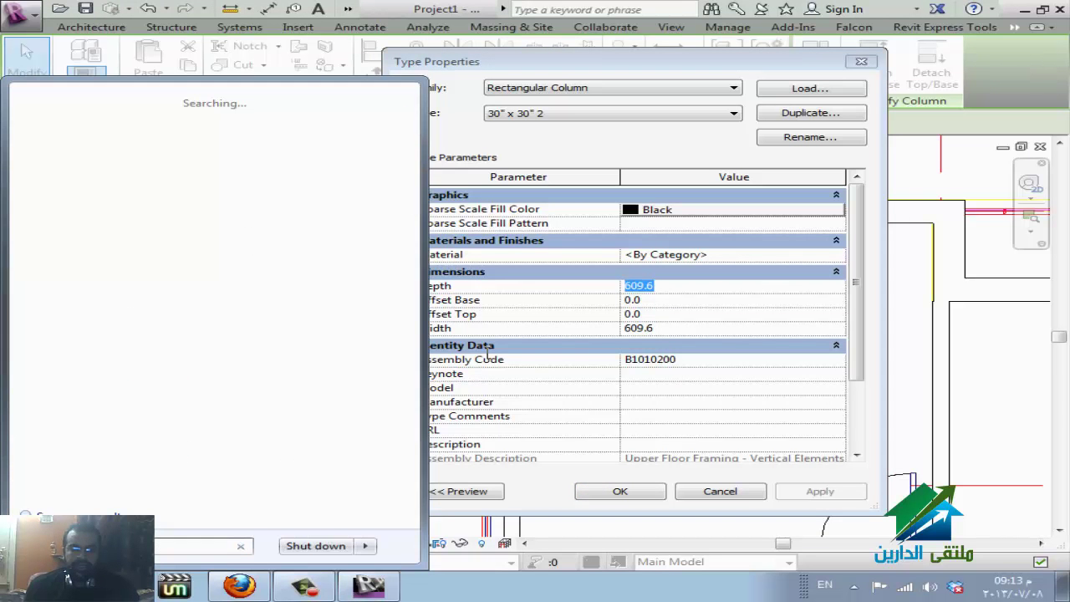
key(Return)
text(75)
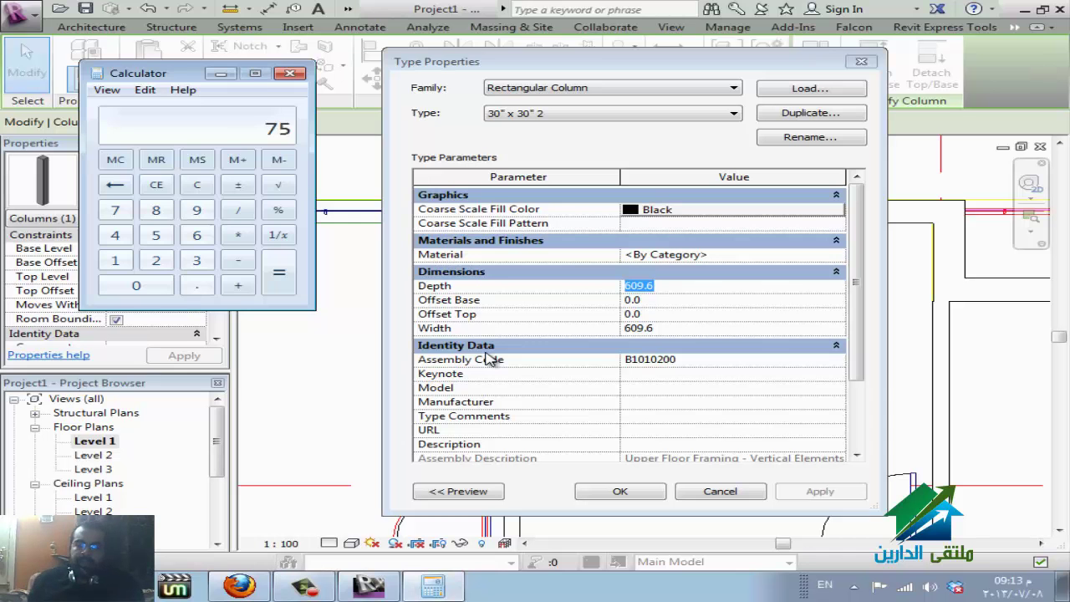
click(488, 356)
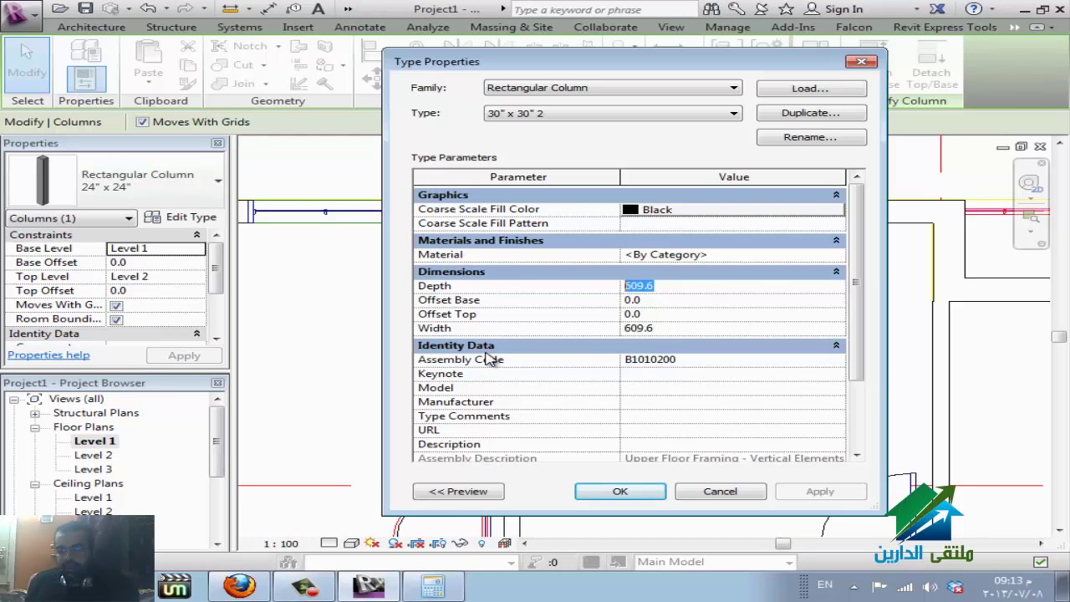
Set the 30" x 30" 2 type's Depth and Width to 750, then deselect the column
text(75)
key(Tab)
key(Tab)
key(Tab)
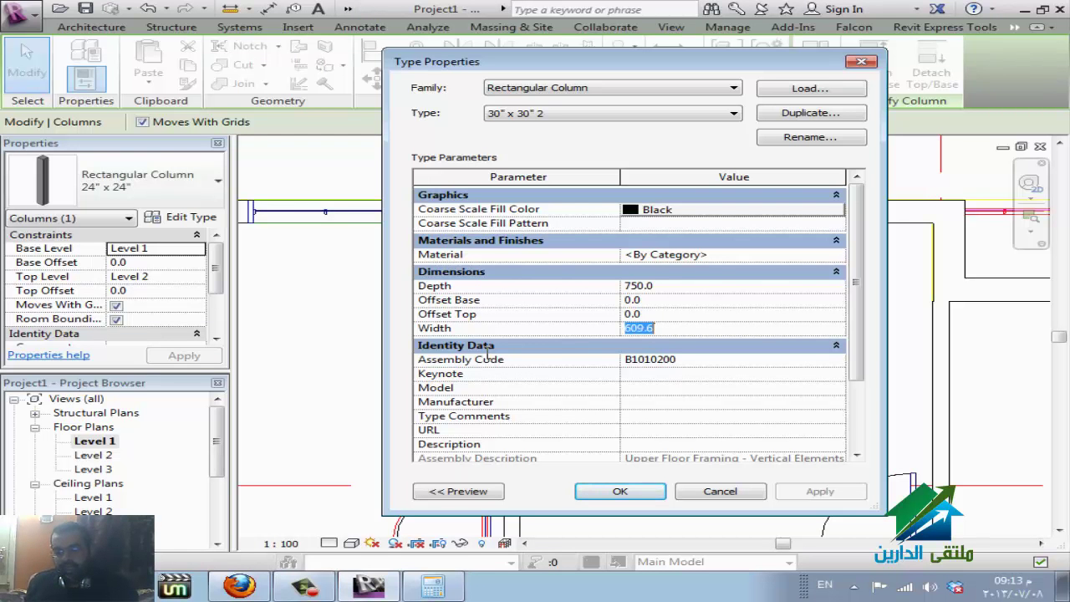
text(750)
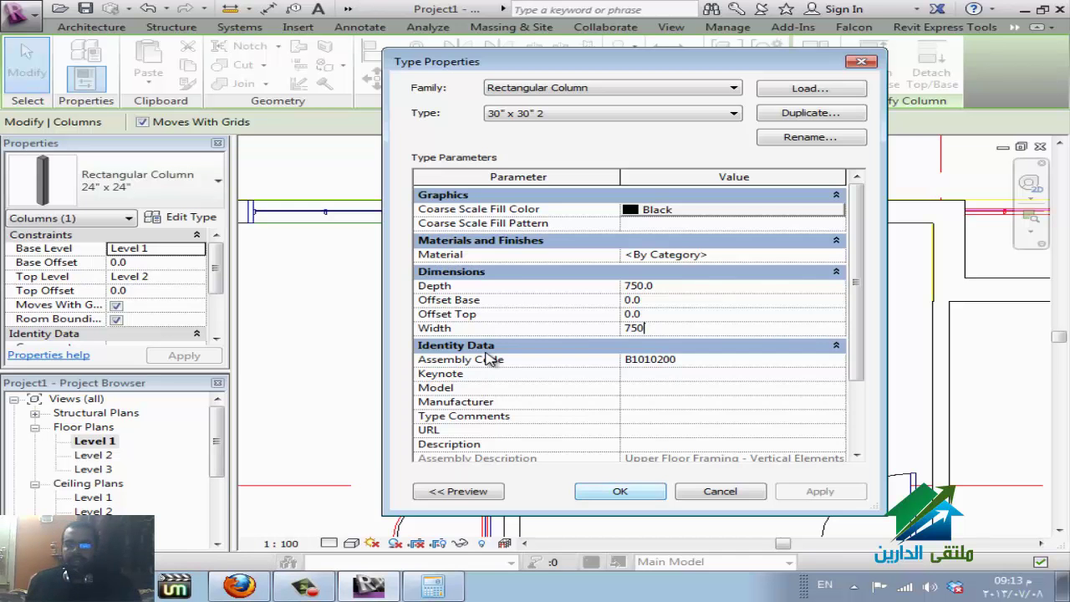
key(Return)
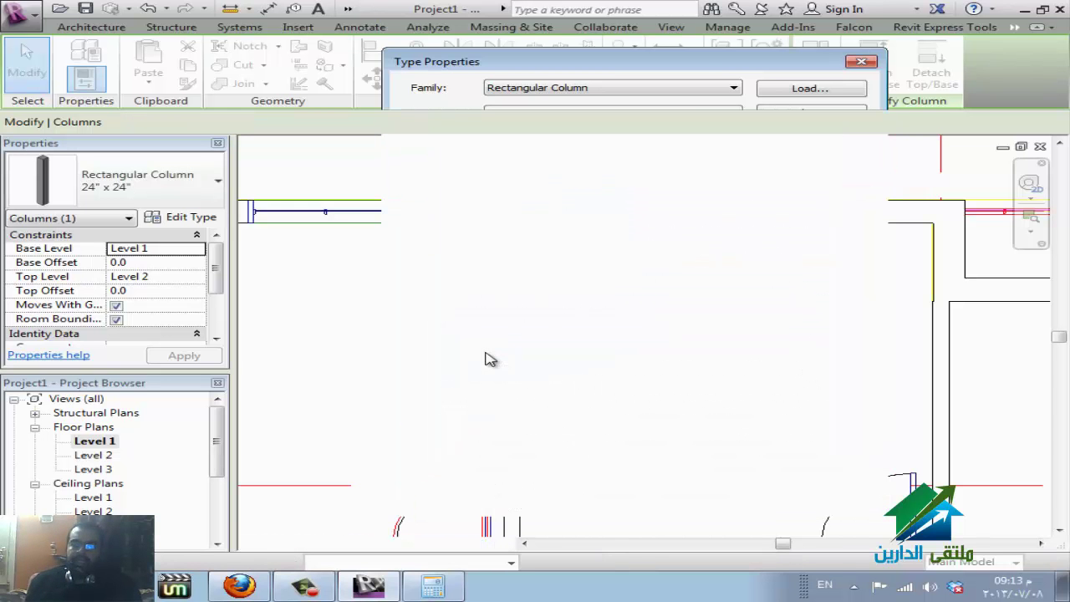
key(Escape)
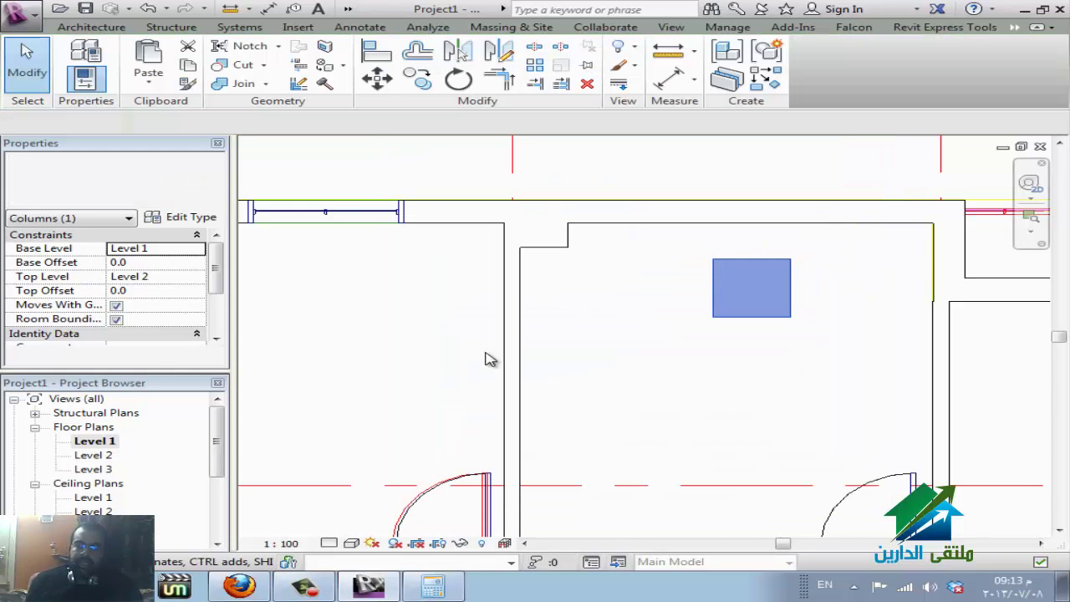
key(ctrl+Left)
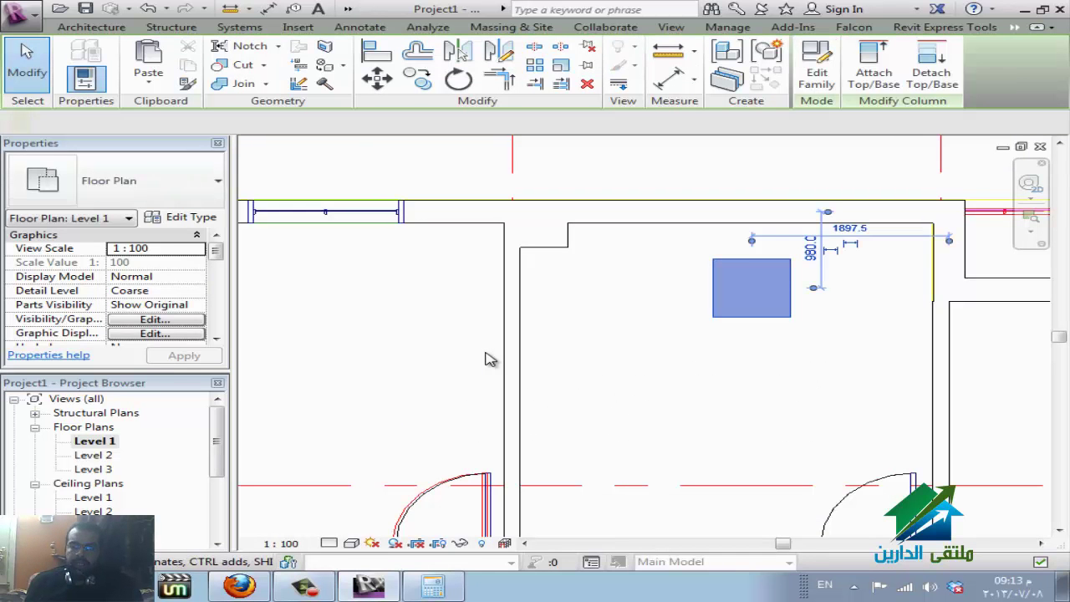
key(Escape)
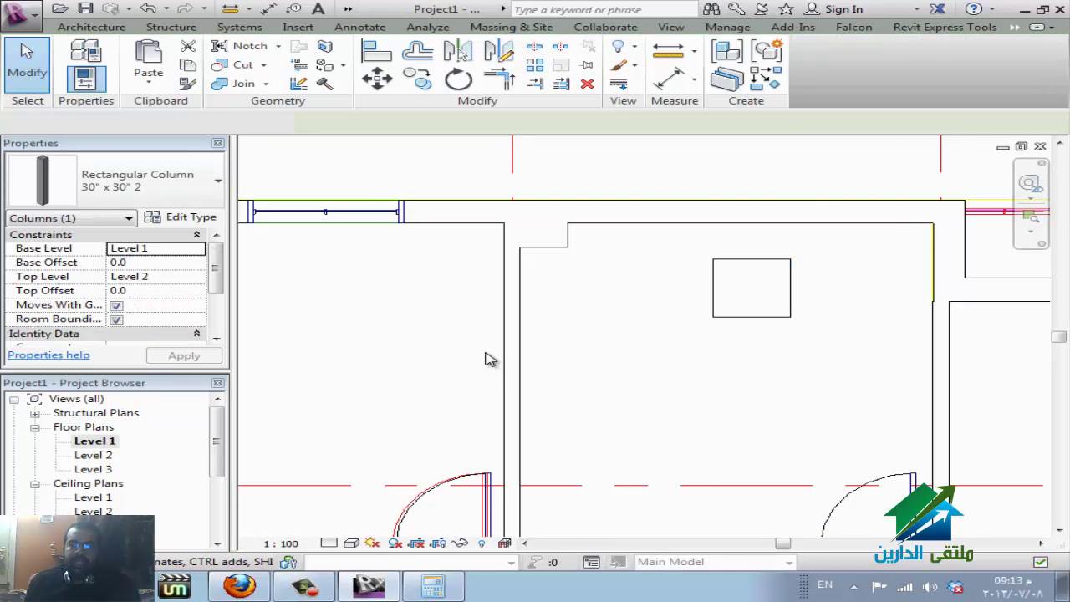
key(Escape)
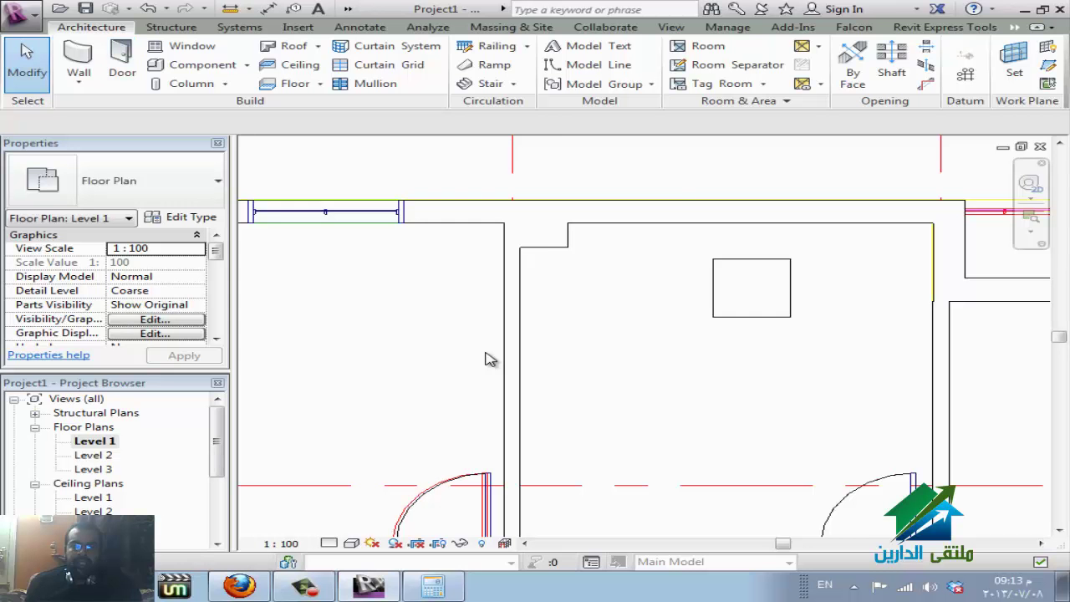
Start an architectural column and duplicate its type as 300" x200" 2
key(Down)
key(Down)
key(Down)
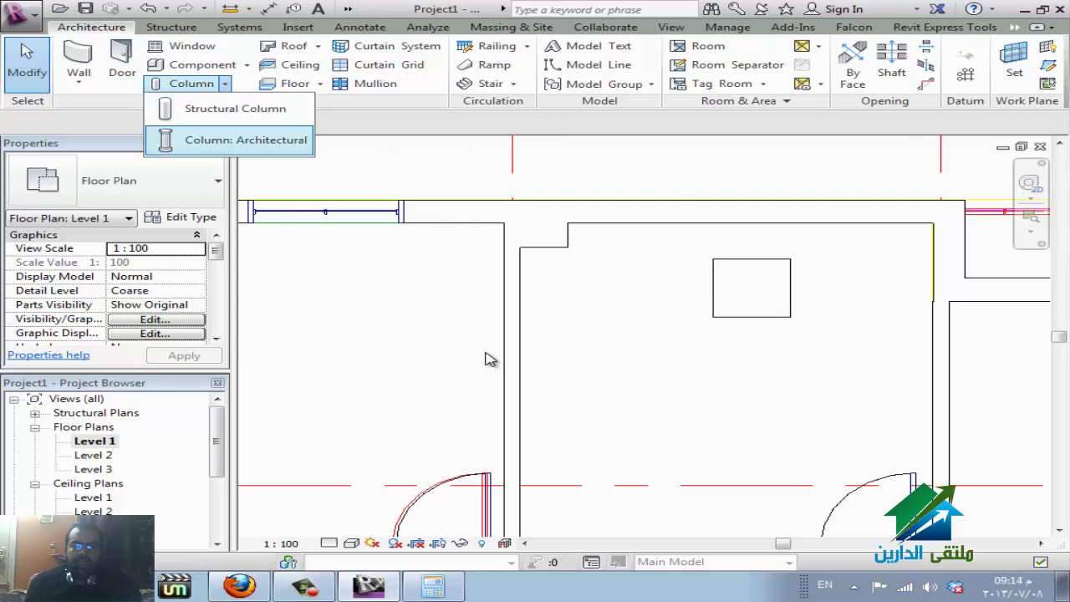
key(Return)
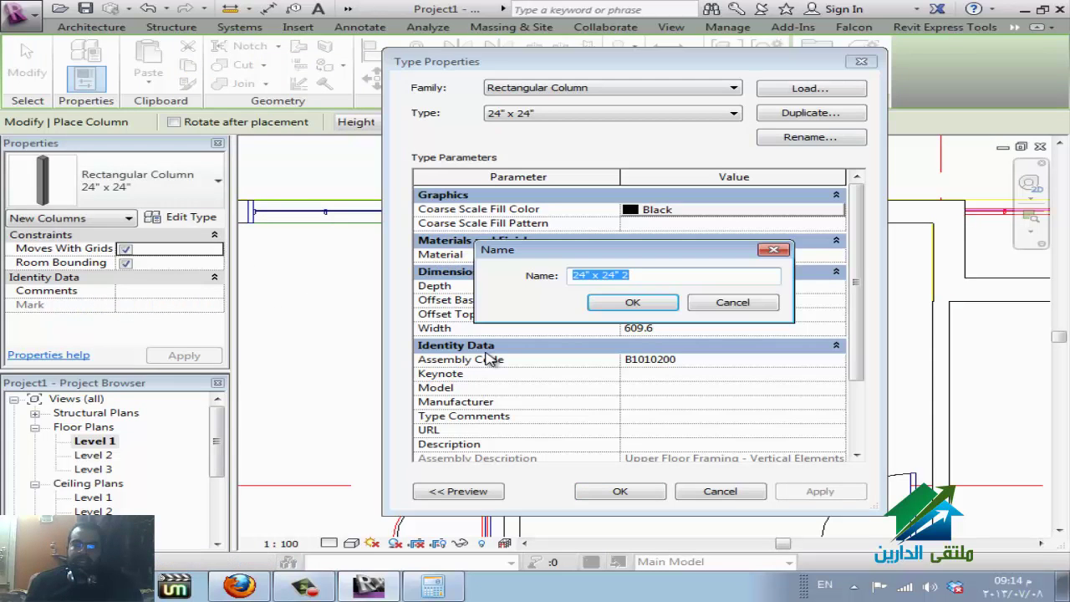
key(Home)
key(shift+Right)
key(shift+Right)
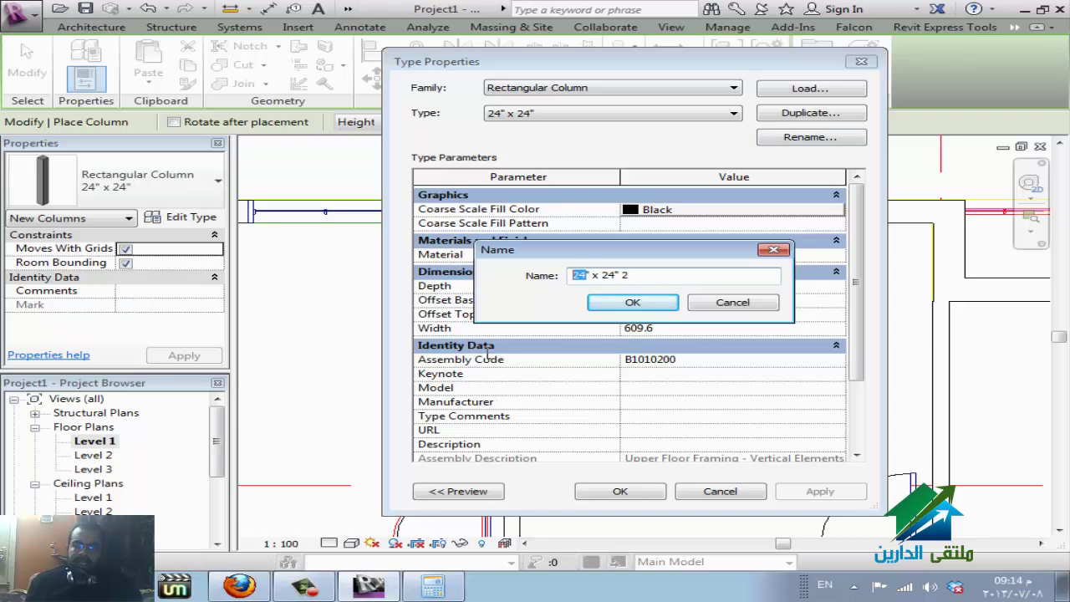
text(300" x2)
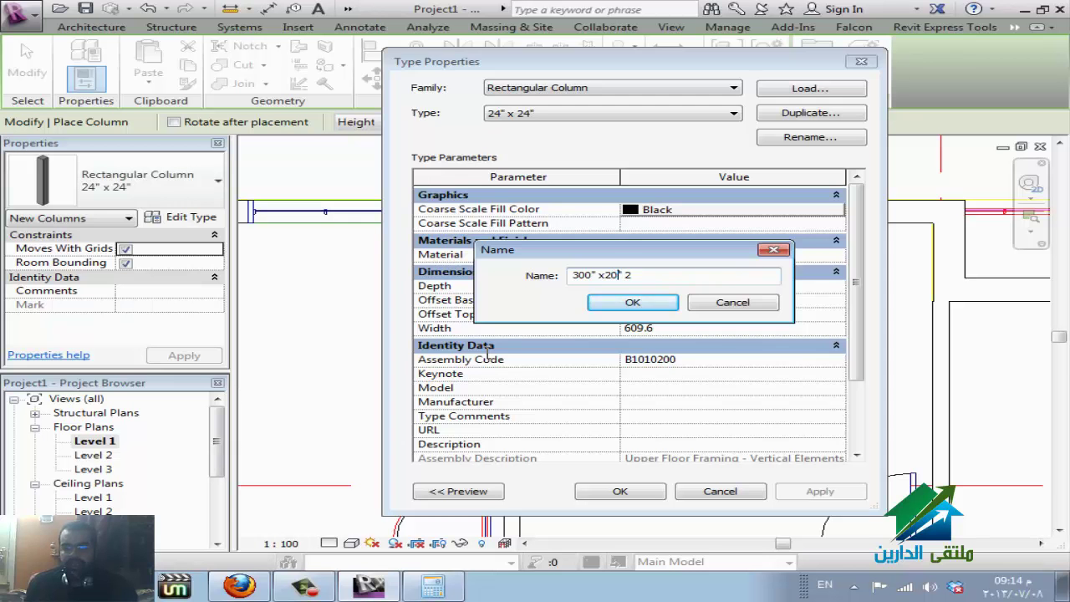
text(0)
key(Return)
text(300)
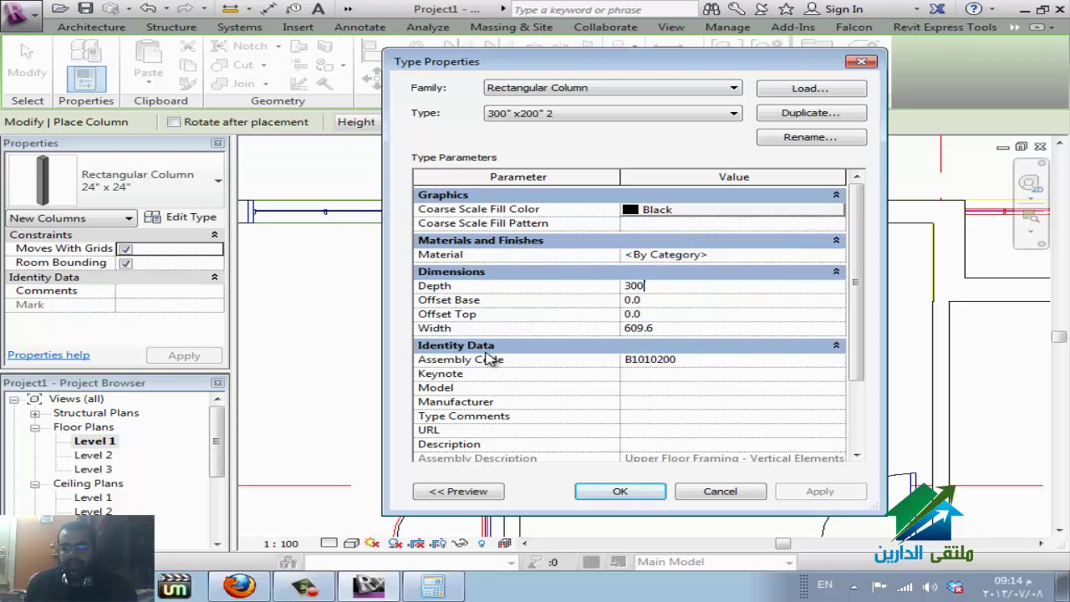
Give the new column type a Depth of 300, apply it, and cancel column placement
key(Tab)
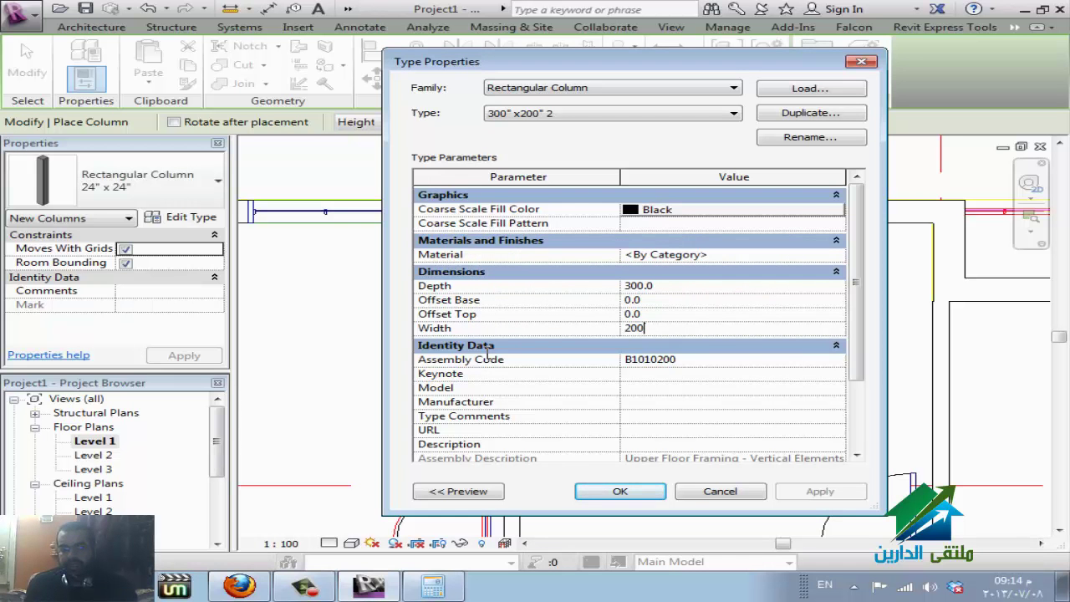
key(Return)
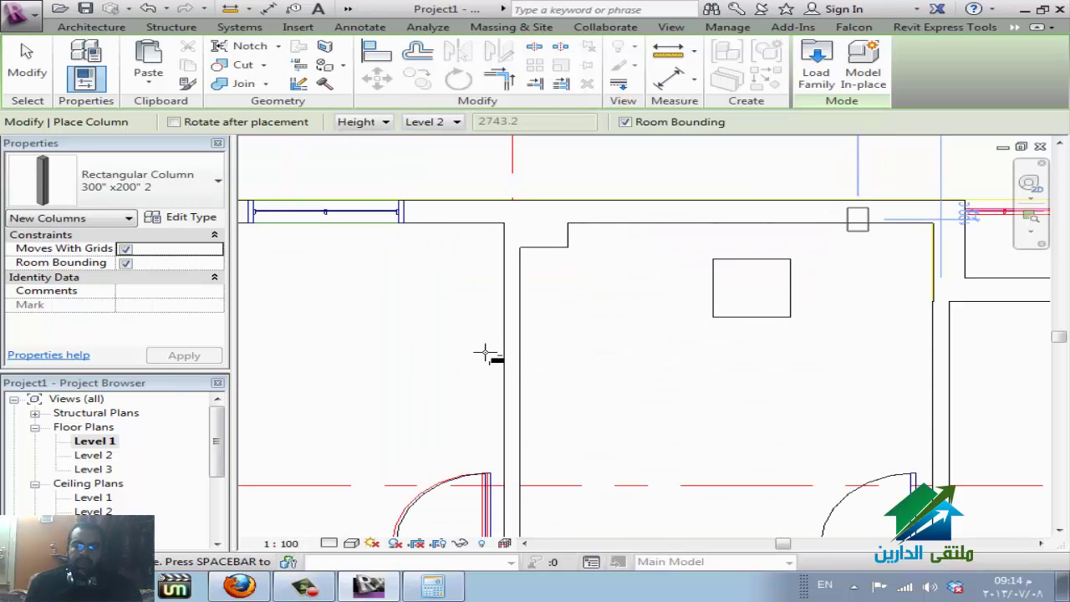
key(Escape)
key(Escape)
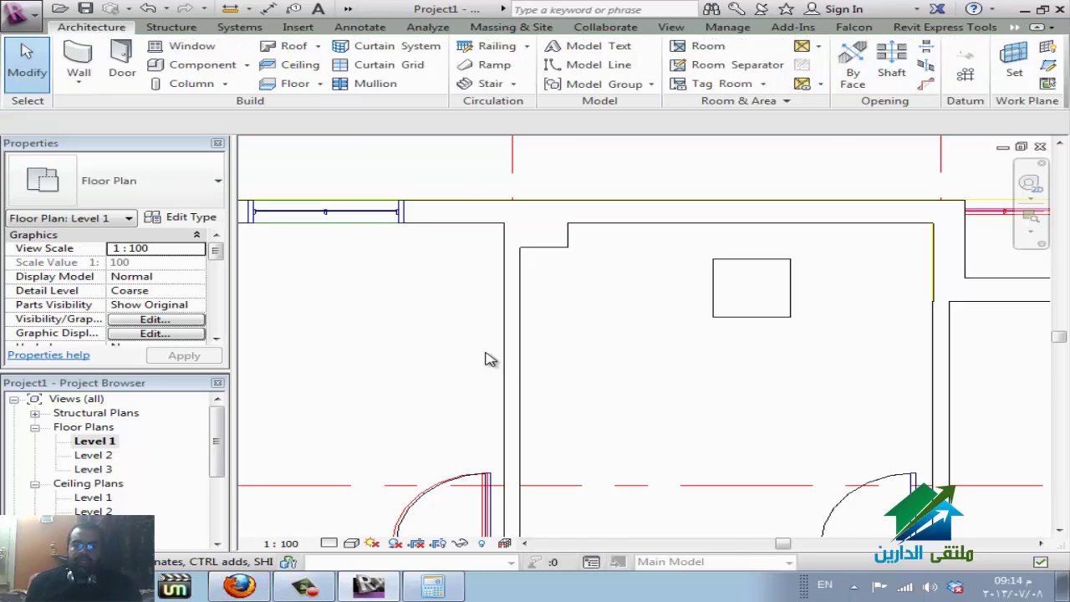
scroll(491, 359, down, 2)
scroll(491, 360, down, 2)
scroll(490, 359, down, 1)
scroll(491, 359, down, 1)
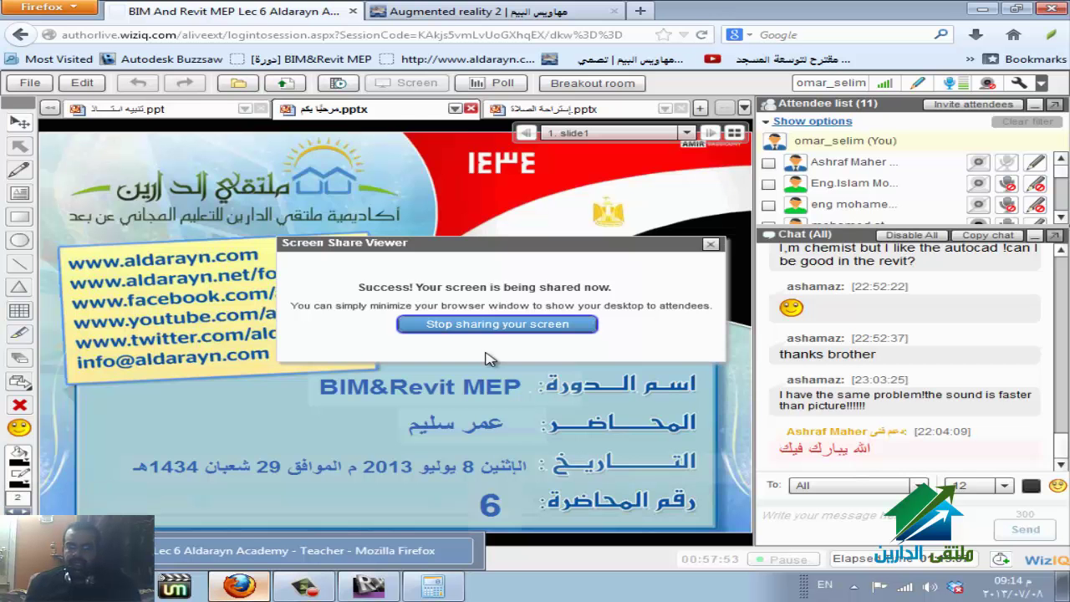
Return from the WizIQ screen-share window to Revit
key(alt+Tab)
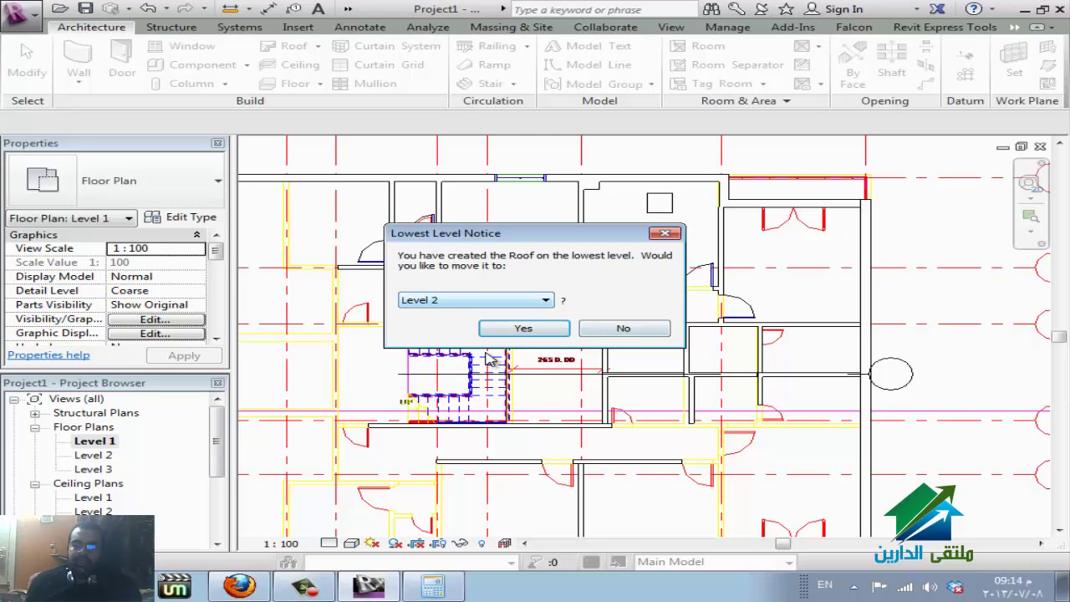
Keep Level 2 in the Lowest Level Notice and move the roof up to it
key(alt+Down)
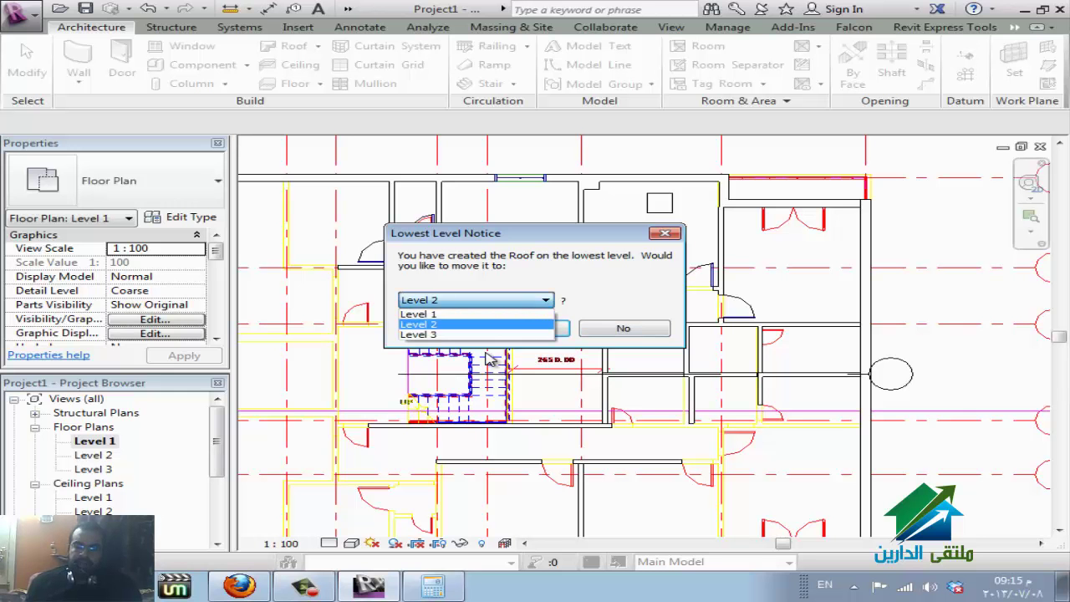
key(Up)
key(Down)
key(Down)
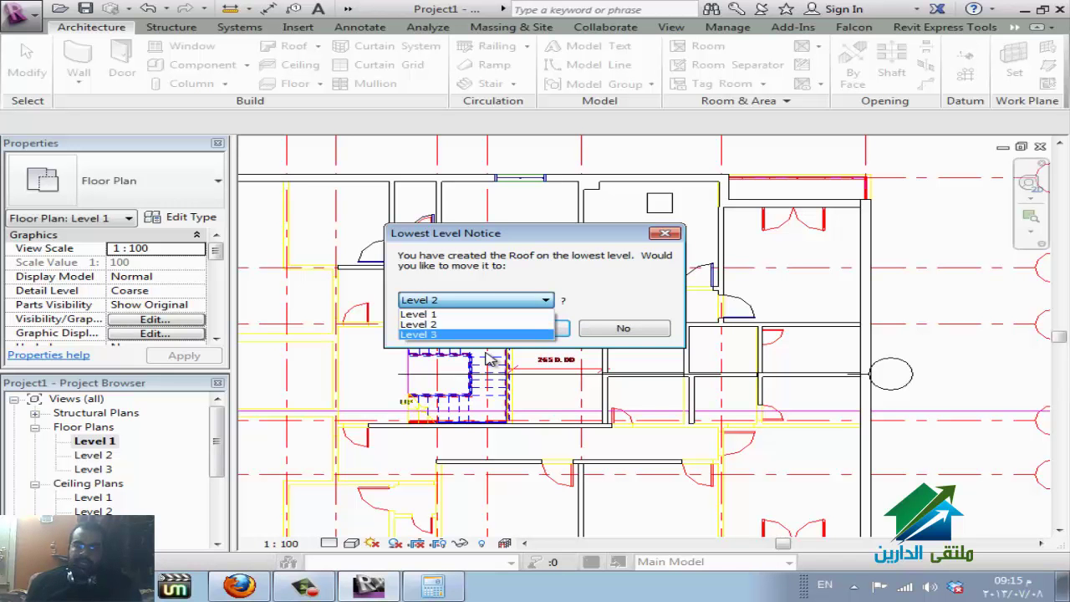
key(Up)
key(Return)
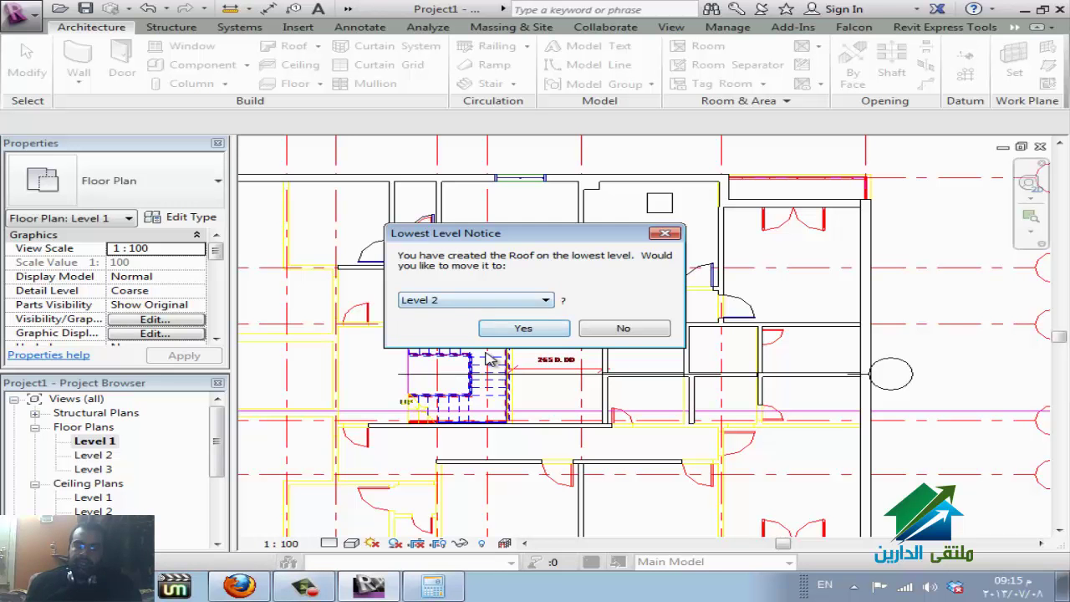
key(Return)
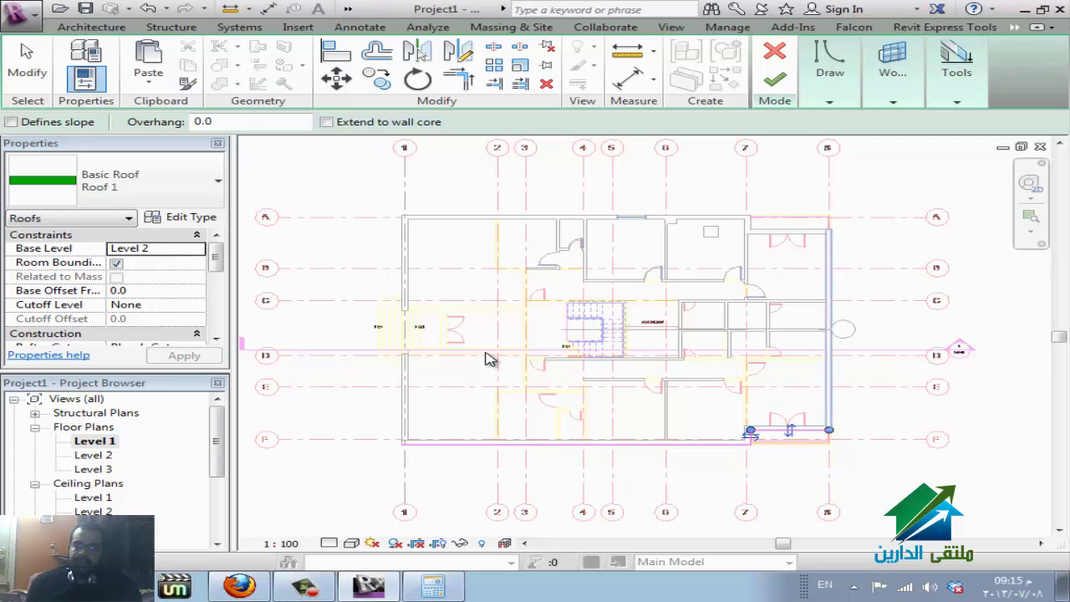
Add the top-right wall to the roof footprint boundary
scroll(489, 358, up, 2)
scroll(489, 358, up, 1)
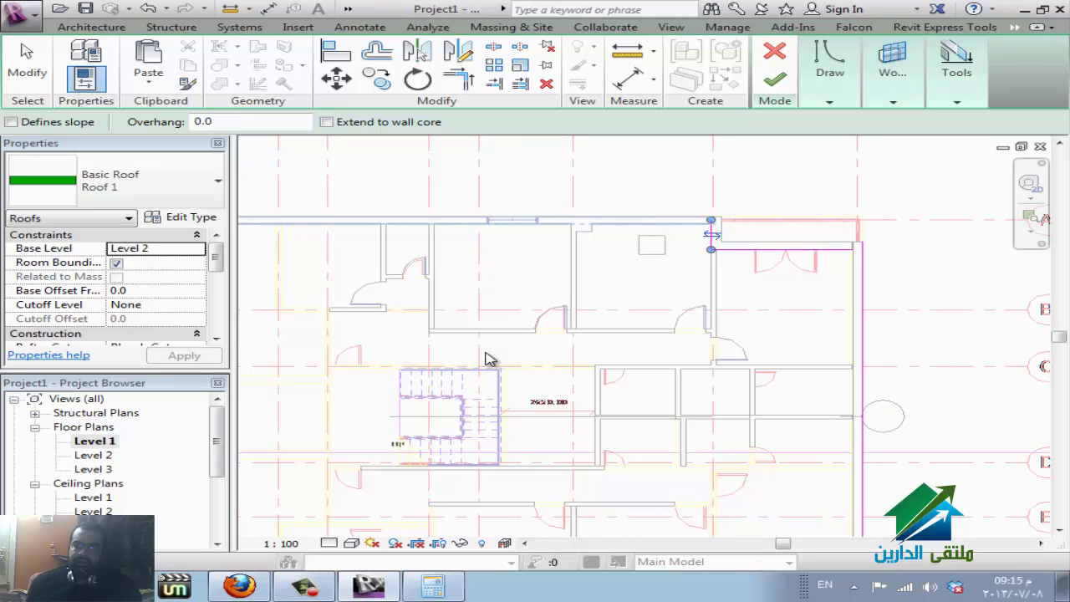
click(711, 230)
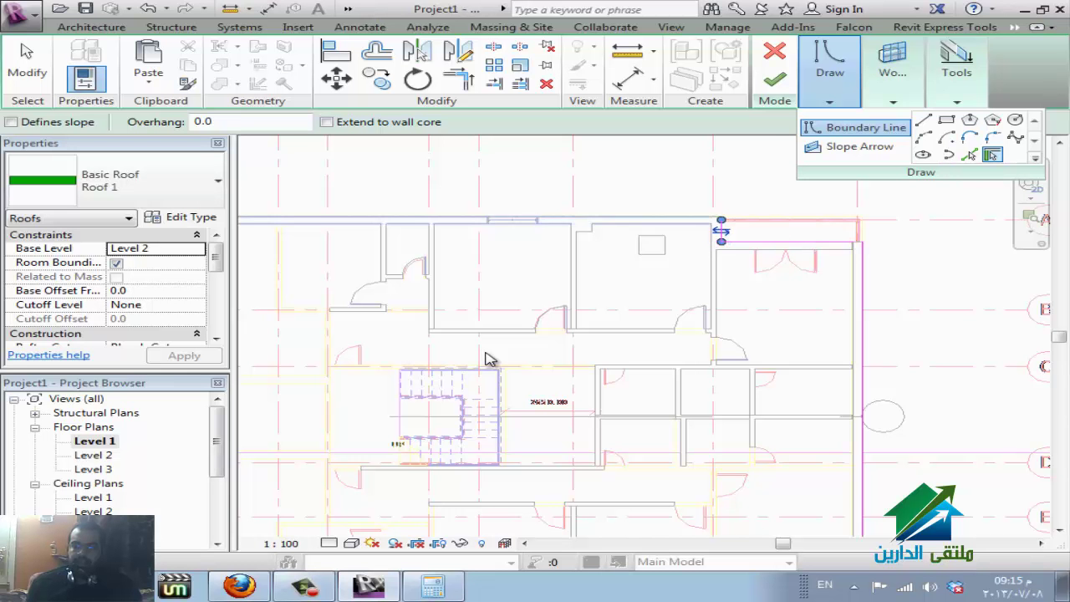
scroll(491, 359, down, 2)
scroll(491, 360, up, 3)
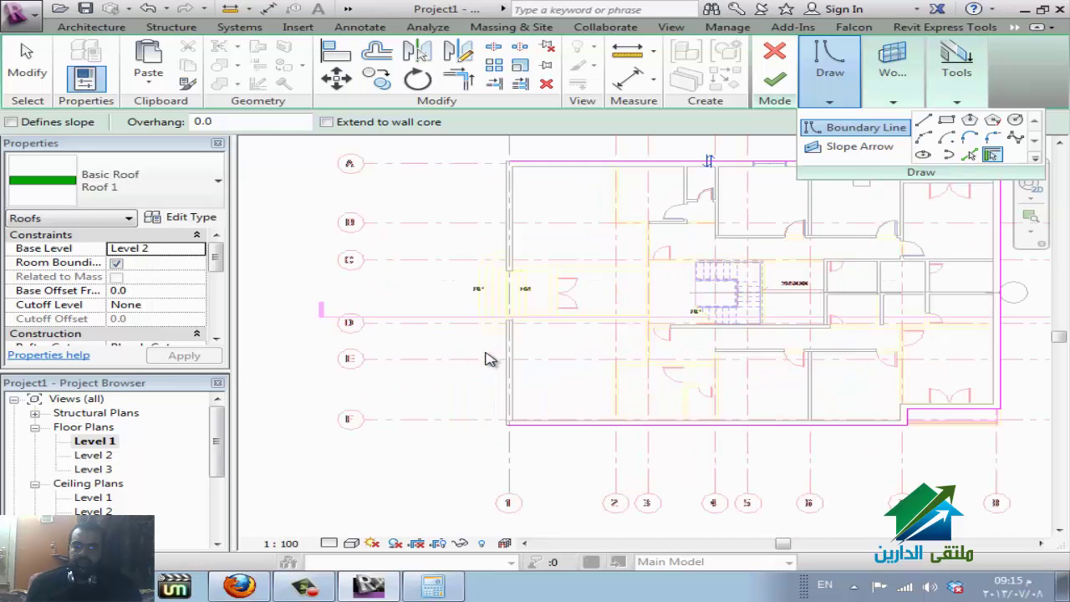
scroll(491, 360, up, 2)
scroll(491, 359, up, 1)
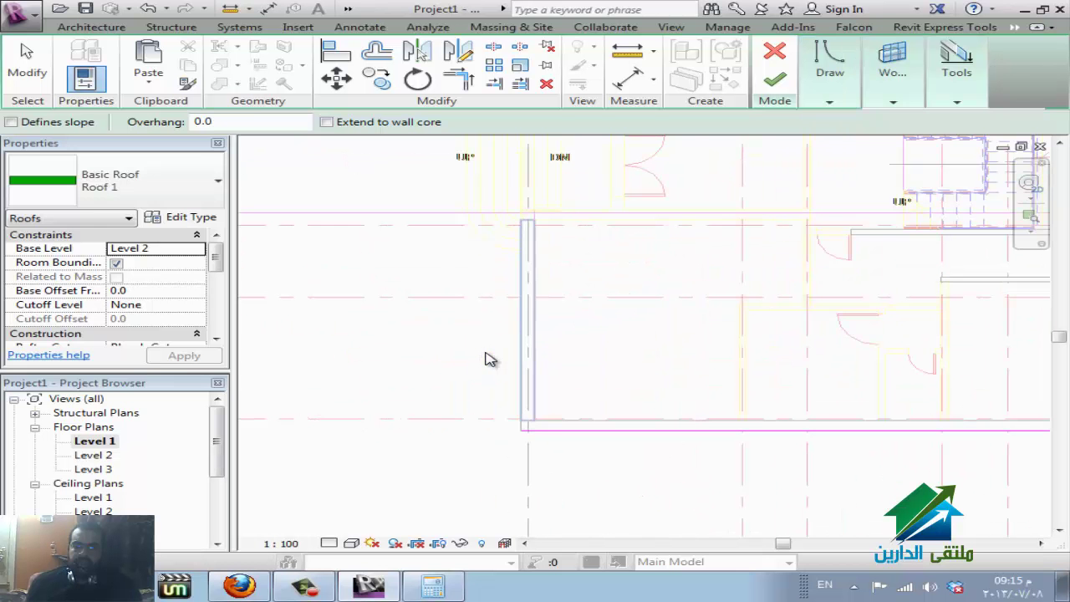
click(490, 359)
scroll(491, 360, down, 2)
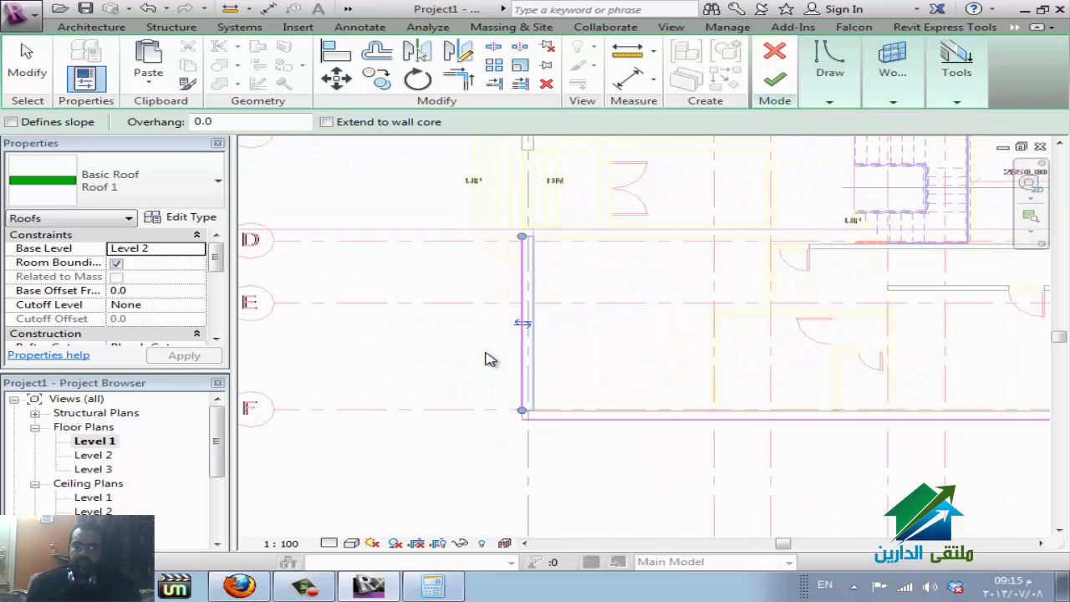
key(Escape)
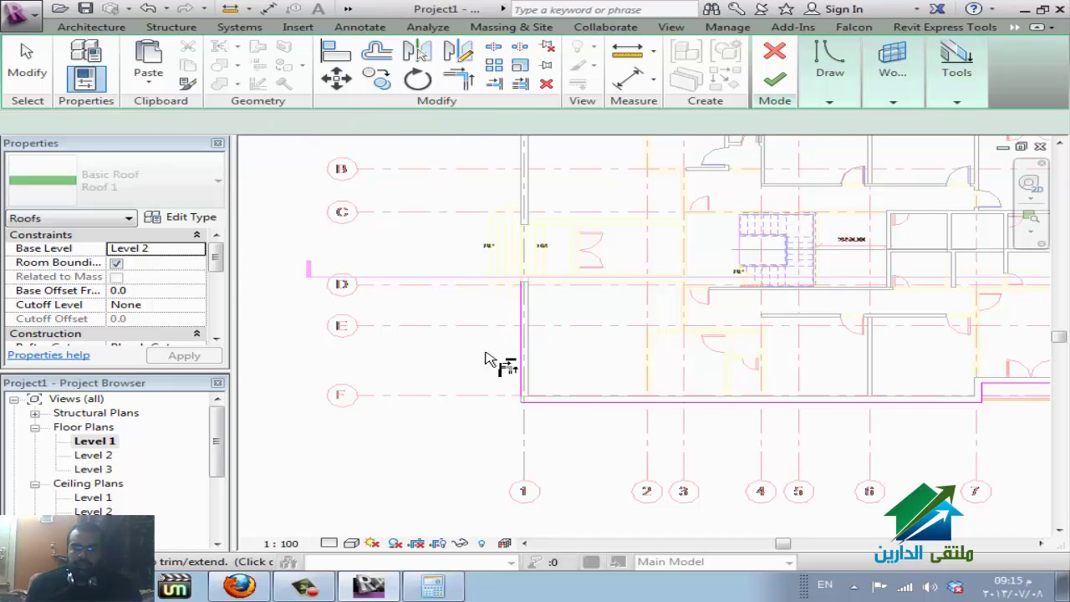
Trim the boundary lines to a closed corner and finish the flat roof, viewing it in 3D
key(t)
key(r)
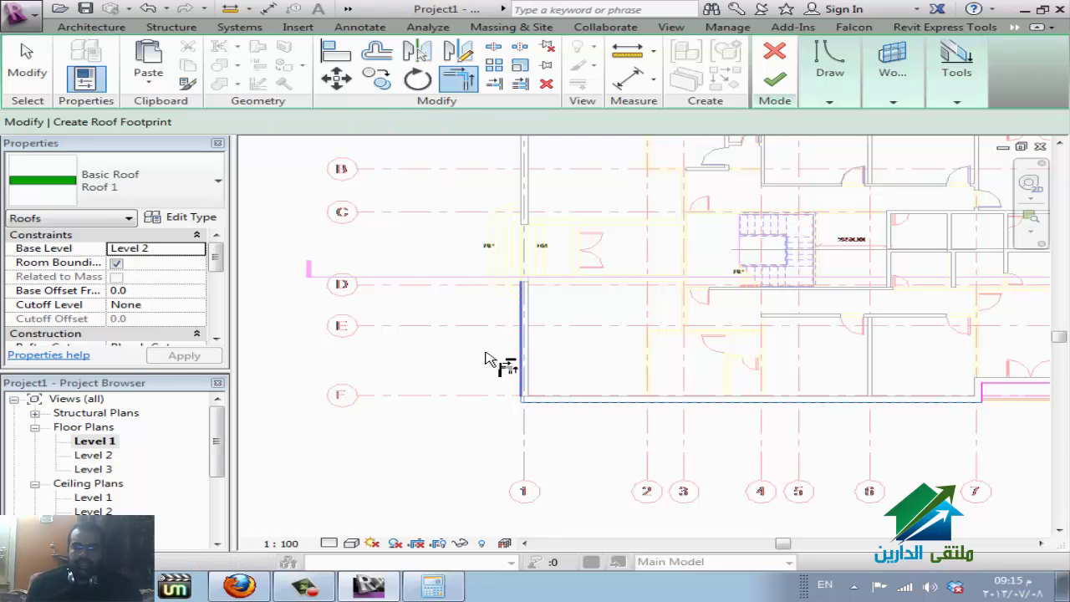
scroll(491, 359, down, 2)
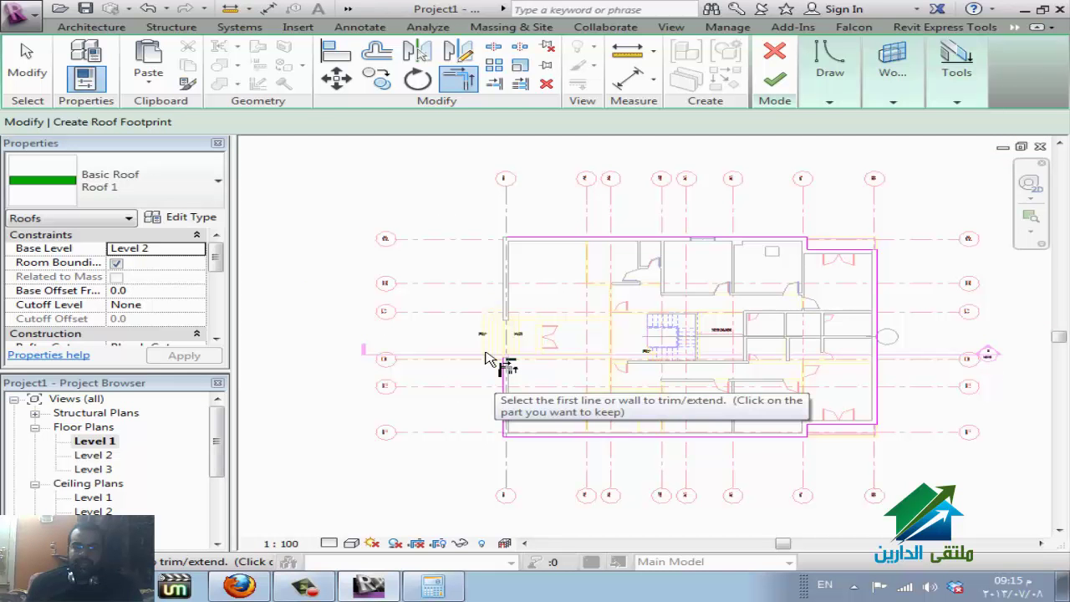
click(491, 360)
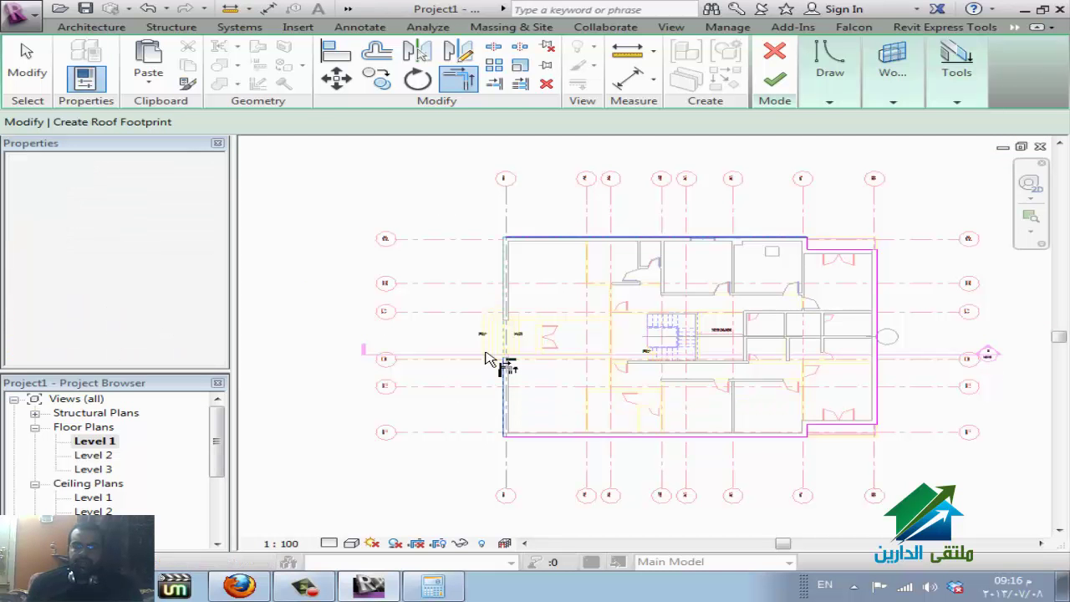
scroll(491, 359, up, 2)
scroll(491, 359, up, 2)
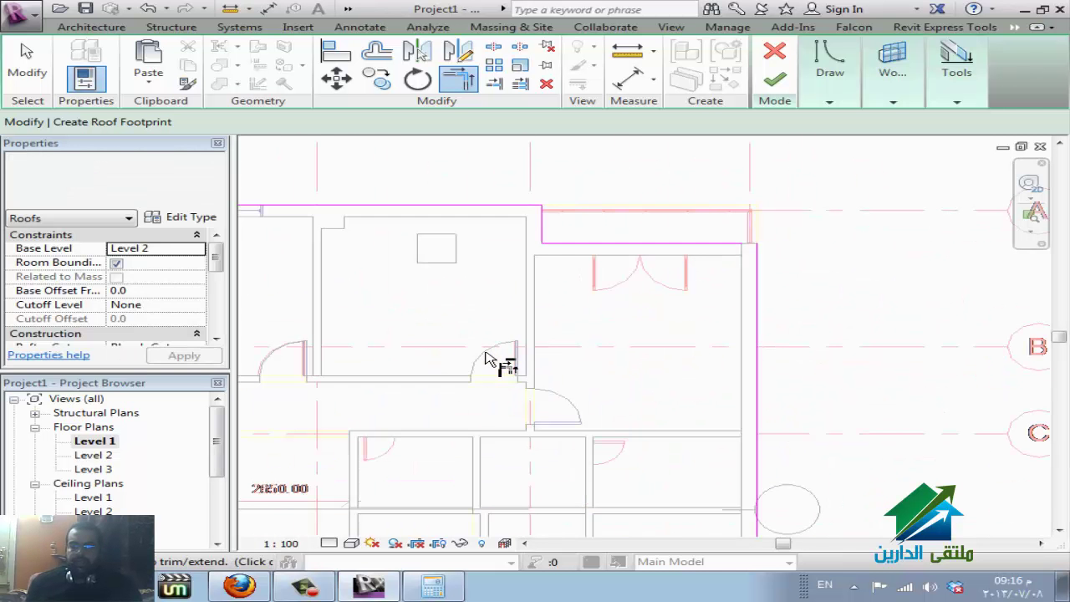
click(491, 359)
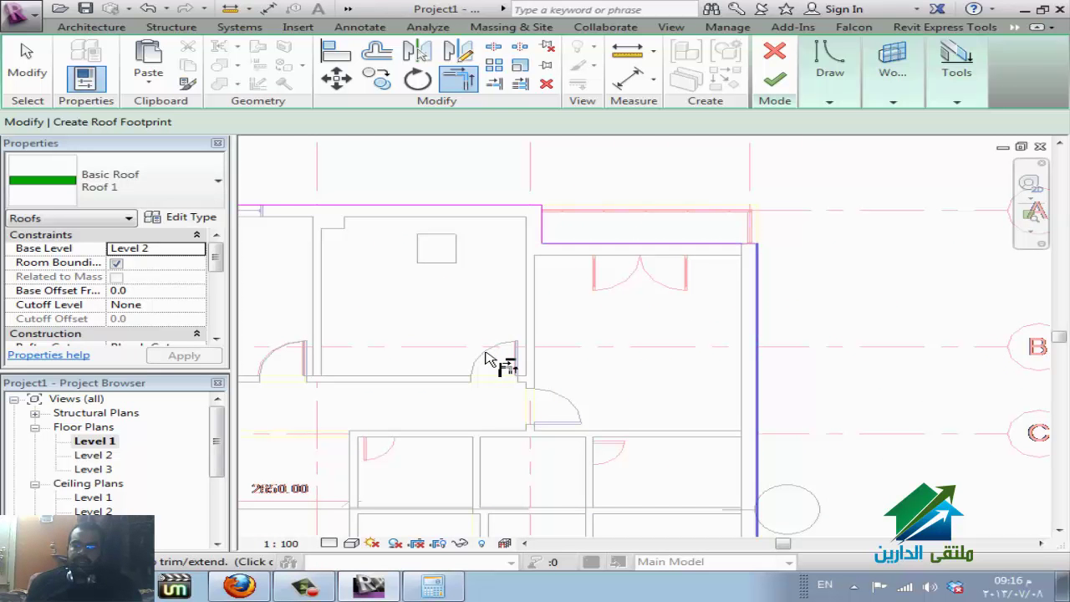
key(Return)
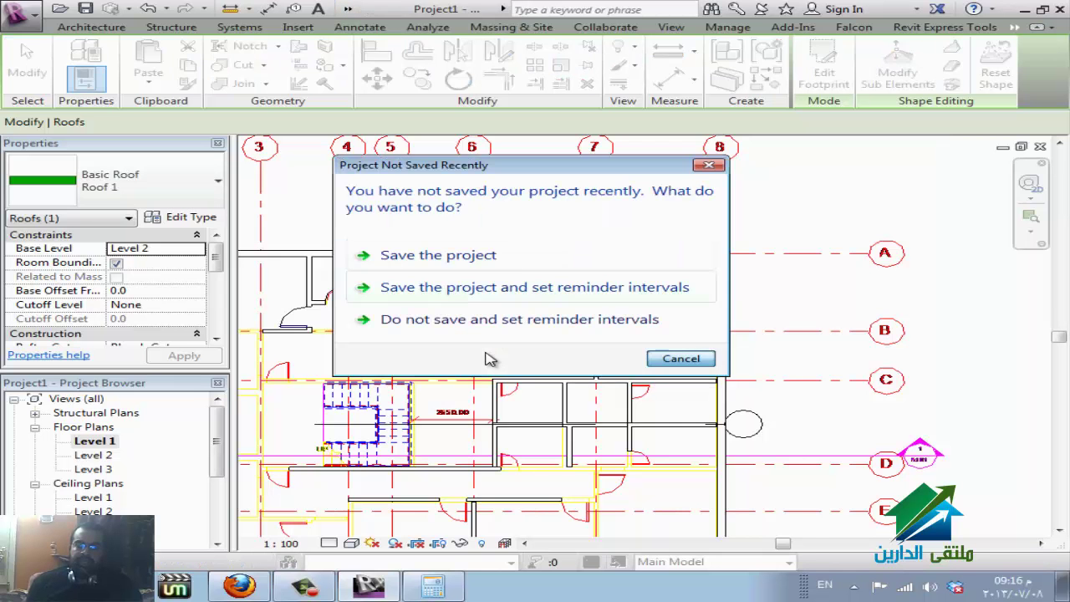
key(Escape)
scroll(489, 359, down, 5)
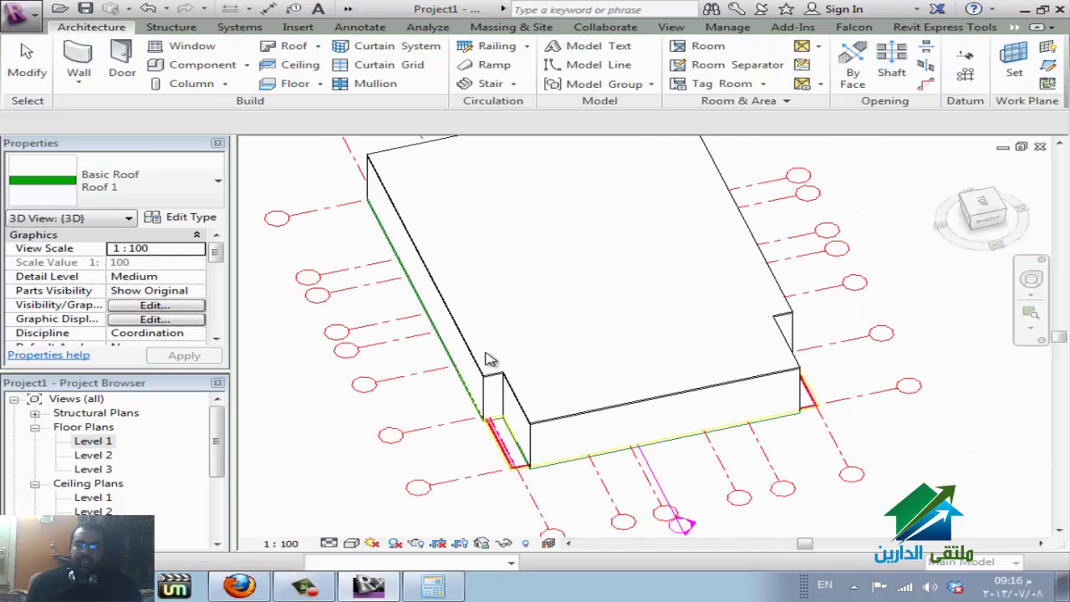
Attach the top of the front wall to the flat roof
key(Tab)
key(Tab)
key(Tab)
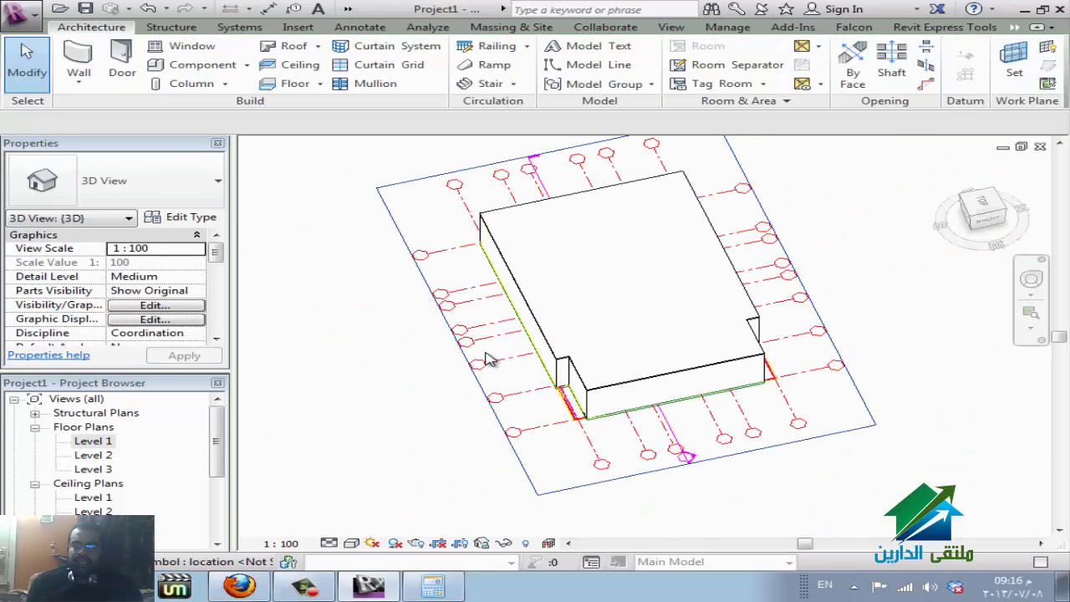
scroll(489, 360, up, 2)
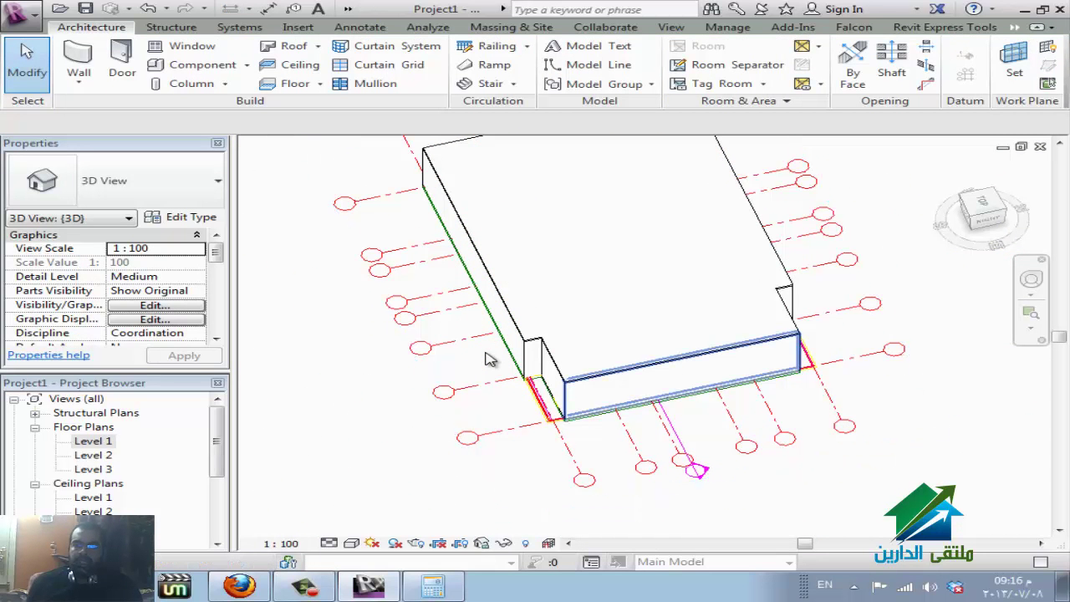
click(489, 360)
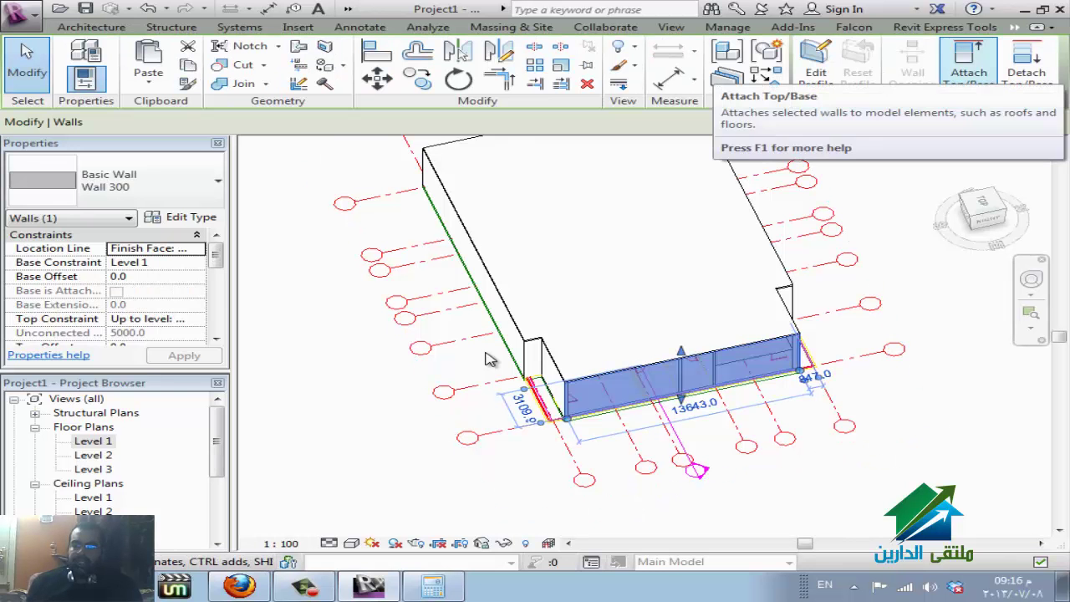
click(969, 67)
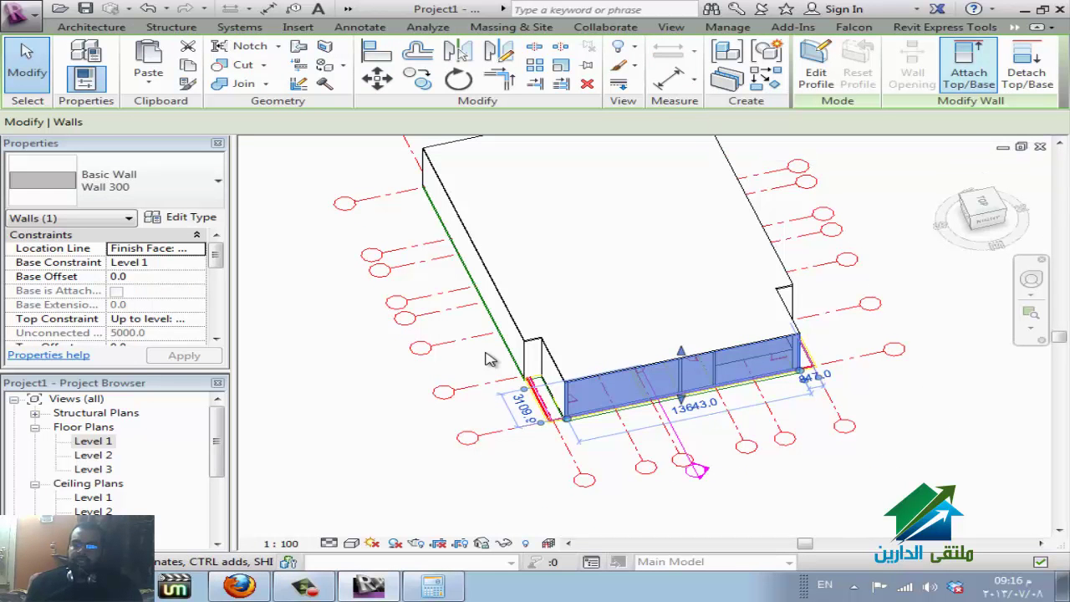
click(490, 360)
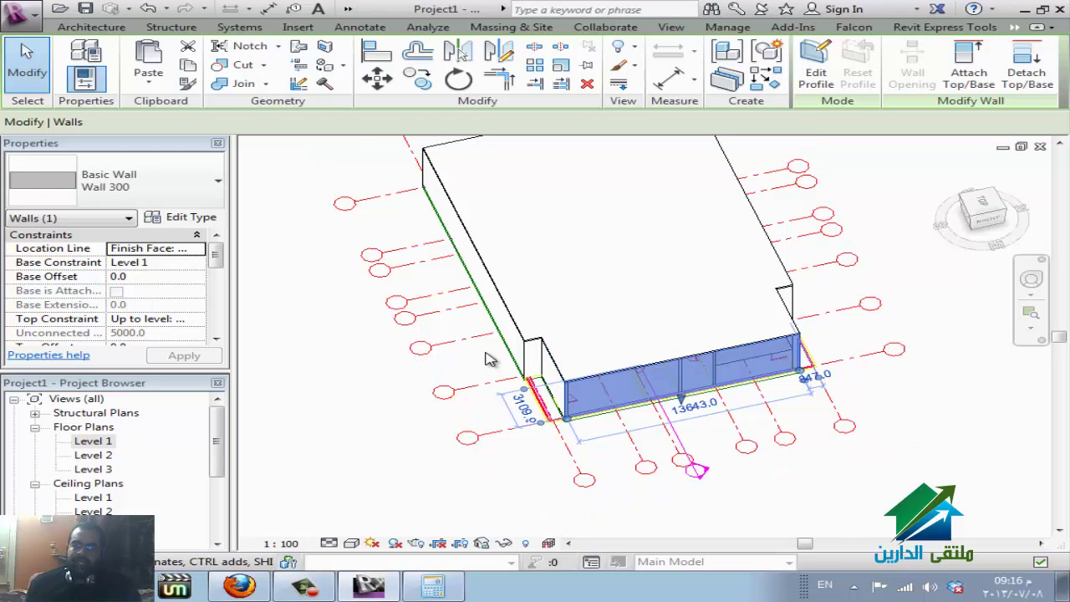
click(490, 359)
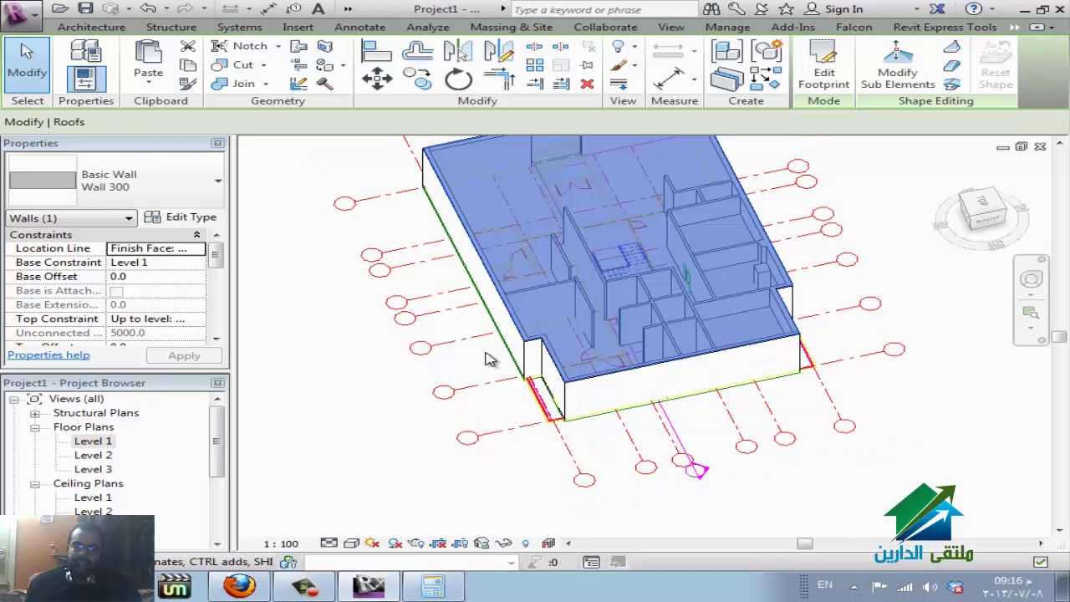
Change the roof's Base Level from Level 2 to Level 3 in Properties
click(155, 248)
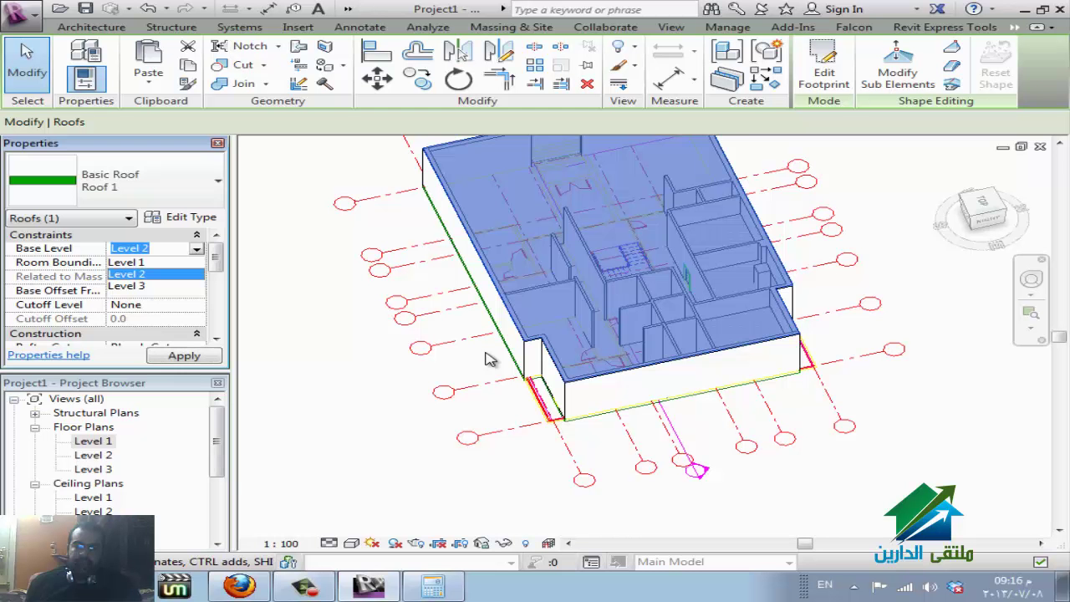
key(Down)
key(Return)
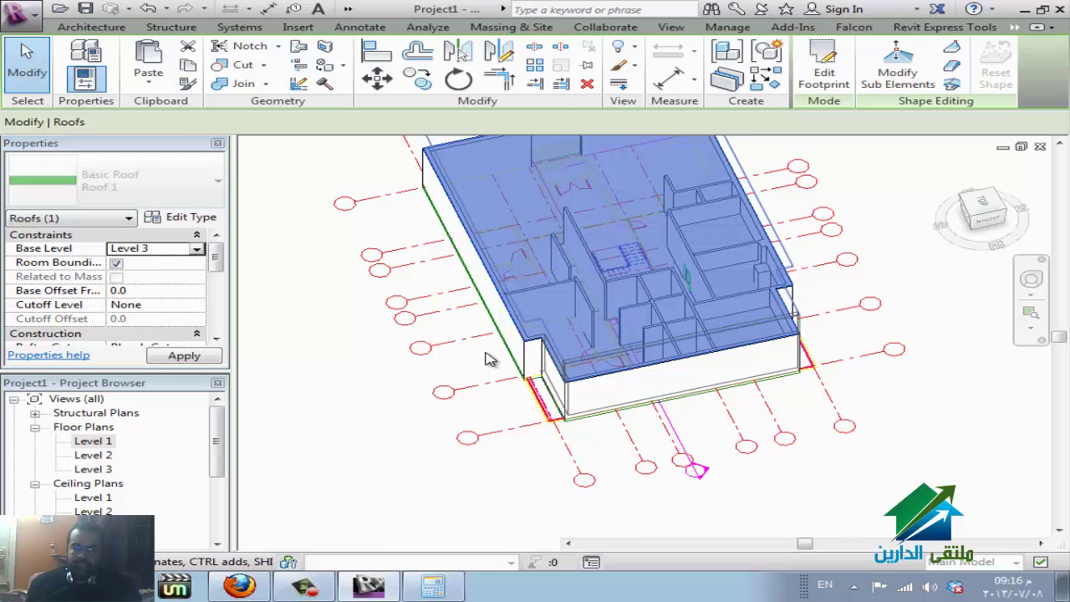
scroll(490, 360, up, 2)
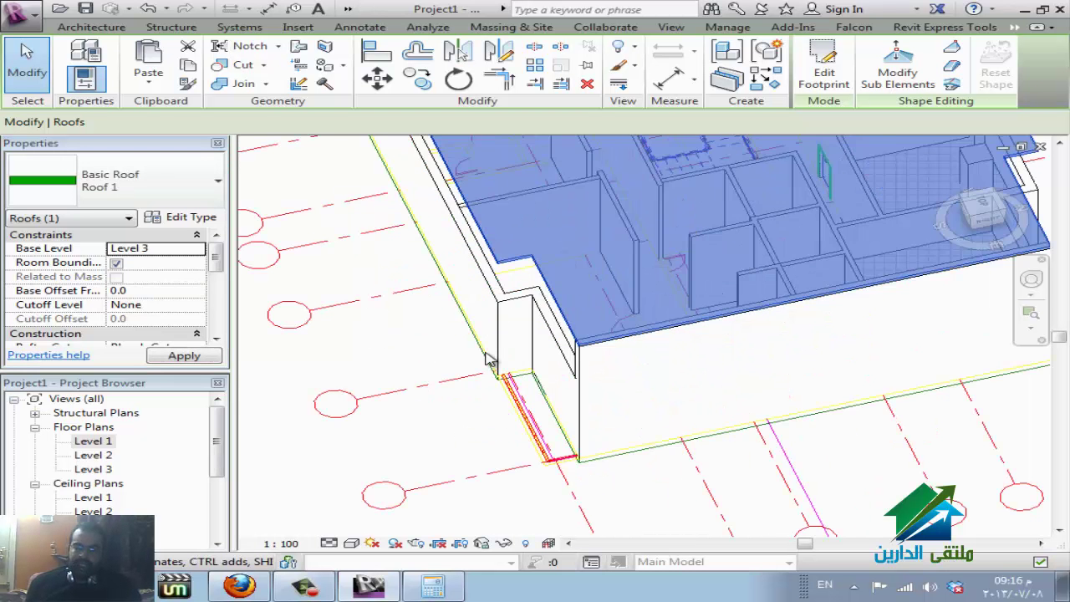
scroll(489, 356, up, 2)
scroll(489, 357, up, 2)
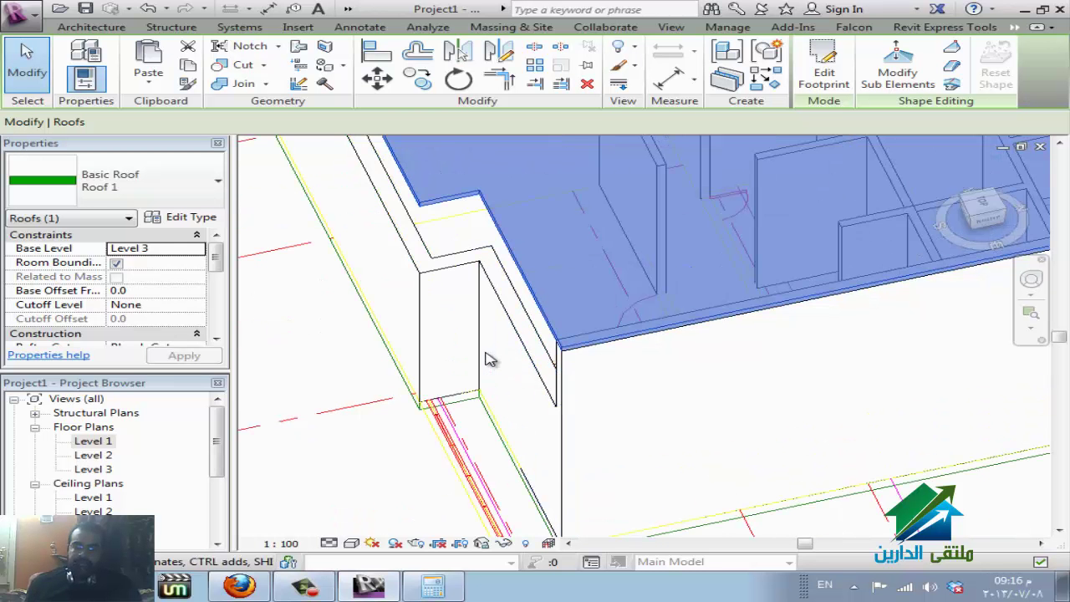
scroll(490, 360, down, 2)
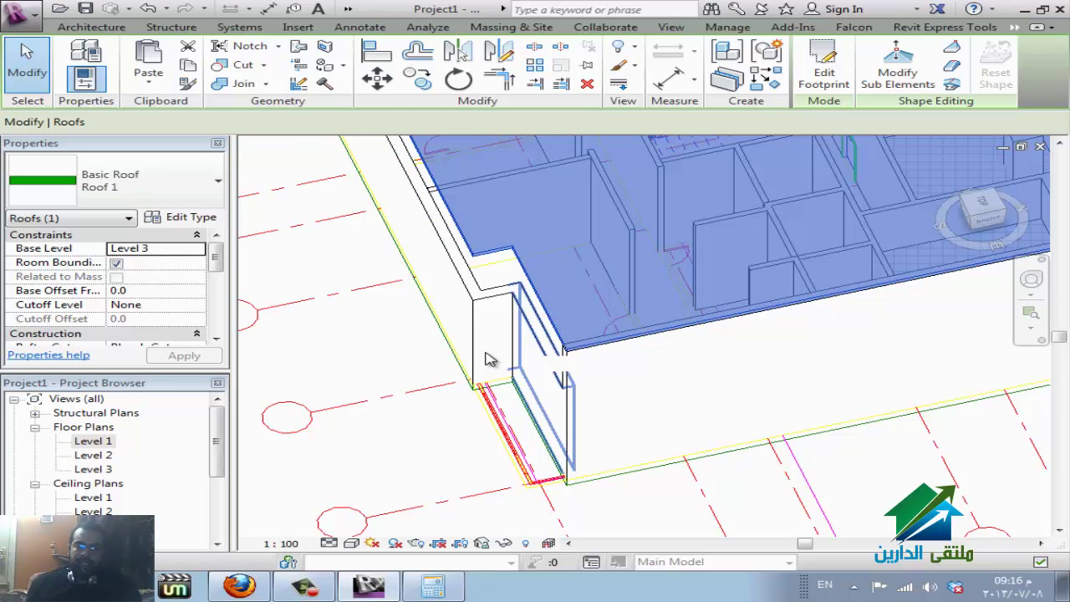
click(490, 360)
Select all walls visible in the view and attach their tops to the roof
right_click(490, 359)
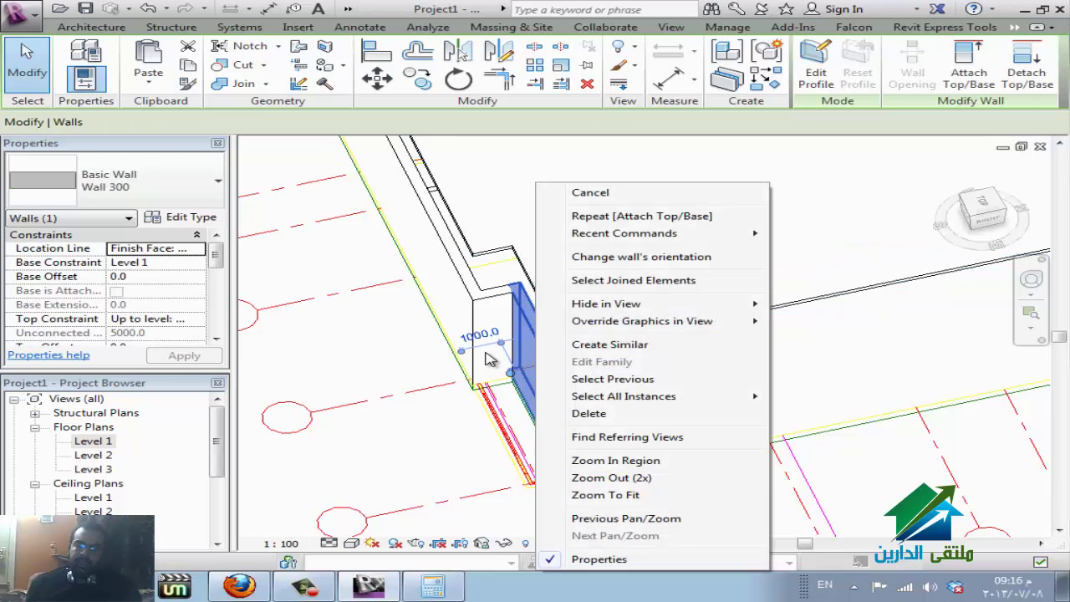
mouse_move(624, 396)
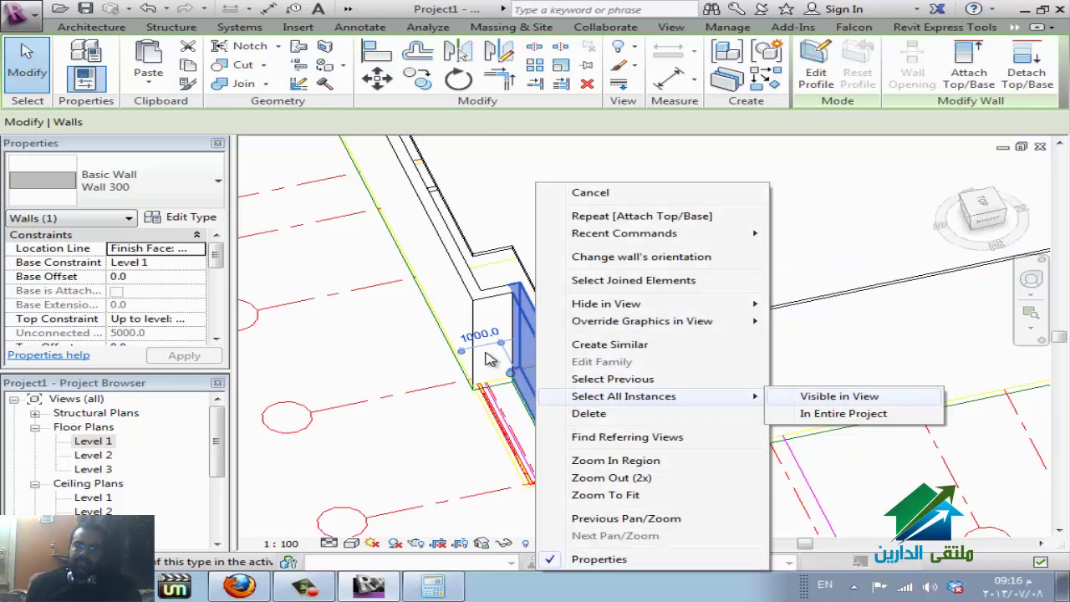
key(Return)
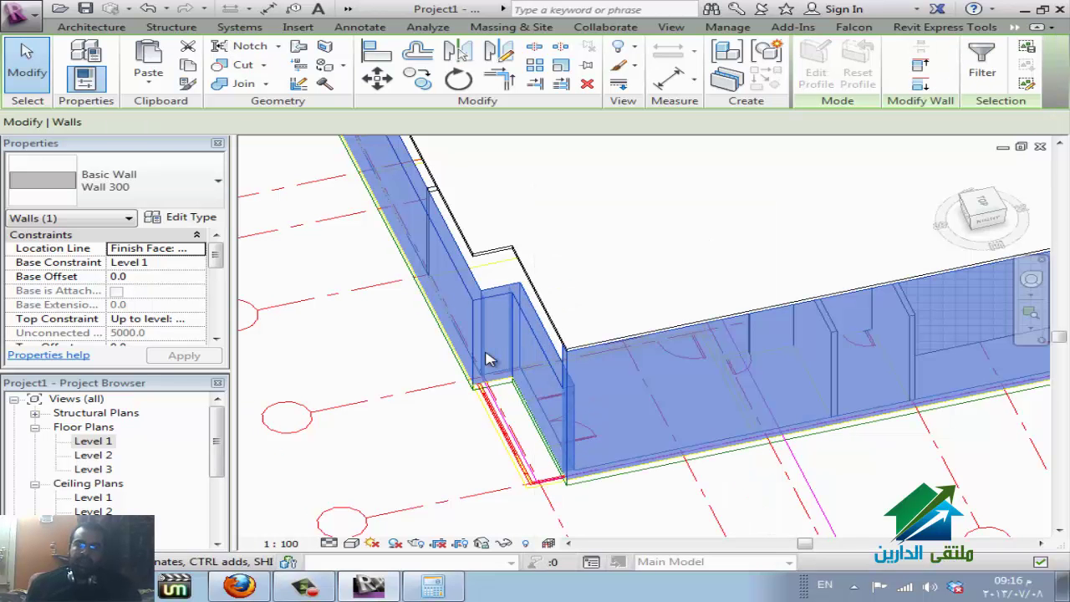
key(a)
key(t)
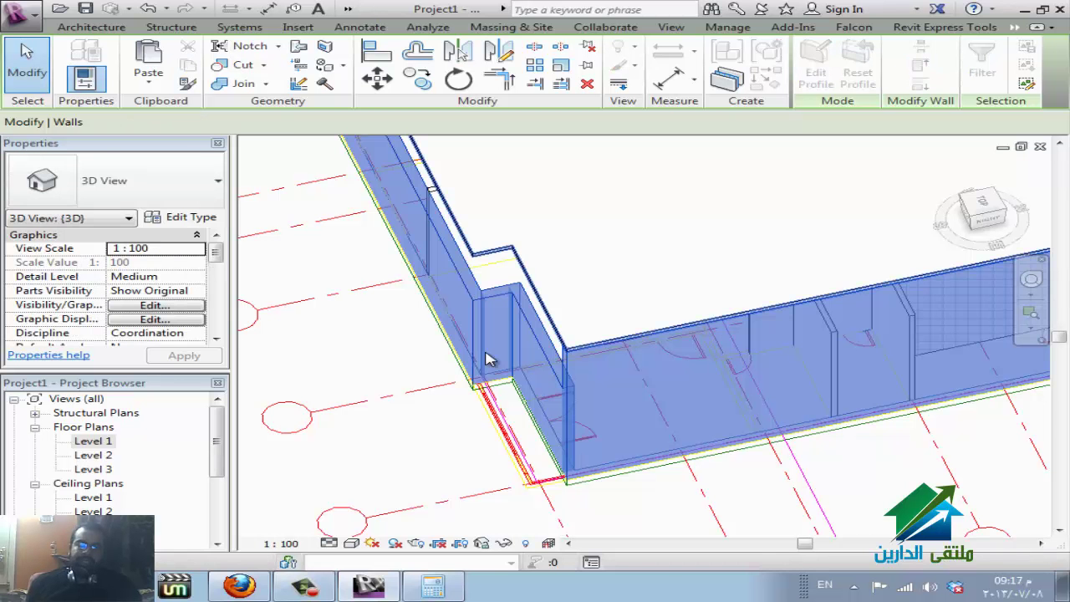
click(491, 359)
scroll(491, 359, down, 2)
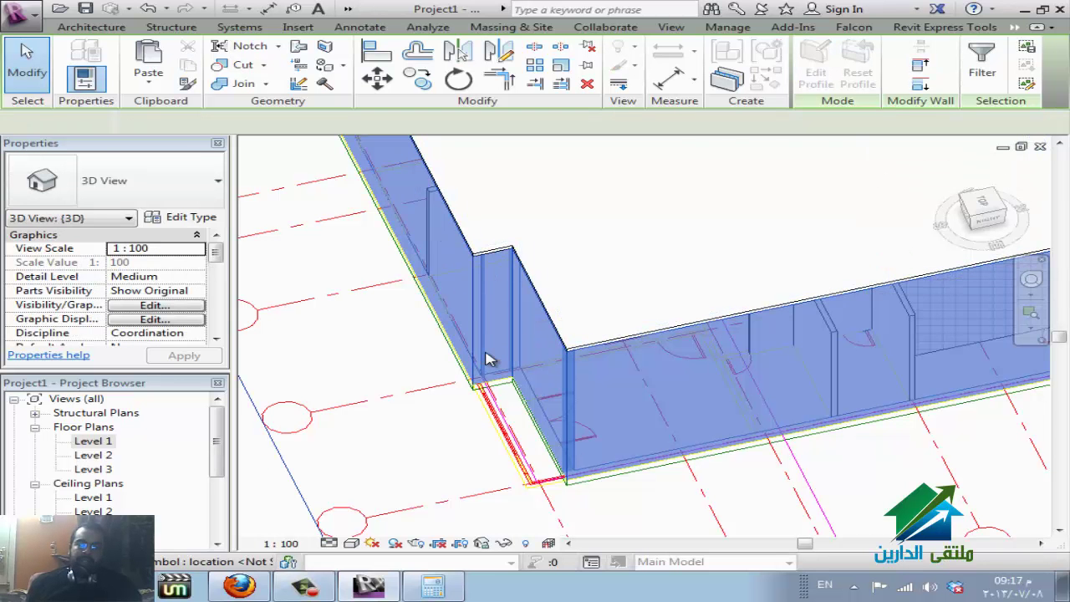
scroll(490, 360, down, 2)
scroll(490, 360, down, 1)
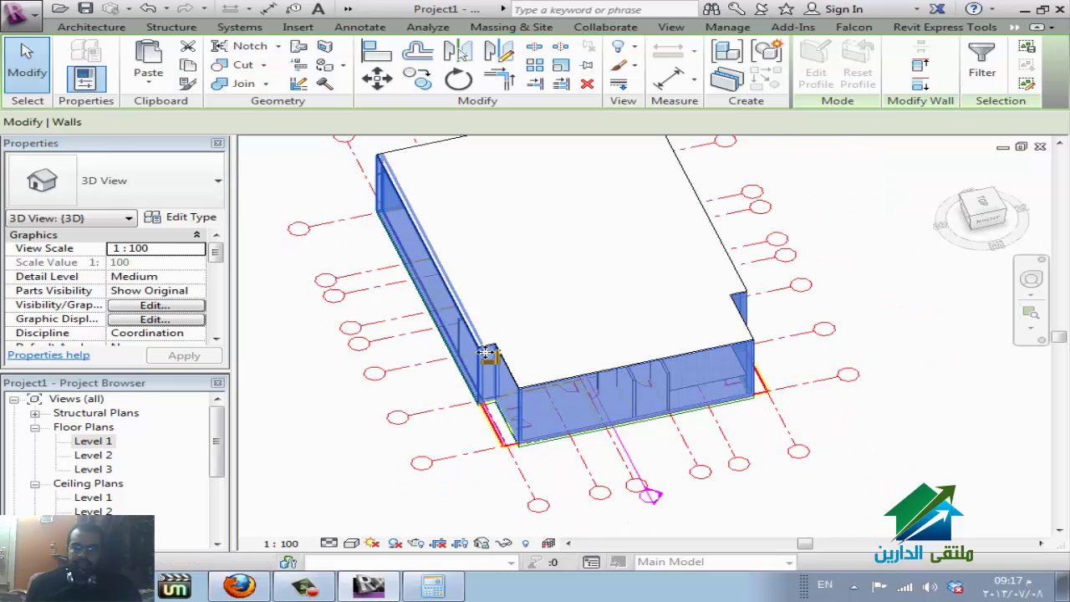
click(490, 359)
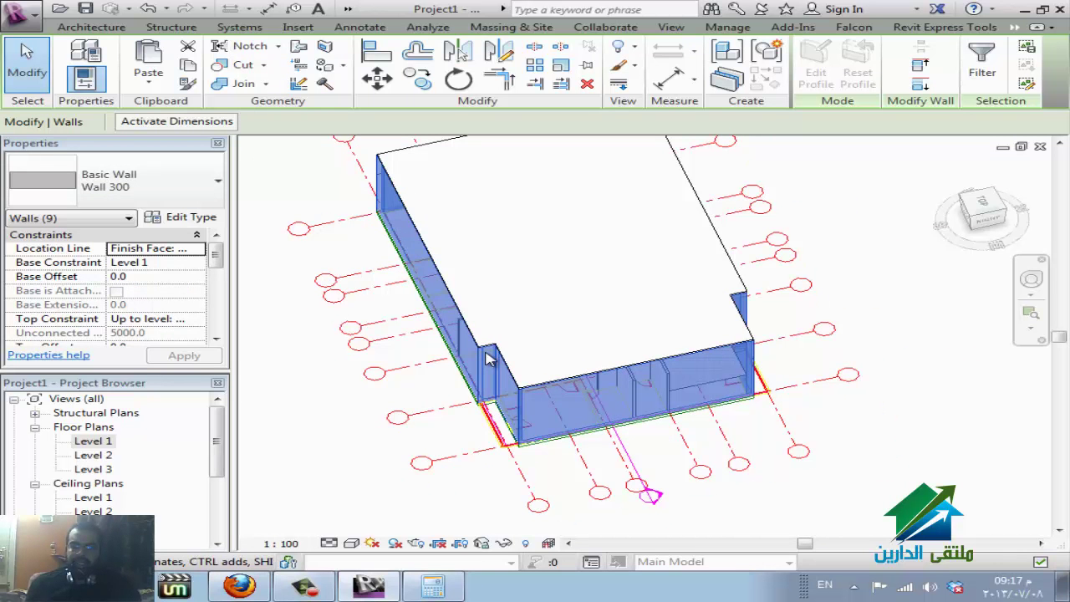
scroll(490, 359, down, 2)
click(490, 359)
scroll(490, 360, up, 2)
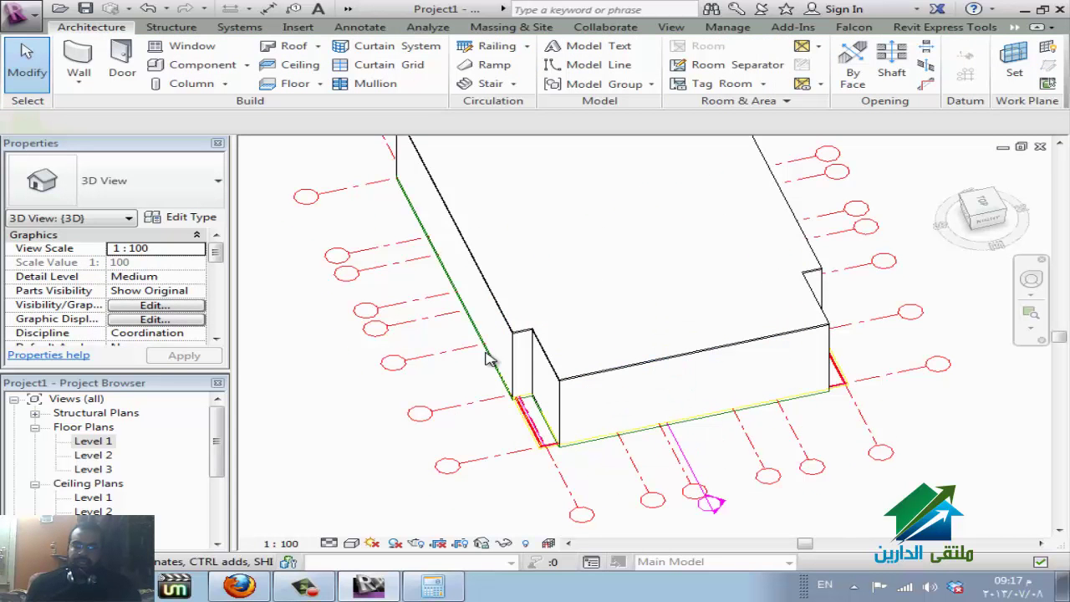
Attach all 22 walls, interior partitions included, to the raised roof and zoom to fit
click(490, 359)
click(490, 360)
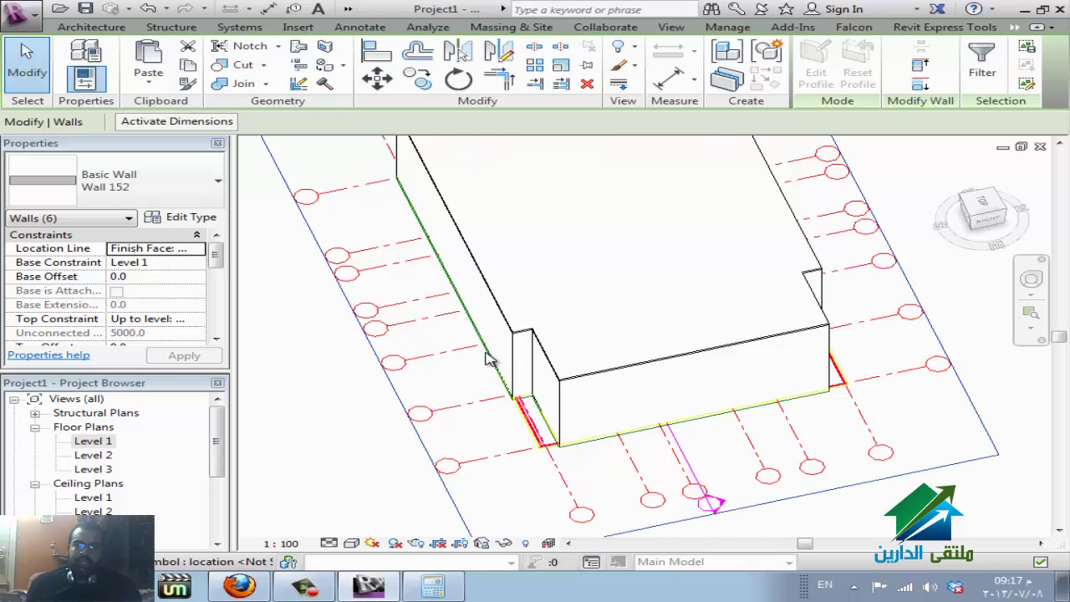
right_click(701, 438)
mouse_move(788, 263)
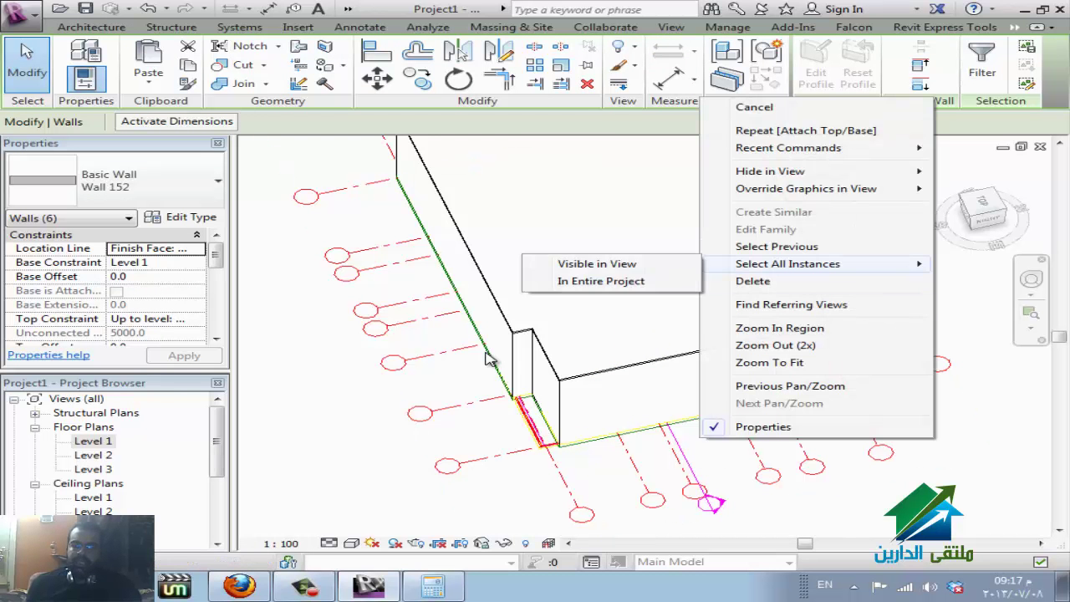
click(598, 263)
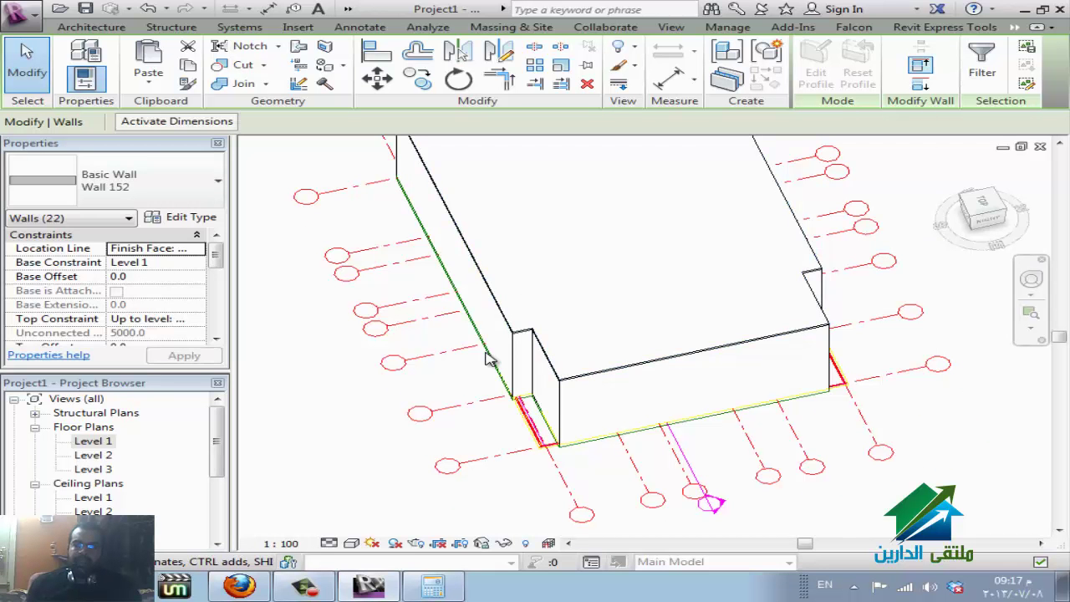
click(920, 67)
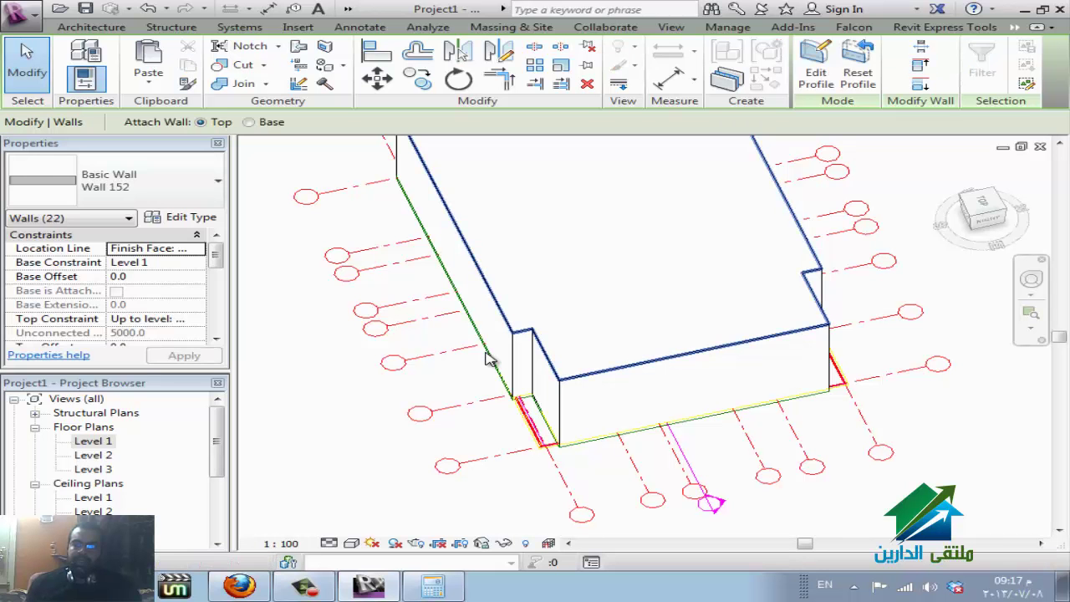
click(491, 358)
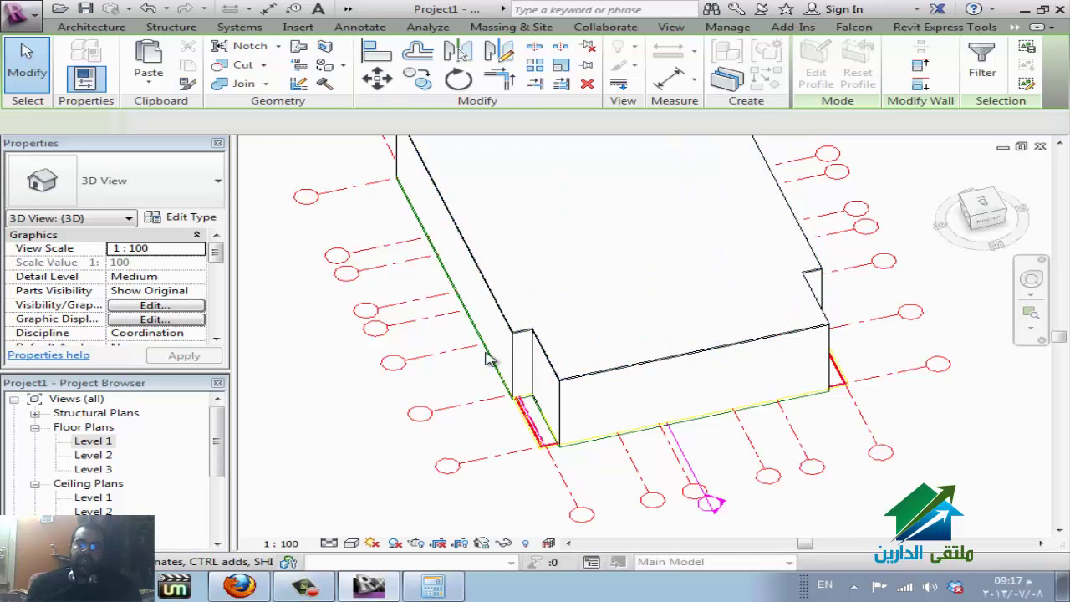
key(Escape)
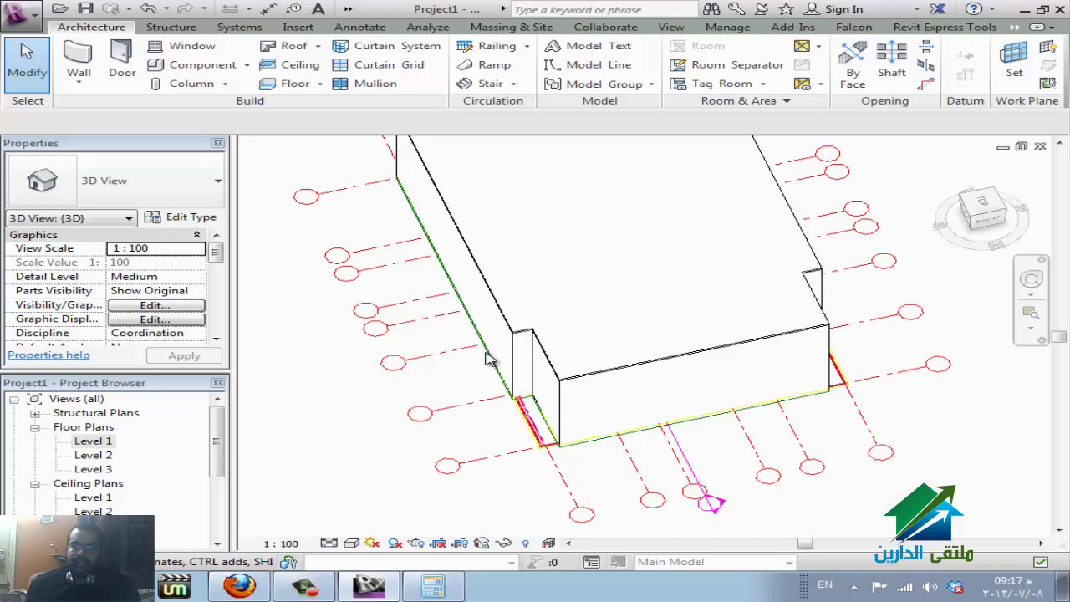
key(z)
key(f)
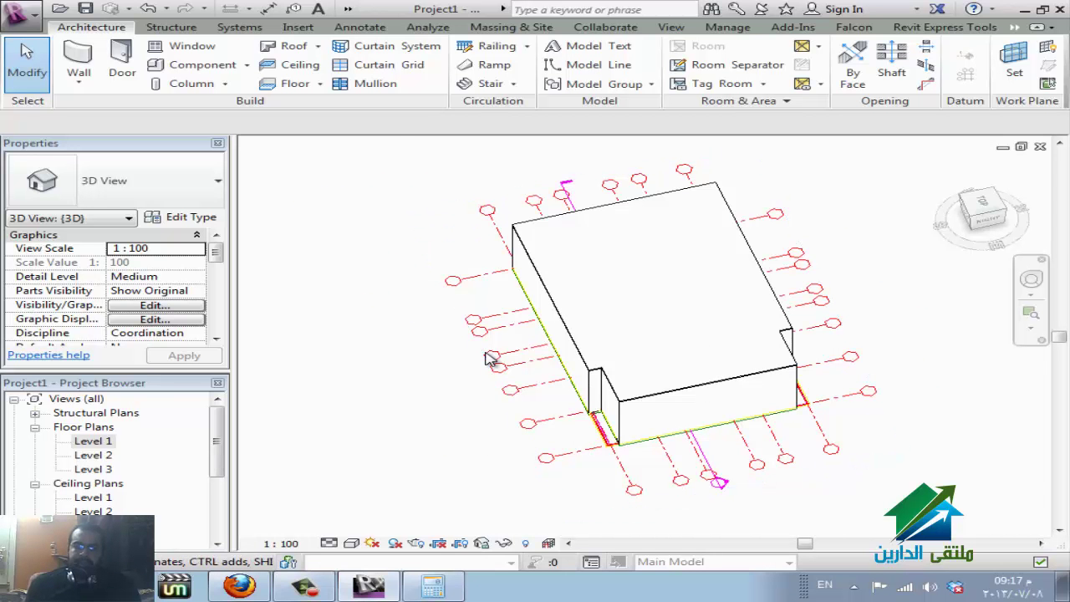
Zoom around the 3D view and open the application menu toward Save As
scroll(491, 358, up, 1)
scroll(491, 358, up, 1)
scroll(491, 358, up, 1)
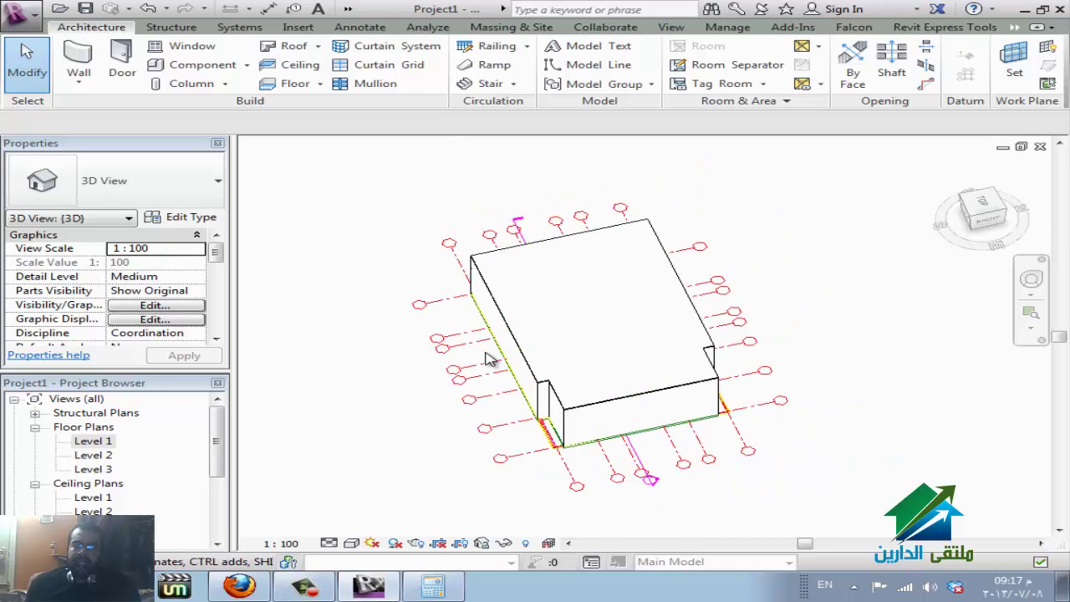
scroll(491, 358, up, 1)
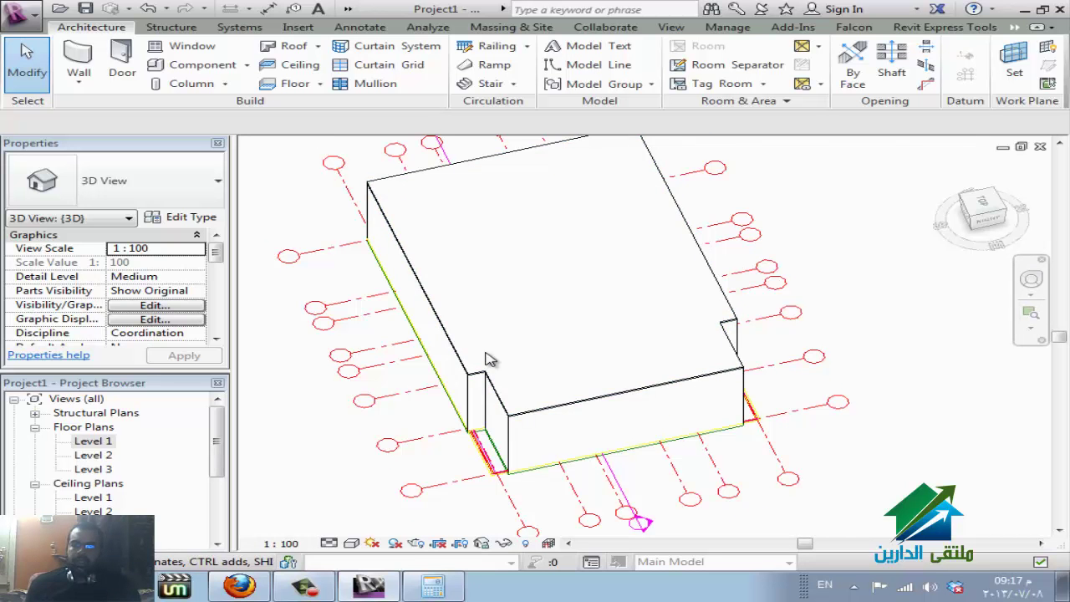
scroll(491, 358, down, 2)
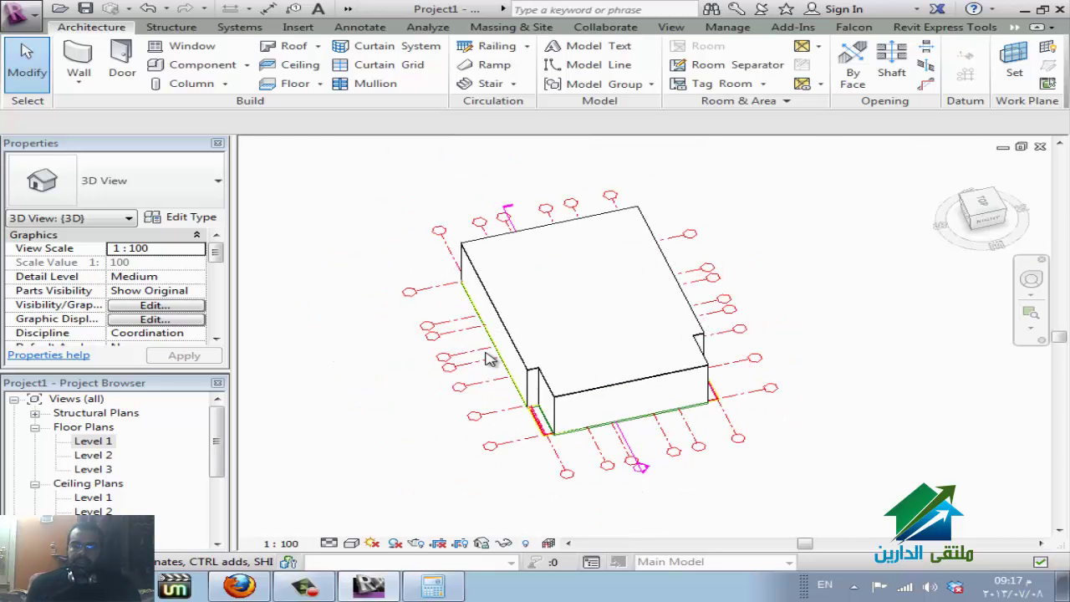
key(alt)
key(f)
key(Down)
key(Down)
Open Save As > Template, cancel it unsaved, and switch to the WizIQ class in Firefox
key(Down)
key(Down)
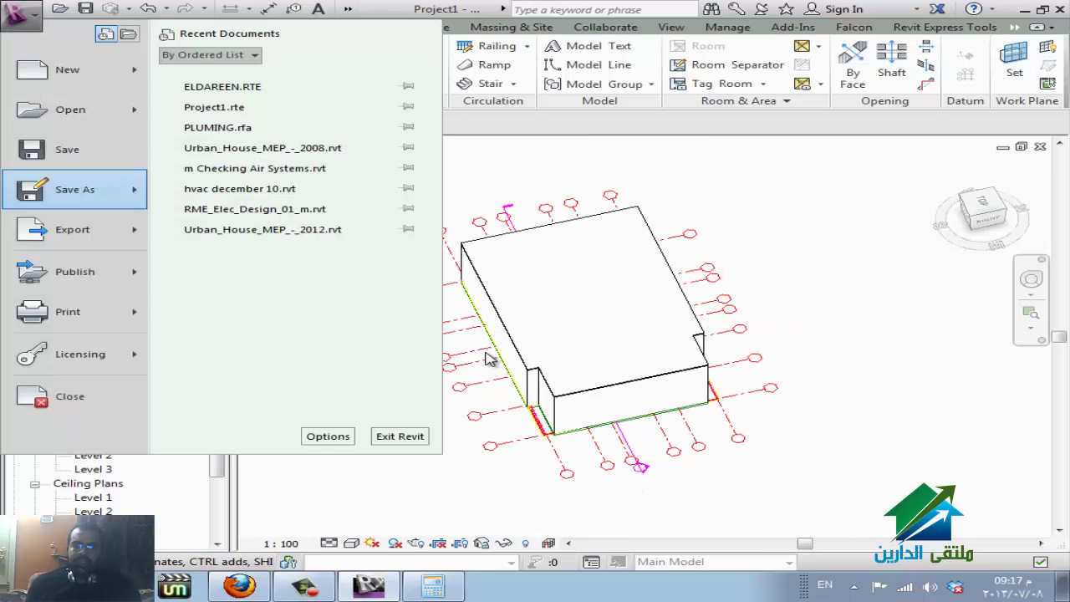
key(Right)
key(Down)
key(Down)
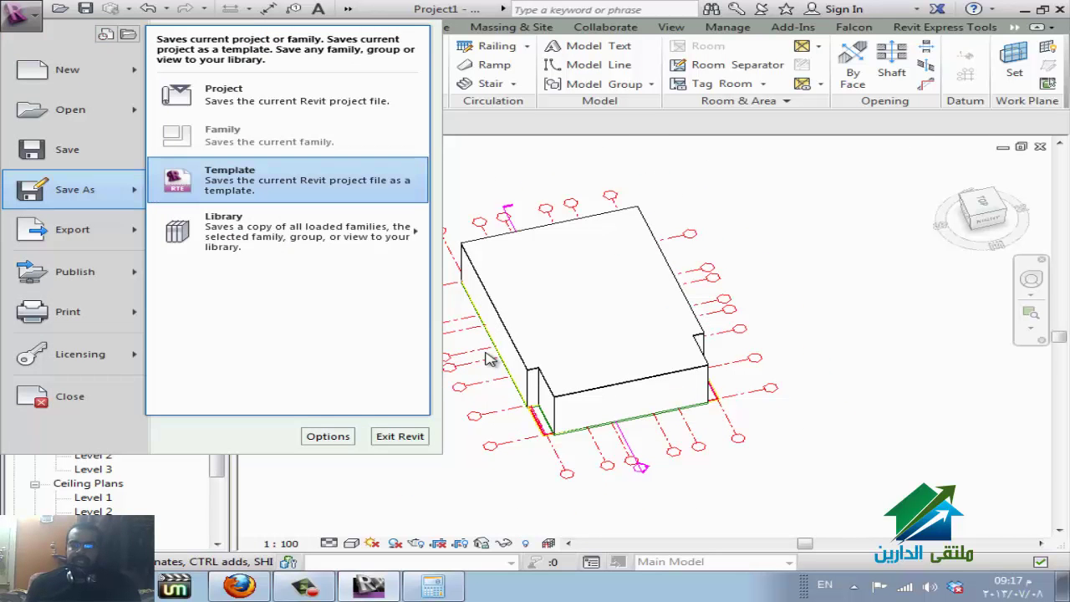
key(Escape)
key(Escape)
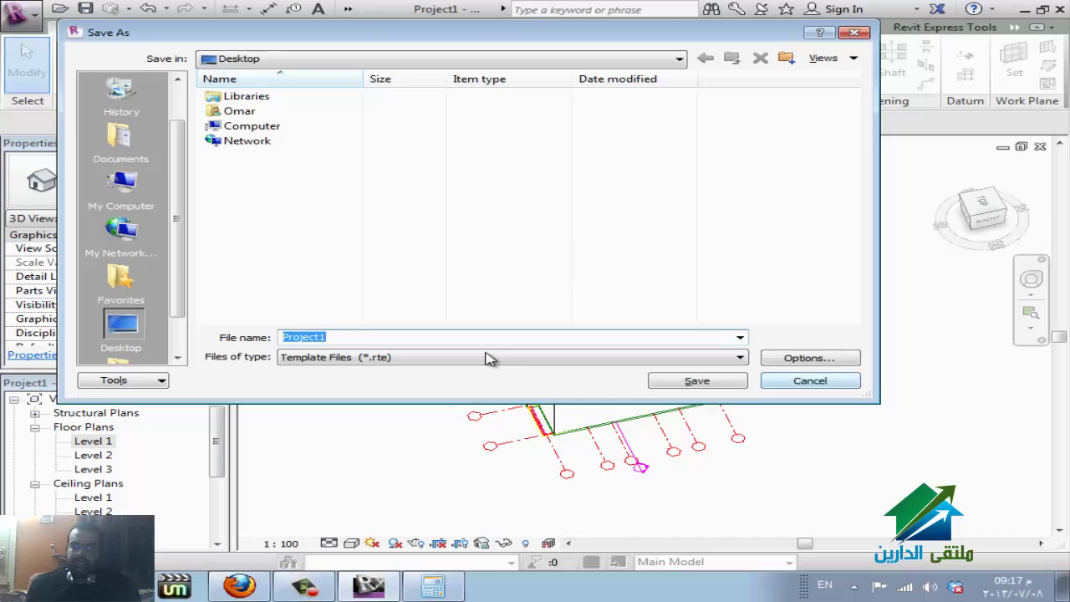
key(Escape)
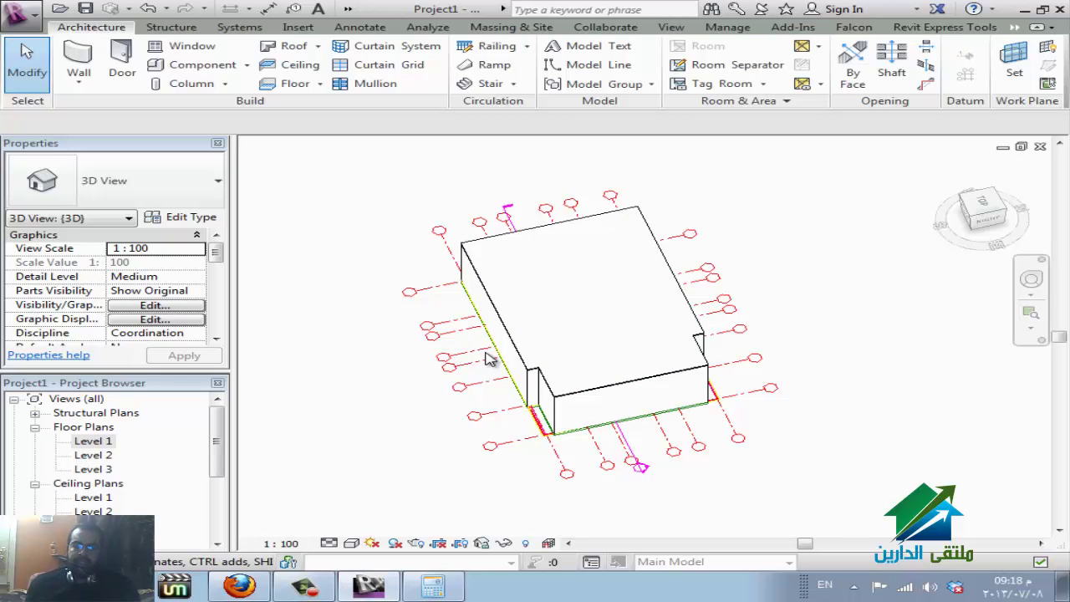
key(alt+Tab)
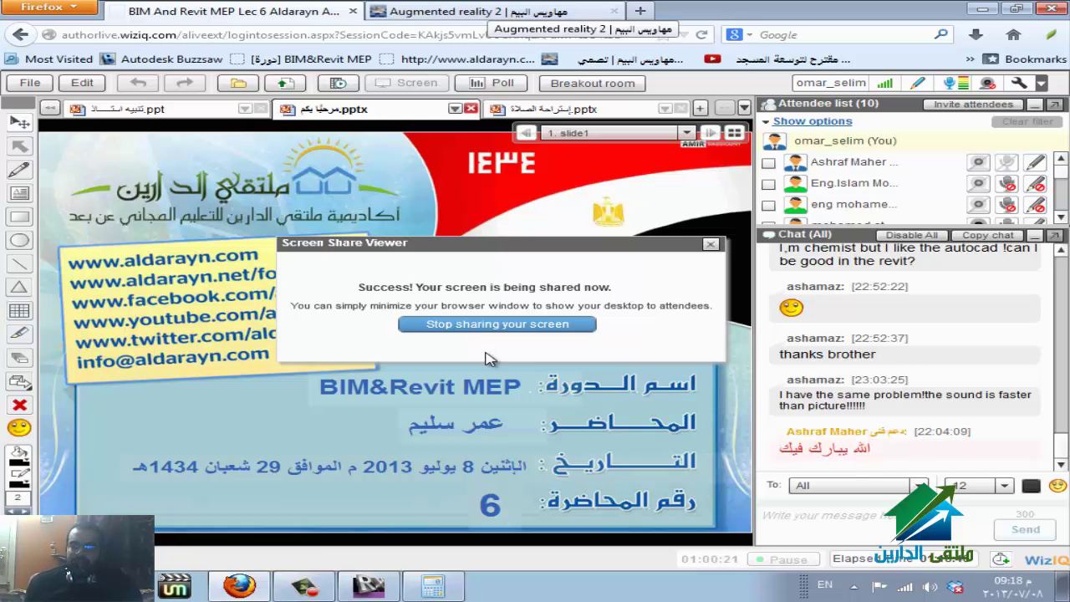
On the Augmented reality 2 blog post, play the DPR BIM augmented reality demo, then pause it
click(493, 11)
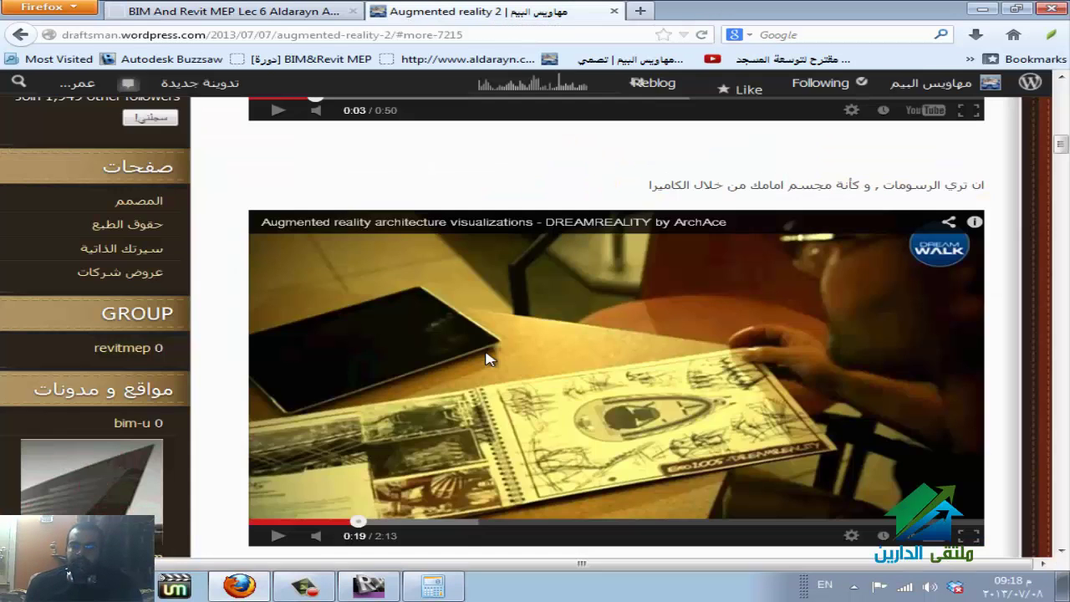
scroll(489, 359, up, 2)
scroll(490, 359, up, 3)
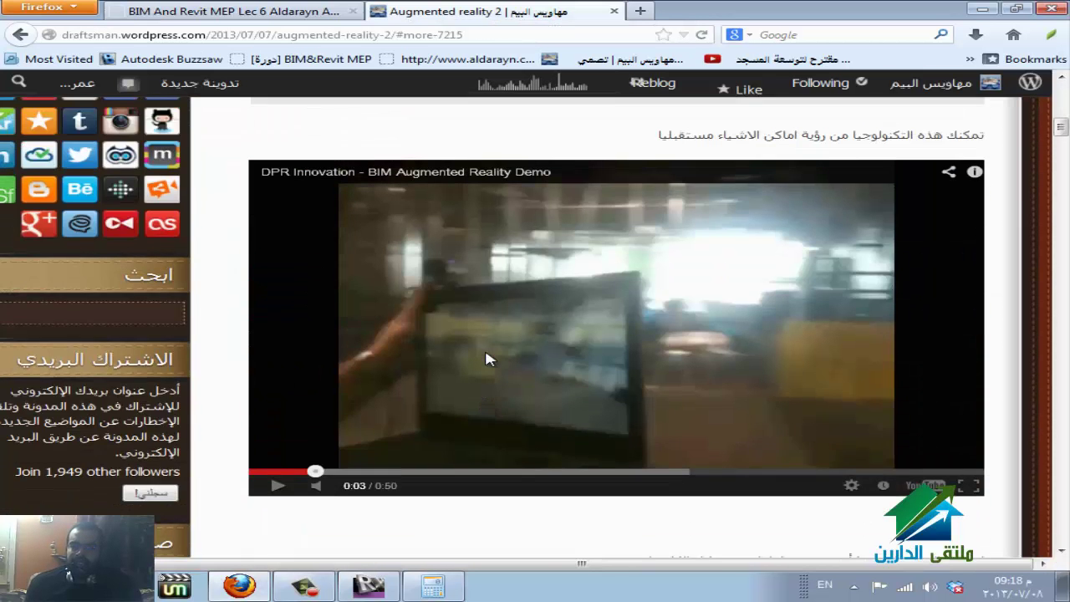
scroll(489, 360, down, 1)
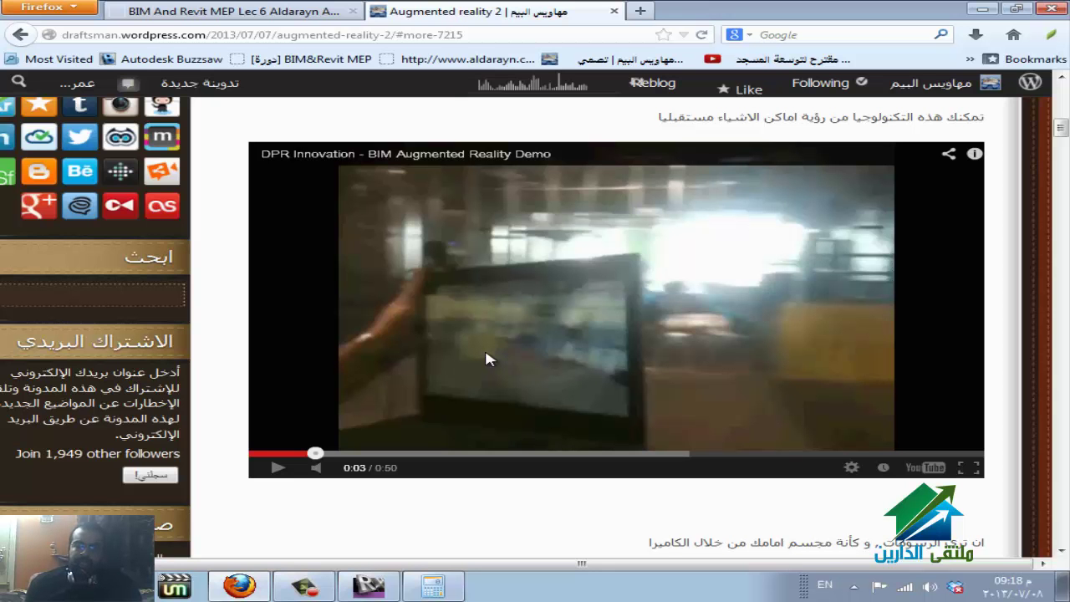
click(489, 360)
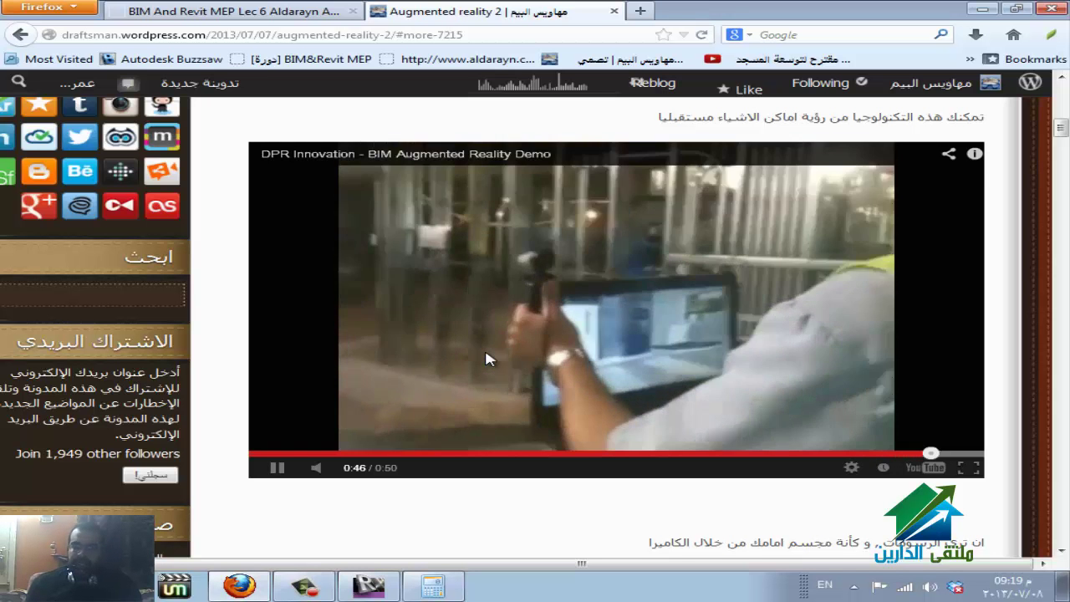
click(489, 359)
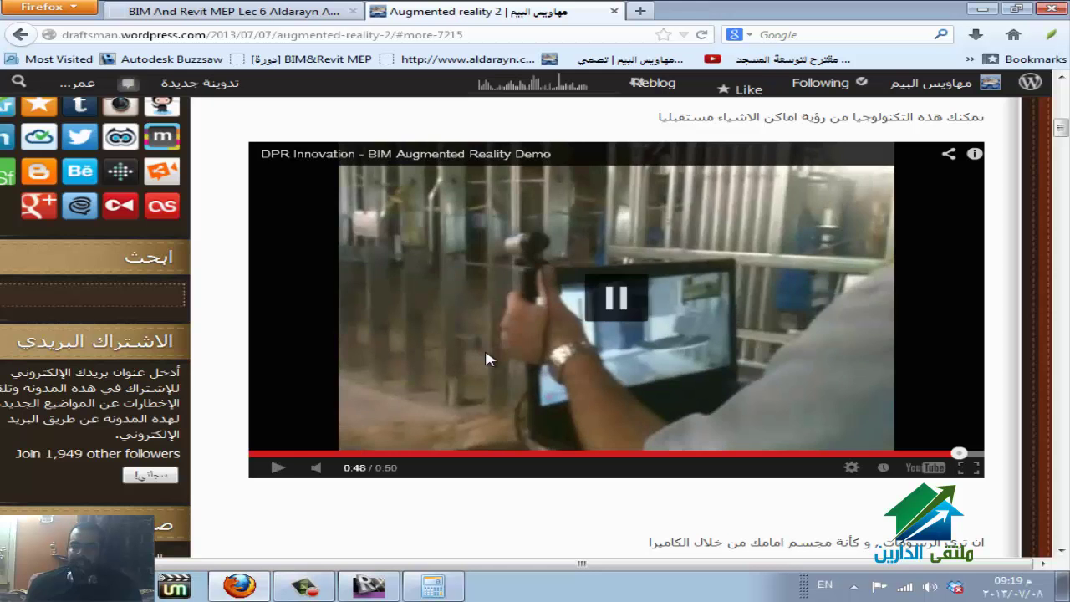
Play the DREAMREALITY architecture video further down the post and pause it at about 1:26
scroll(490, 360, down, 4)
scroll(489, 360, down, 3)
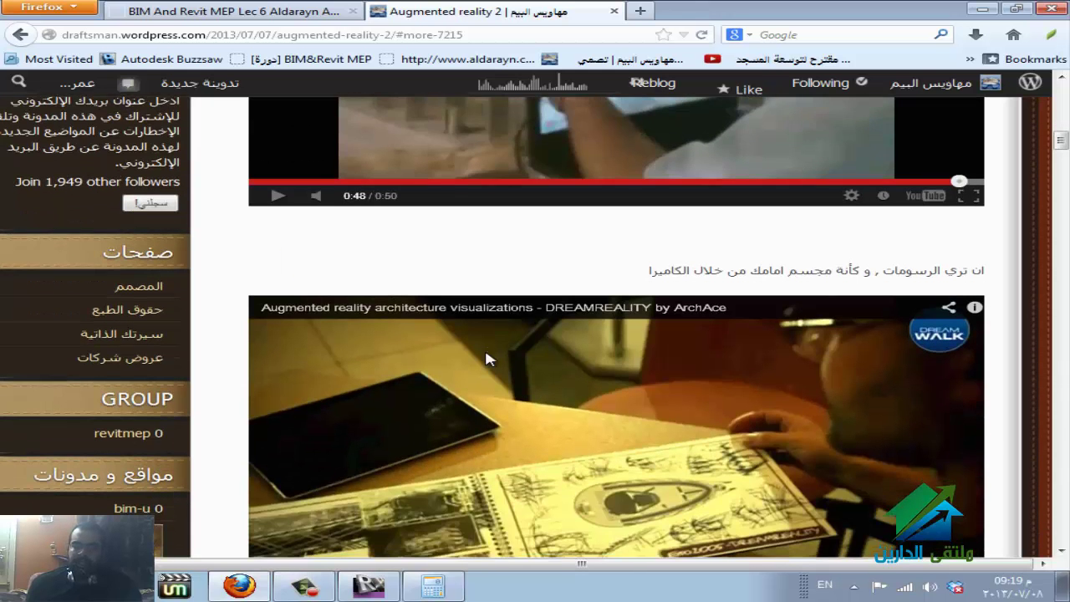
scroll(489, 360, down, 1)
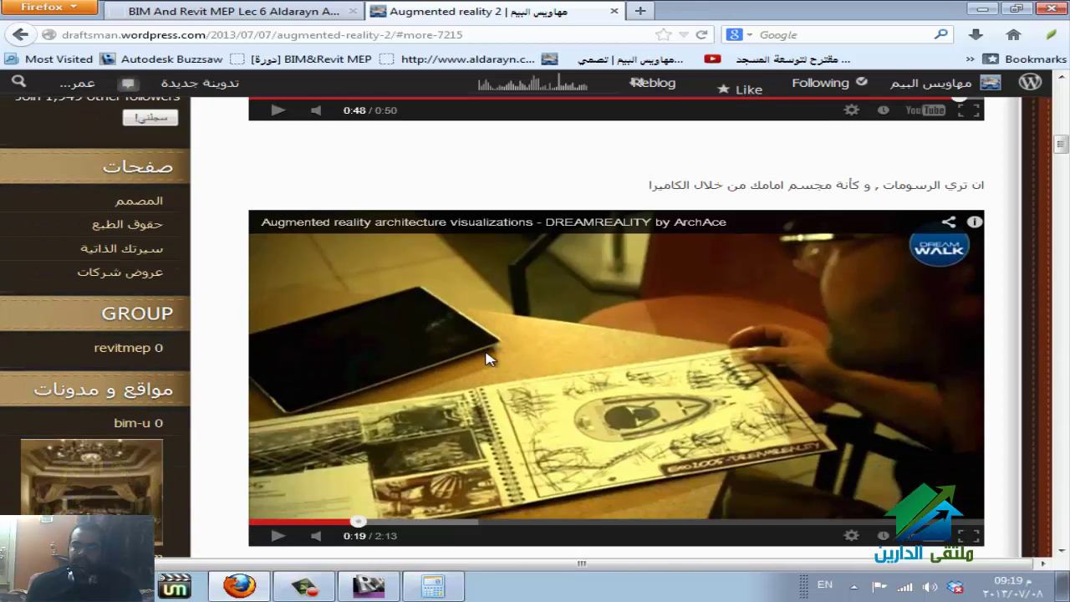
click(489, 360)
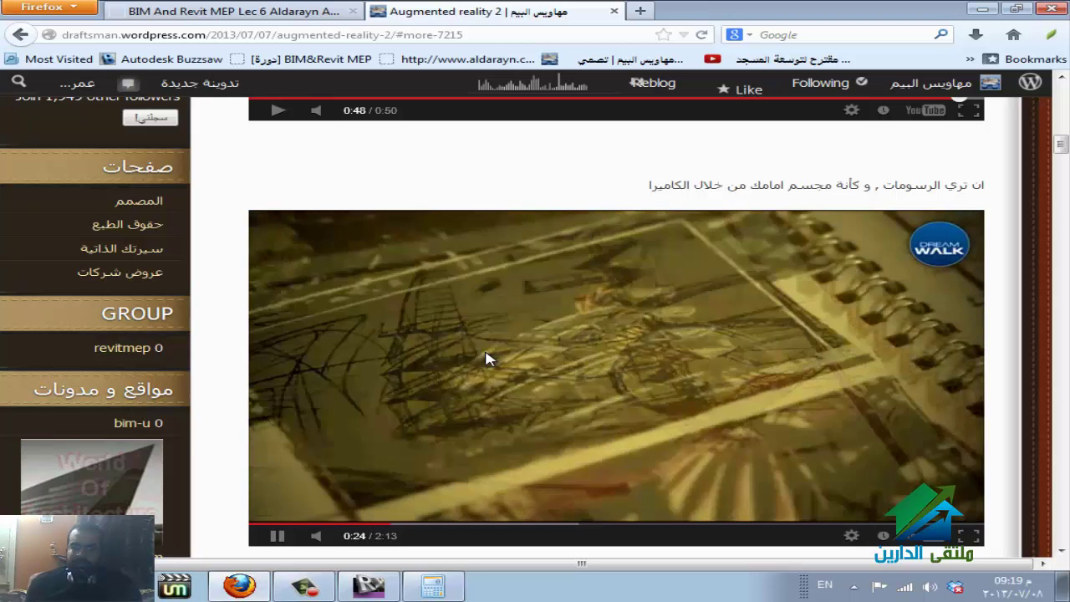
scroll(489, 360, down, 2)
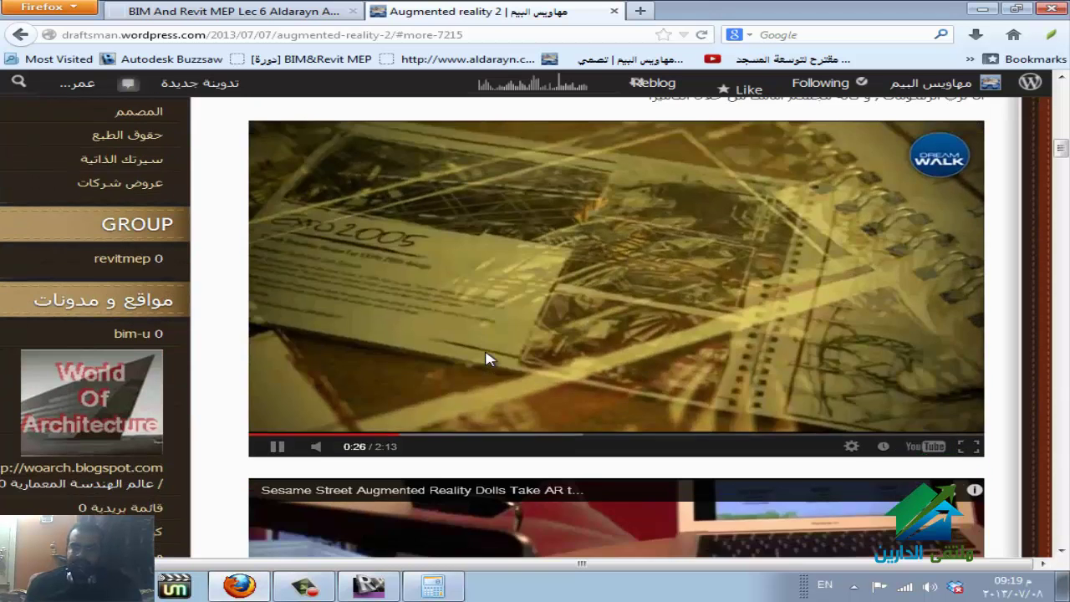
scroll(489, 360, up, 1)
scroll(489, 360, up, 1)
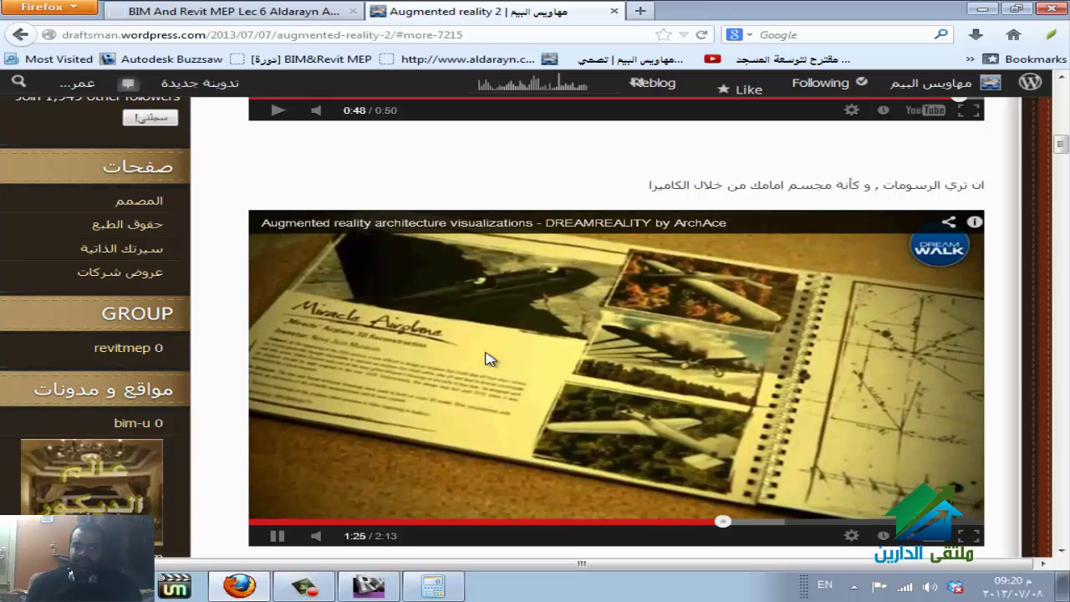
click(489, 359)
Bring the WizIQ class tab back to the front to see the new Lookup Table question
key(ctrl+Tab)
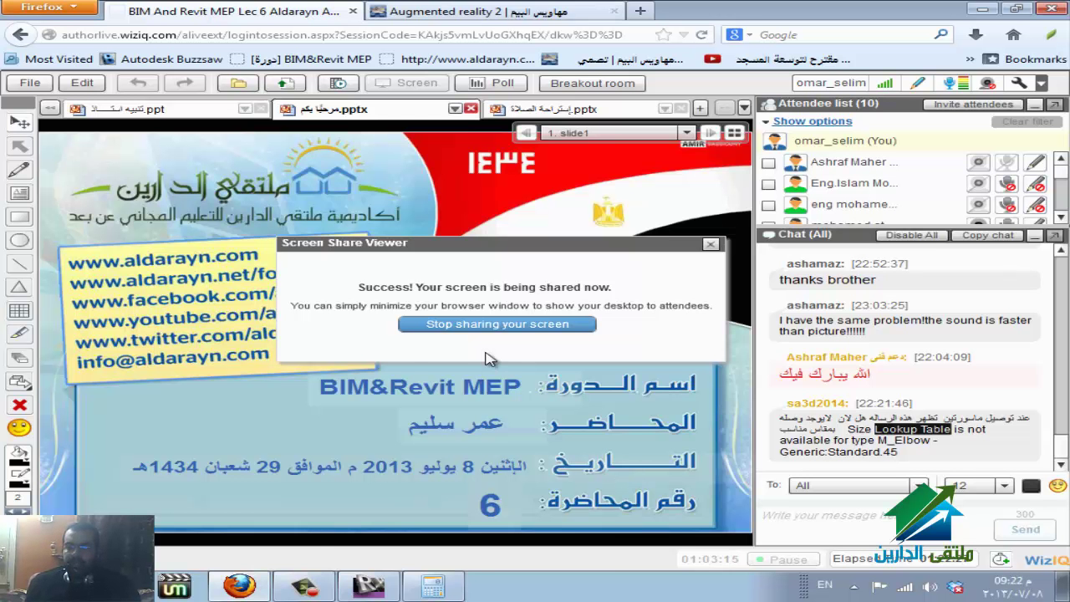
Copy the link address of the Lookup Table blog post from the search results tab
key(ctrl+Tab)
scroll(489, 359, up, 5)
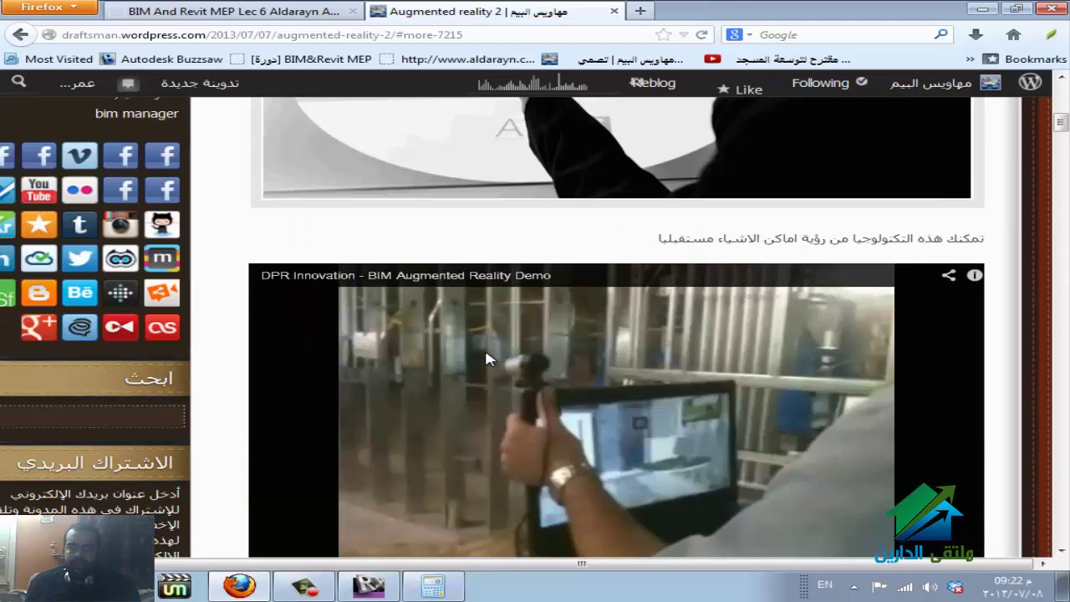
key(ctrl+Tab)
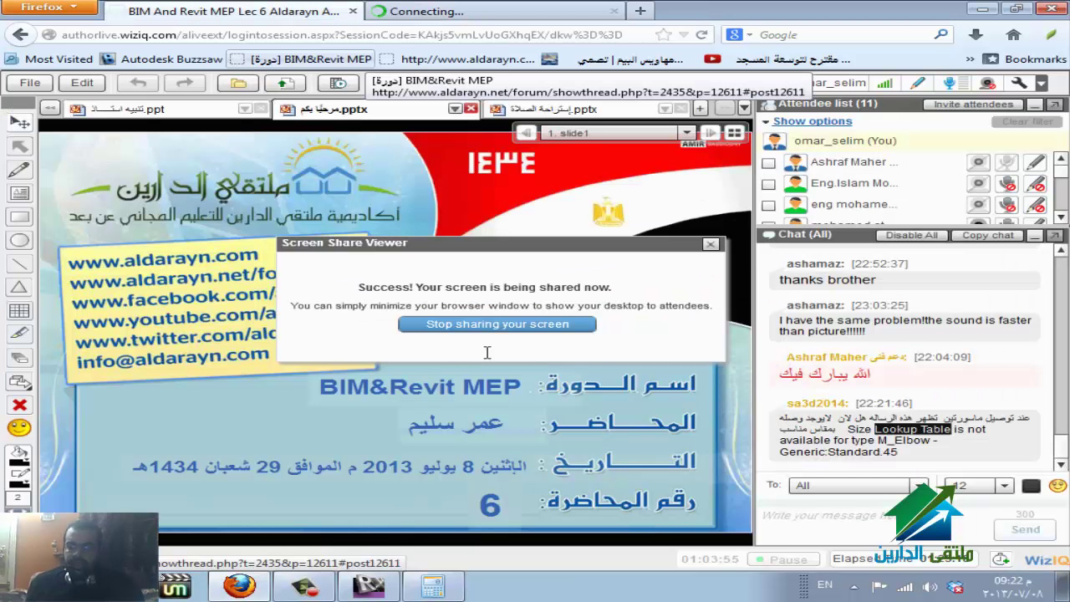
key(ctrl+Tab)
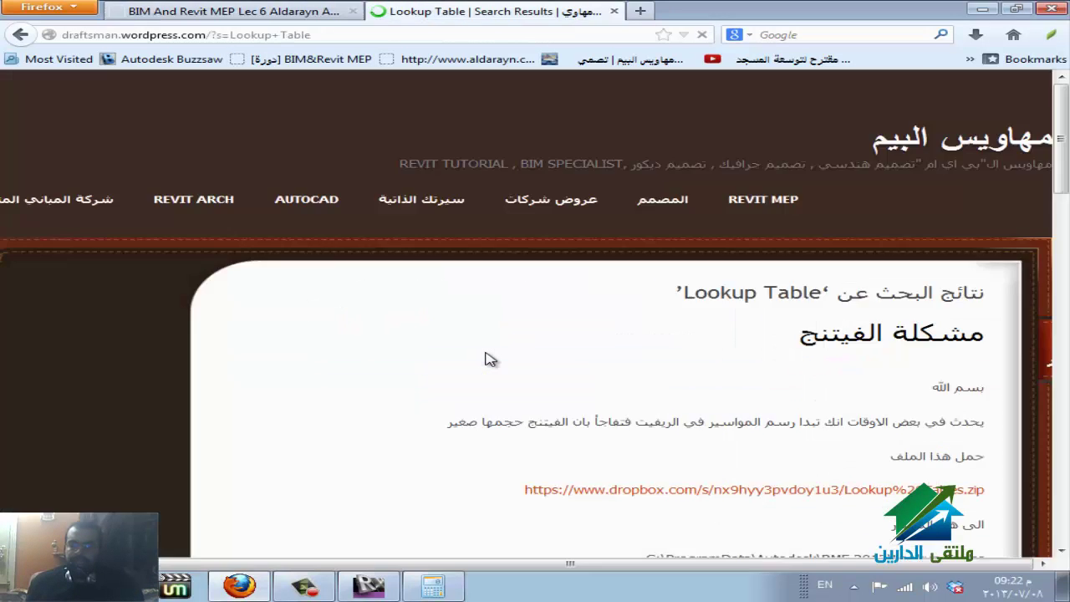
right_click(490, 360)
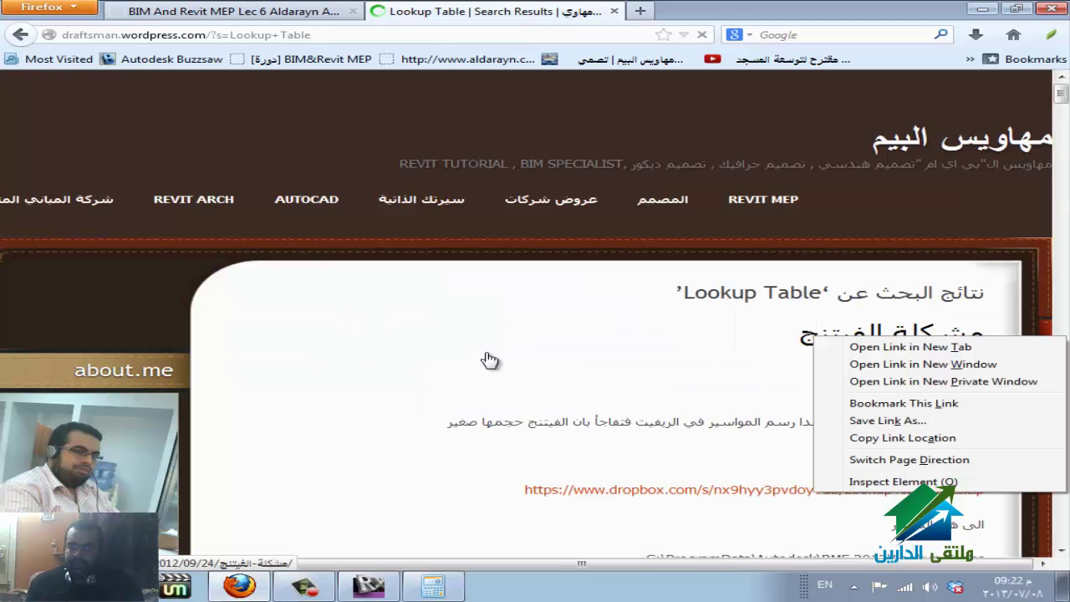
key(Up)
key(Up)
key(Up)
key(Return)
key(ctrl+Tab)
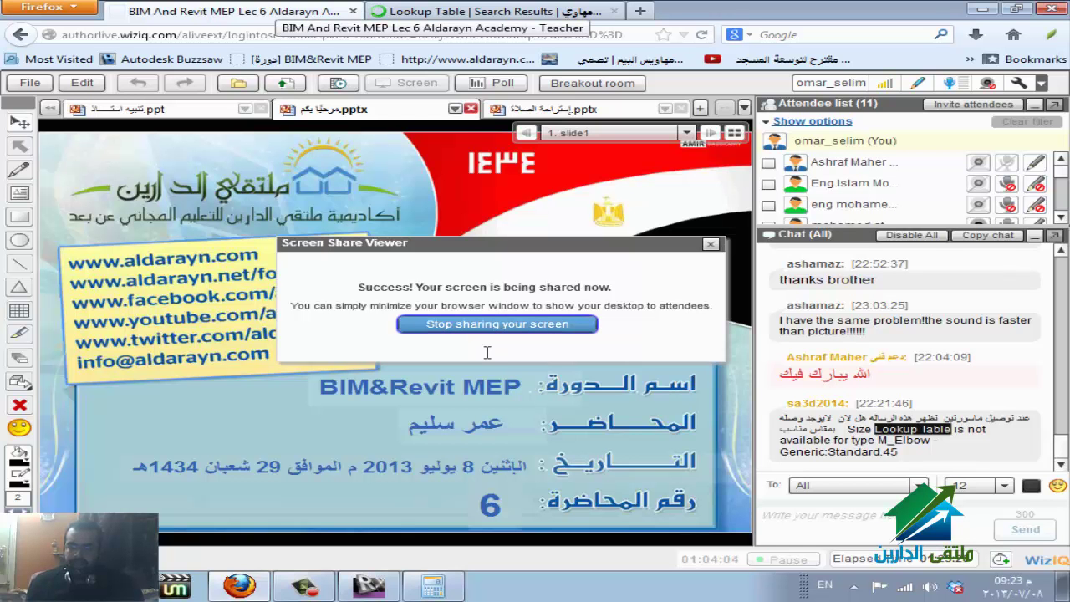
Paste the copied post link into the WizIQ chat box, then recheck the search results
key(ctrl+v)
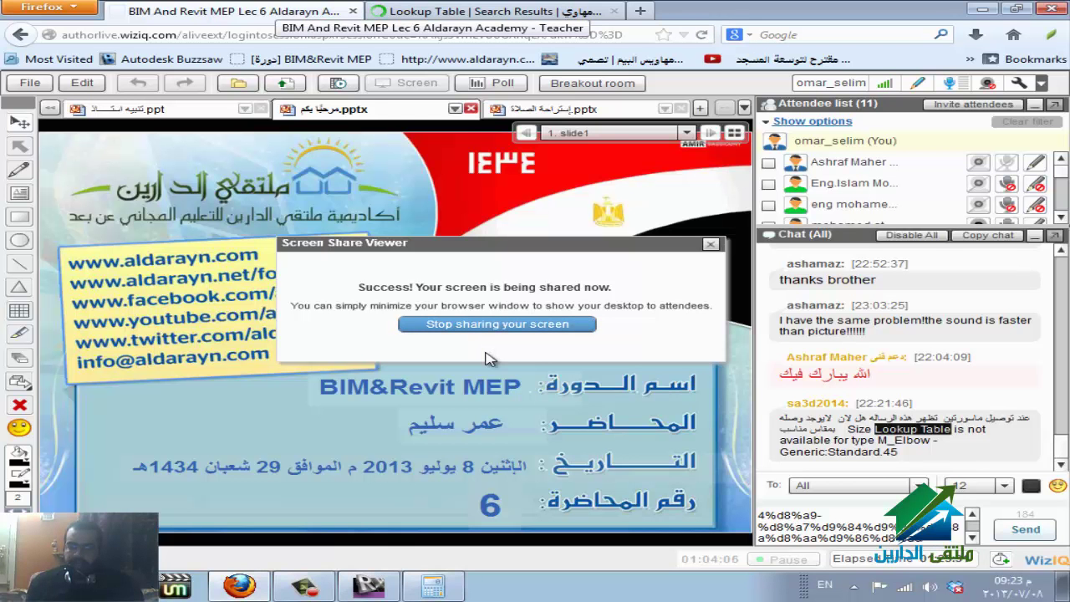
key(ctrl+Tab)
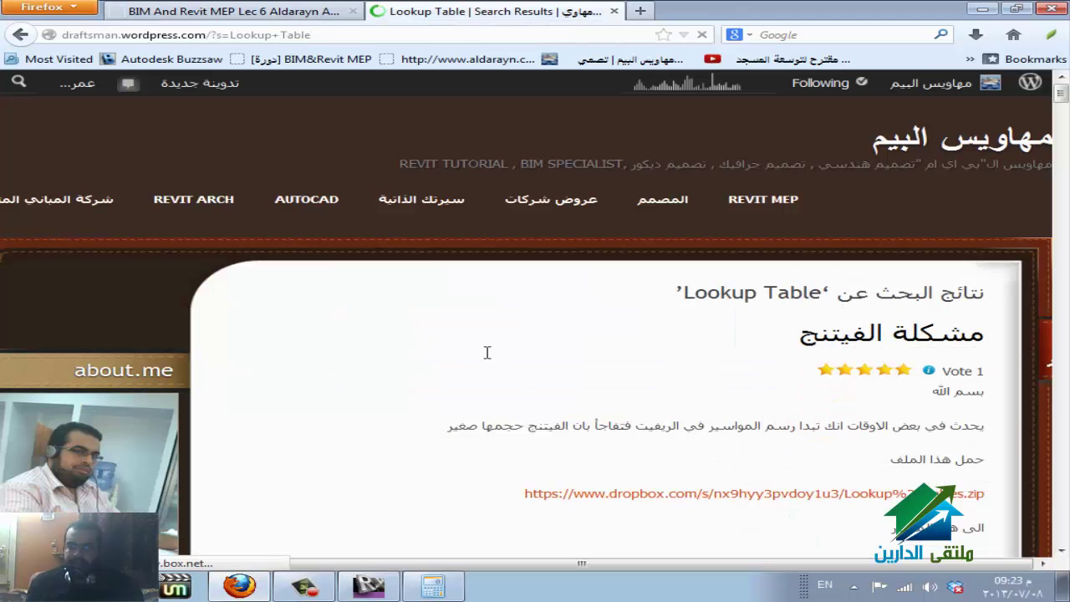
scroll(490, 359, down, 2)
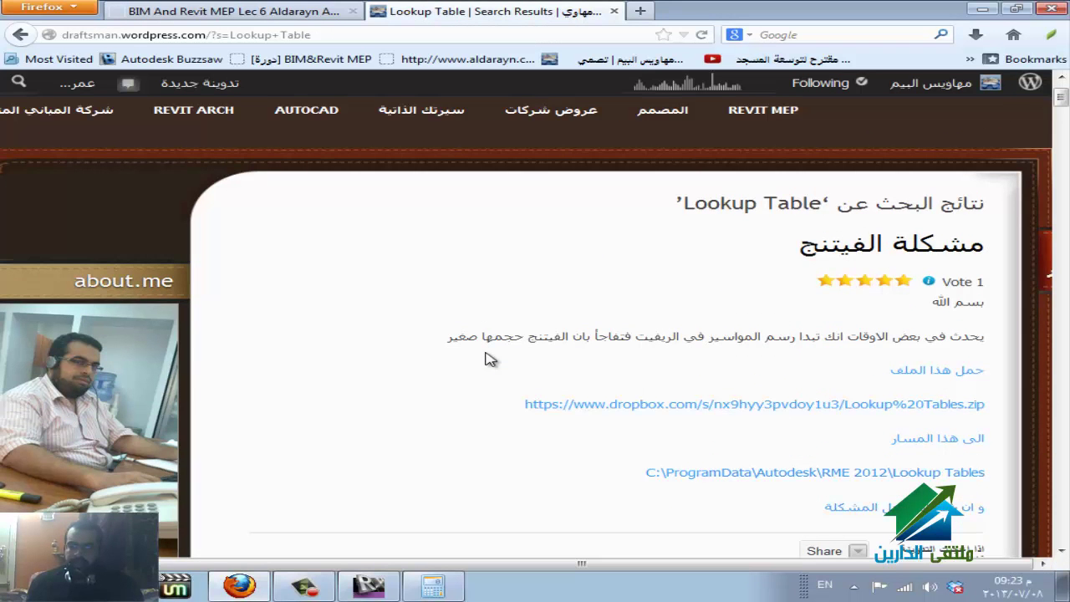
key(ctrl+Tab)
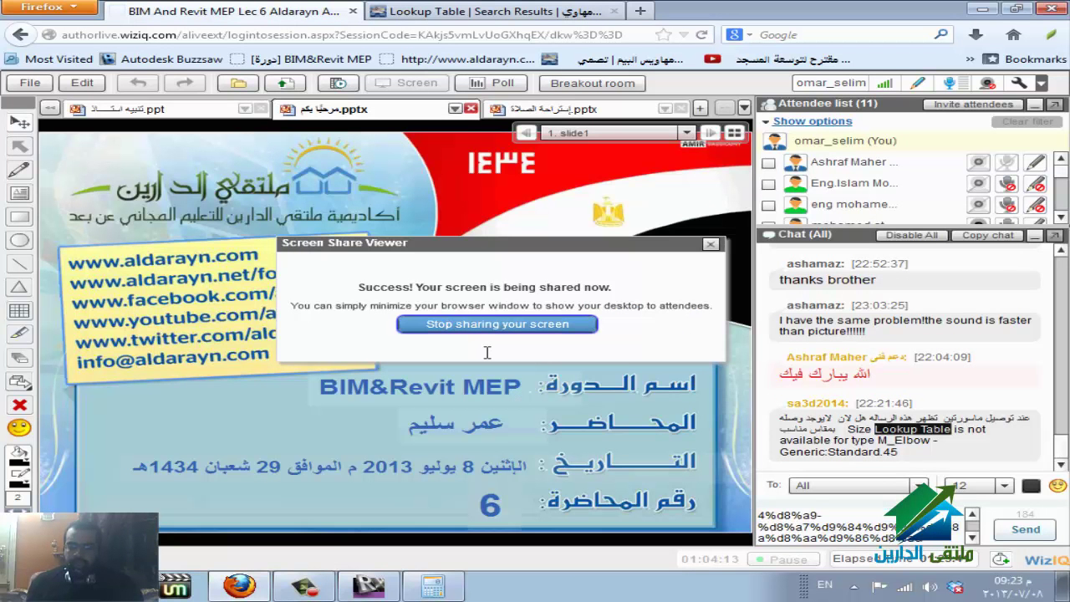
Post the Lookup Tables.zip Dropbox link and RME 2012 Lookup Tables folder path, highlighting 'RME 2012'
key(ctrl+v)
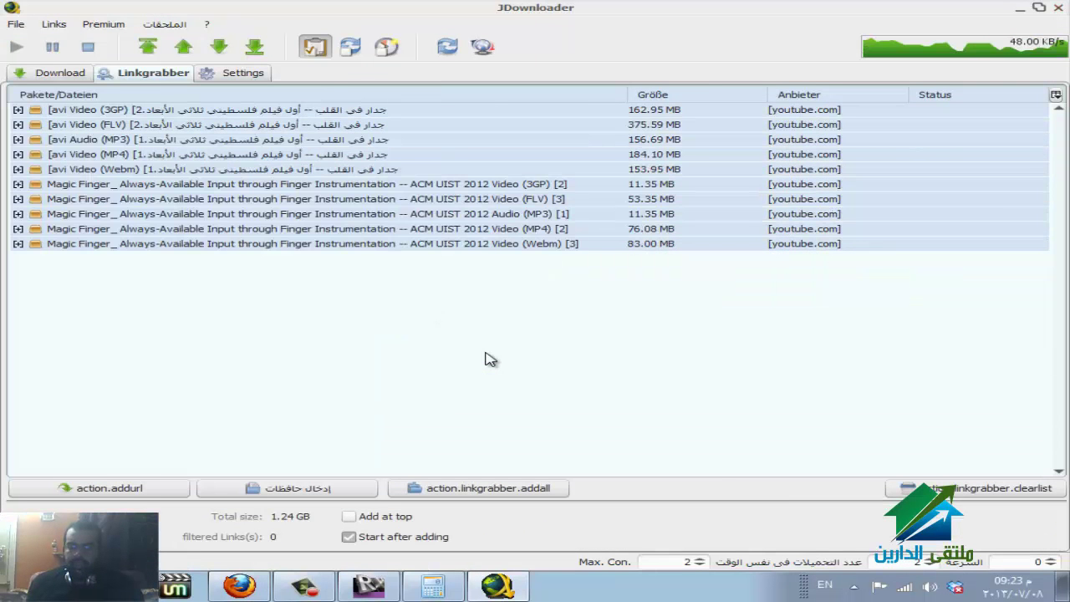
key(alt+Tab)
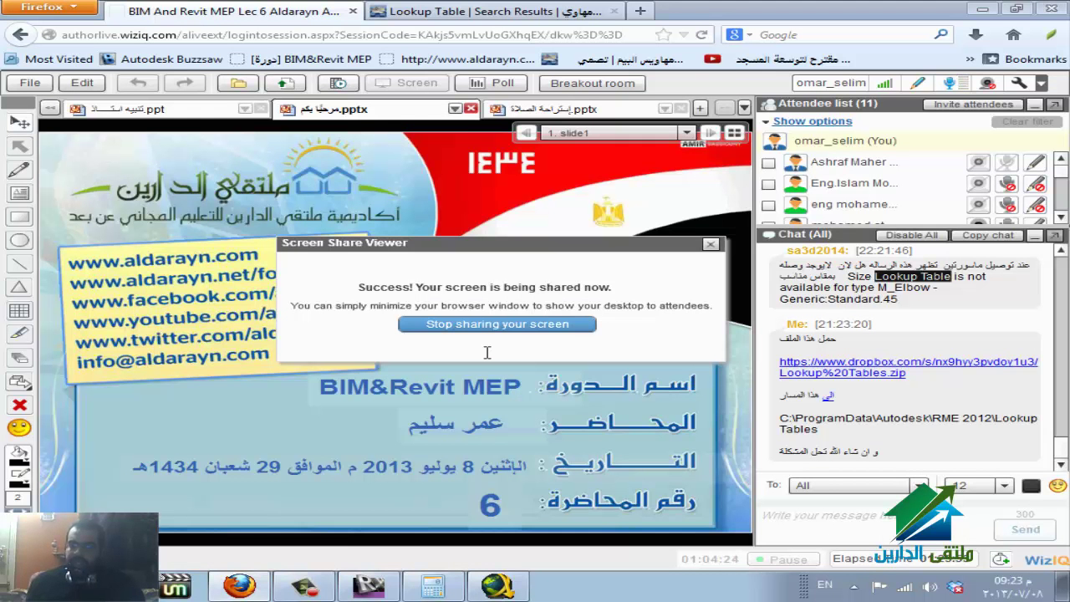
drag(932, 418, 993, 419)
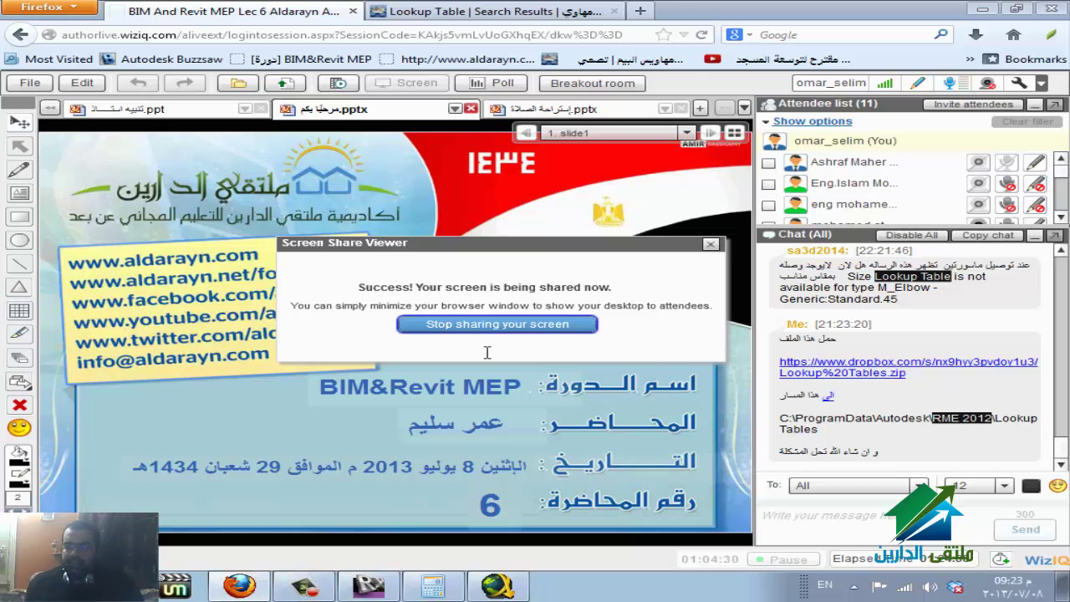
click(488, 352)
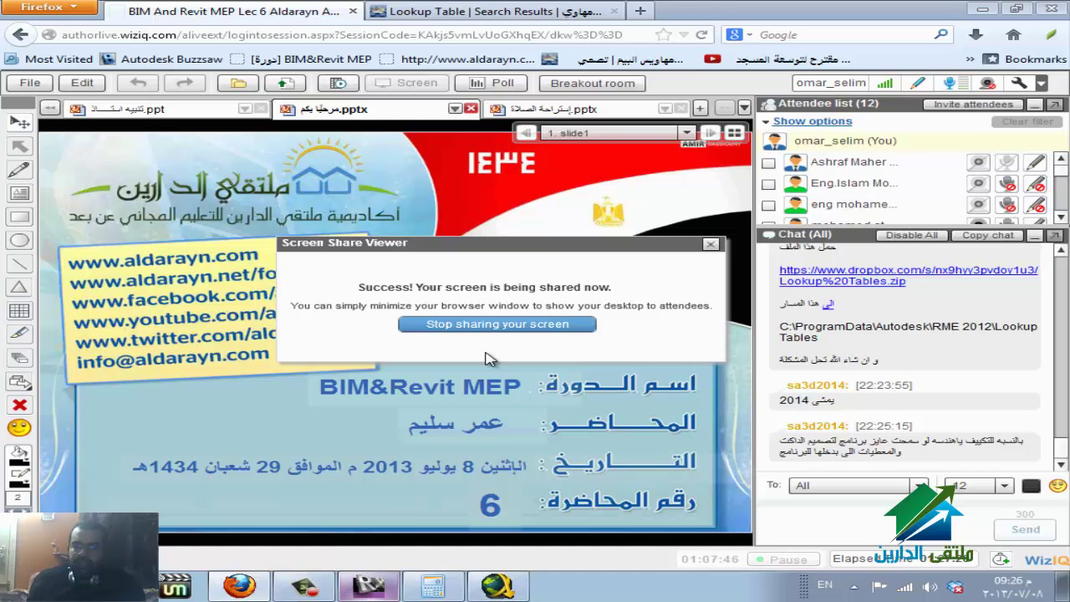
In Revit, use Application menu > Export > gbXML to start exporting the project
click(368, 585)
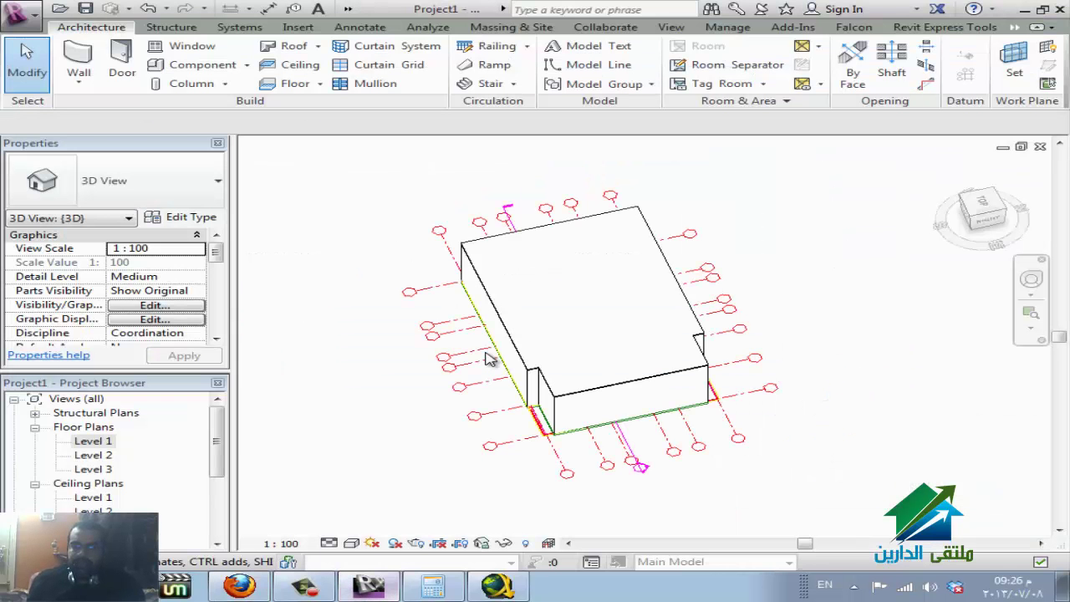
key(alt+f)
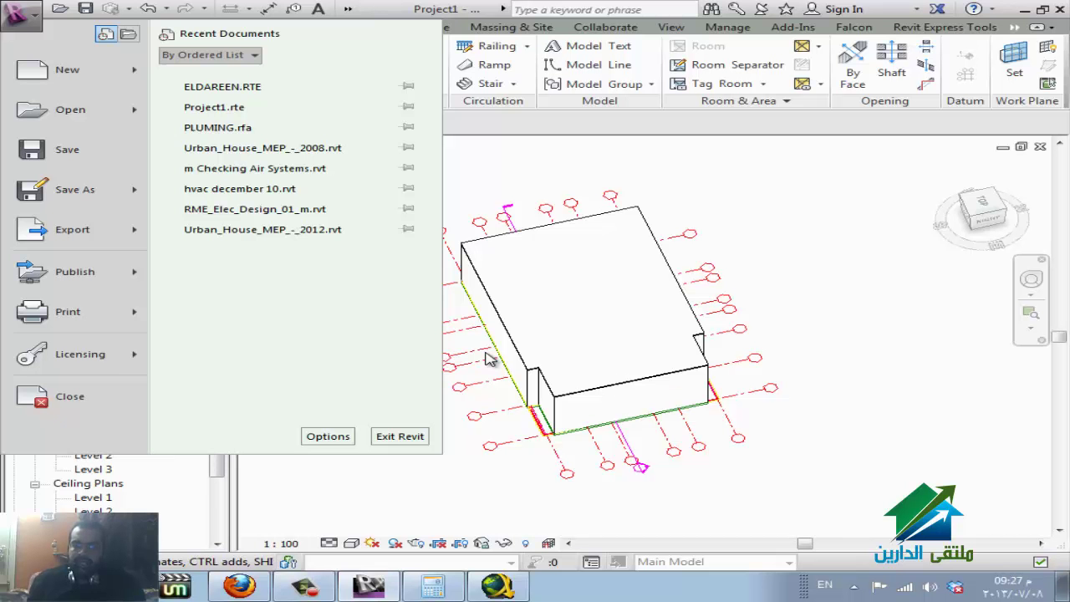
key(Up)
key(Up)
key(Up)
key(Up)
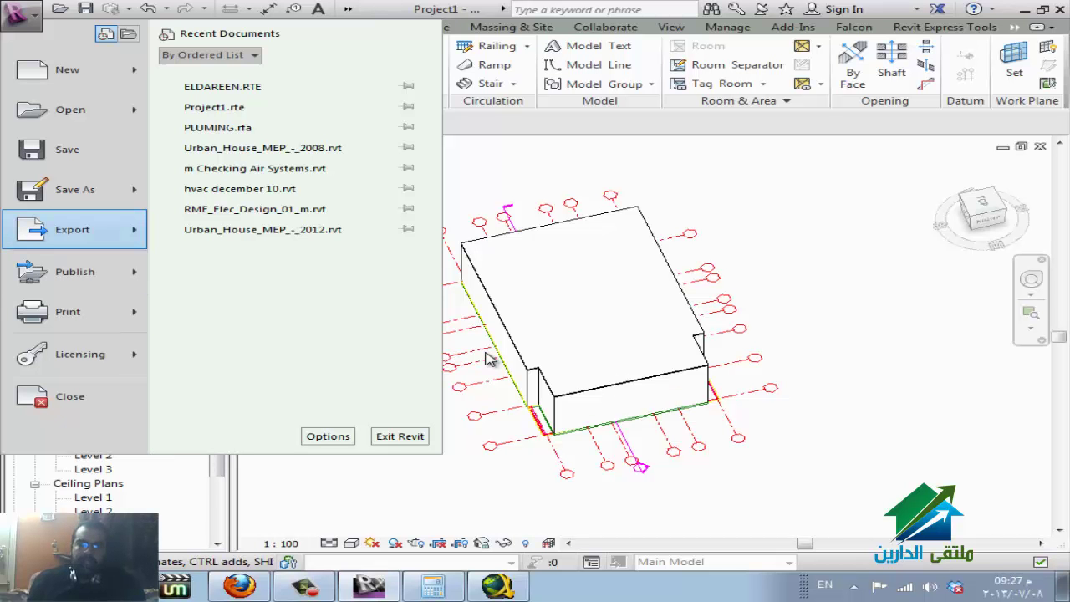
key(Right)
key(Down)
key(Down)
key(Down)
key(Down)
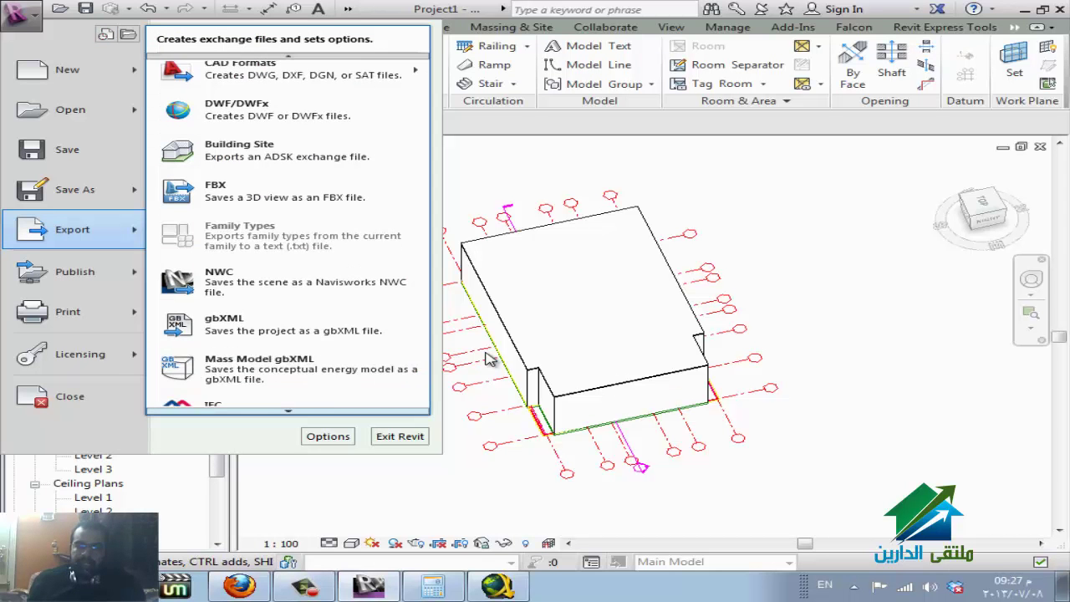
key(Down)
key(Down)
key(Down)
key(Down)
key(Down)
key(Up)
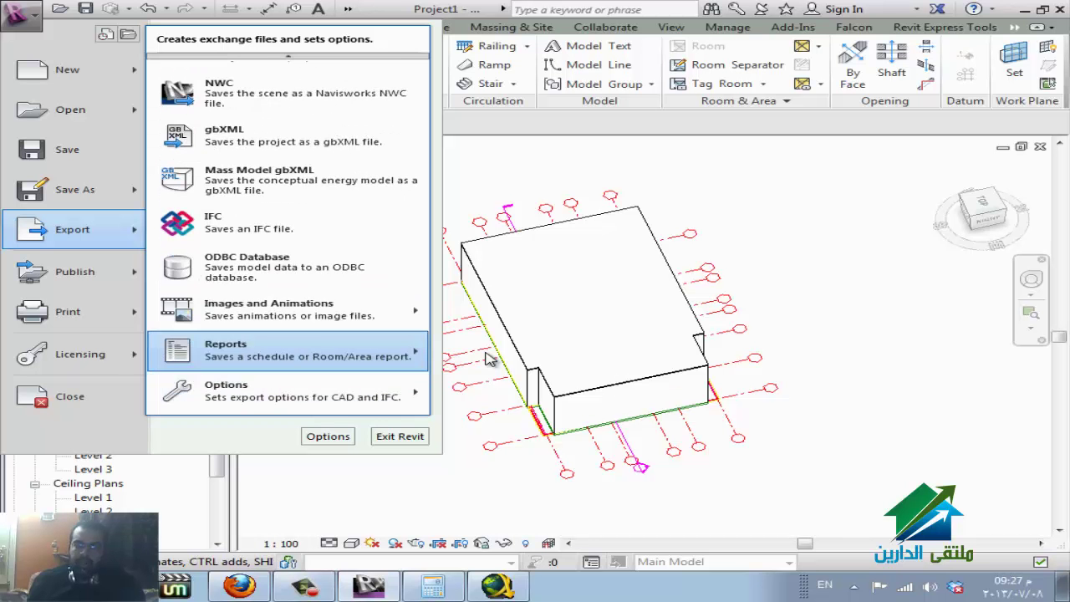
key(Up)
key(Down)
key(Down)
key(Up)
key(Up)
key(Up)
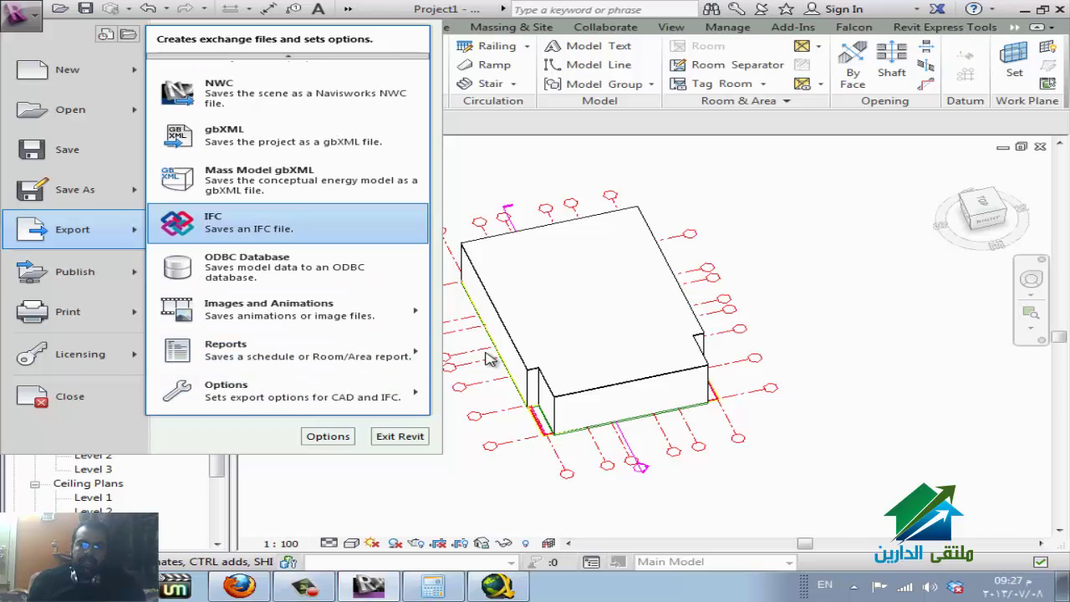
key(Up)
key(Up)
key(Up)
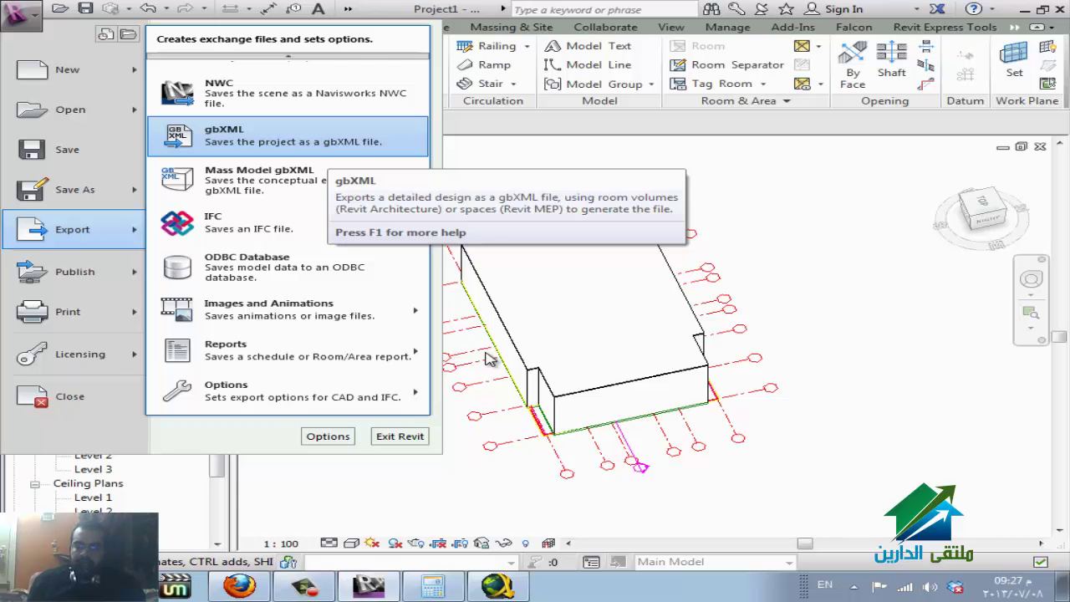
click(489, 358)
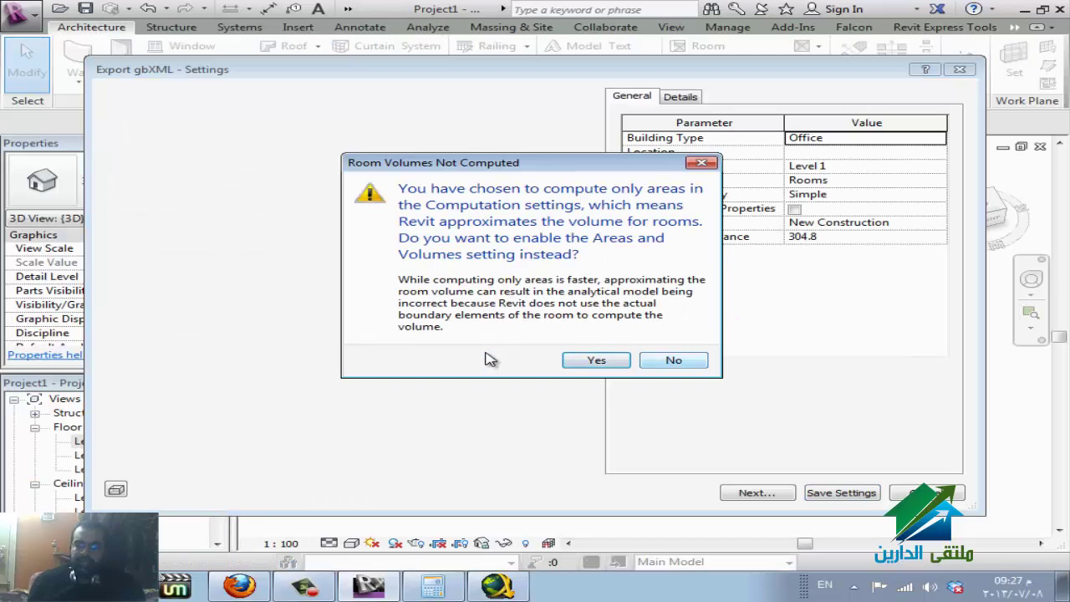
Decline room volume computation, review the General and Details tabs, and cancel the gbXML export
key(Tab)
key(Return)
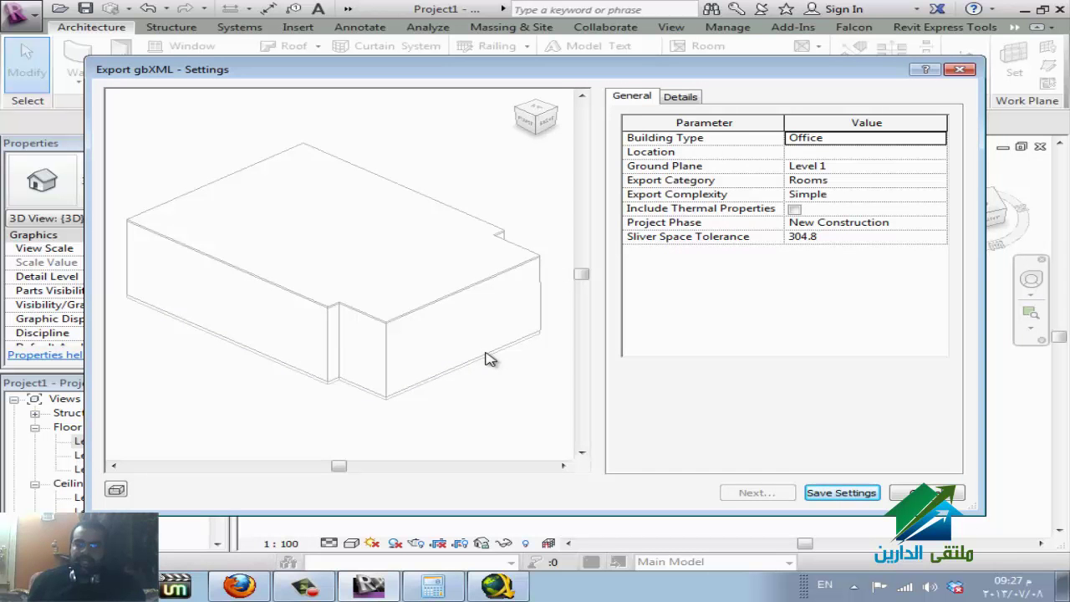
key(ctrl+Tab)
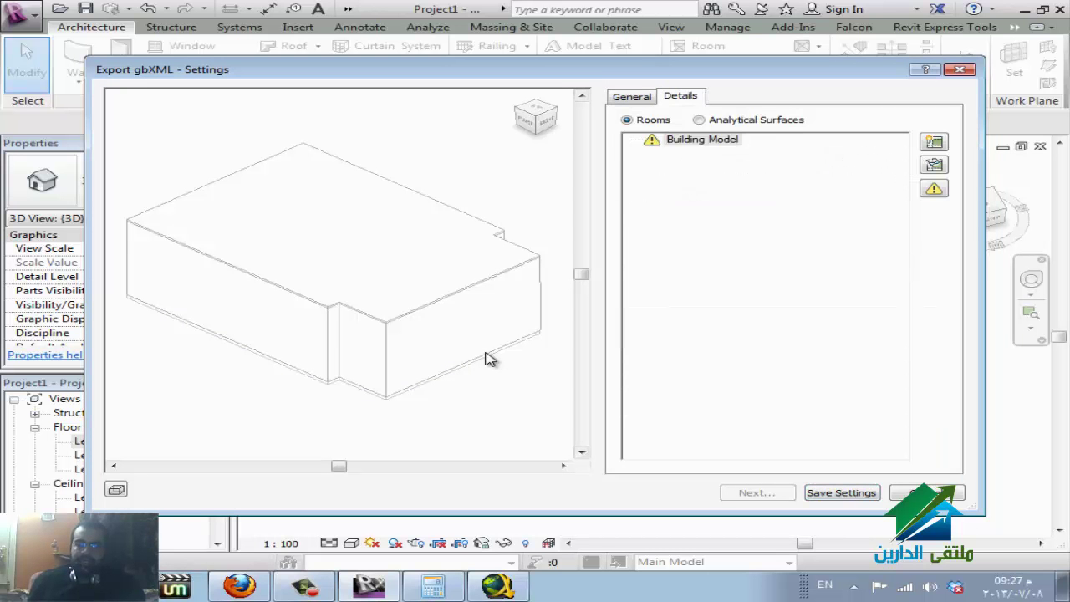
key(ctrl+Tab)
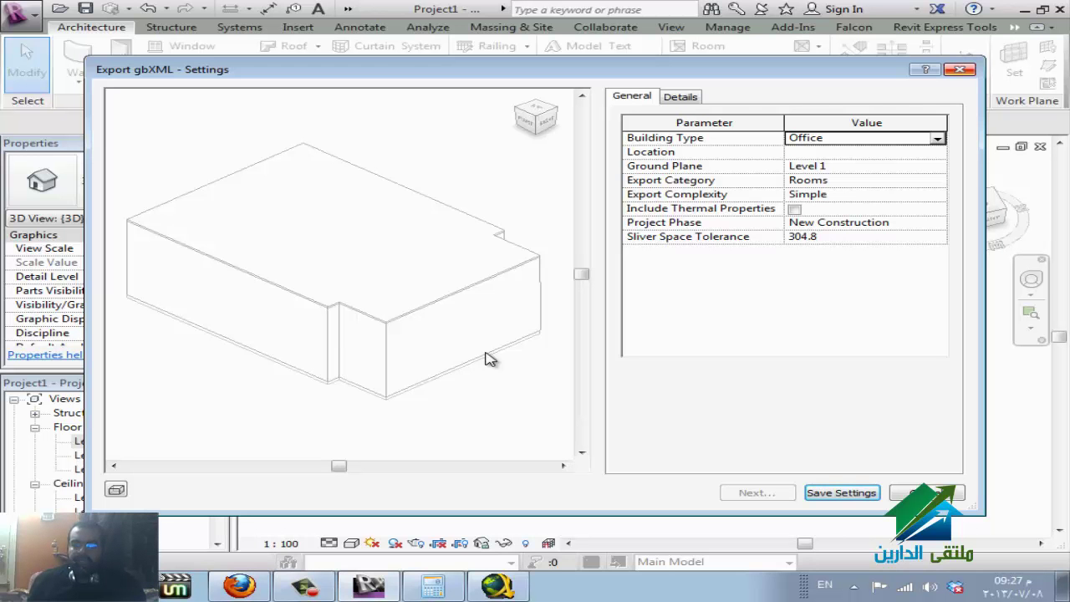
key(Escape)
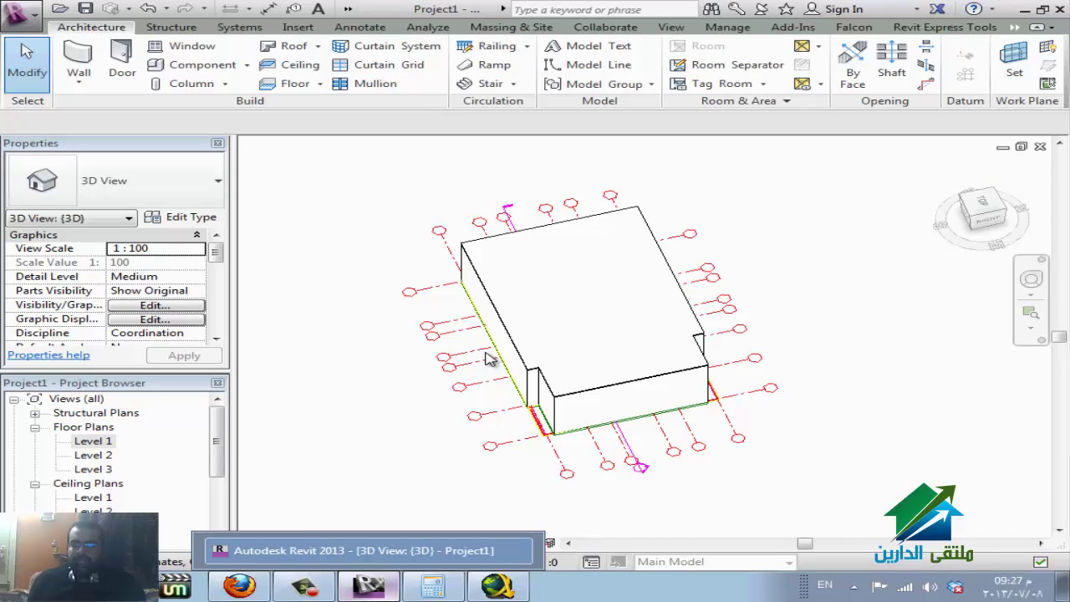
Stop sharing the screen in the WizIQ class so the course slide shows
key(alt+Tab)
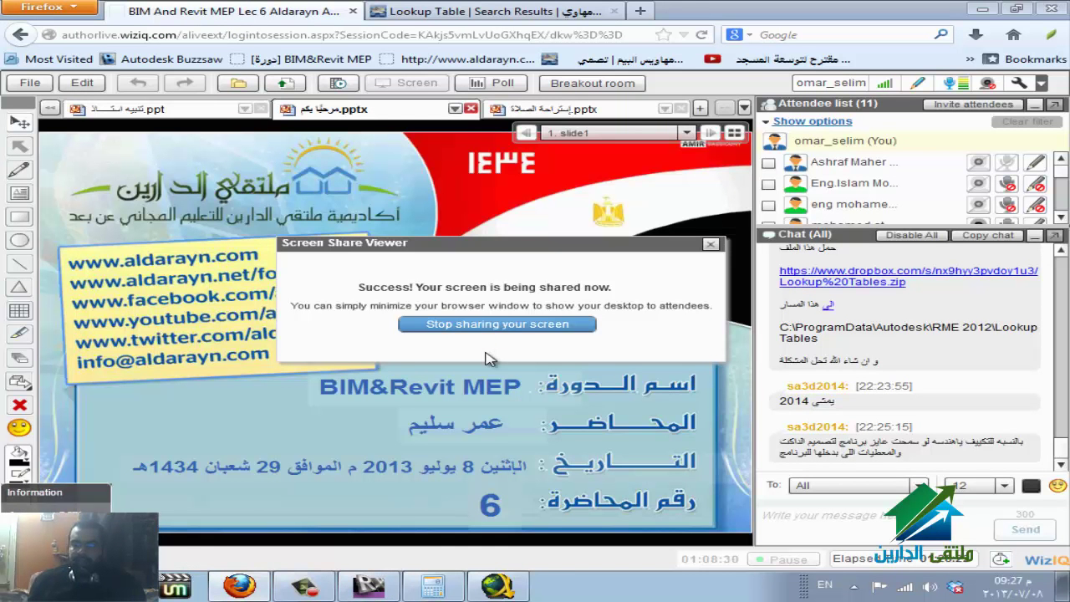
key(Return)
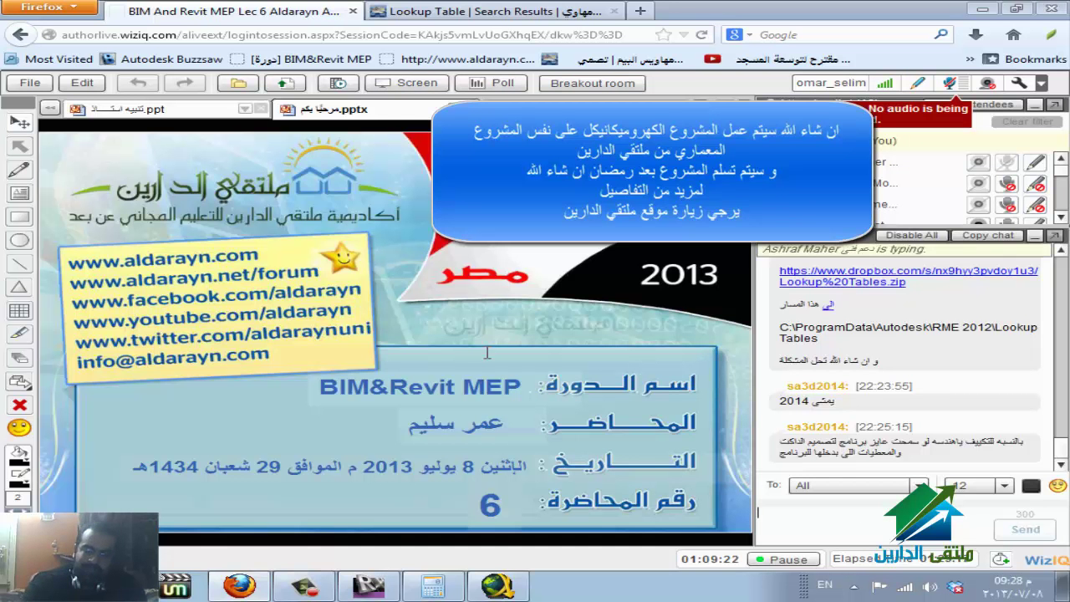
Clear the mistyped text, switch to Arabic input, and send the reply 'الله يكرمك'
text([.h;l)
key(BackSpace)
key(BackSpace)
key(BackSpace)
key(BackSpace)
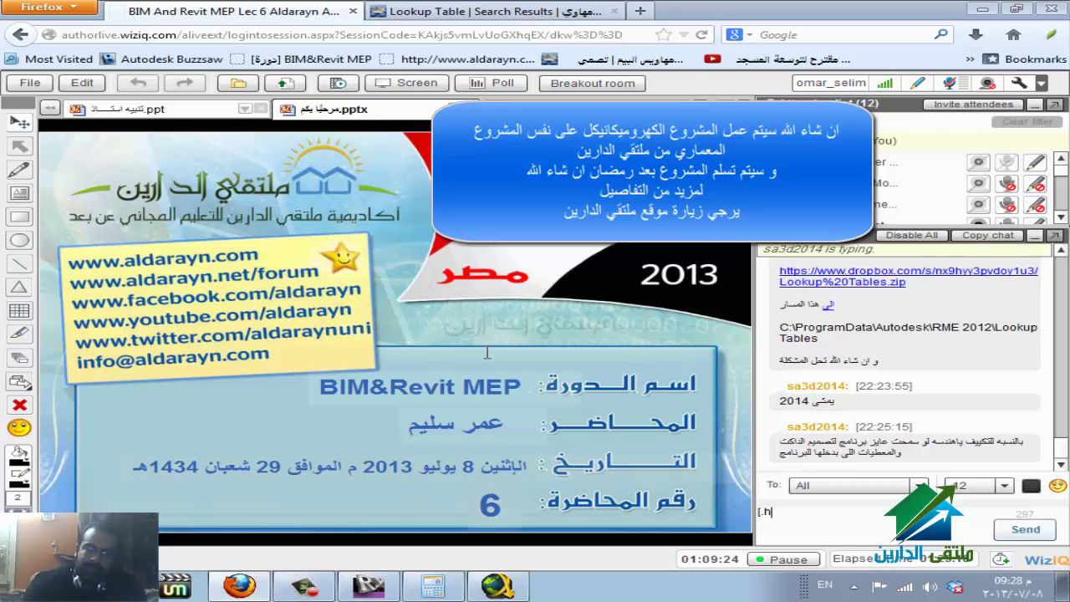
key(BackSpace)
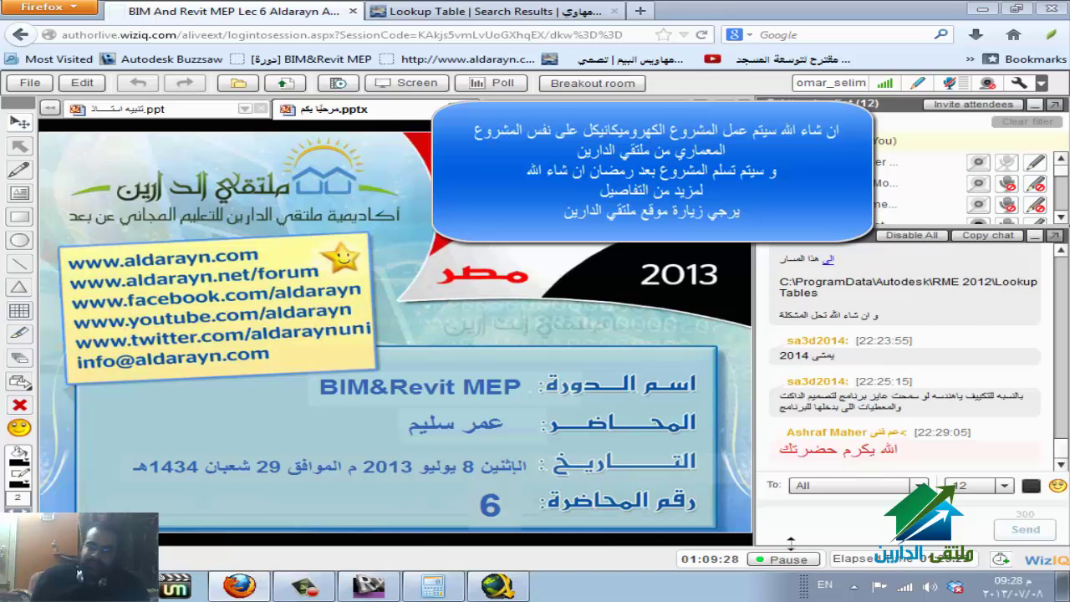
text(hggi)
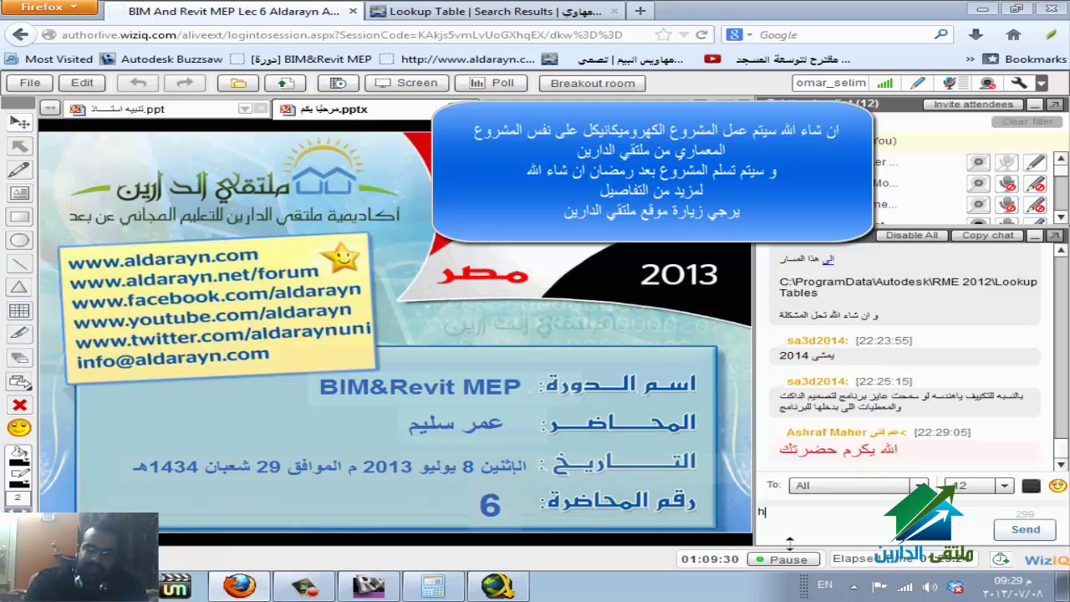
key(BackSpace)
key(BackSpace)
key(BackSpace)
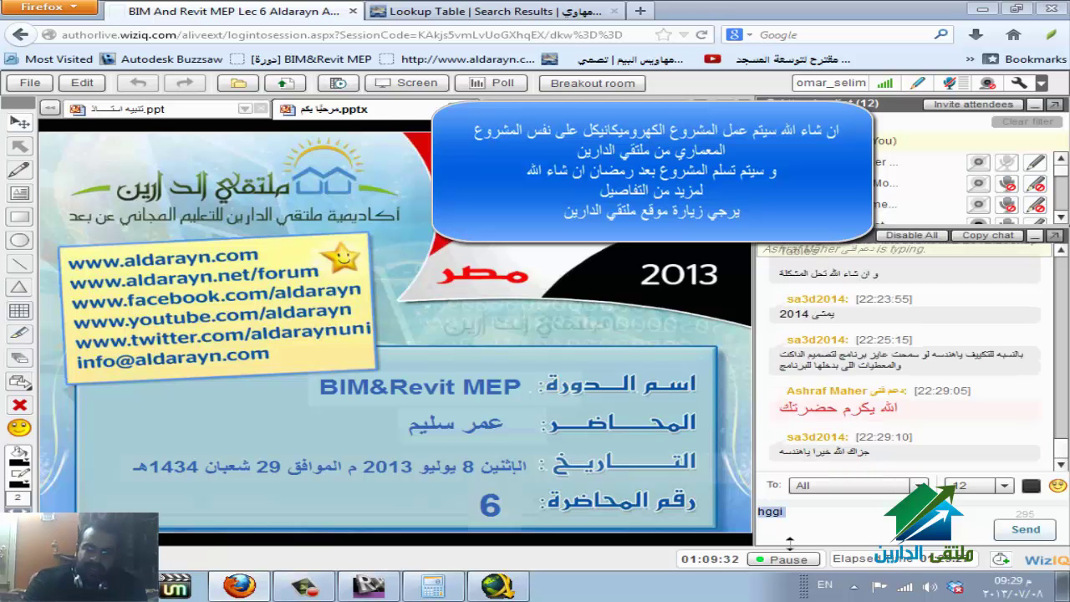
key(alt+shift)
text(الله يكرمك)
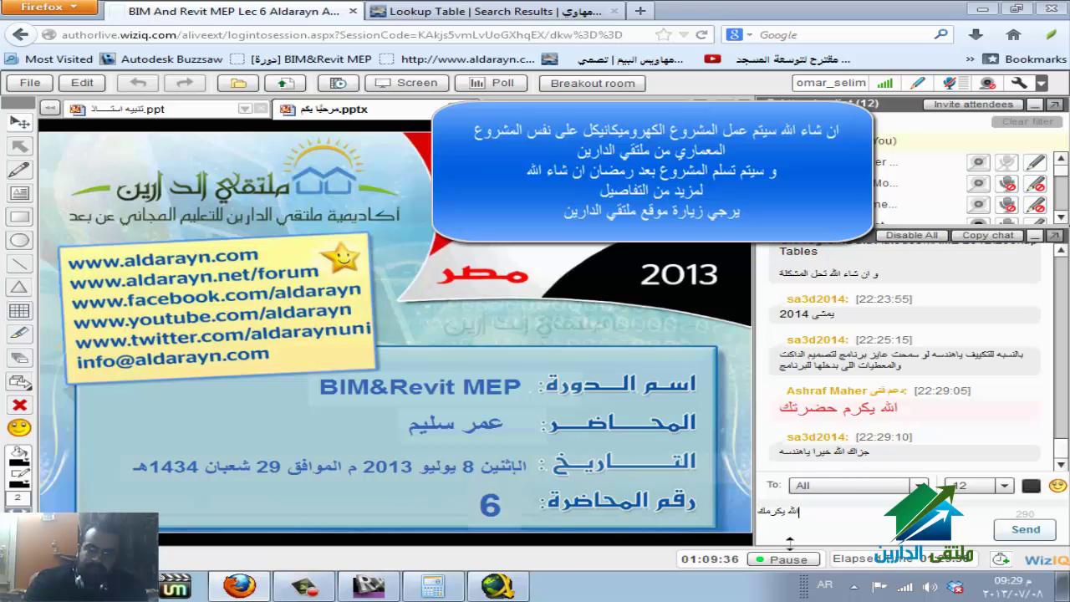
key(Return)
Send the second reply 'جزاك و اياكم' and switch the keyboard back to English
text(جز)
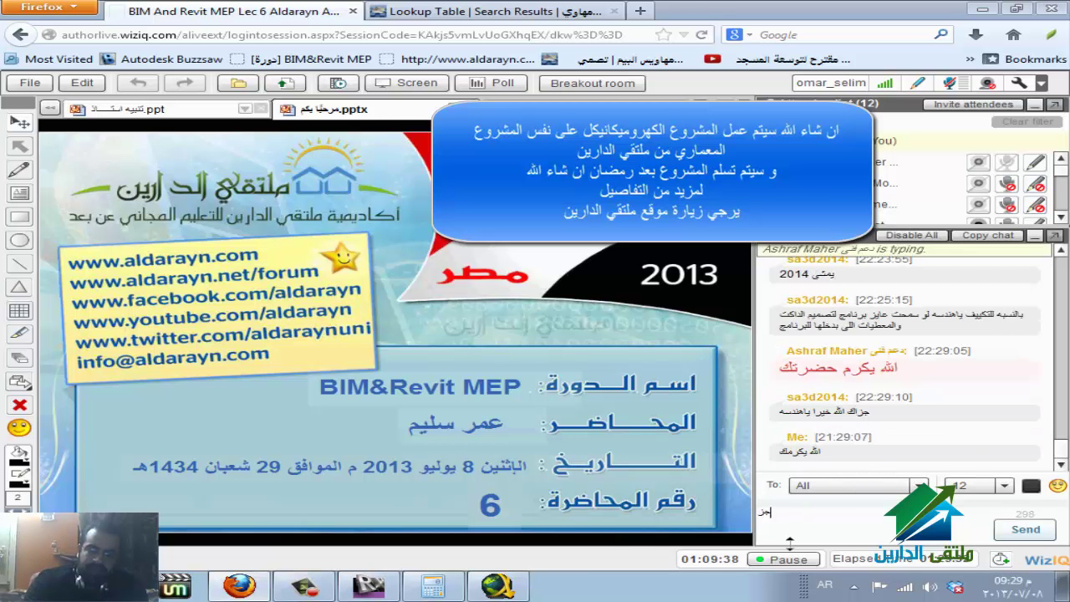
text(اك و اياكم)
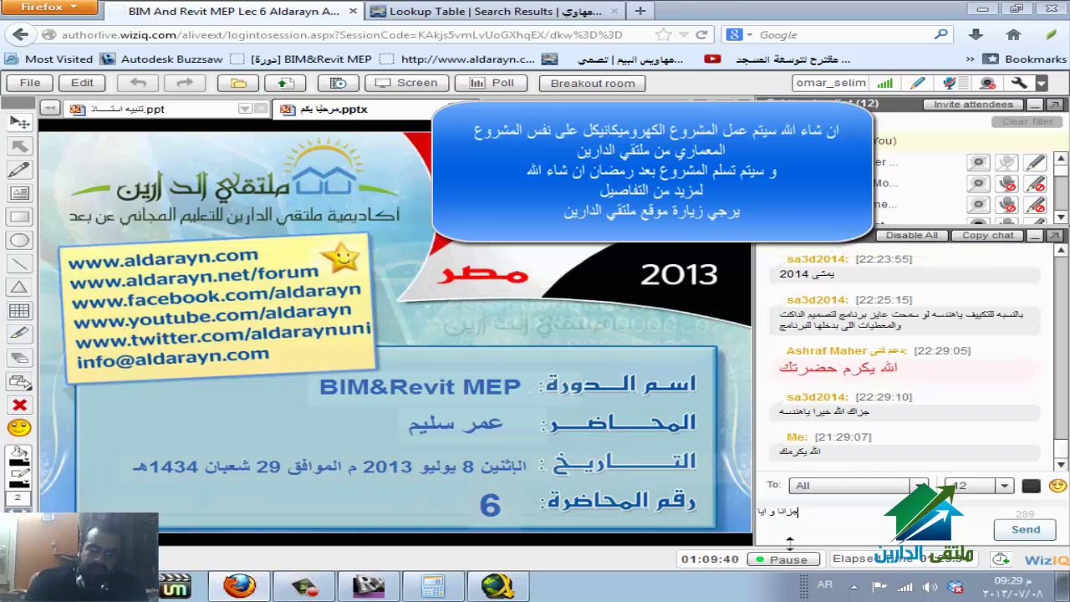
key(Return)
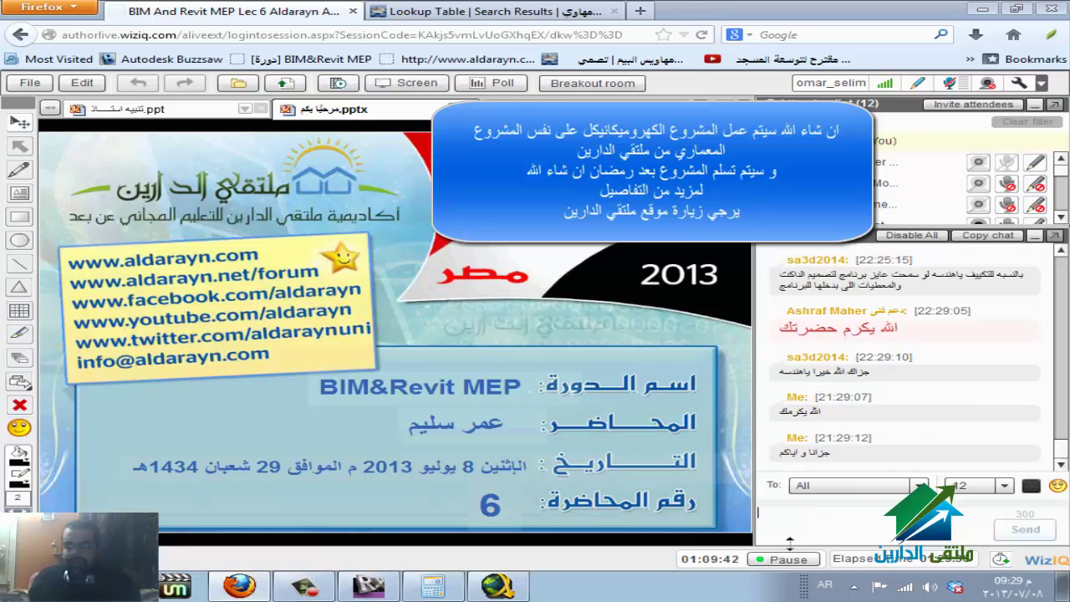
key(alt+shift)
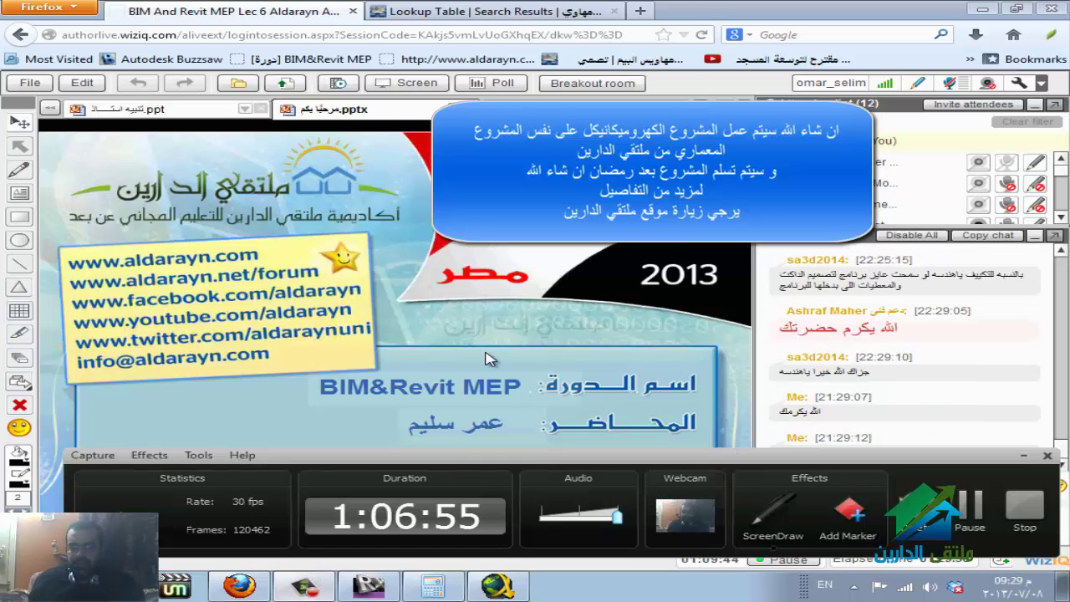